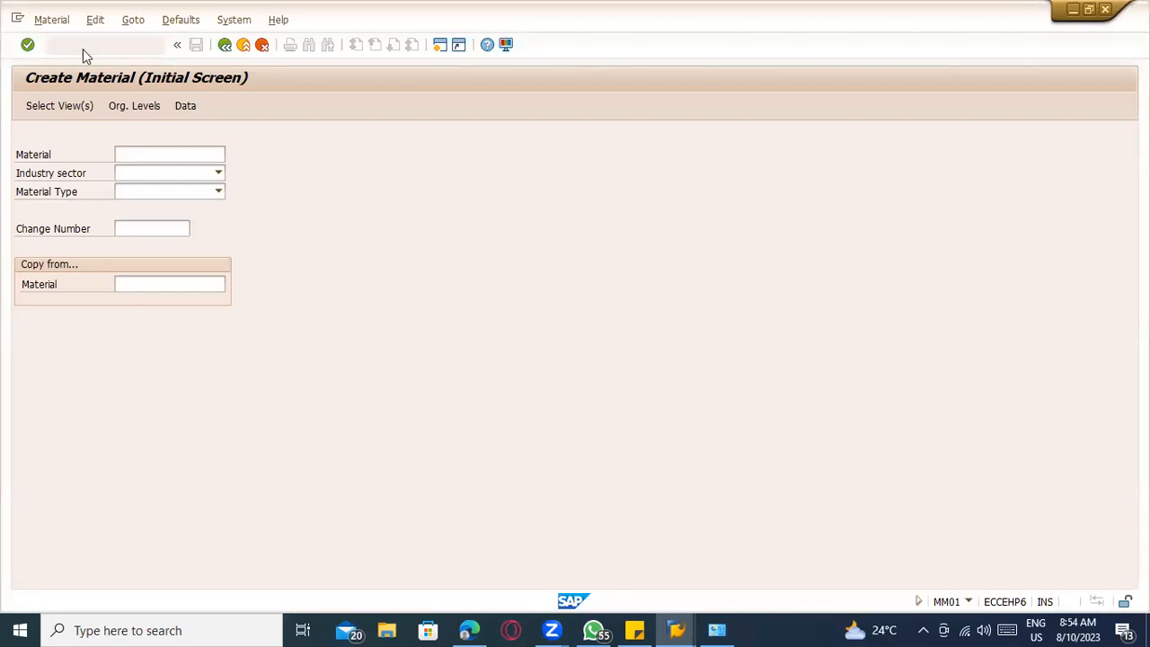
# - Enter SUGAR as the material, adopt its industry sector and material type, and open the view selection
pyautogui.click(151, 155)
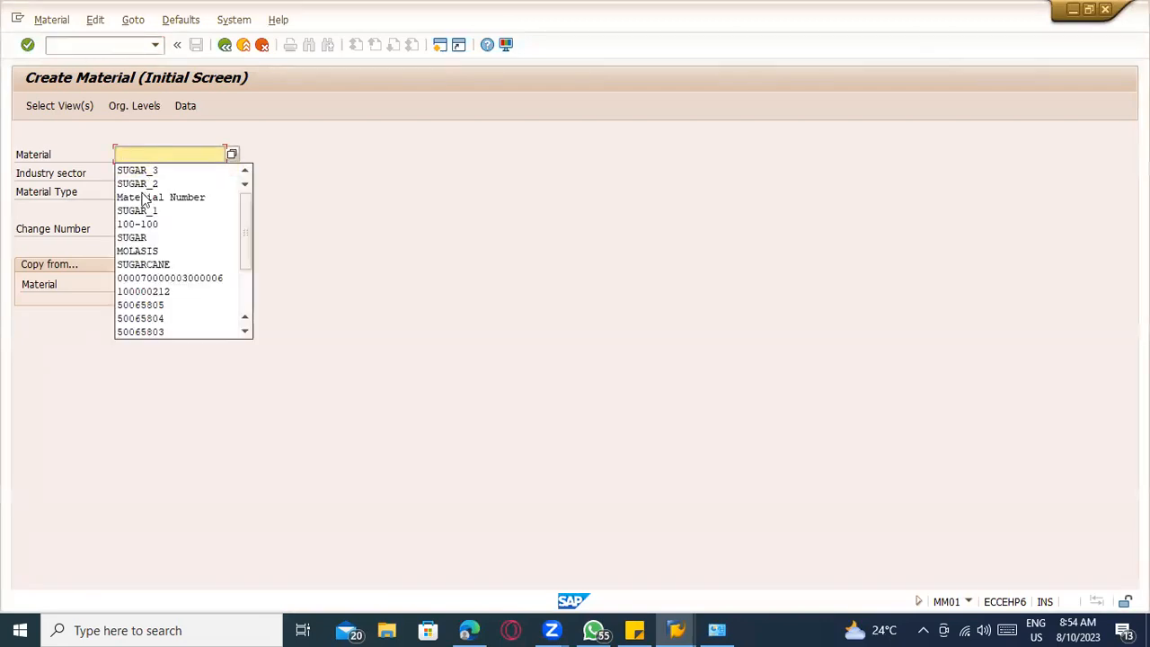
pyautogui.click(144, 237)
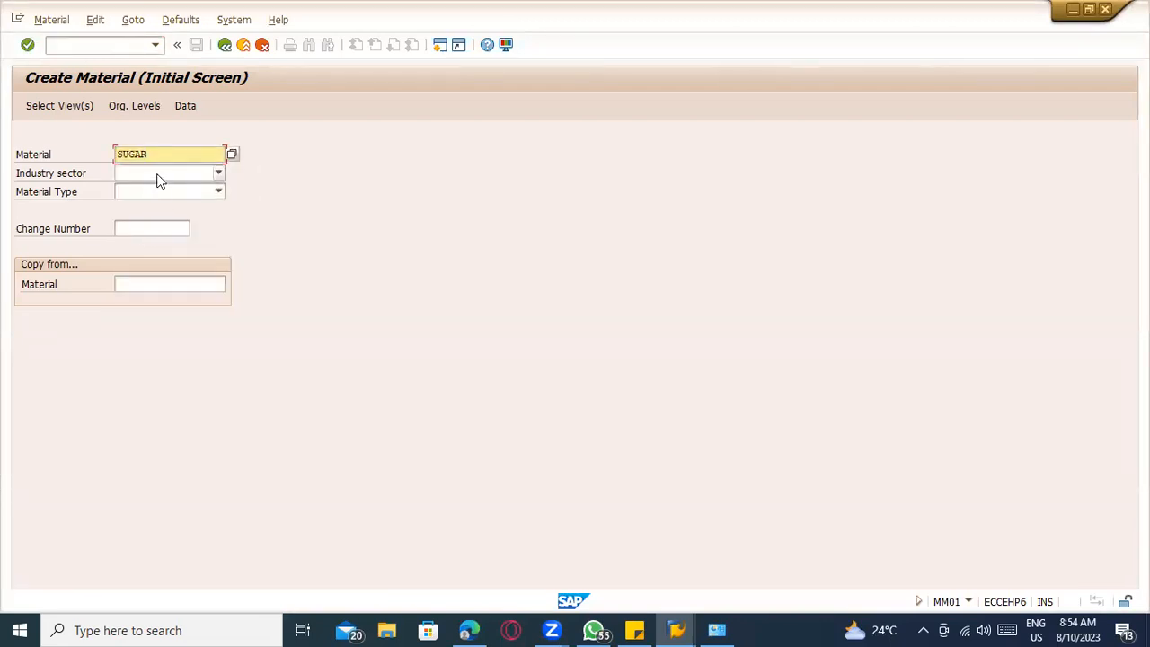
pyautogui.press('Return')
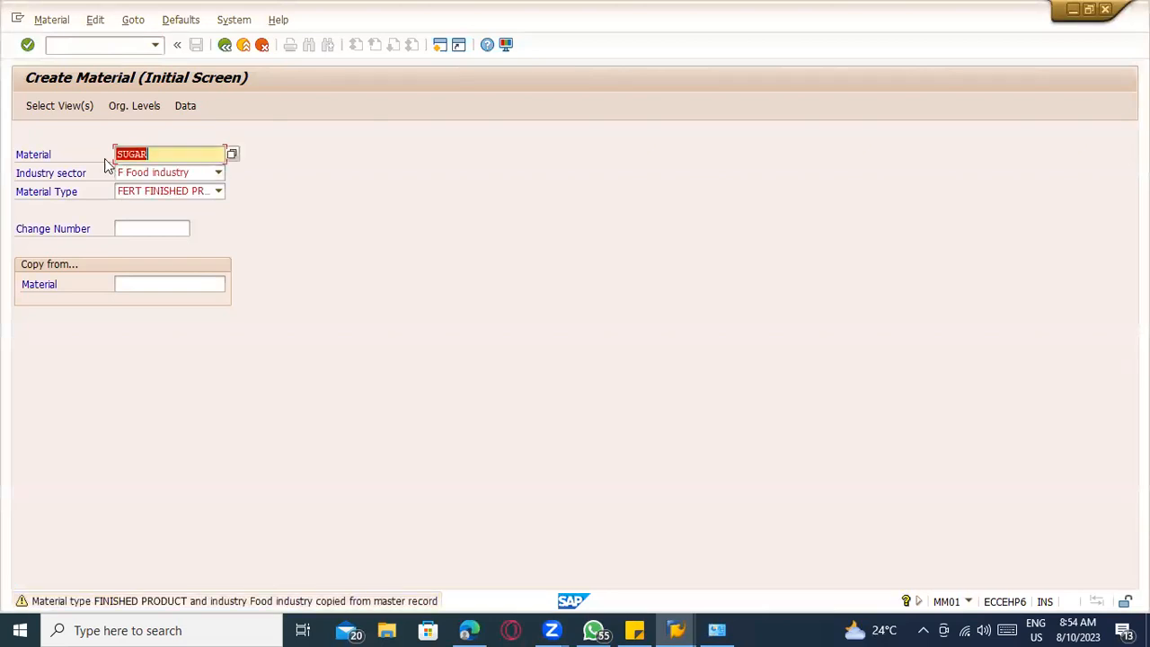
pyautogui.click(62, 108)
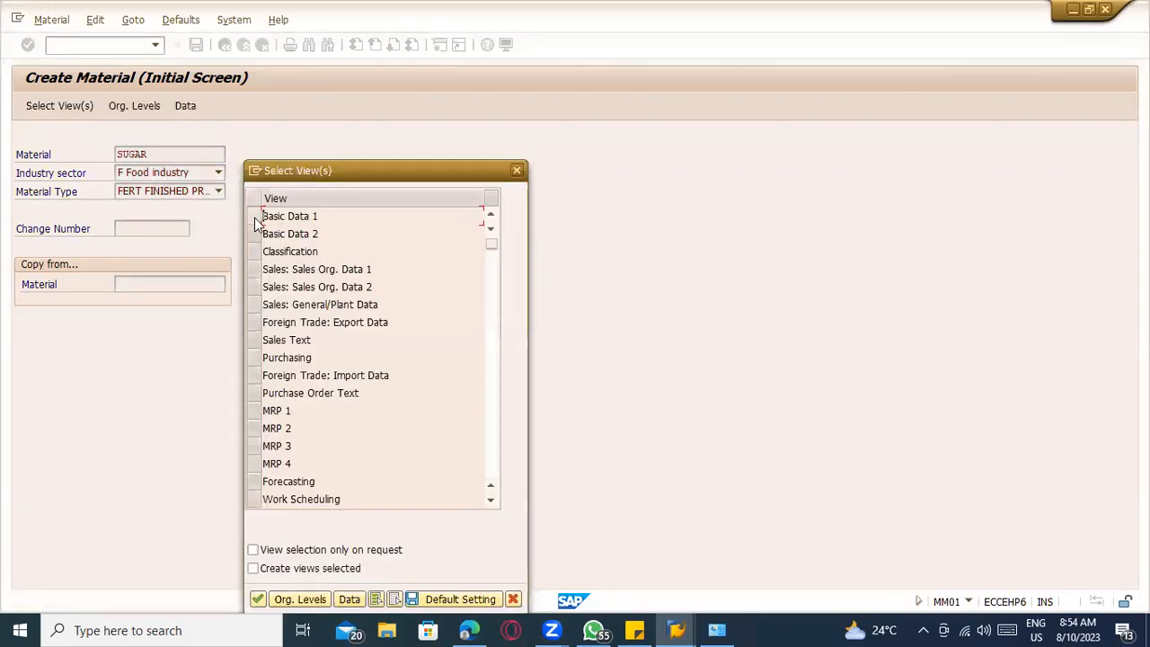
# - Select the views Basic Data 1 and 2, Purchasing, General Plant Data / Storage 1 and 2, and Accounting 1 and 2 for SUGAR
pyautogui.click(255, 216)
pyautogui.keyDown('ctrl'); pyautogui.click(256, 359); pyautogui.keyUp('ctrl')
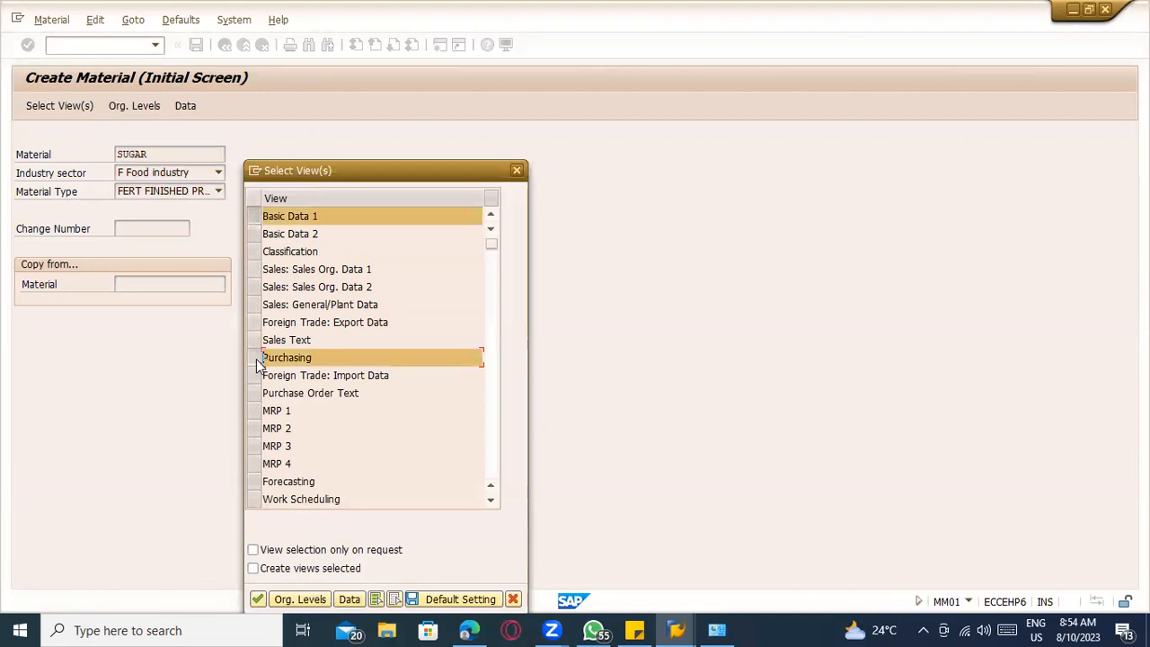
pyautogui.scroll(-2, 255, 429)
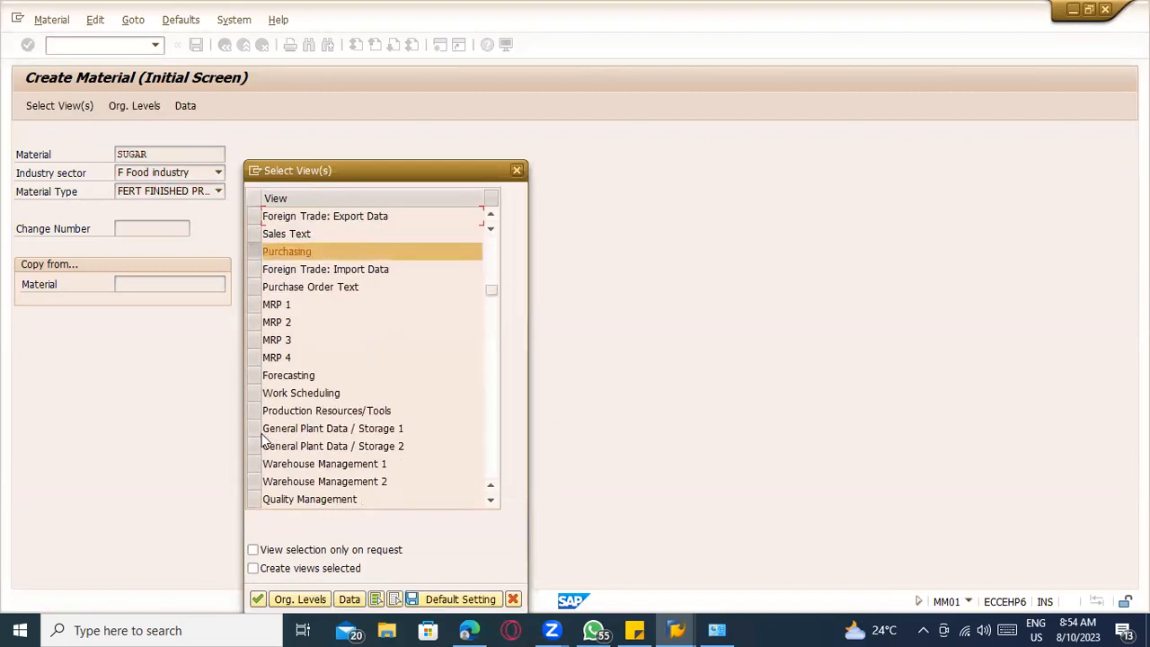
pyautogui.keyDown('ctrl'); pyautogui.click(256, 430); pyautogui.keyUp('ctrl')
pyautogui.keyDown('ctrl'); pyautogui.click(256, 445); pyautogui.keyUp('ctrl')
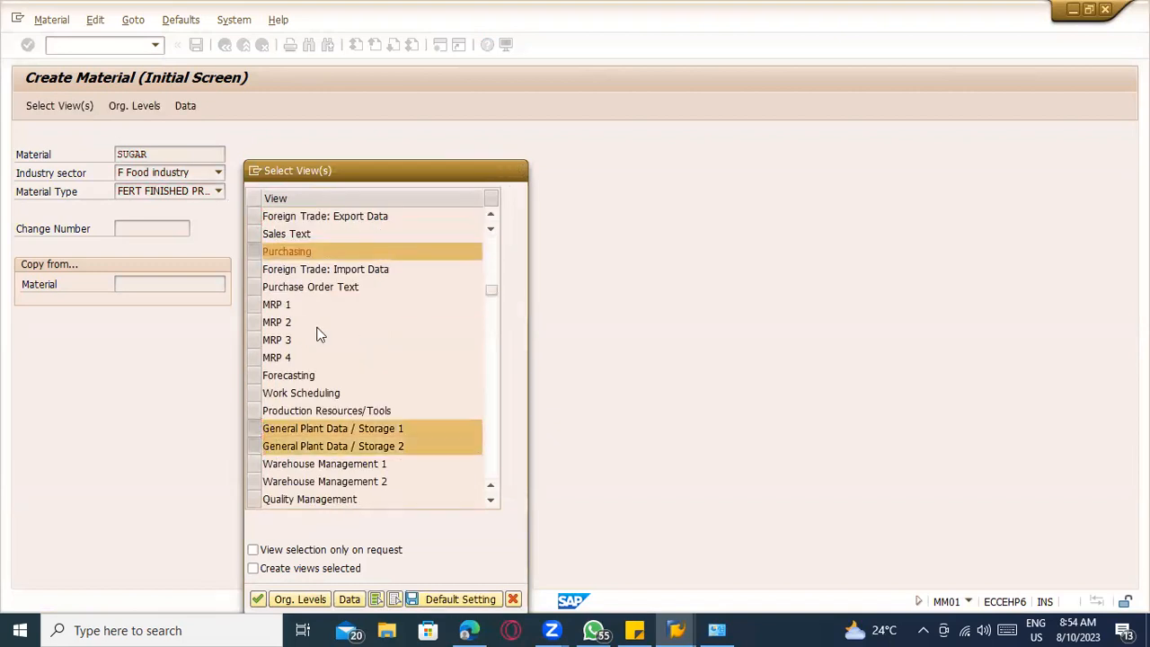
pyautogui.scroll(1, 318, 331)
pyautogui.scroll(1, 255, 242)
pyautogui.keyDown('ctrl'); pyautogui.click(256, 234); pyautogui.keyUp('ctrl')
pyautogui.scroll(-6, 341, 323)
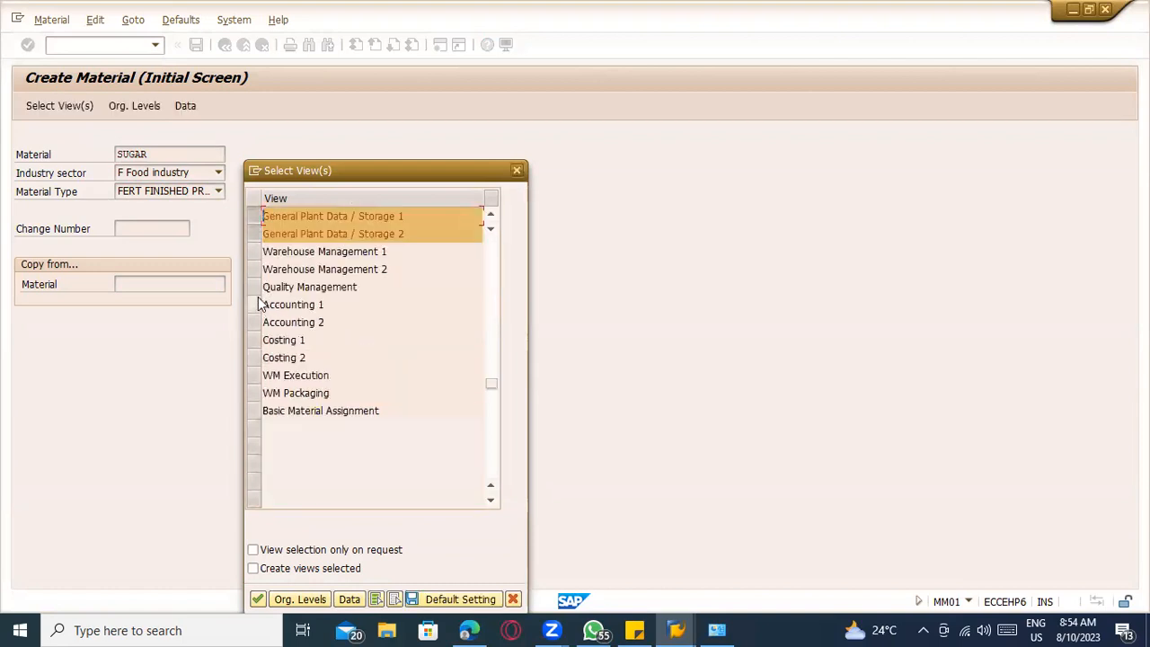
pyautogui.keyDown('ctrl'); pyautogui.click(256, 304); pyautogui.keyUp('ctrl')
pyautogui.keyDown('ctrl'); pyautogui.click(256, 322); pyautogui.keyUp('ctrl')
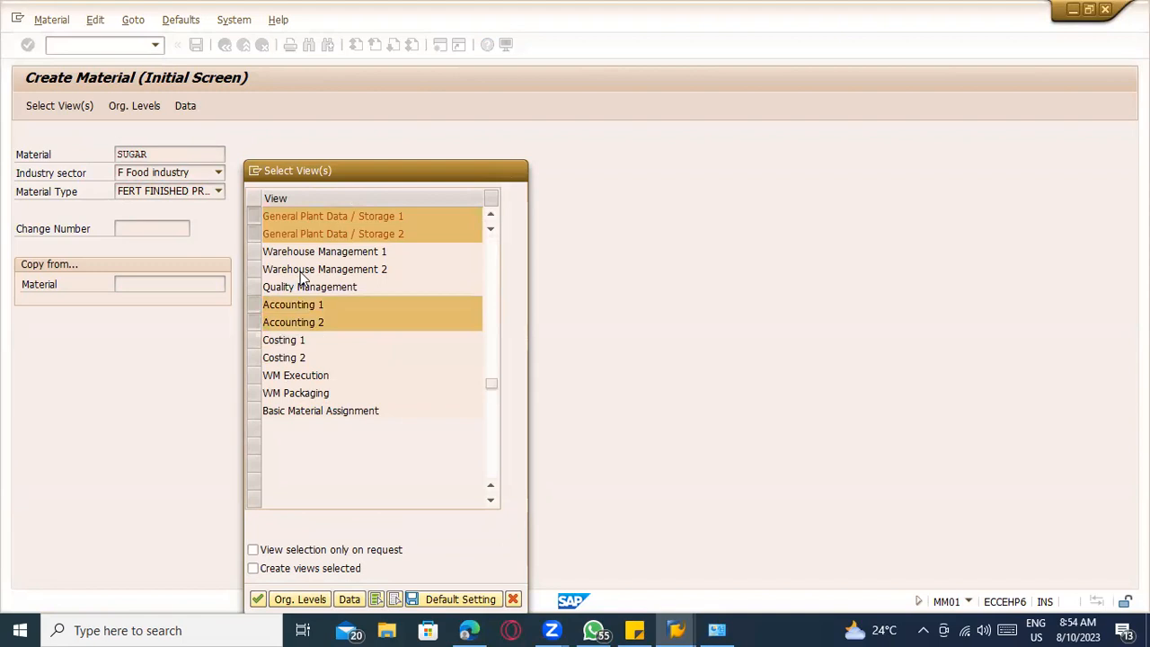
pyautogui.scroll(2, 300, 271)
pyautogui.scroll(4, 300, 272)
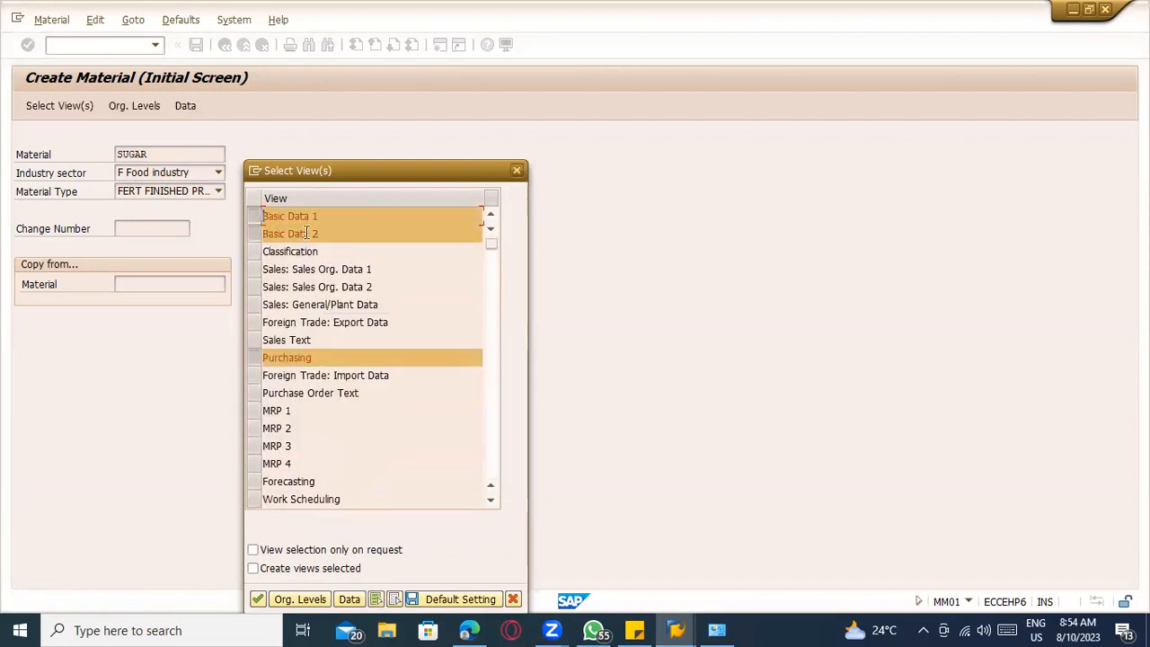
pyautogui.press('Return')
# - Set the organizational levels for SUGAR to plant TACD and storage location 0001
pyautogui.write('T')
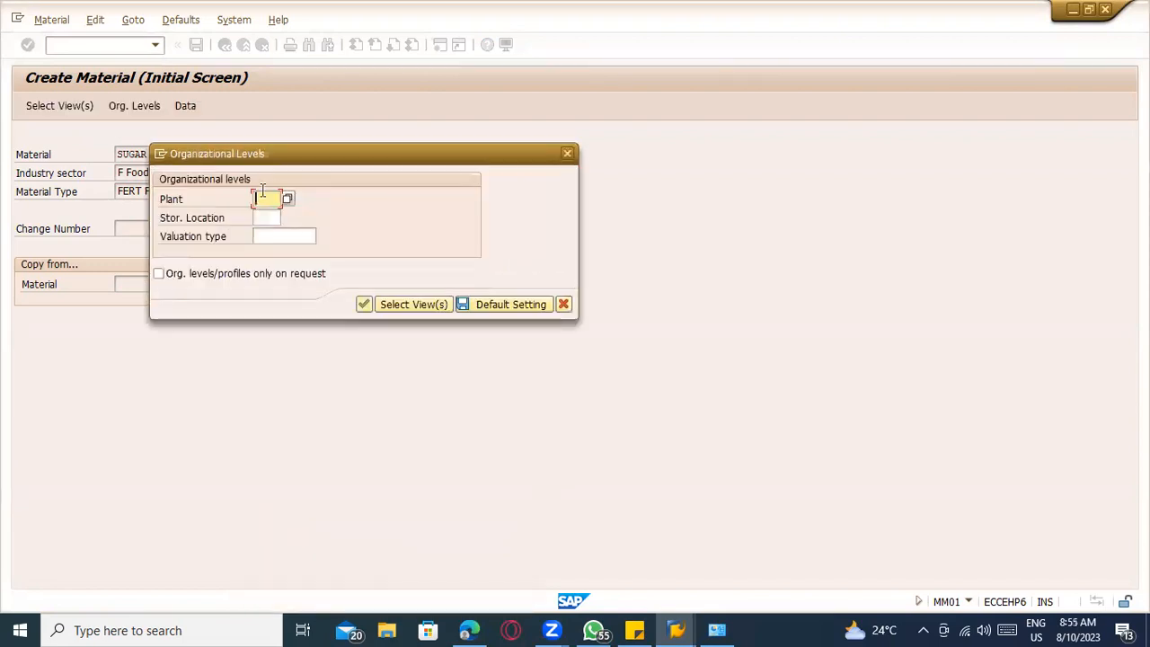
pyautogui.write('AT')
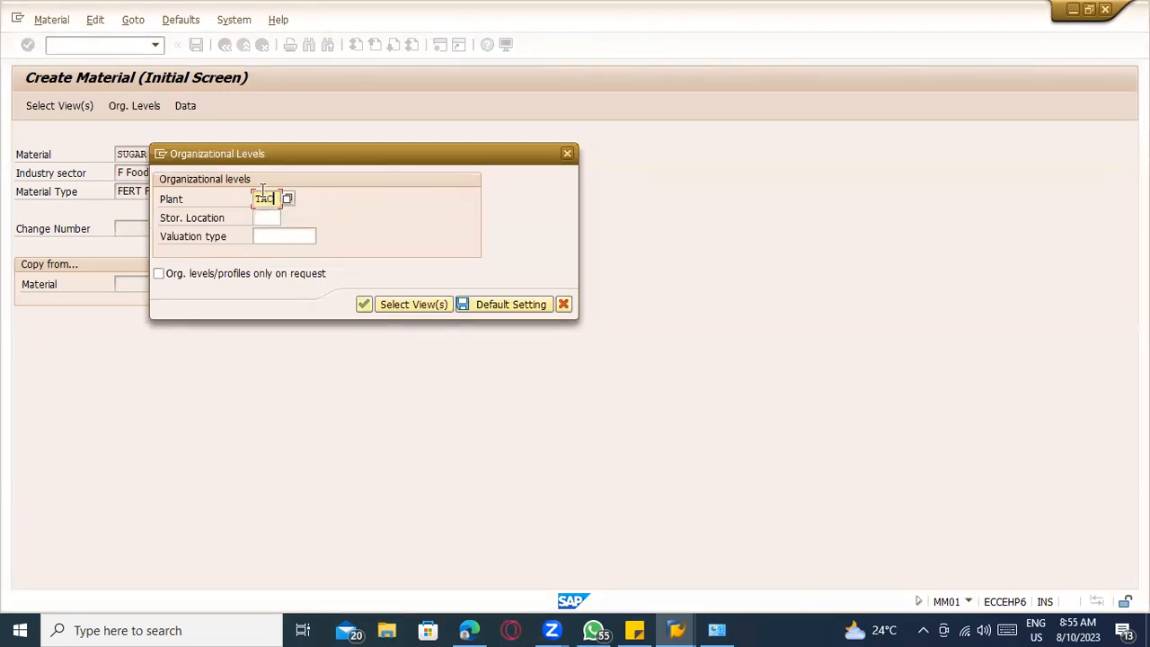
pyautogui.write('D')
pyautogui.press('Tab')
pyautogui.write('0001')
pyautogui.press('Return')
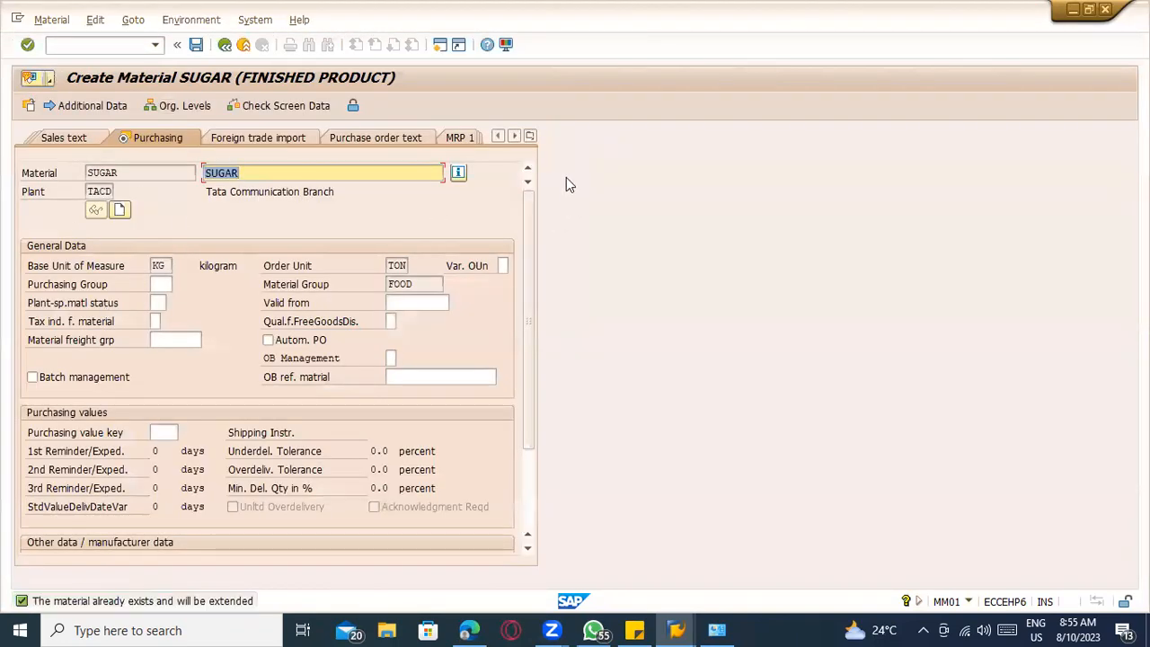
pyautogui.click(530, 136)
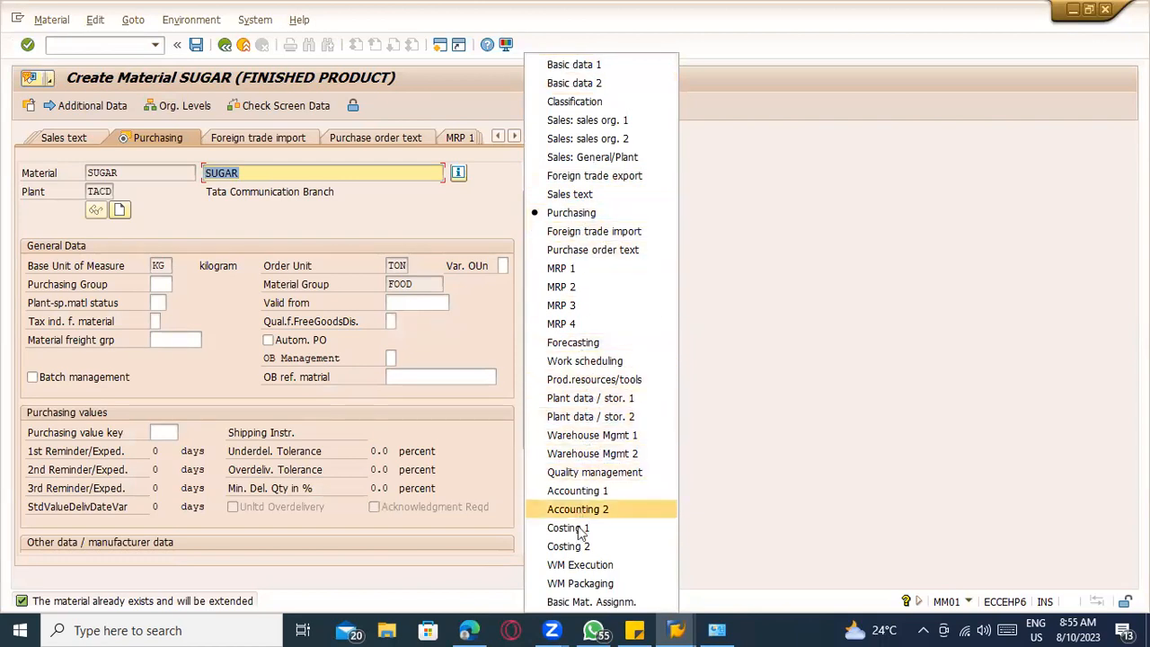
pyautogui.click(455, 380)
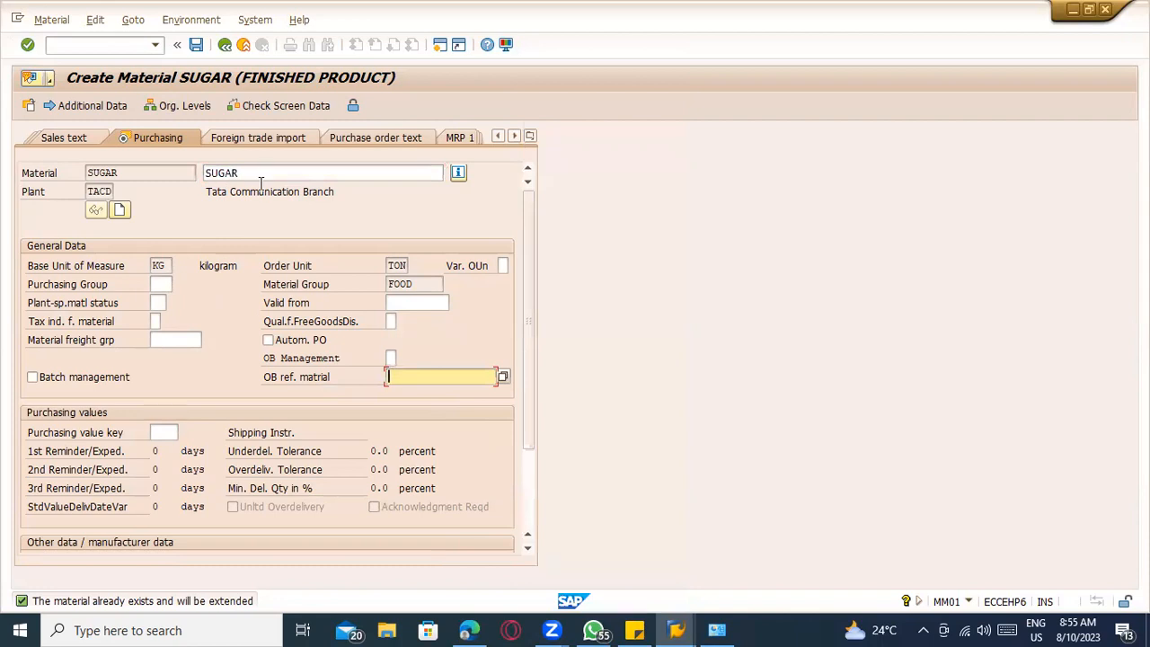
pyautogui.moveTo(142, 174); pyautogui.dragTo(64, 170)
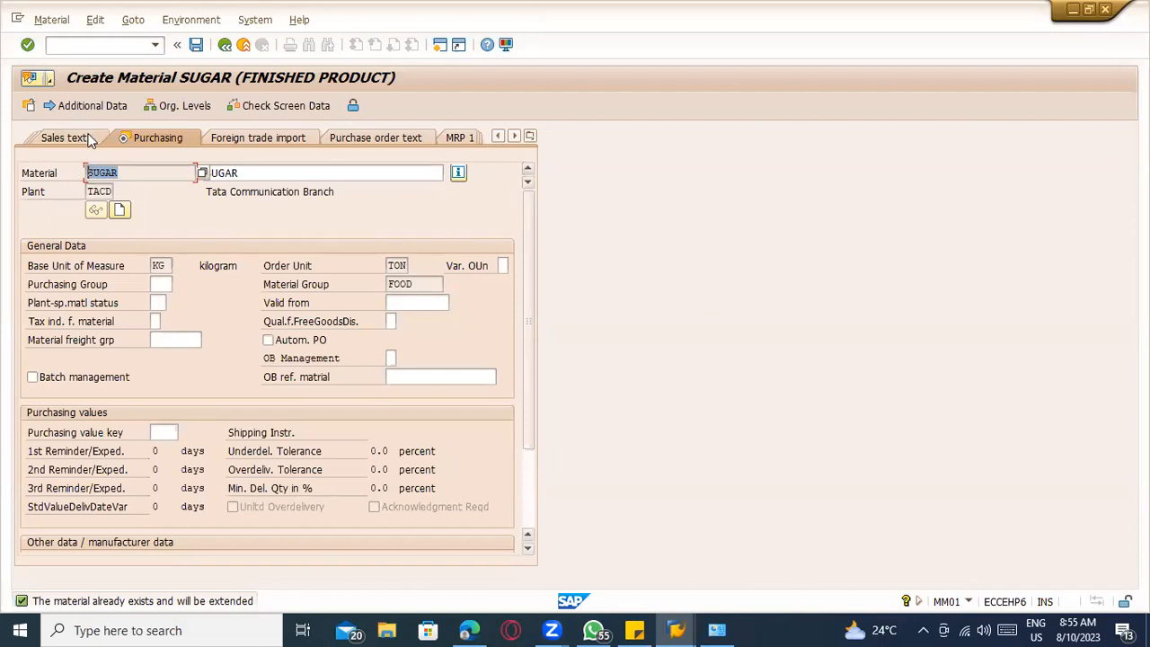
pyautogui.click(90, 187)
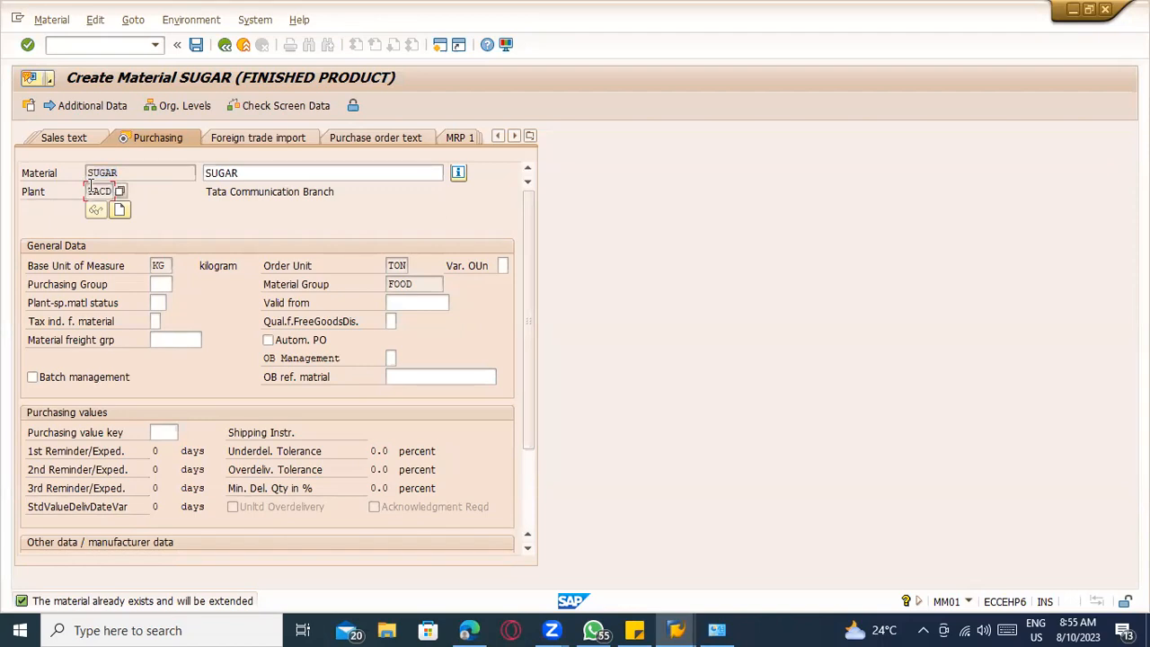
# - Set SUGAR's Accounting 1 data to valuation class 7920 and standard price 12, and save the material
pyautogui.press('Return')
pyautogui.press('Return')
pyautogui.press('Return')
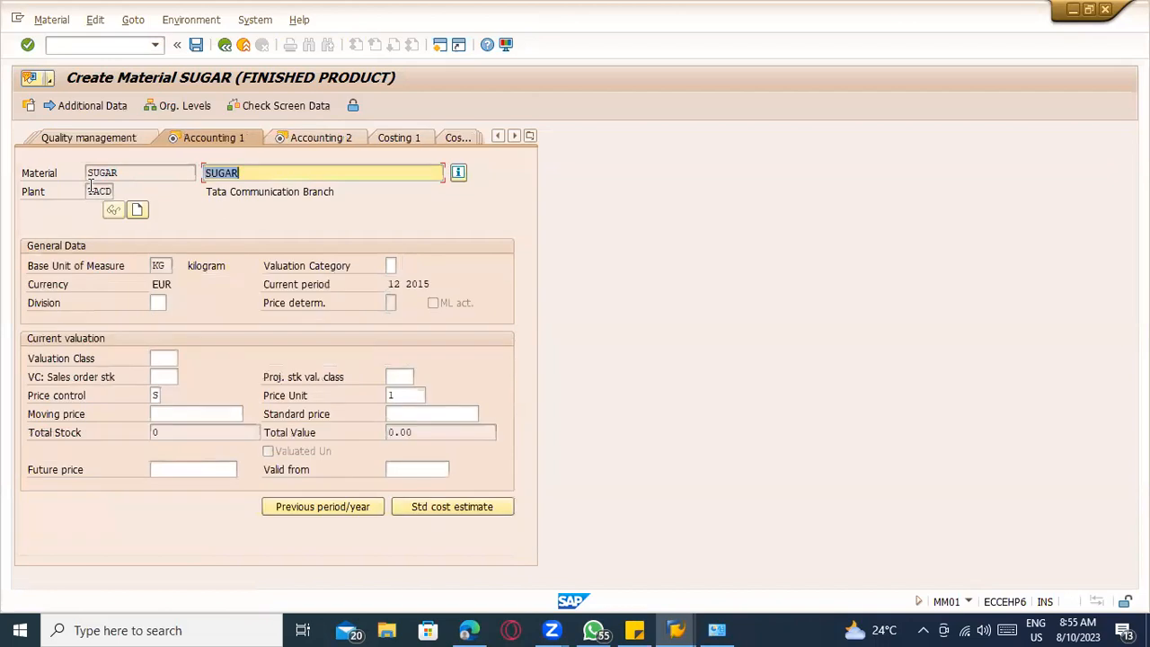
pyautogui.click(158, 358)
pyautogui.click(167, 388)
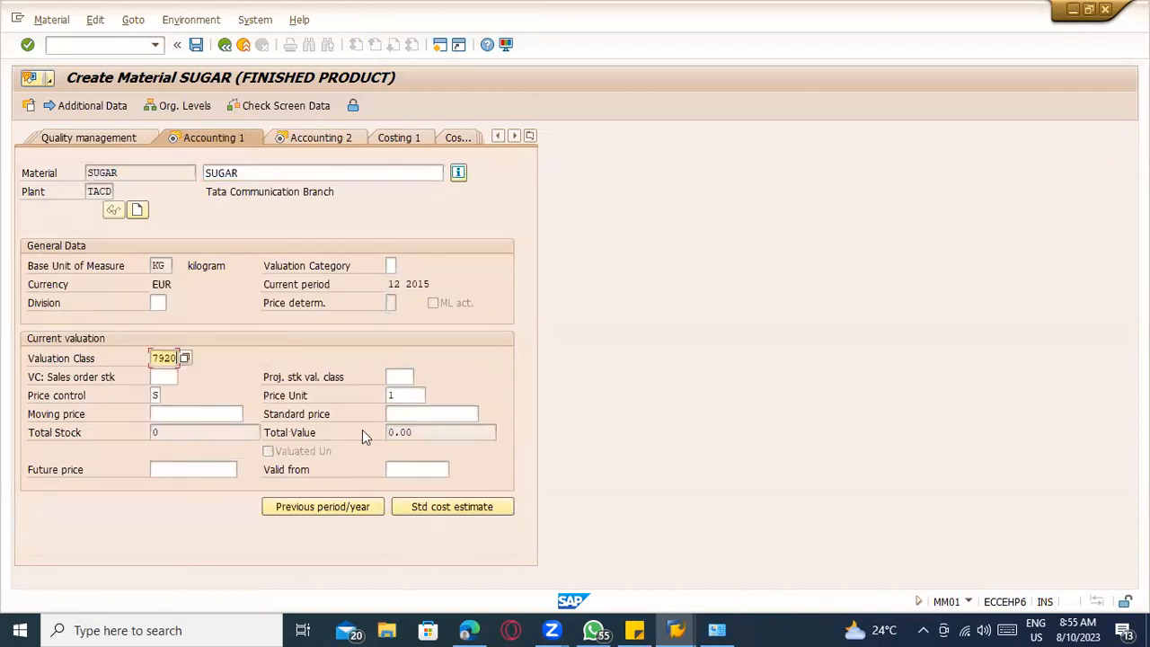
pyautogui.click(424, 415)
pyautogui.write('12')
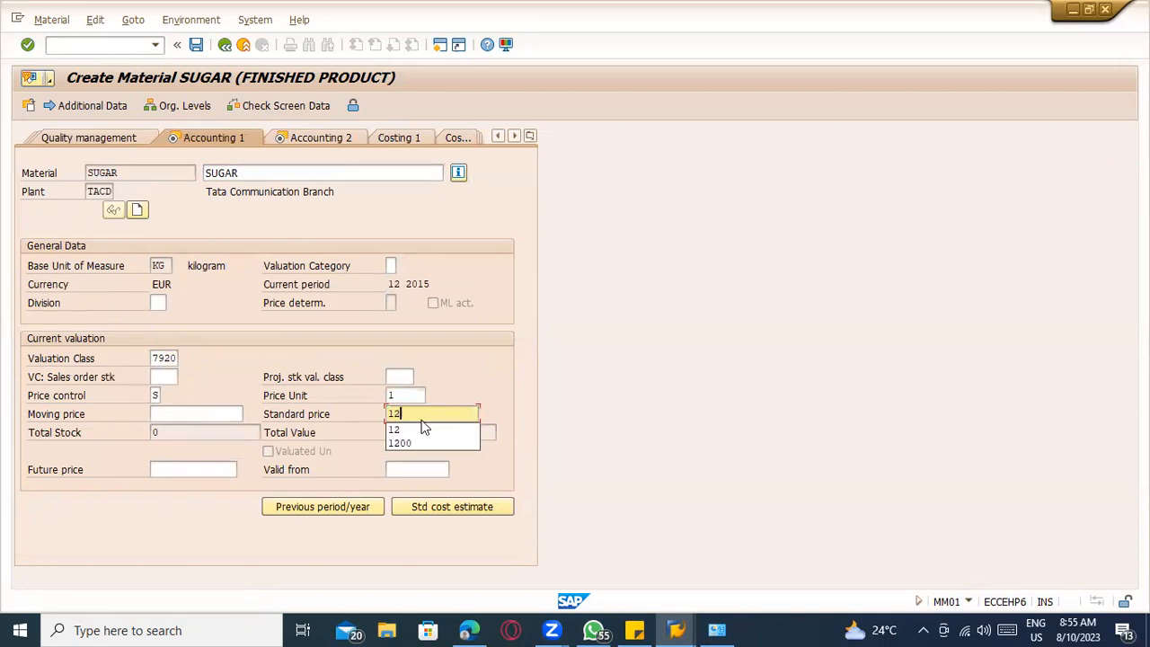
pyautogui.press('Return')
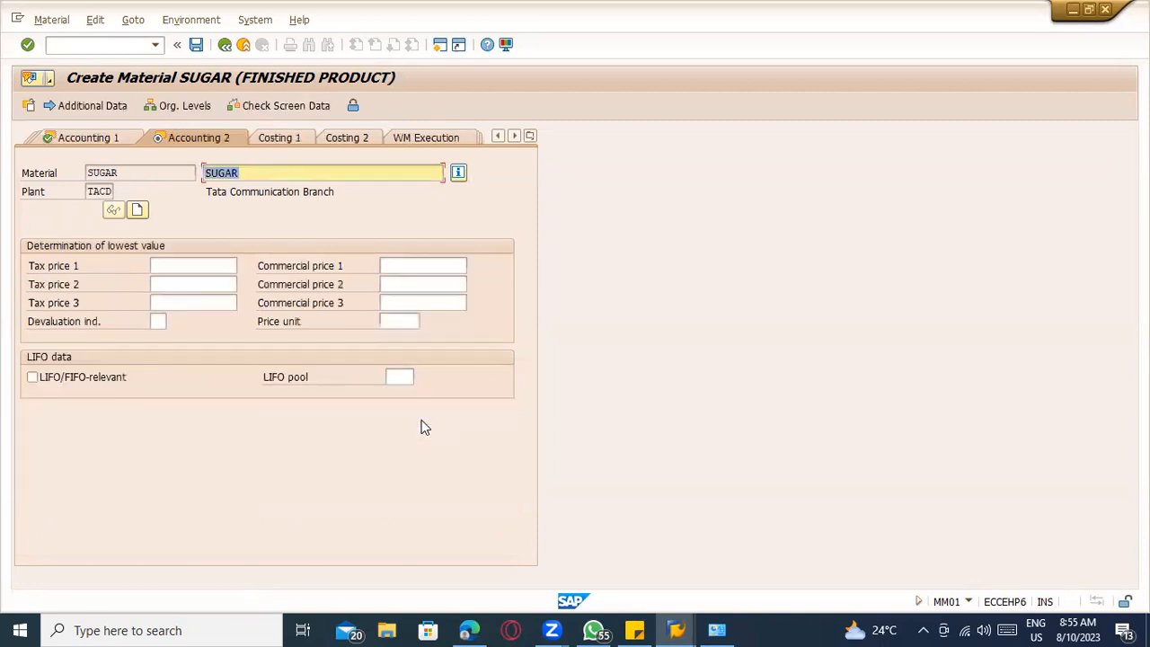
pyautogui.click(194, 45)
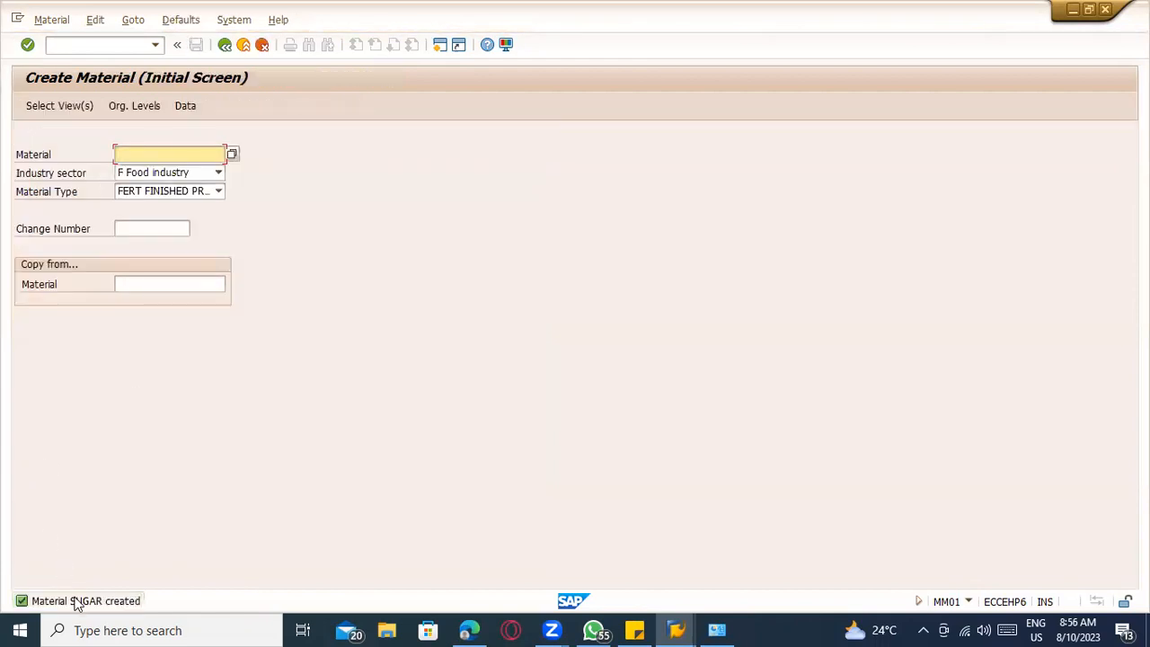
# - Enter SUGARCANE as the next material, adopt its material type, and open the view selection
pyautogui.click(127, 147)
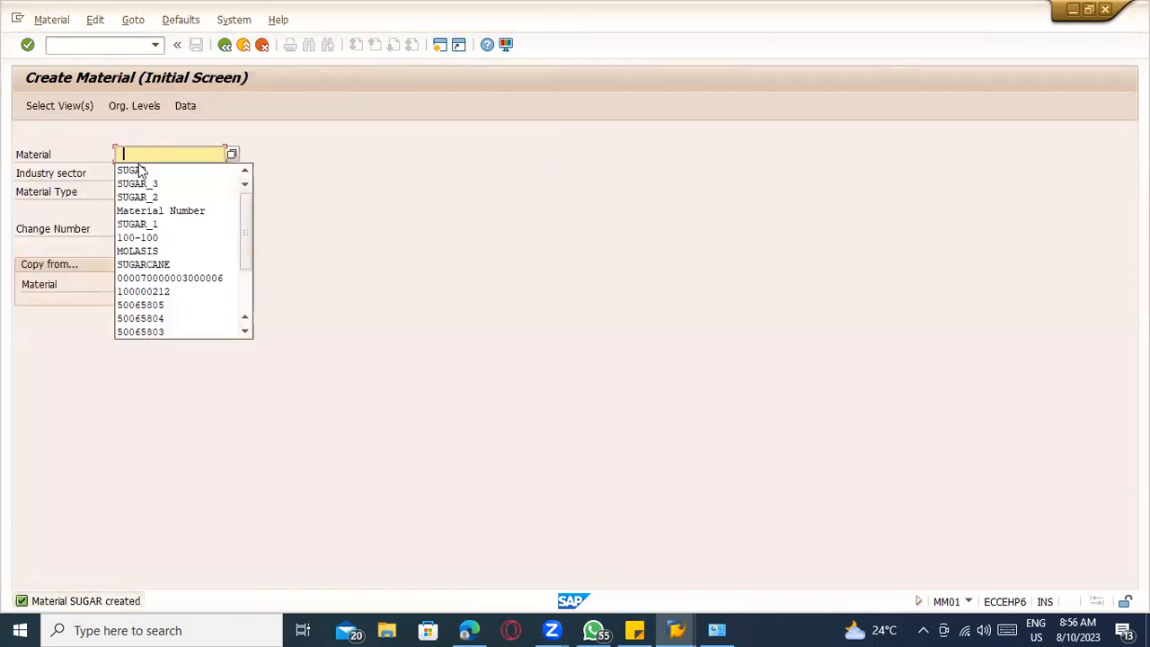
pyautogui.click(150, 266)
pyautogui.press('Return')
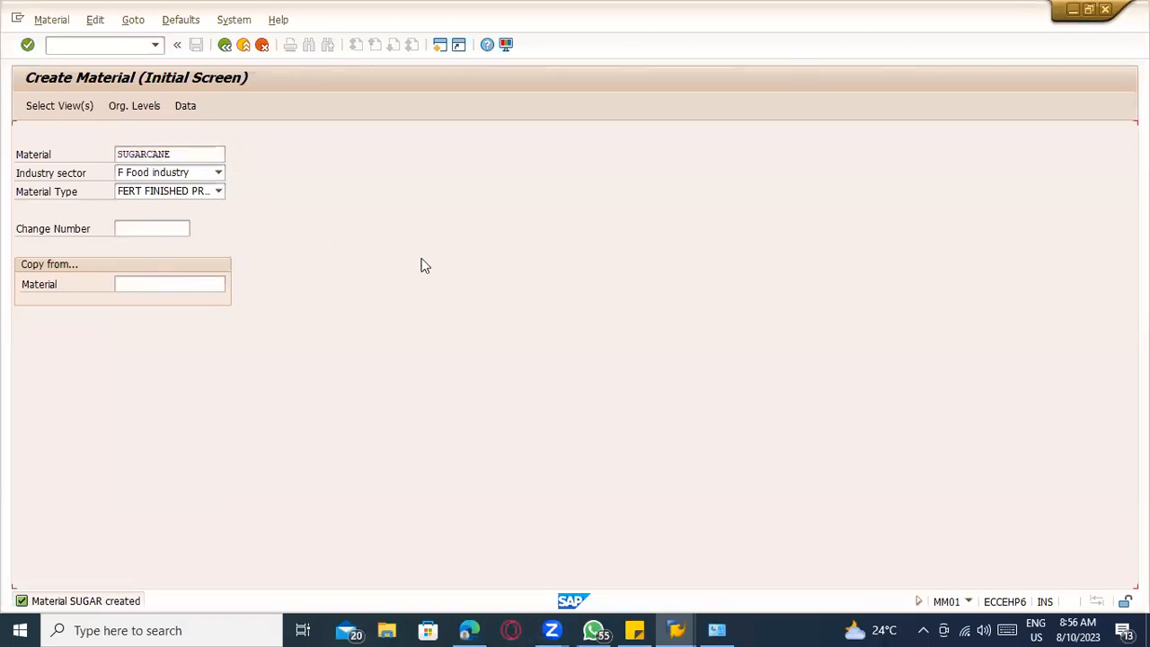
pyautogui.press('Return')
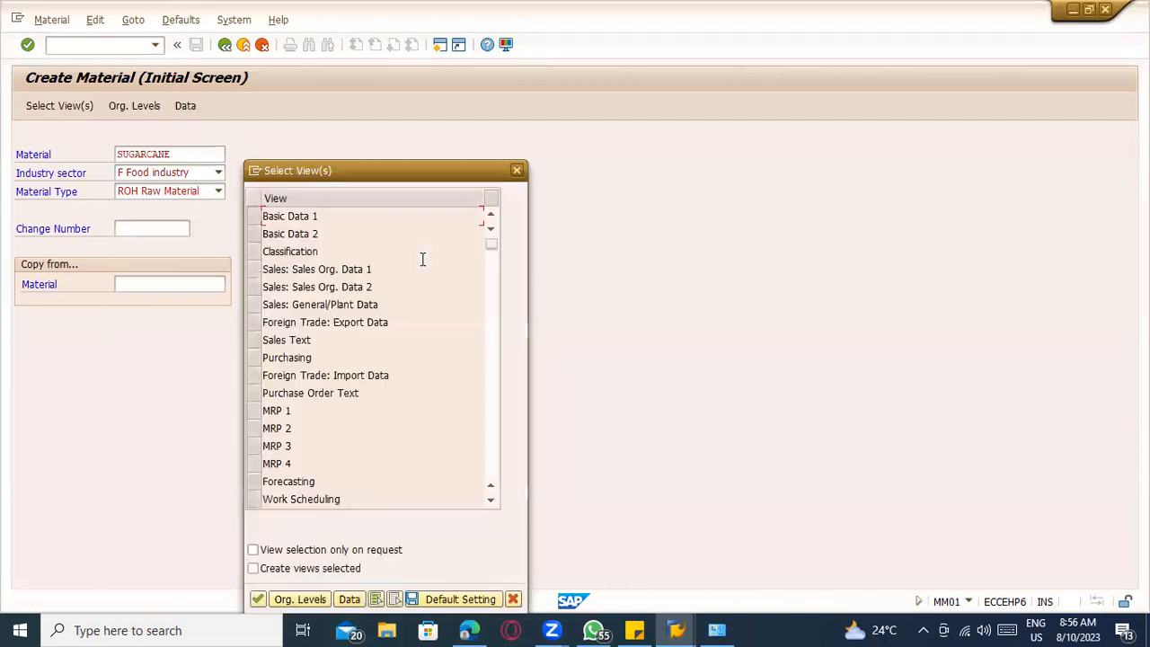
# - Select the views Basic Data 1 and 2, Purchasing, General Plant Data / Storage 1 and 2, and Accounting 1 and 2 for SUGARCANE
pyautogui.click(256, 220)
pyautogui.click(256, 233)
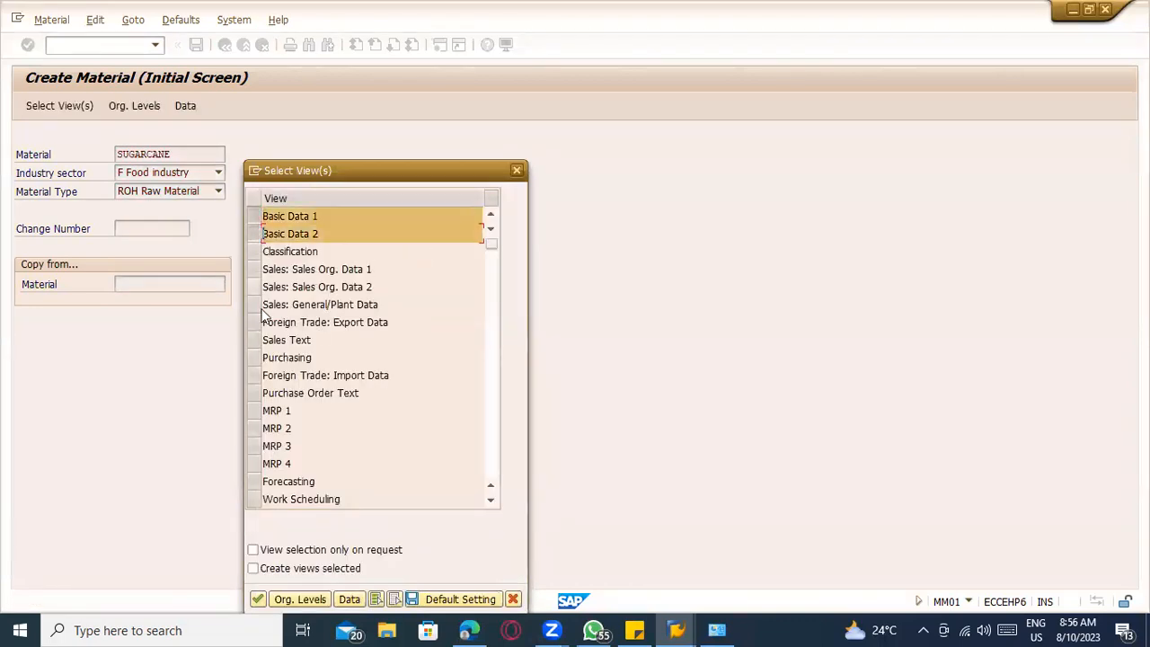
pyautogui.click(255, 357)
pyautogui.scroll(-1, 277, 359)
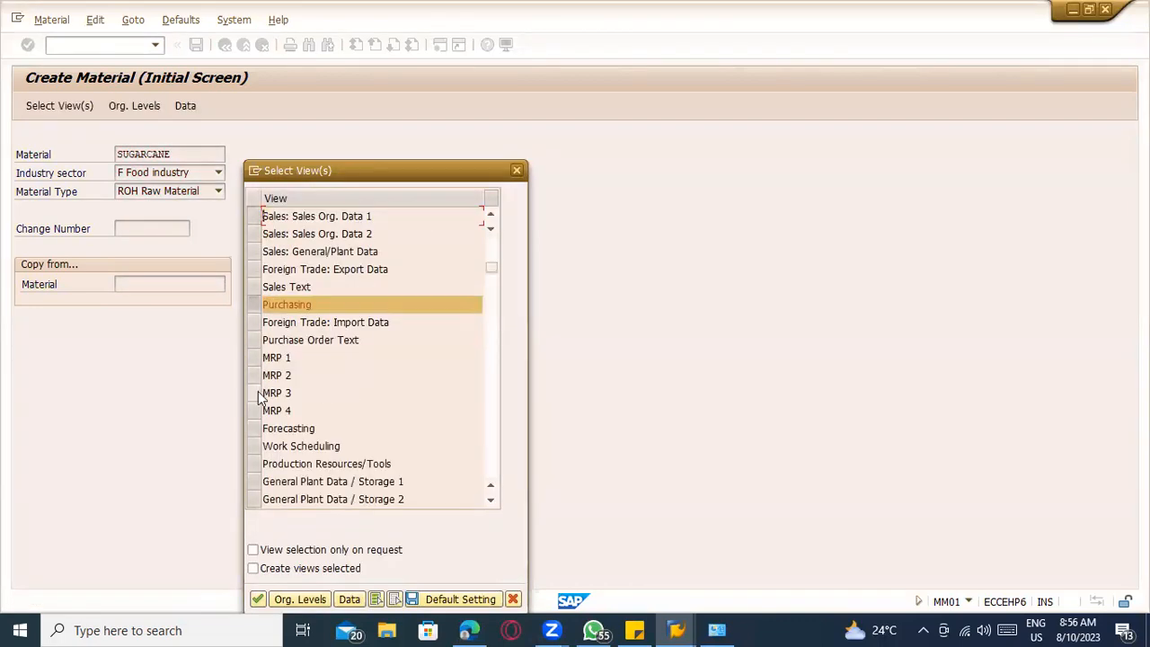
pyautogui.click(255, 483)
pyautogui.click(255, 499)
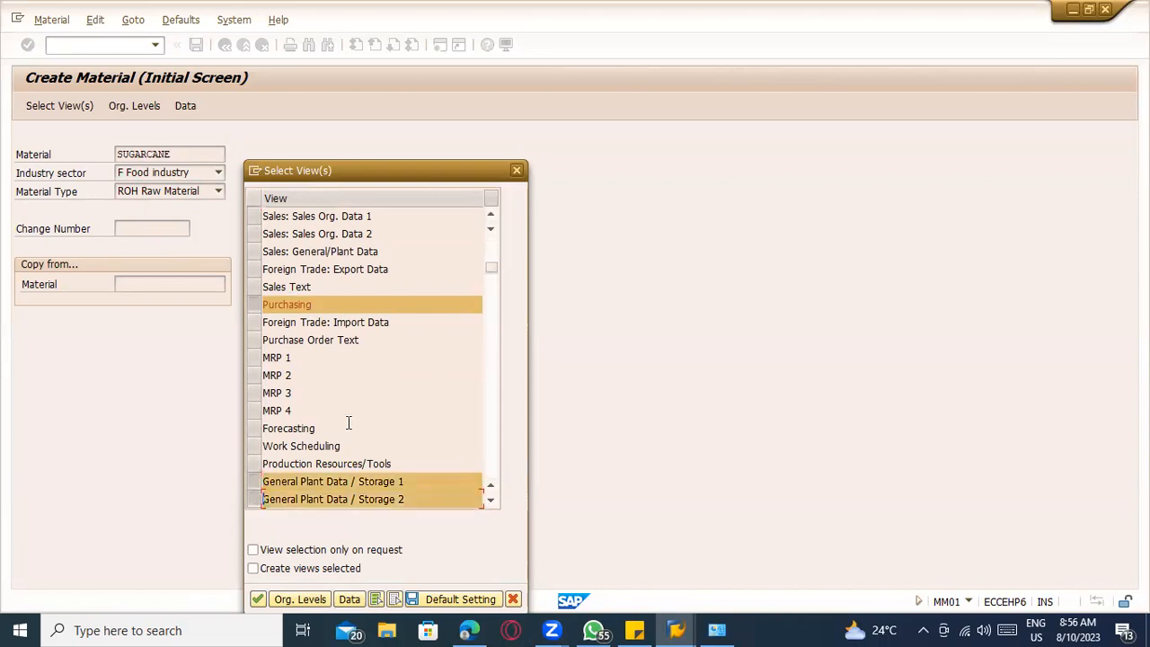
pyautogui.scroll(-3, 331, 417)
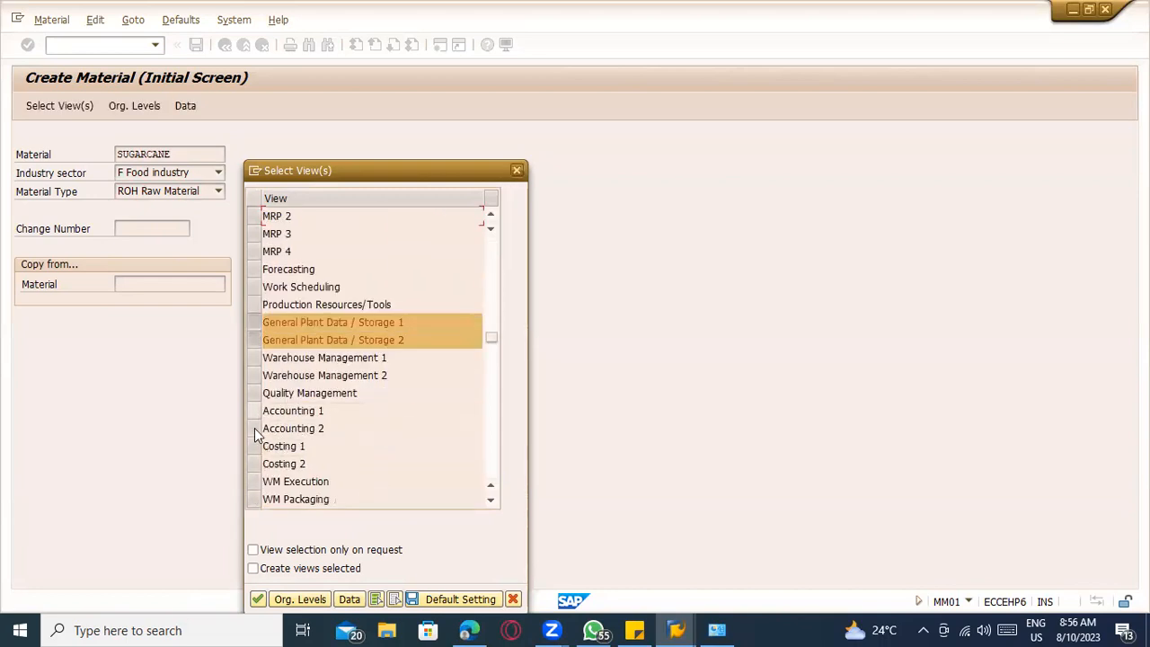
pyautogui.click(258, 427)
pyautogui.click(262, 412)
pyautogui.press('Return')
# - Set the organizational levels for SUGARCANE to plant TACD and storage location 0001
pyautogui.press('space')
pyautogui.press('Down')
pyautogui.press('Tab')
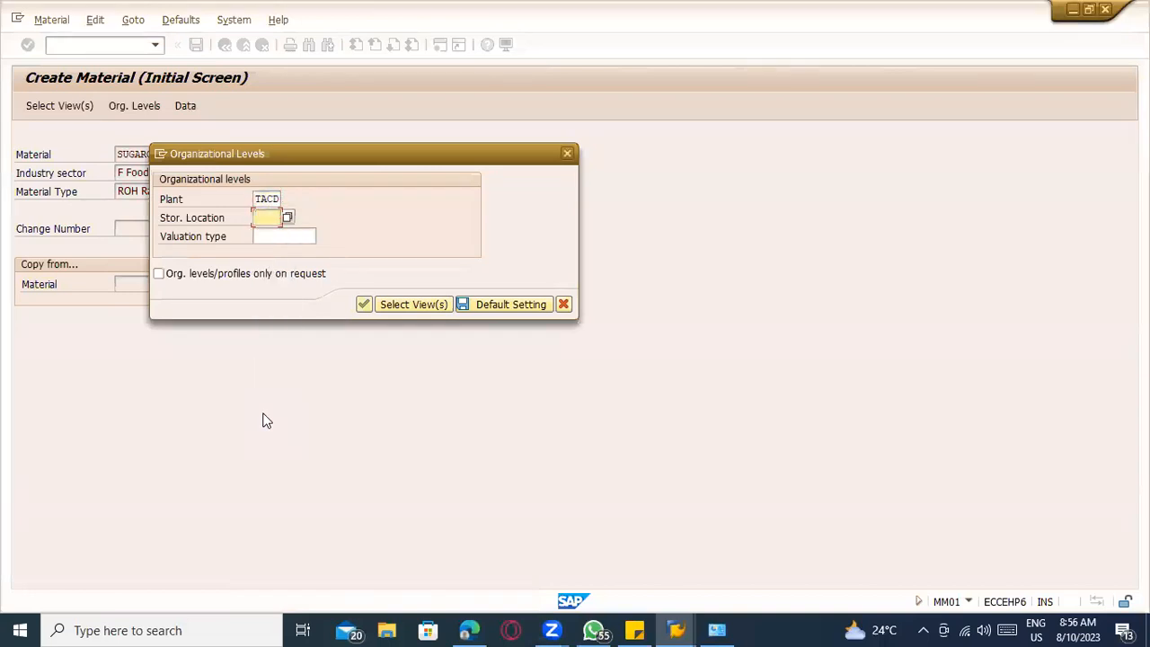
pyautogui.write('9')
pyautogui.press('BackSpace')
pyautogui.write('0001')
pyautogui.press('Return')
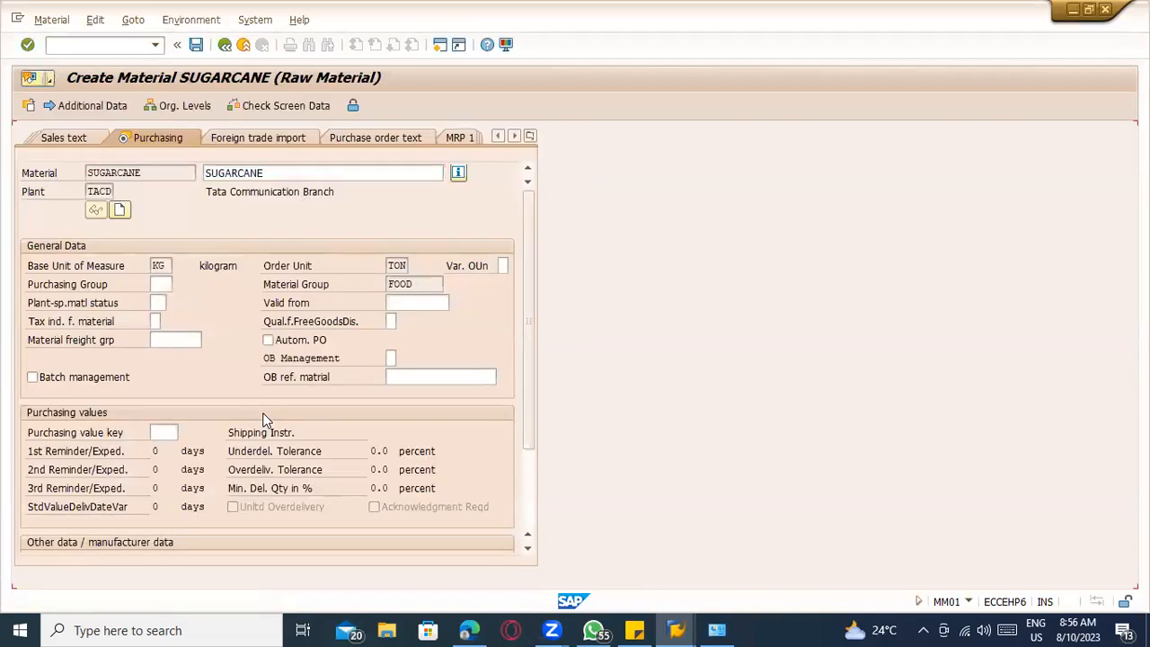
# - Set SUGARCANE's Accounting 1 valuation class to 3000 and save the material
pyautogui.press('Return')
pyautogui.press('Return')
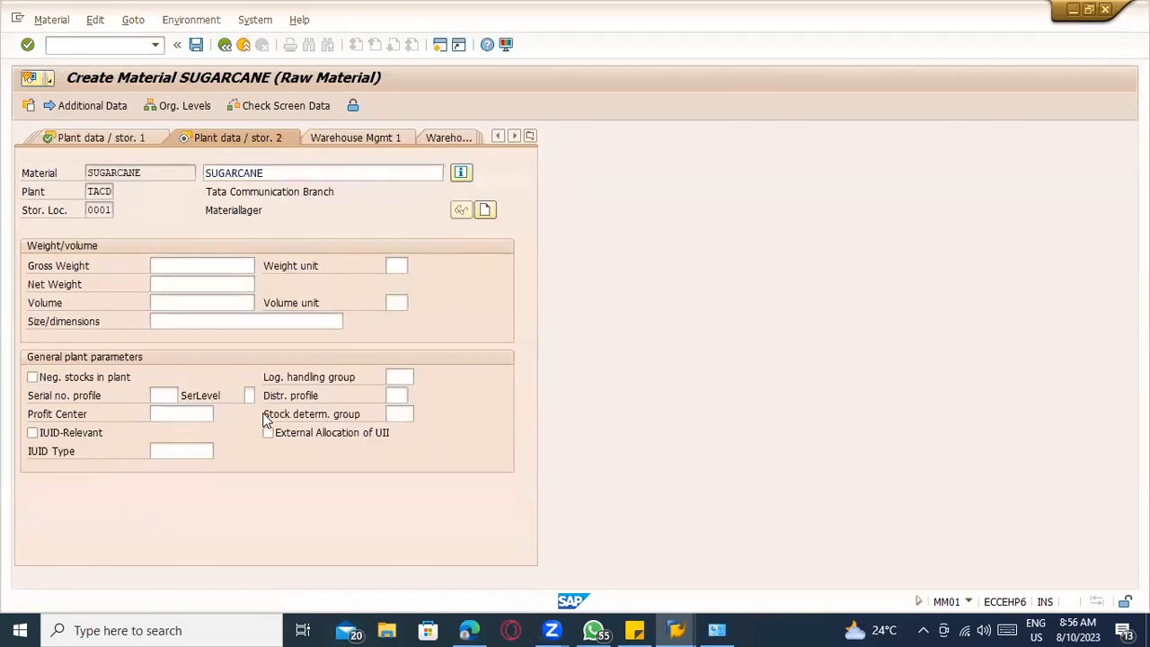
pyautogui.press('Return')
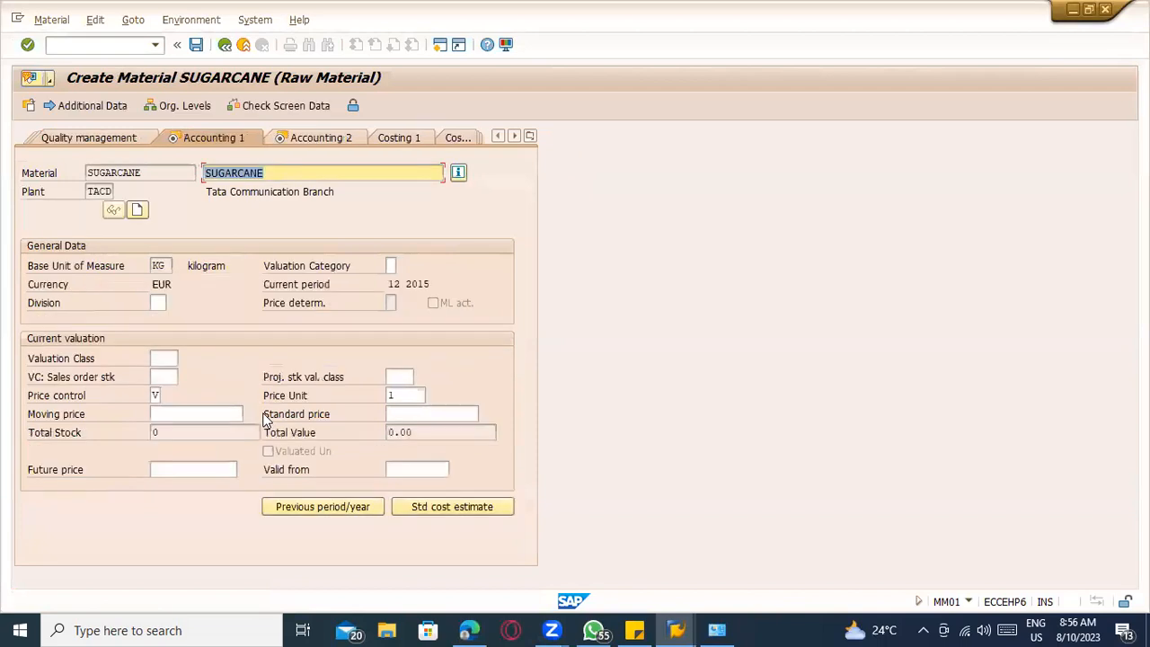
pyautogui.click(166, 358)
pyautogui.click(166, 387)
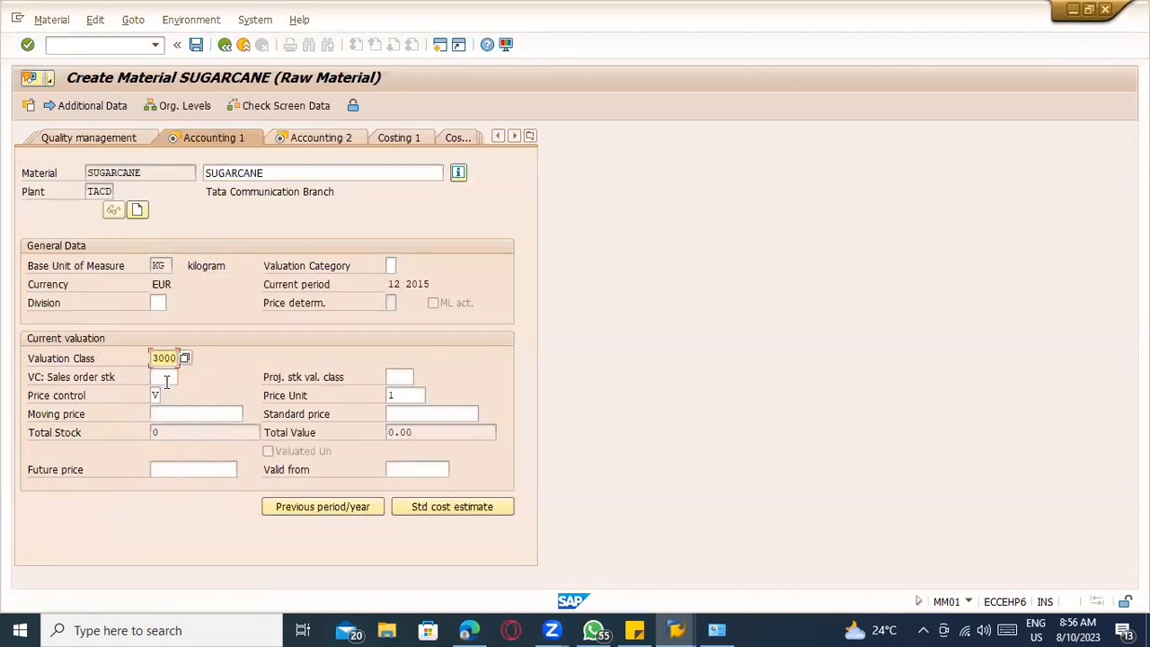
pyautogui.press('Return')
pyautogui.press('Return')
pyautogui.press('Return')
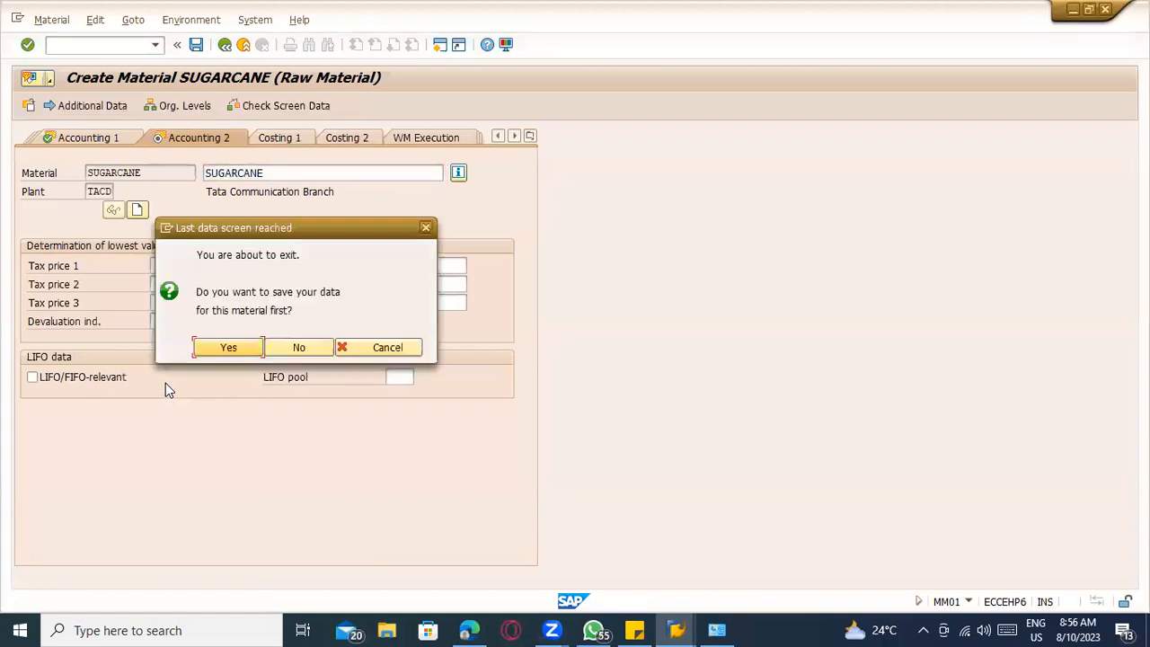
pyautogui.press('Return')
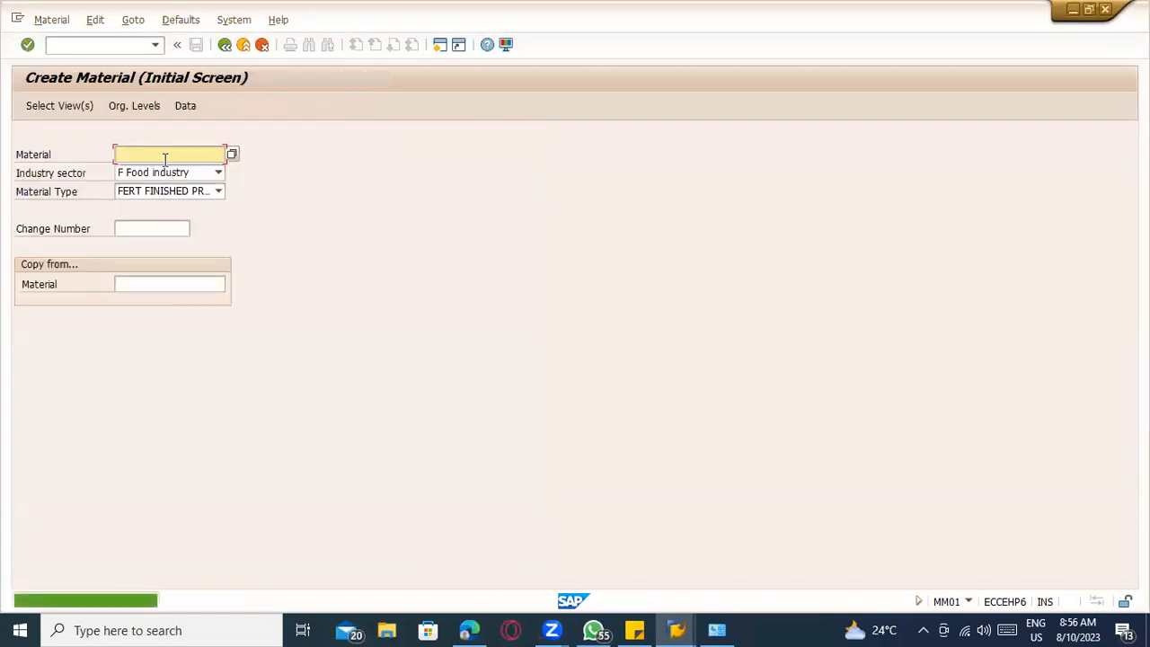
# - Enter MOLASIS as the next material, adopt its material type, and open the view selection
pyautogui.click(163, 154)
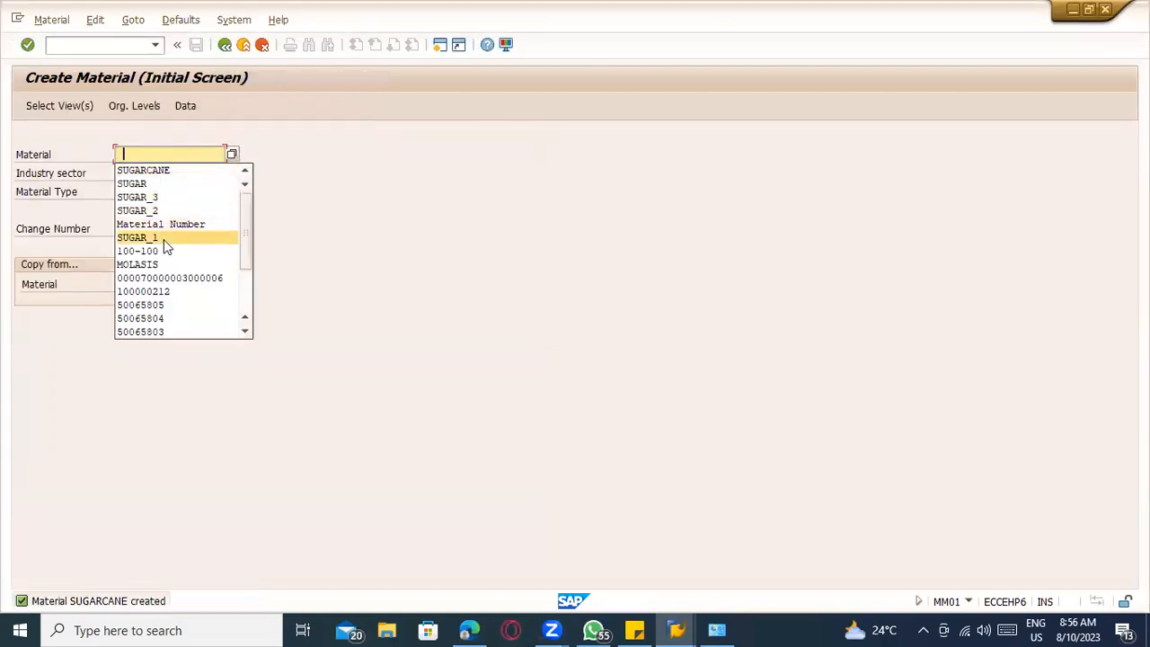
pyautogui.click(167, 264)
pyautogui.press('Return')
pyautogui.press('Return')
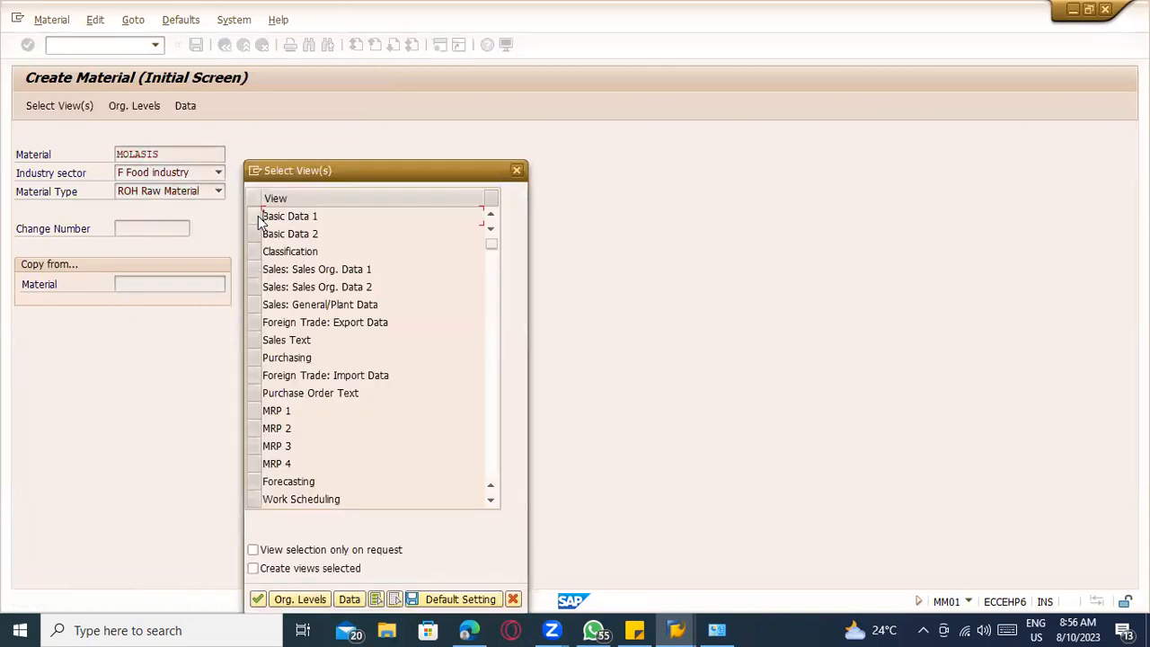
# - Select the views Basic Data 1 and 2, Purchasing, General Plant Data / Storage 1 and 2, and Accounting 1 and 2 for MOLASIS
pyautogui.moveTo(257, 216); pyautogui.dragTo(257, 233)
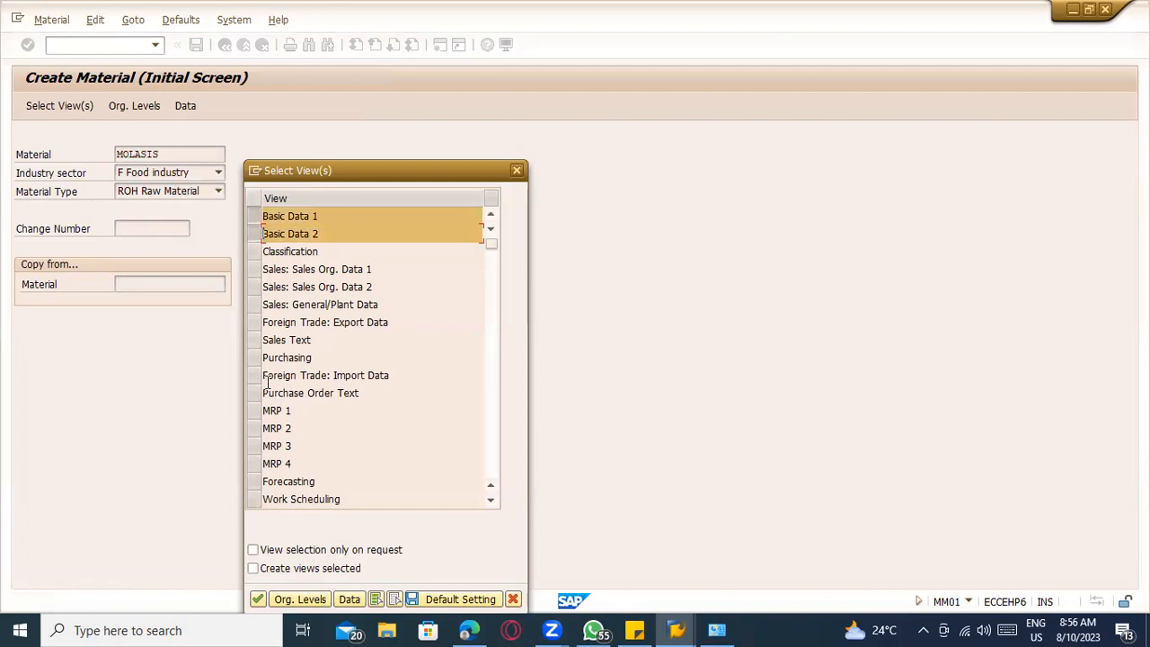
pyautogui.click(255, 357)
pyautogui.scroll(-2, 268, 396)
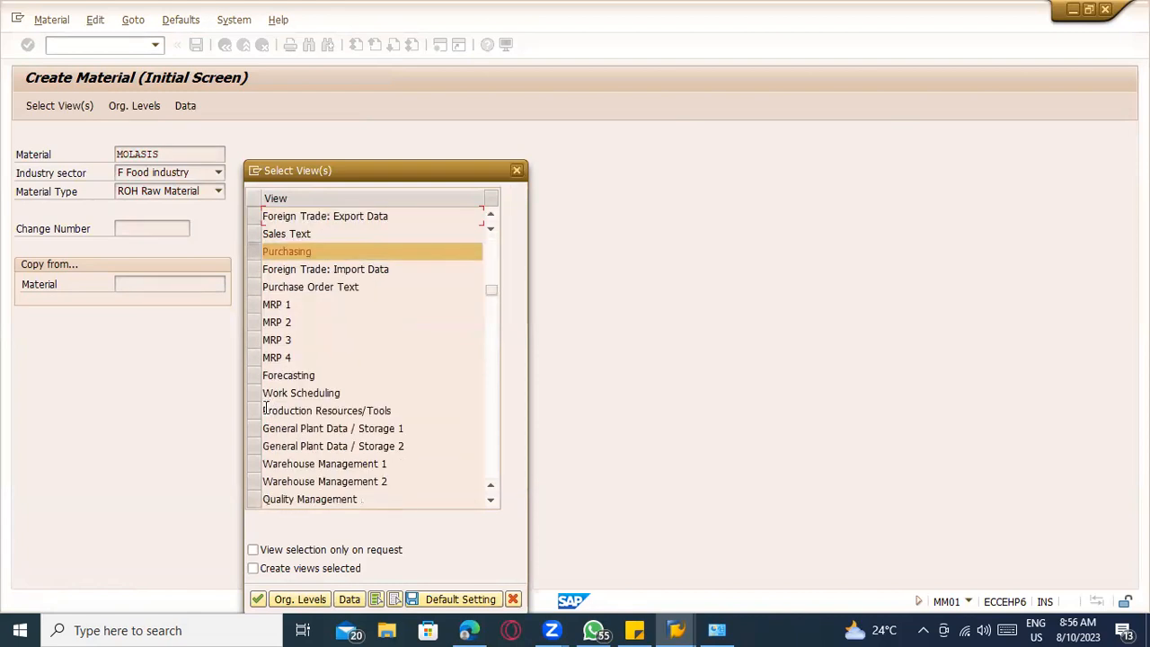
pyautogui.click(255, 428)
pyautogui.click(256, 446)
pyautogui.scroll(-1, 263, 460)
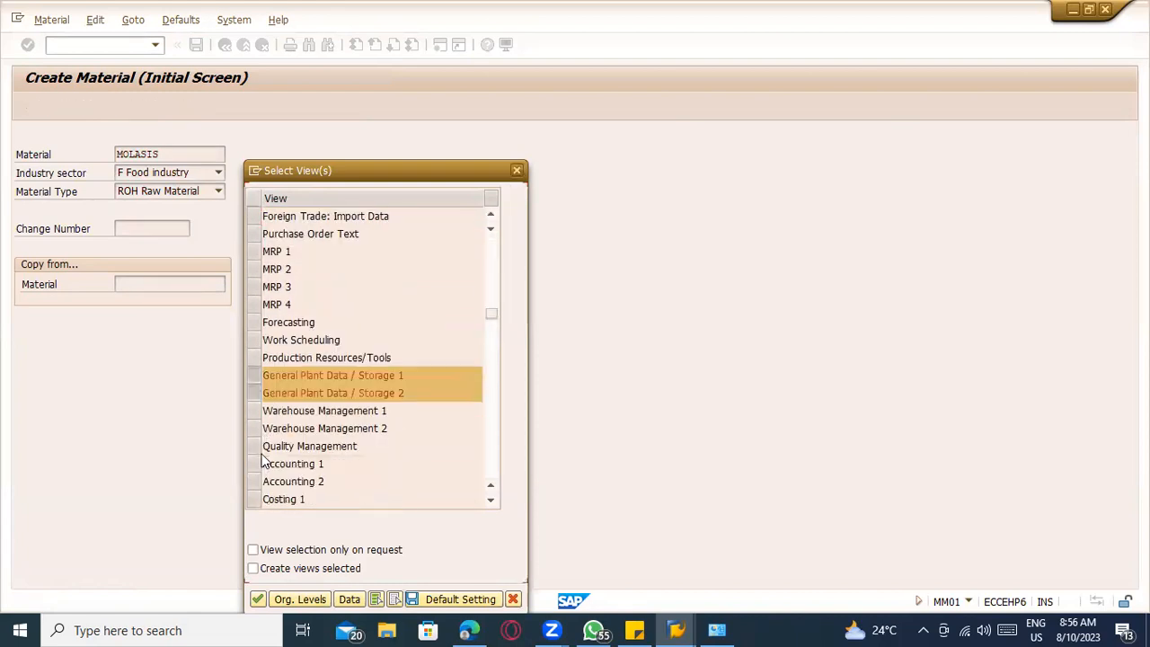
pyautogui.scroll(-2, 261, 454)
pyautogui.click(253, 357)
pyautogui.click(252, 374)
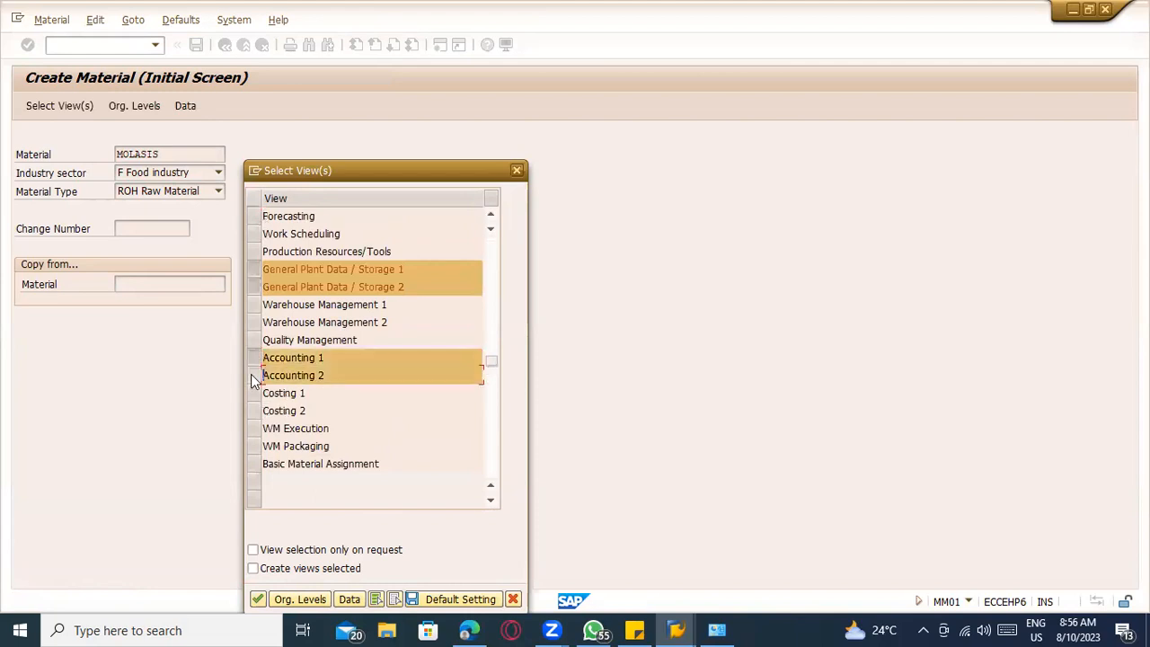
pyautogui.press('Return')
# - Set the organizational levels for MOLASIS to plant TACD and storage location 0001
pyautogui.write('TACD')
pyautogui.press('Tab')
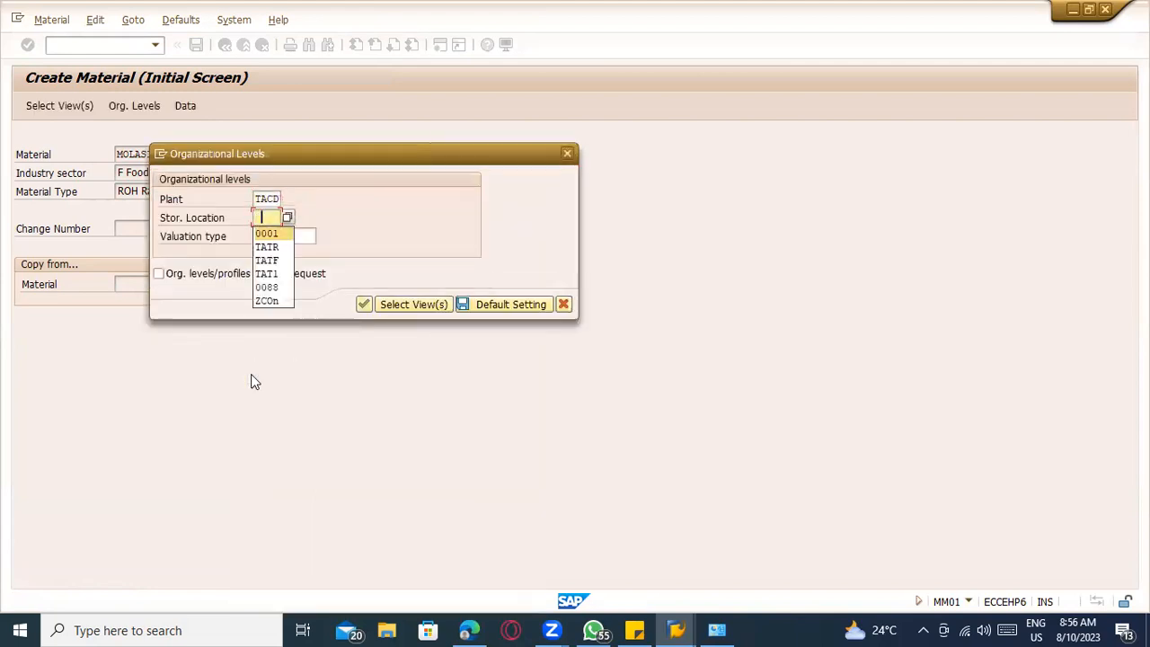
pyautogui.press('Return')
pyautogui.press('Return')
# - Set MOLASIS's Accounting 1 valuation class to 3000 and save the material
pyautogui.press('Return')
pyautogui.press('Return')
pyautogui.press('Return')
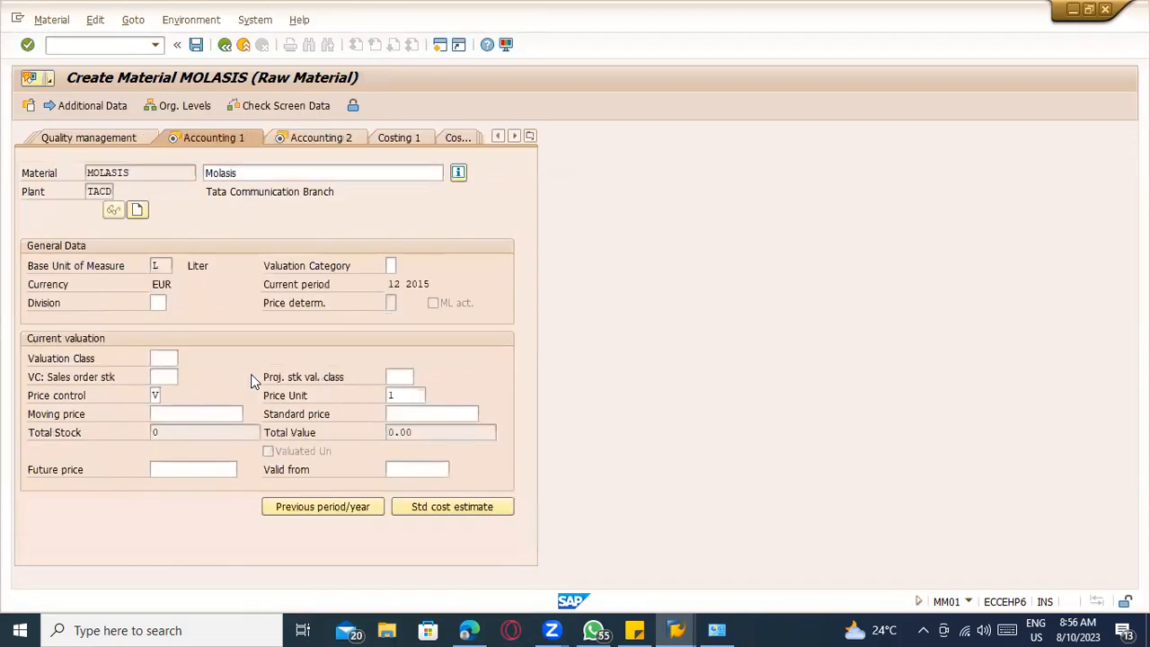
pyautogui.press('Return')
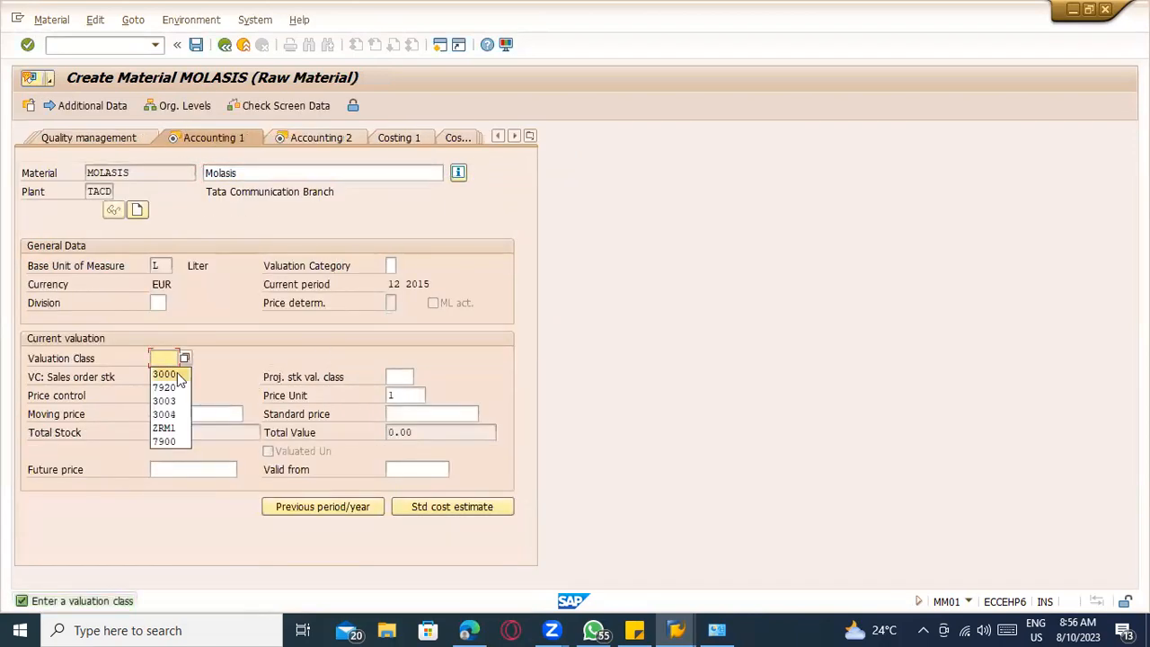
pyautogui.click(164, 374)
pyautogui.press('Return')
pyautogui.press('Return')
pyautogui.press('Return')
pyautogui.press('Return')
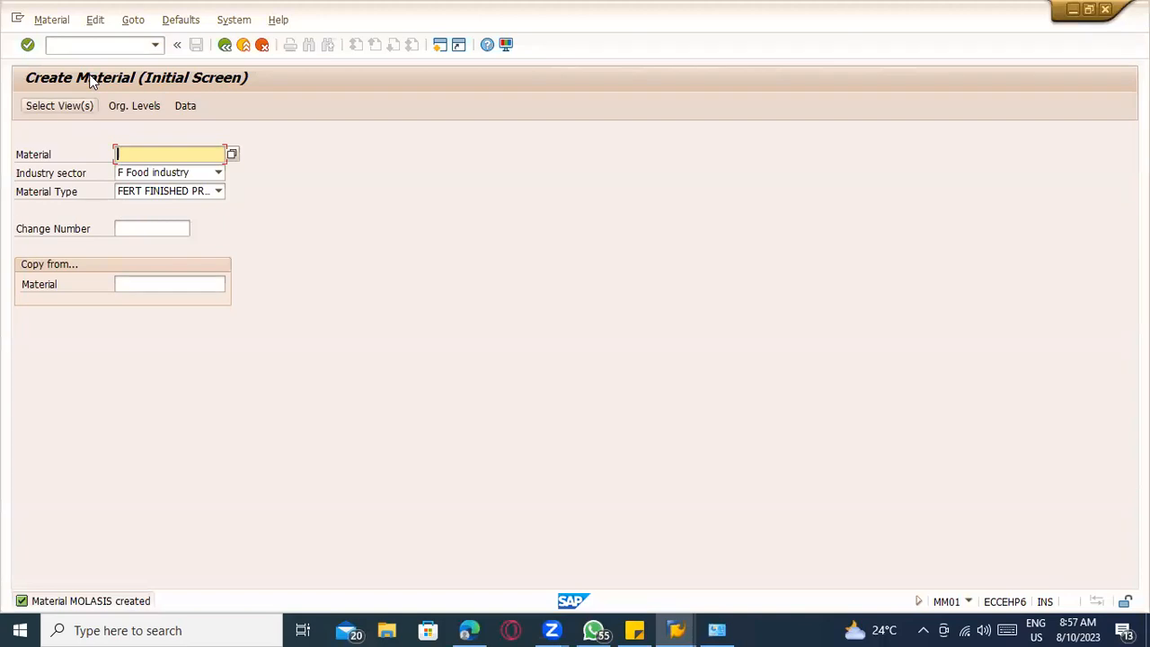
pyautogui.click(87, 49)
pyautogui.write('/nmm50')
pyautogui.press('Return')
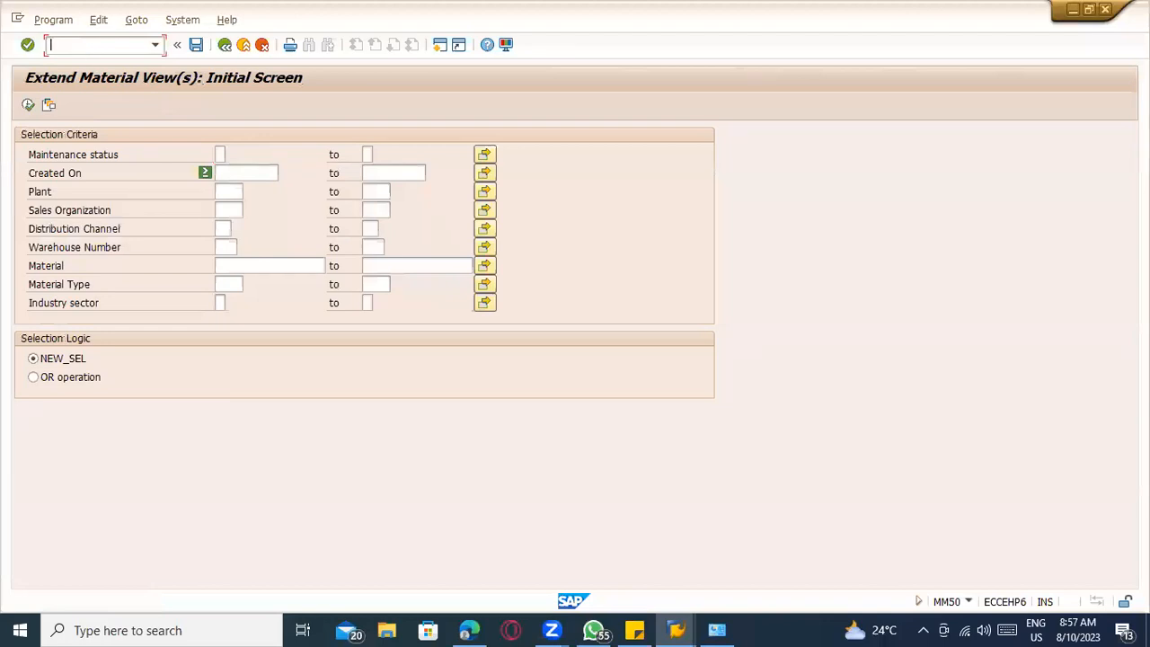
# - Open the Materials List with transaction MM60 and list the valuated materials of plant TACD
pyautogui.write('/nmm60')
pyautogui.press('Return')
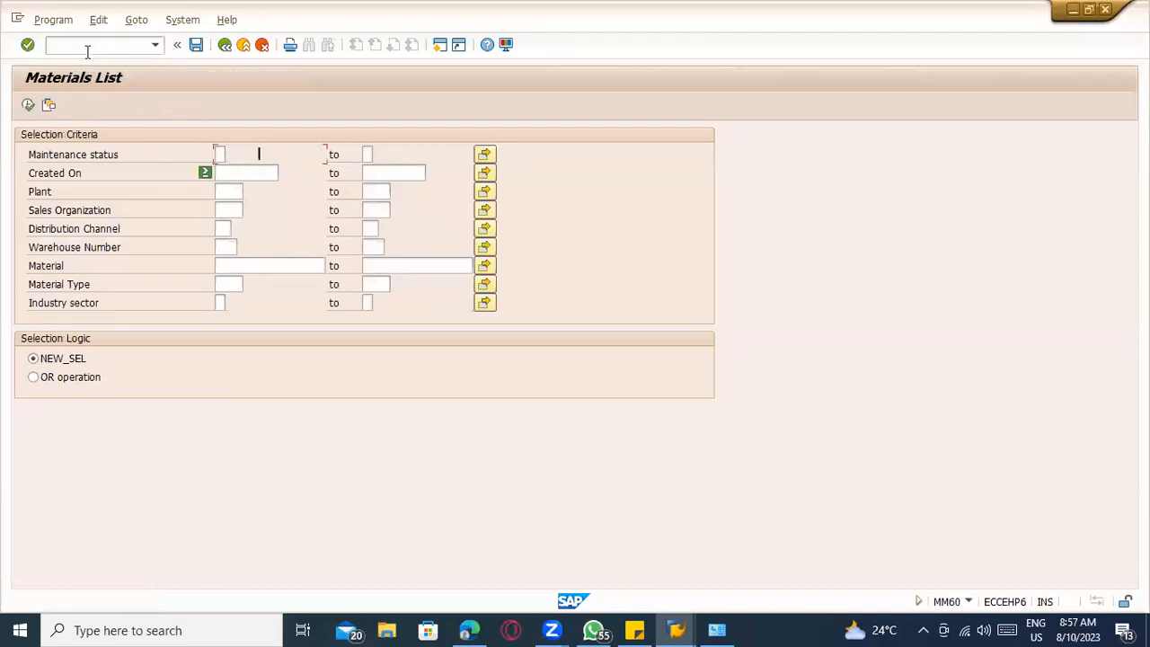
pyautogui.press('Delete')
pyautogui.click(231, 174)
pyautogui.write('TACM')
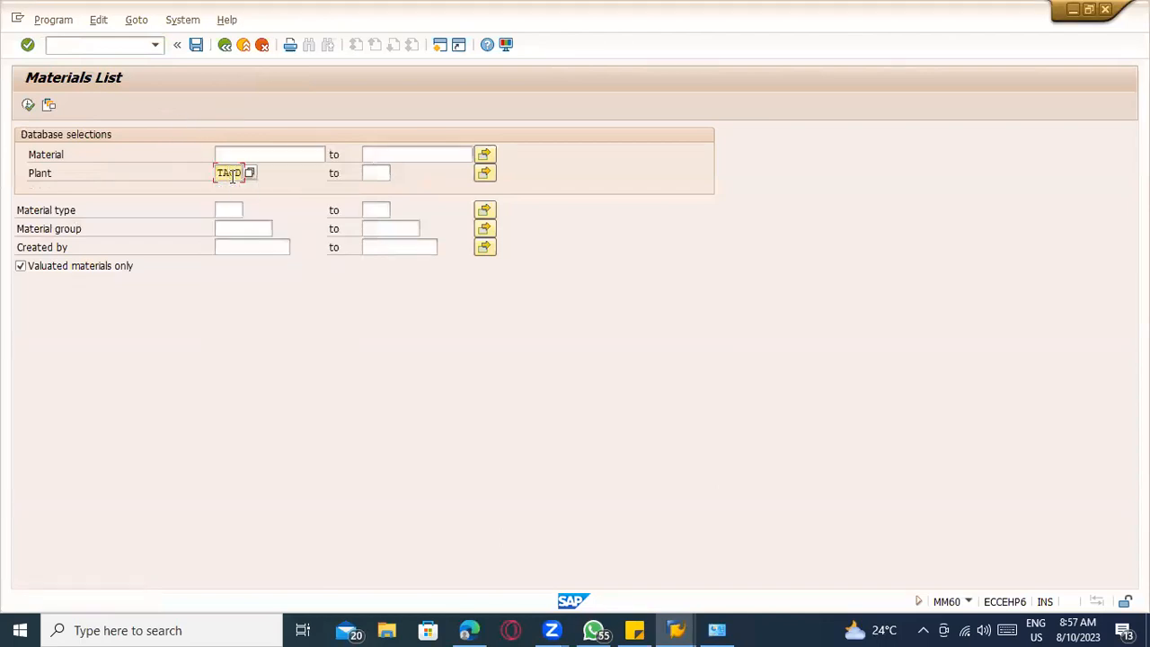
pyautogui.click(28, 105)
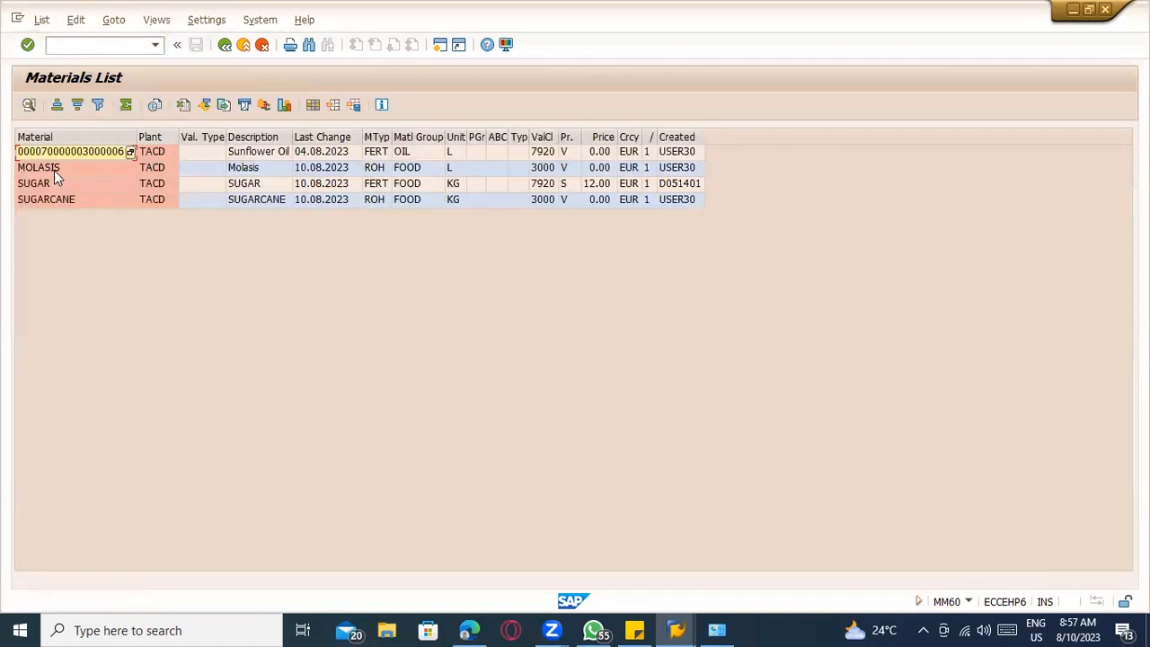
# - Examine the MOLASIS, SUGAR and SUGARCANE entries in the materials list of plant TACD
pyautogui.click(54, 169)
pyautogui.click(54, 182)
pyautogui.click(52, 202)
pyautogui.click(69, 182)
pyautogui.click(69, 169)
pyautogui.click(73, 201)
pyautogui.click(77, 185)
pyautogui.click(78, 170)
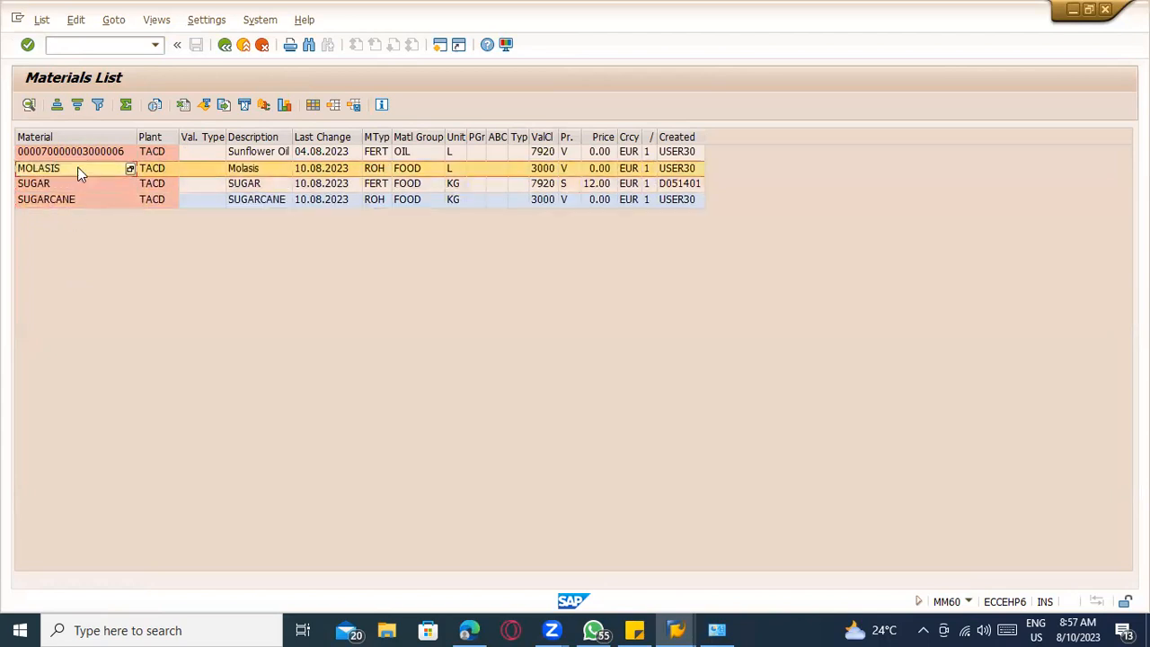
# - Start a material BOM with transaction CS01 for material SUGAR in plant TACD with BOM usage 1
pyautogui.click(102, 42)
pyautogui.write('/ncs')
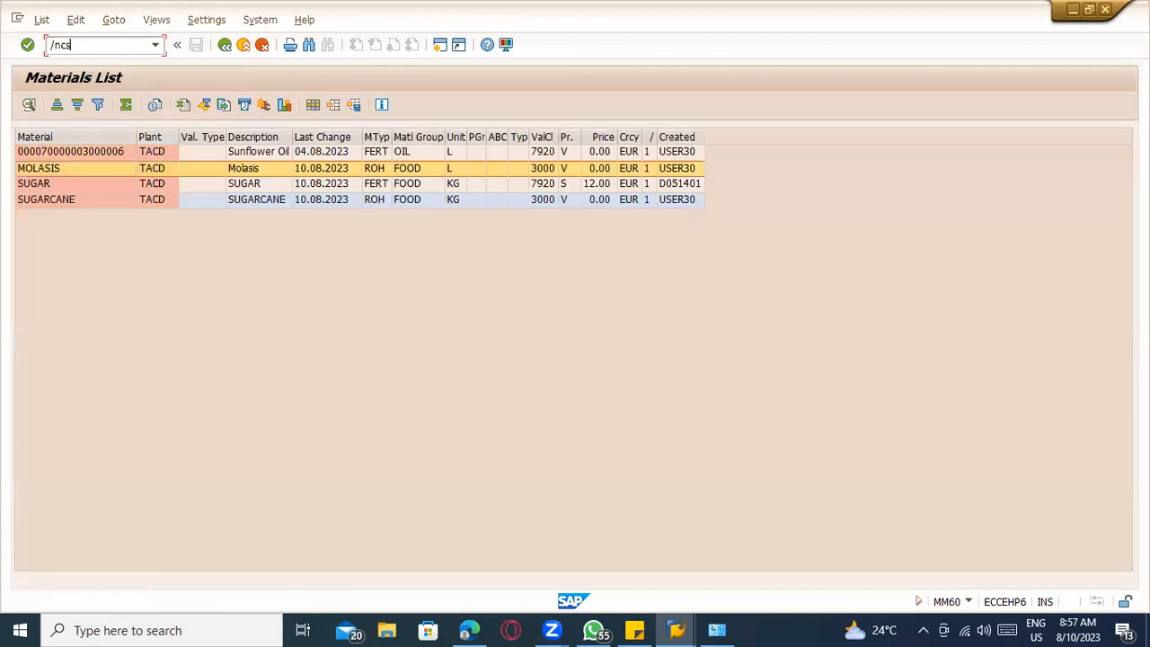
pyautogui.write('01')
pyautogui.press('Return')
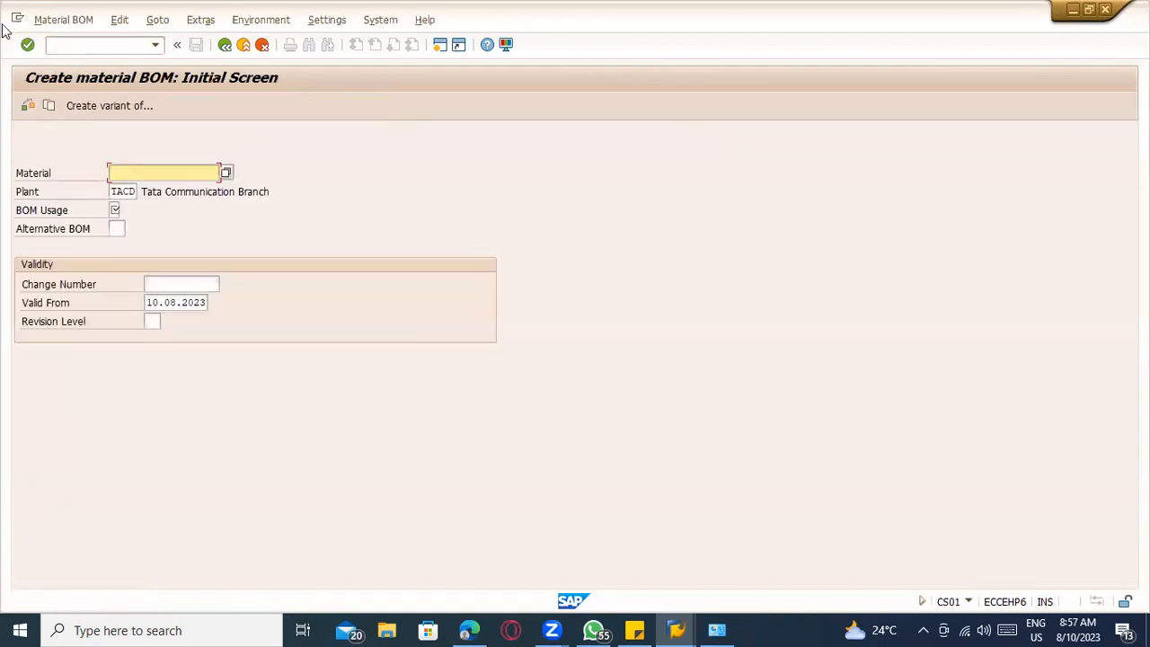
pyautogui.hotkey('alt', 'Tab')
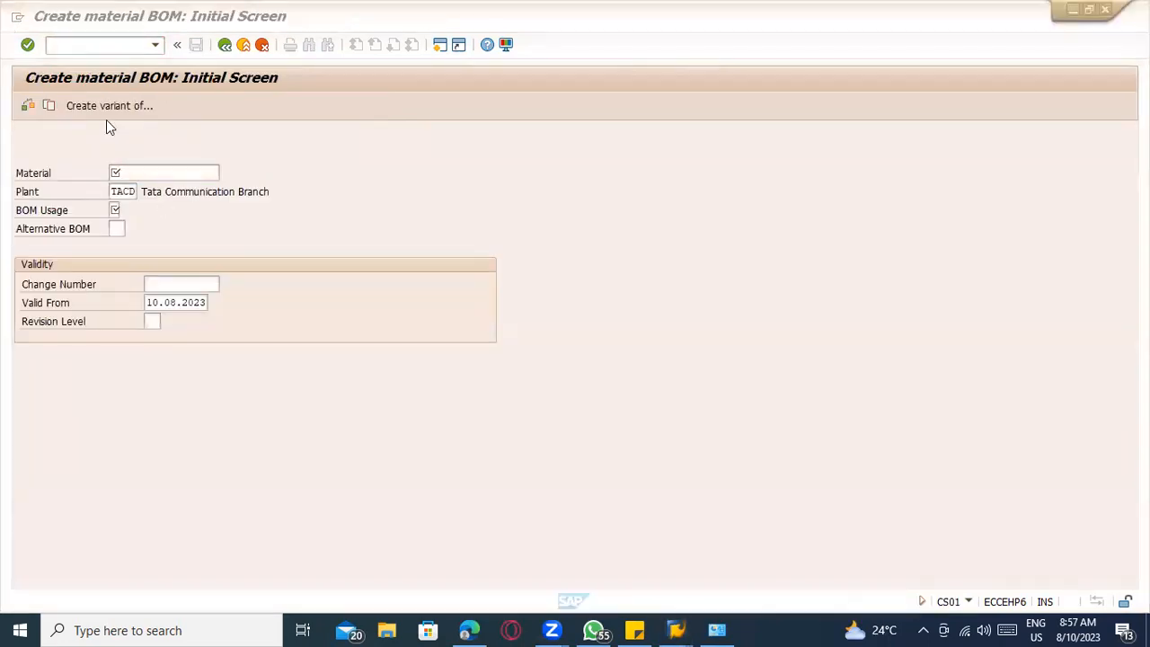
pyautogui.click(117, 149)
pyautogui.write('SUGAR')
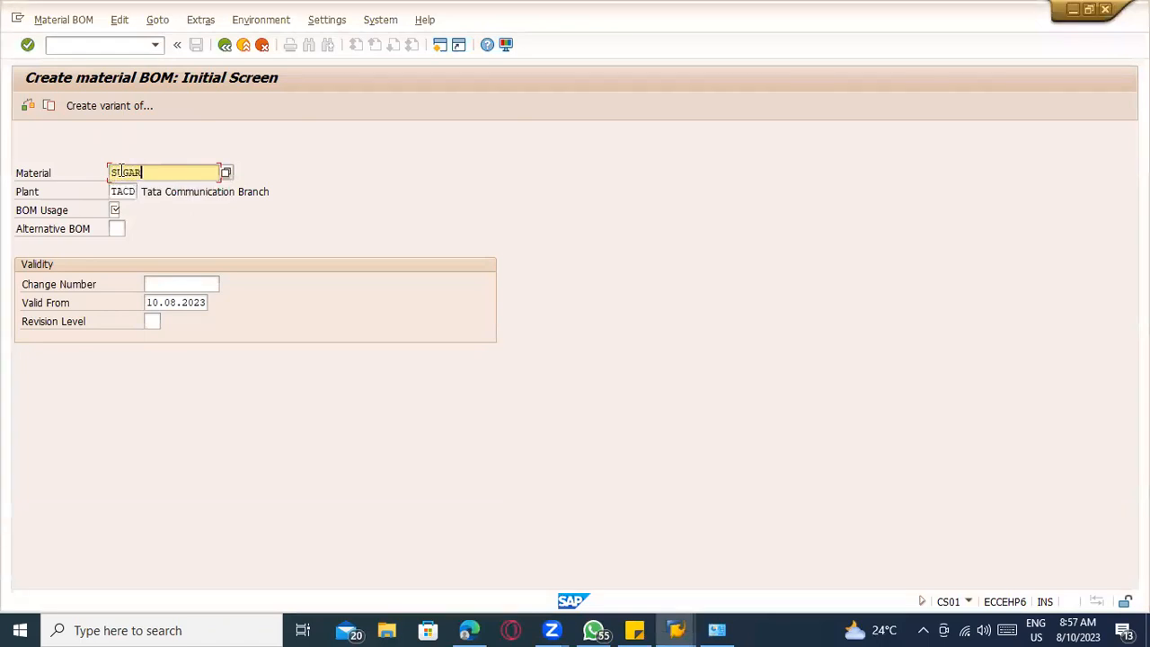
pyautogui.press('Tab')
pyautogui.press('Tab')
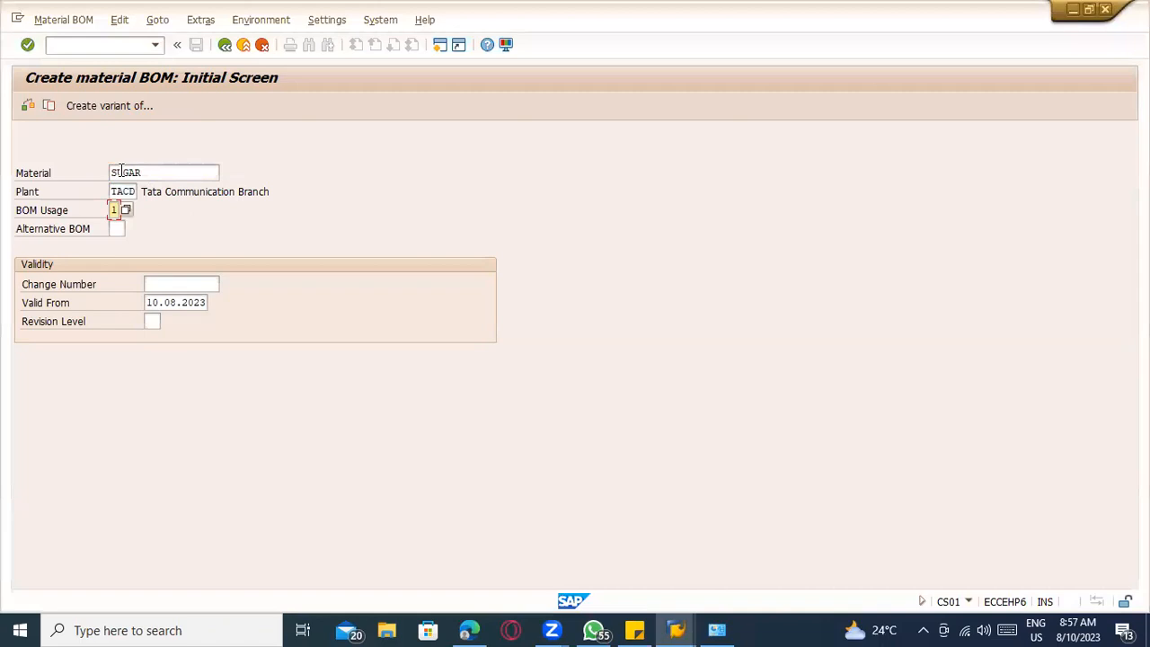
pyautogui.press('Return')
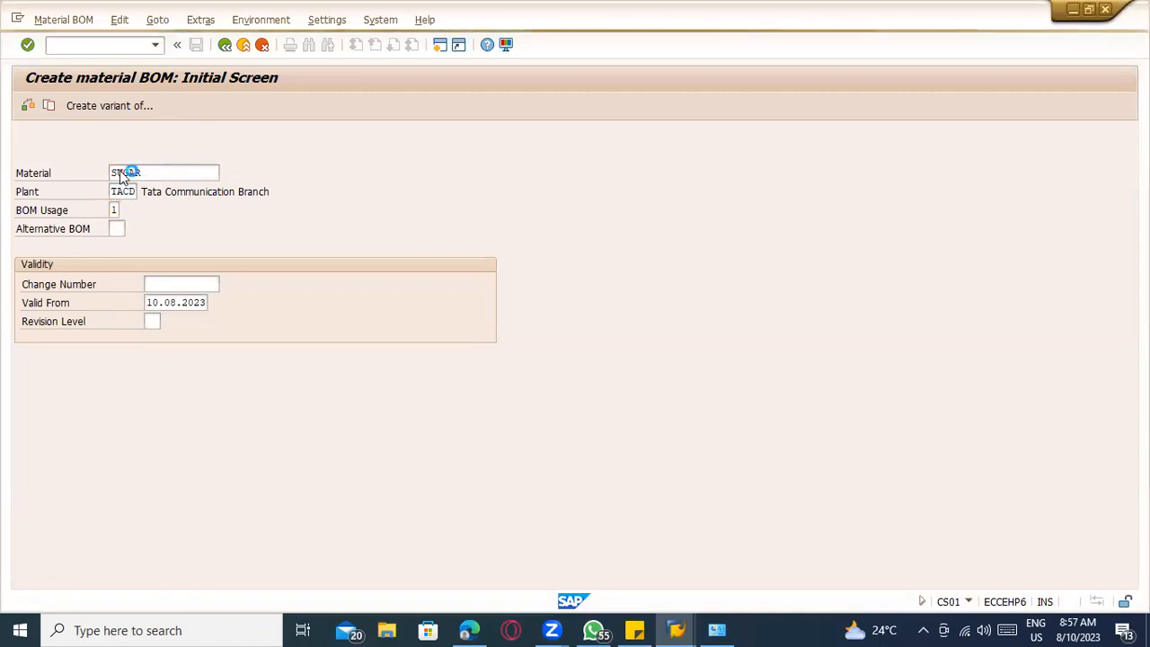
# - Enter SUGARCANE as component item 0010 and MOLASIS as item 0020 of the SUGAR BOM
pyautogui.click(135, 286)
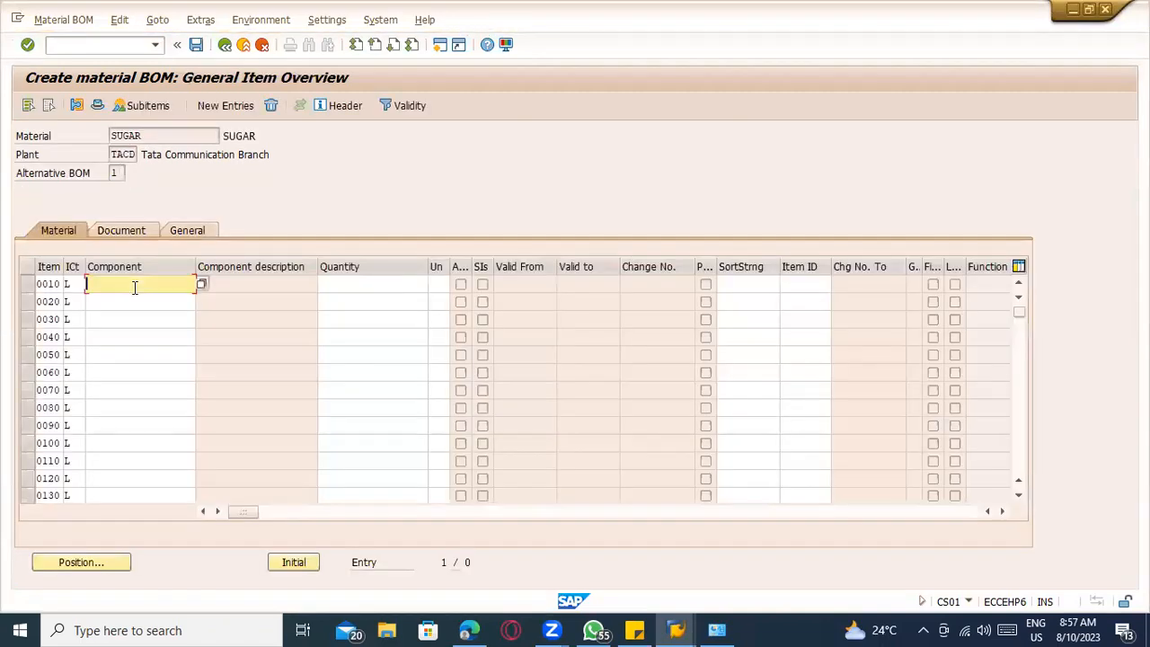
pyautogui.click(120, 313)
pyautogui.click(128, 301)
pyautogui.click(125, 316)
# - Set the component quantities to 10 for SUGARCANE and -10 for the by-product MOLASIS
pyautogui.click(355, 286)
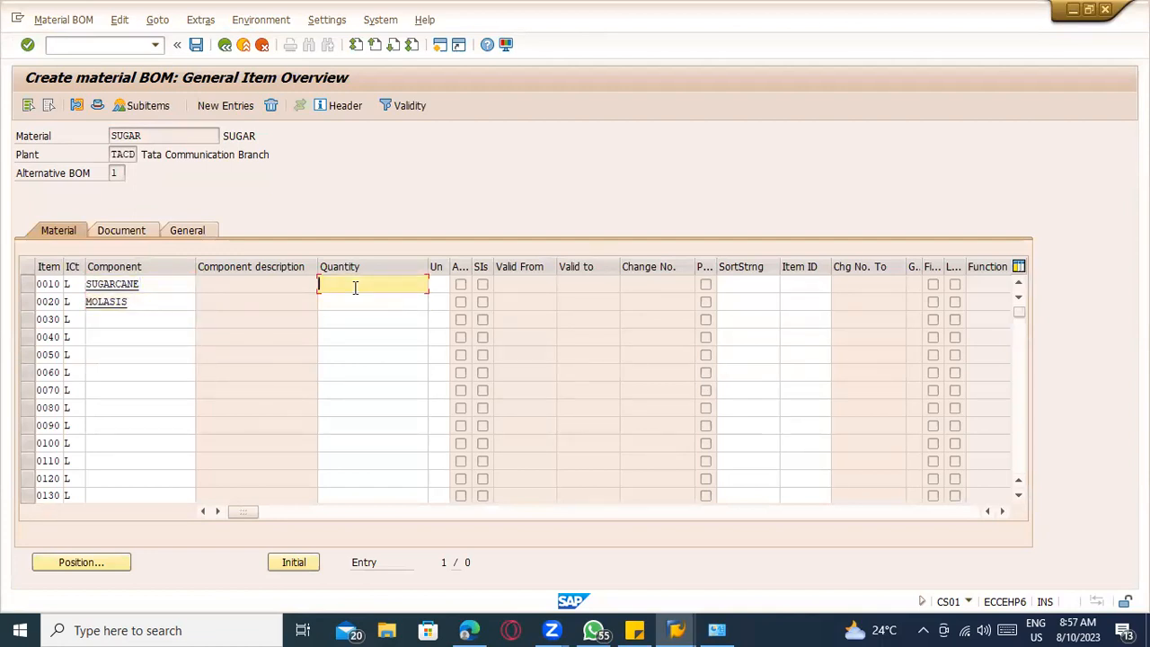
pyautogui.write('10')
pyautogui.click(283, 308)
pyautogui.click(367, 306)
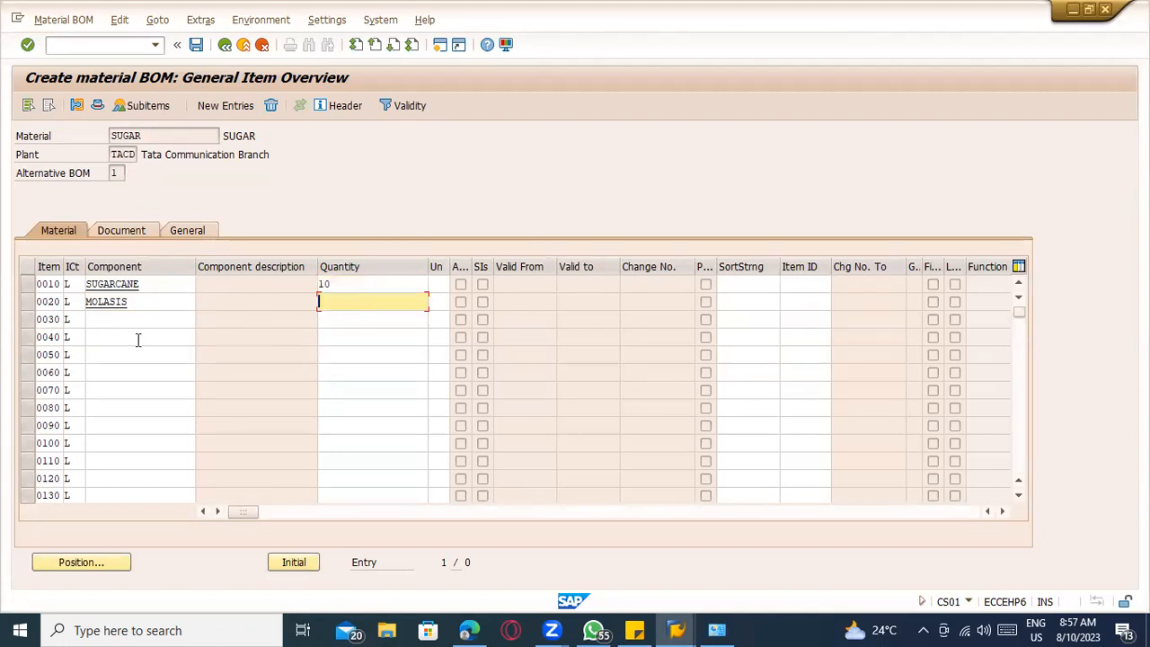
pyautogui.click(139, 306)
pyautogui.click(344, 304)
pyautogui.press('Return')
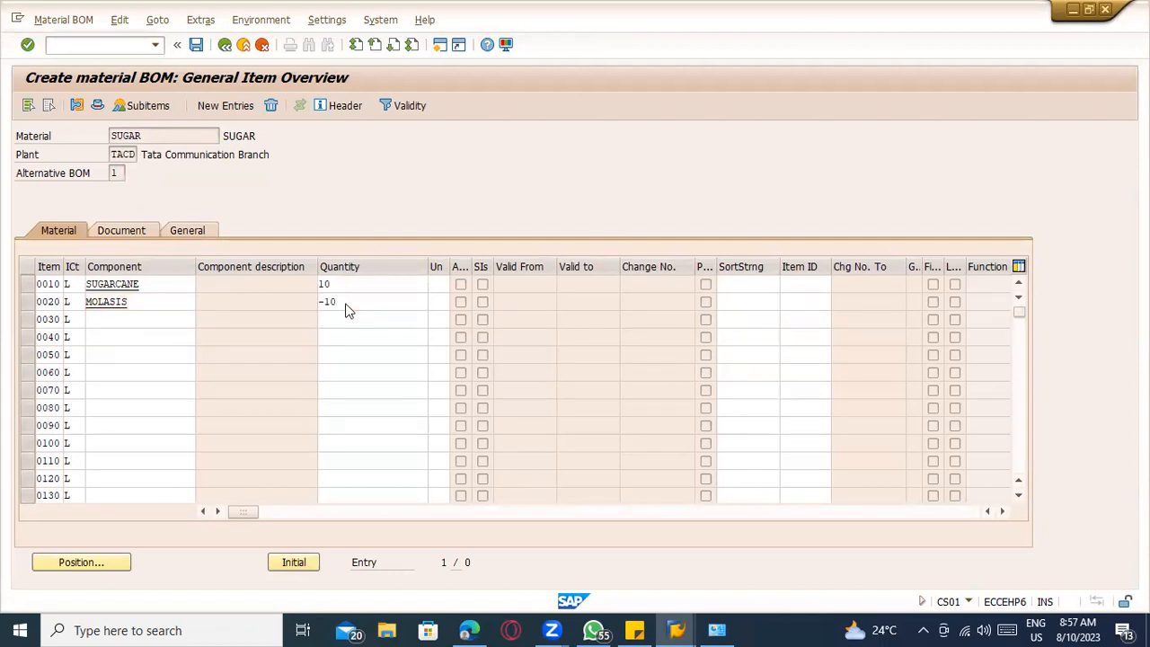
pyautogui.moveTo(367, 299); pyautogui.dragTo(274, 304)
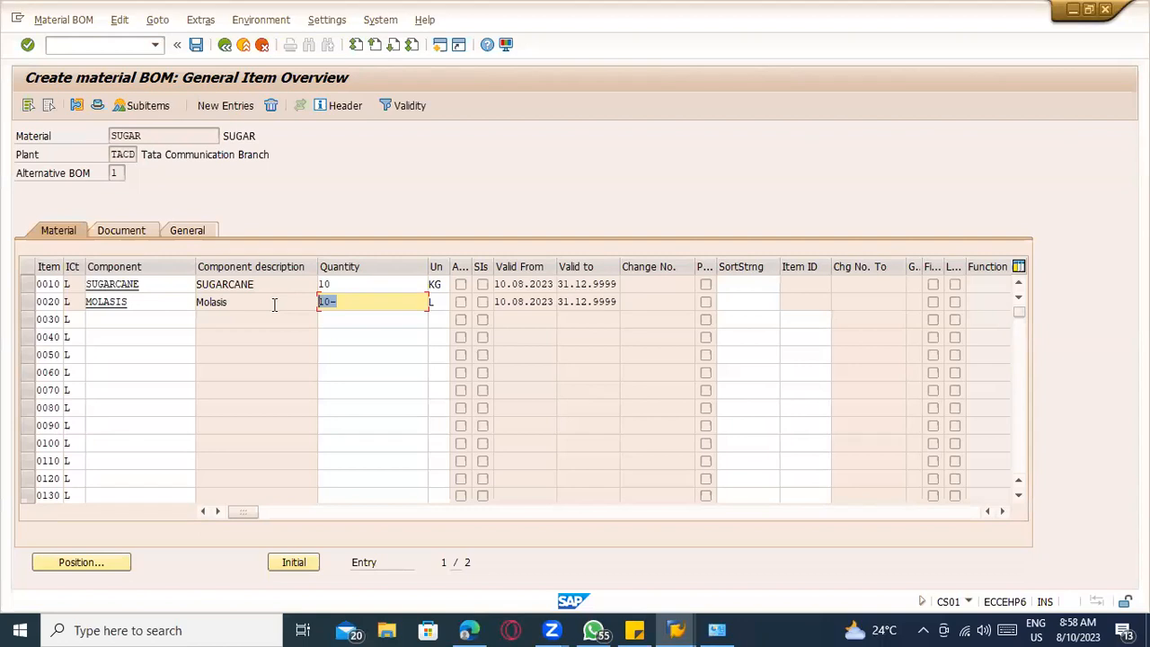
pyautogui.click(362, 303)
pyautogui.moveTo(146, 135); pyautogui.dragTo(109, 135)
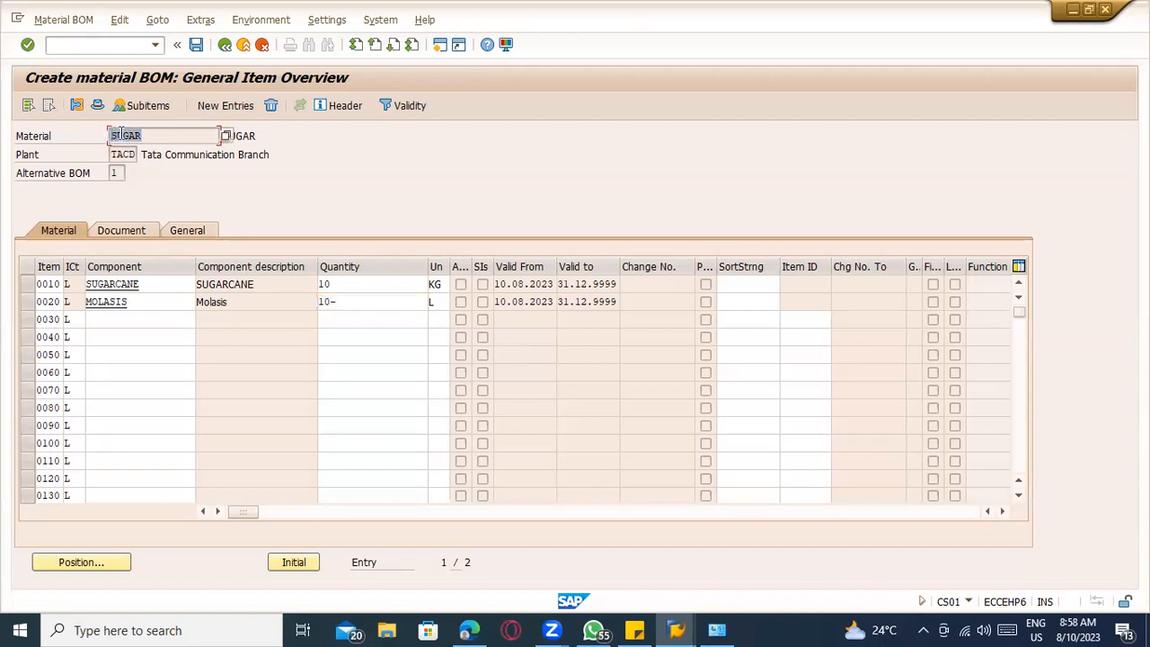
pyautogui.click(144, 305)
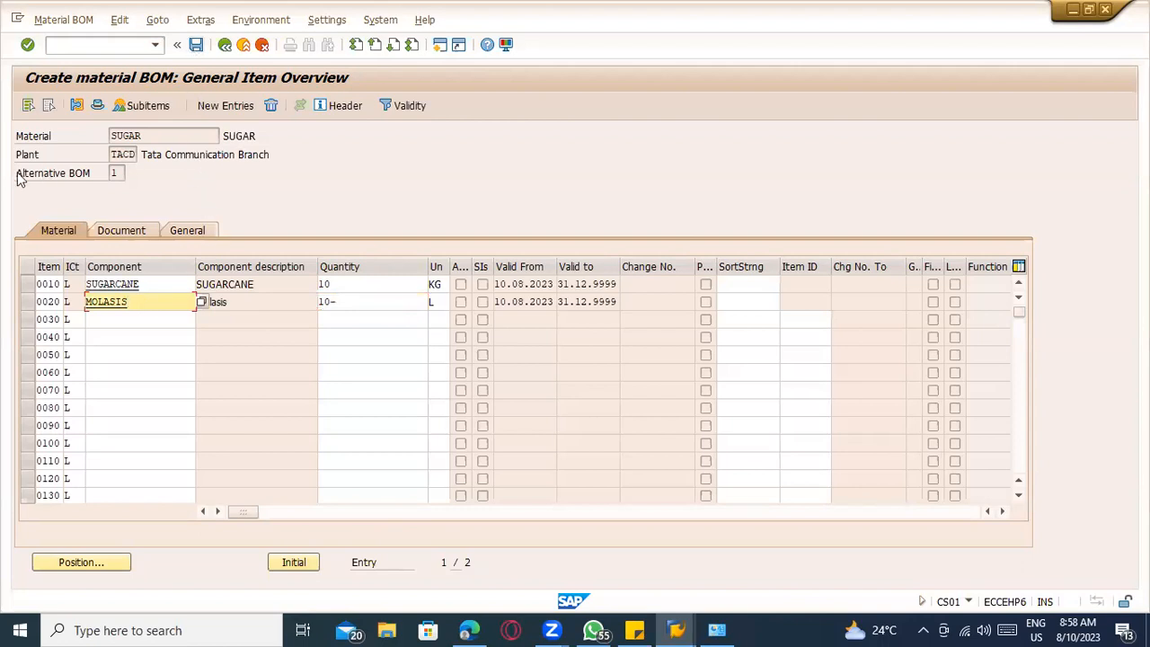
# - Restart the production BOM creation for SUGAR in plant TACD with transaction CS01, setting the valid-from date to 09.08.2023
pyautogui.click(105, 45)
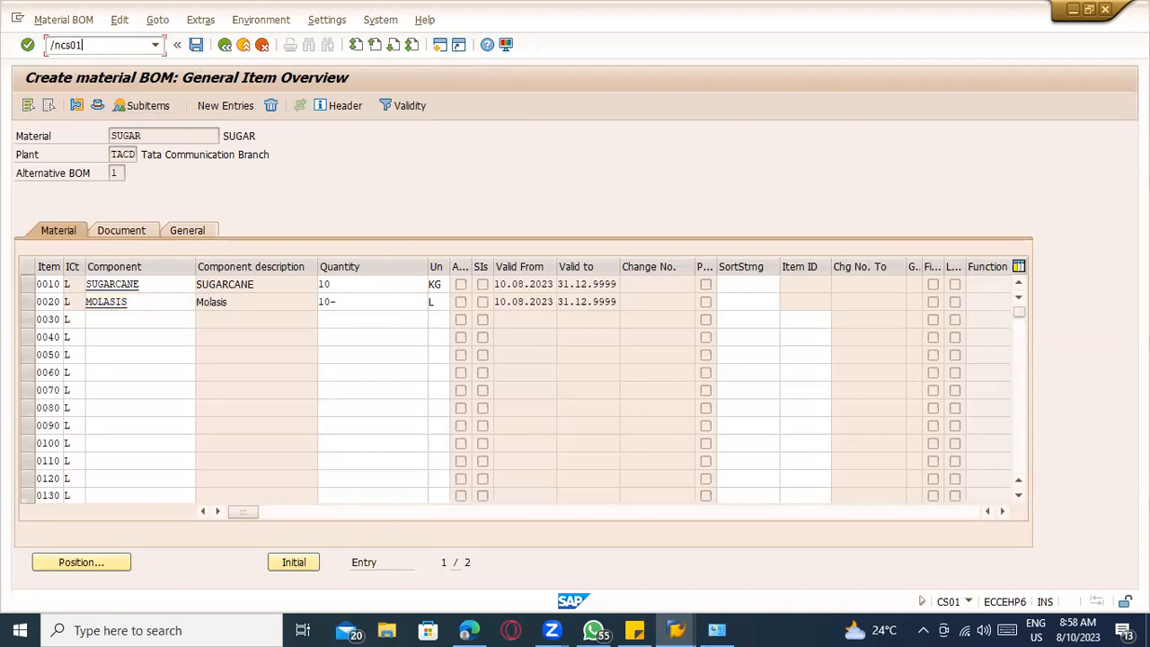
pyautogui.press('Return')
pyautogui.press('Tab')
pyautogui.press('Tab')
pyautogui.press('Tab')
pyautogui.press('Tab')
pyautogui.press('Tab')
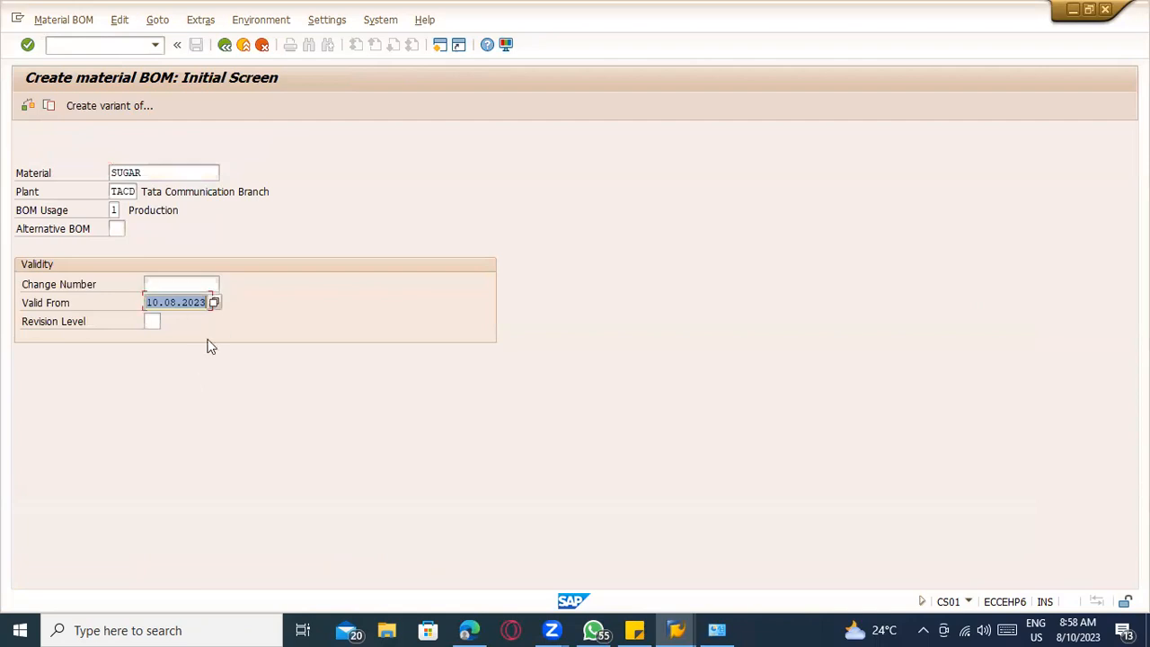
pyautogui.click(215, 303)
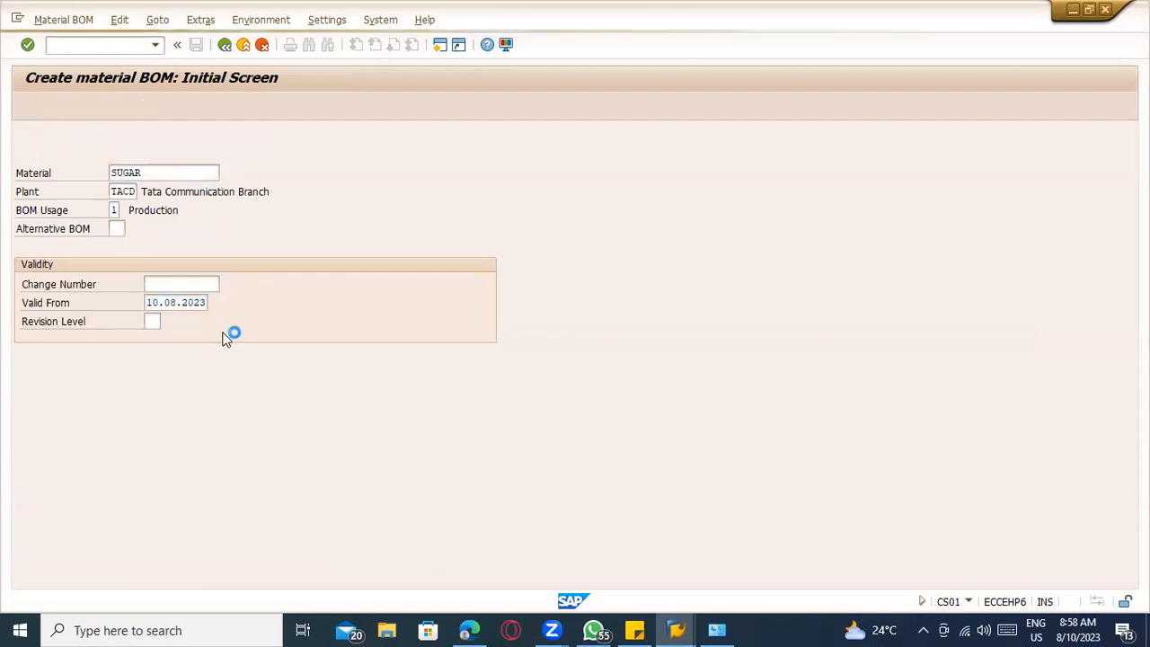
pyautogui.doubleClick(239, 350)
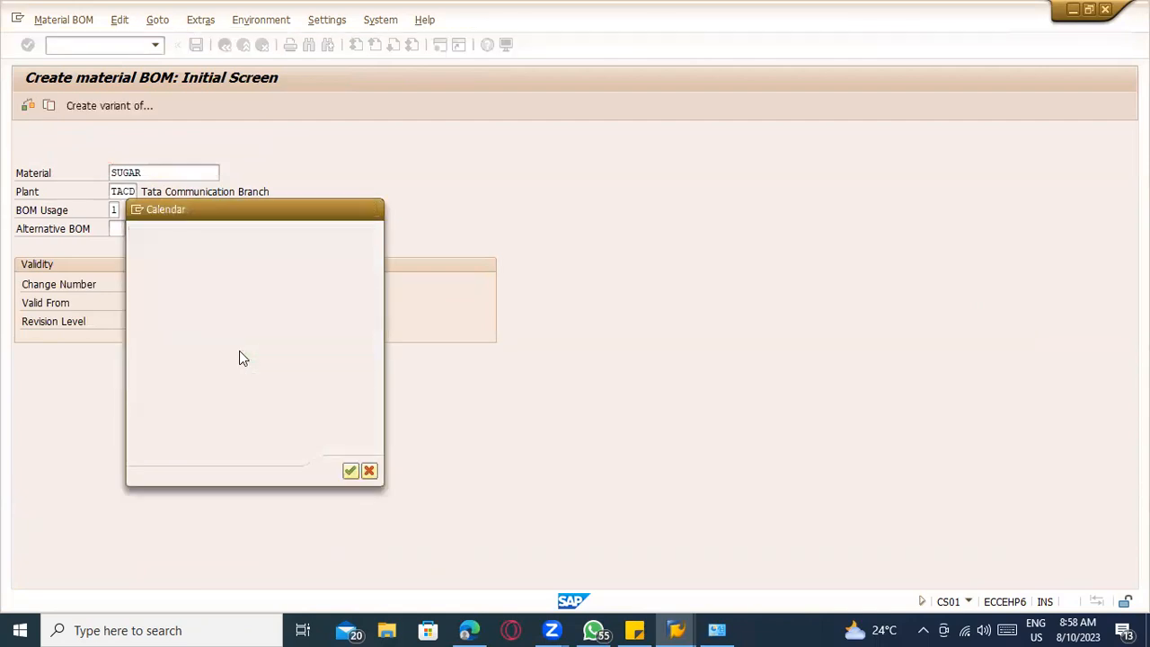
pyautogui.press('Return')
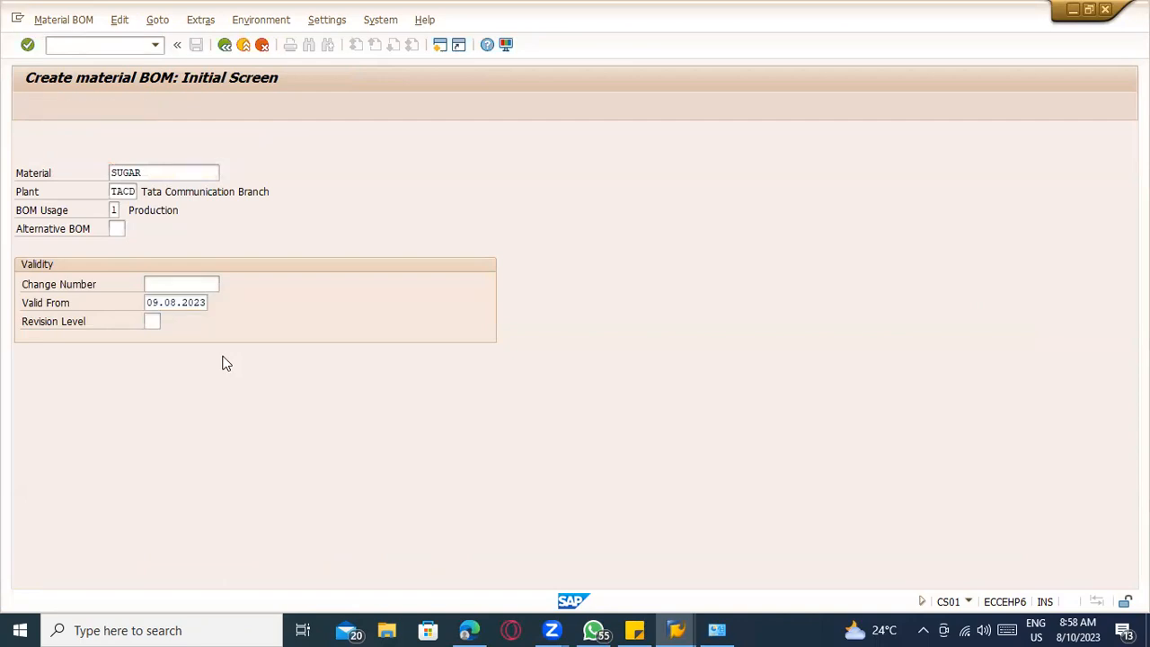
# - Enter SUGARCANE with quantity 10 and MOLASIS with quantity -10 as components, and save the SUGAR BOM
pyautogui.click(106, 281)
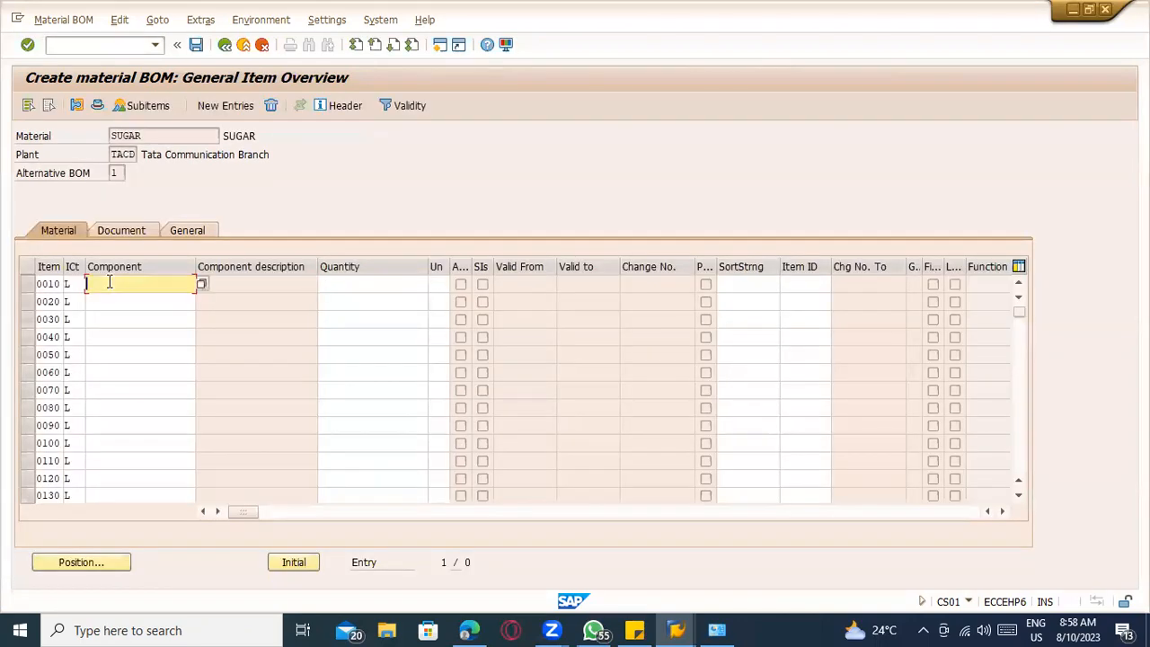
pyautogui.click(121, 311)
pyautogui.click(127, 326)
pyautogui.click(333, 285)
pyautogui.click(334, 314)
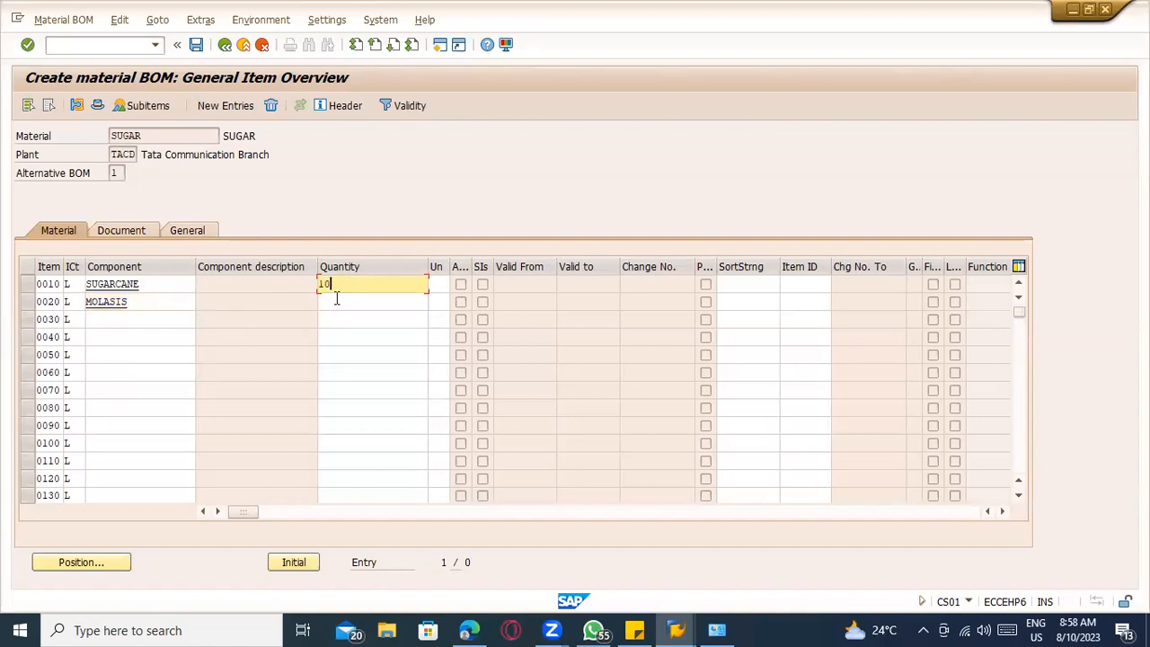
pyautogui.click(336, 300)
pyautogui.click(330, 317)
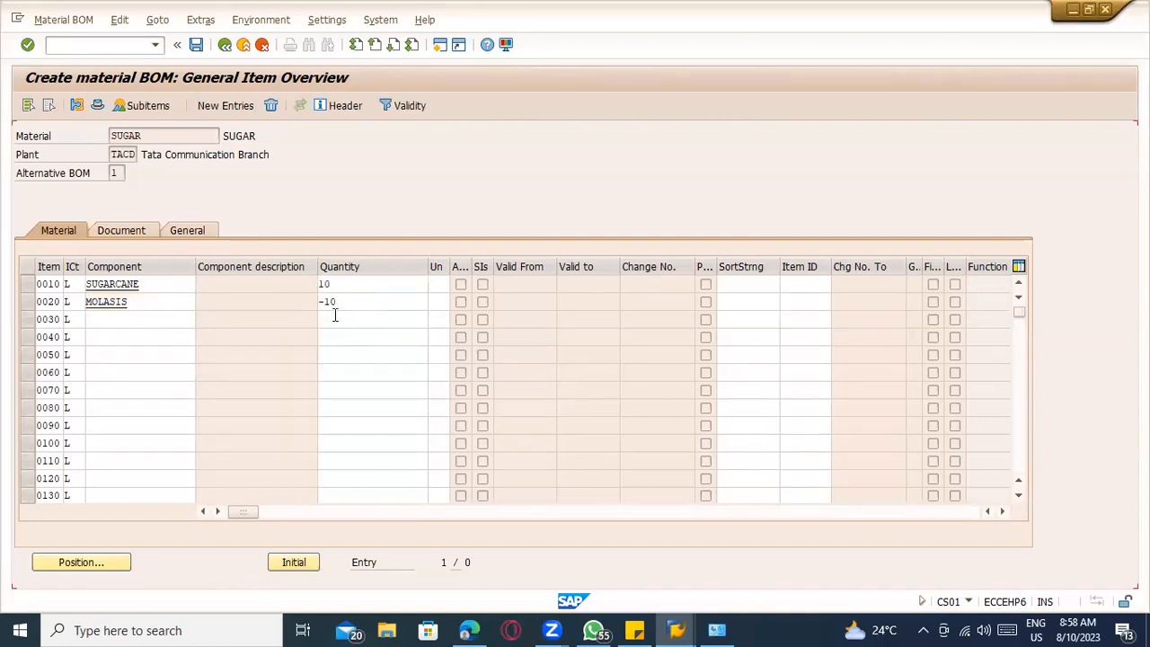
pyautogui.press('Return')
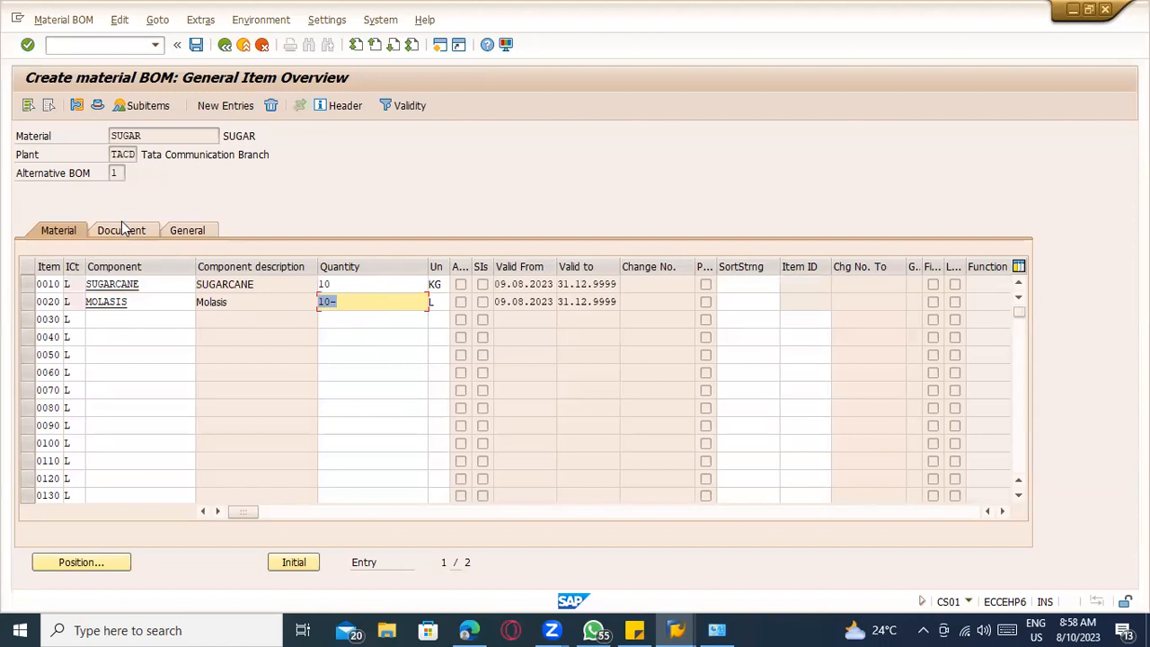
pyautogui.click(196, 45)
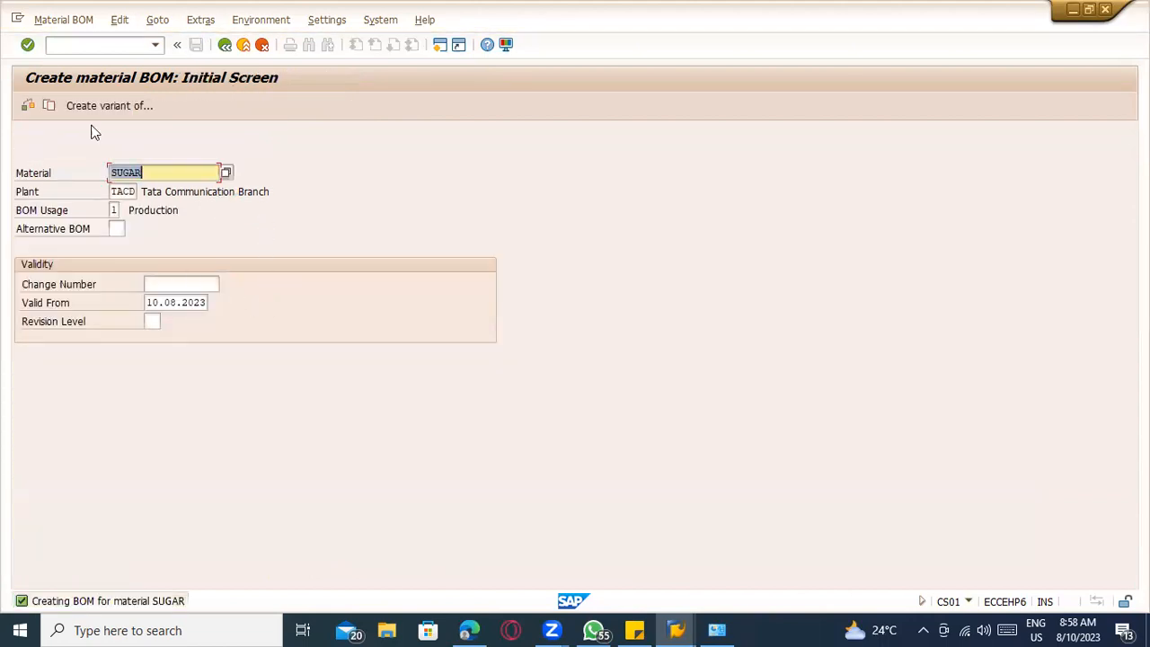
# - Open the saved SUGAR BOM in display mode and check its header and component items
pyautogui.click(65, 22)
pyautogui.click(88, 97)
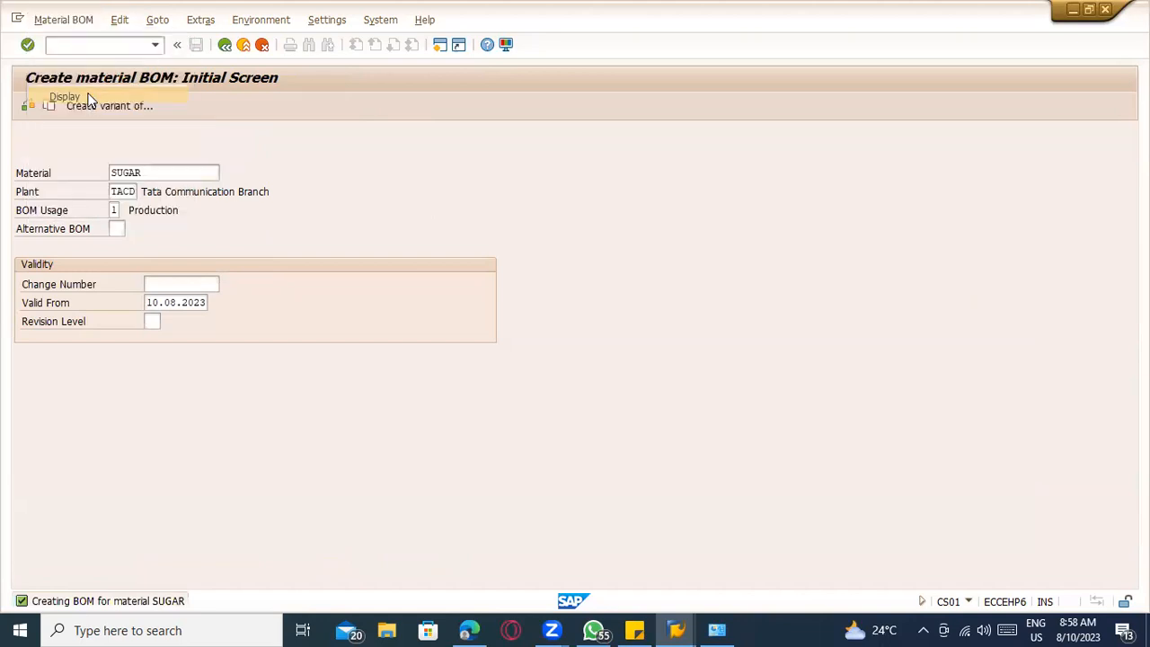
pyautogui.click(87, 100)
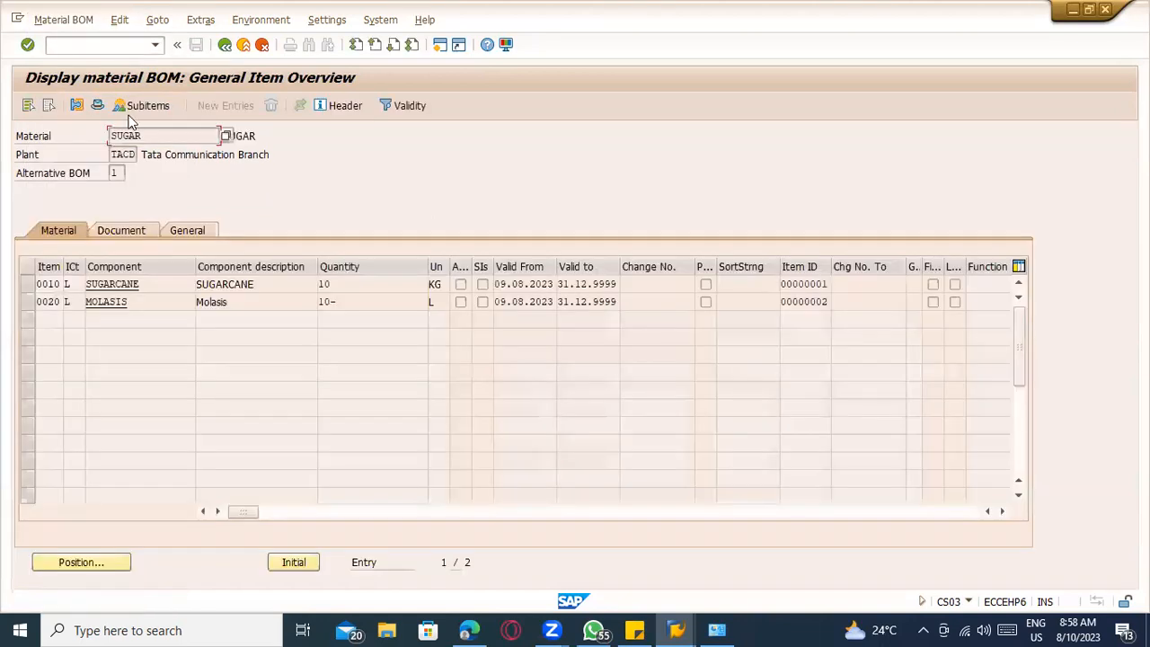
pyautogui.doubleClick(159, 135)
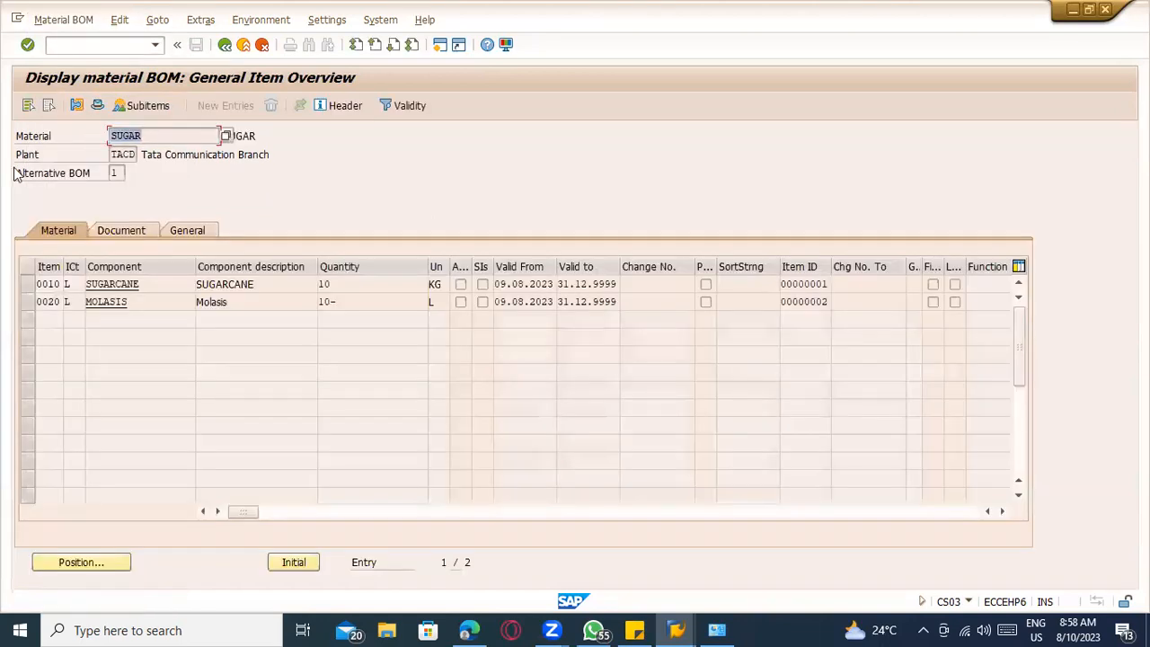
pyautogui.click(71, 280)
pyautogui.click(119, 172)
# - Try to open material SUGAR for changing with transaction MM02 in a new session, choosing a view and a plant
pyautogui.click(99, 45)
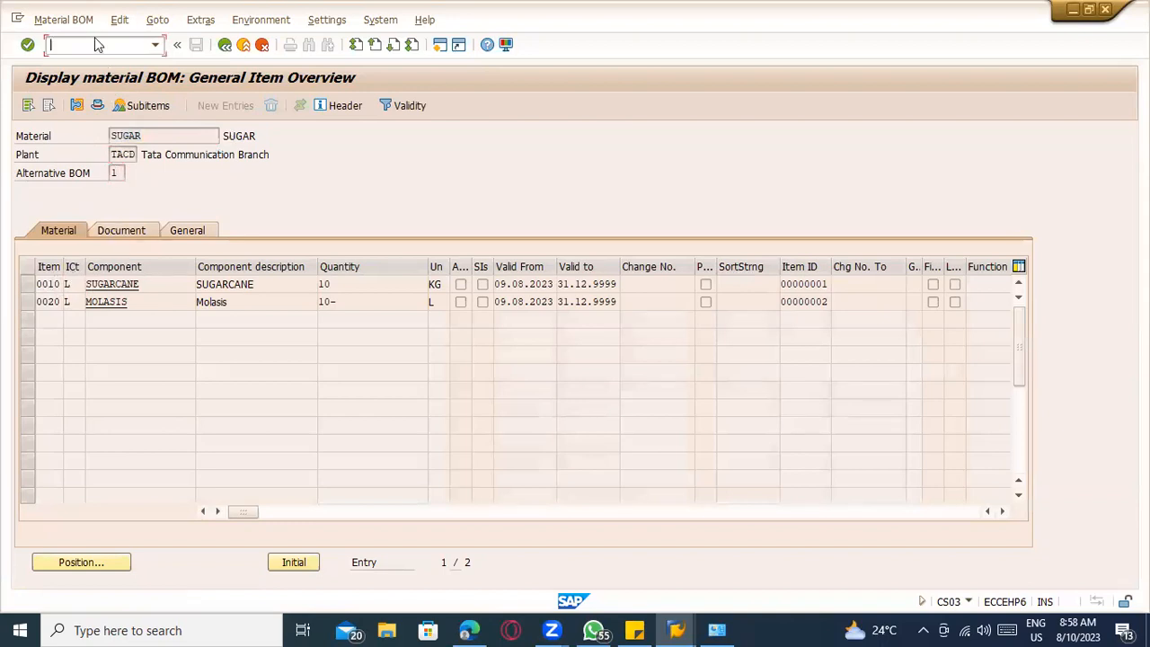
pyautogui.hotkey('alt', 'Tab')
pyautogui.hotkey('alt', 'Tab')
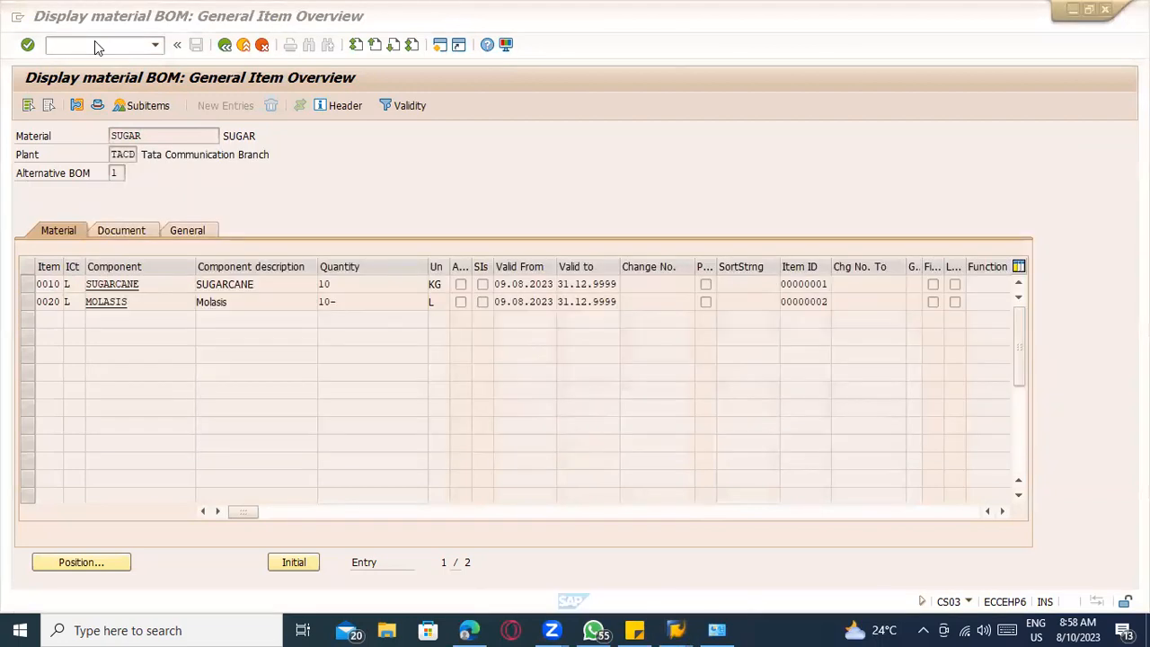
pyautogui.click(95, 45)
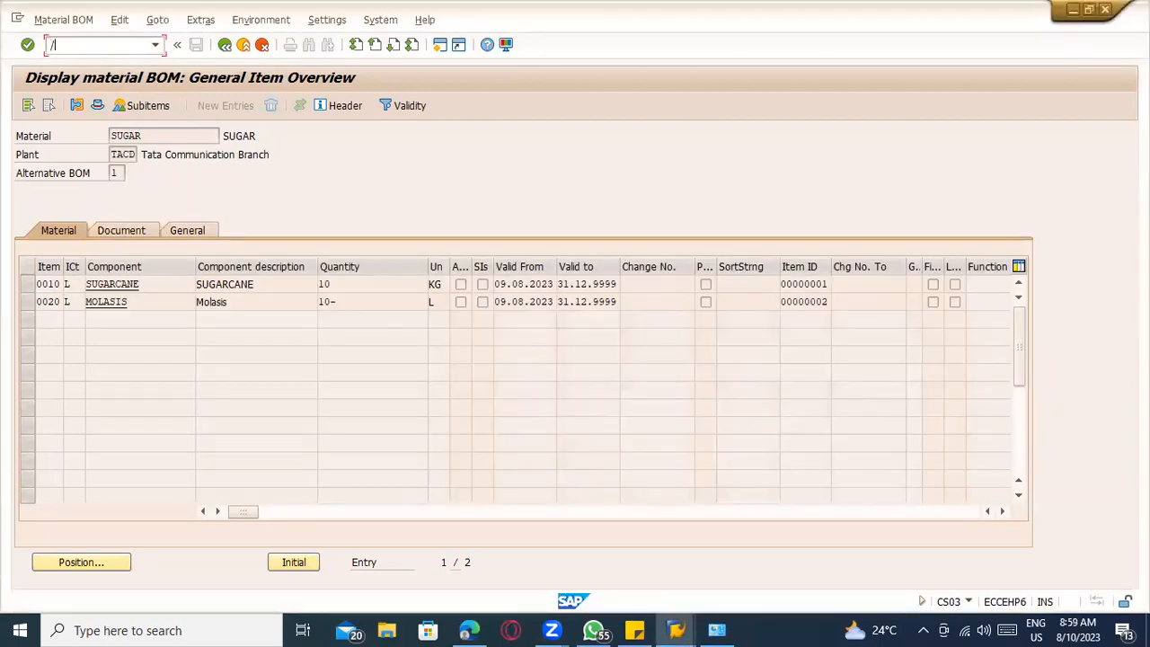
pyautogui.write('/omm02')
pyautogui.press('Return')
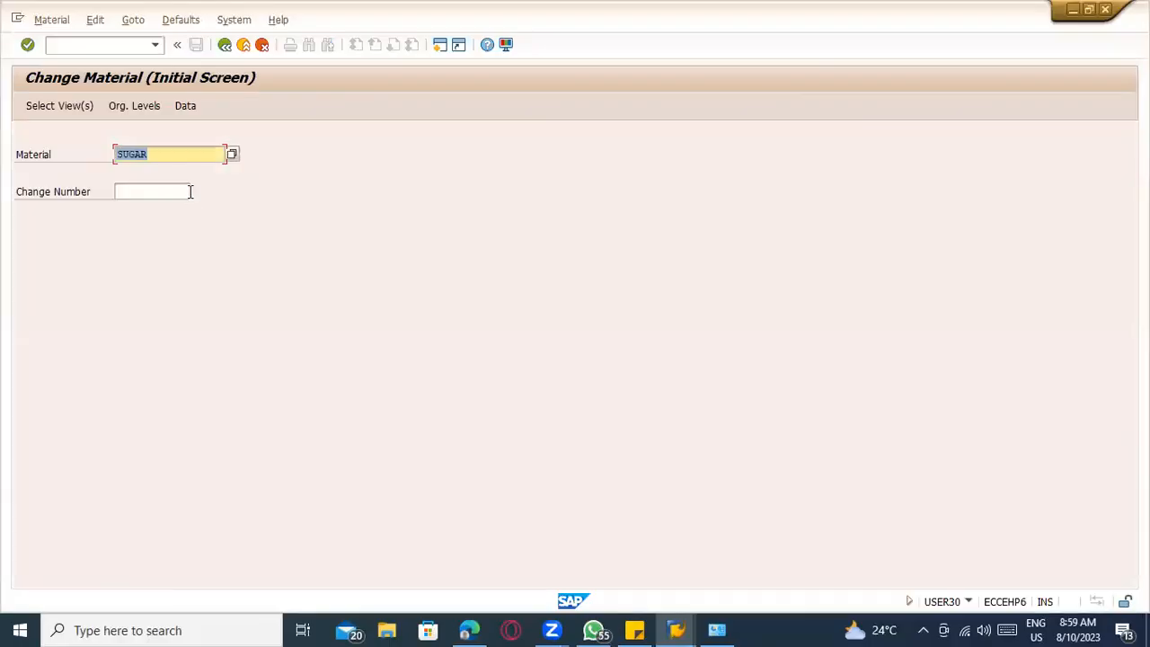
pyautogui.press('Return')
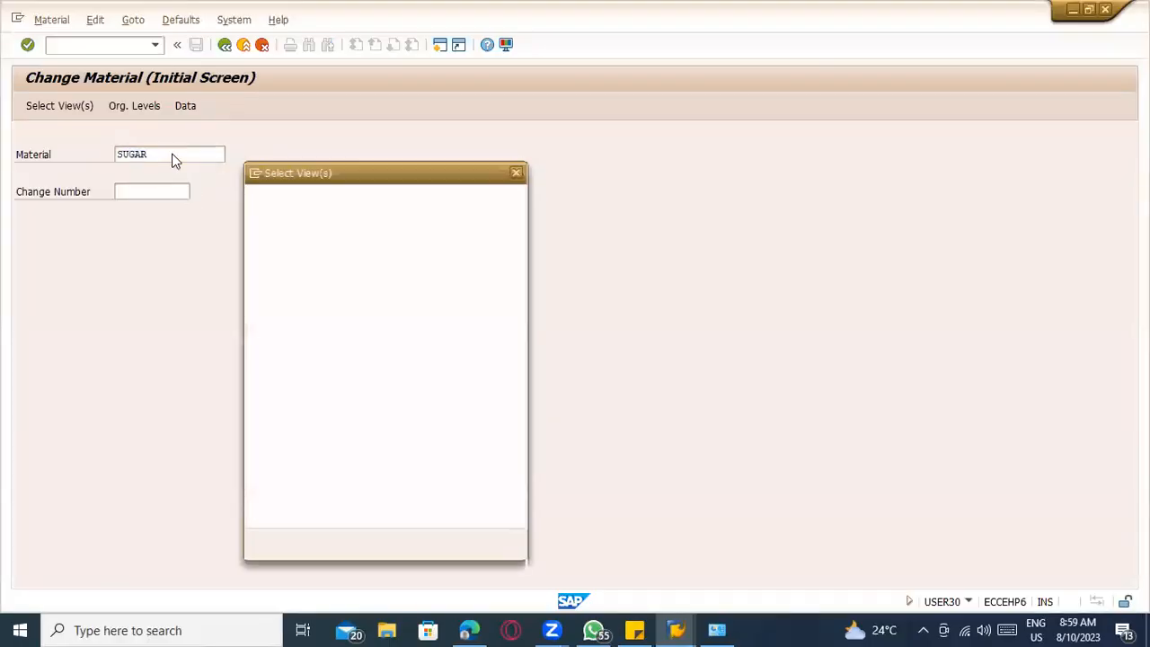
pyautogui.click(256, 306)
pyautogui.press('Return')
pyautogui.write('1')
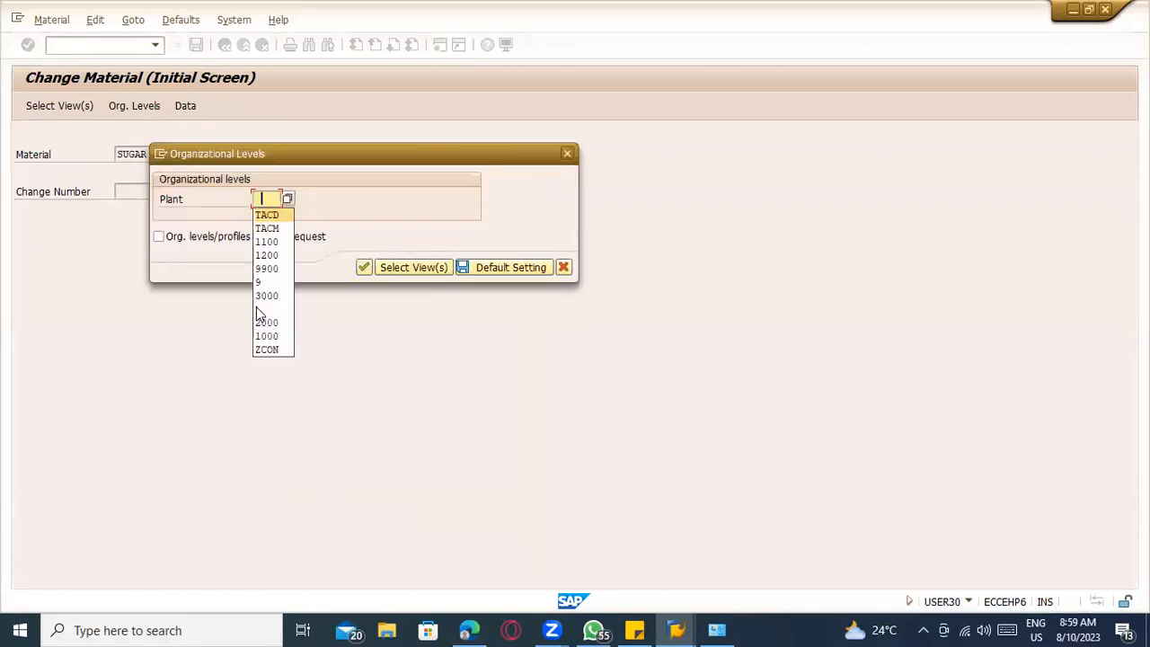
pyautogui.press('BackSpace')
pyautogui.press('Down')
pyautogui.press('Return')
pyautogui.press('Return')
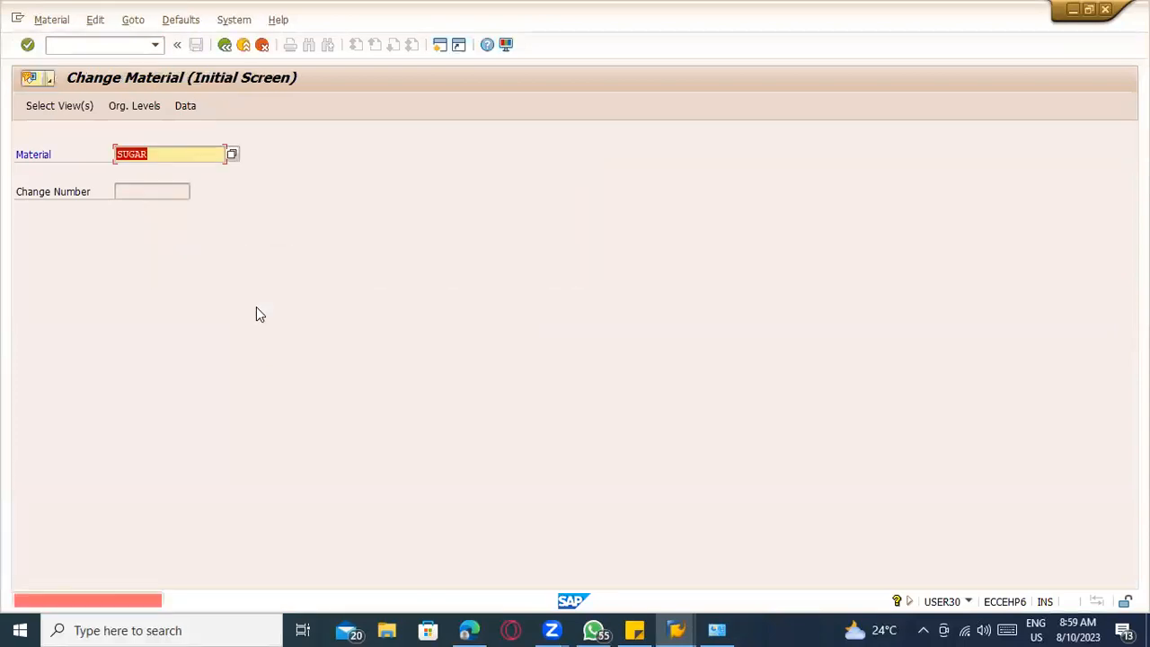
# - Try to start another material master transaction in the Change Material session, switching to the BOM session and back
pyautogui.click(95, 44)
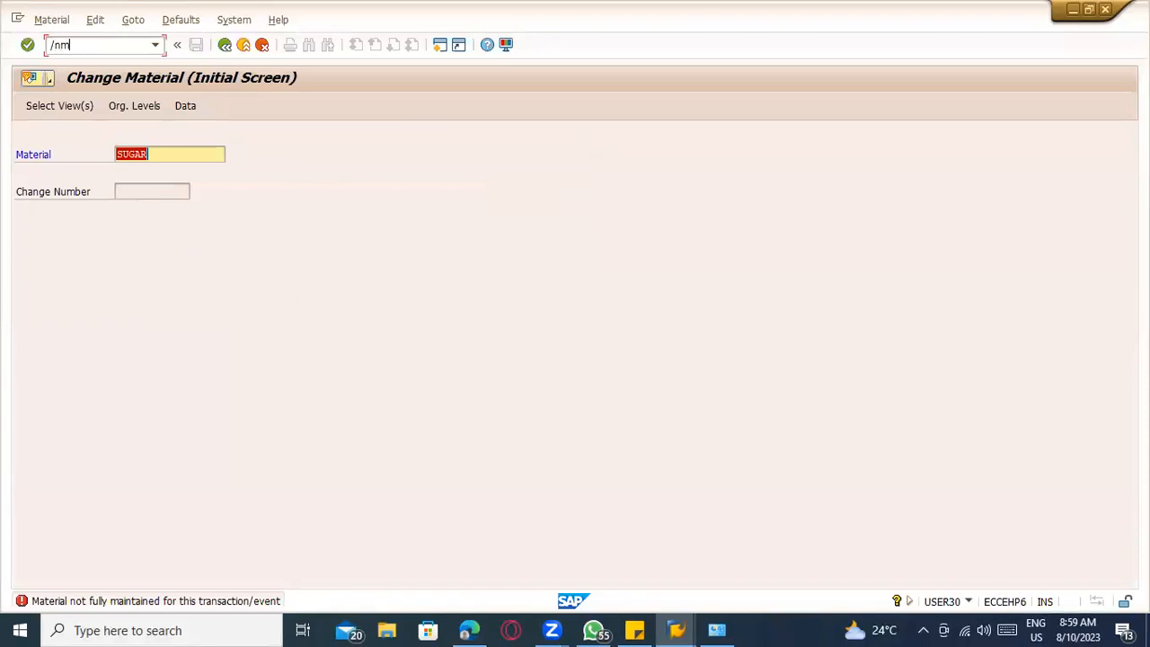
pyautogui.write('/nmm0')
pyautogui.press('Return')
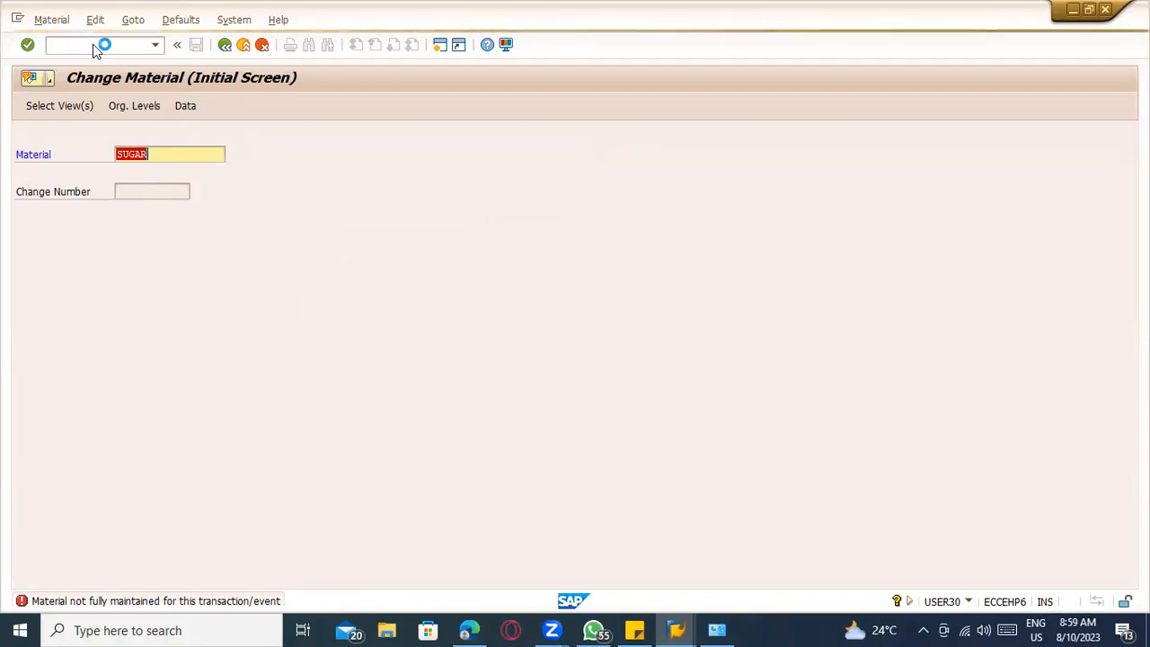
pyautogui.click(677, 629)
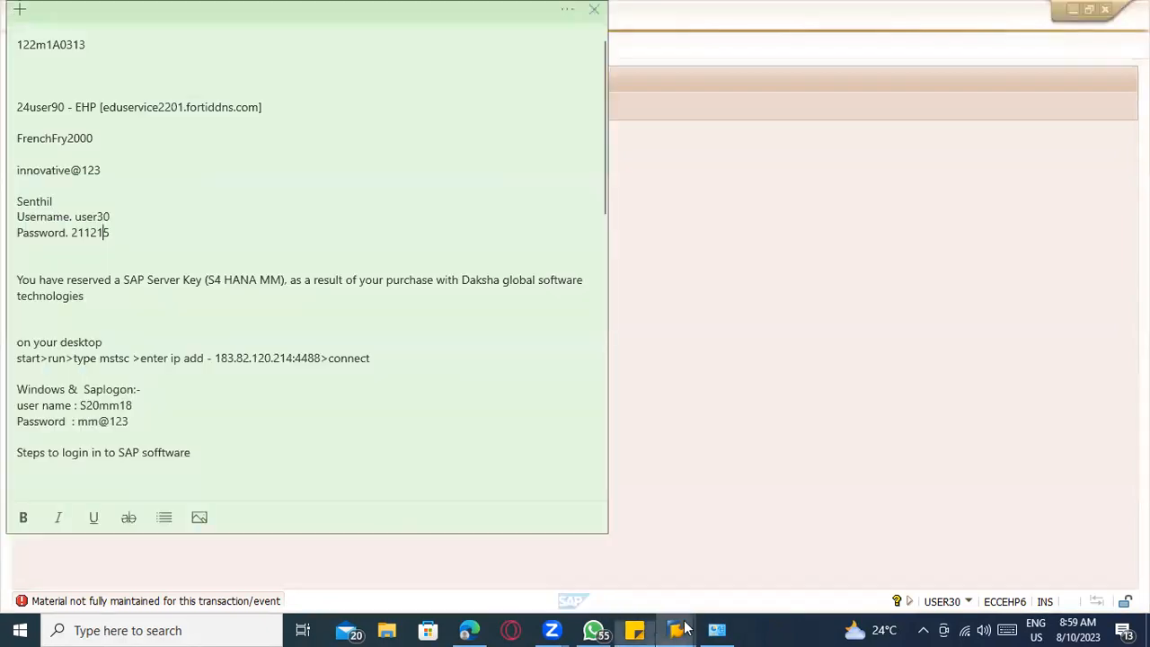
pyautogui.click(684, 627)
pyautogui.click(684, 524)
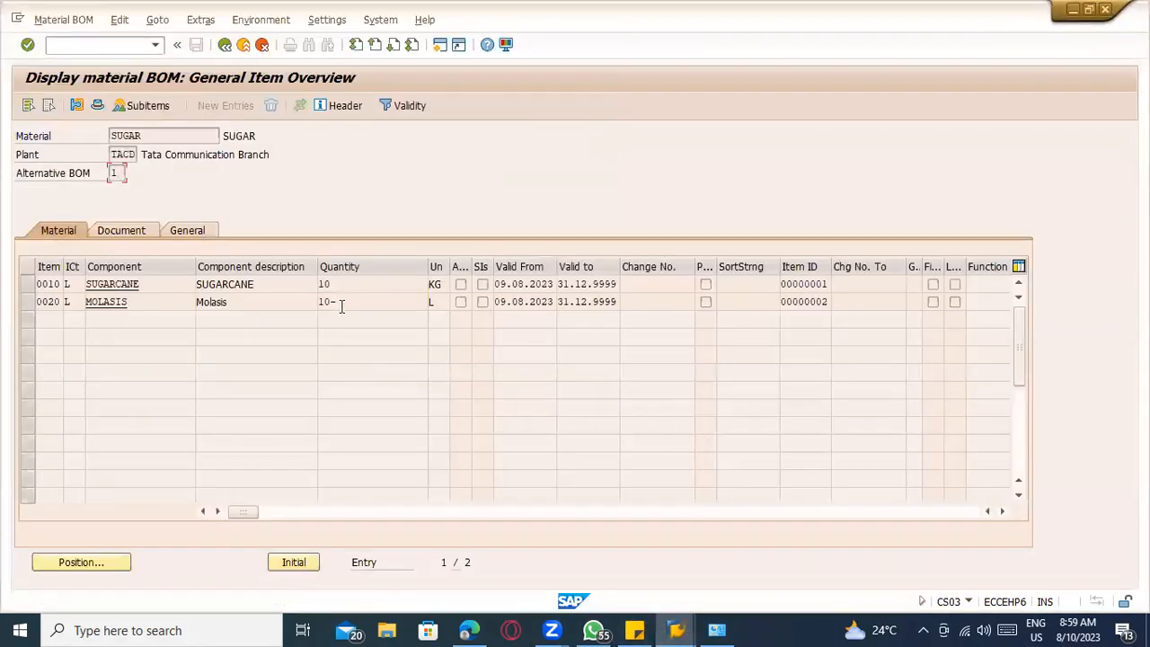
pyautogui.hotkey('alt', 'Tab')
pyautogui.hotkey('alt', 'Tab')
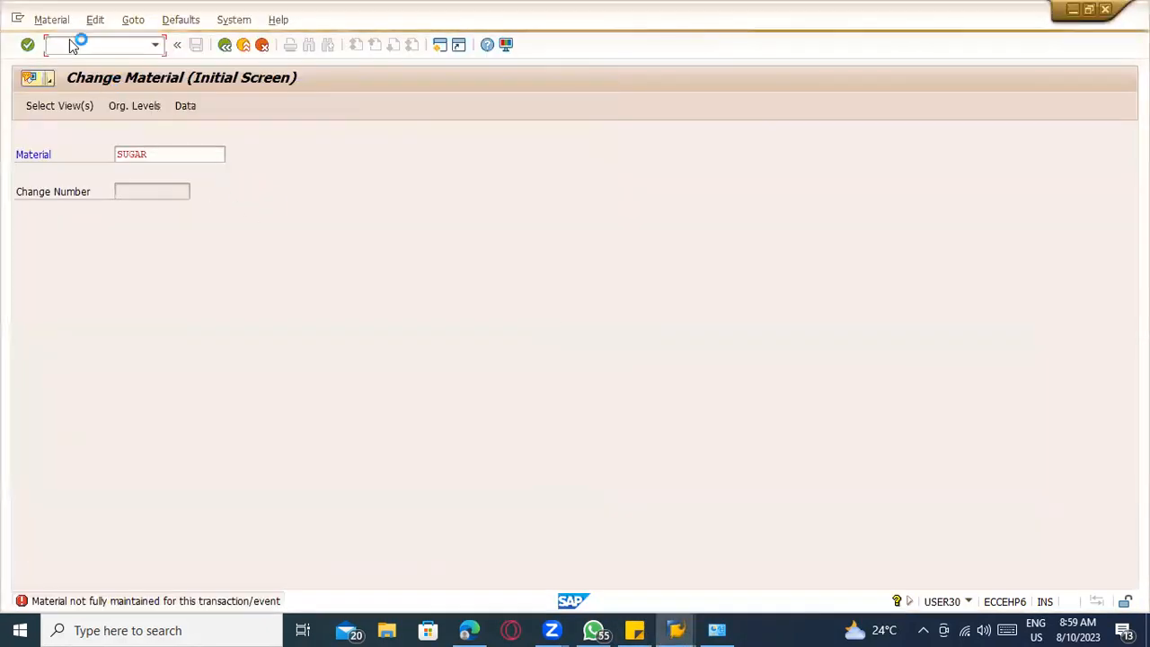
# - Try to stop the running transaction in the Change Material session
pyautogui.click(19, 23)
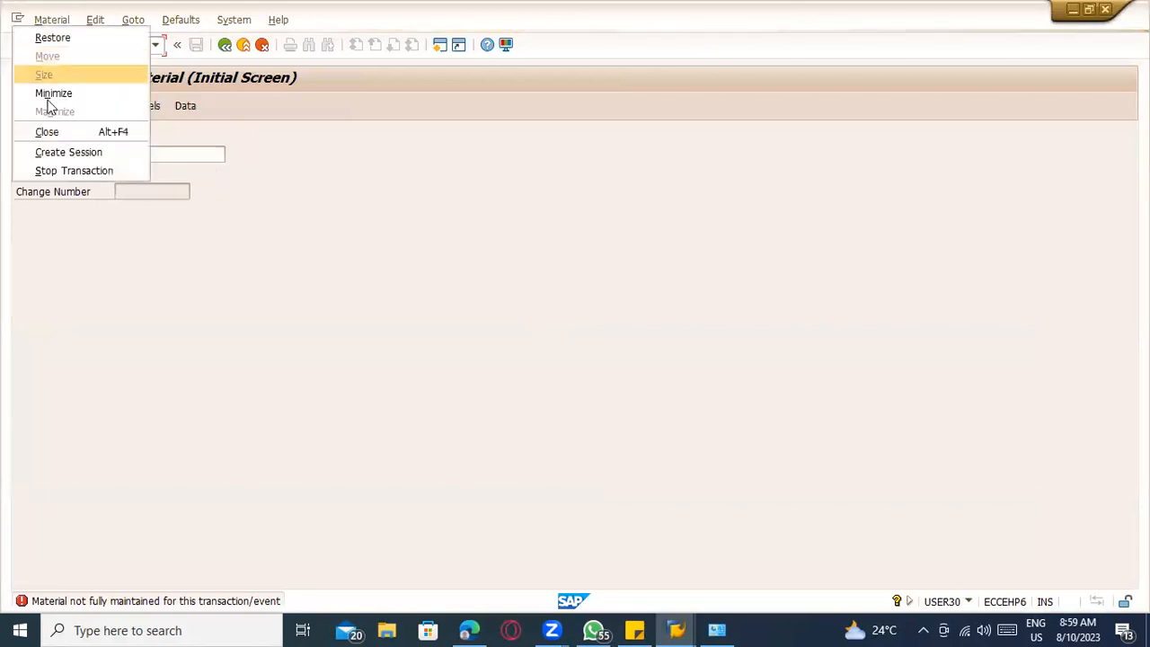
pyautogui.click(308, 188)
pyautogui.click(18, 20)
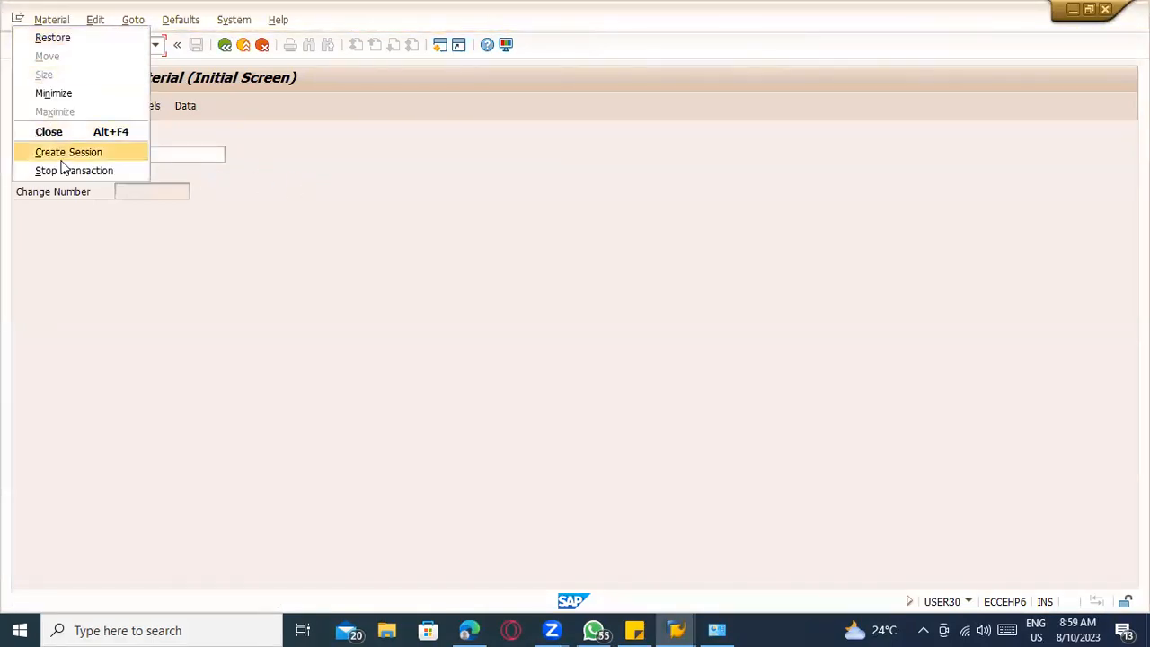
pyautogui.click(68, 170)
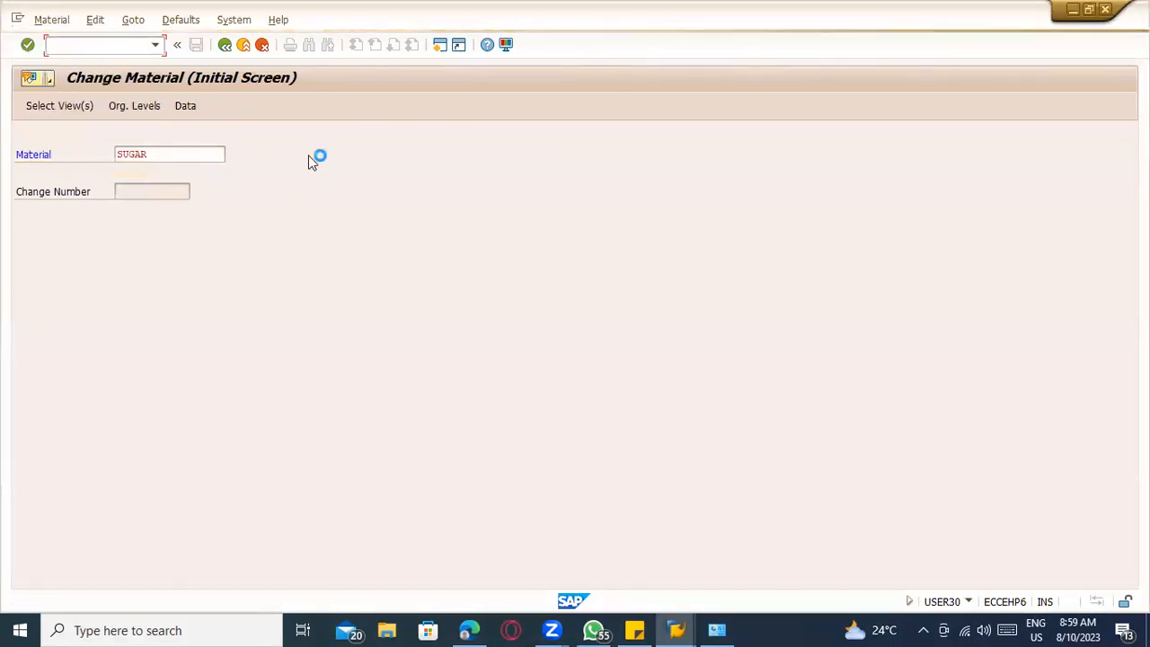
# - Start transaction MM01 in the BOM display session and try to open SUGAR as a Food industry finished product (FERT)
pyautogui.click(677, 630)
pyautogui.click(626, 557)
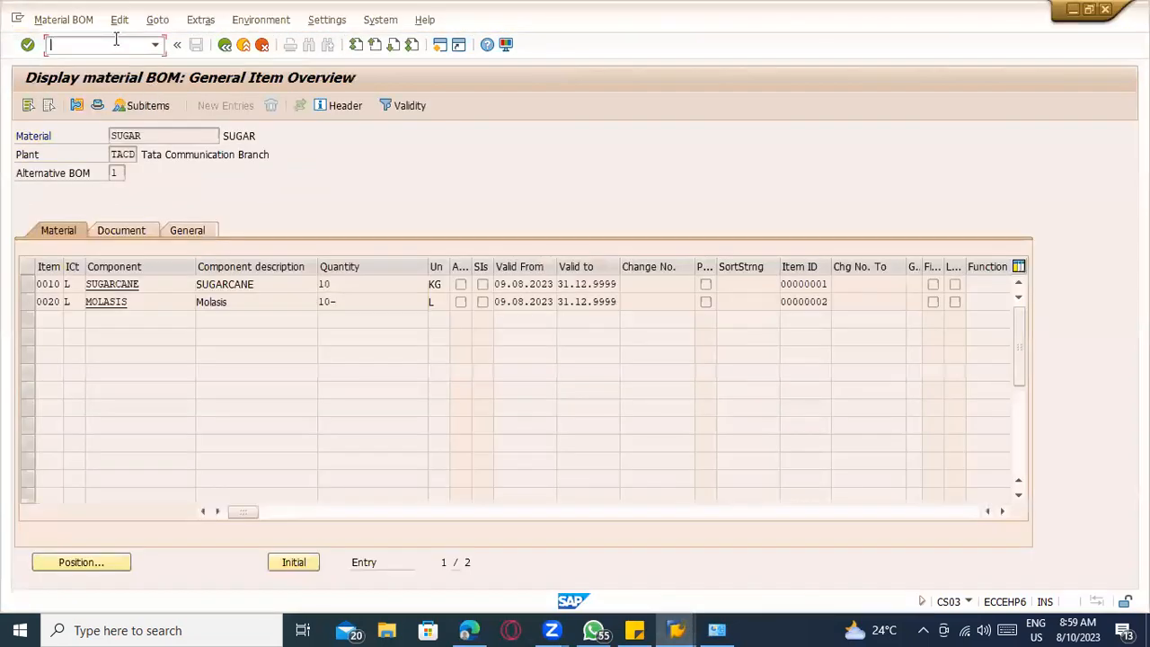
pyautogui.click(116, 45)
pyautogui.write('/nmm01')
pyautogui.press('Return')
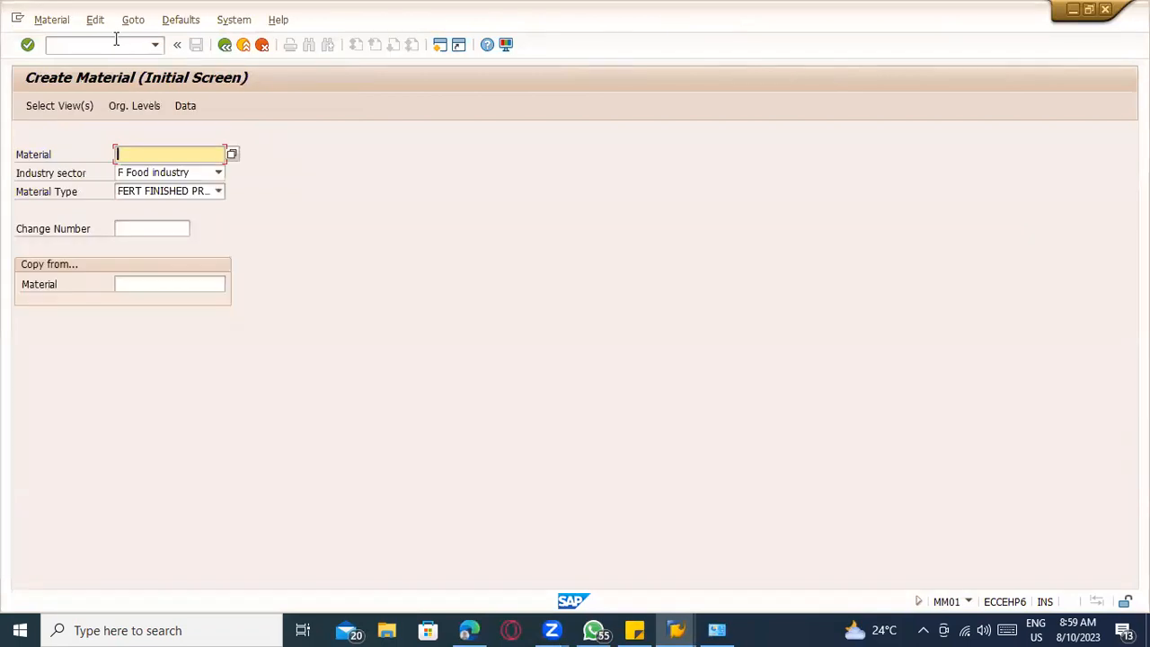
pyautogui.press('Down')
pyautogui.press('Down')
pyautogui.press('Down')
pyautogui.press('Return')
pyautogui.press('Return')
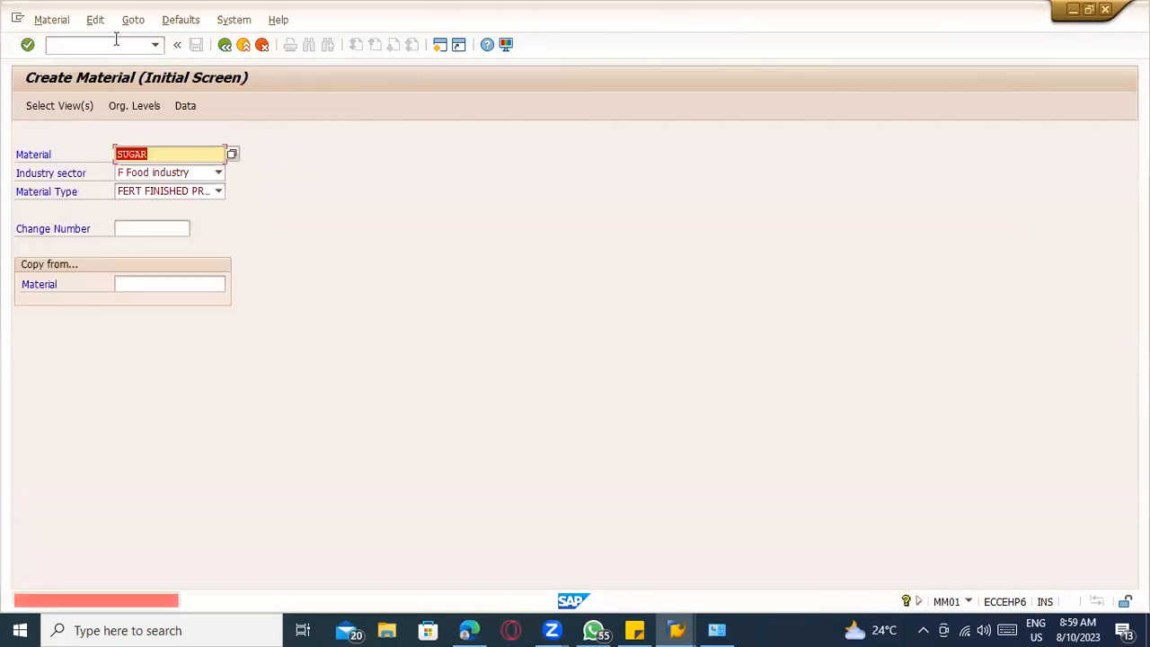
# - Try once more to stop the Change Material transaction, and return to the Create Material session
pyautogui.hotkey('alt', 'Tab')
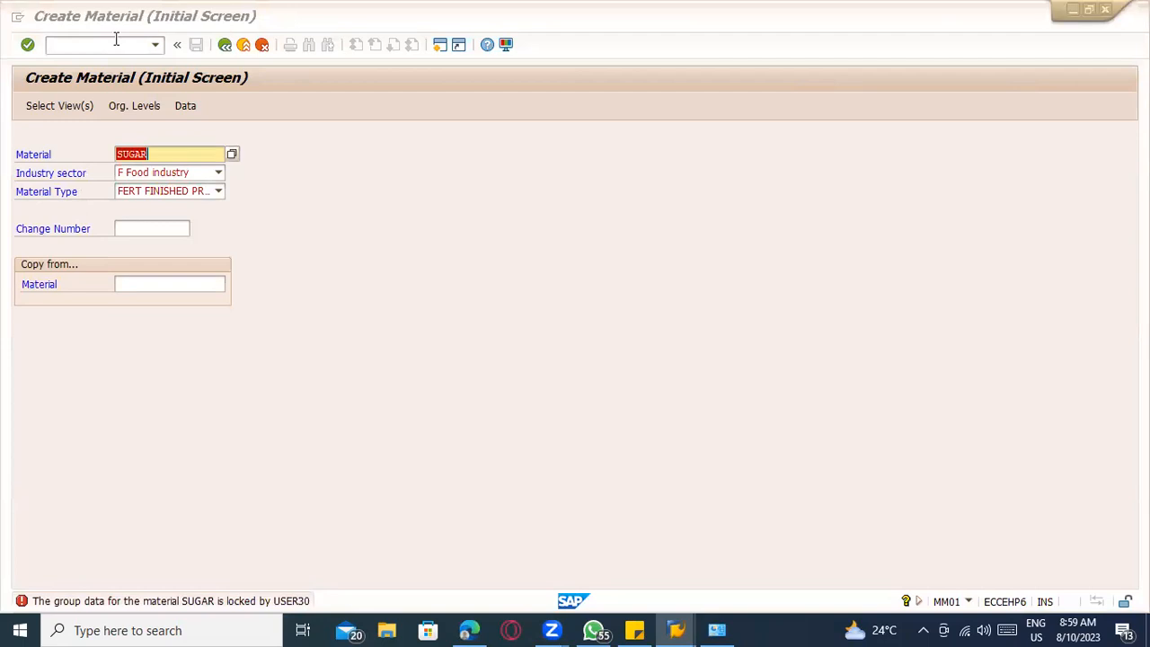
pyautogui.click(17, 20)
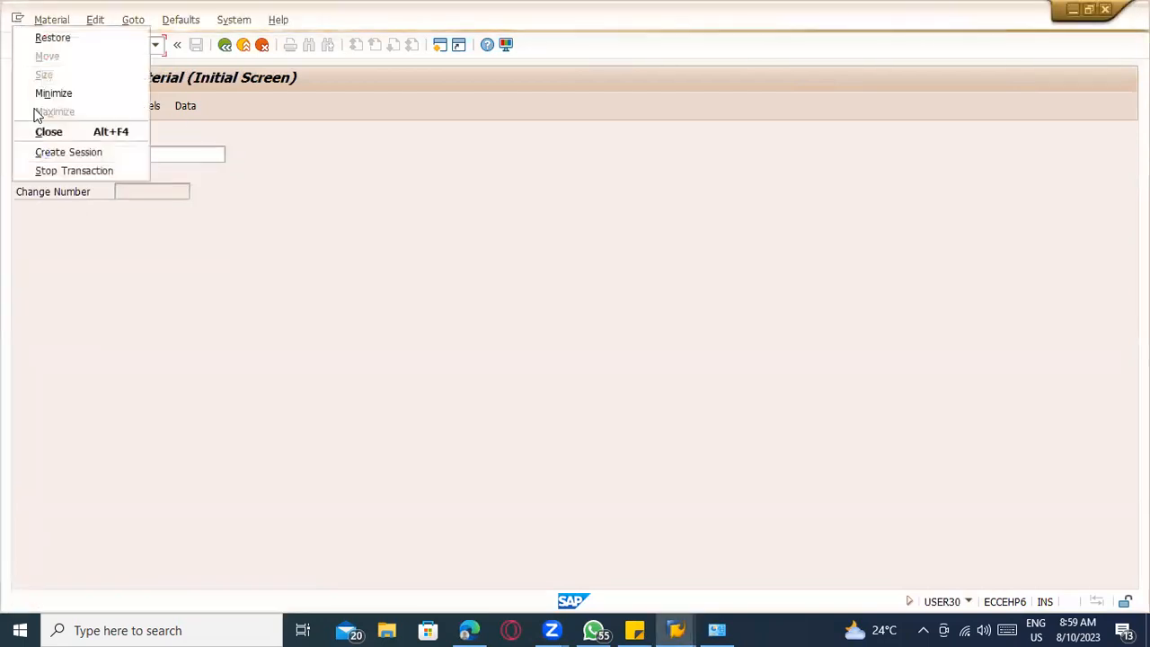
pyautogui.click(52, 168)
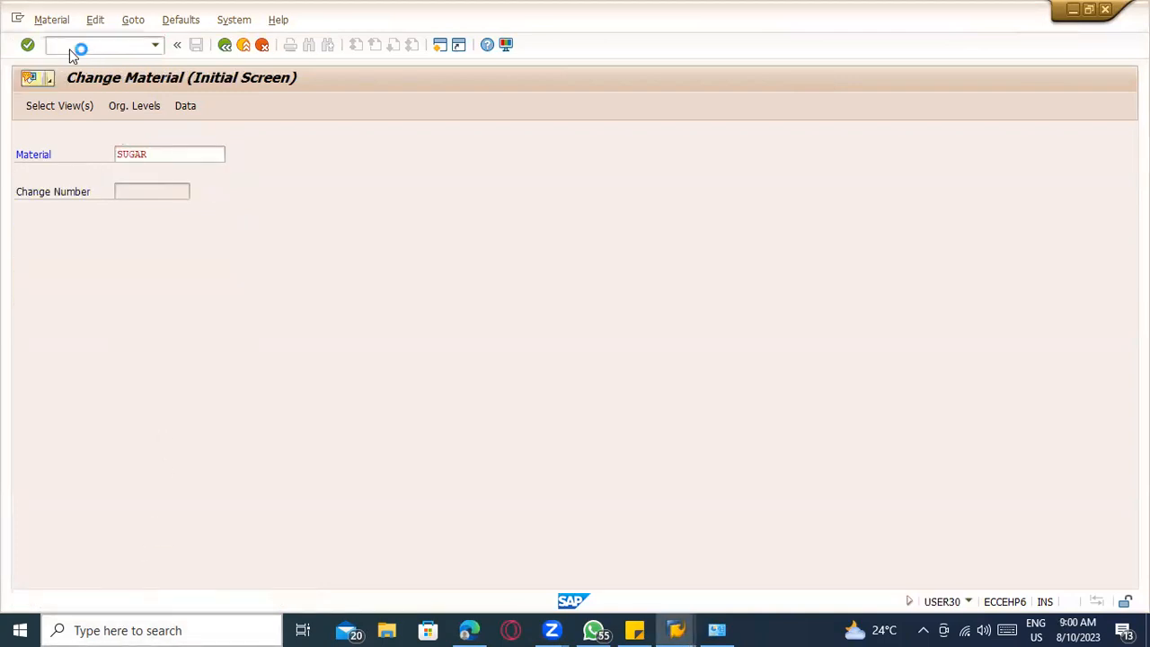
pyautogui.hotkey('alt', 'Tab')
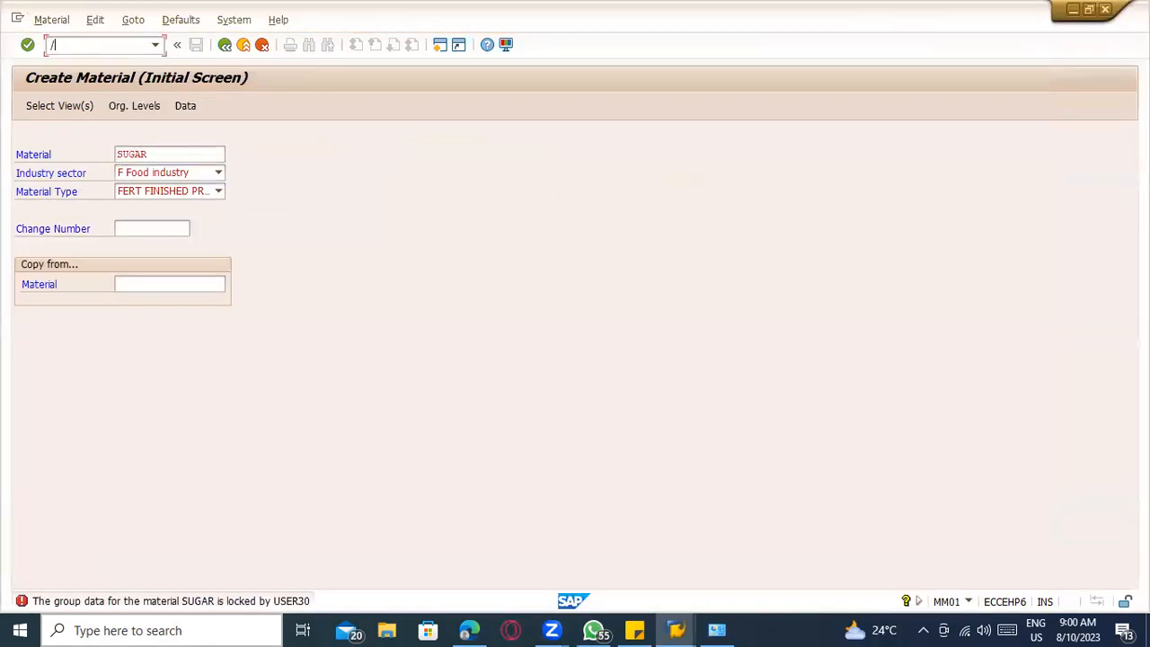
# - Start transaction SM12 in a new session and list the current user's lock entries
pyautogui.click(58, 50)
pyautogui.write('/osm12')
pyautogui.press('Return')
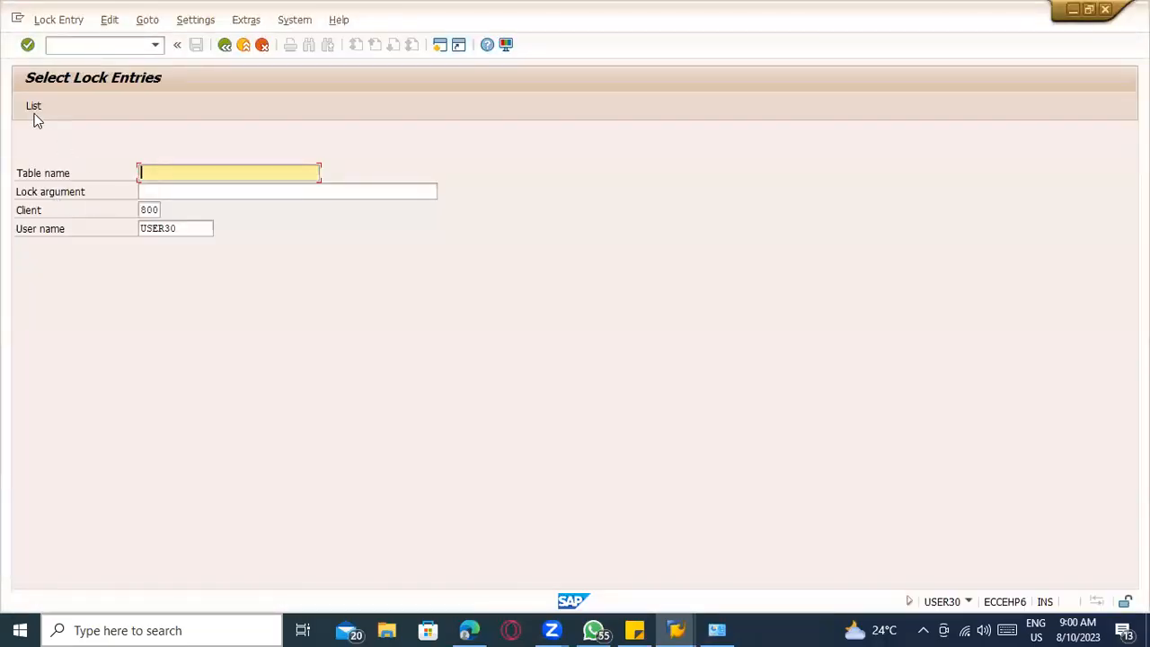
pyautogui.click(36, 108)
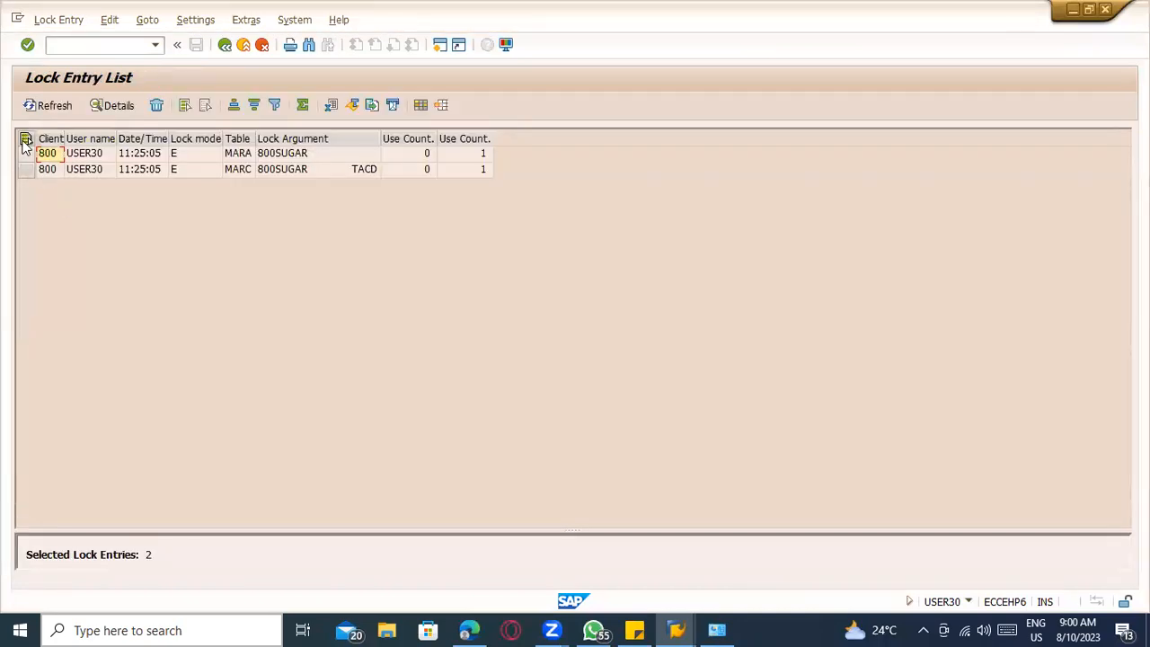
# - Delete both lock entries for SUGAR, close the help text and return to the lock entry selection
pyautogui.click(25, 141)
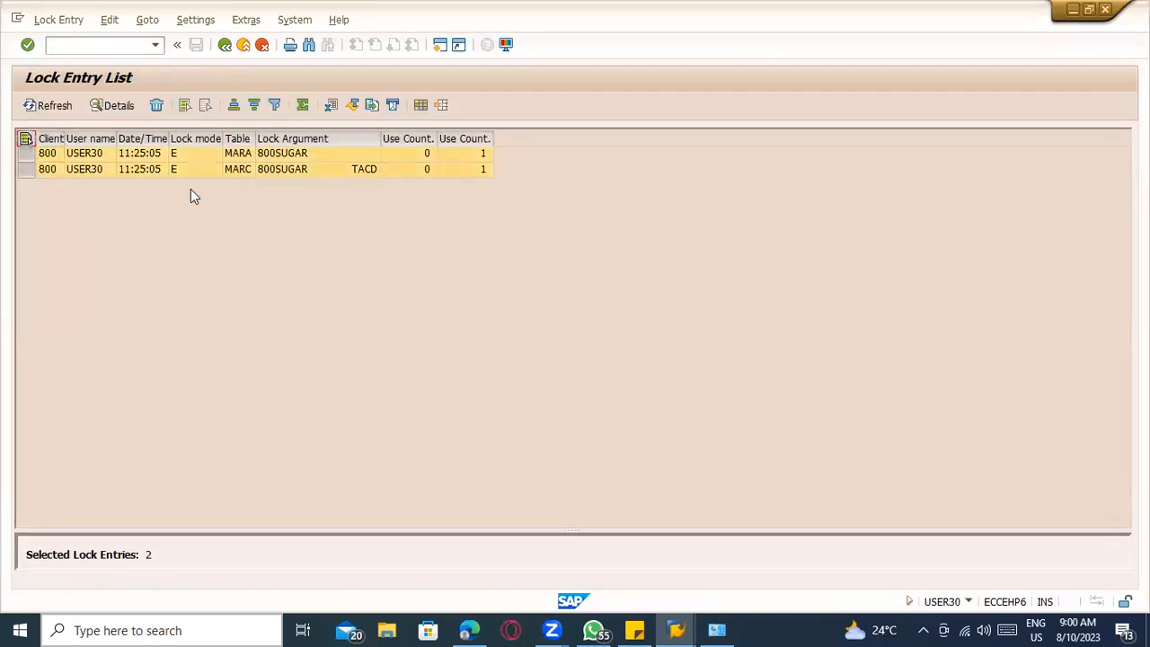
pyautogui.click(155, 106)
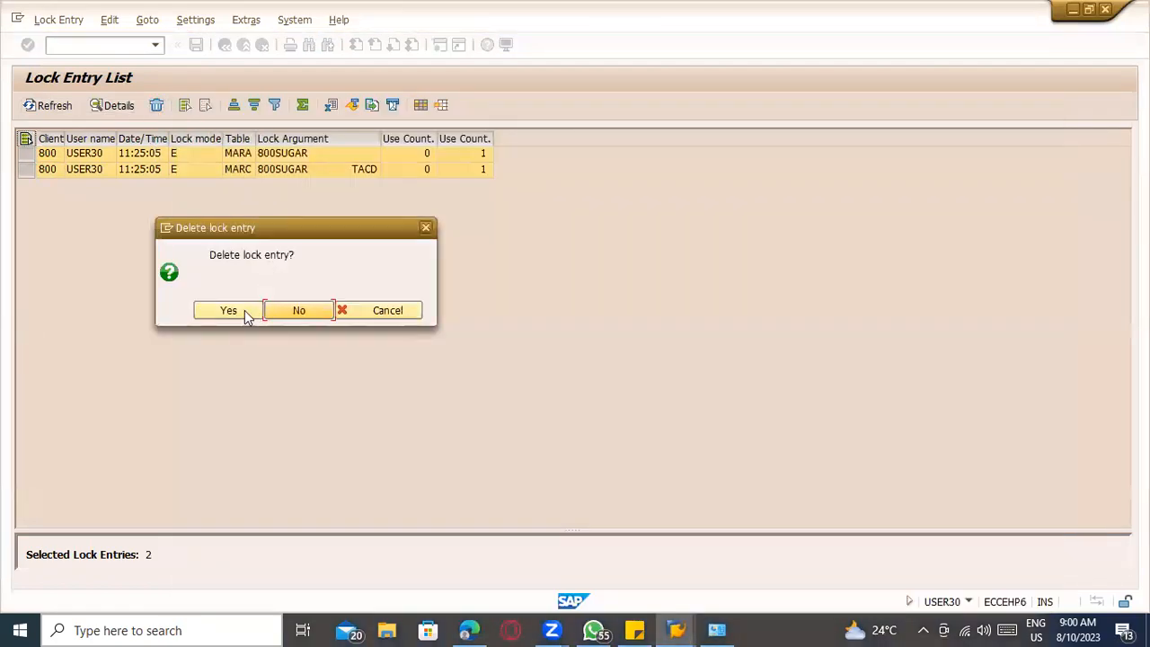
pyautogui.click(244, 312)
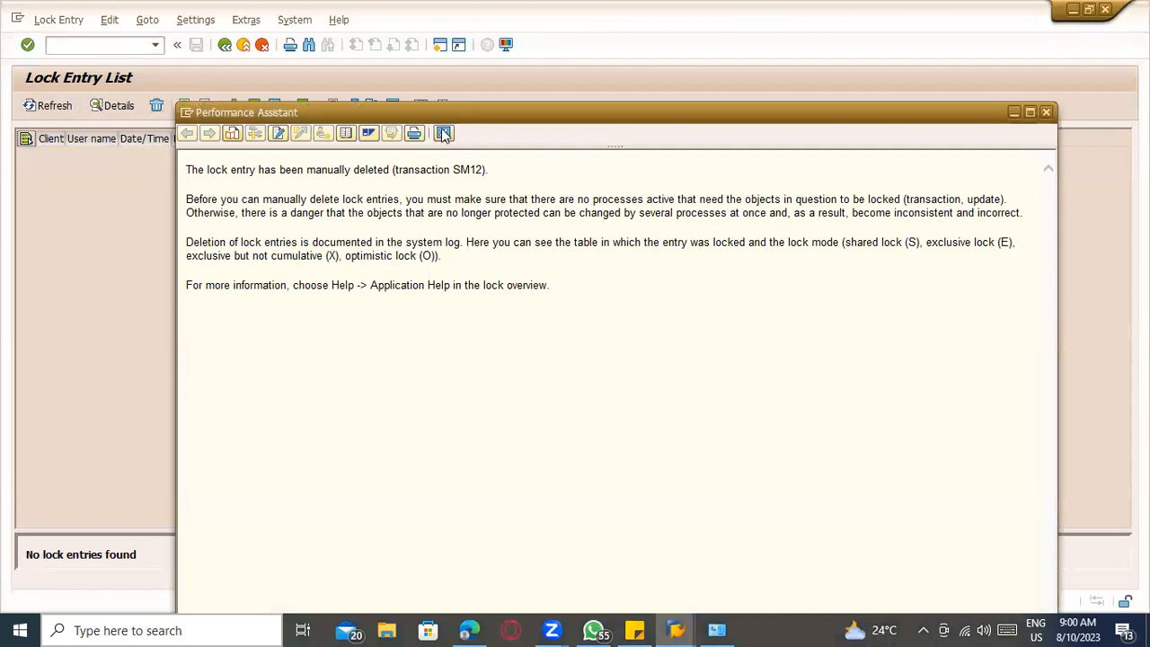
pyautogui.click(444, 132)
pyautogui.click(225, 44)
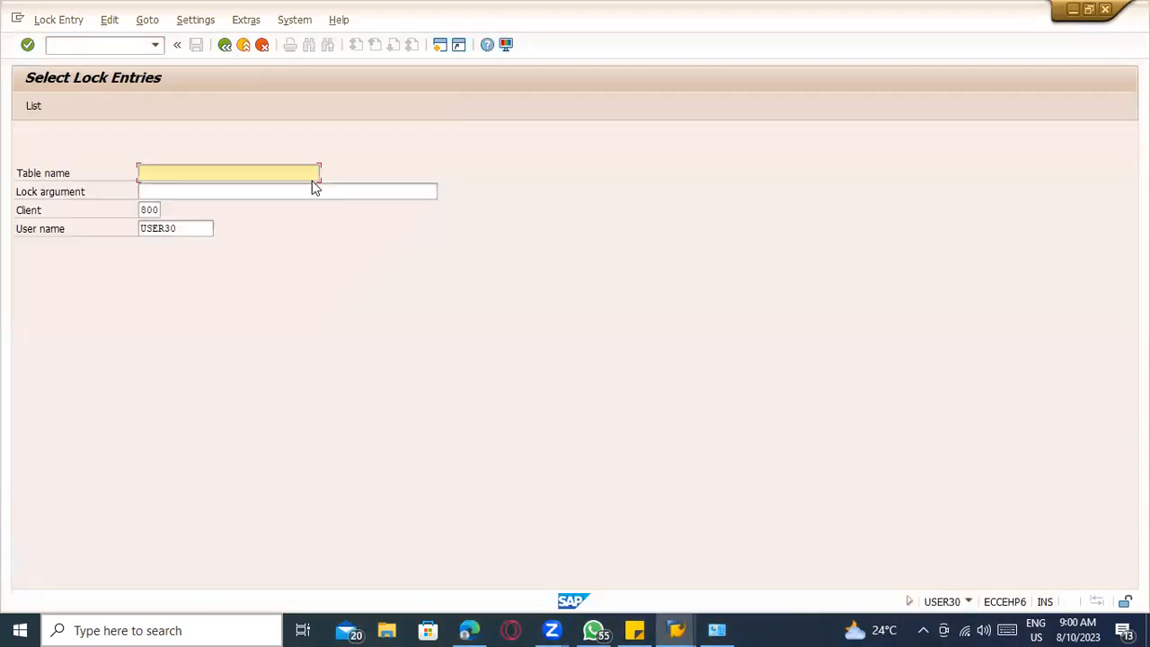
pyautogui.press('F3')
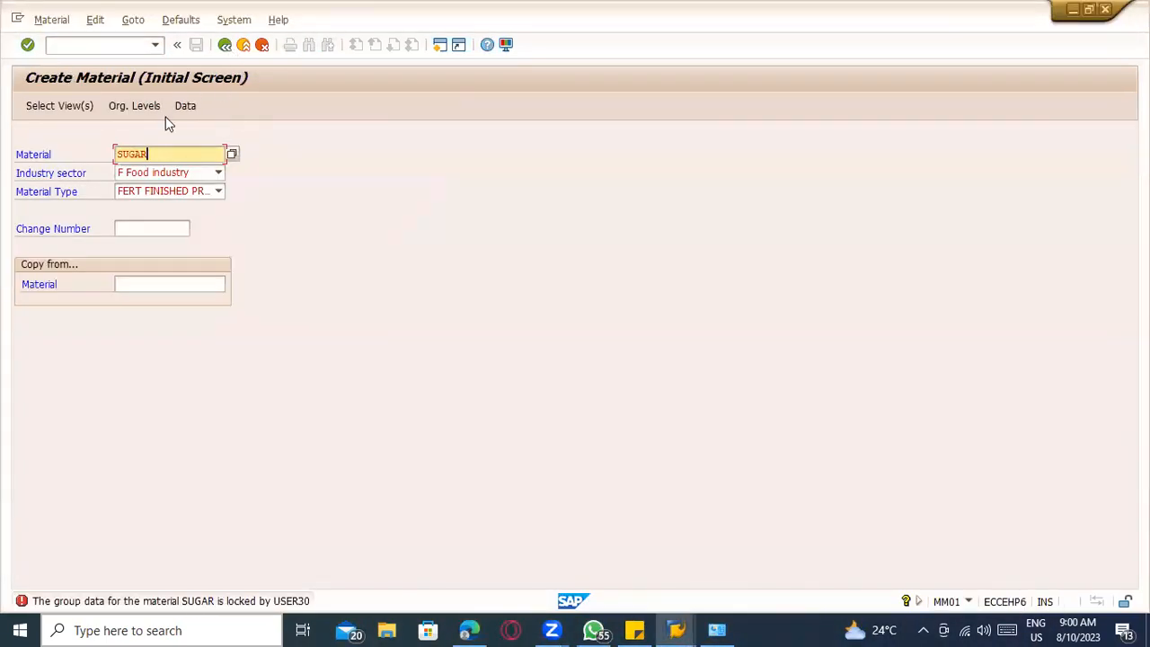
pyautogui.hotkey('alt', 'Tab')
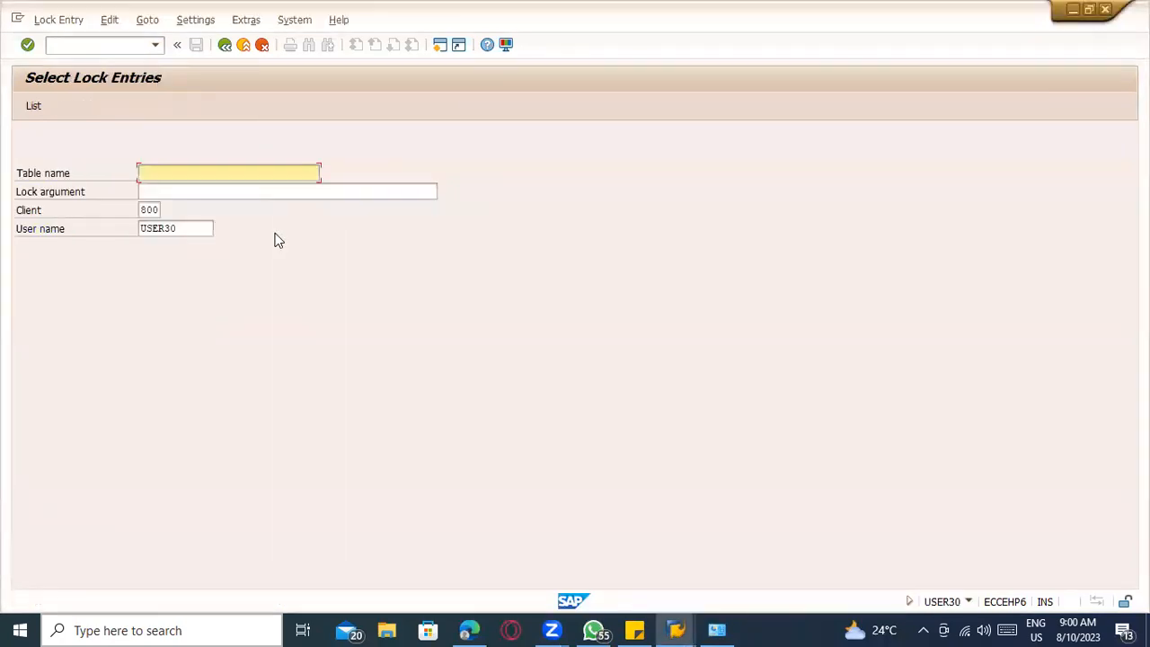
pyautogui.hotkey('alt', 'Tab')
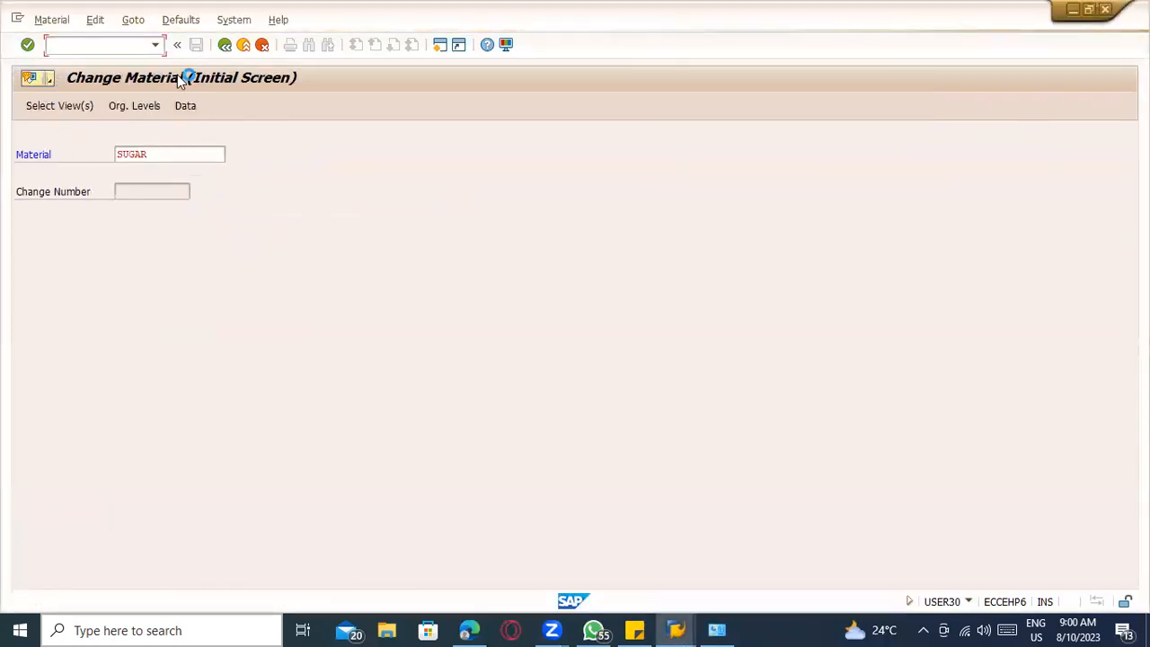
pyautogui.hotkey('alt', 'Tab')
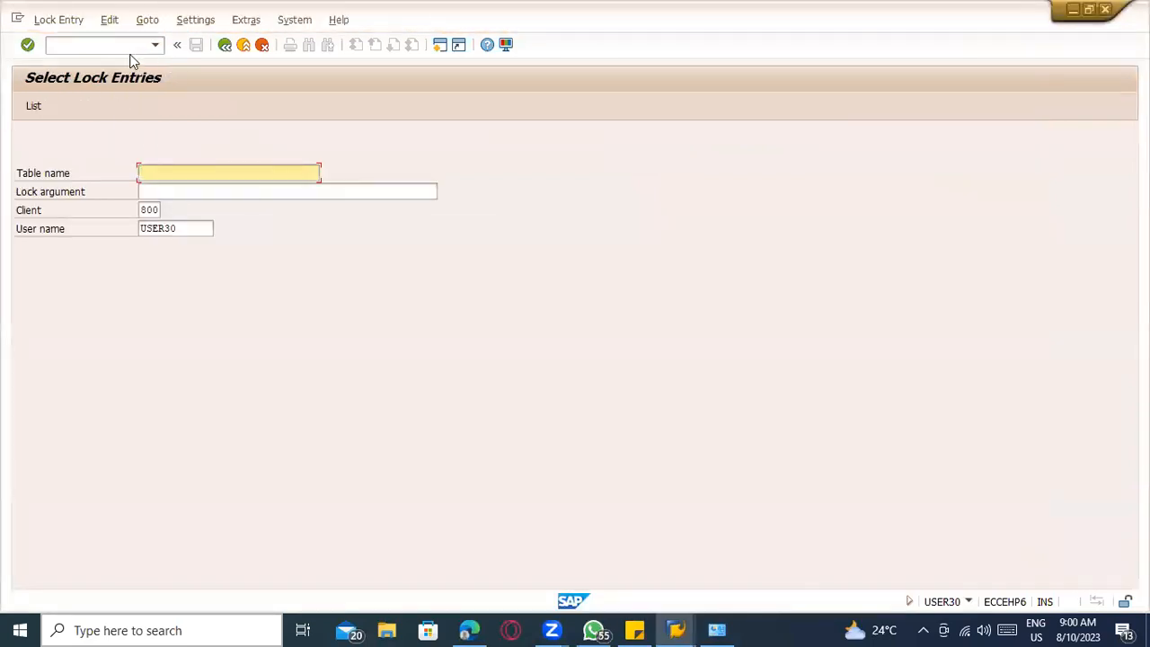
# - Start transaction MM01 in the lock entry session and open the view selection for SUGAR as a Food industry finished product
pyautogui.click(125, 47)
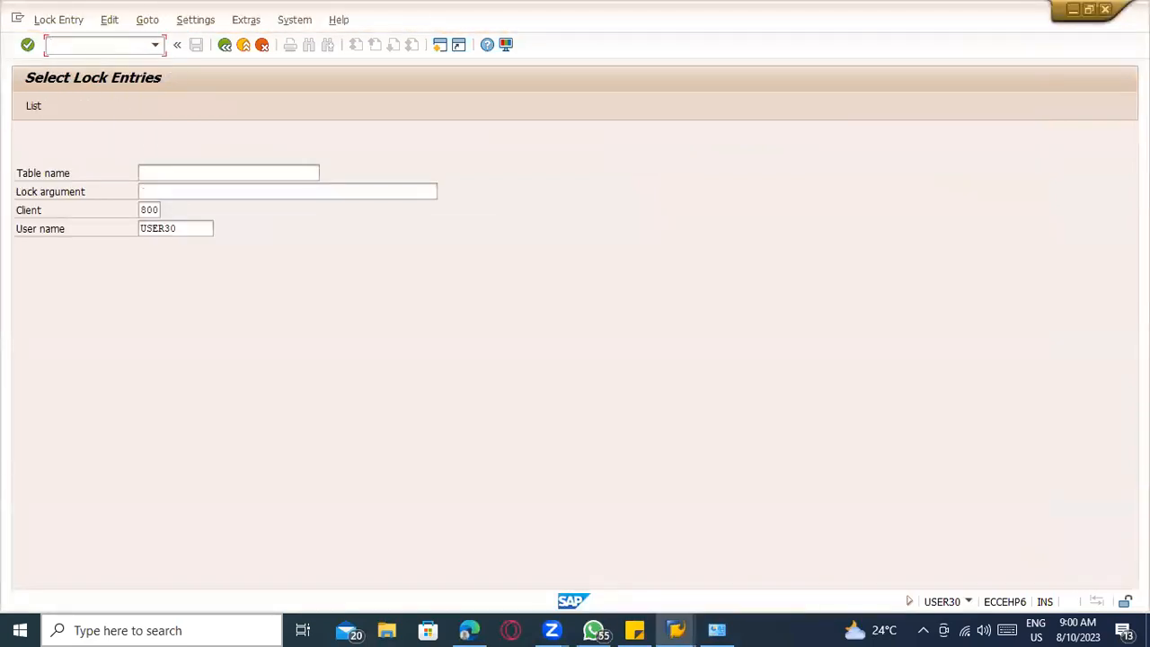
pyautogui.press('Return')
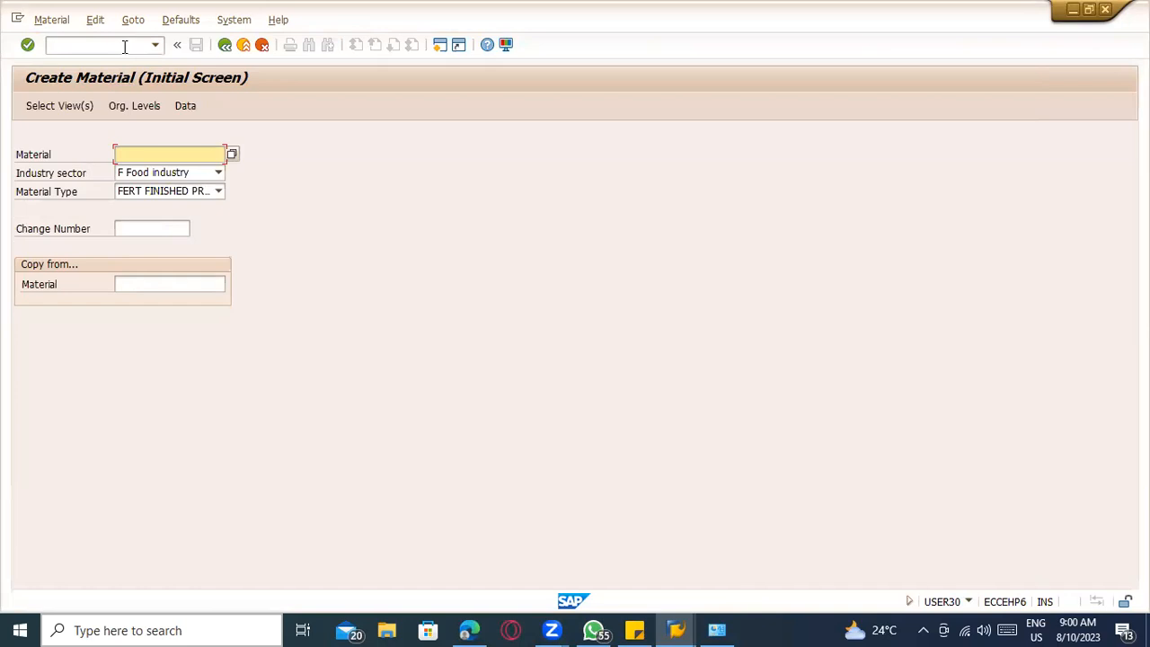
pyautogui.press('Down')
pyautogui.press('Return')
pyautogui.press('Return')
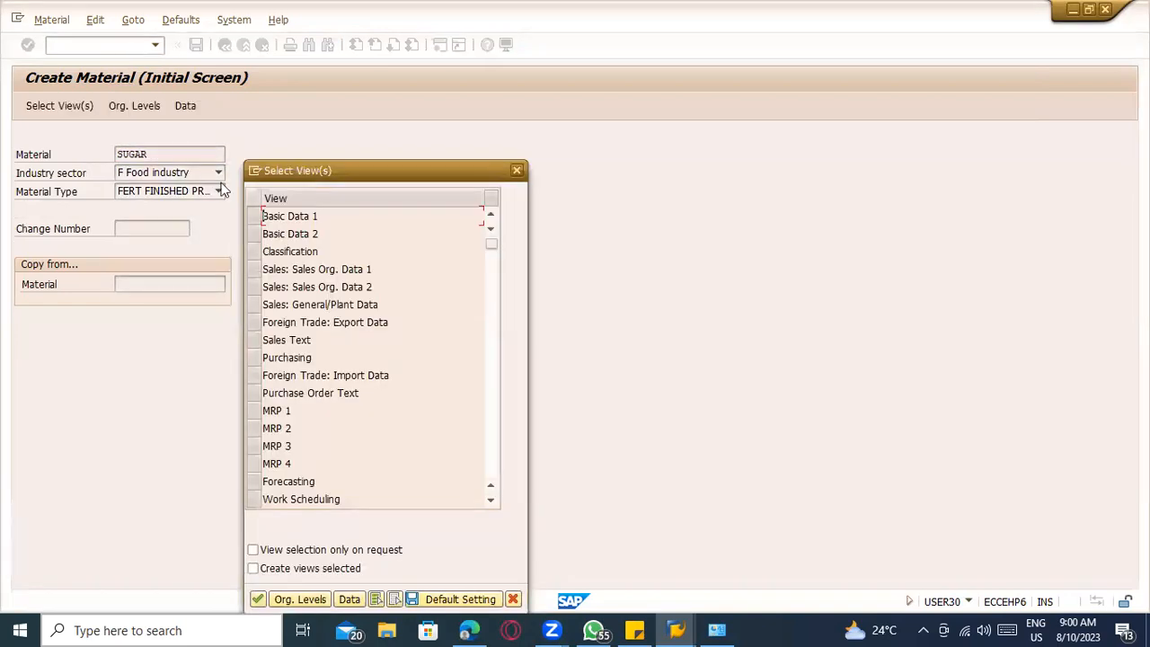
pyautogui.click(255, 218)
pyautogui.click(255, 233)
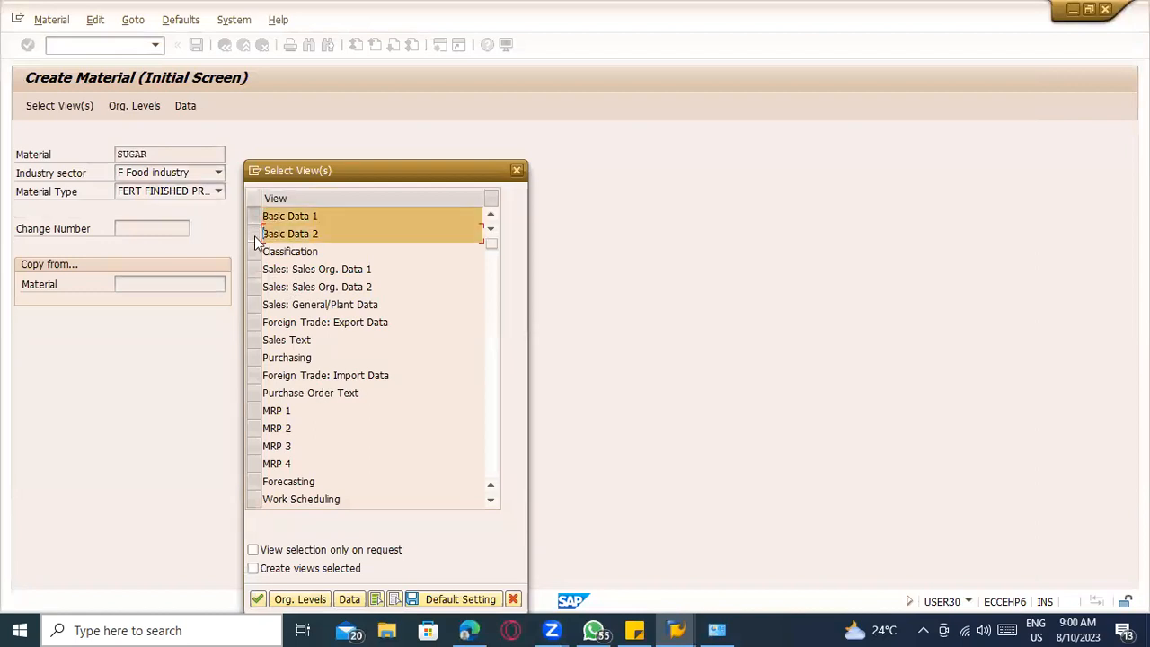
pyautogui.scroll(-1, 258, 358)
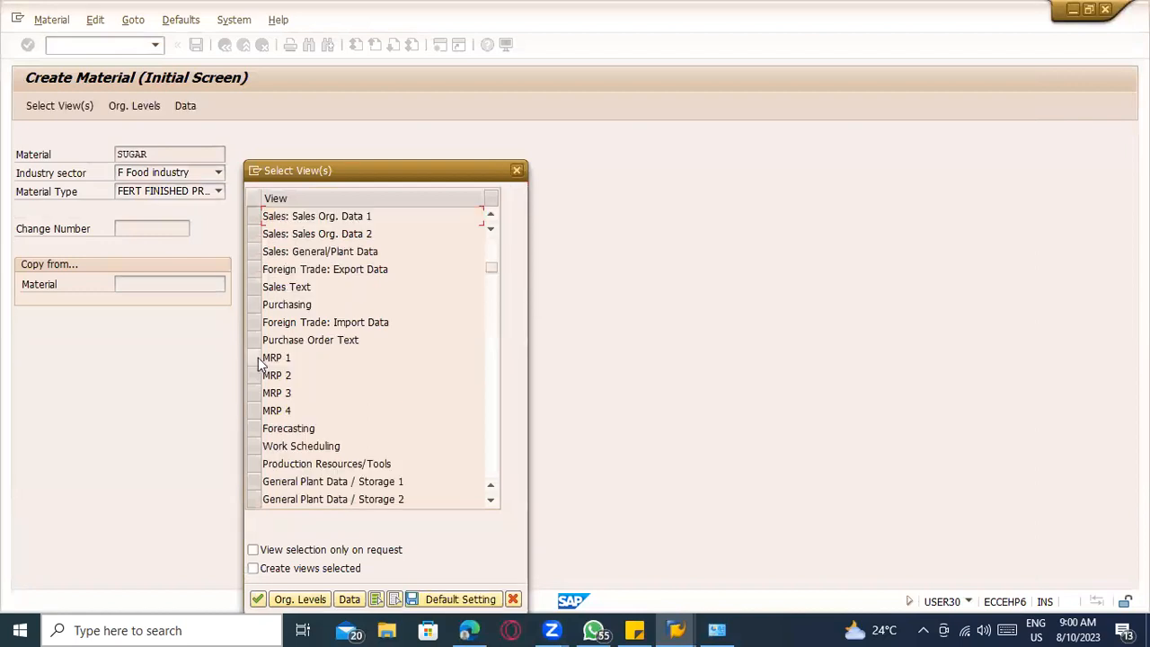
pyautogui.click(259, 306)
pyautogui.scroll(-1, 347, 421)
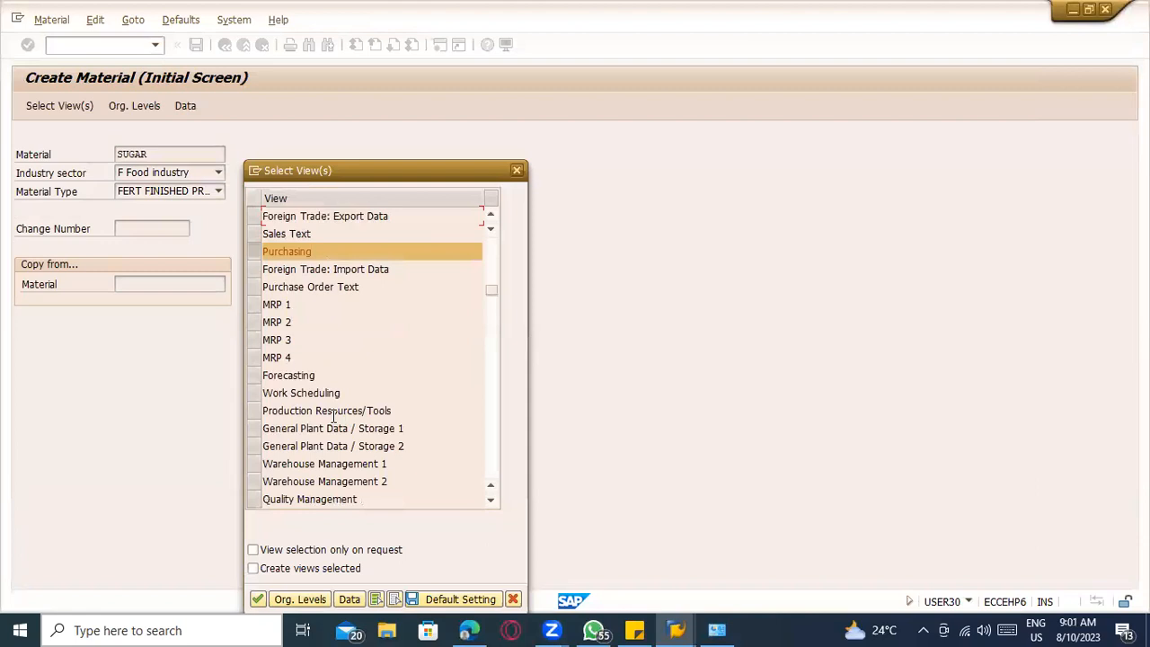
pyautogui.click(258, 429)
pyautogui.click(259, 446)
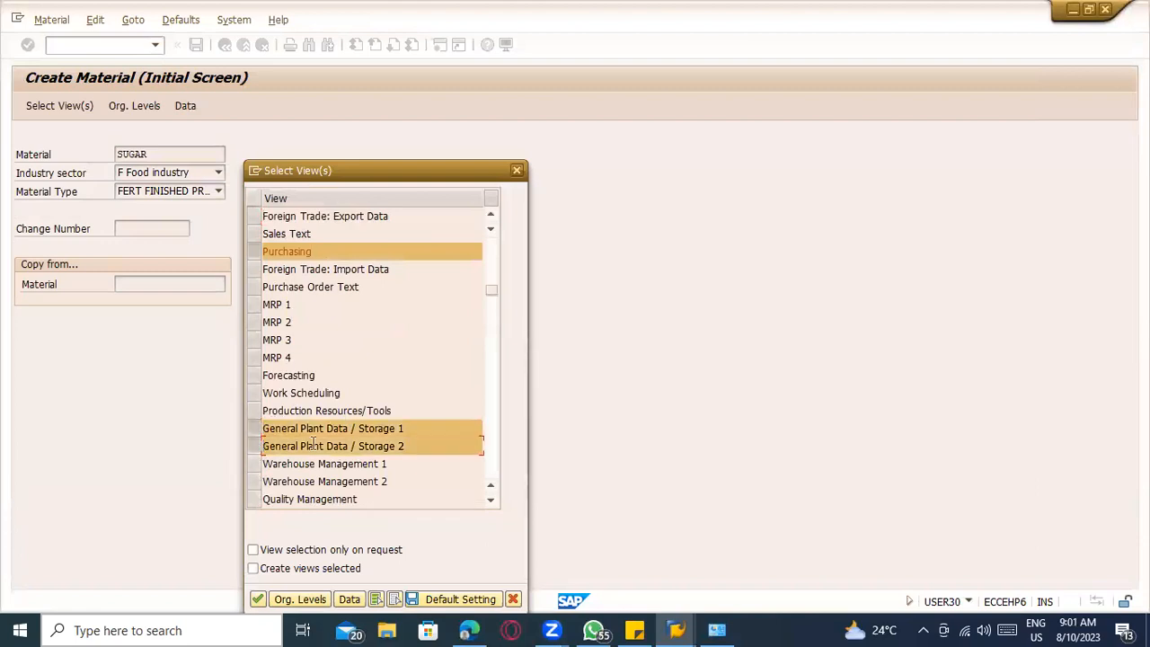
pyautogui.scroll(-1, 313, 444)
pyautogui.click(257, 464)
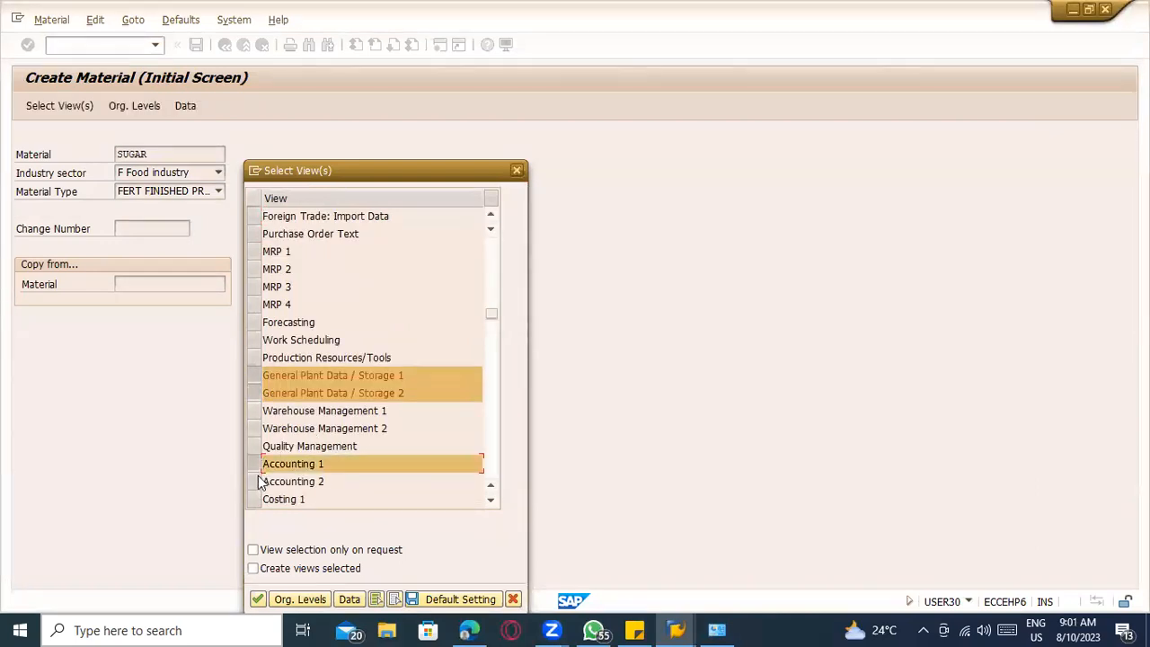
pyautogui.click(257, 481)
pyautogui.press('Return')
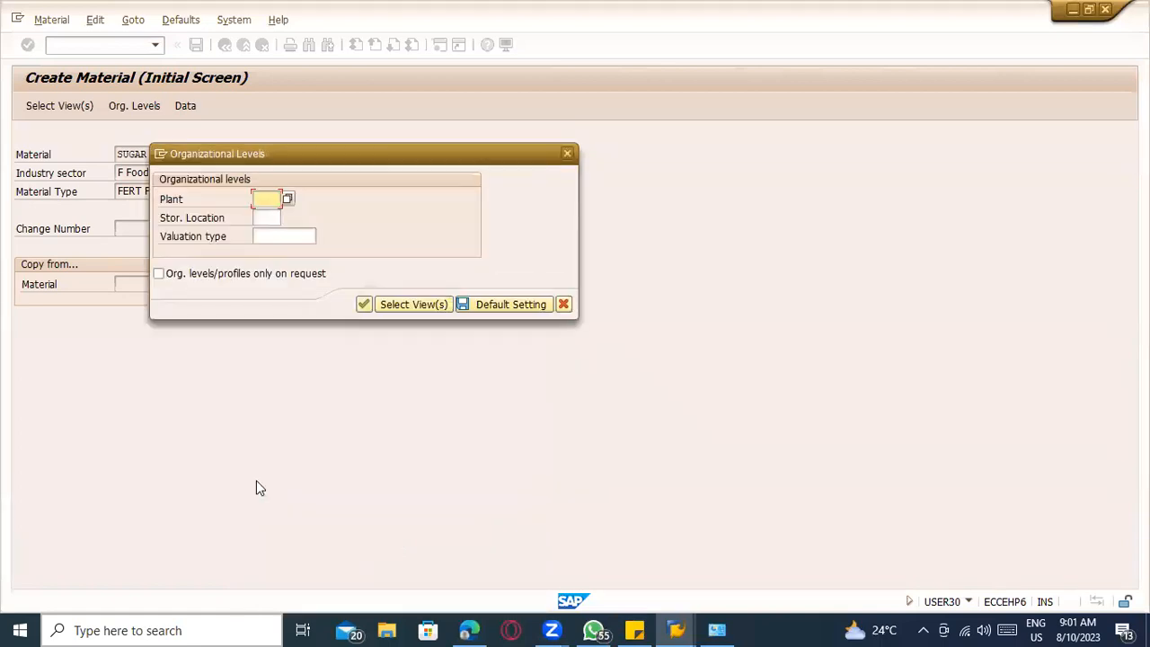
pyautogui.press('Escape')
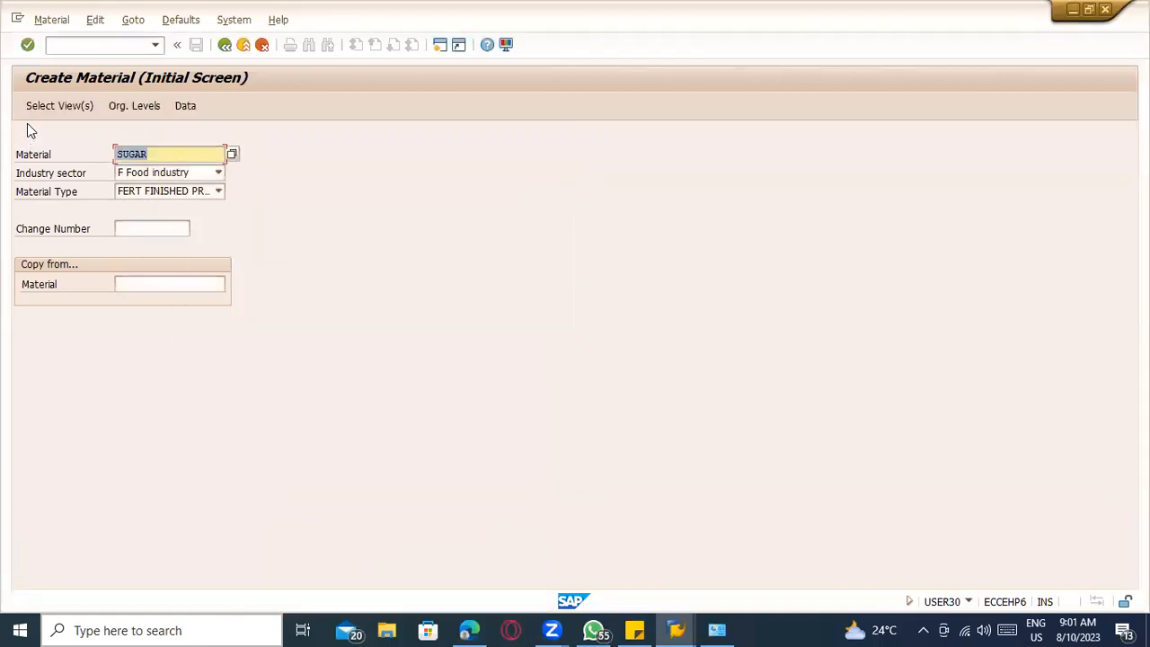
# - Reopen the view selection for SUGAR, choose only Work Scheduling and open it for plant TACD
pyautogui.press('Return')
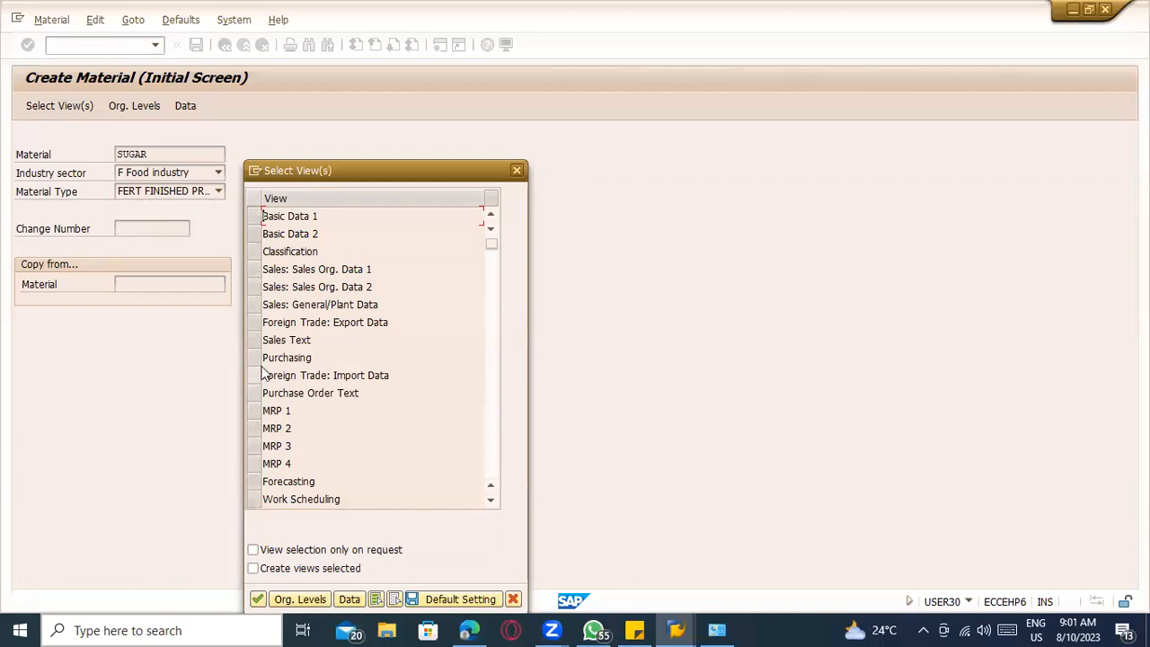
pyautogui.scroll(-1, 258, 422)
pyautogui.click(257, 447)
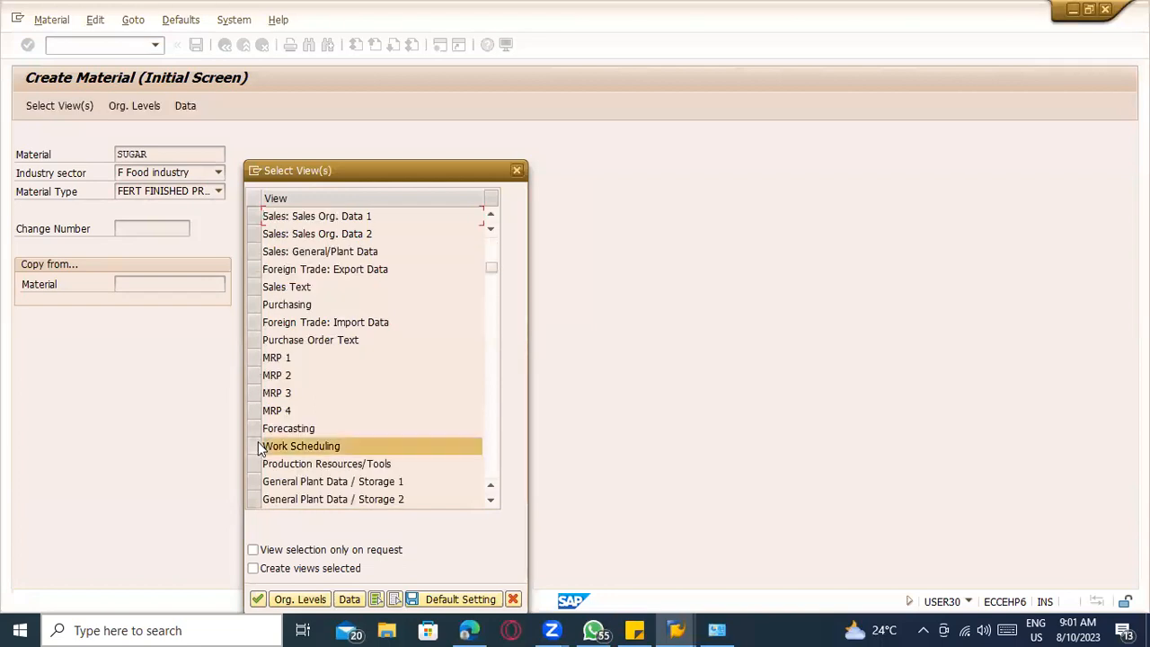
pyautogui.press('Return')
pyautogui.press('space')
pyautogui.press('Down')
pyautogui.press('Return')
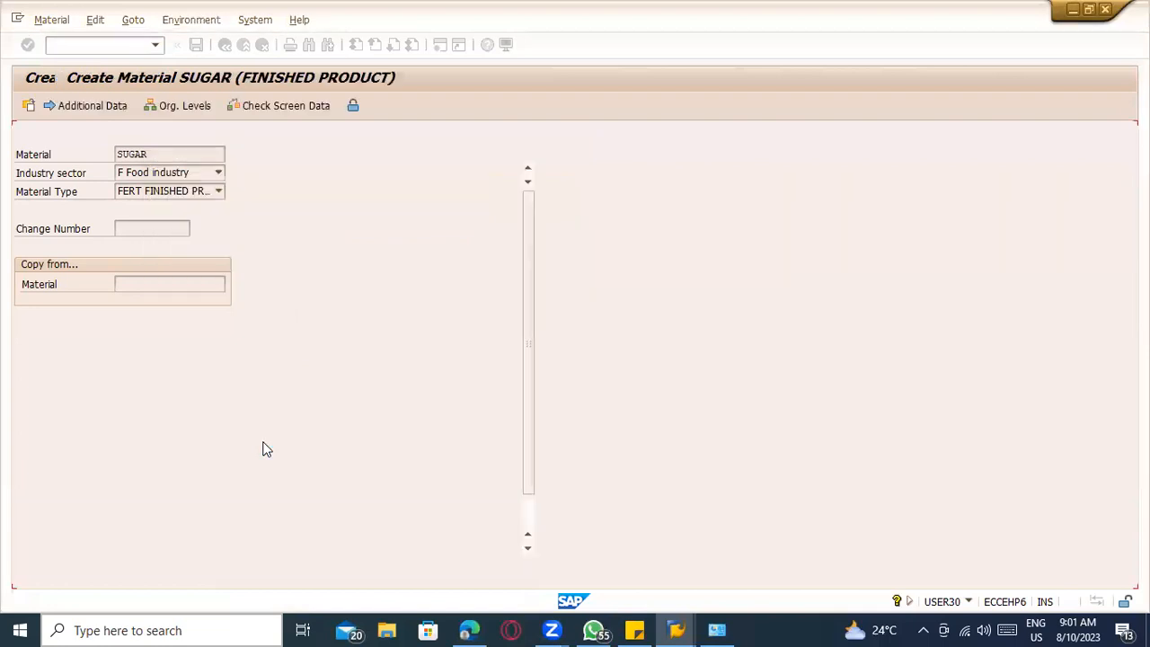
# - Add production version 001 for SUGAR with the text "BOM selection for Subcontracting process"
pyautogui.click(470, 357)
pyautogui.click(38, 253)
pyautogui.click(99, 239)
pyautogui.click(102, 248)
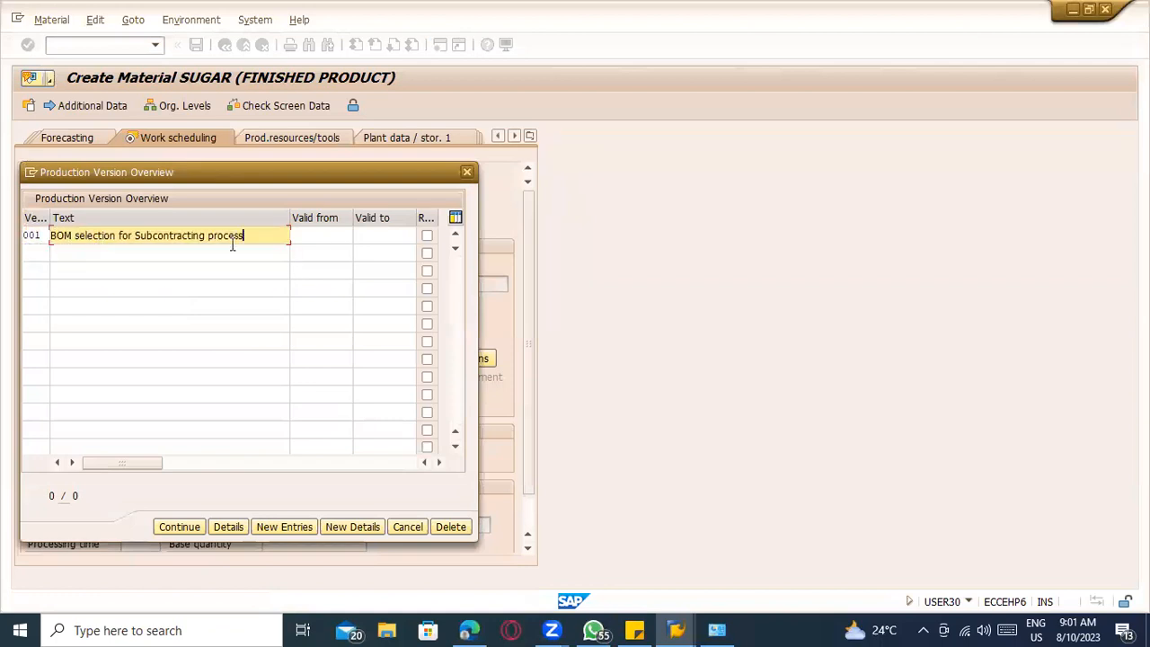
# - Make production version 001 valid from 10.08.2023 to 09.08.2025 and accept the production version overview
pyautogui.click(324, 235)
pyautogui.click(321, 249)
pyautogui.click(359, 235)
pyautogui.click(362, 249)
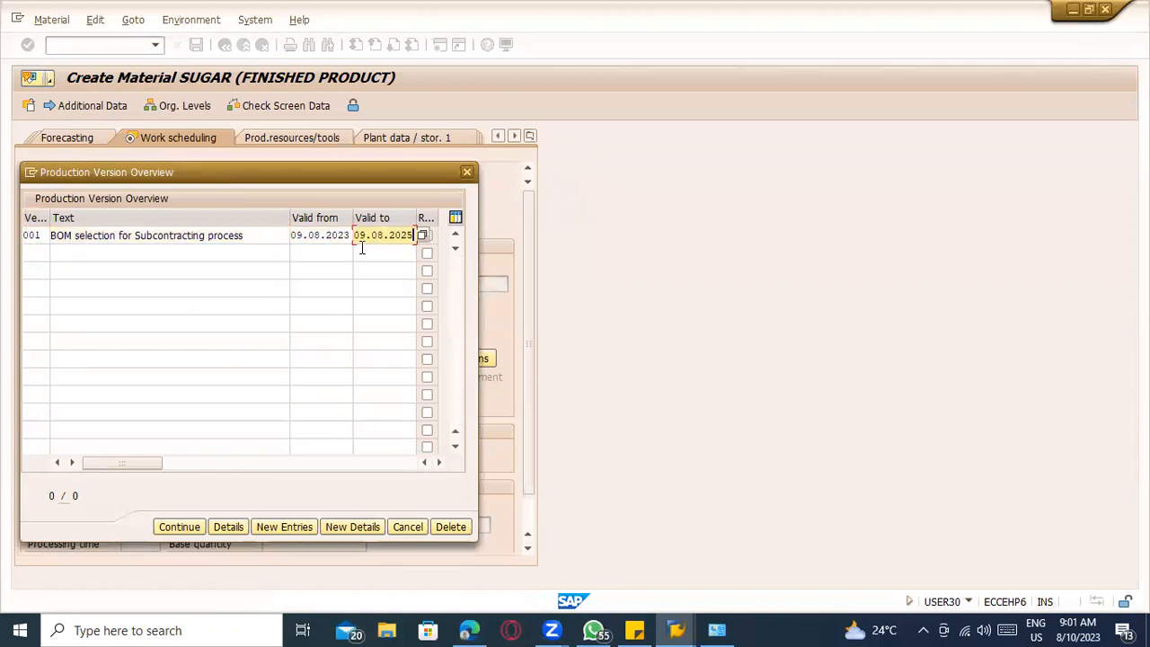
pyautogui.click(335, 235)
pyautogui.press('Delete')
pyautogui.press('Delete')
pyautogui.write('10')
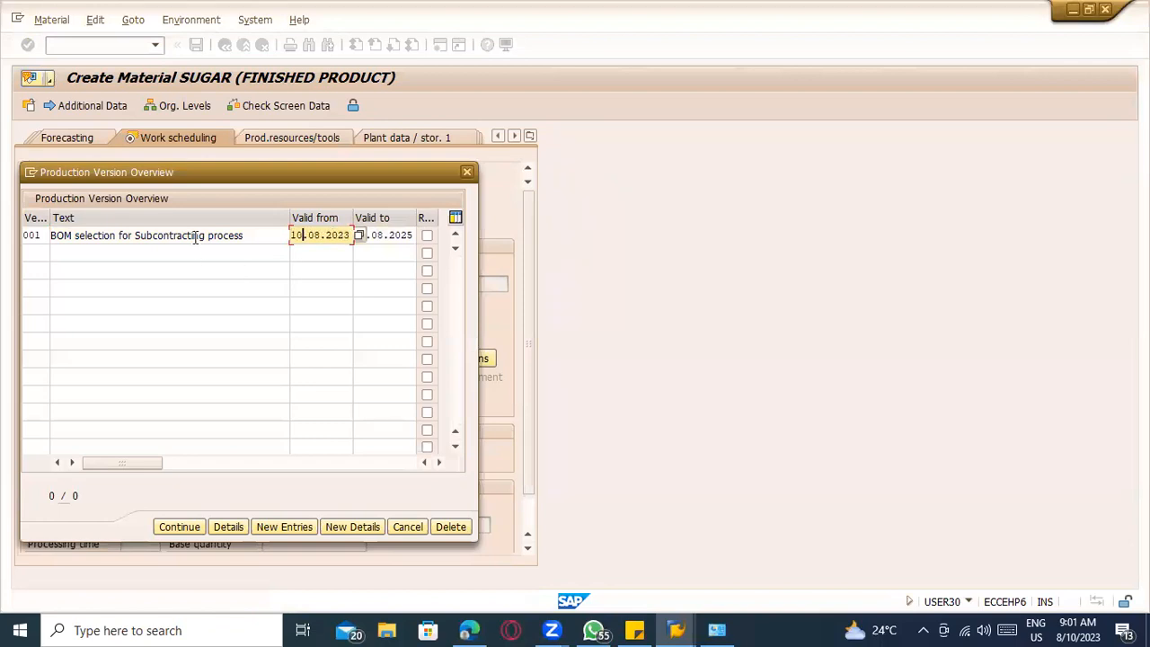
pyautogui.click(181, 529)
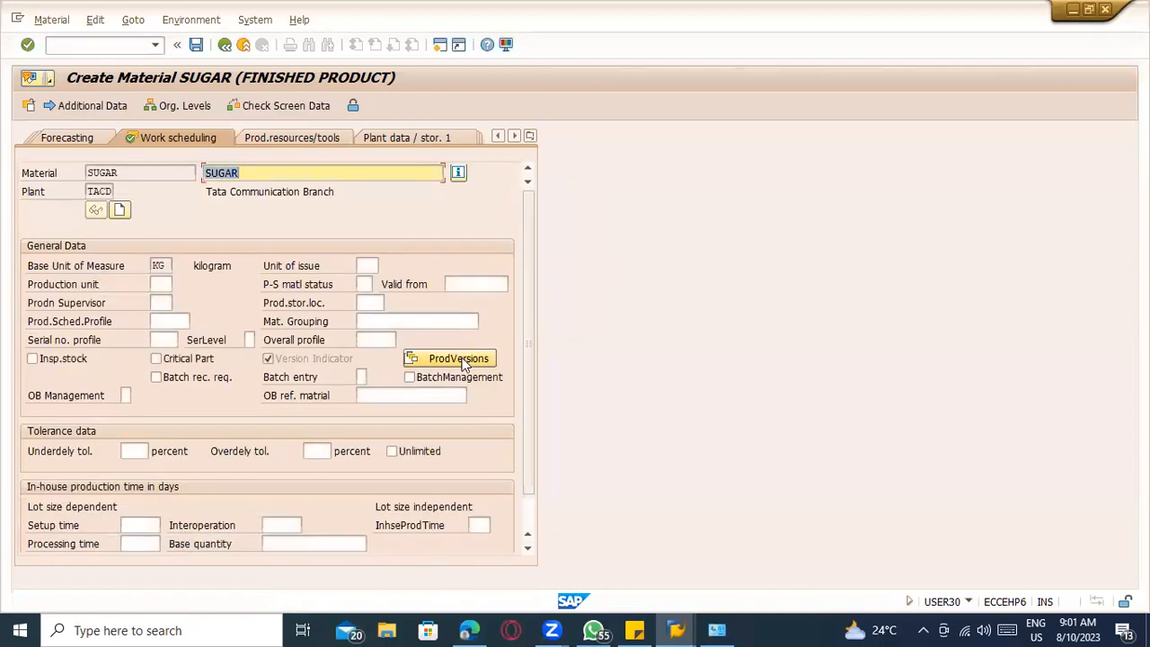
# - Open the details of production version 001 and assign the existing SUGAR BOM in TACD, alternative 1 with usage 1
pyautogui.click(458, 358)
pyautogui.click(168, 235)
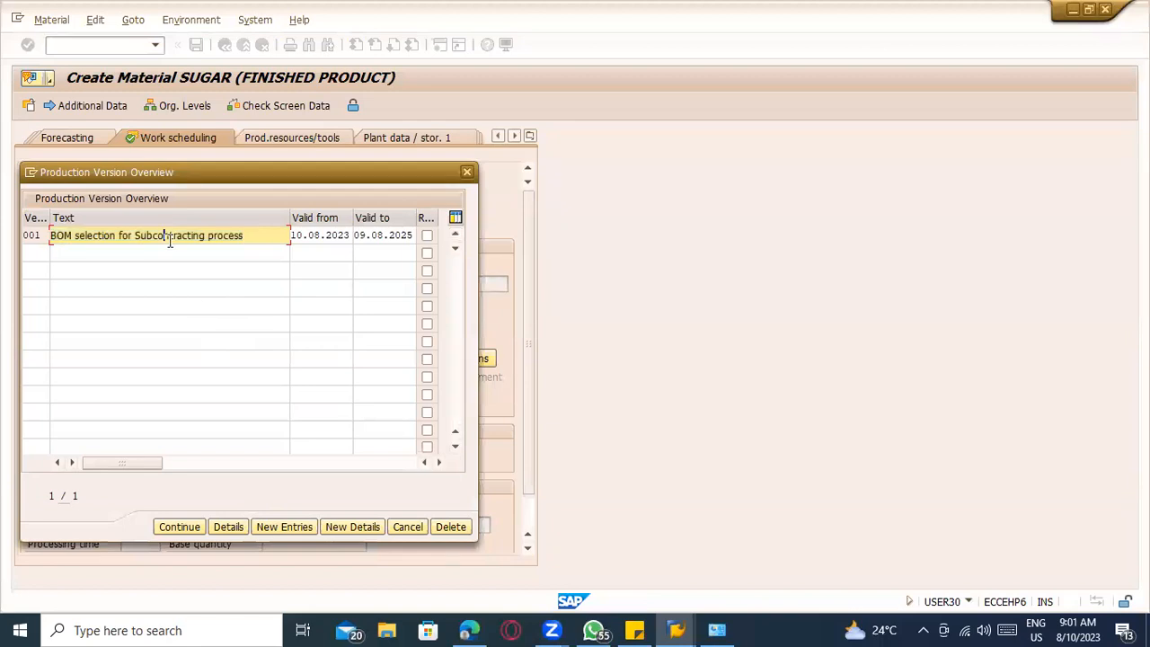
pyautogui.click(228, 528)
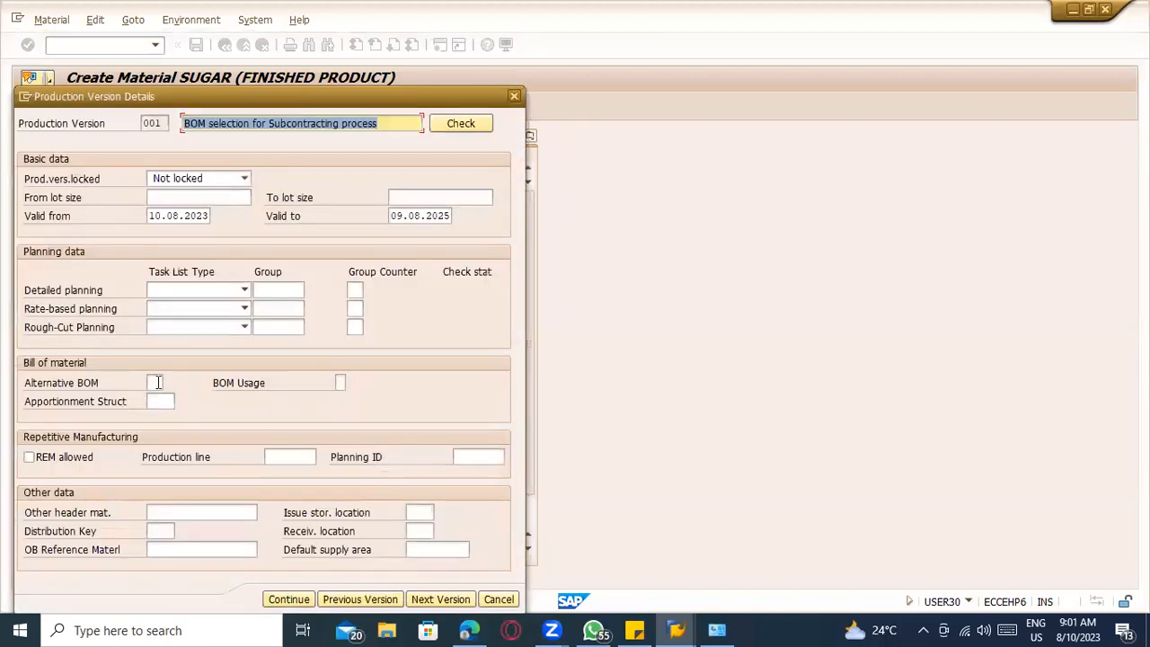
pyautogui.click(157, 382)
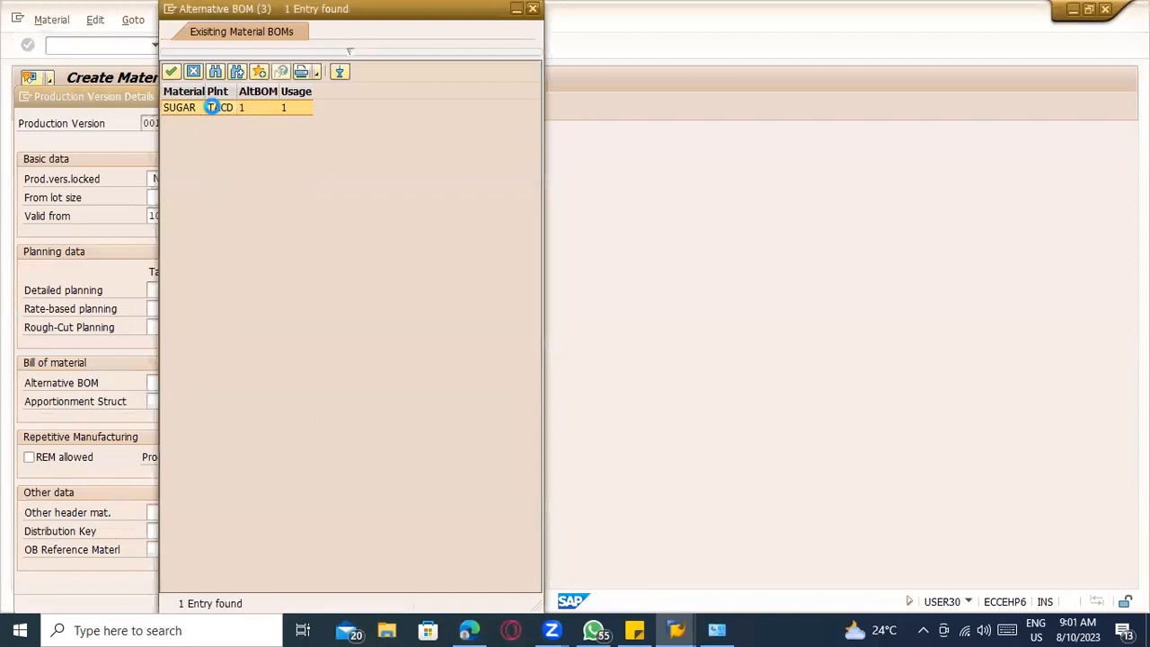
pyautogui.doubleClick(215, 107)
pyautogui.click(238, 381)
# - Check the production version's BOM assignment, accept the version details and overview, and save the SUGAR material
pyautogui.click(461, 125)
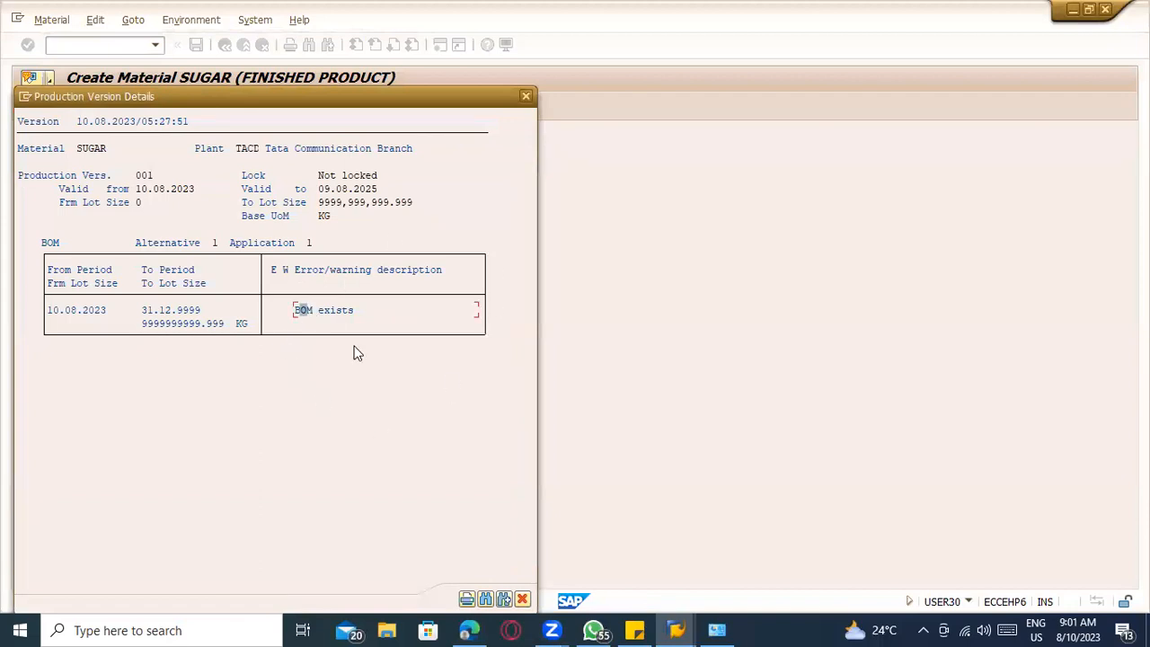
pyautogui.click(522, 598)
pyautogui.click(303, 598)
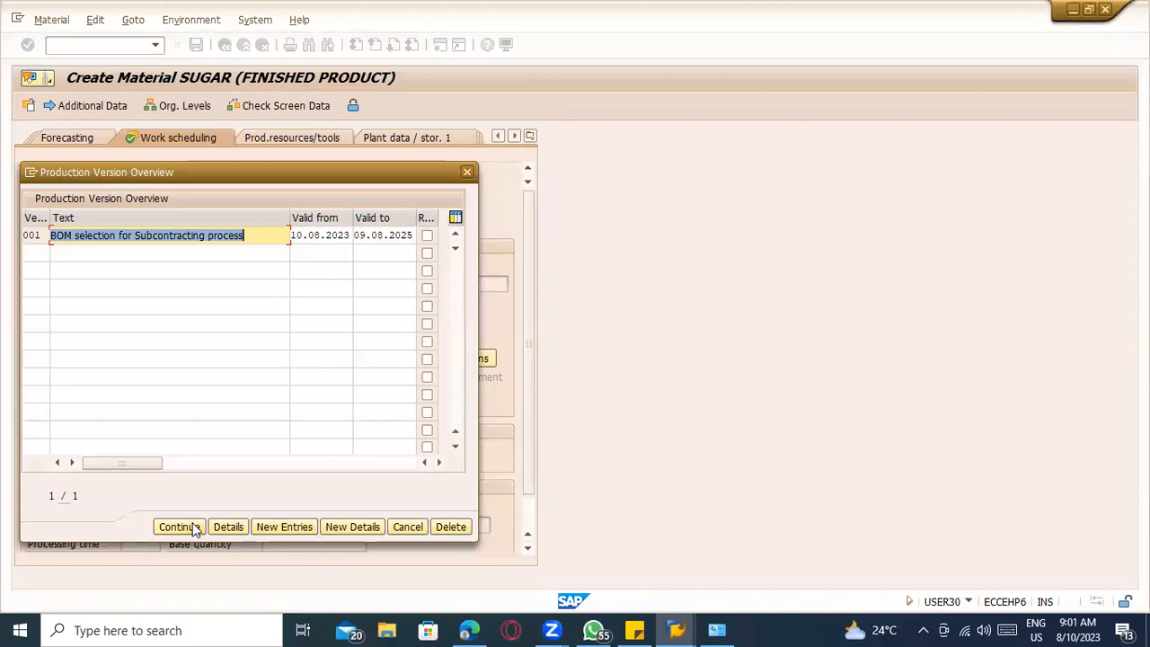
pyautogui.click(194, 528)
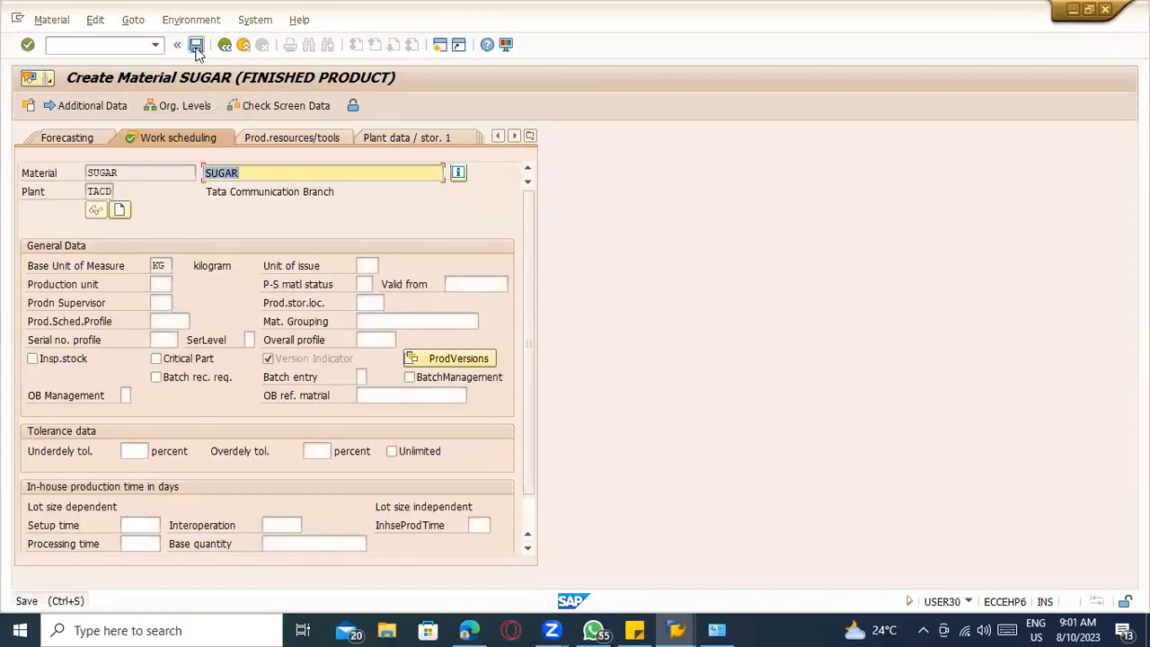
pyautogui.click(196, 46)
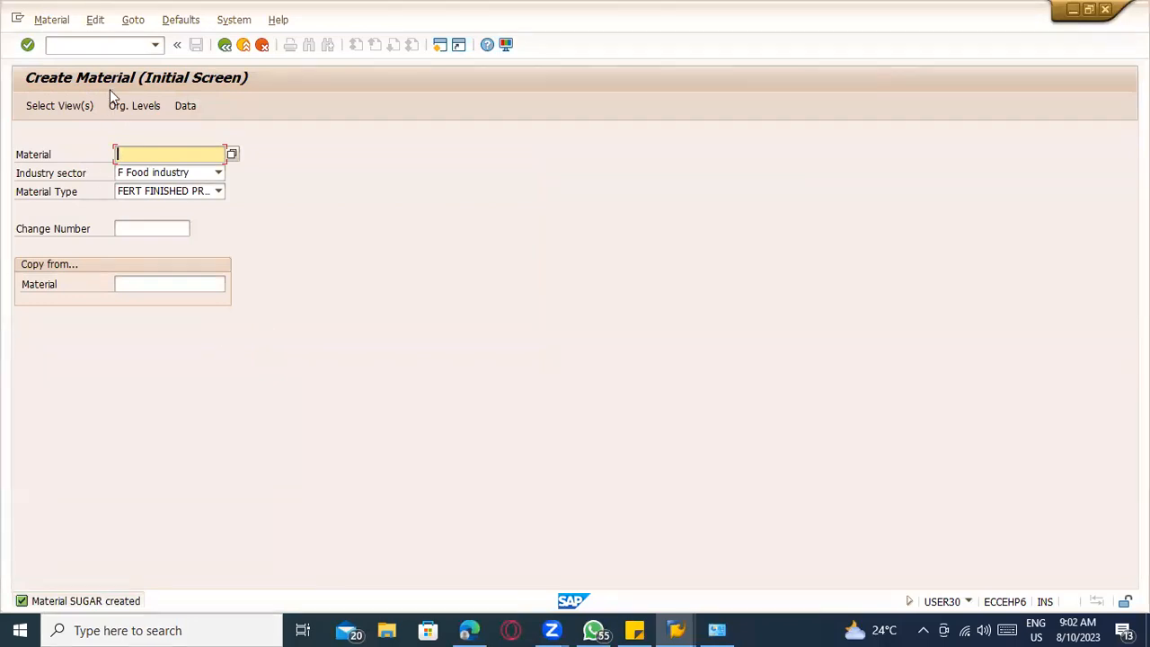
# - Start transaction ME11 in a new session to create a purchasing info record
pyautogui.click(96, 44)
pyautogui.write('/nme11')
pyautogui.press('Return')
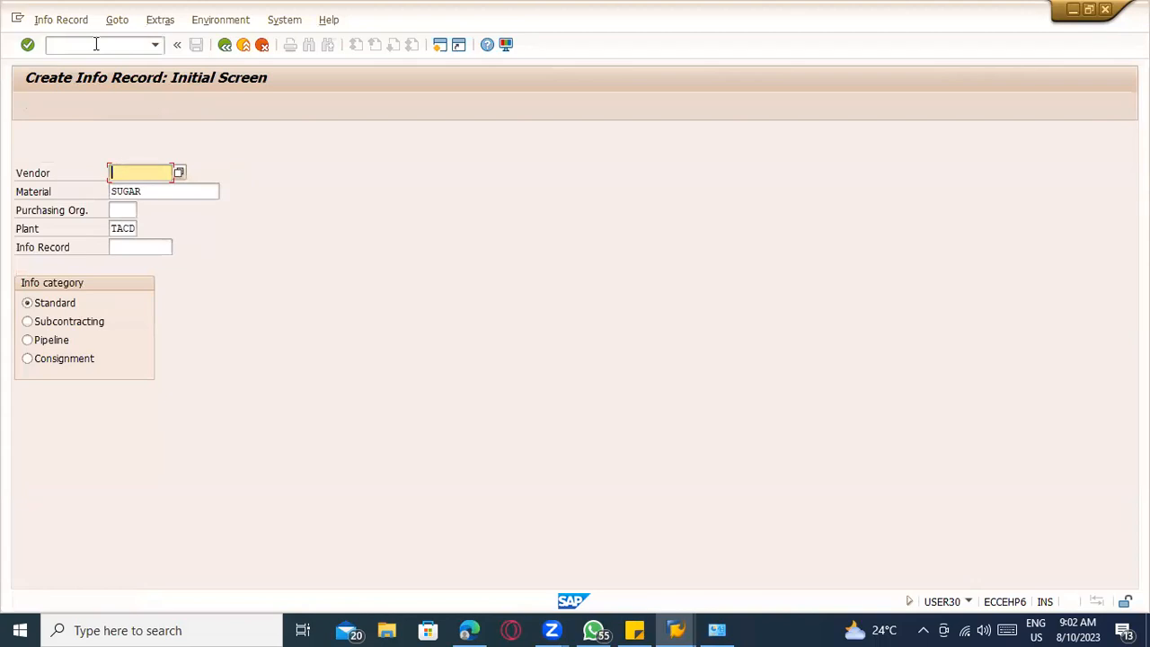
# - Enter the existing SUN FLOWER OIL- VIJAYA vendor number, copy it, and open the Create Vendor transaction
pyautogui.press('BackSpace')
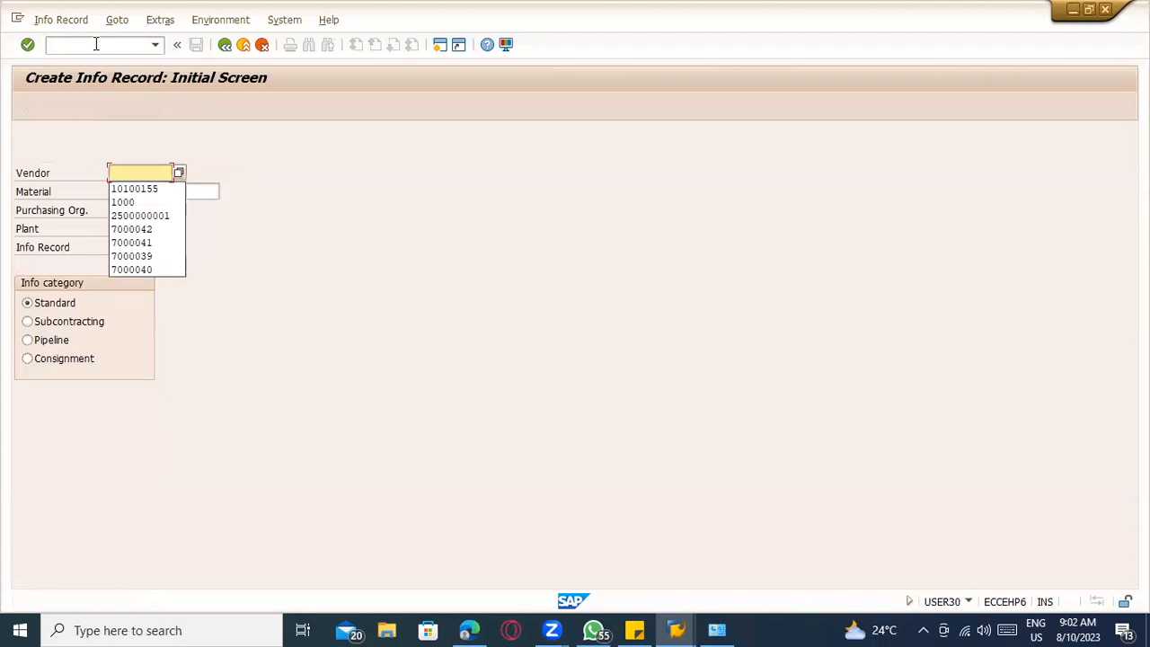
pyautogui.click(138, 189)
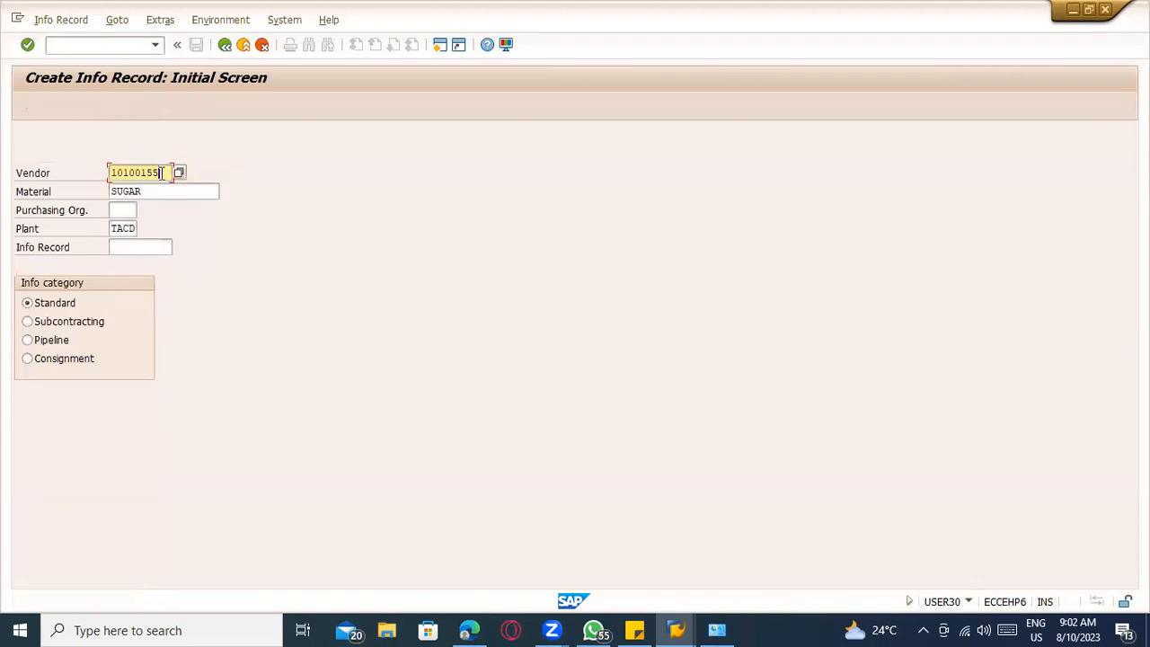
pyautogui.moveTo(161, 172); pyautogui.dragTo(93, 166)
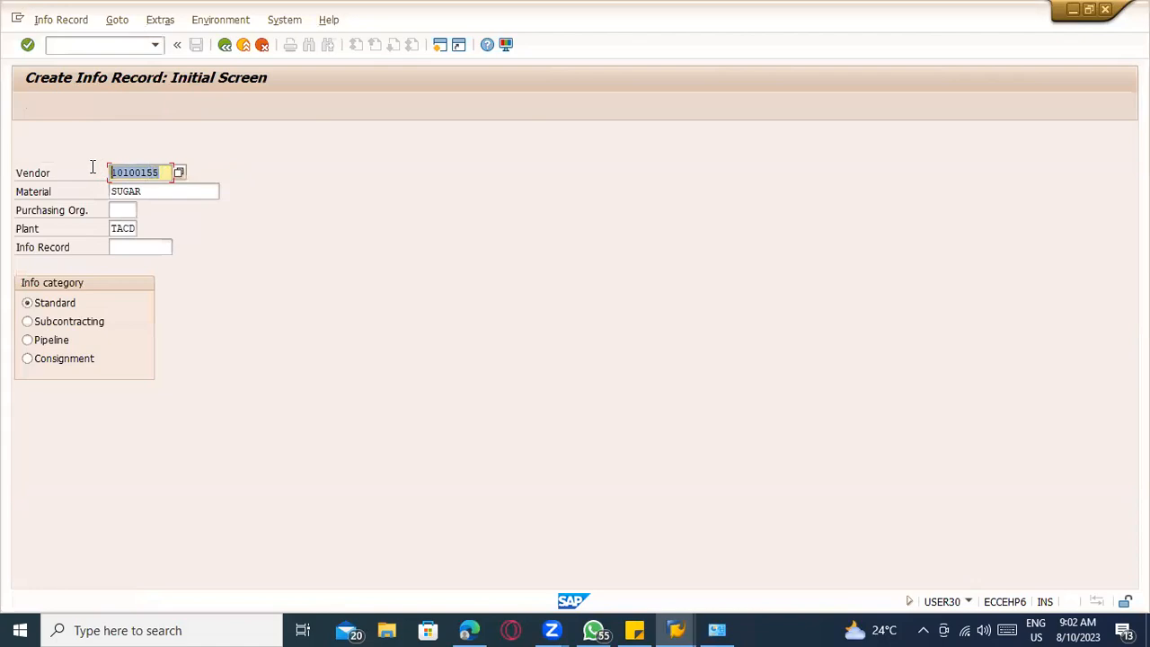
pyautogui.click(70, 44)
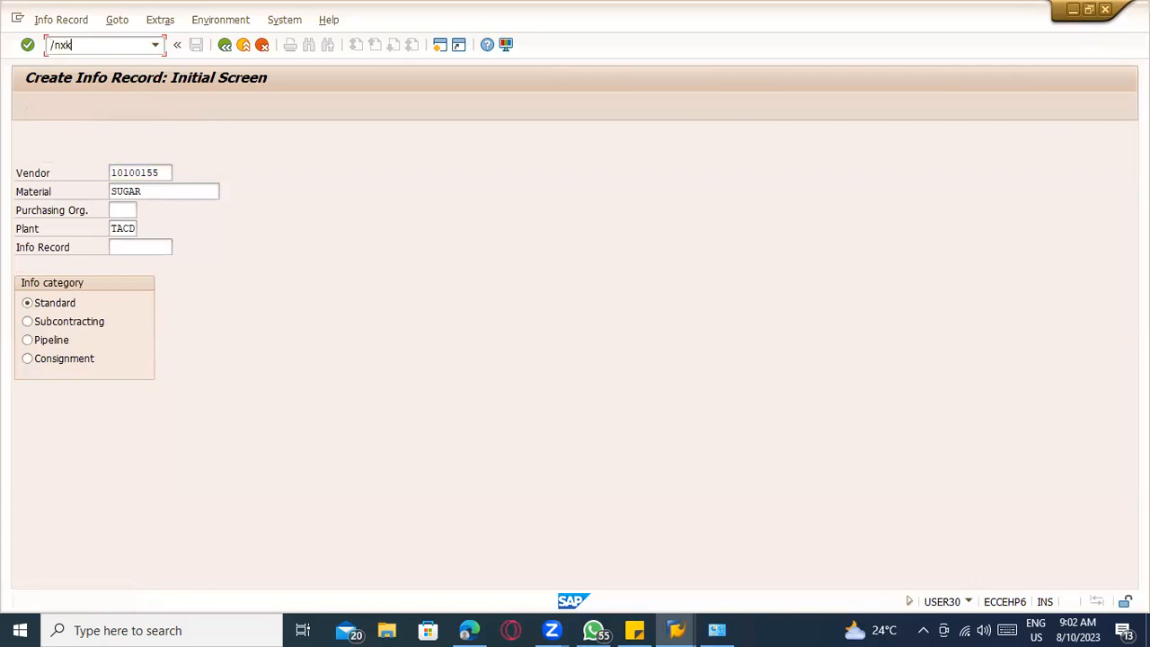
pyautogui.press('Return')
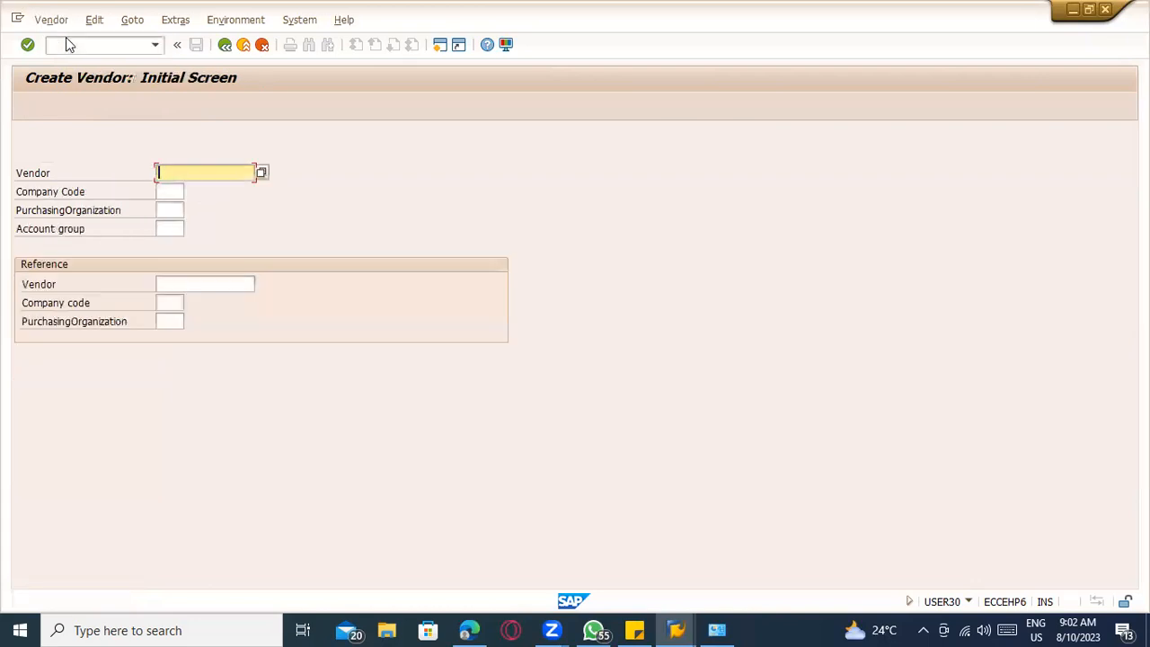
# - Enter the copied vendor number with company code TATS, purchasing organization TATS and account group 0001, and submit the initial vendor data
pyautogui.press('Return')
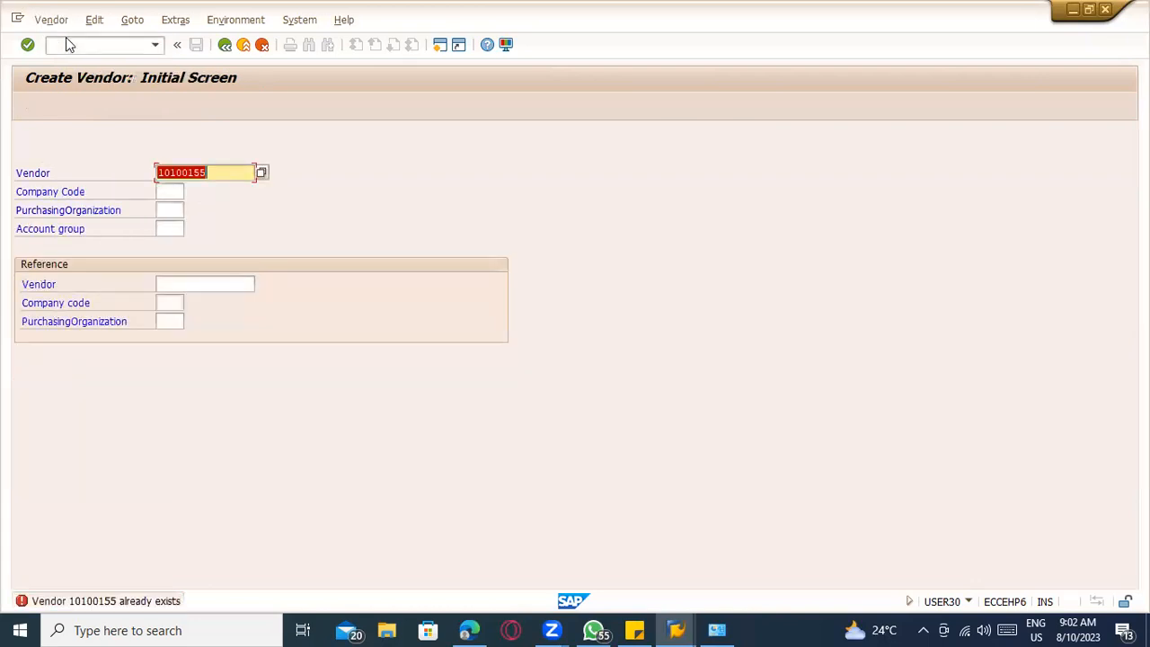
pyautogui.press('Tab')
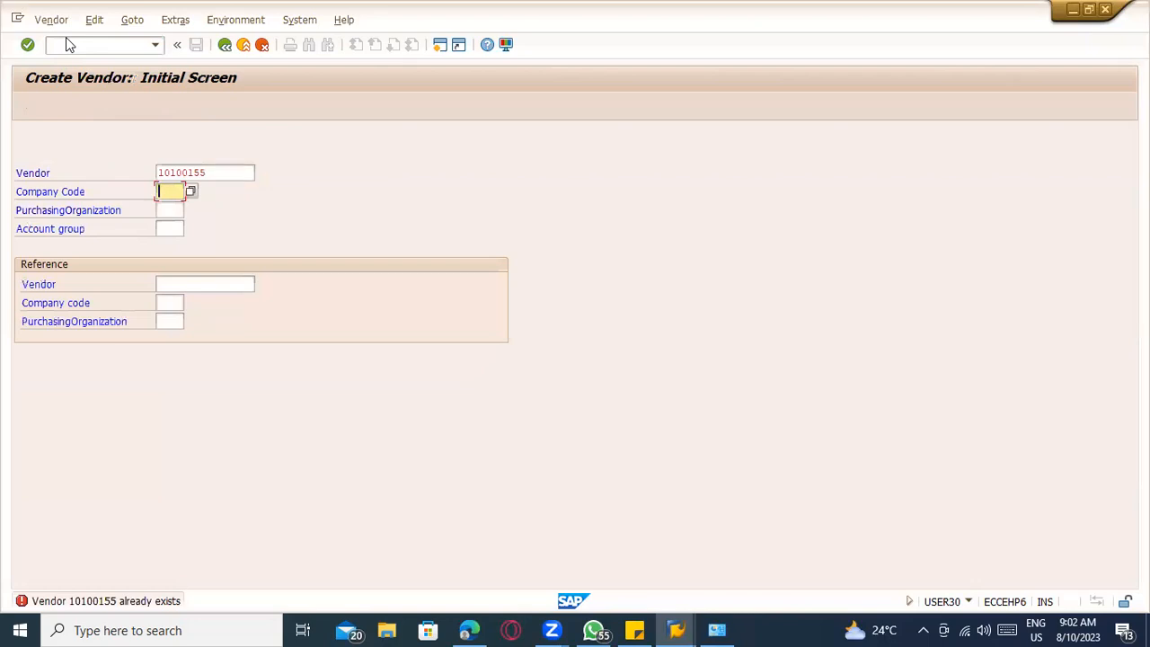
pyautogui.write('TAT')
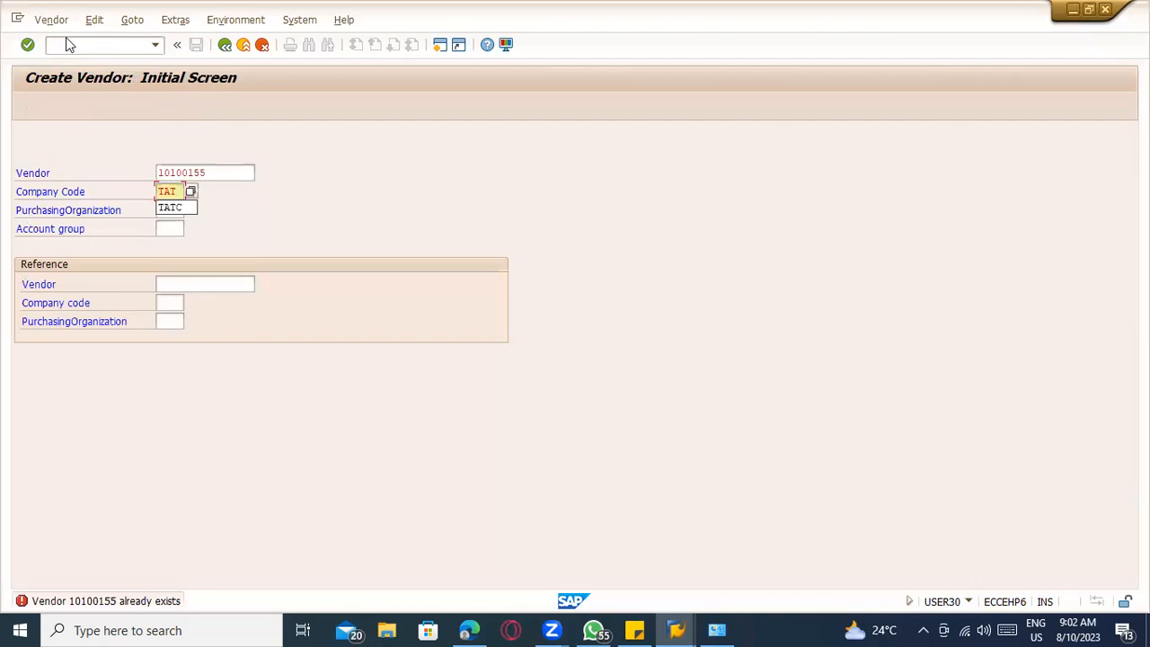
pyautogui.write('S')
pyautogui.press('Tab')
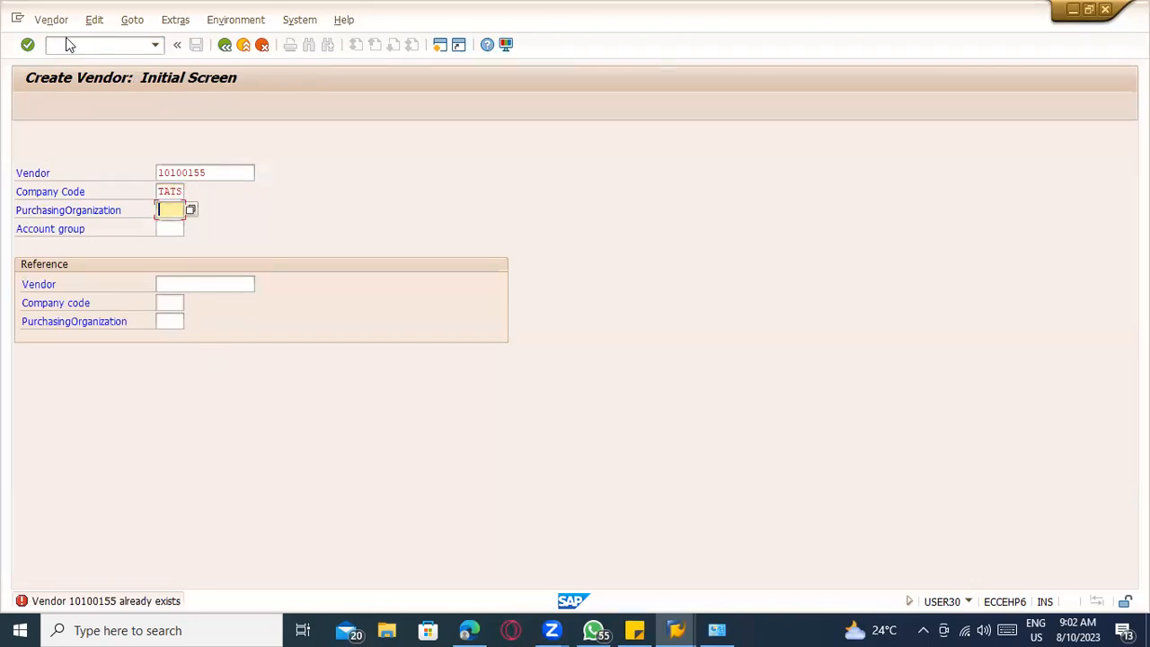
pyautogui.write('TATS')
pyautogui.press('Tab')
pyautogui.press('Return')
pyautogui.press('Tab')
pyautogui.write('0001')
pyautogui.press('Return')
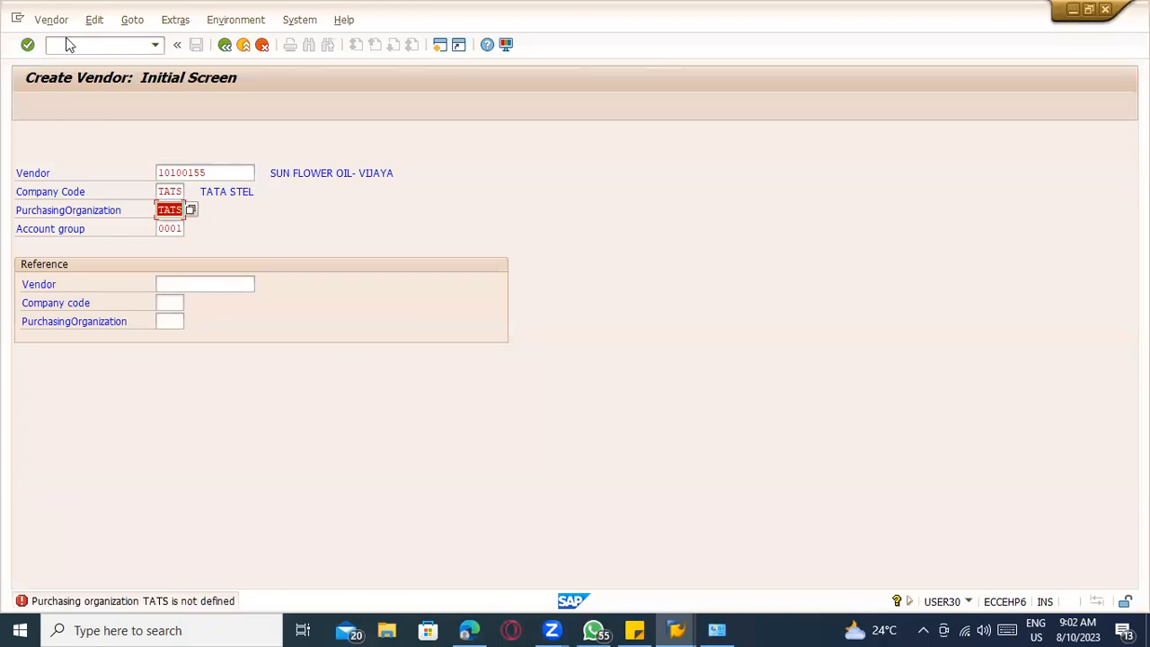
# - Set the vendor's purchasing organization to TACD and continue to the accounting information
pyautogui.write('TA')
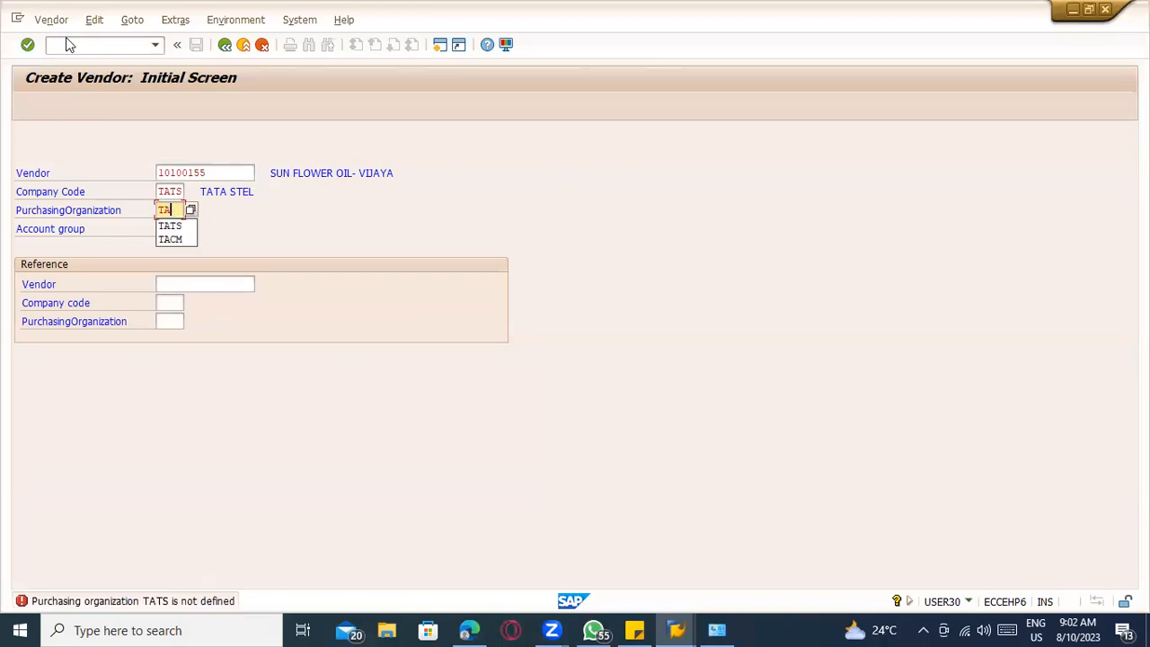
pyautogui.write('CM')
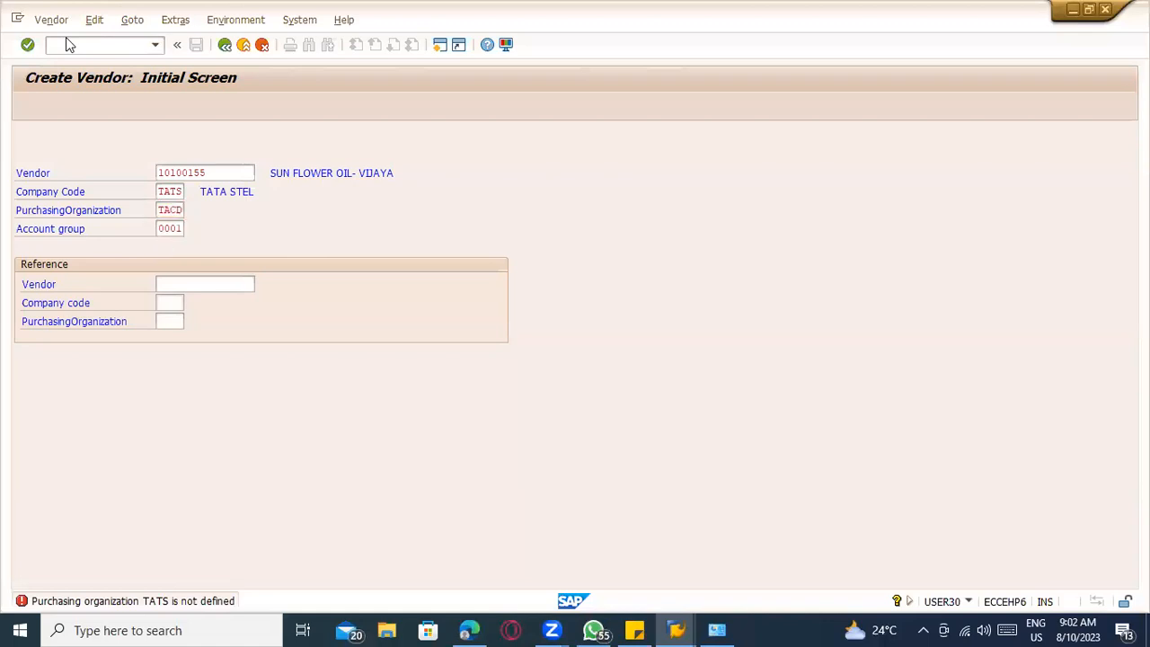
pyautogui.press('Return')
# - Assign the suggested reconciliation account to the vendor and continue through the payment and correspondence data to the purchasing data
pyautogui.write('1')
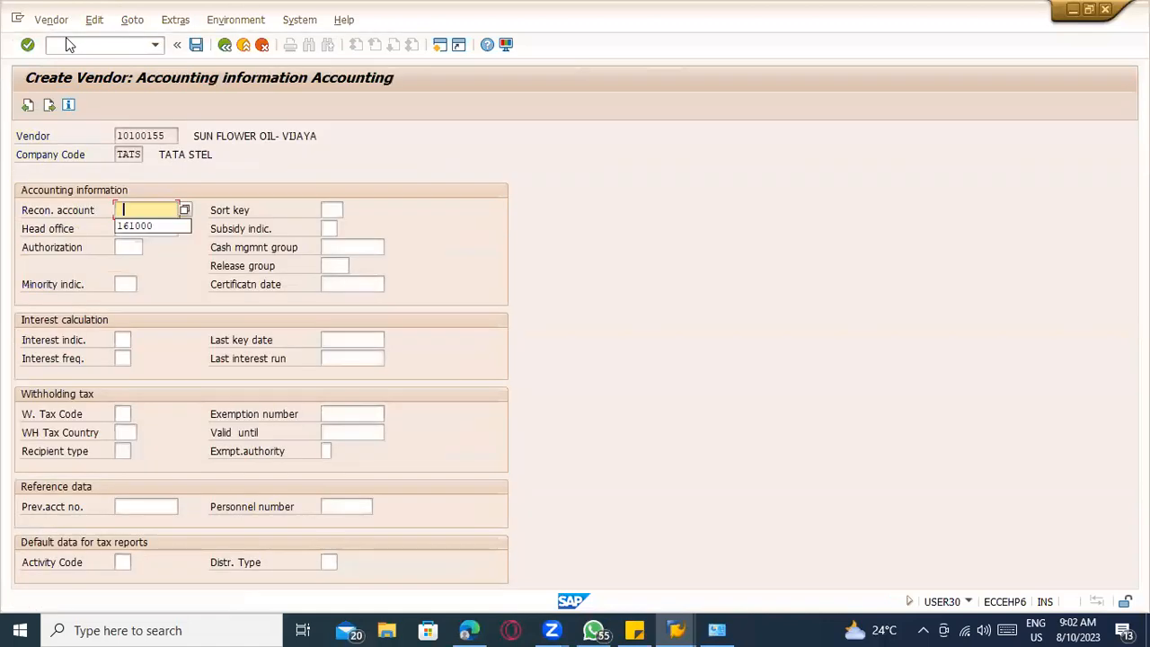
pyautogui.press('Down')
pyautogui.press('Return')
pyautogui.press('Tab')
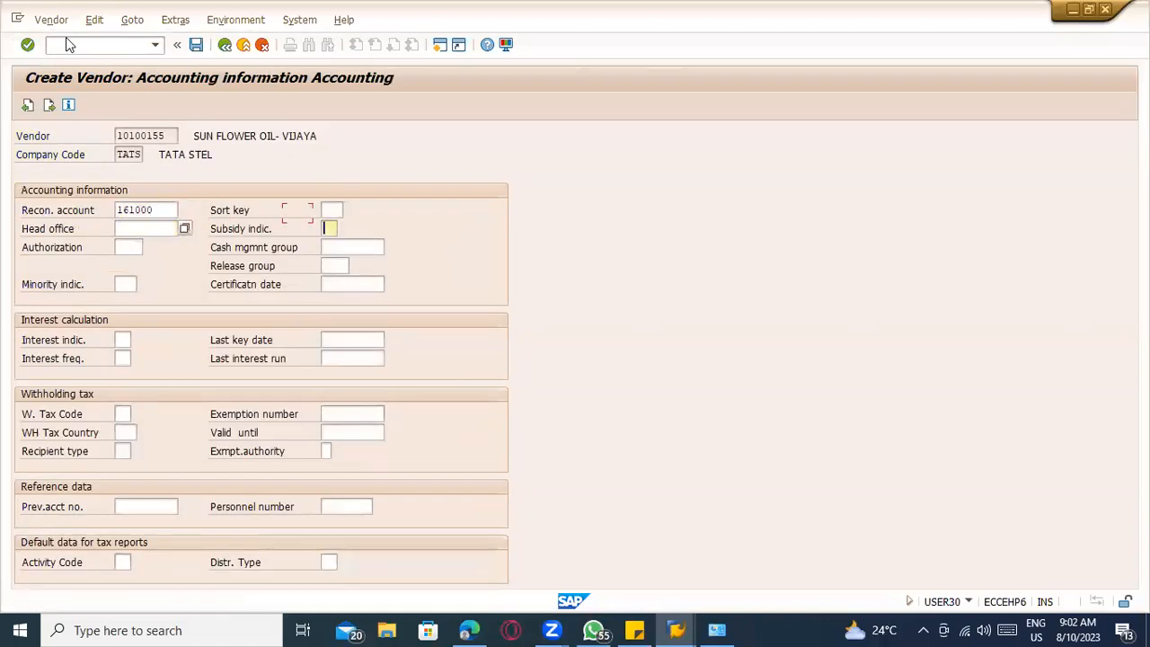
pyautogui.press('Down')
pyautogui.press('Return')
pyautogui.press('Return')
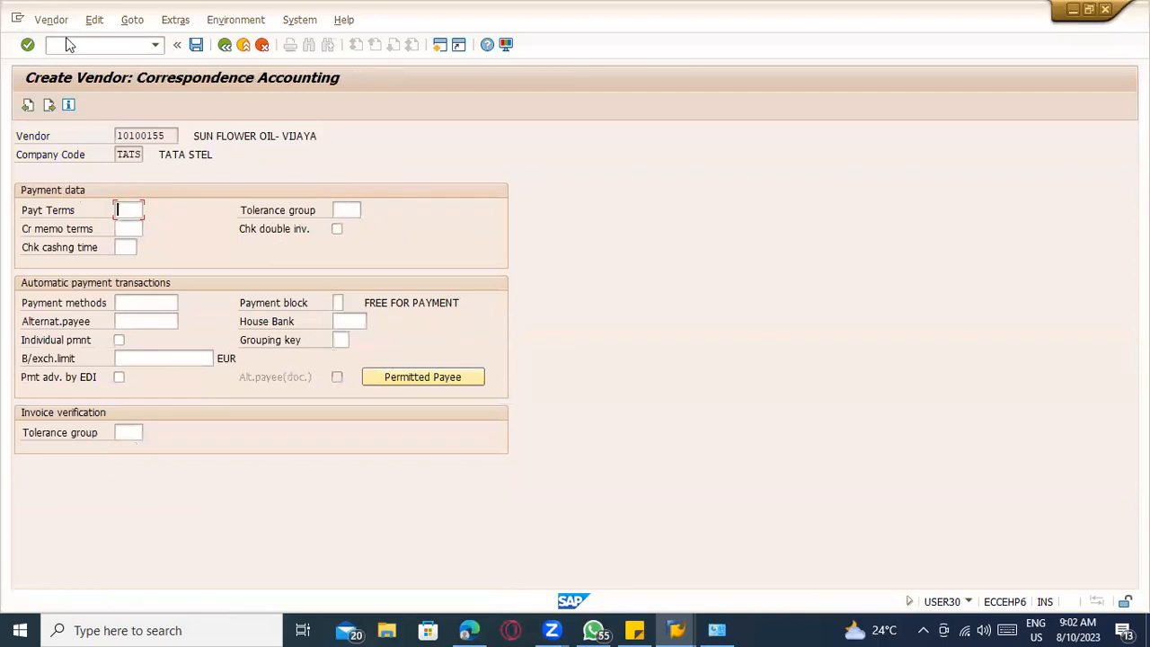
pyautogui.press('Return')
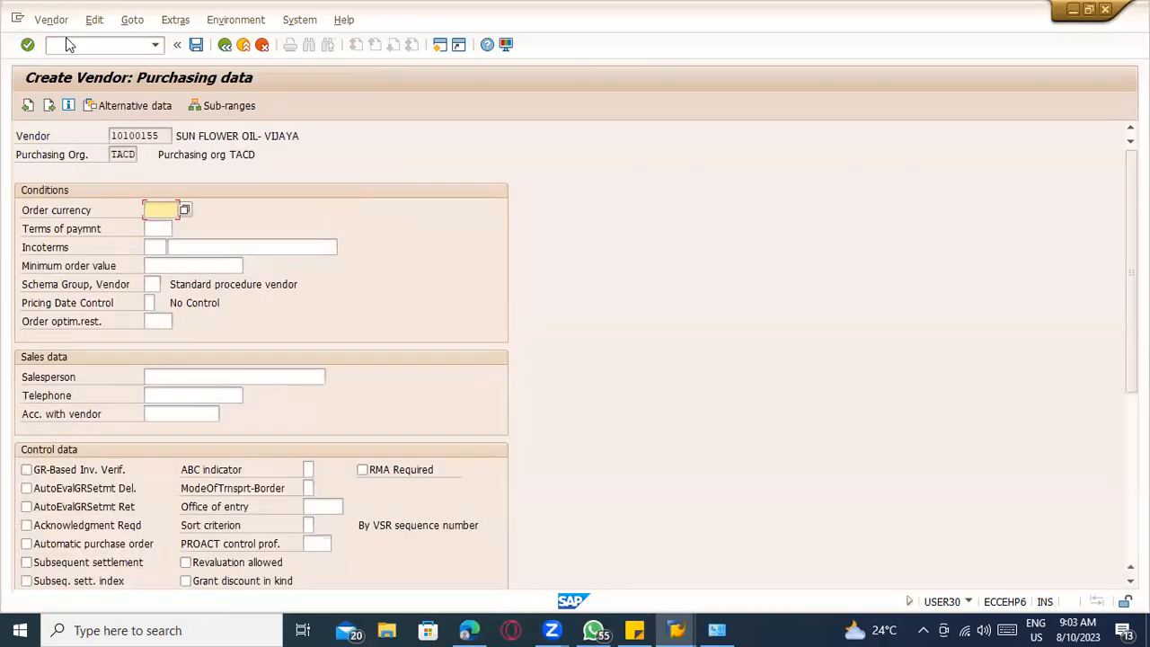
# - Set the vendor's order currency to EUR, terms of payment to 0001 and vendor schema group to 01
pyautogui.write('EUR')
pyautogui.press('Tab')
pyautogui.write('0001')
pyautogui.press('Tab')
pyautogui.press('Tab')
pyautogui.press('Tab')
pyautogui.press('Tab')
pyautogui.press('Tab')
pyautogui.hotkey('shift', 'Tab')
pyautogui.write('01')
pyautogui.press('Return')
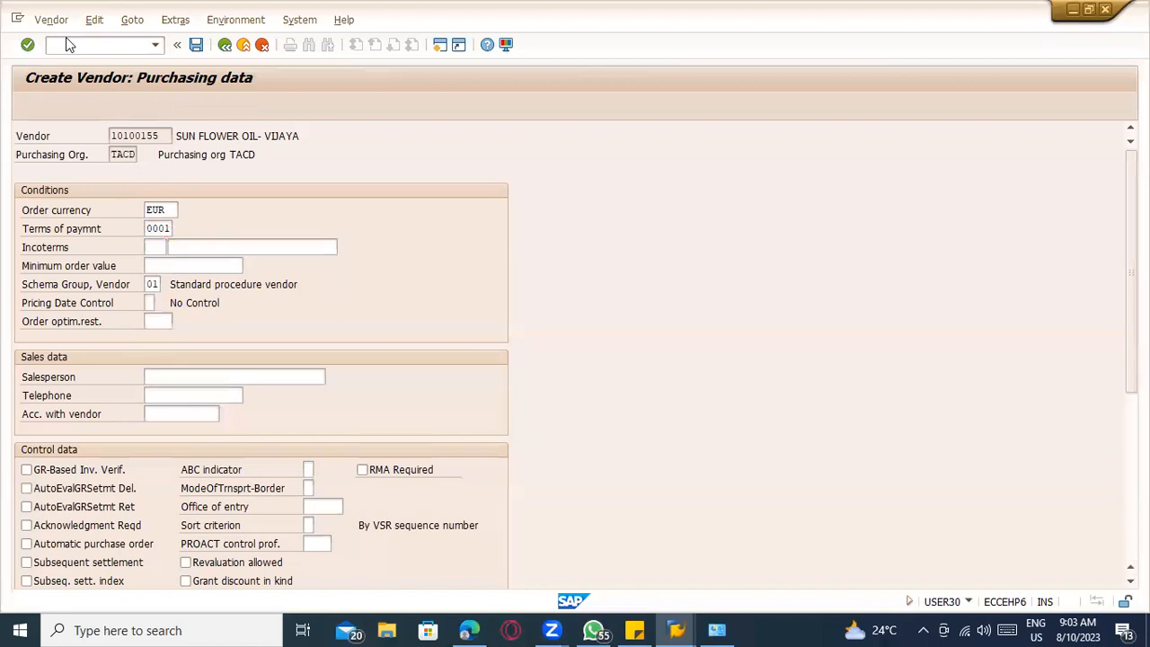
# - Accept the vendor's purchasing data and partner functions, and save the vendor for TATS and TACD
pyautogui.press('Return')
pyautogui.press('Return')
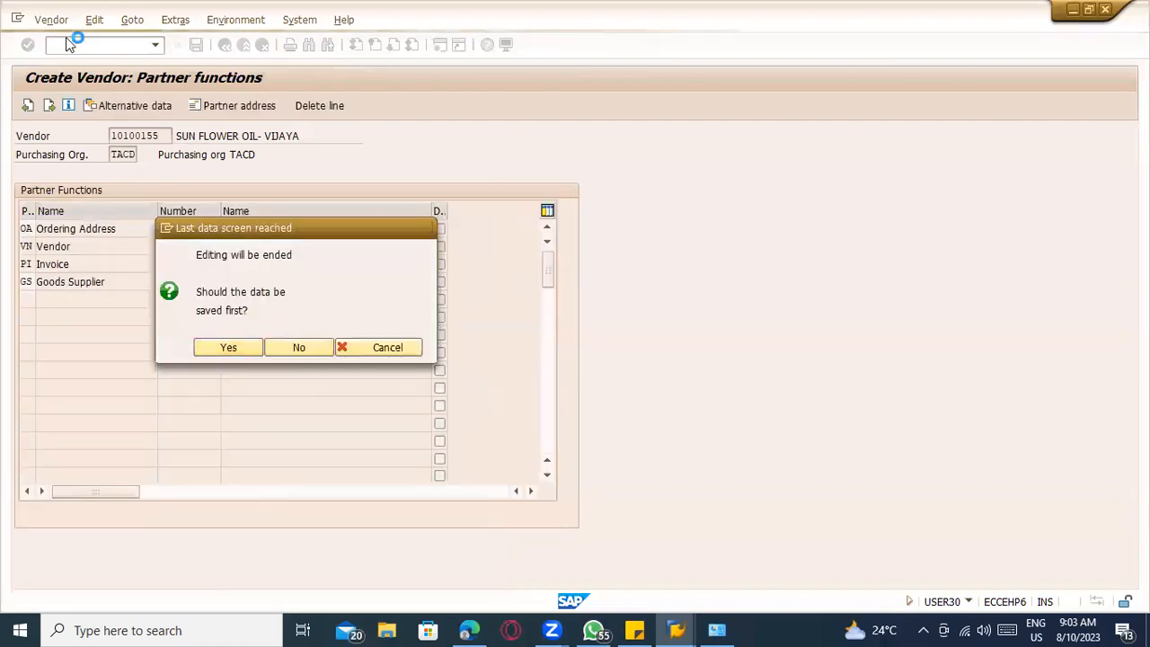
pyautogui.press('Return')
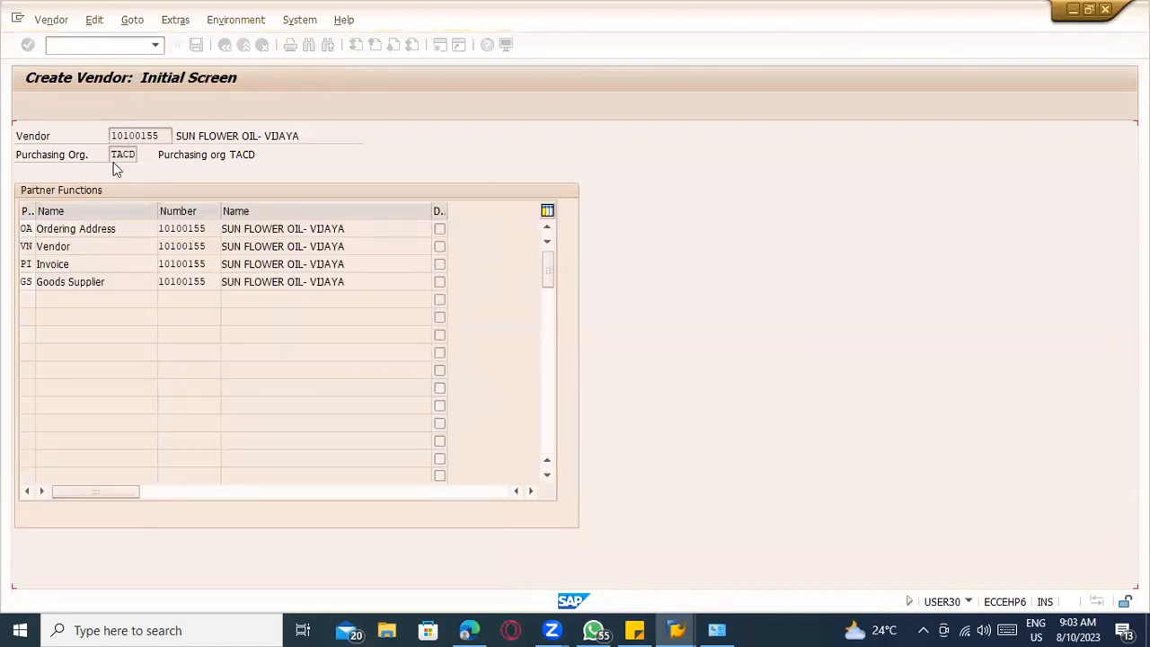
# - Return to transaction ME11 to create the purchasing info record
pyautogui.click(167, 210)
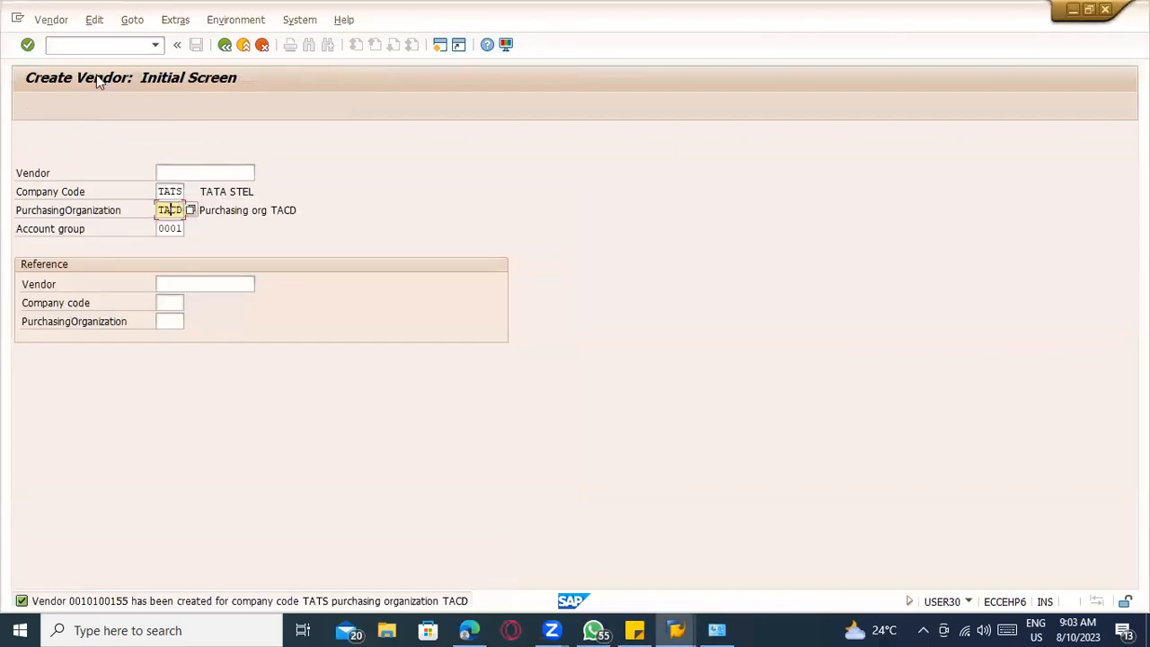
pyautogui.click(84, 47)
pyautogui.write('/nme11')
pyautogui.press('Return')
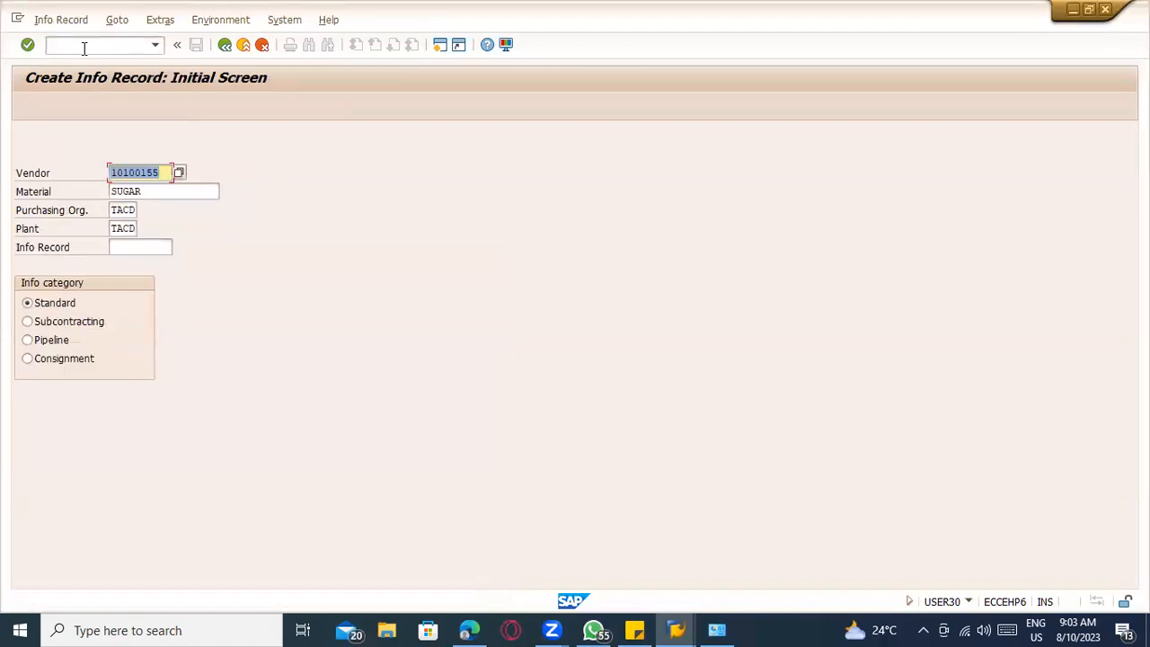
# - Choose the Subcontracting category for the SUGAR info record in TACD and accept the general data to reach Purch. Organization Data 1
pyautogui.press('Tab')
pyautogui.press('Tab')
pyautogui.press('Tab')
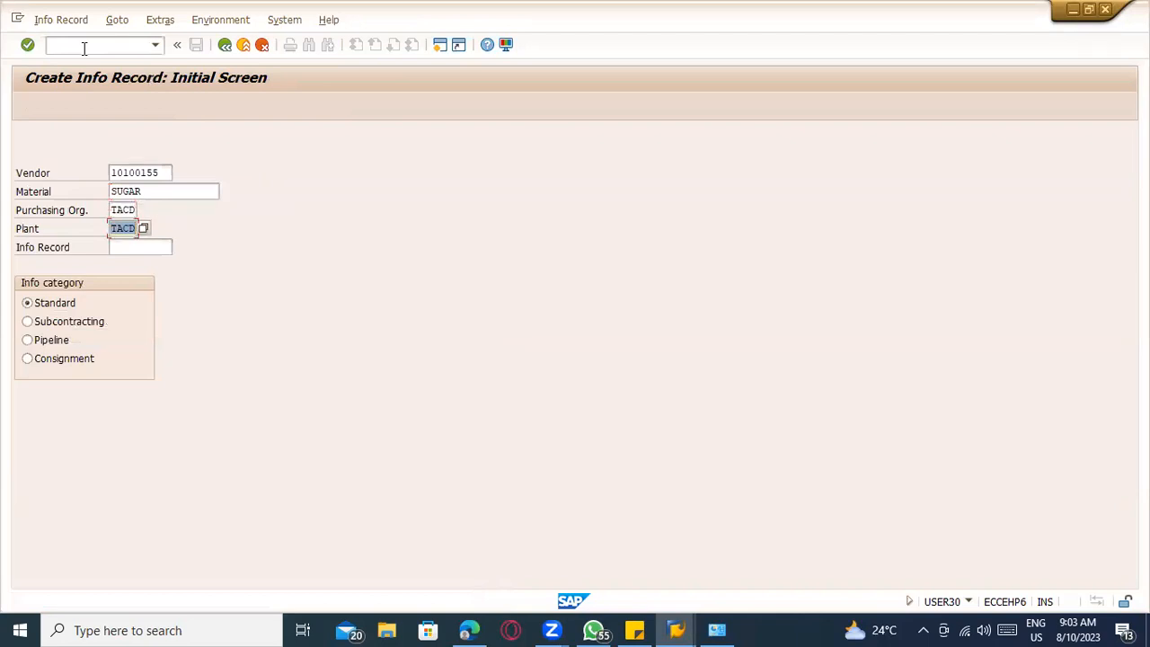
pyautogui.hotkey('shift', 'Tab')
pyautogui.hotkey('shift', 'Tab')
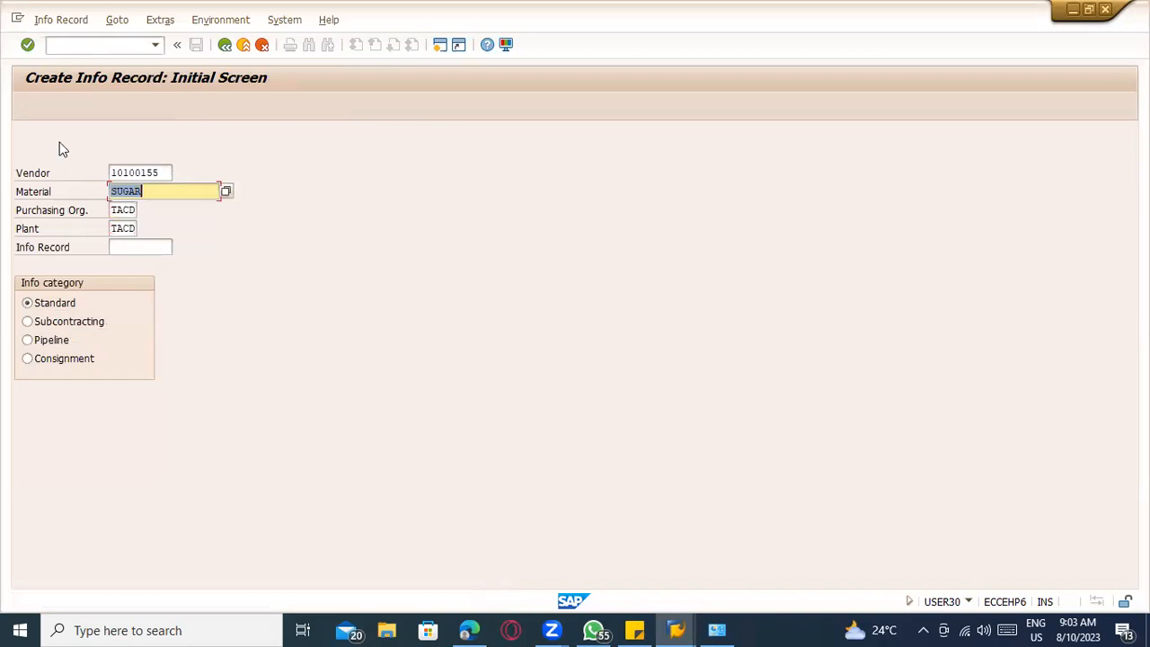
pyautogui.click(28, 322)
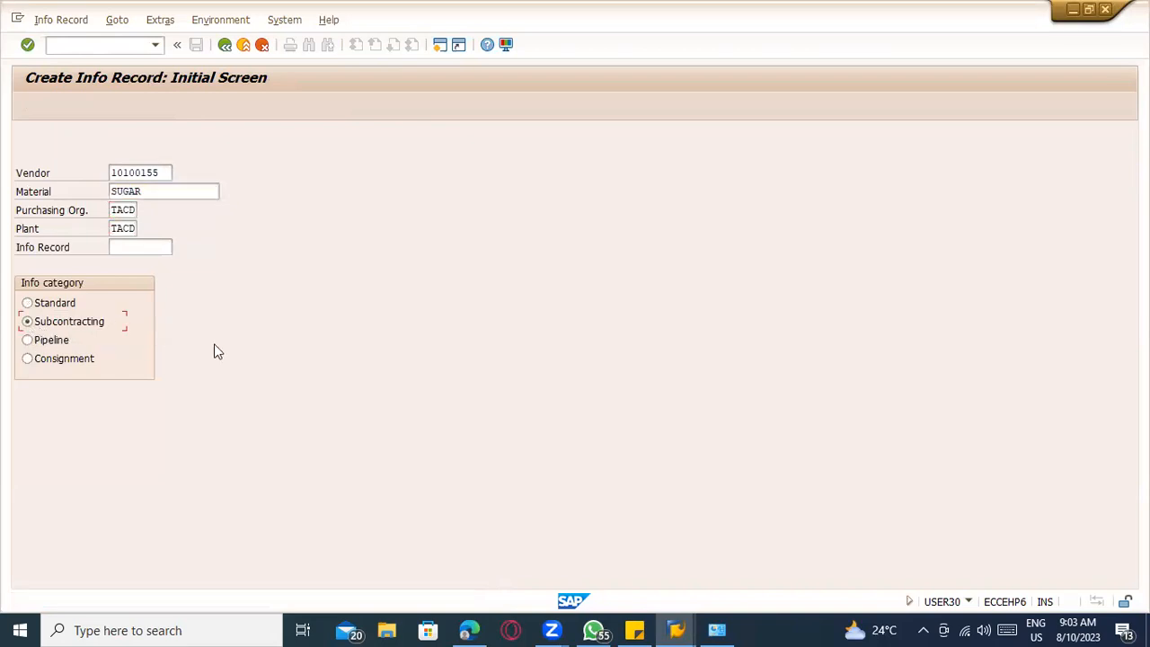
pyautogui.press('Return')
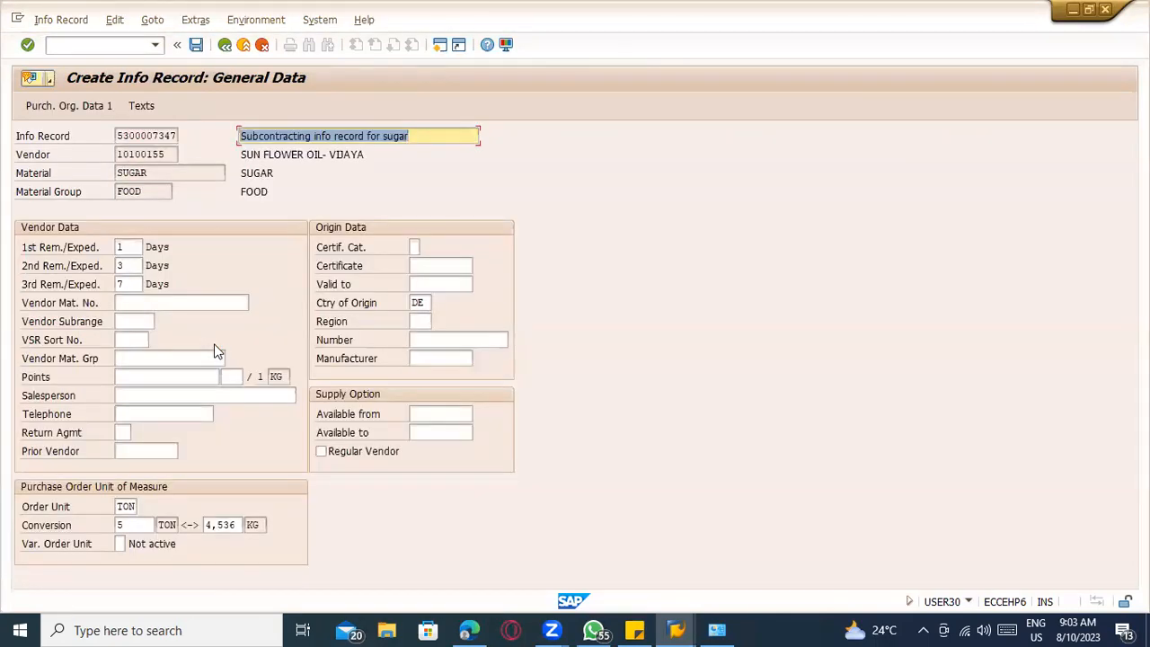
pyautogui.press('Return')
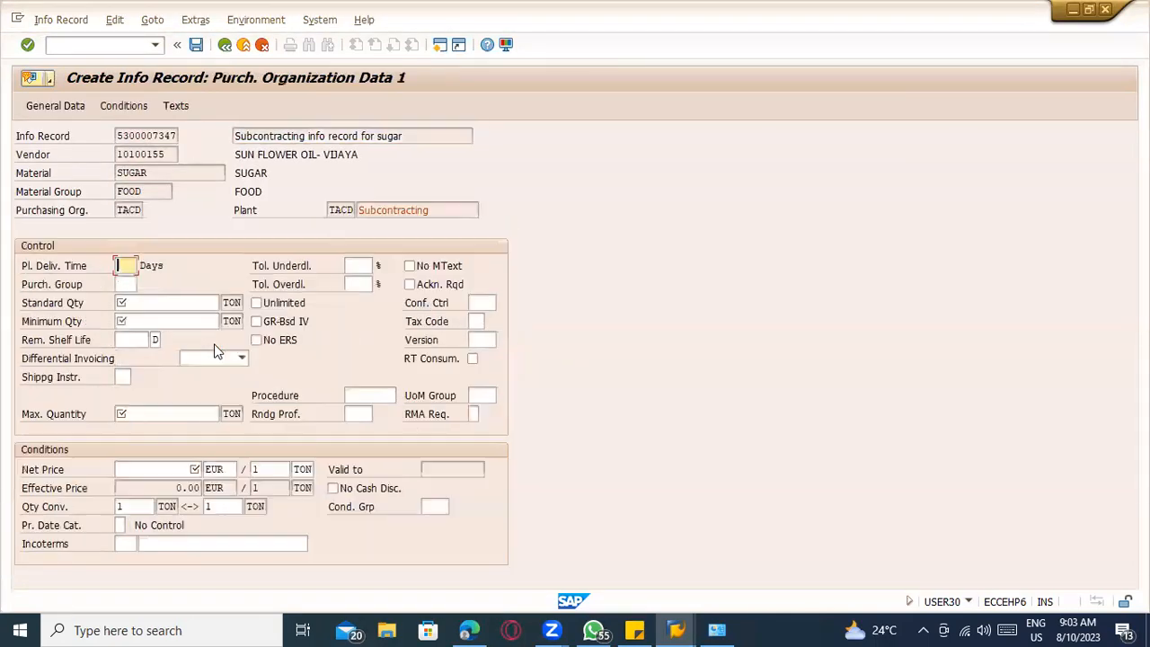
# - Set the info record's planned delivery time to 10 days and standard quantity to 10000 TON
pyautogui.write('10')
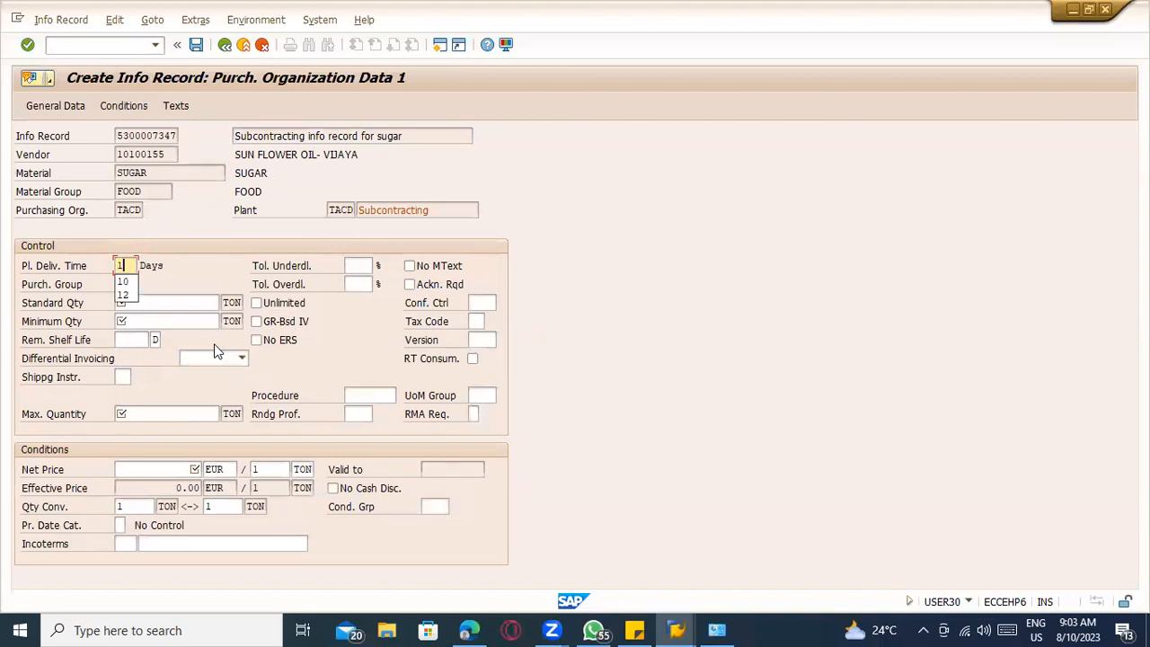
pyautogui.press('Tab')
pyautogui.press('Tab')
pyautogui.press('Tab')
pyautogui.press('Tab')
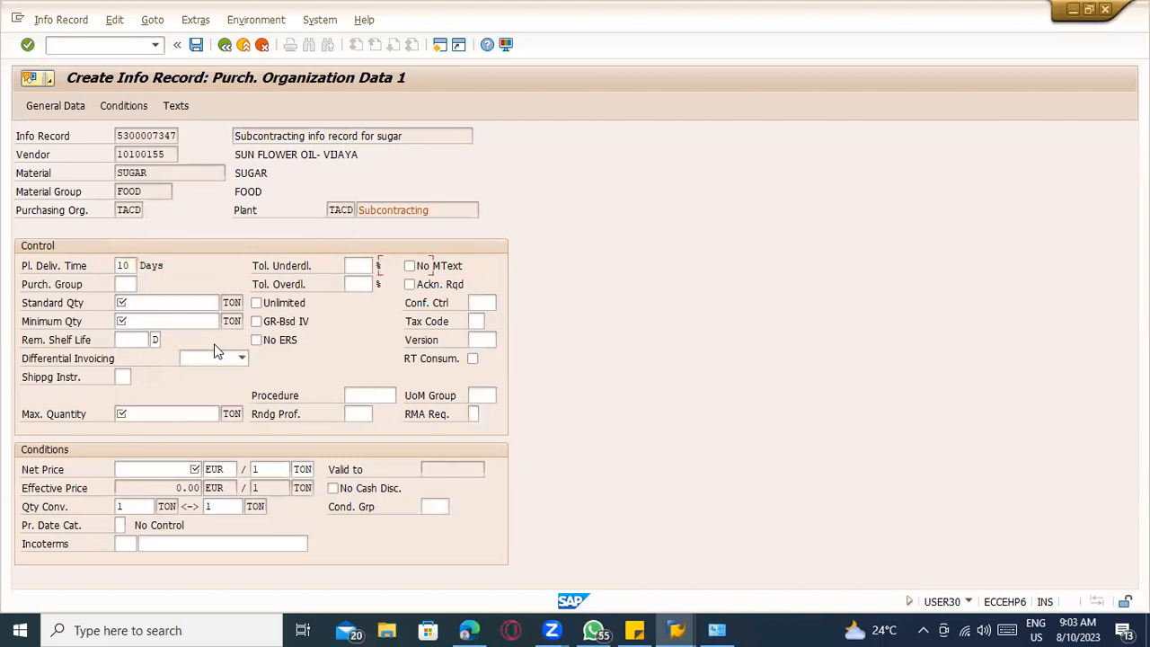
pyautogui.write('10')
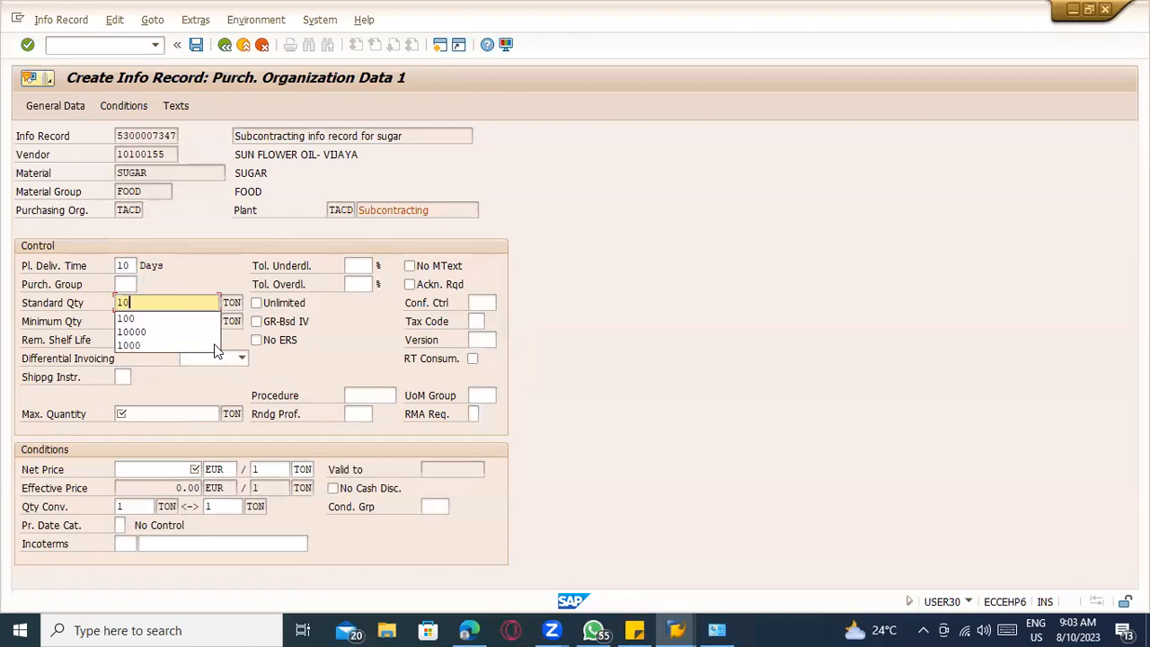
pyautogui.write('000')
# - Set the info record's minimum quantity to 1000 TON and maximum quantity to 1000000 TON
pyautogui.press('Tab')
pyautogui.press('Tab')
pyautogui.press('Tab')
pyautogui.write('1000')
pyautogui.press('Tab')
pyautogui.press('Tab')
pyautogui.press('Tab')
pyautogui.press('Tab')
pyautogui.press('Tab')
pyautogui.press('Tab')
pyautogui.press('Tab')
pyautogui.press('Tab')
pyautogui.write('1000000')
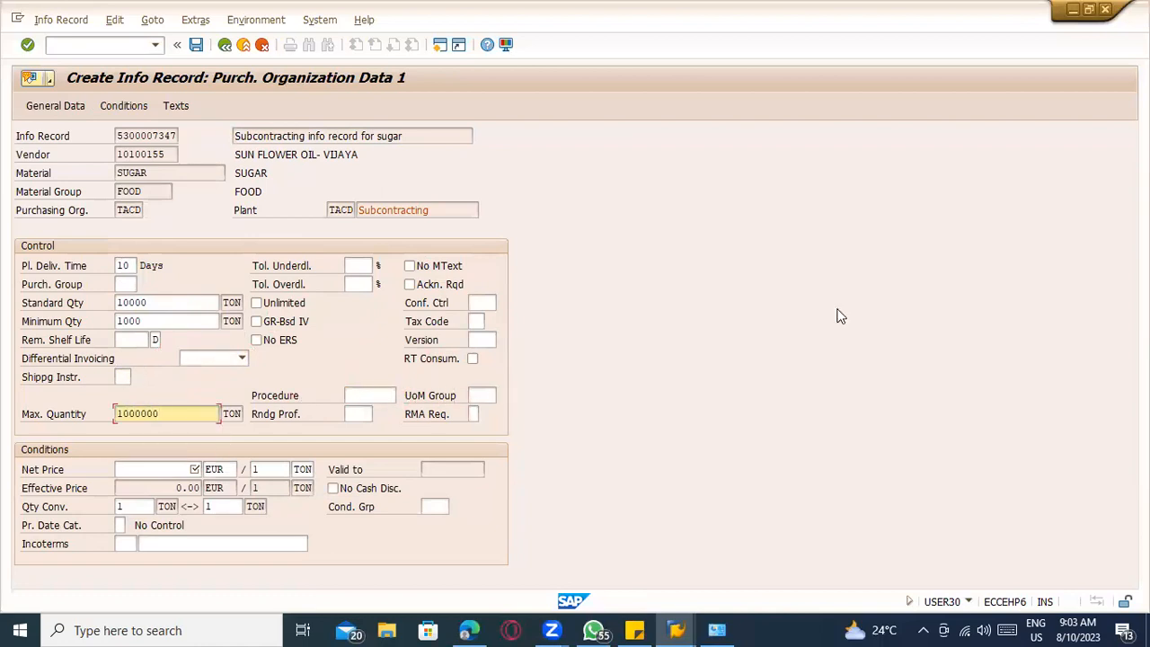
# - Enter tax code 0I and assign SUGAR production version 001, valid from 10.08.2023, to the info record
pyautogui.click(478, 322)
pyautogui.write('0I')
pyautogui.click(486, 339)
pyautogui.click(502, 341)
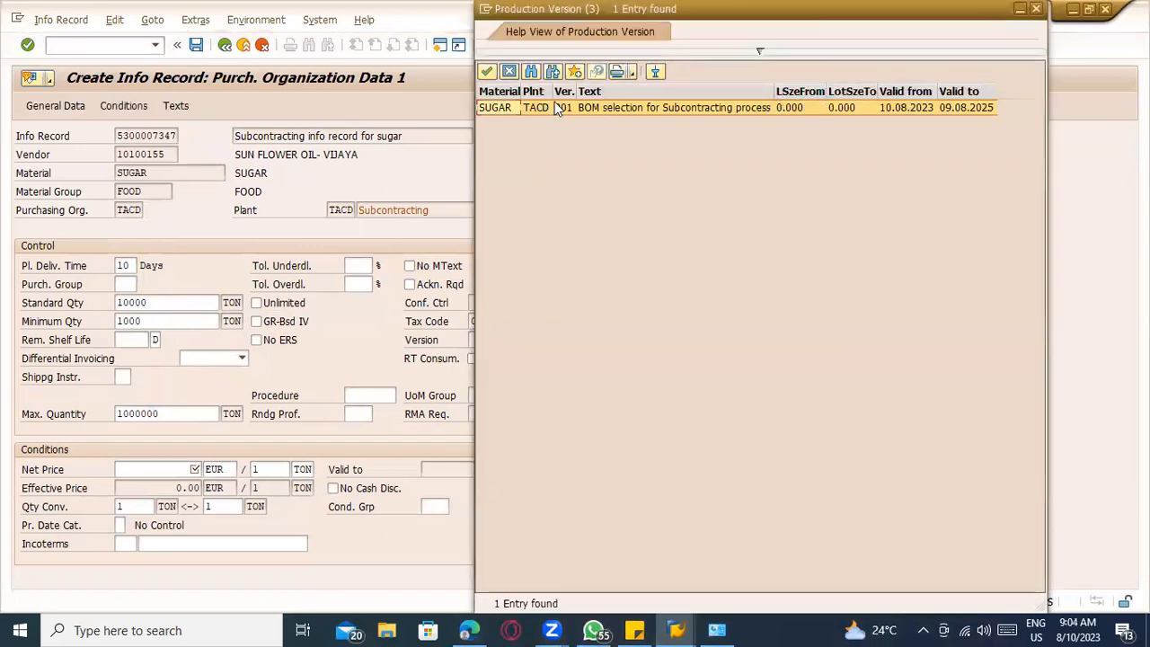
pyautogui.doubleClick(554, 109)
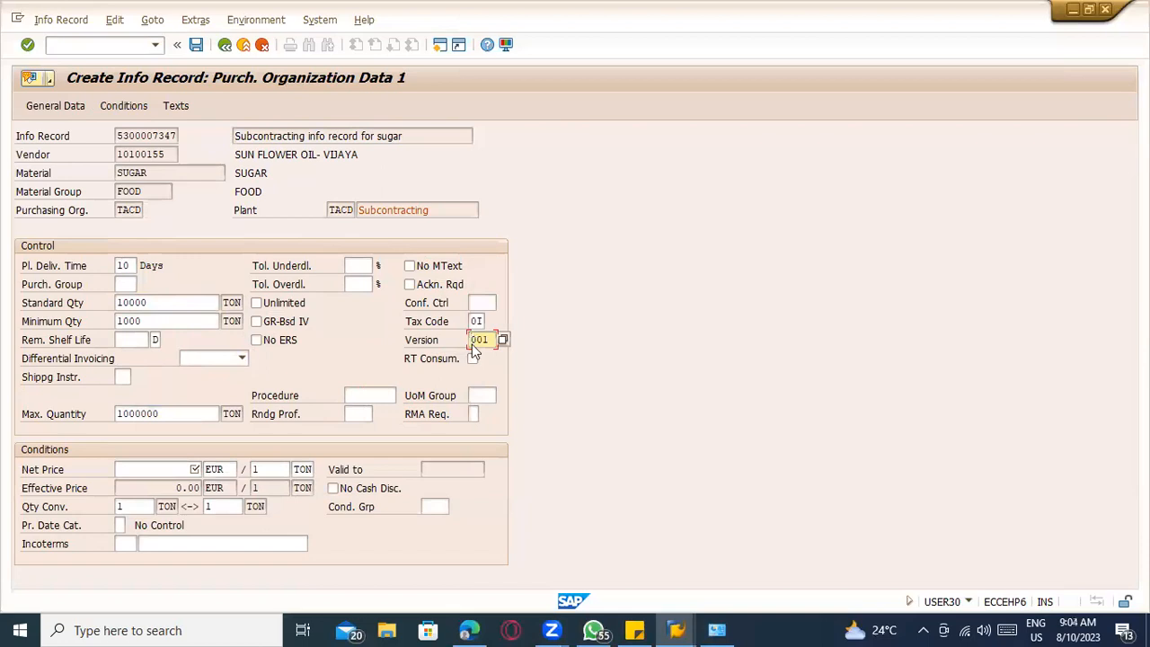
# - Set the net price to 1 EUR per TON and the purchasing group to 000, and continue to Purch. Organization Data 2
pyautogui.press('Return')
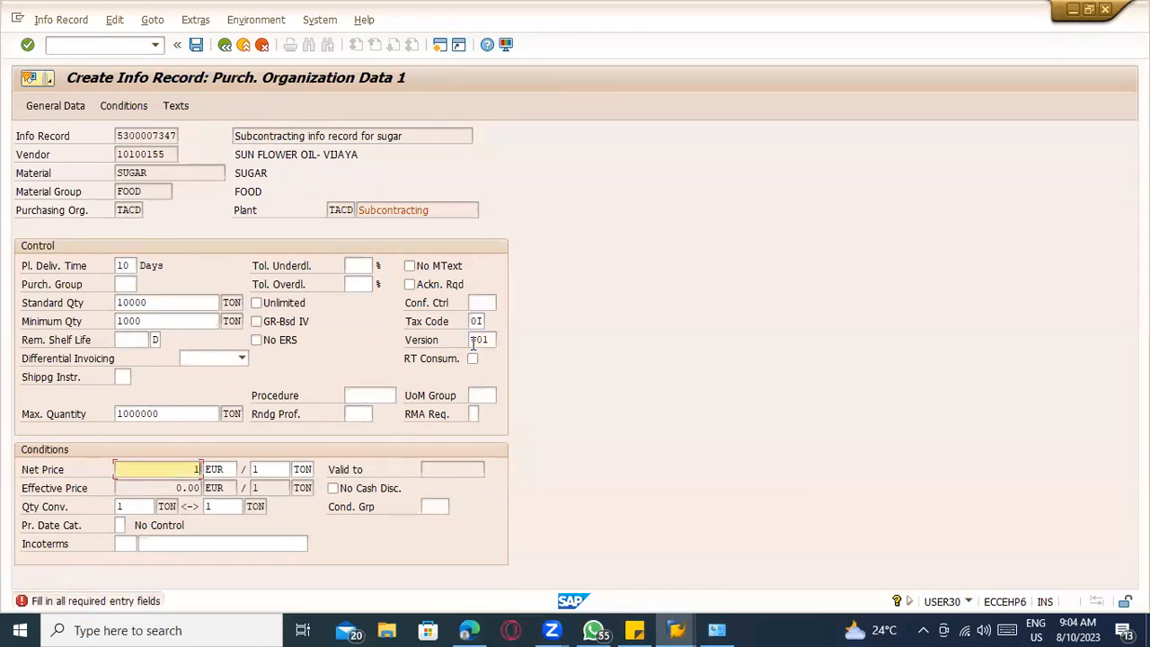
pyautogui.press('Return')
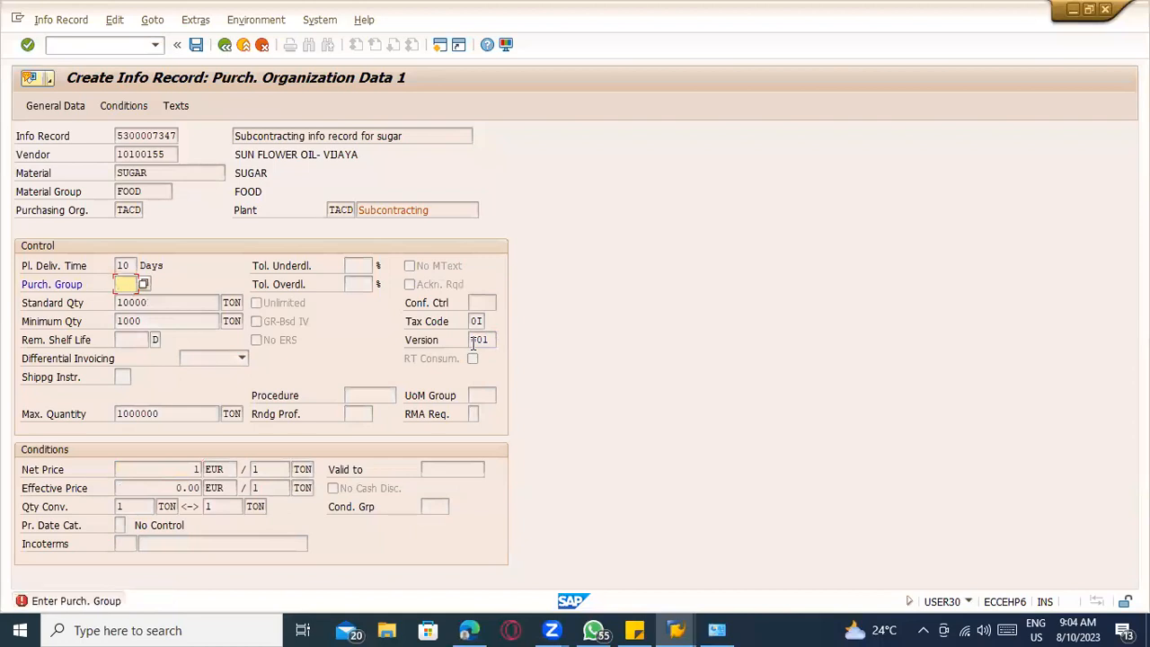
pyautogui.write('000')
pyautogui.press('Return')
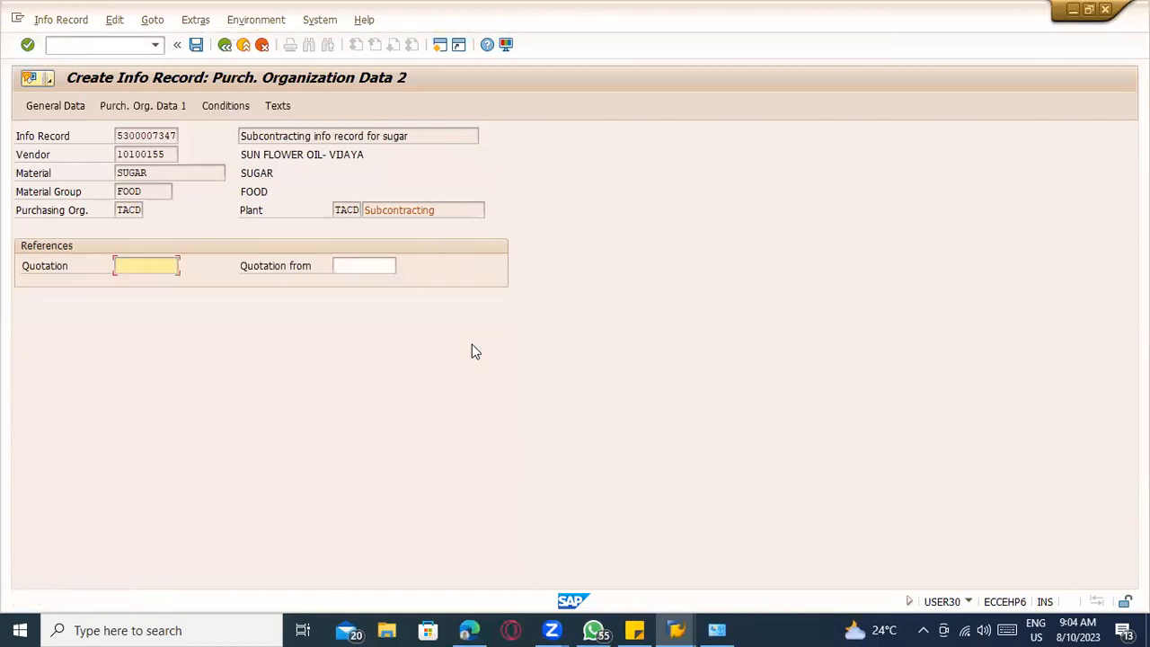
# - Save the subcontracting info record for SUGAR and open purchase order creation
pyautogui.press('Return')
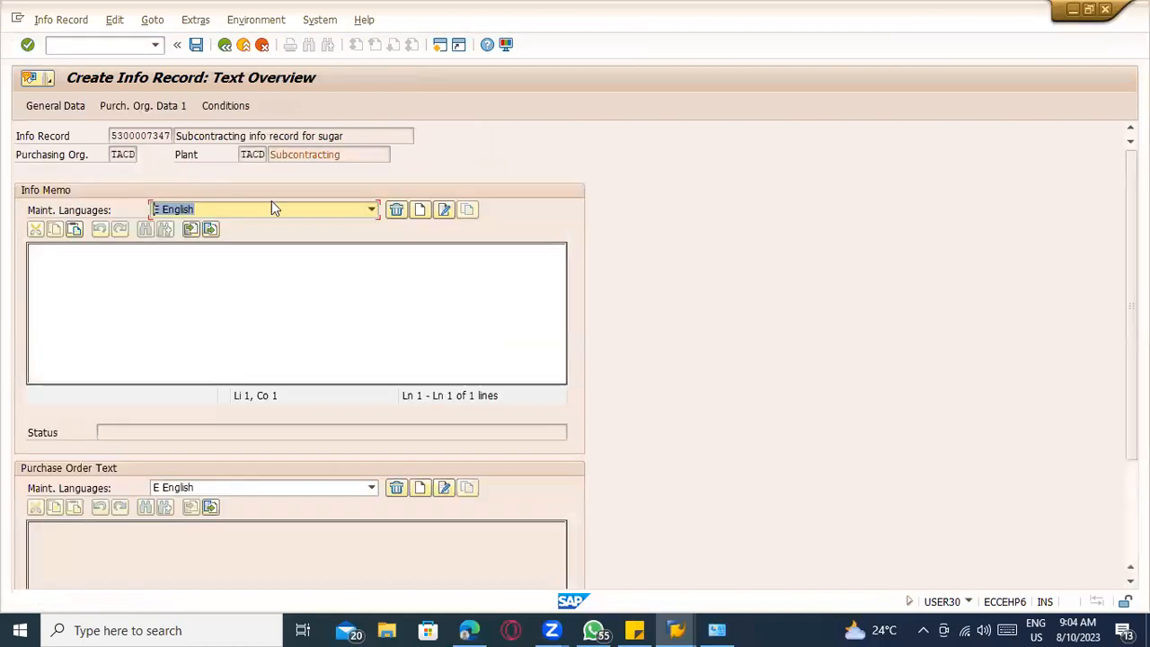
pyautogui.click(196, 45)
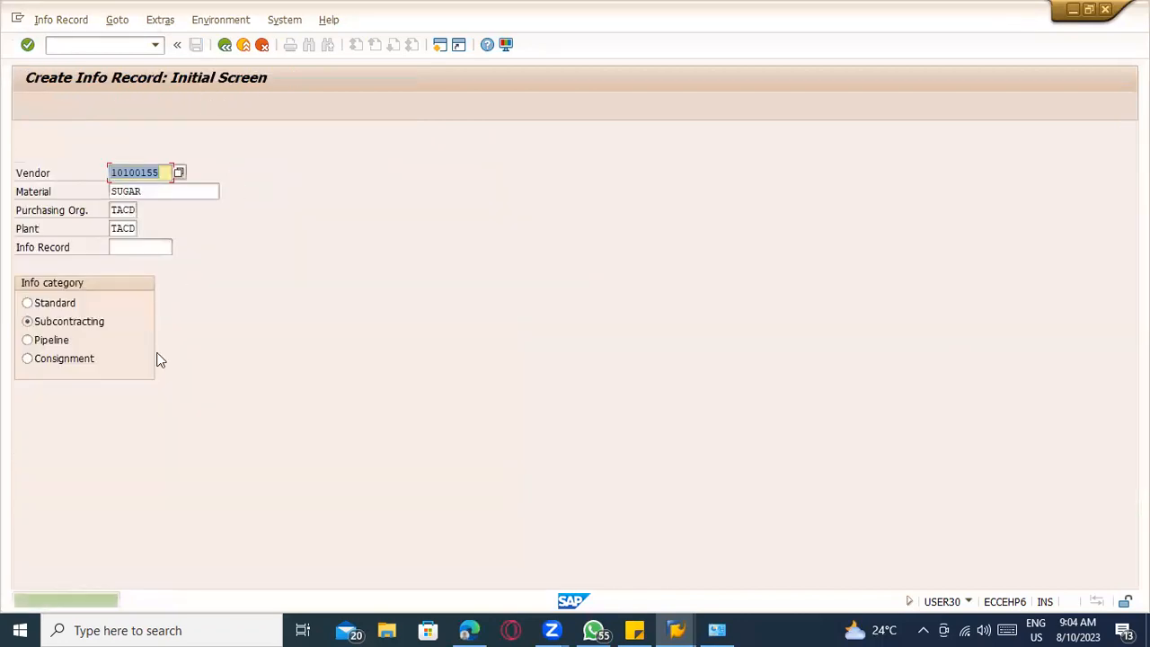
pyautogui.click(79, 45)
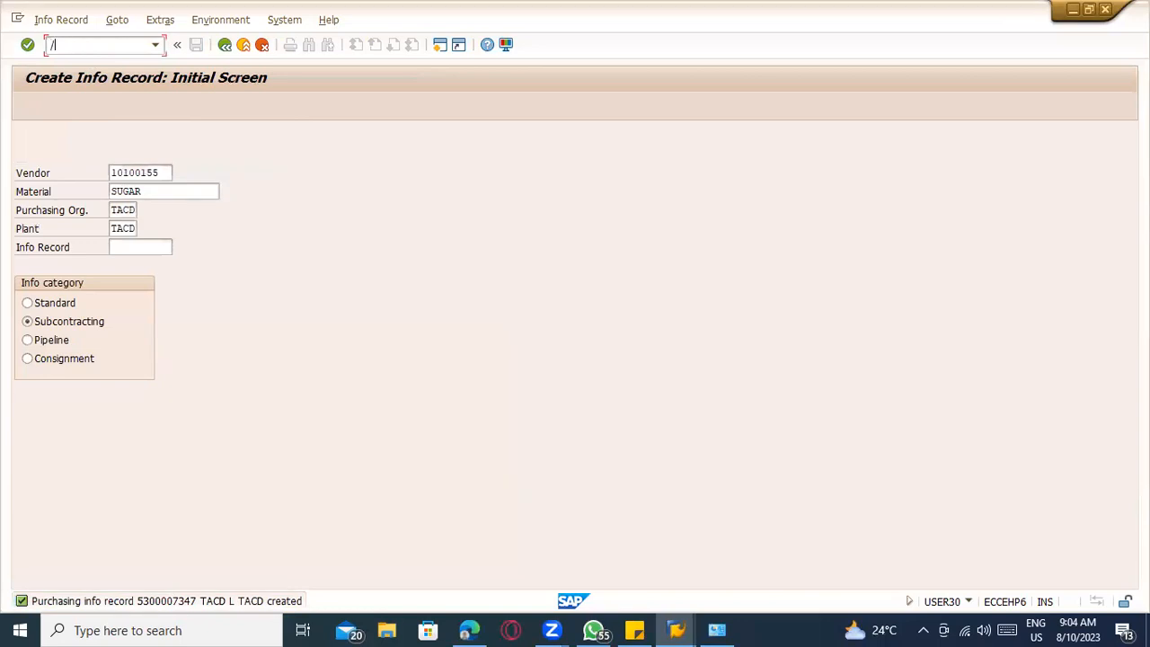
pyautogui.press('Return')
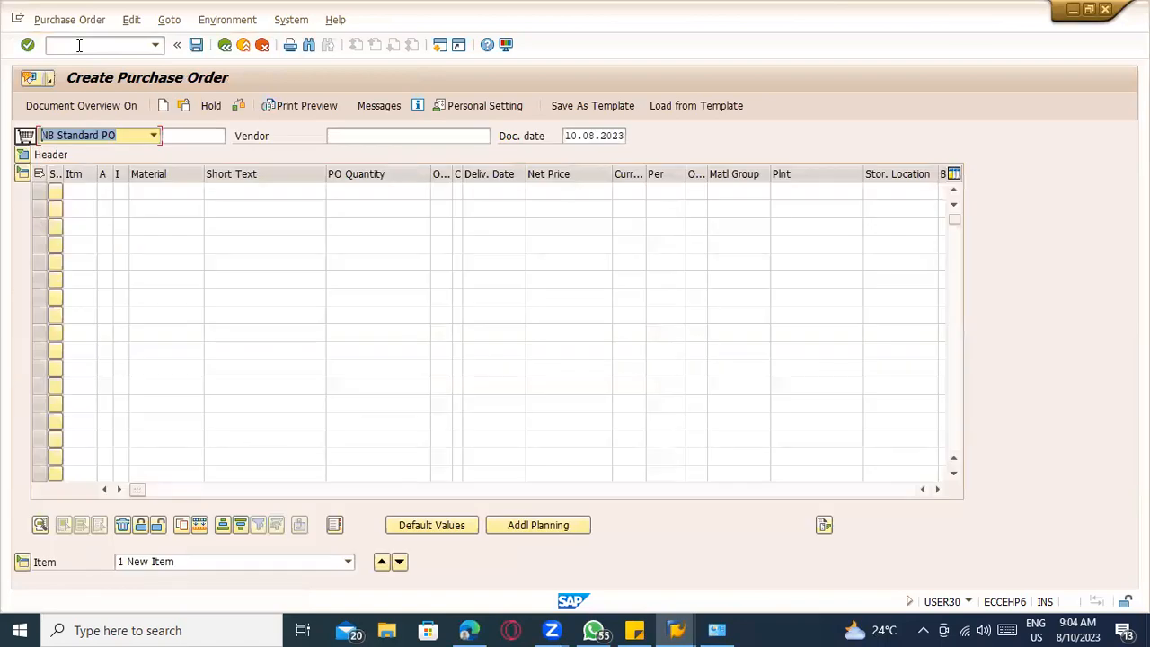
# - Enter the info record's vendor in the standard purchase order and set the first item's category to L (Subcontracting)
pyautogui.click(384, 137)
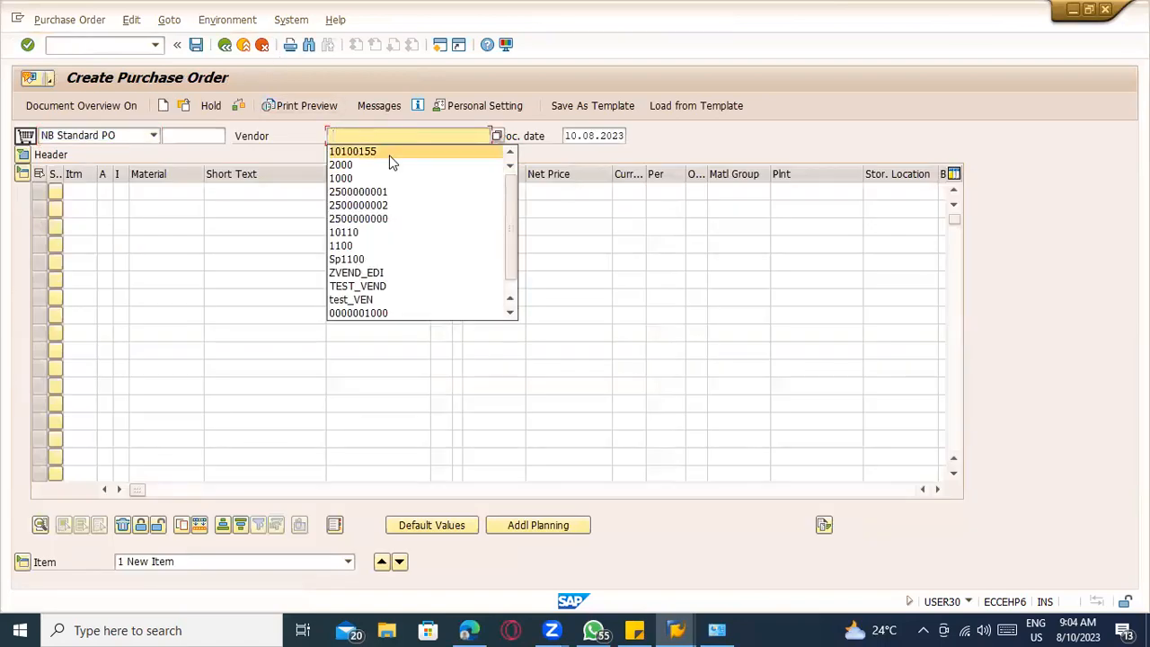
pyautogui.click(390, 152)
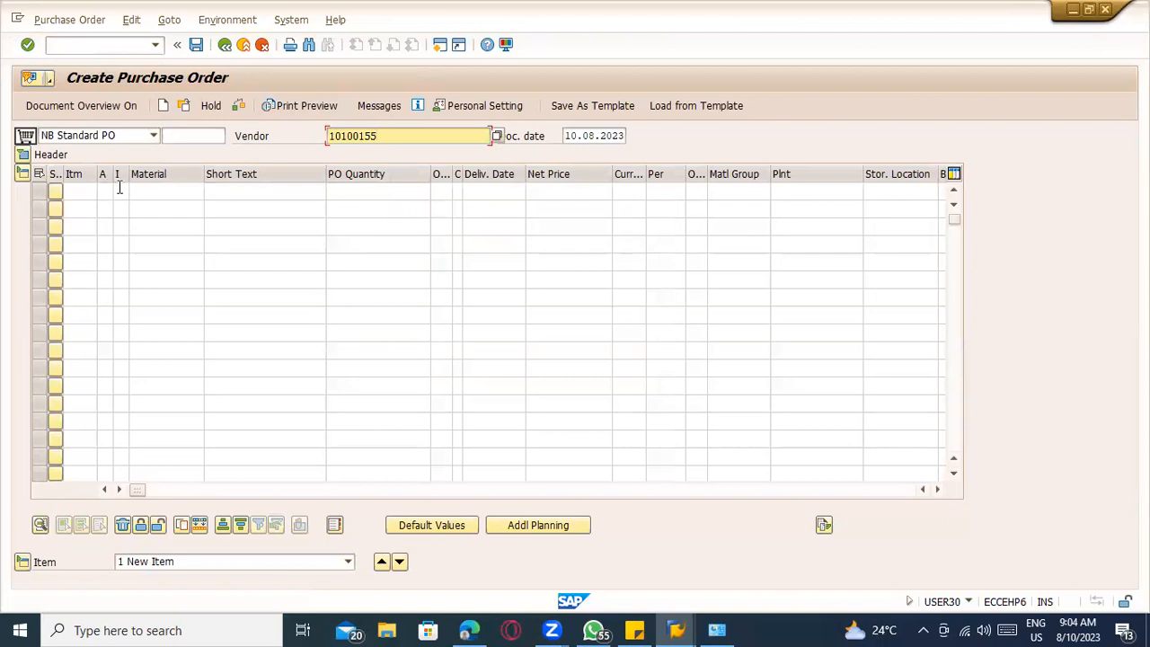
pyautogui.click(119, 189)
pyautogui.doubleClick(128, 176)
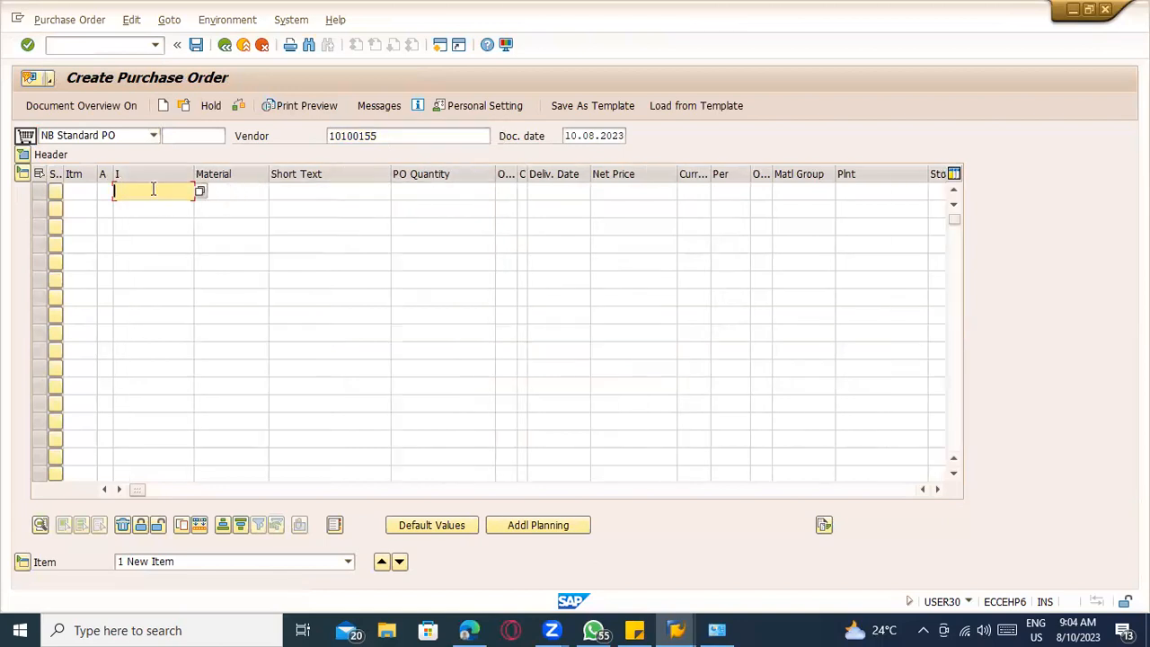
pyautogui.click(198, 190)
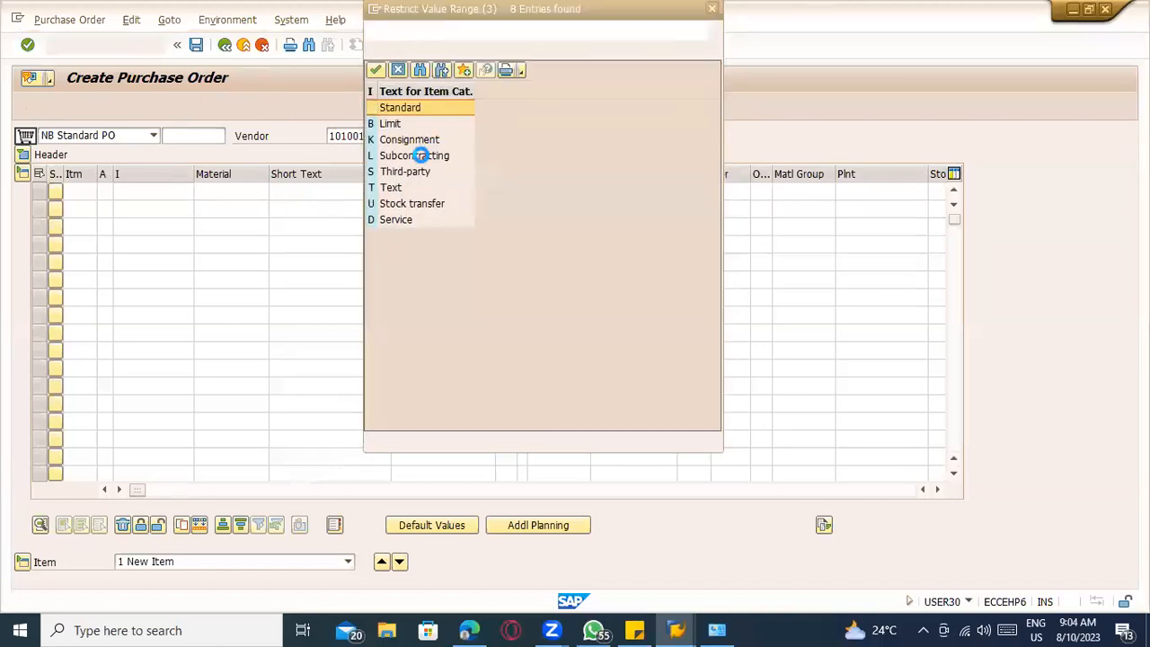
pyautogui.click(425, 158)
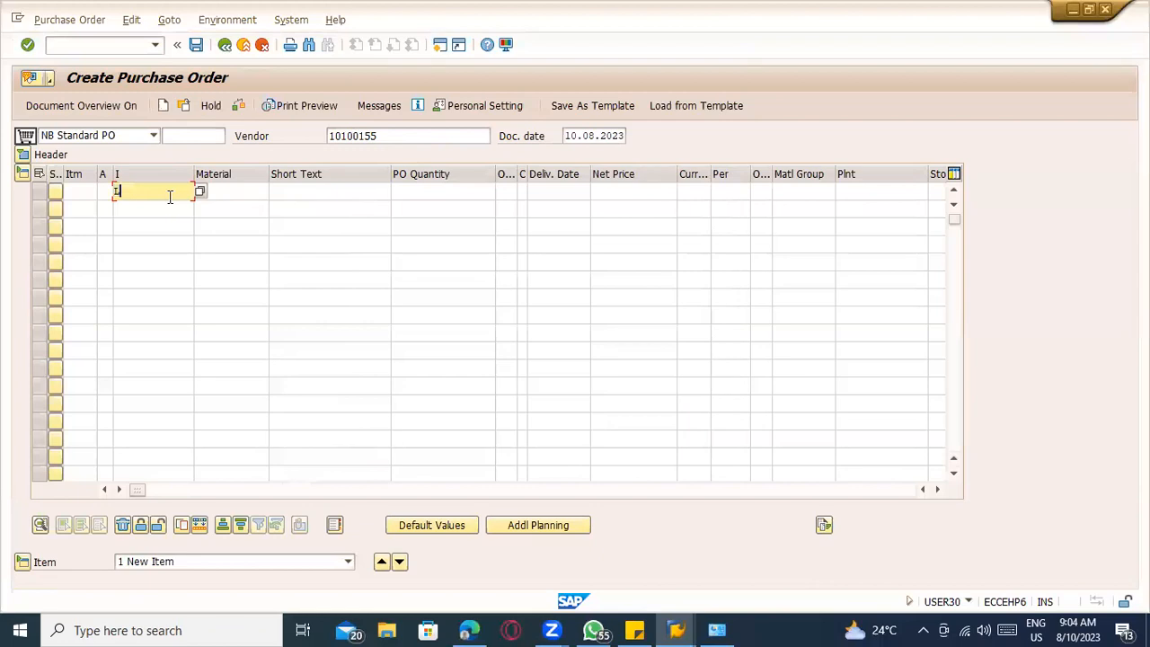
# - Enter material sugar with a PO quantity of 1 in the first item
pyautogui.press('Tab')
pyautogui.write('suga')
pyautogui.press('Tab')
pyautogui.press('Tab')
pyautogui.press('Tab')
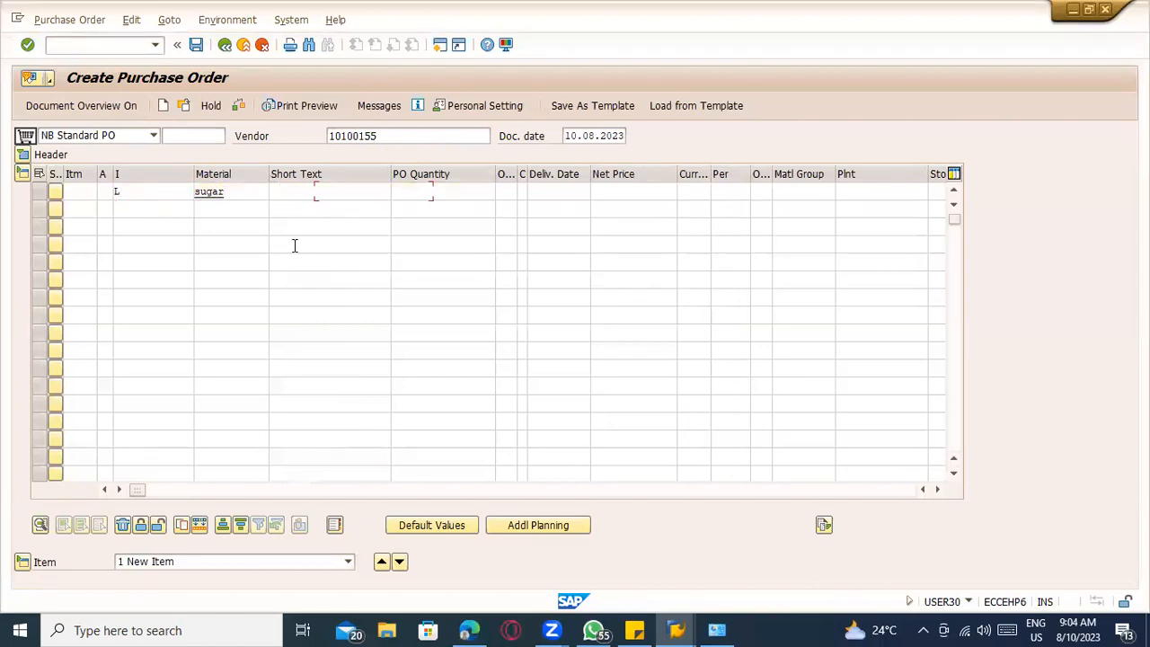
pyautogui.hotkey('shift', 'Tab')
pyautogui.hotkey('shift', 'Tab')
pyautogui.press('Tab')
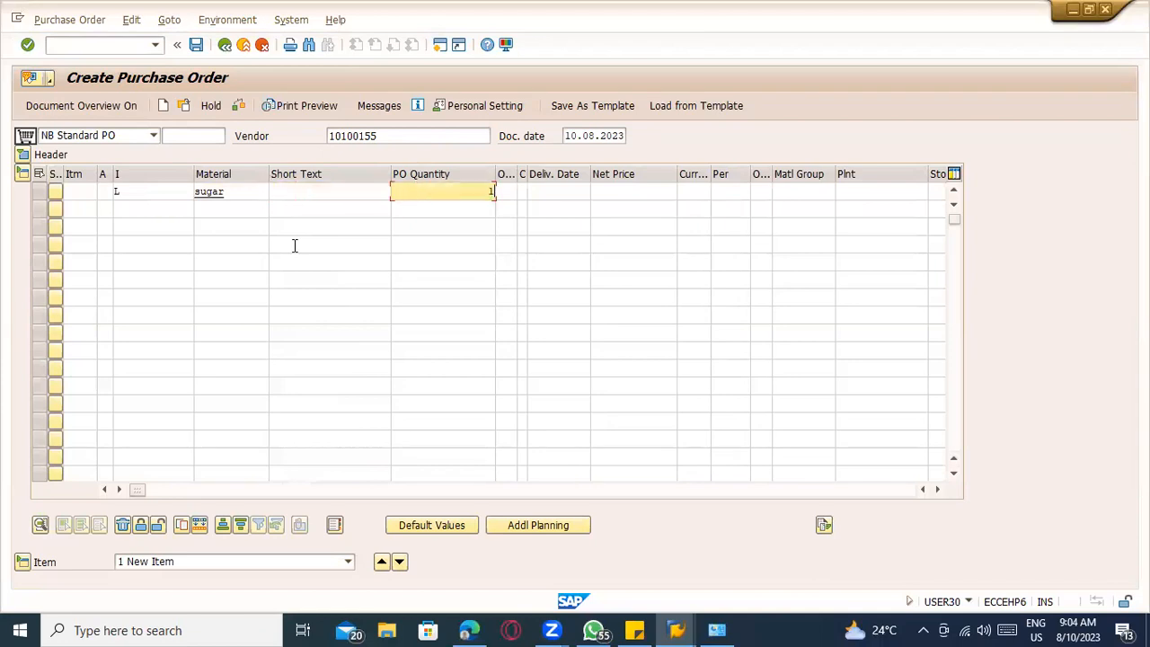
pyautogui.write('1')
# - Set the sugar item's plant to TACD and confirm the item data
pyautogui.press('Tab')
pyautogui.press('Tab')
pyautogui.press('Tab')
pyautogui.press('Tab')
pyautogui.press('Tab')
pyautogui.press('Tab')
pyautogui.press('Tab')
pyautogui.press('Tab')
pyautogui.press('Tab')
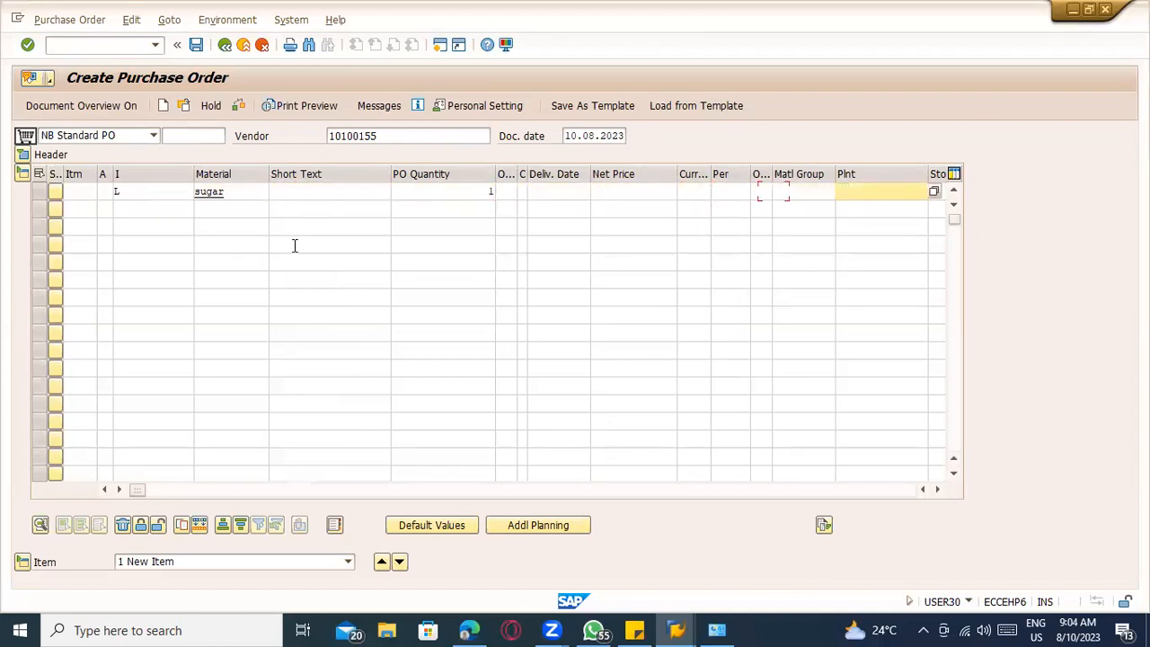
pyautogui.write('TACD')
pyautogui.press('Return')
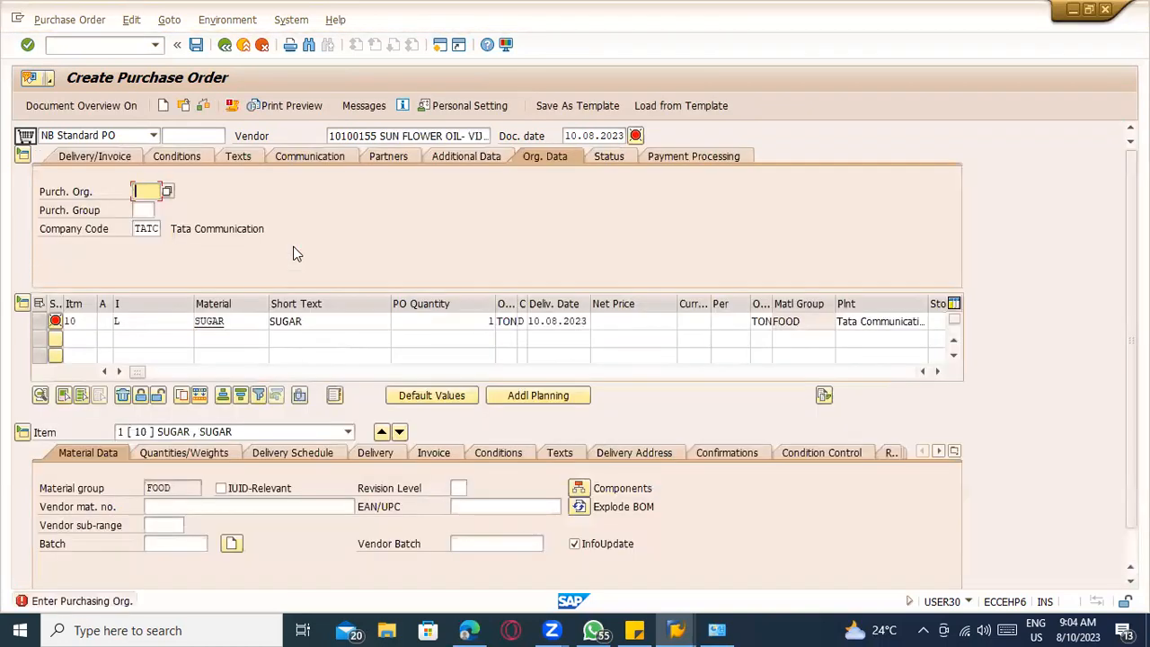
# - Set the order's purchasing organization to TACD and purchasing group to 000, then acknowledge the quantity message
pyautogui.click(144, 192)
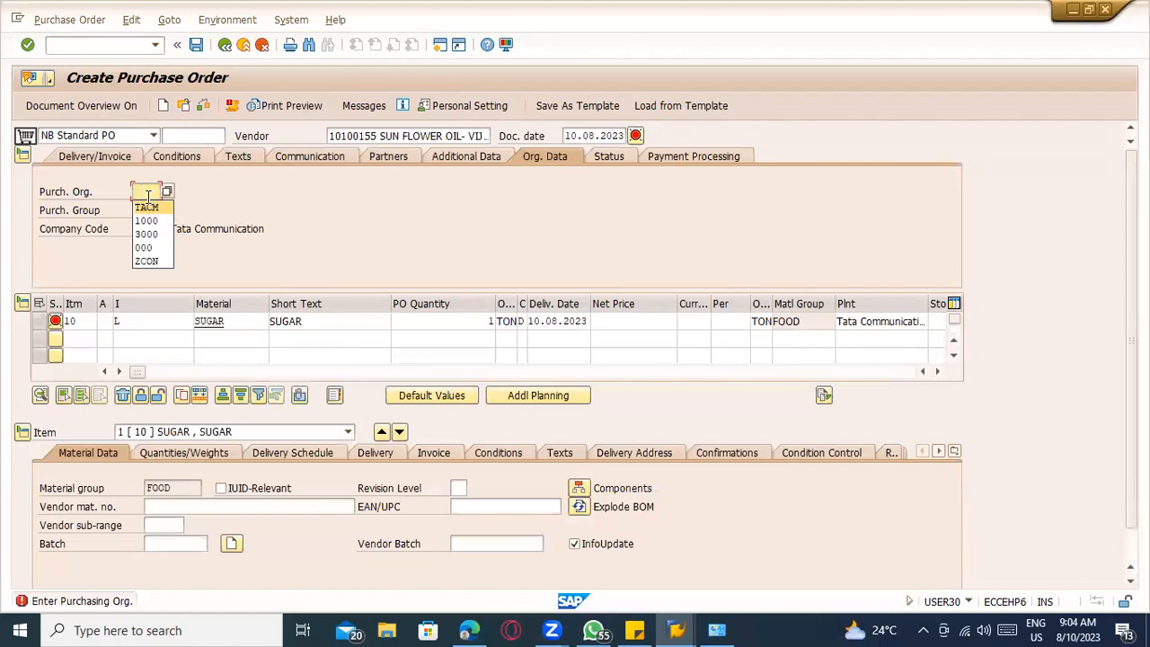
pyautogui.click(148, 195)
pyautogui.write('TACD')
pyautogui.press('Tab')
pyautogui.write('000')
pyautogui.press('Return')
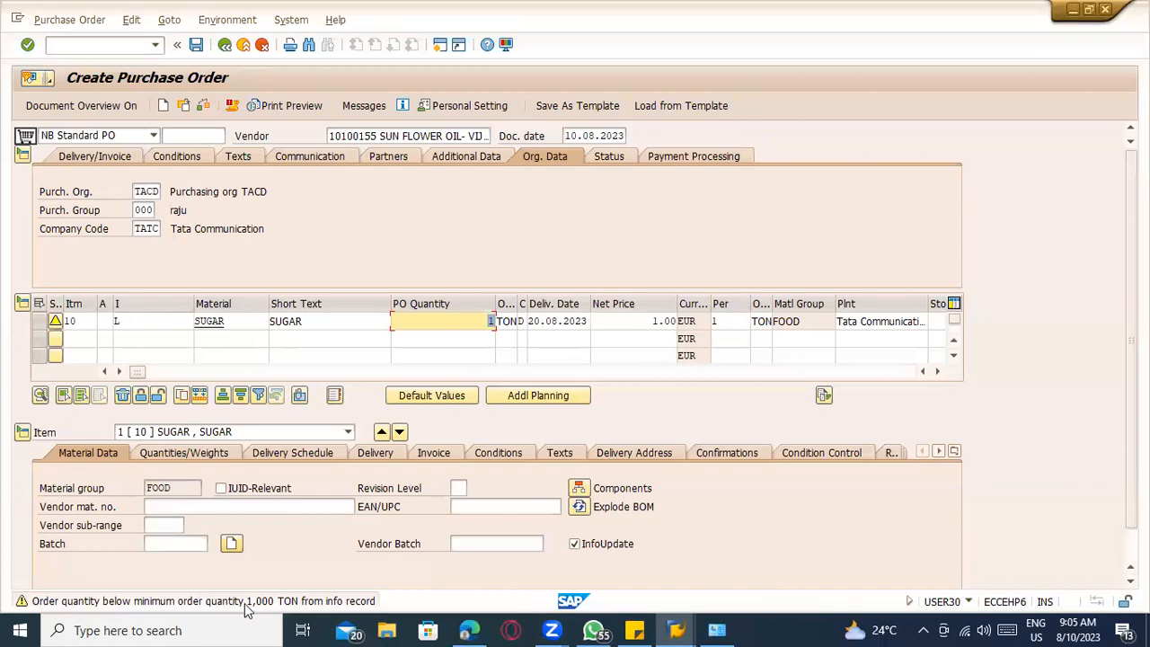
pyautogui.click(43, 603)
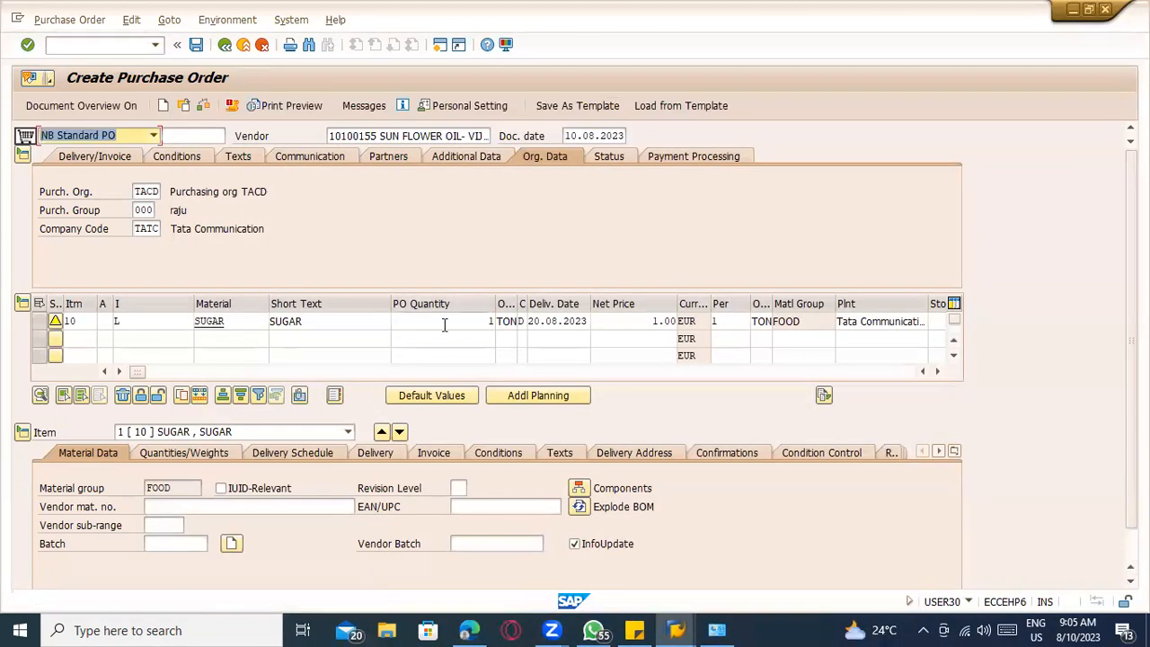
# - Check the purchase order and review the messages for item 10
pyautogui.click(444, 325)
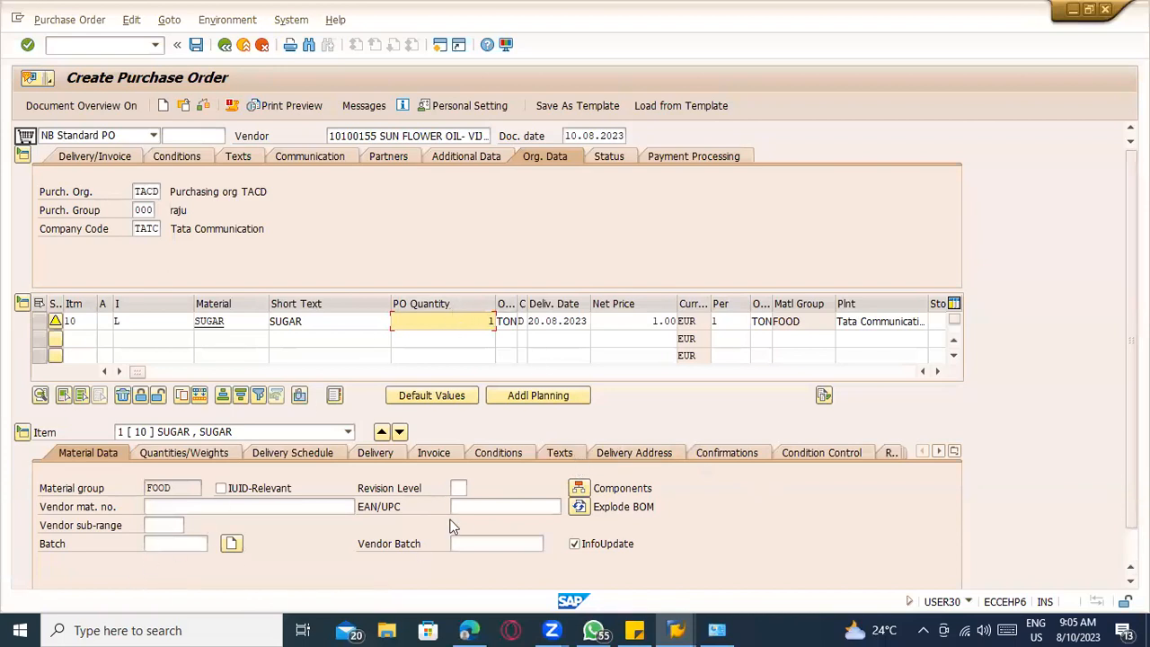
pyautogui.click(207, 106)
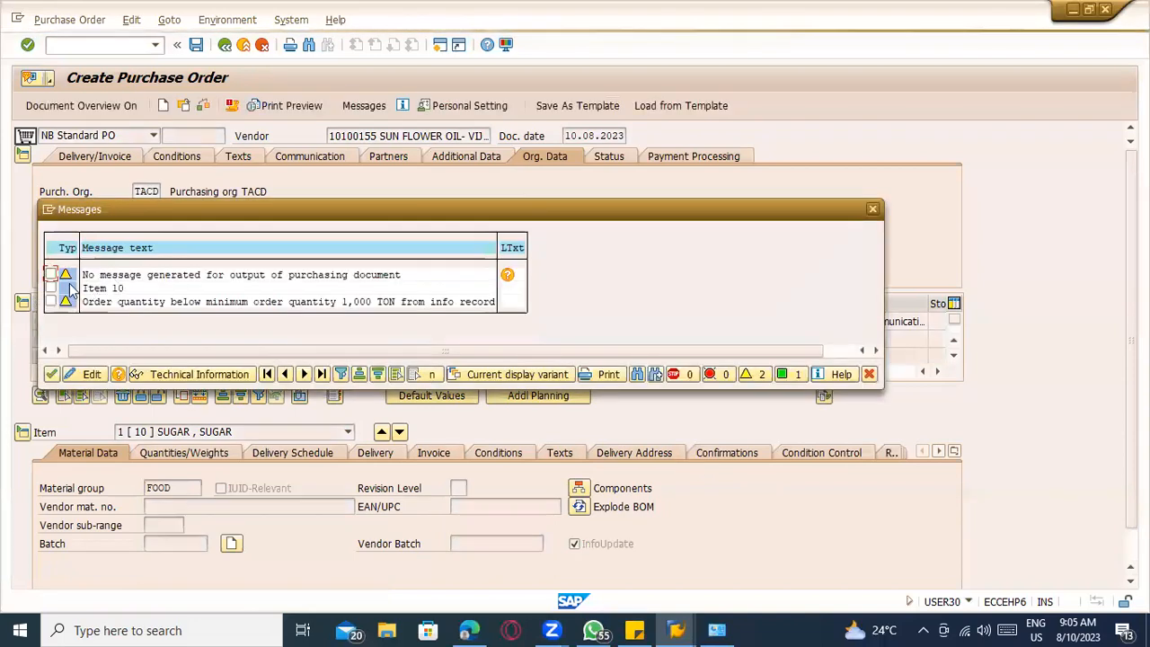
pyautogui.click(93, 302)
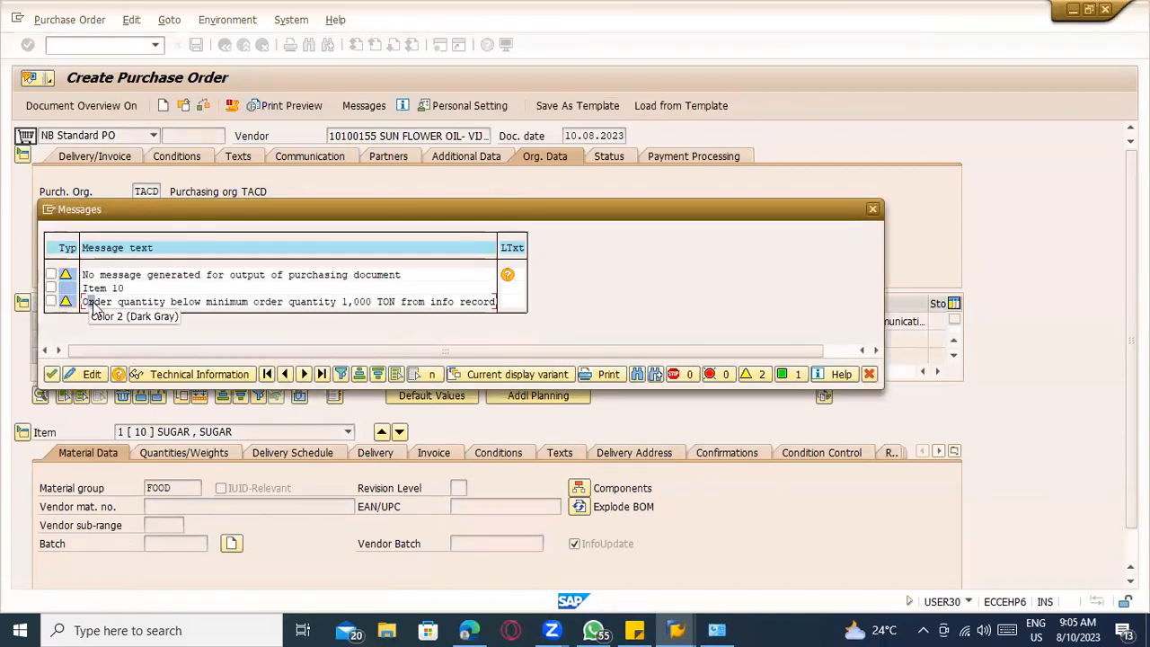
pyautogui.click(871, 210)
# - Examine the SUGAR item's subcontracting components, comparing the requirement quantities of SUGARCANE and MOLASIS, and return to the order
pyautogui.click(580, 489)
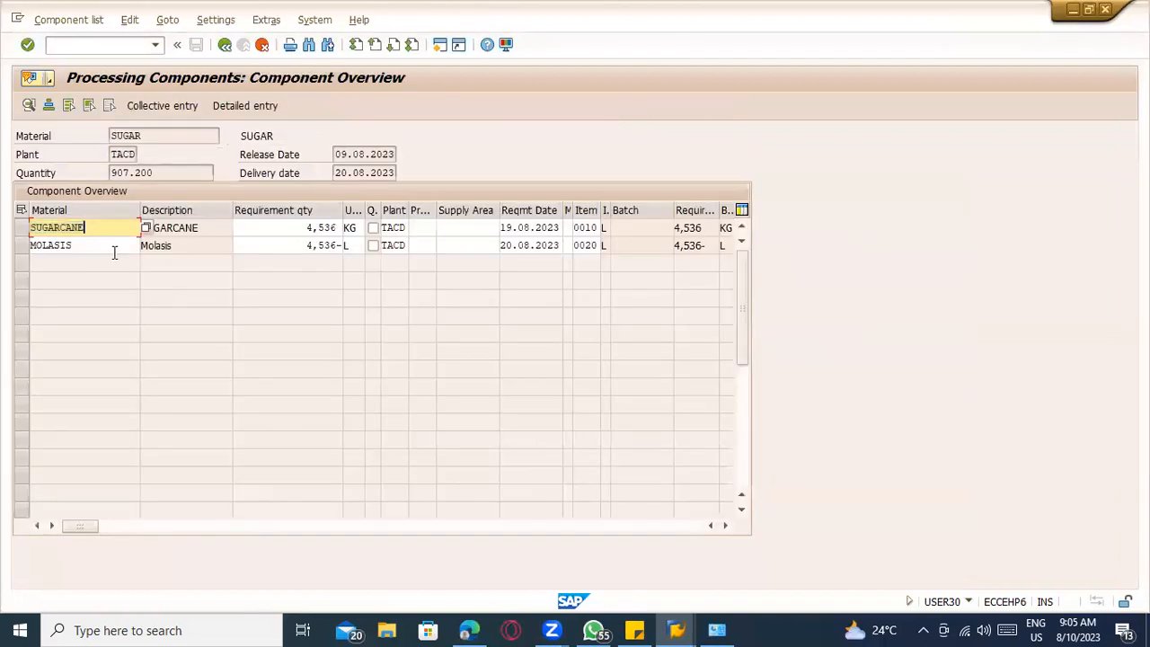
pyautogui.click(114, 248)
pyautogui.click(313, 228)
pyautogui.click(310, 245)
pyautogui.click(310, 228)
pyautogui.click(312, 246)
pyautogui.click(310, 229)
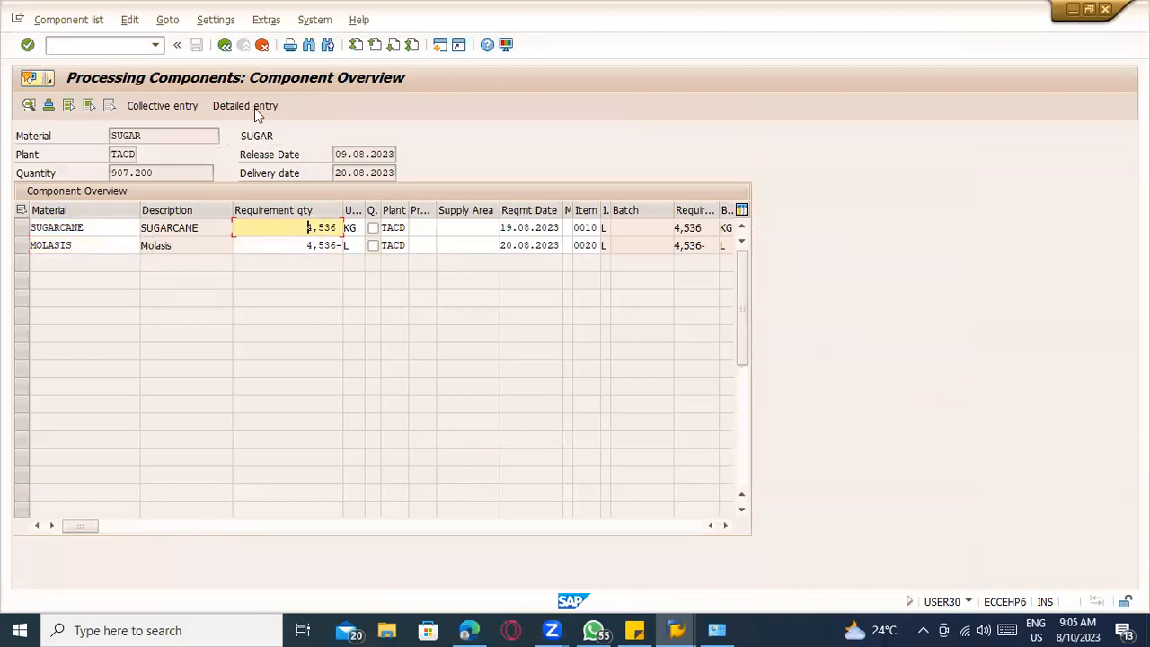
pyautogui.click(224, 46)
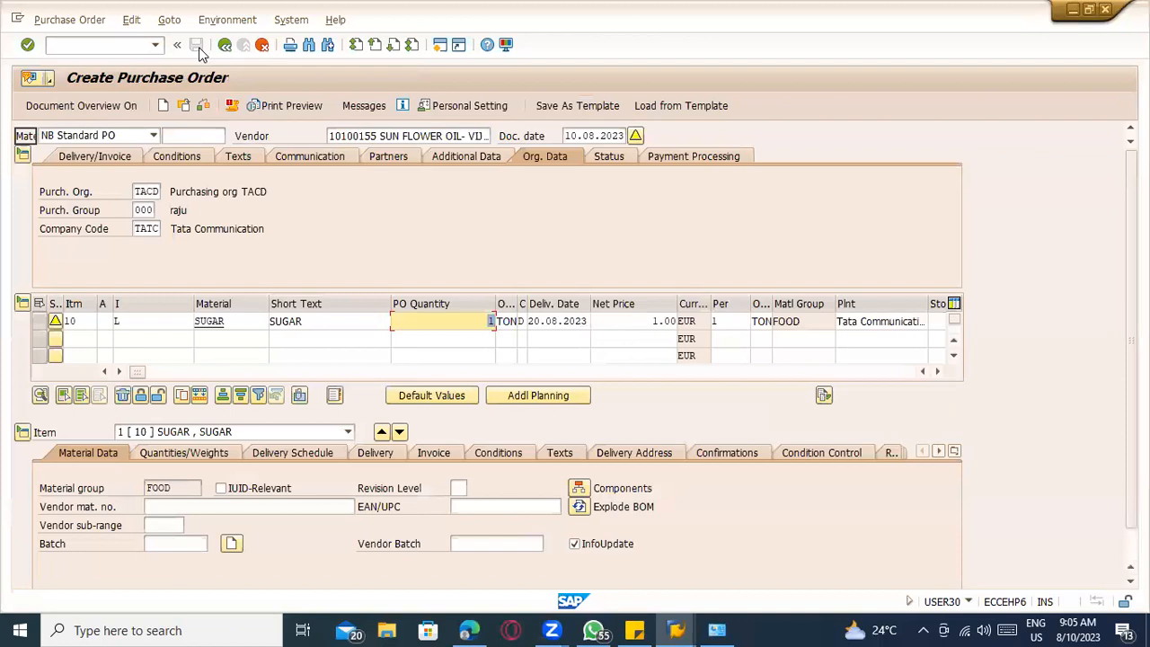
# - Save the subcontracting purchase order and display the saved document
pyautogui.click(196, 45)
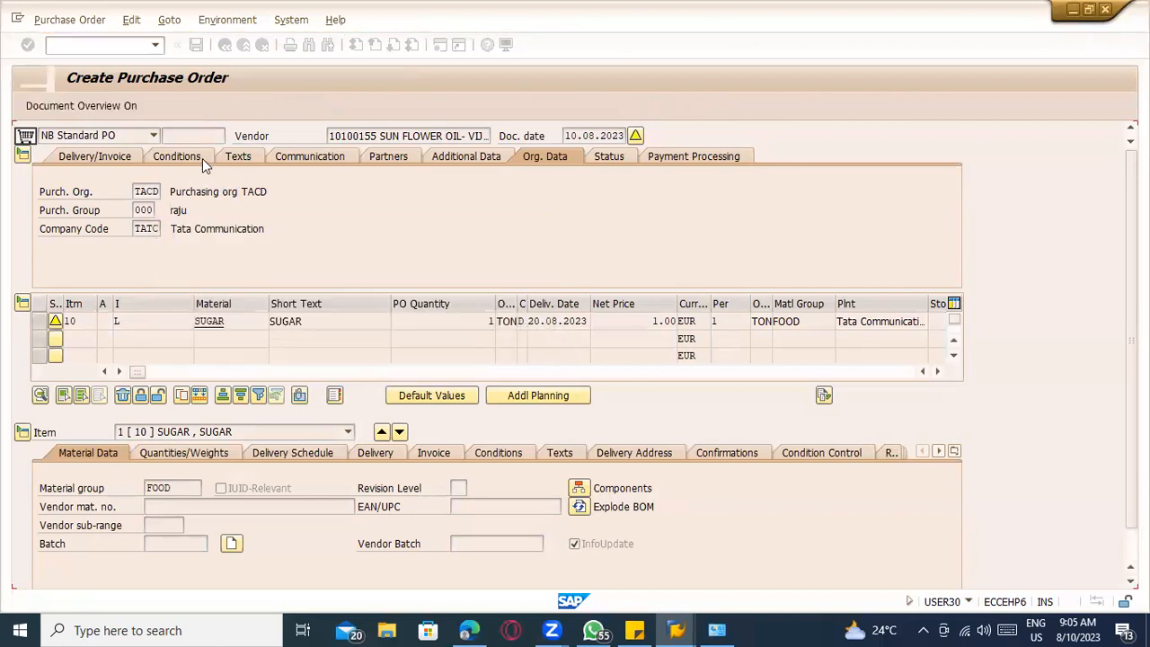
pyautogui.click(187, 111)
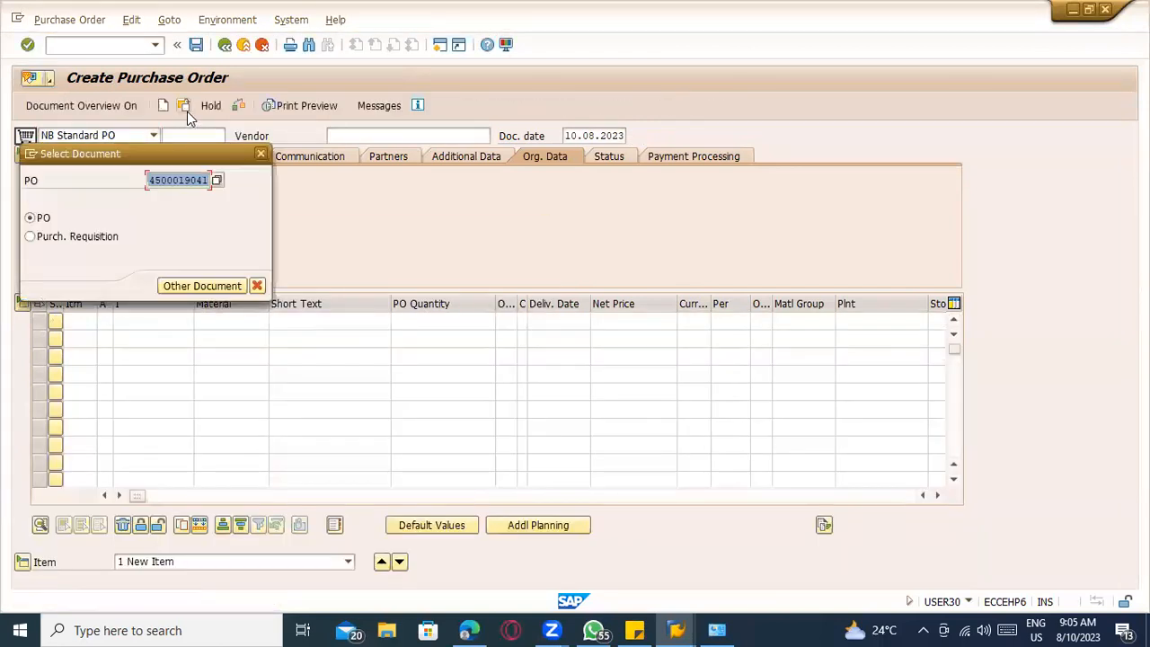
pyautogui.press('Return')
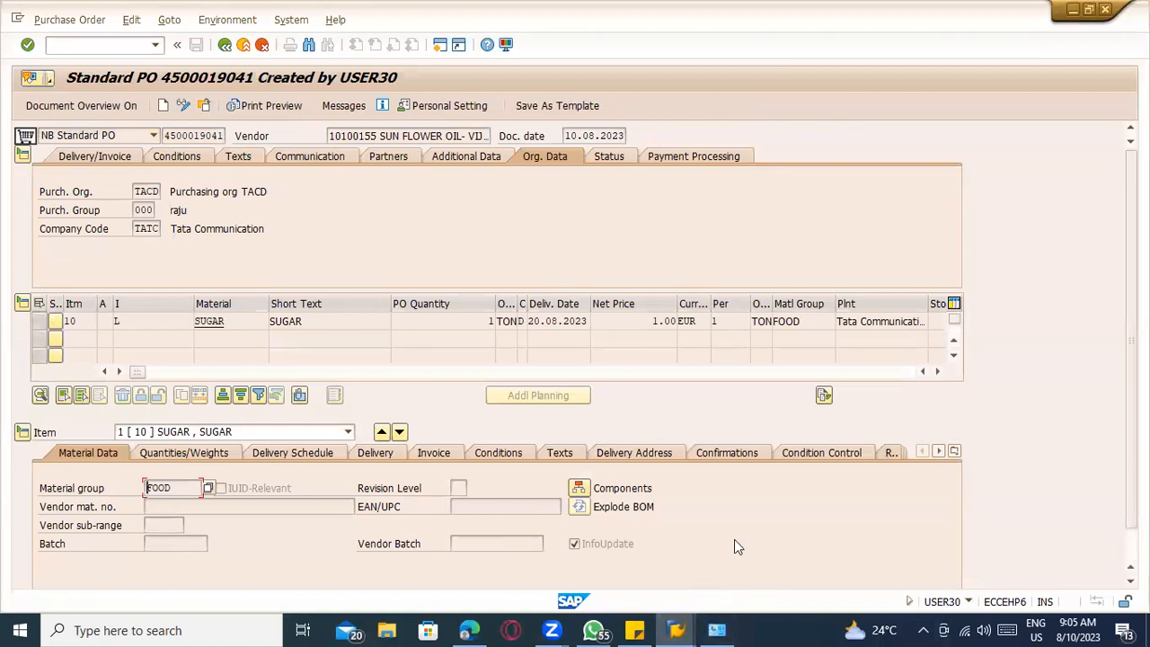
# - Switch to Word and open the recent document ERP_8.45
pyautogui.press('super')
pyautogui.write('Wo')
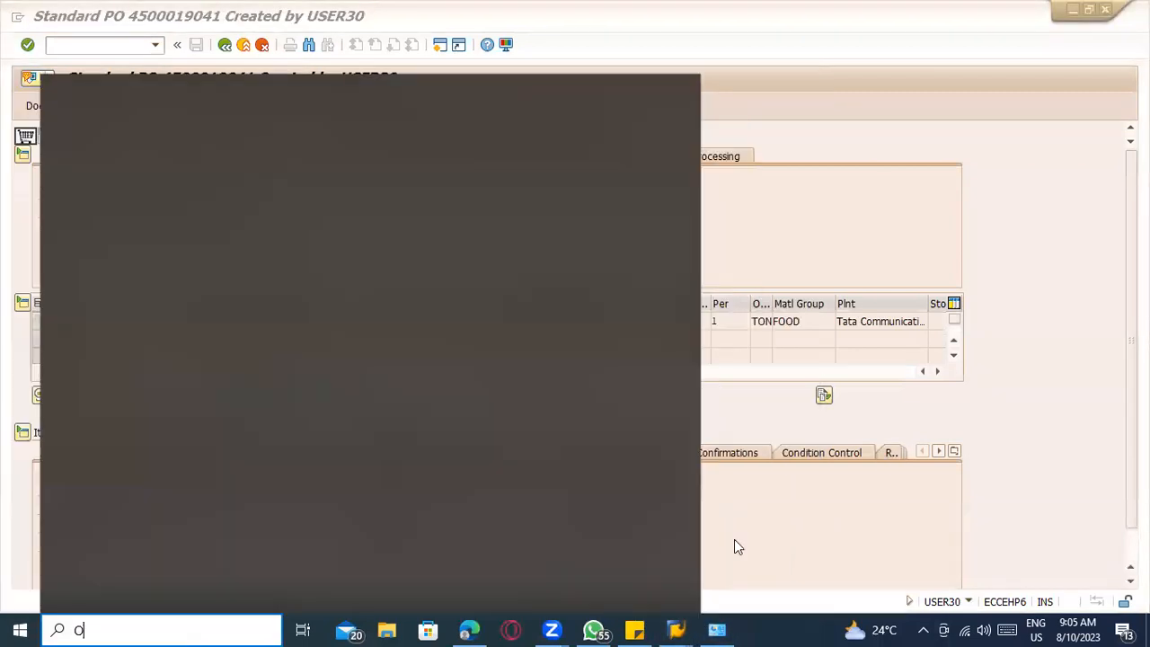
pyautogui.write('er')
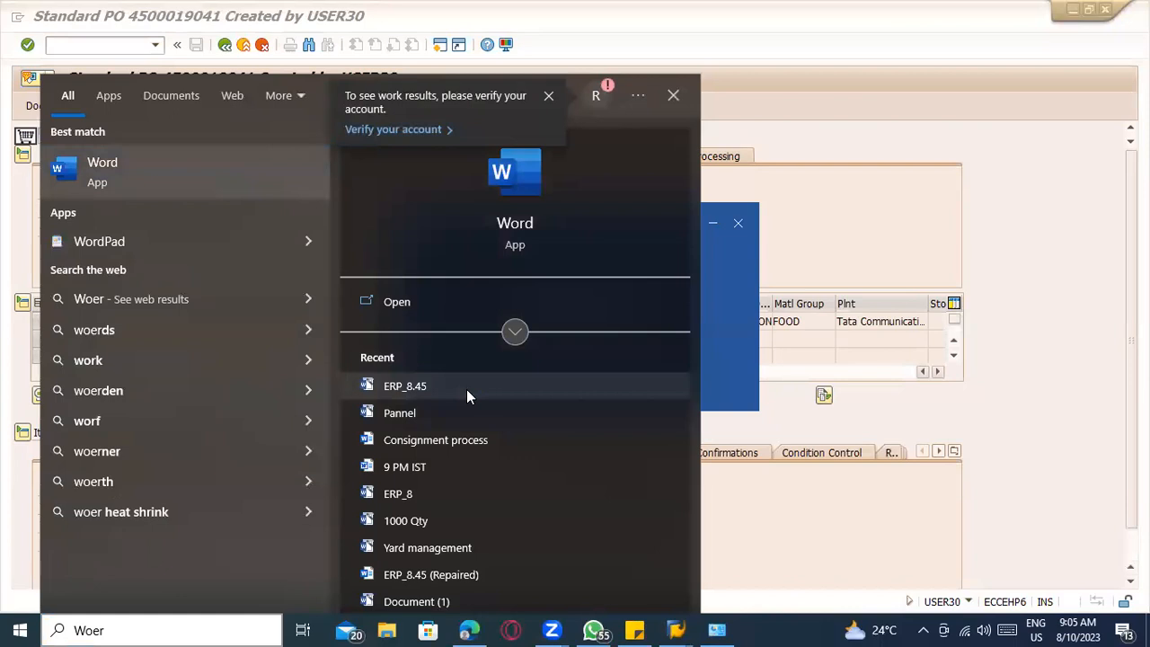
pyautogui.click(745, 376)
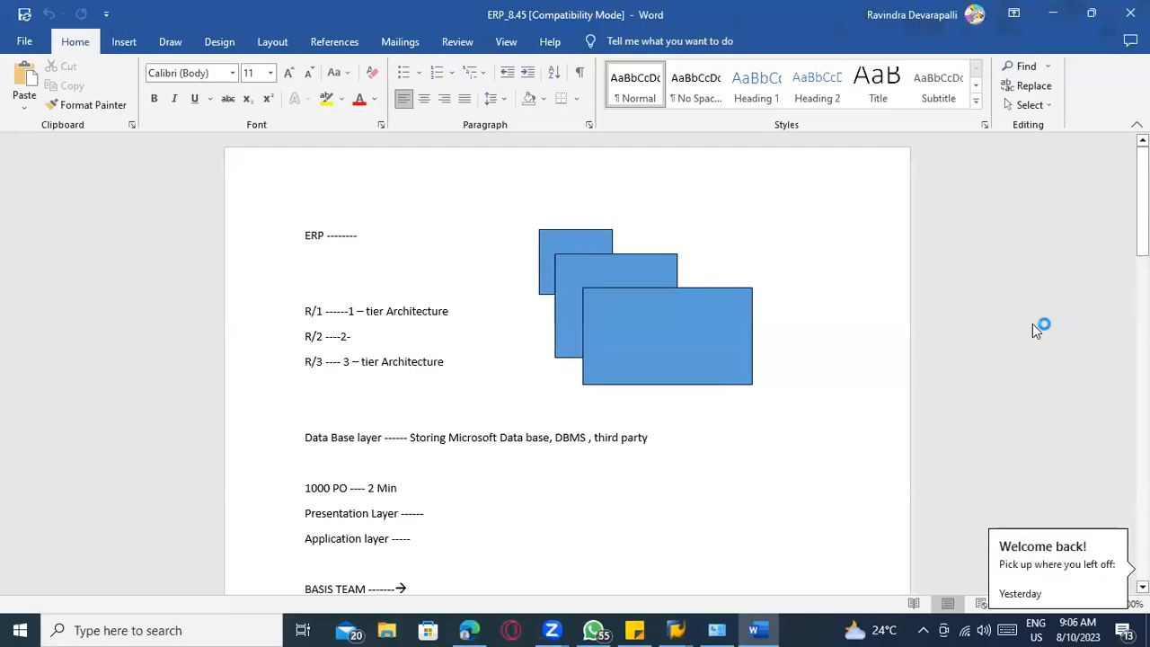
# - Examine the subcontracting notes near the document's end, covering the purchase order, item category and component stock upload
pyautogui.scroll(-12, 846, 345)
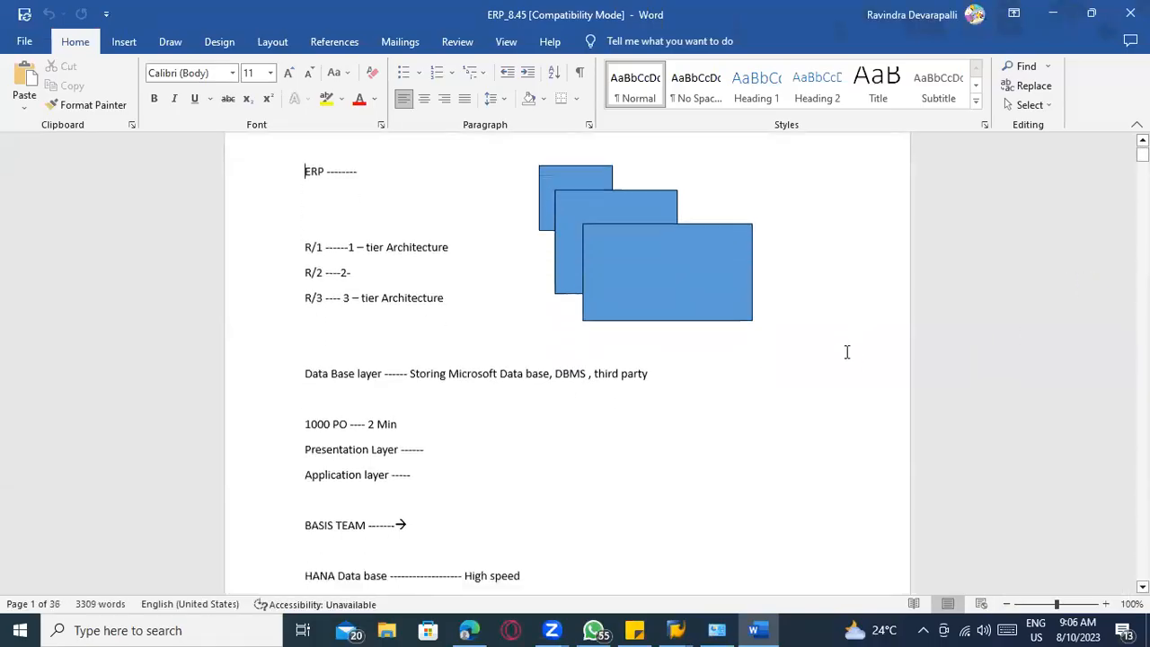
pyautogui.scroll(-20, 902, 347)
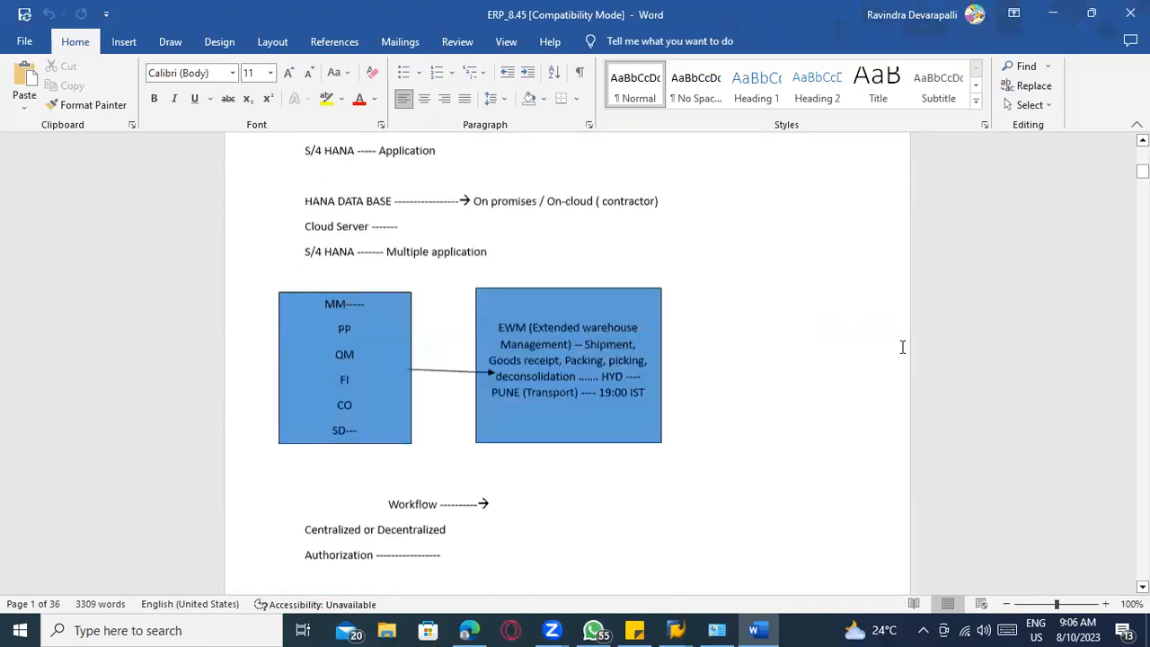
pyautogui.moveTo(1142, 181); pyautogui.dragTo(1142, 565)
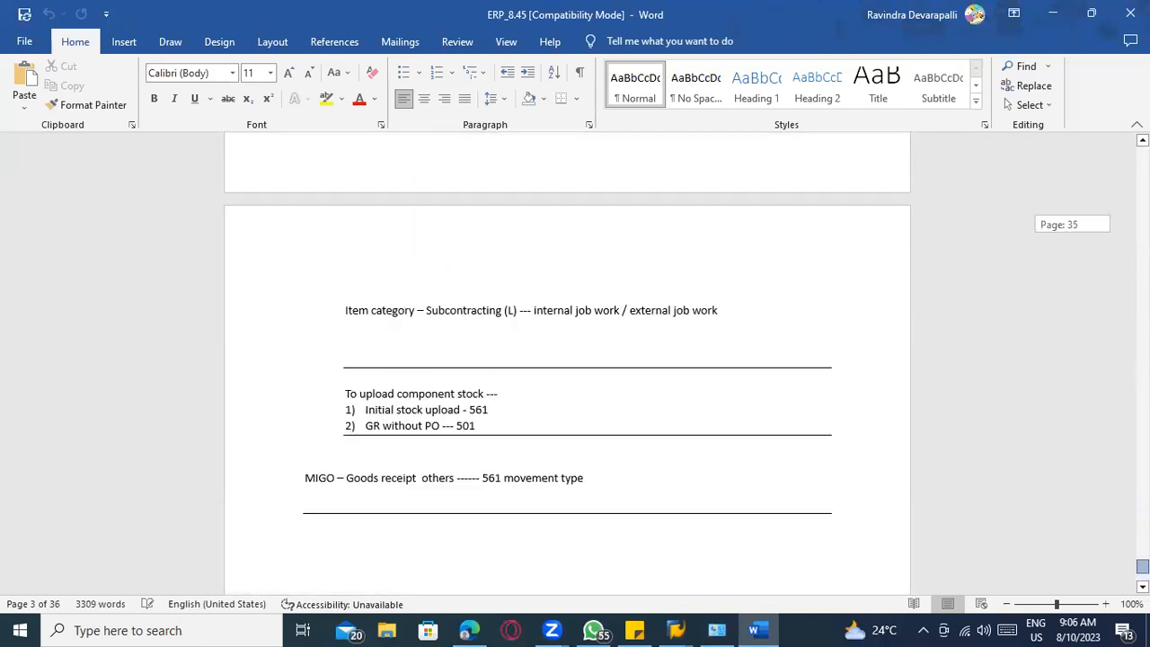
pyautogui.scroll(-1, 545, 512)
pyautogui.scroll(6, 413, 328)
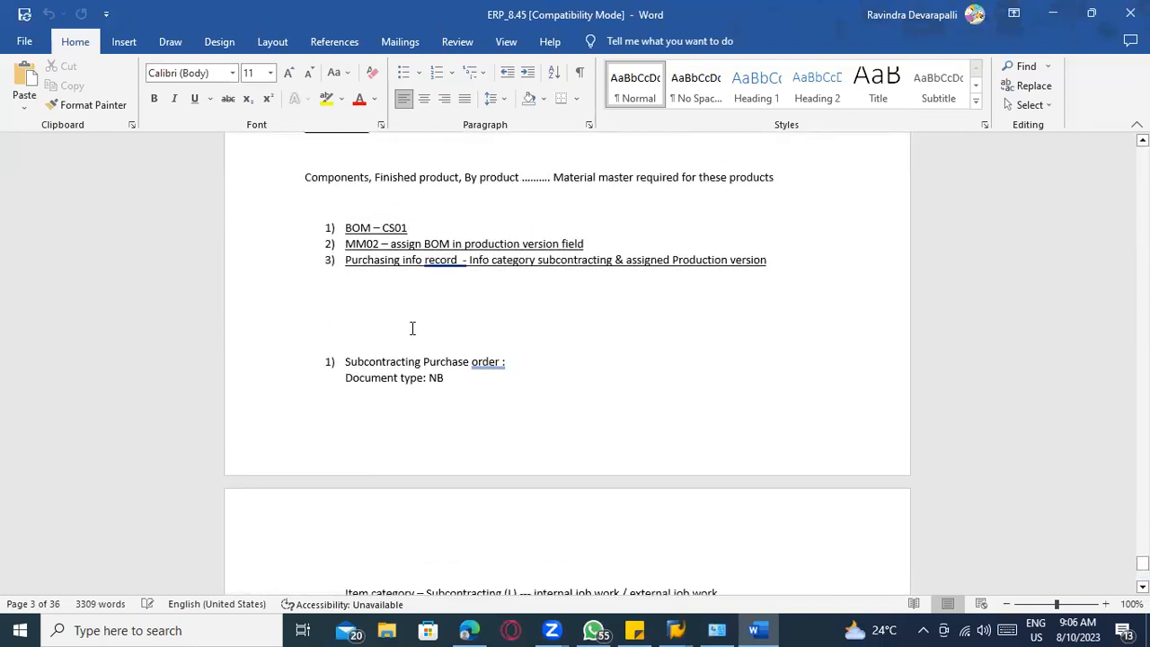
pyautogui.scroll(-3, 423, 268)
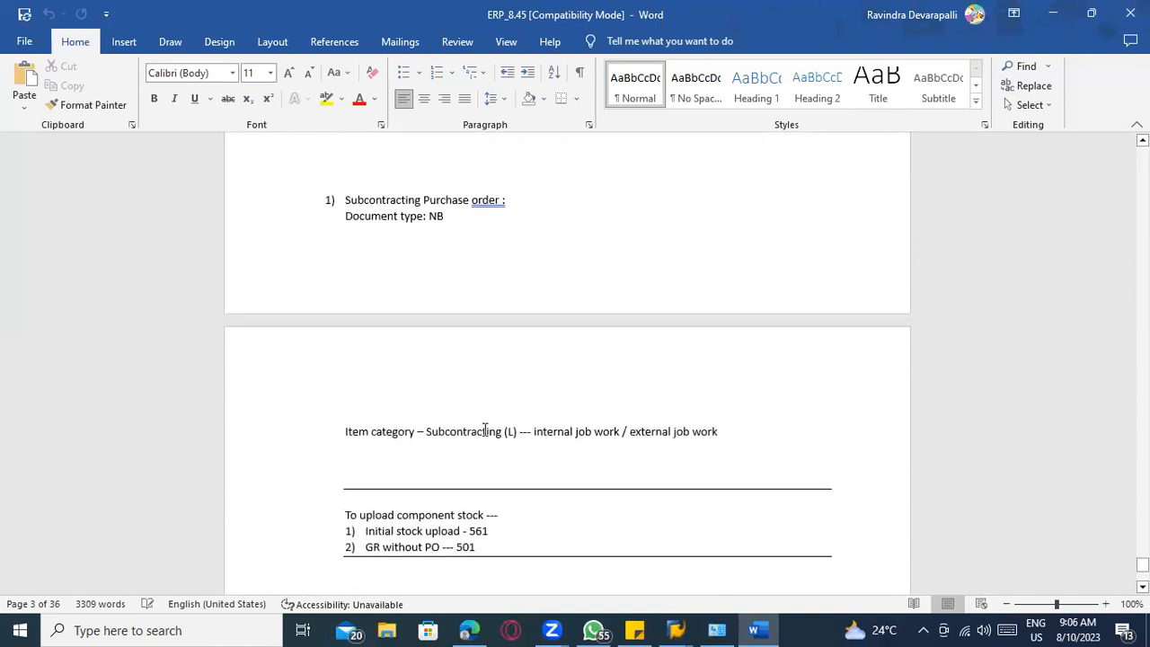
pyautogui.scroll(-2, 437, 457)
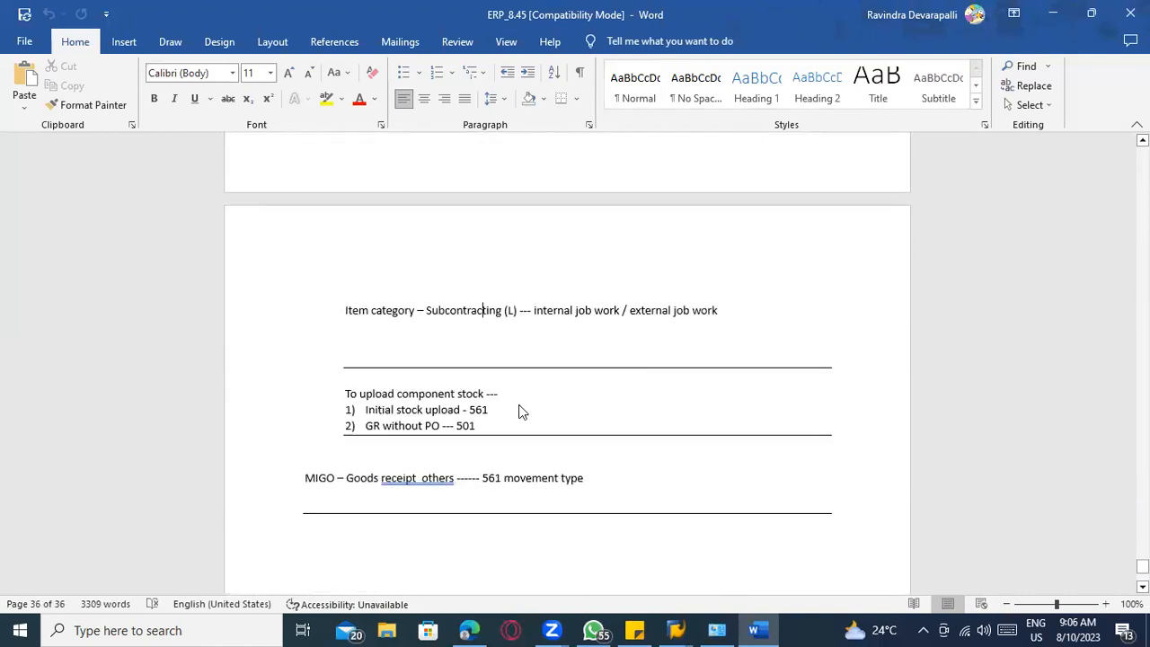
# - Highlight and copy the notes on uploading component stock with movement types 561 and 501 in the Word document
pyautogui.press('alt')
pyautogui.hotkey('alt', 'Tab')
pyautogui.hotkey('alt', 'Tab')
pyautogui.moveTo(339, 392); pyautogui.dragTo(483, 426)
pyautogui.hotkey('ctrl', 'c')
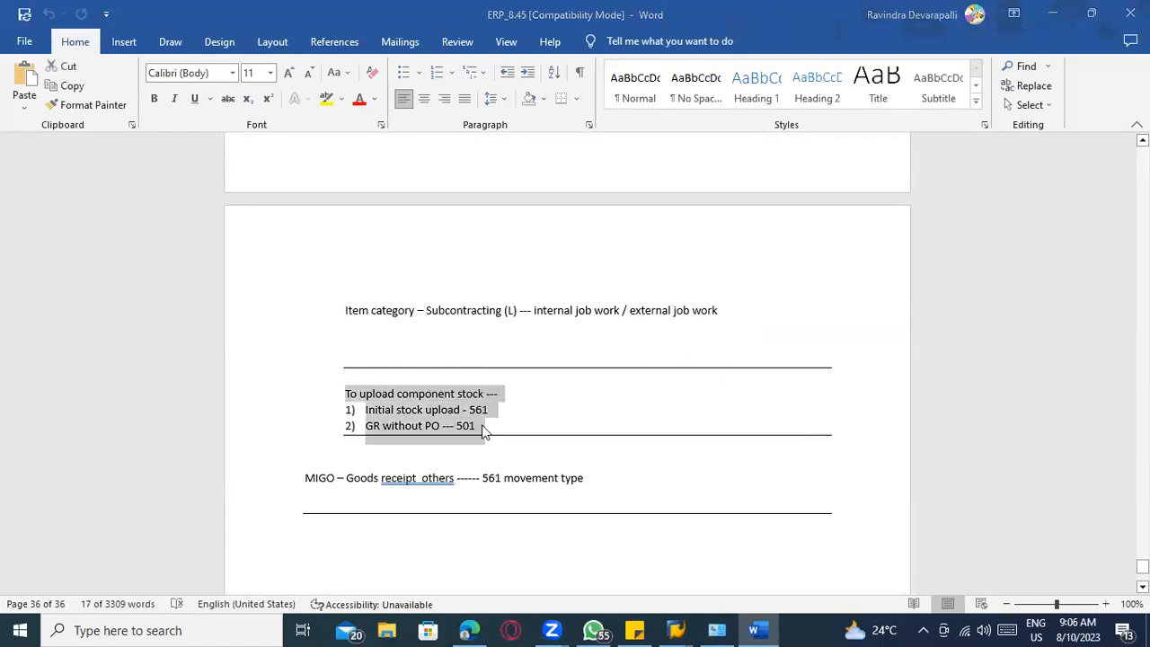
# - Switch to SAP, pick up the SUGARCANE material from the component overview, and open the goods receipt transaction MIGO
pyautogui.hotkey('alt', 'Tab')
pyautogui.click(579, 488)
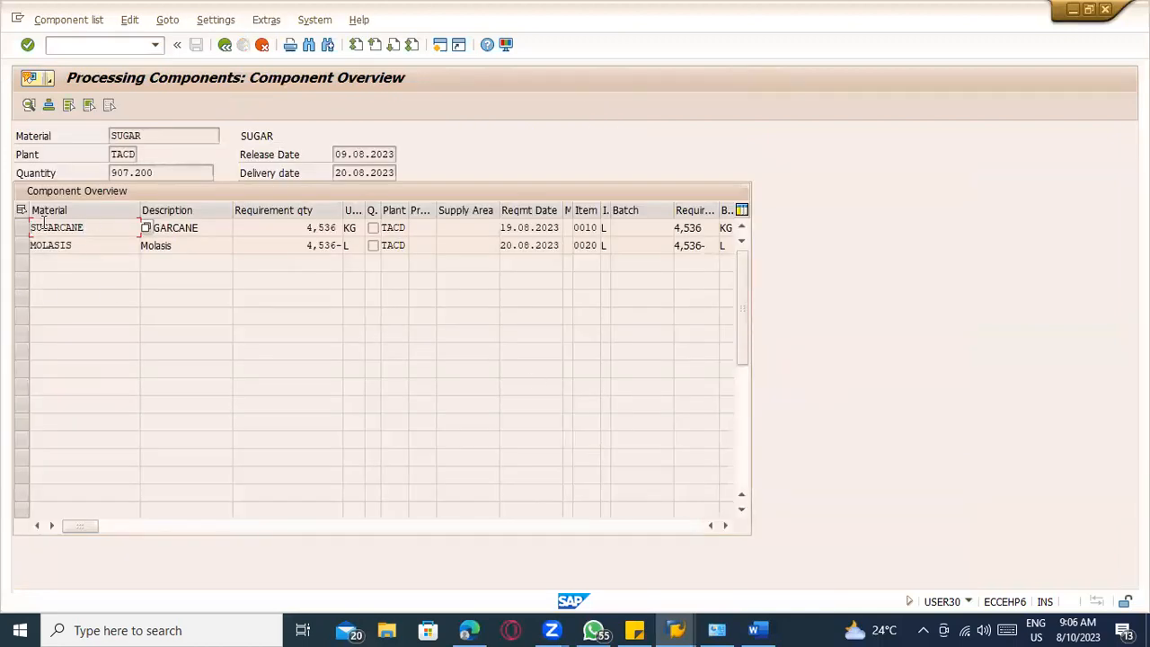
pyautogui.doubleClick(43, 224)
pyautogui.click(72, 45)
pyautogui.write('/nmigo')
pyautogui.press('Return')
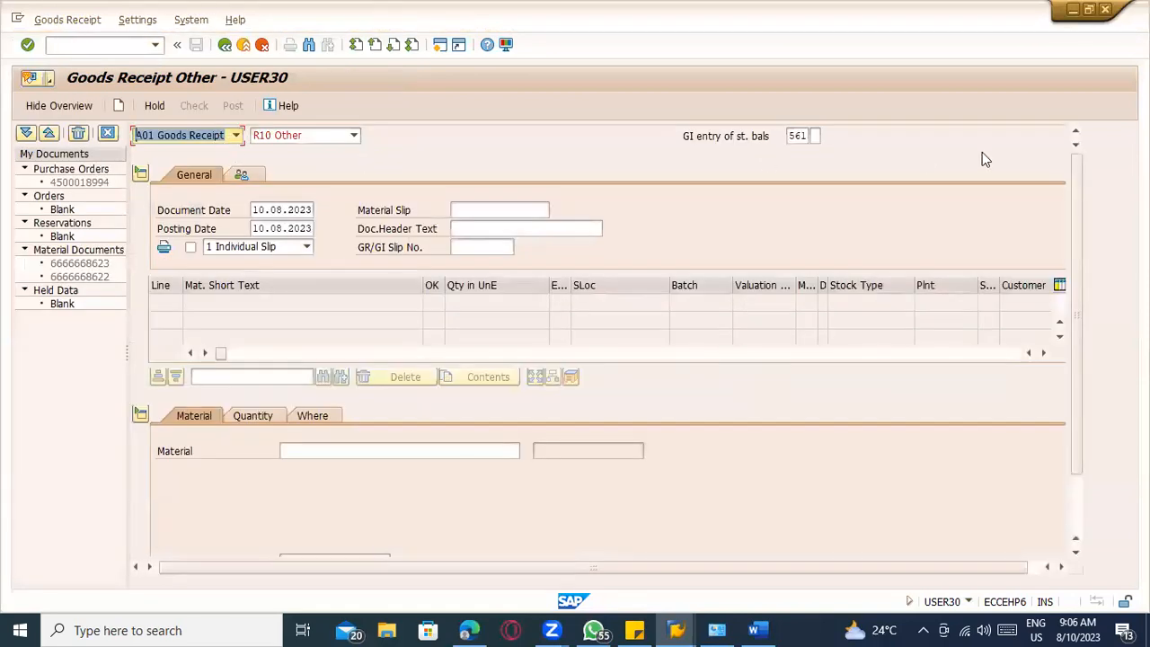
# - Enter SUGARCANE as the material of the movement type 561 goods receipt and show its quantity data
pyautogui.click(295, 455)
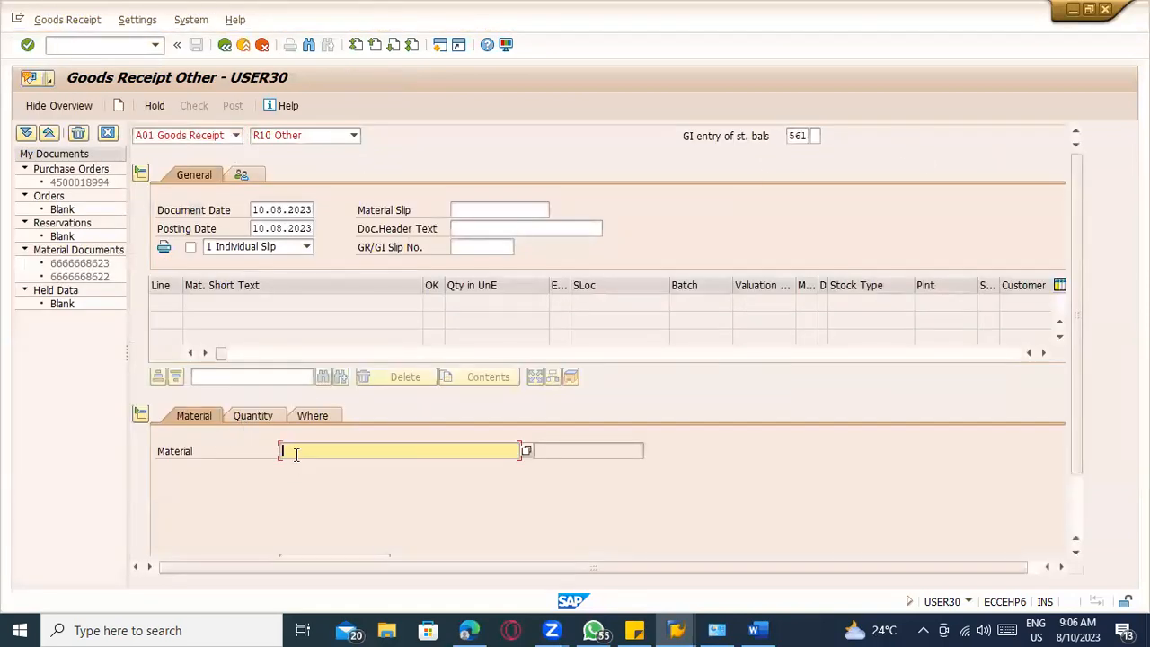
pyautogui.hotkey('ctrl', 'v')
pyautogui.press('Return')
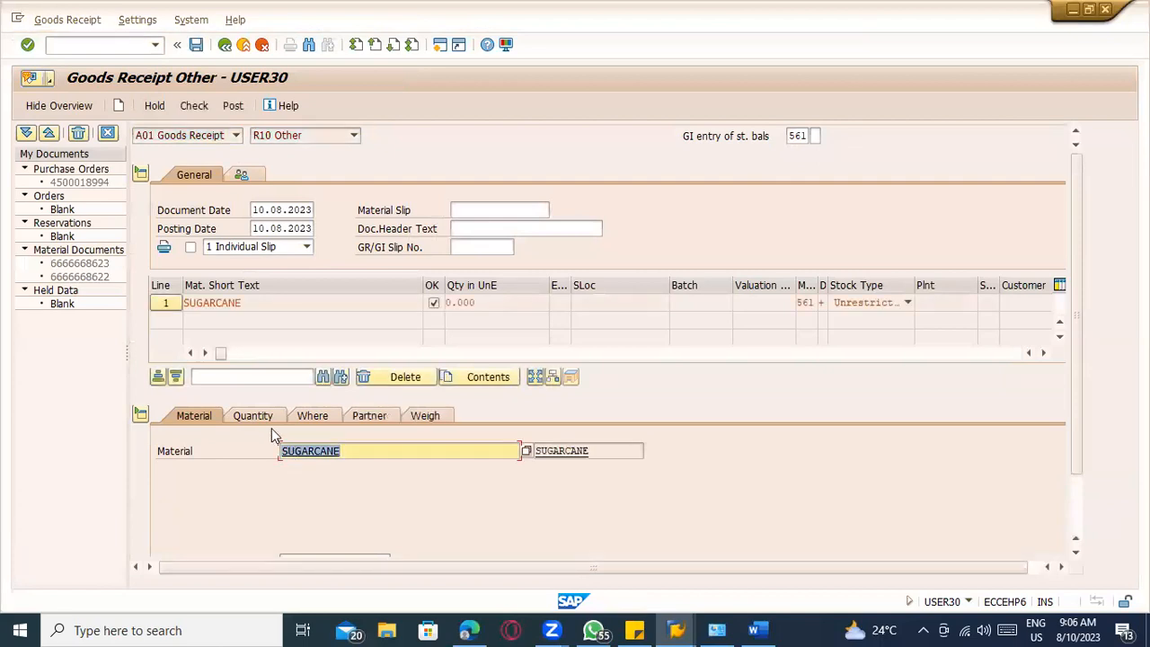
pyautogui.click(264, 417)
pyautogui.hotkey('alt', 'Tab')
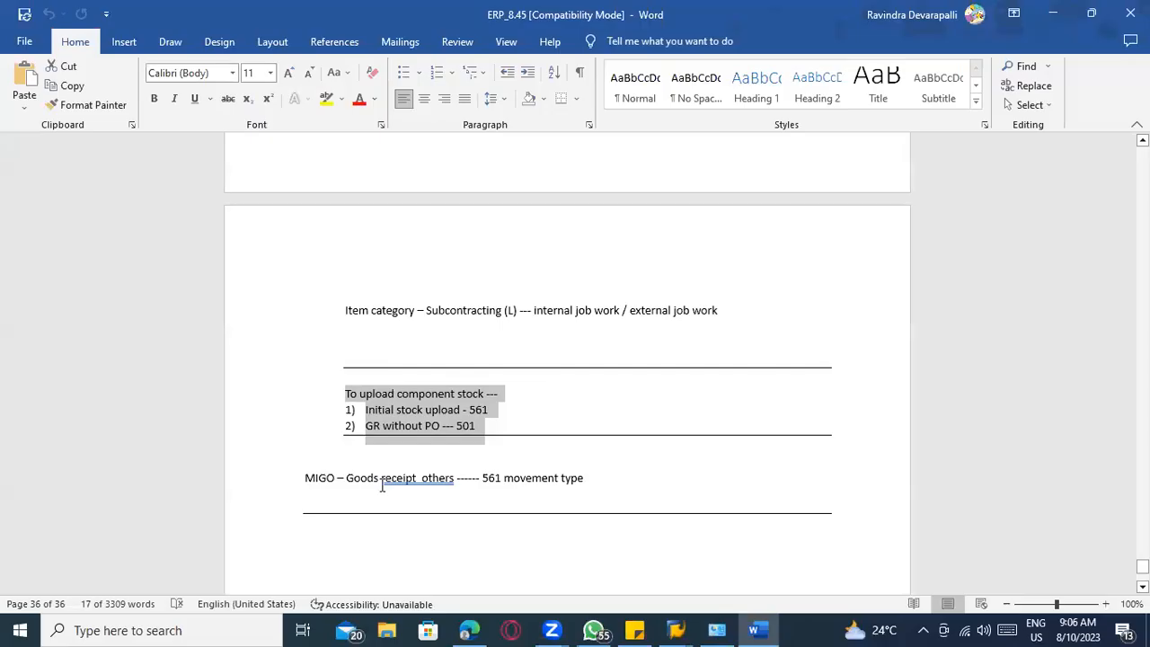
pyautogui.hotkey('alt', 'Tab')
pyautogui.hotkey('alt', 'Tab')
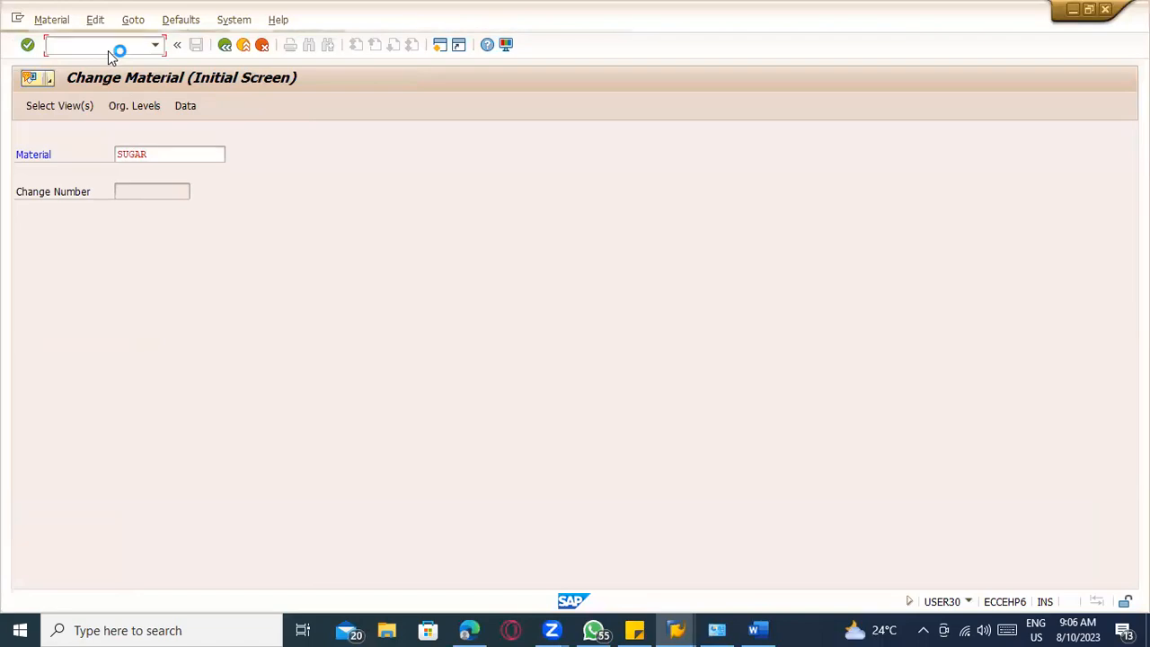
pyautogui.hotkey('alt', 'Tab')
pyautogui.hotkey('alt', 'Tab')
pyautogui.hotkey('alt', 'Tab')
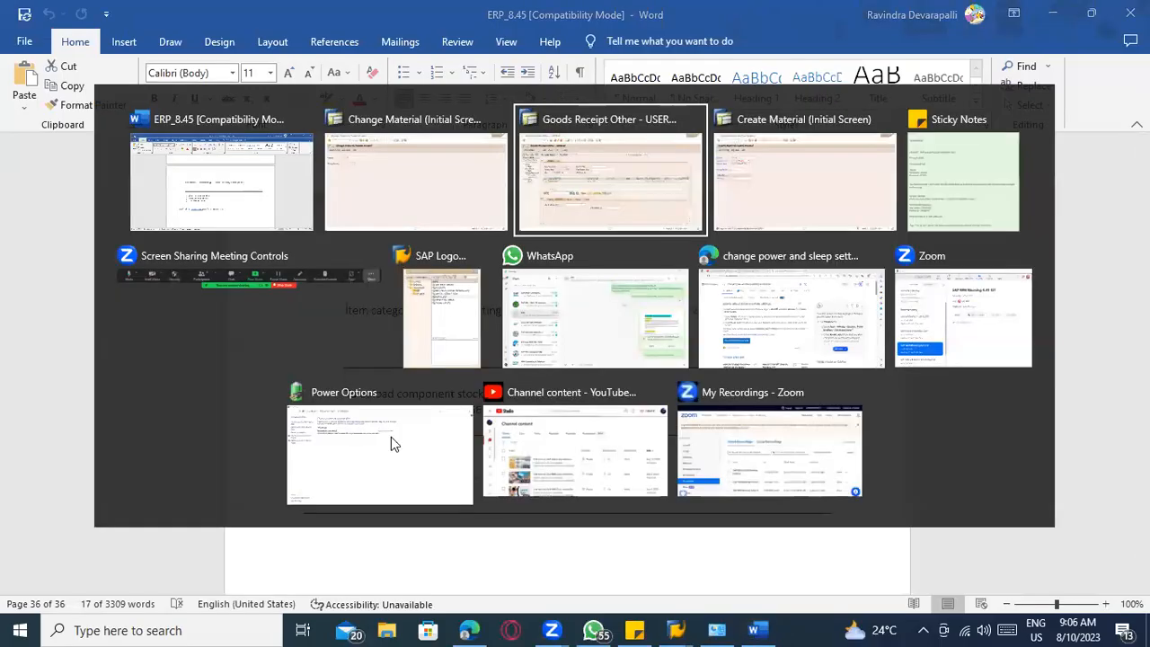
# - Set the SUGARCANE item's quantity to 10000 and its external amount in local currency to 10000
pyautogui.write('10000')
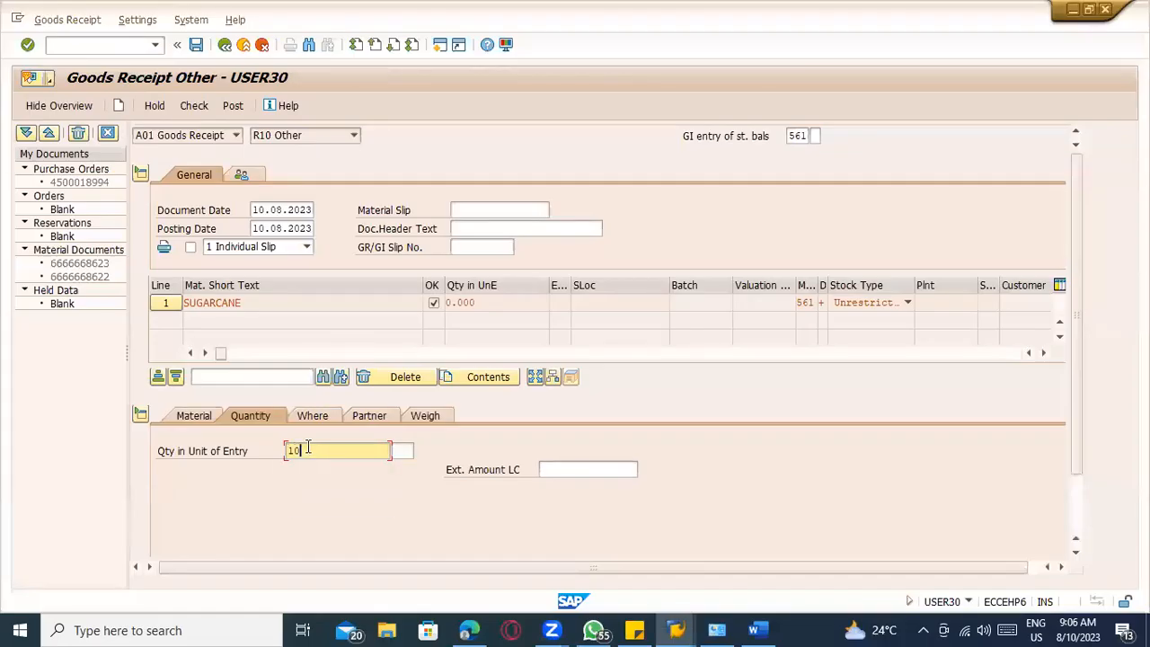
pyautogui.click(567, 468)
pyautogui.write('100000')
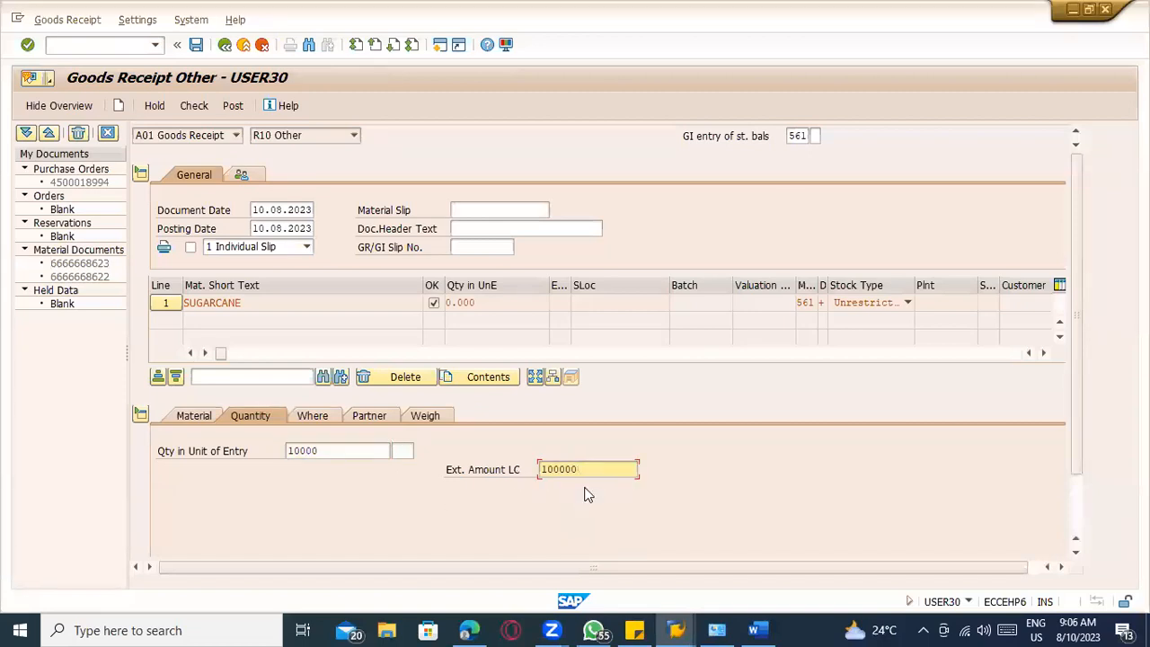
pyautogui.press('BackSpace')
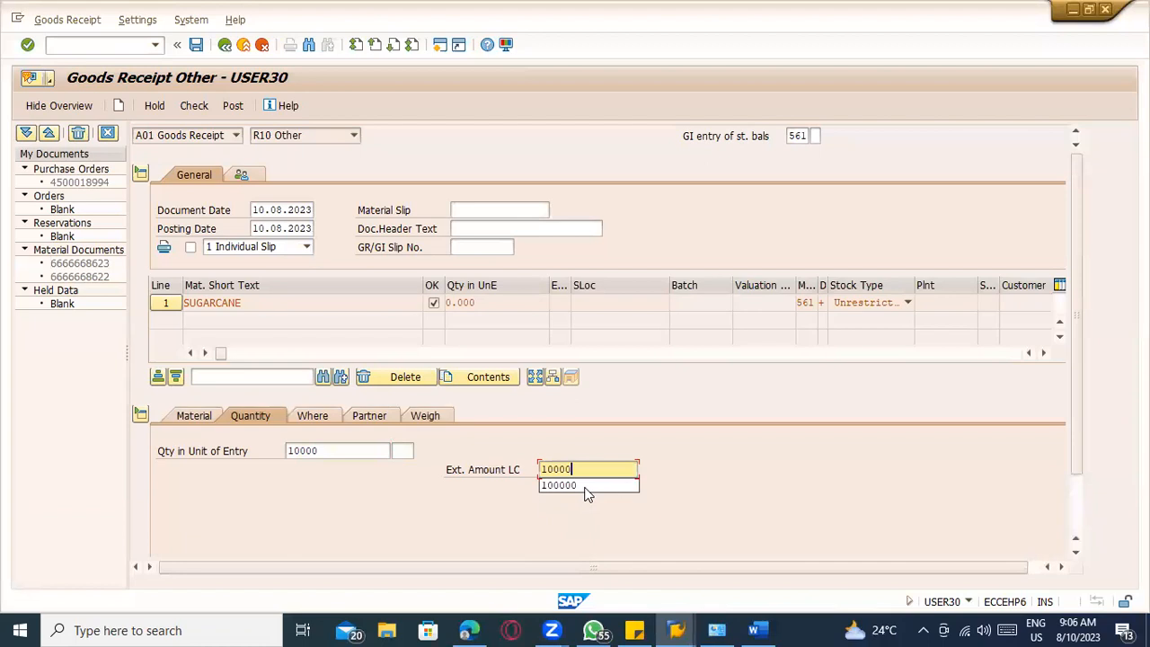
pyautogui.press('Return')
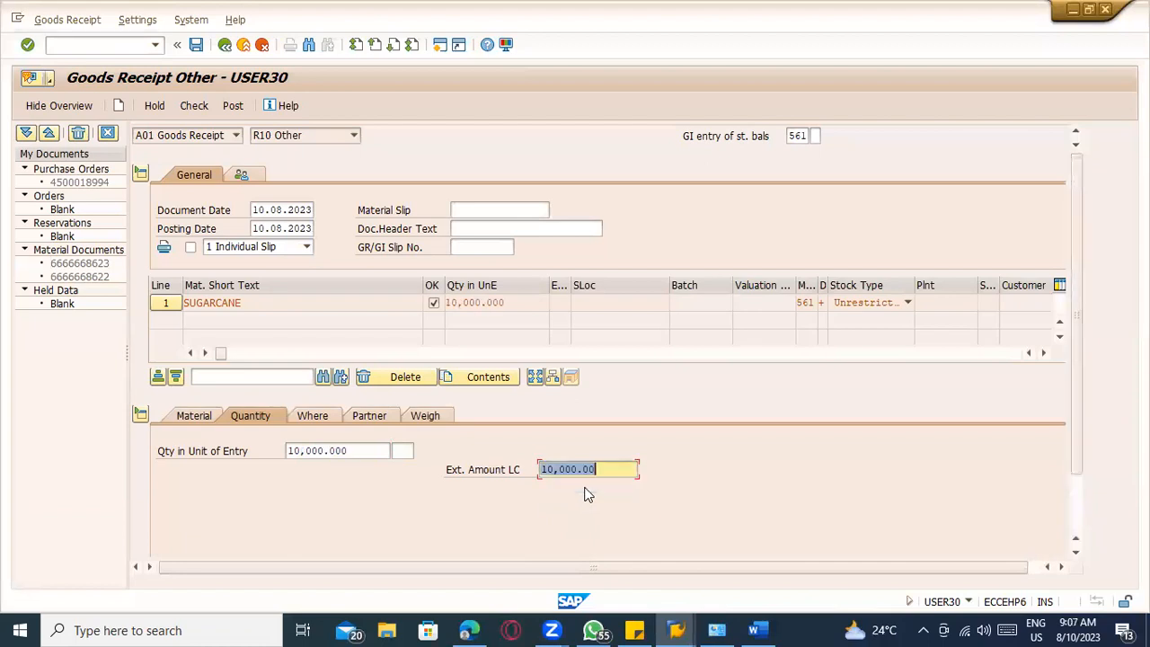
# - Assign plant TACD and storage location 0001 to the SUGARCANE goods receipt item
pyautogui.click(305, 421)
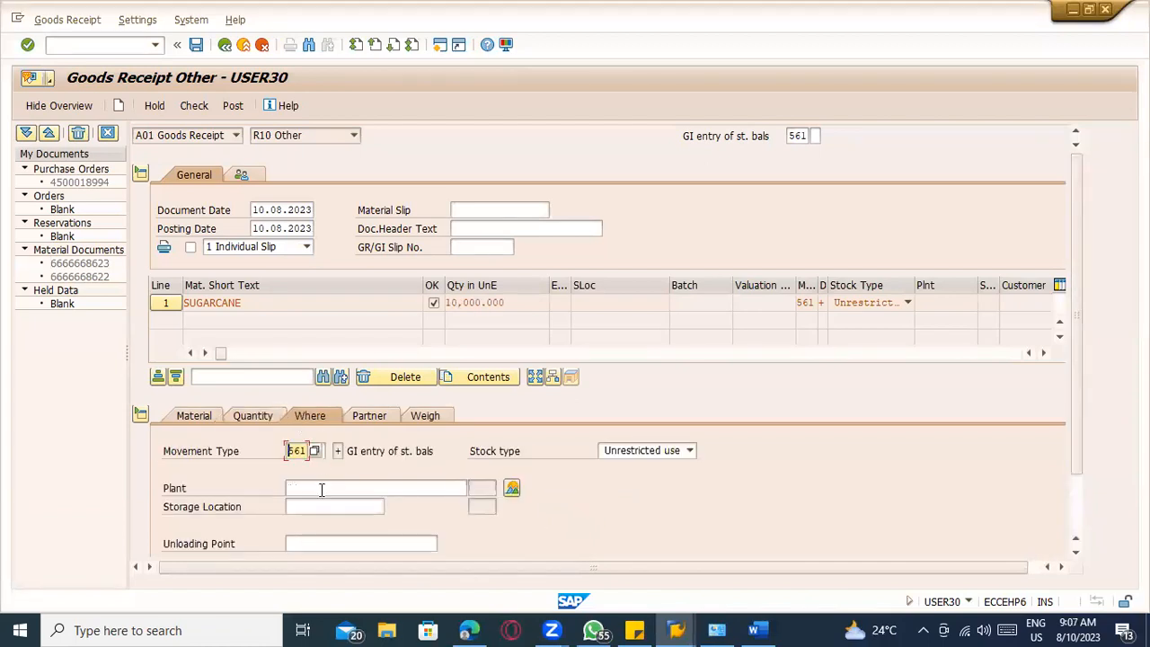
pyautogui.click(318, 486)
pyautogui.write('TACD')
pyautogui.press('Tab')
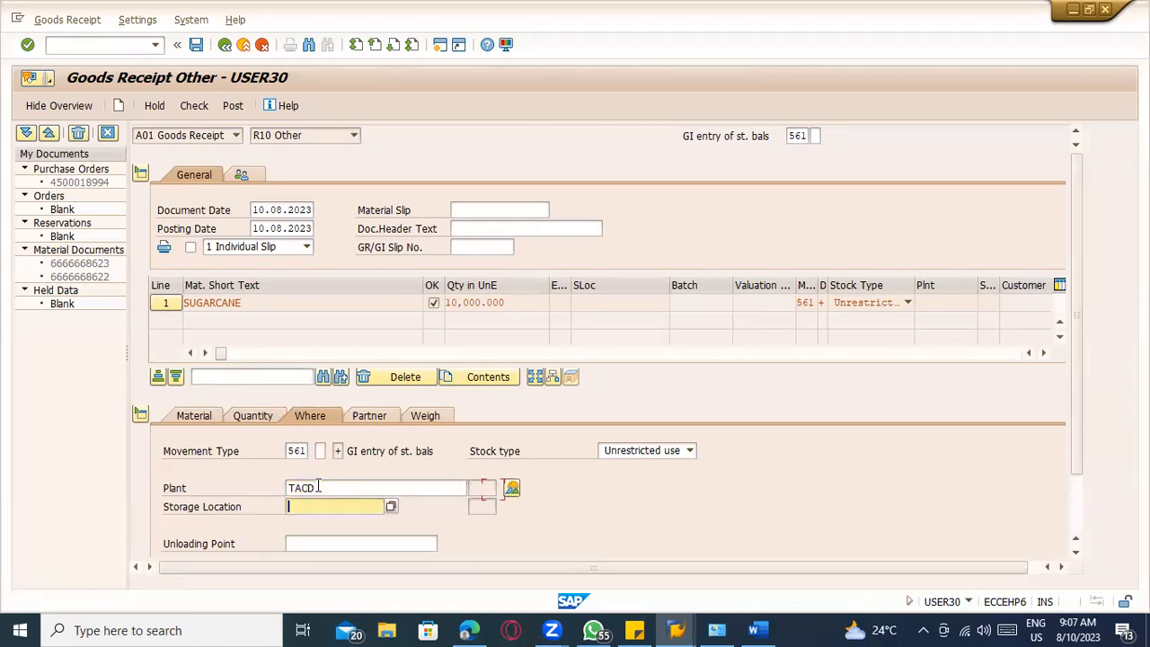
pyautogui.write('0001')
pyautogui.press('Return')
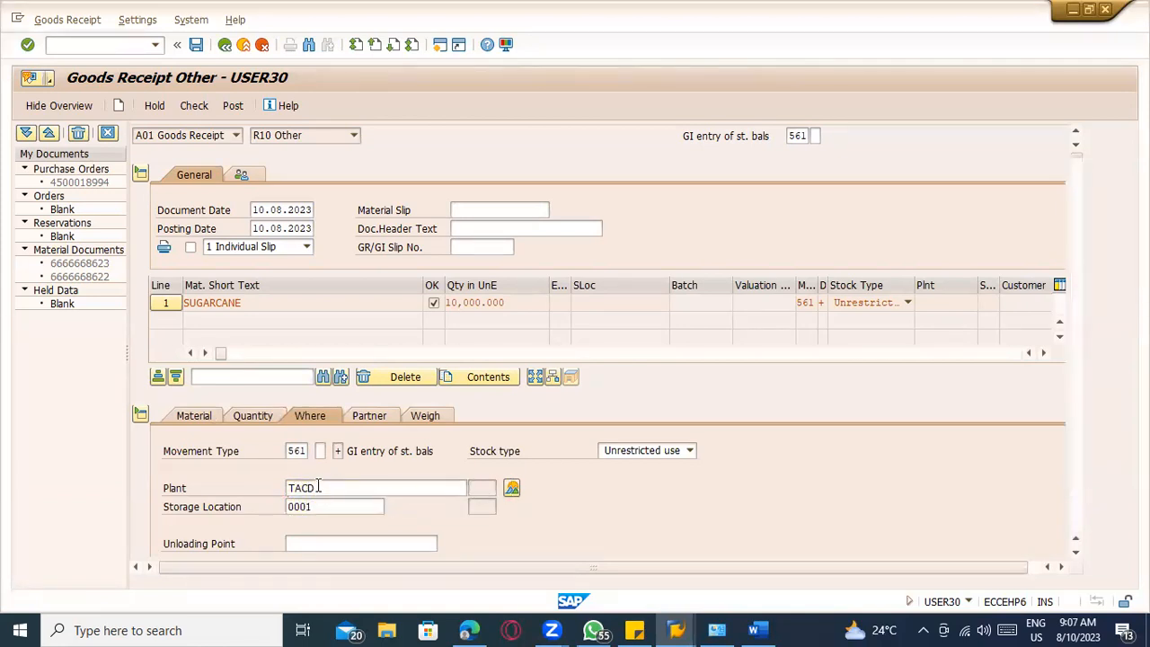
pyautogui.scroll(-2, 933, 500)
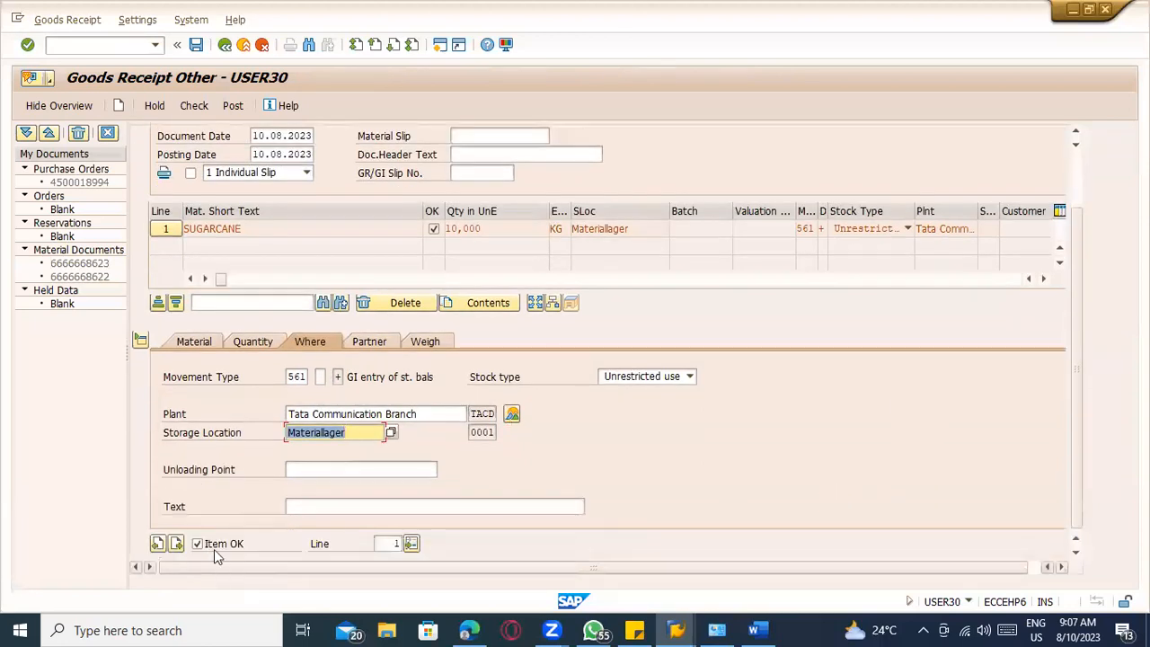
pyautogui.scroll(1, 377, 404)
# - View the item's partner data, check the goods receipt document, and close the check log
pyautogui.click(369, 398)
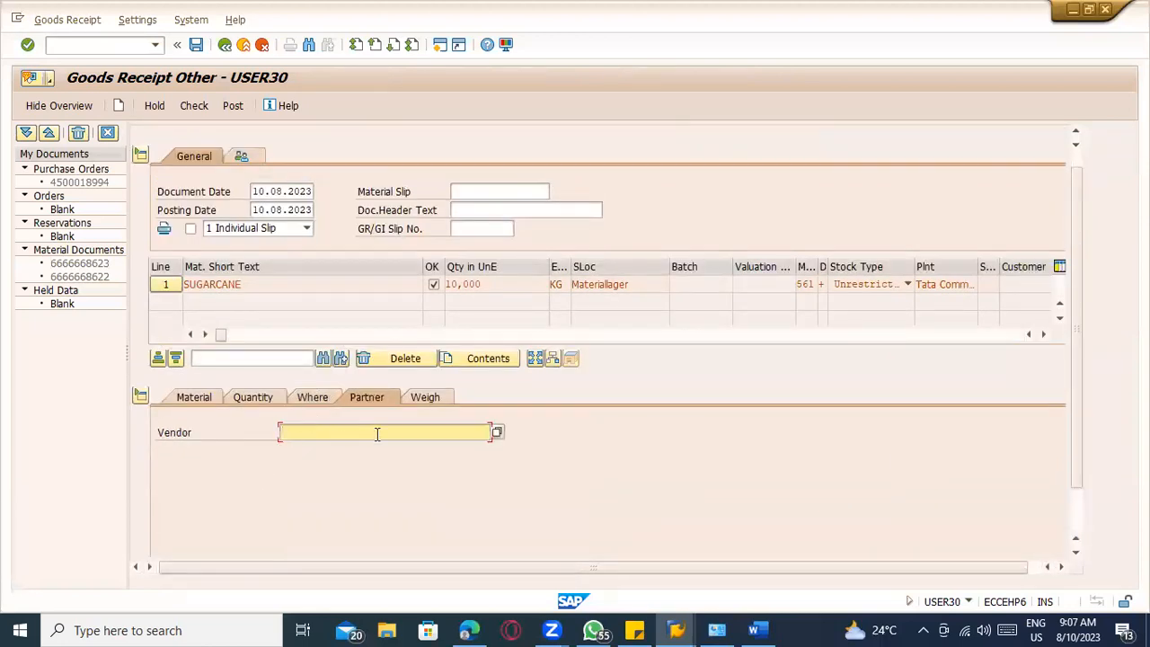
pyautogui.scroll(1, 269, 342)
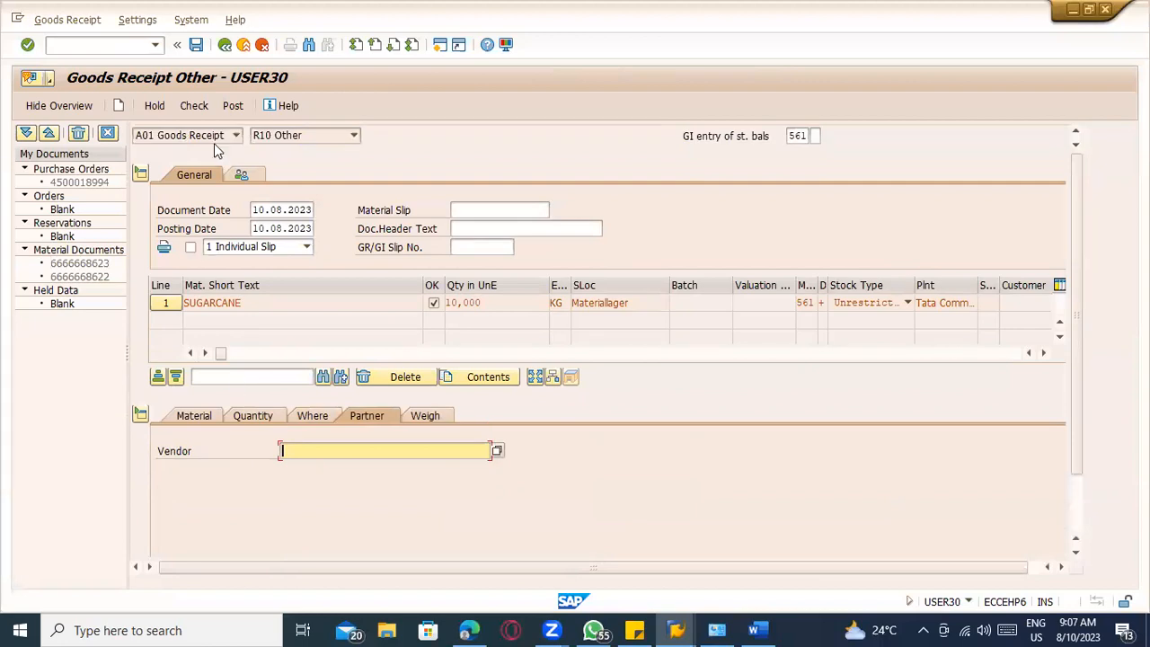
pyautogui.click(194, 106)
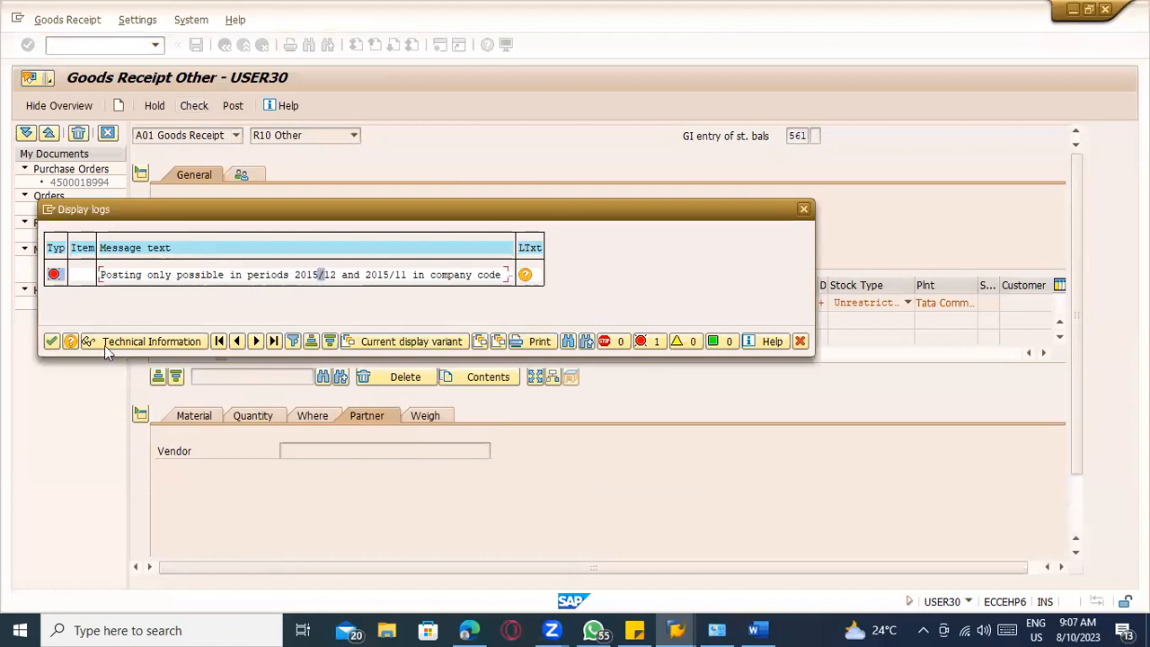
pyautogui.click(51, 341)
# - Review the item's plant, open the Customizing project screen in a new session, and display the SAP Reference IMG
pyautogui.click(314, 417)
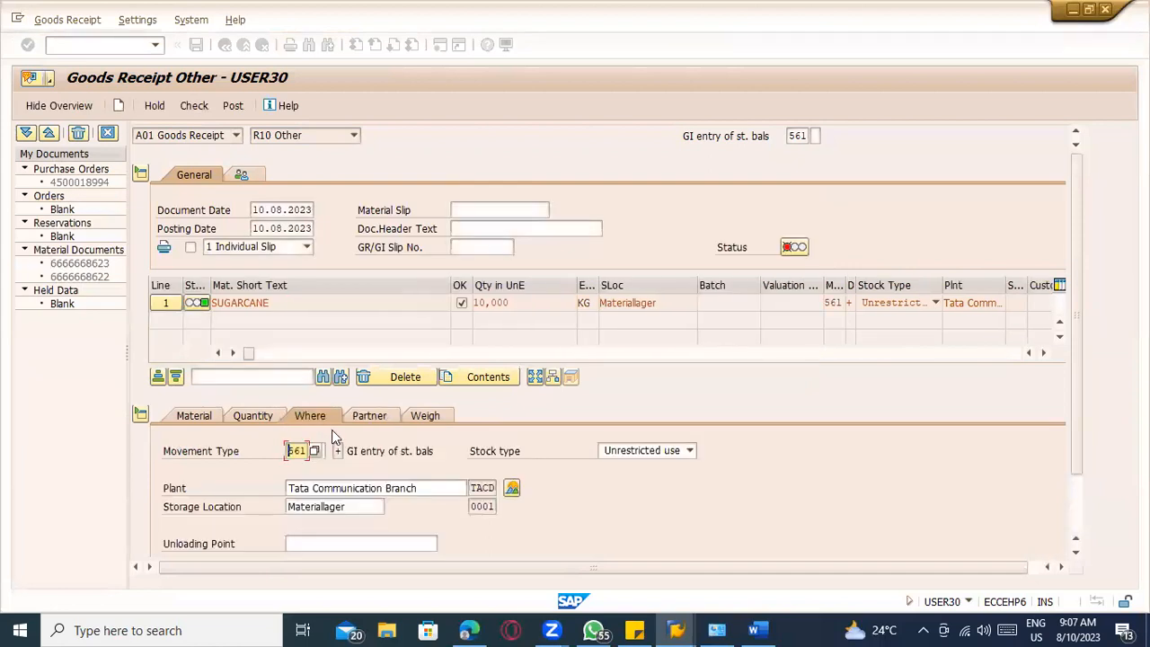
pyautogui.click(480, 488)
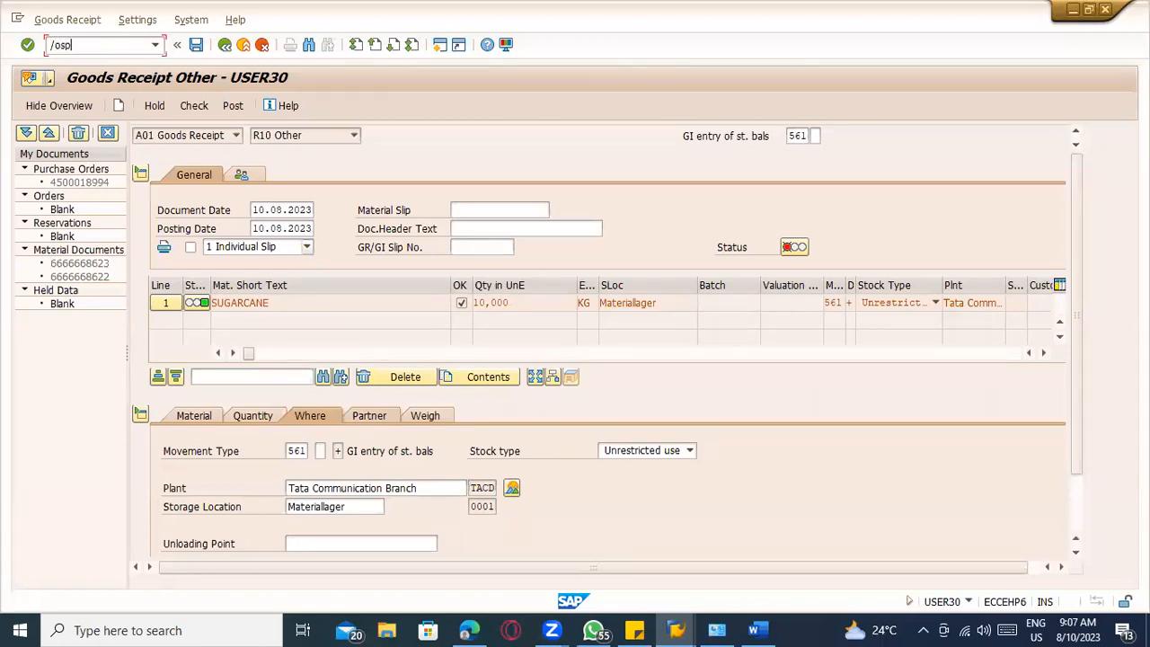
pyautogui.press('Return')
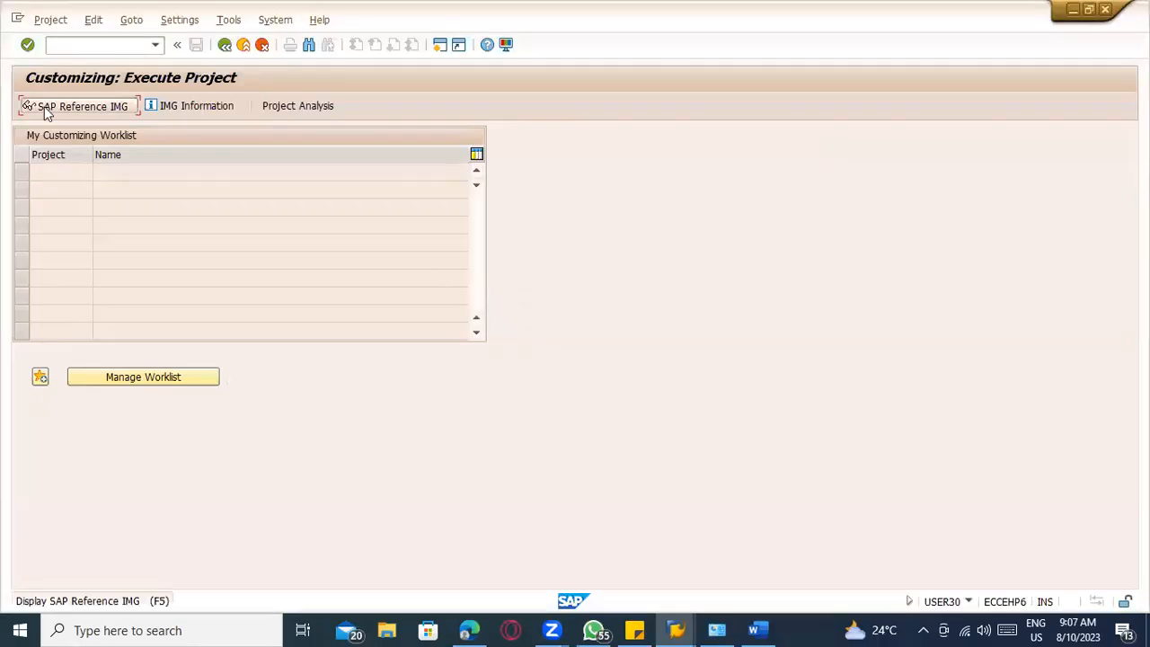
pyautogui.click(44, 106)
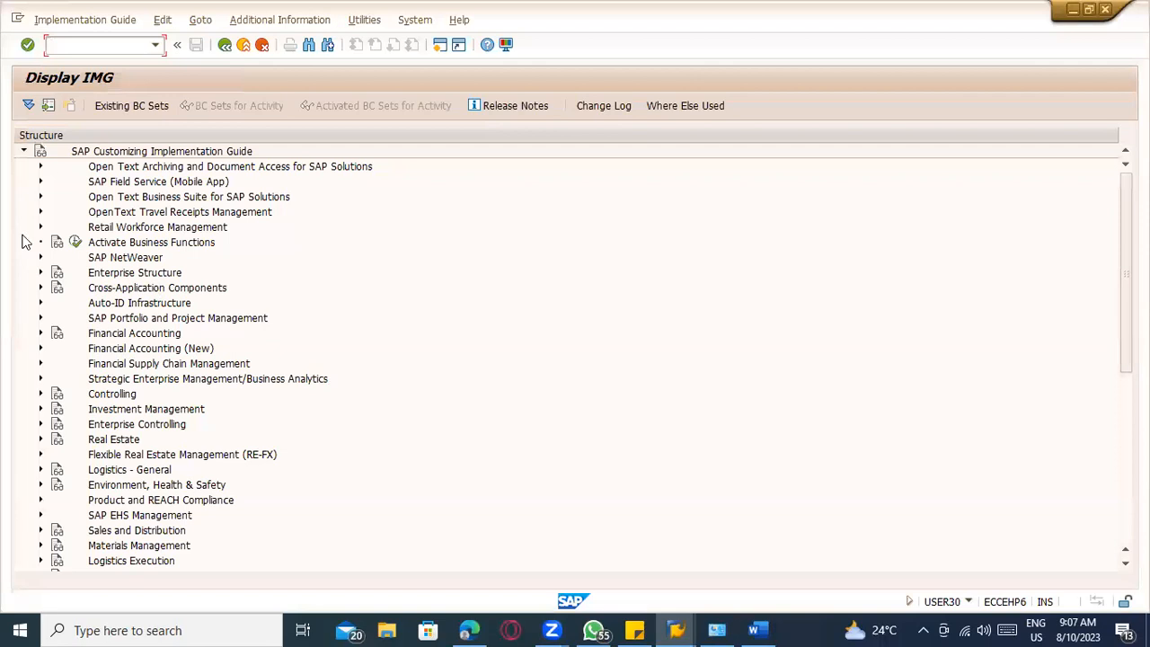
# - View the purchasing organizations defined for Materials Management under Enterprise Structure and return to the IMG
pyautogui.click(40, 273)
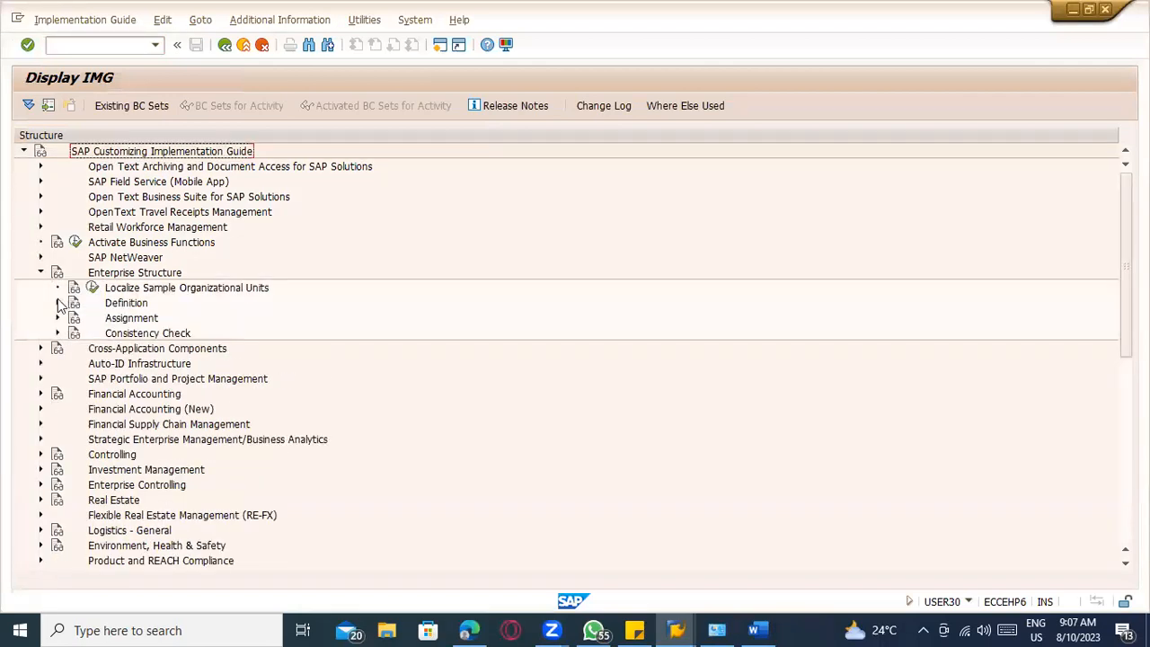
pyautogui.click(56, 302)
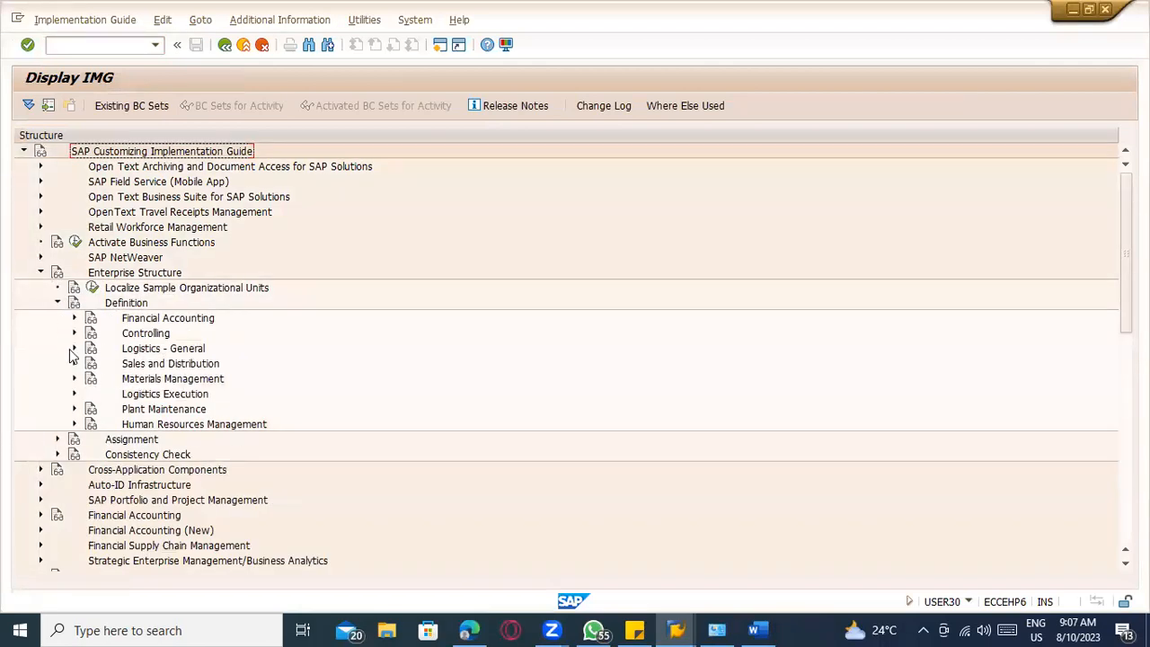
pyautogui.click(73, 349)
pyautogui.click(74, 348)
pyautogui.click(73, 378)
pyautogui.click(126, 425)
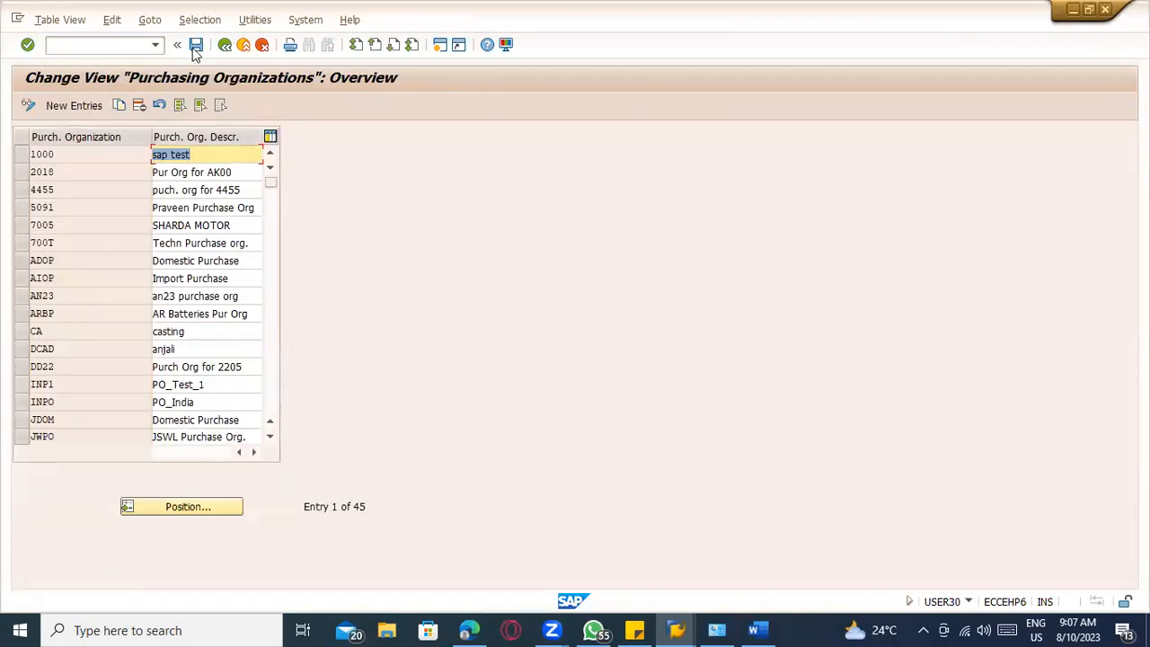
pyautogui.click(224, 45)
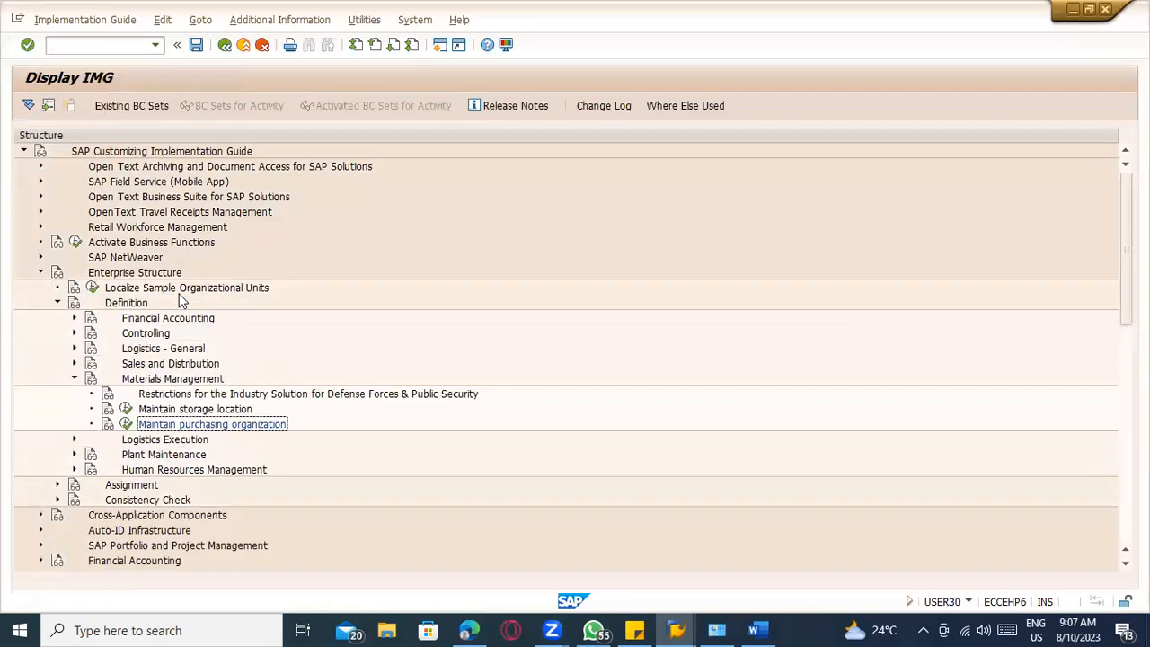
# - Look up TATS in the plant to company code assignments under Logistics - General and return to the IMG
pyautogui.click(57, 485)
pyautogui.scroll(-2, 81, 455)
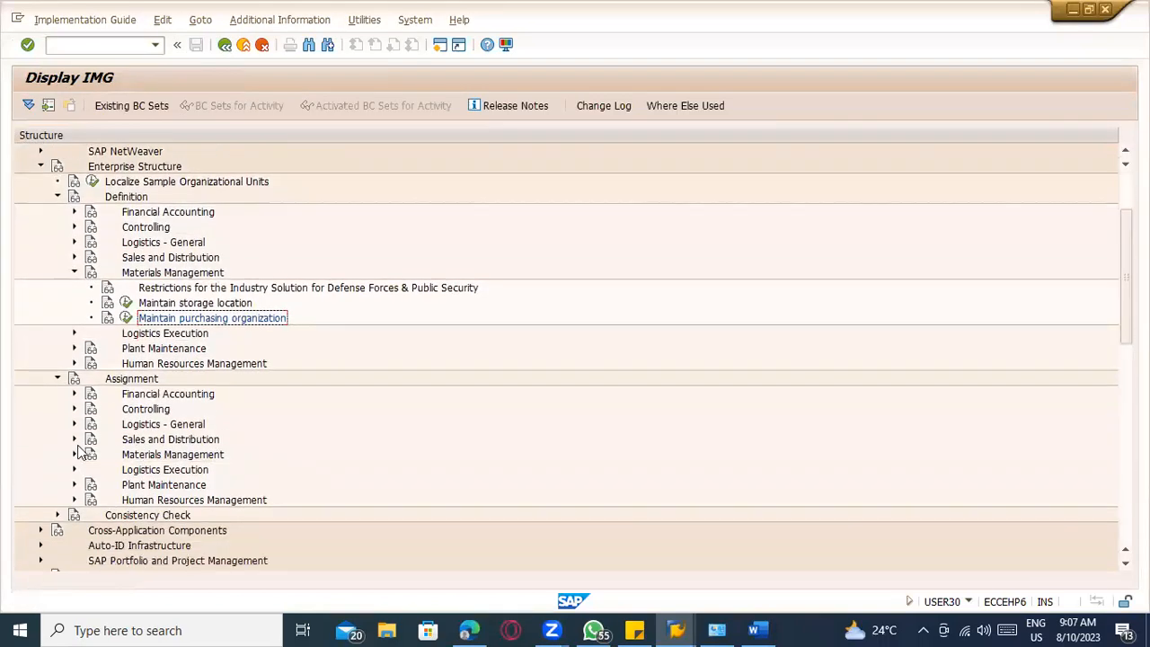
pyautogui.click(75, 425)
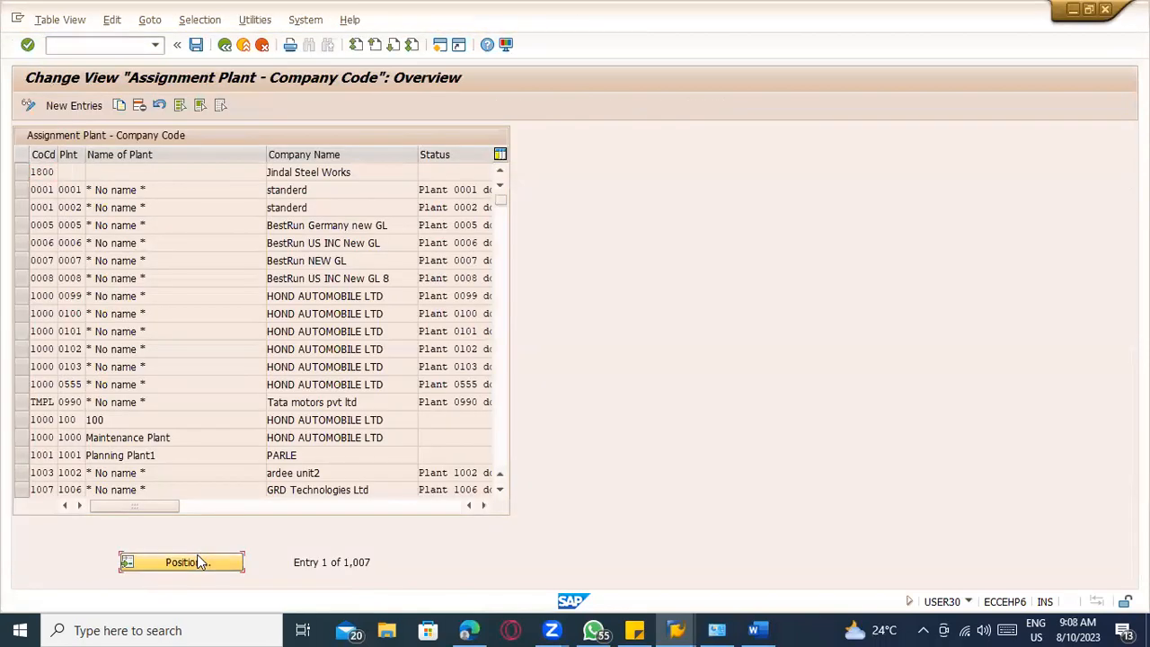
pyautogui.click(199, 563)
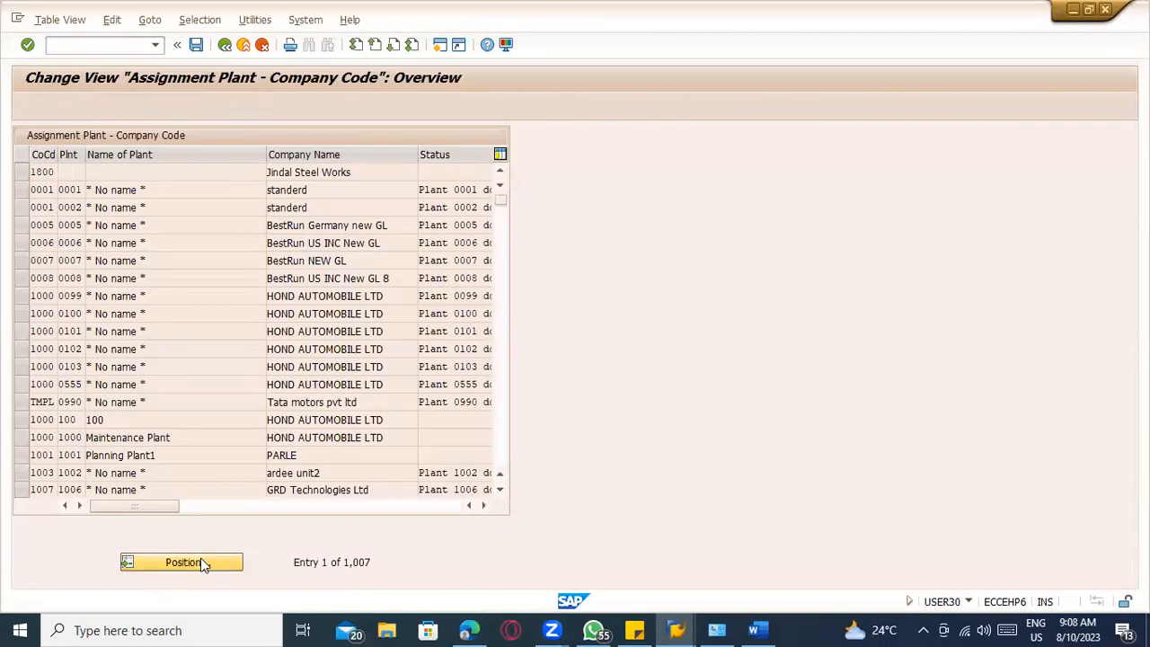
pyautogui.write('TATS')
pyautogui.press('Return')
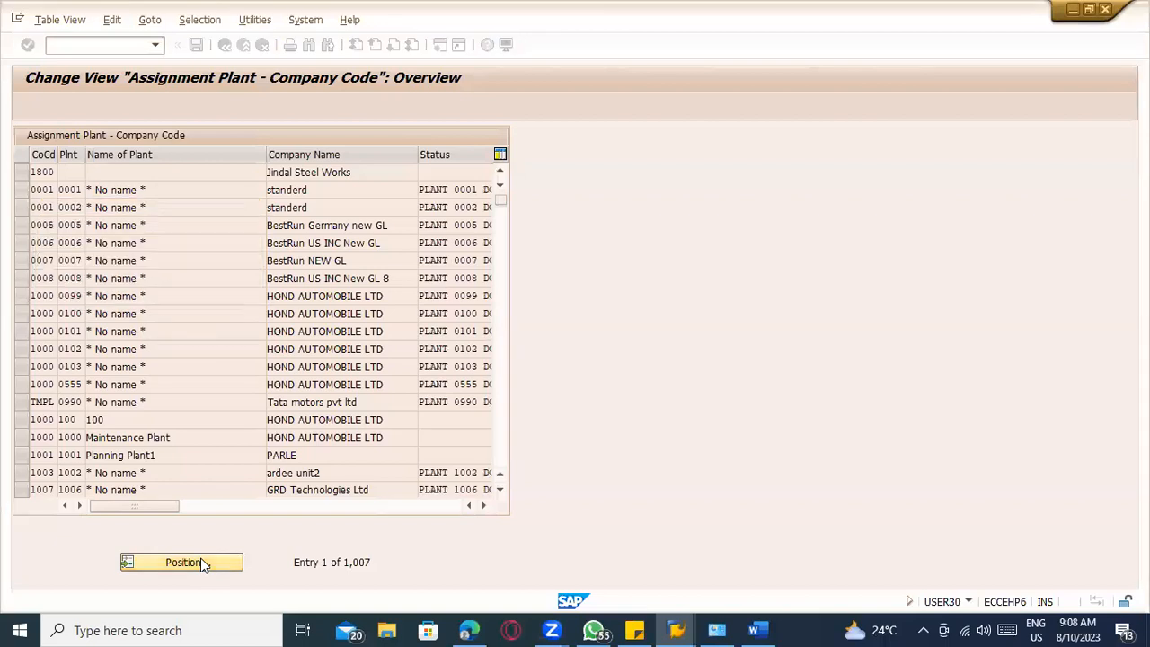
pyautogui.click(224, 44)
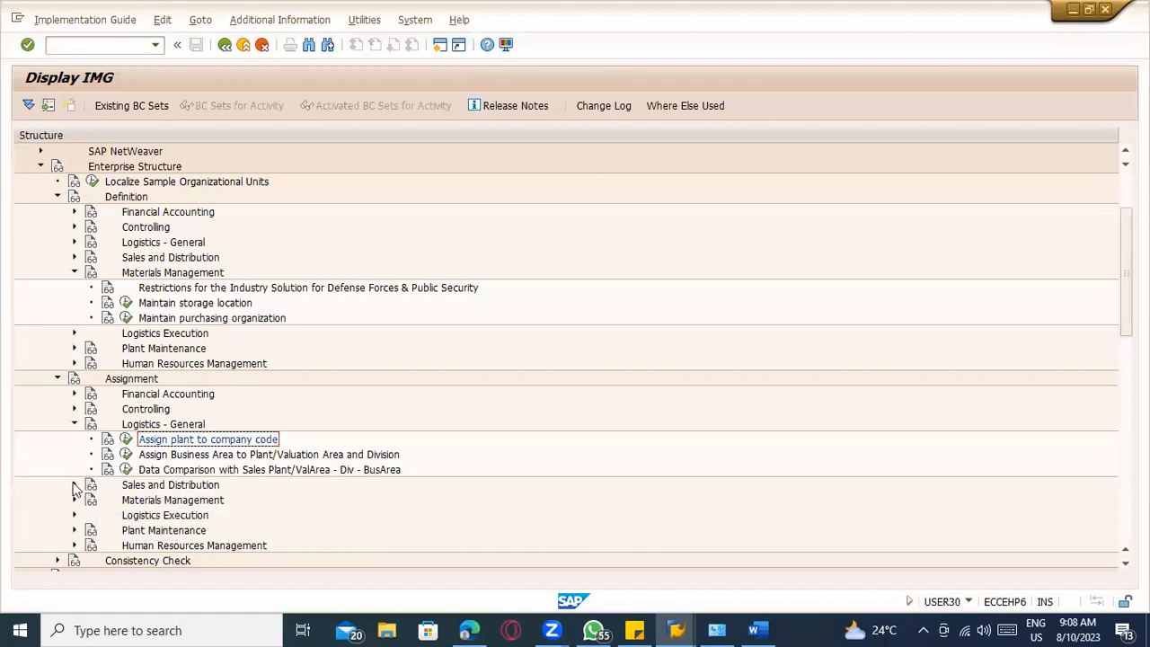
# - Open the assignment of purchasing organizations to plants under Materials Management
pyautogui.click(75, 500)
pyautogui.scroll(-1, 179, 511)
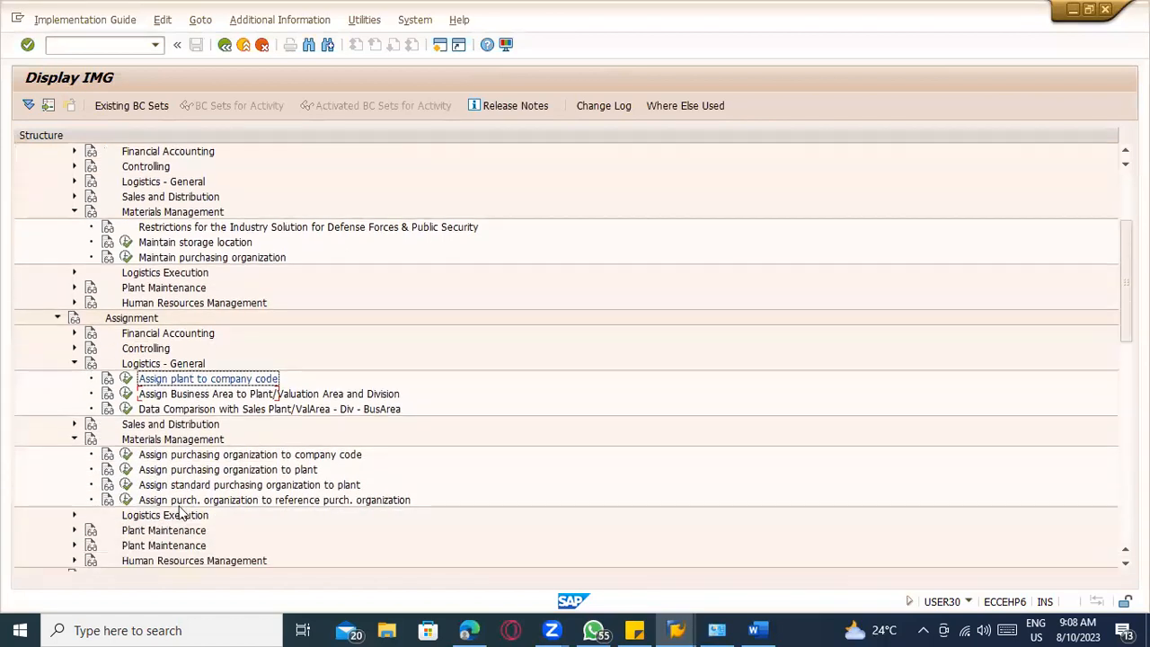
pyautogui.scroll(-1, 180, 510)
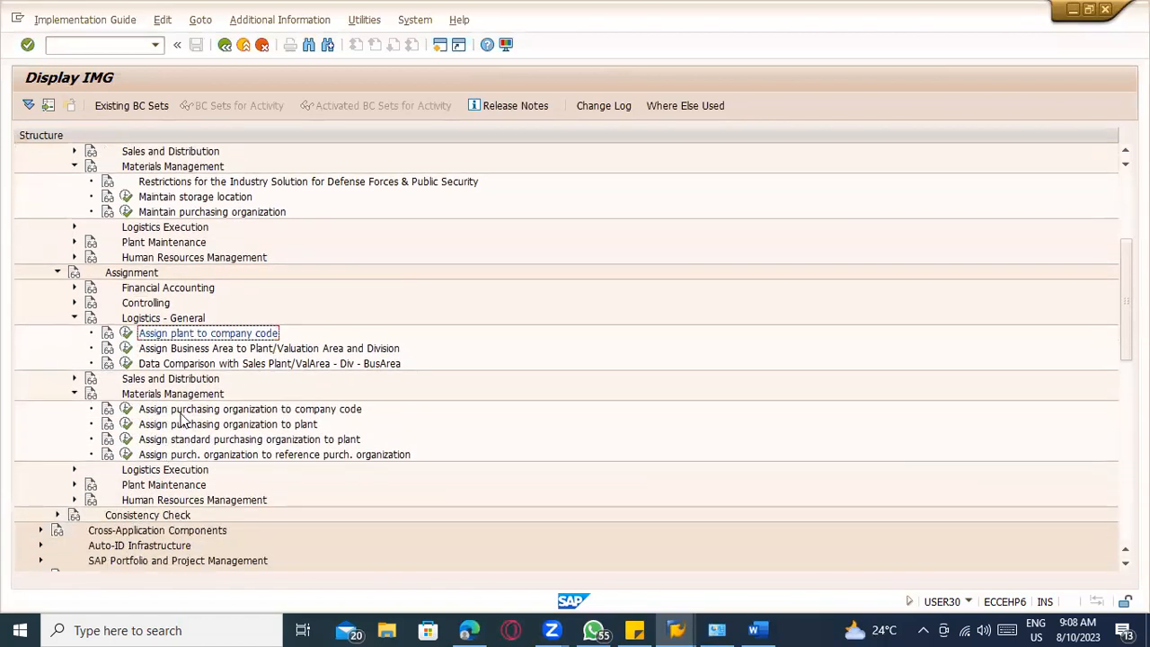
pyautogui.click(125, 425)
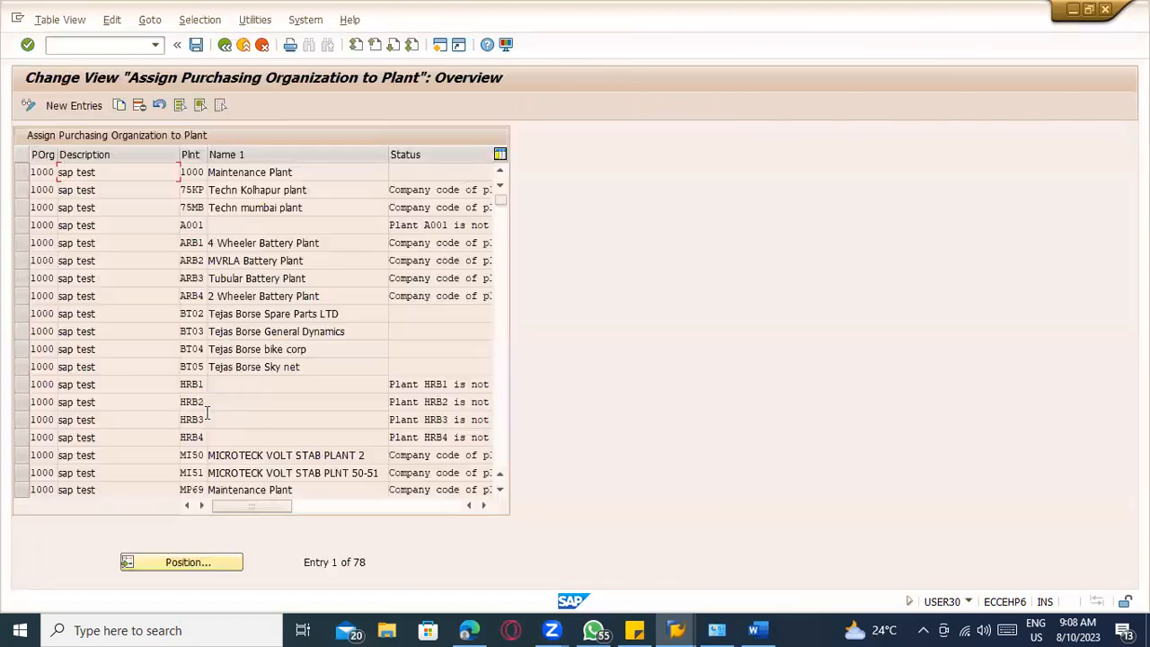
# - Look up purchasing organization TAT in the purchasing organization to plant assignments and return to the IMG
pyautogui.click(190, 568)
pyautogui.write('TAT')
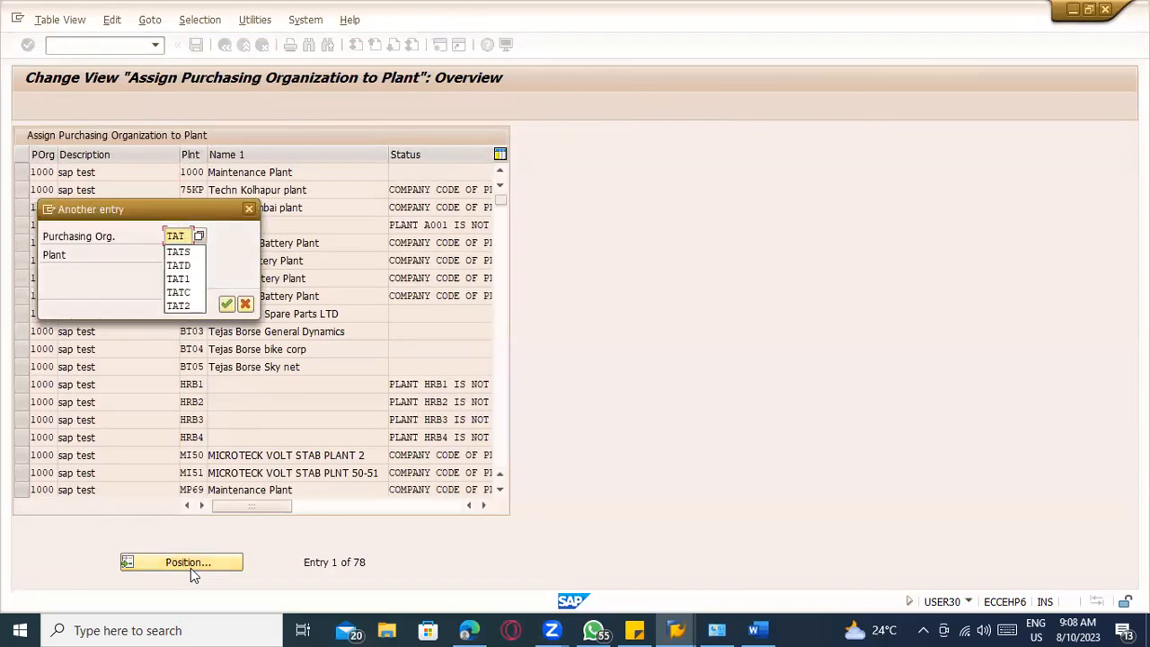
pyautogui.press('Return')
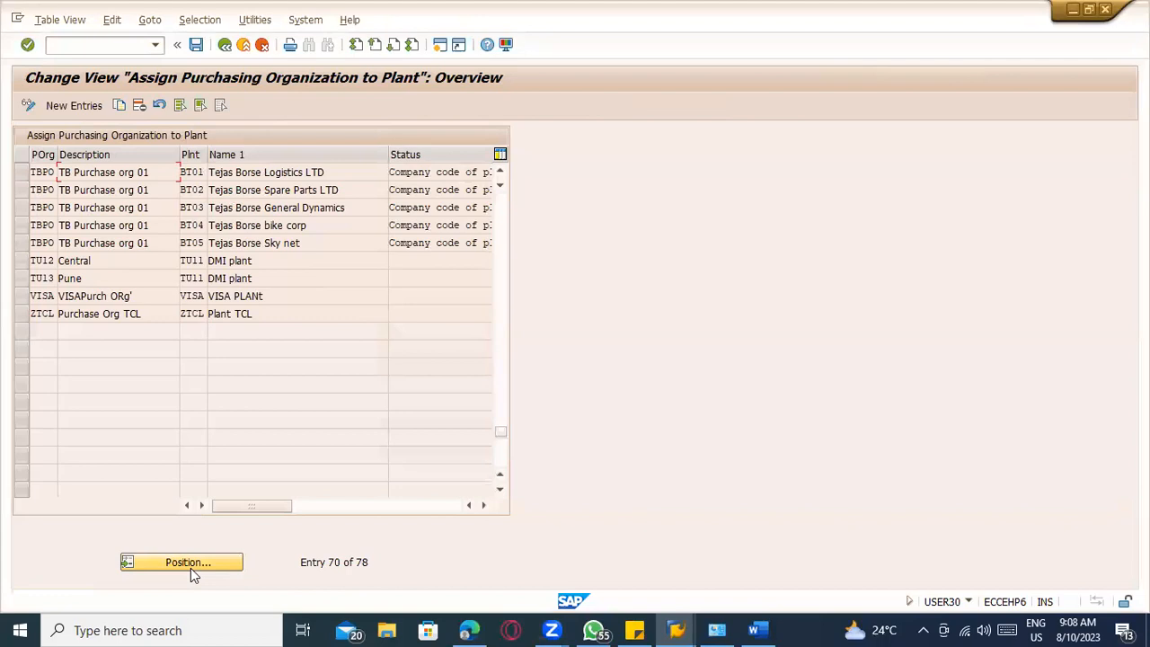
pyautogui.click(225, 44)
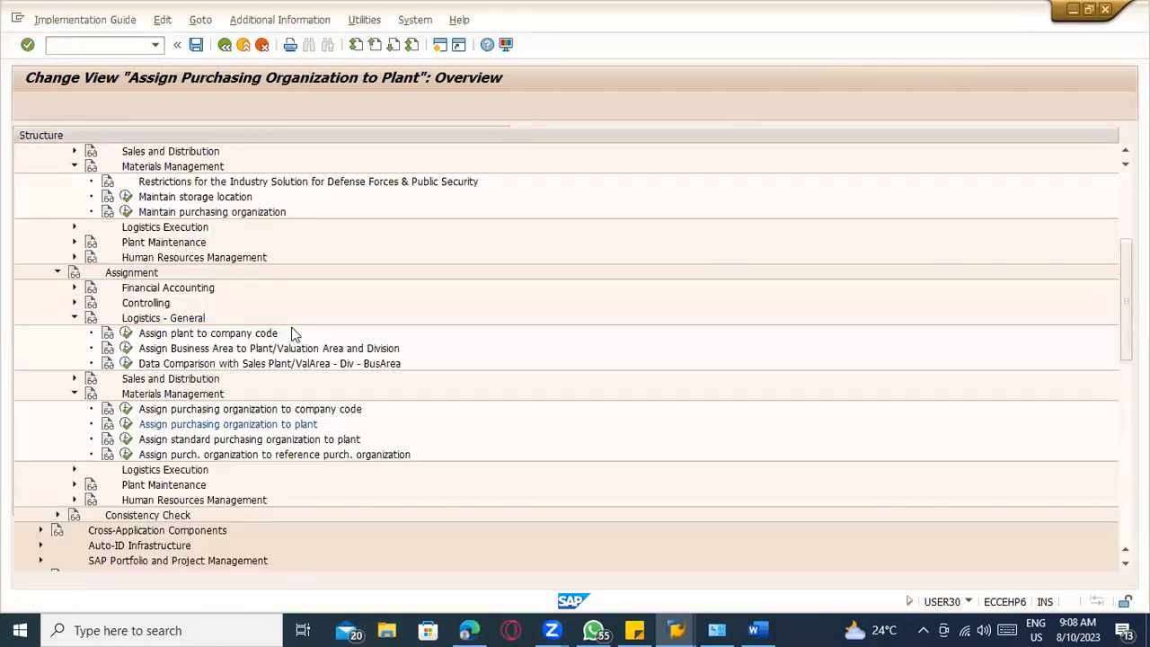
# - Look up plant TAT1 in the plant to company code assignments under Logistics - General and return to the IMG
pyautogui.click(126, 333)
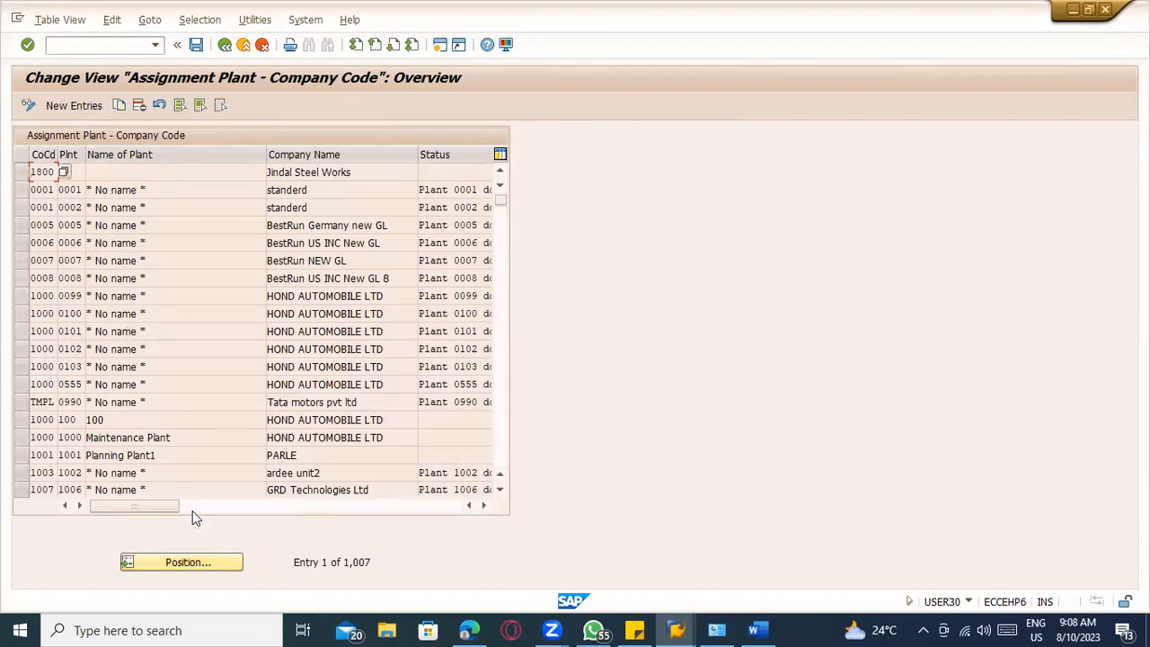
pyautogui.click(188, 560)
pyautogui.write('TATS')
pyautogui.press('BackSpace')
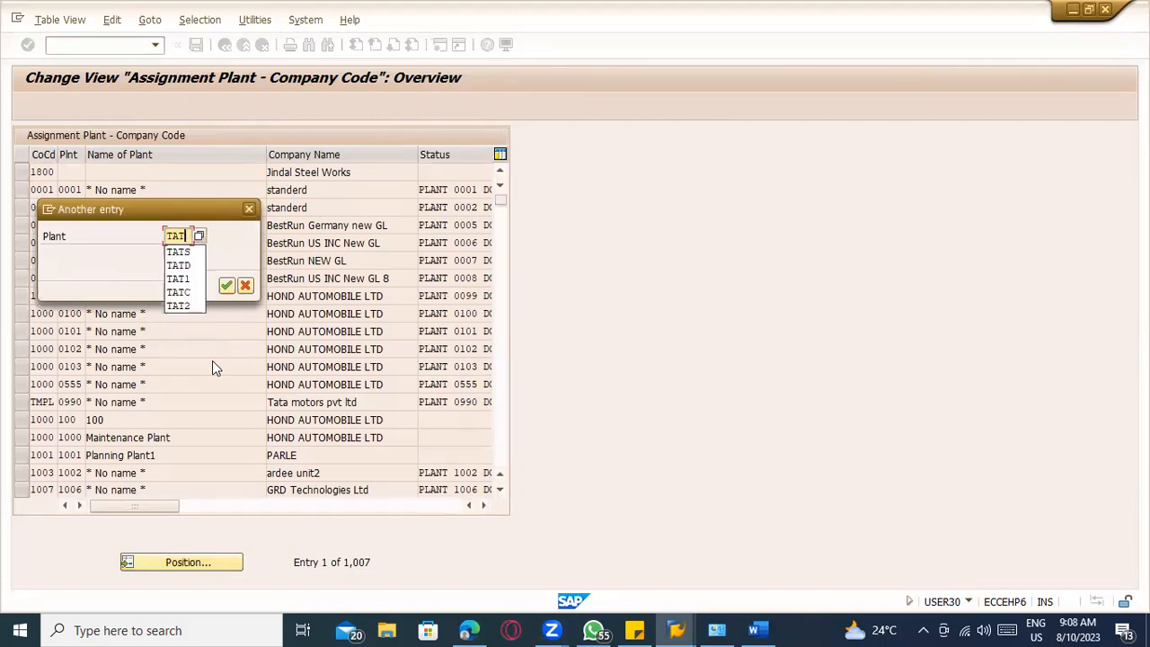
pyautogui.click(187, 282)
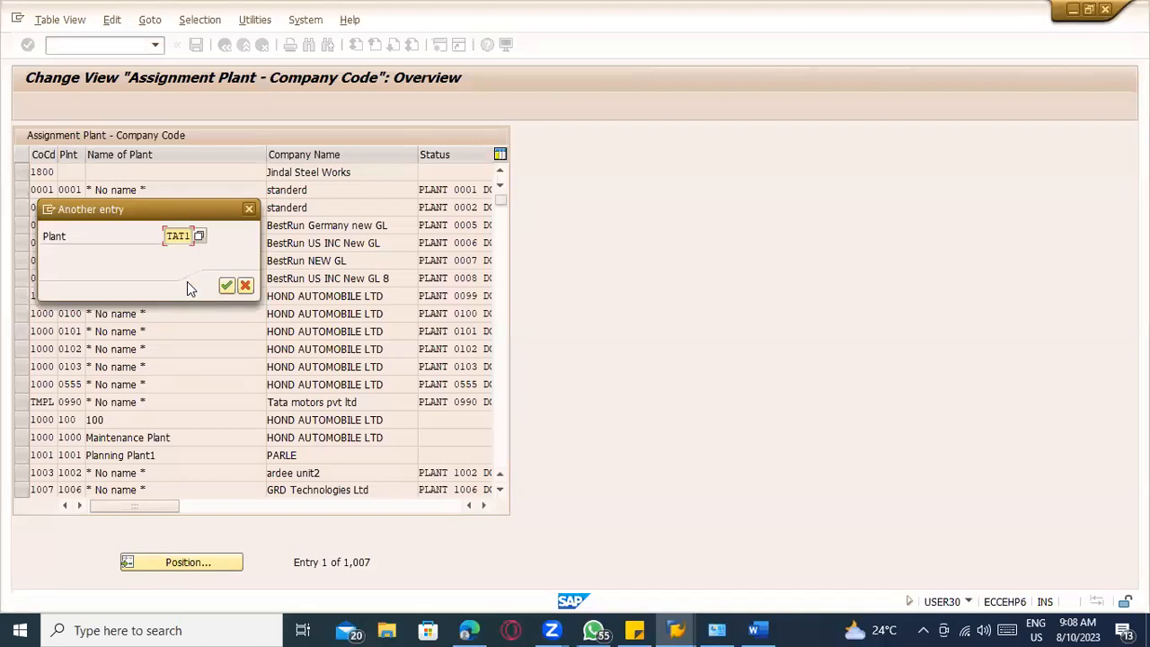
pyautogui.press('Return')
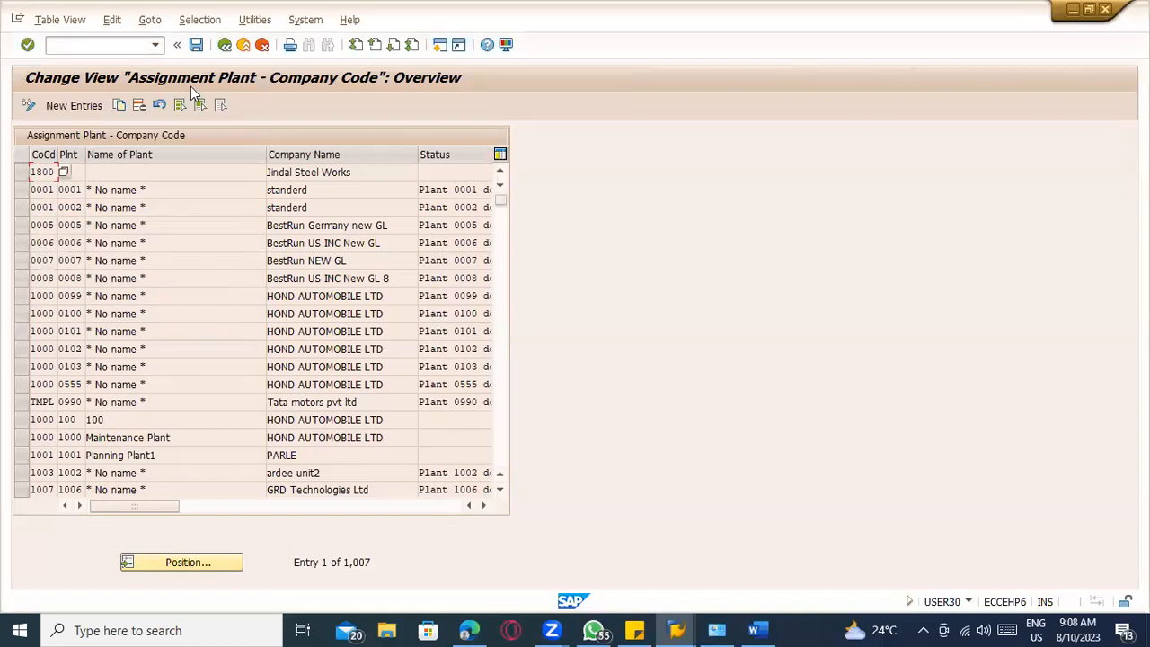
pyautogui.click(225, 44)
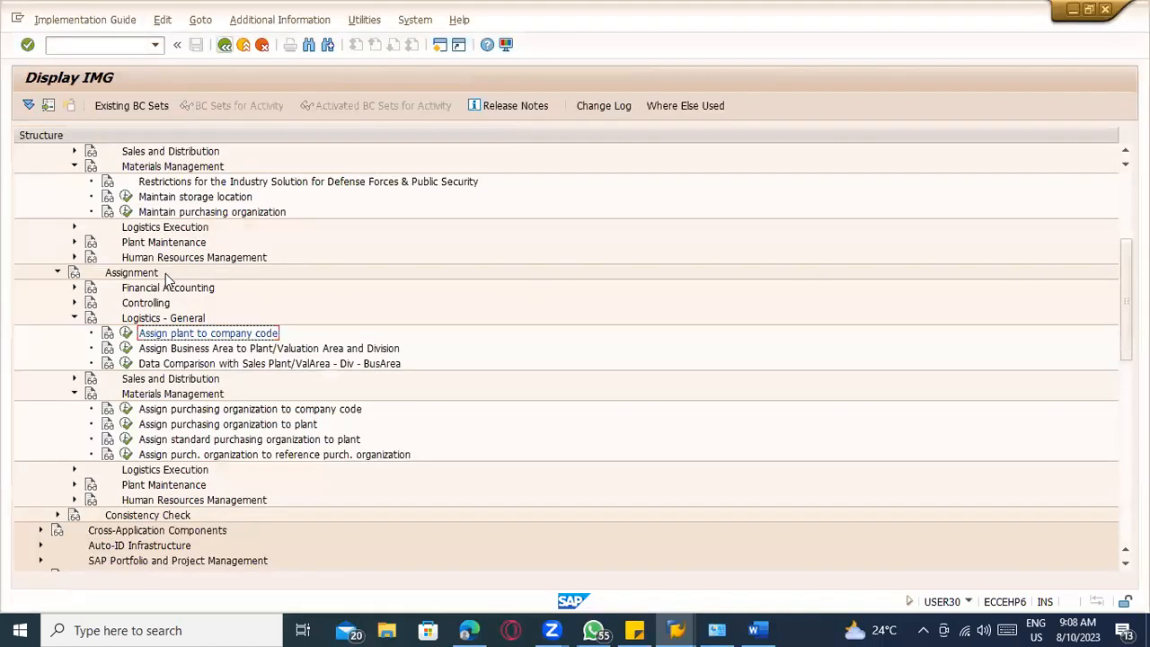
# - Open the Define Plant activity under the Logistics - General definitions and position the plant list at TAT1
pyautogui.scroll(-1, 193, 320)
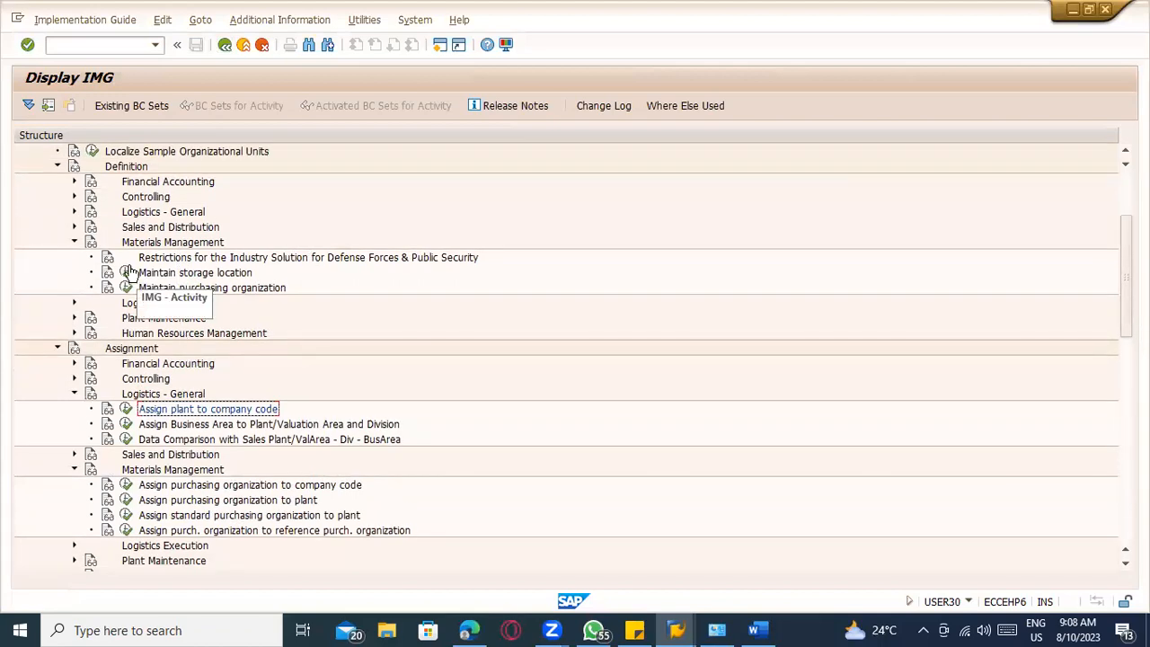
pyautogui.click(75, 212)
pyautogui.click(127, 242)
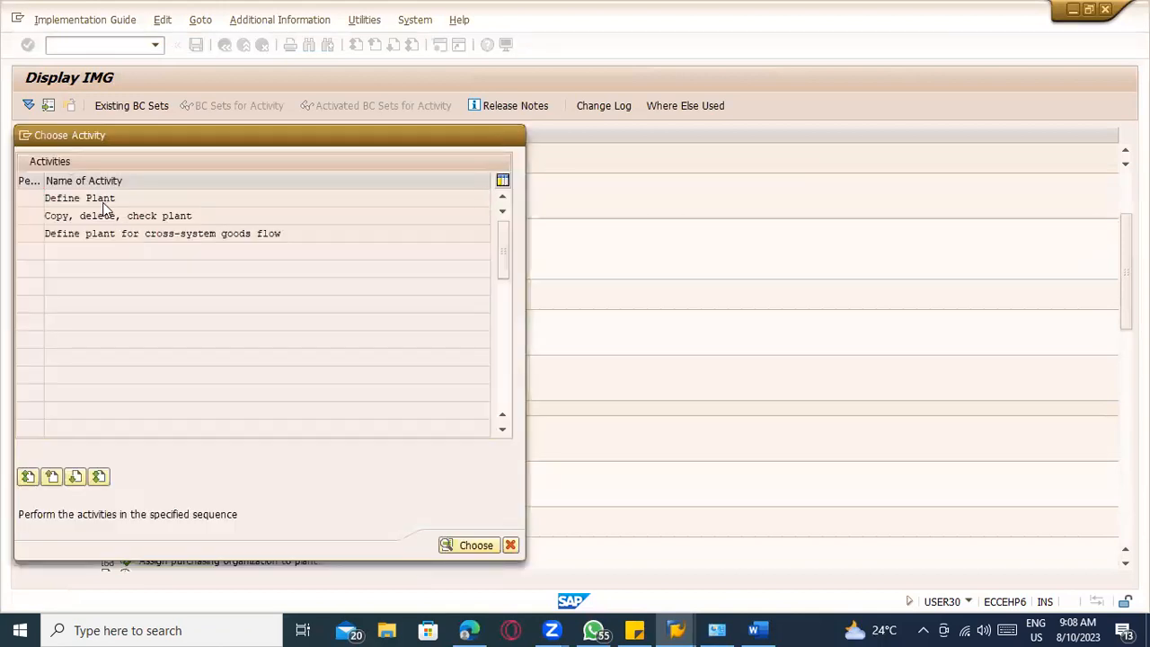
pyautogui.doubleClick(108, 200)
pyautogui.click(173, 510)
pyautogui.write('TAT1')
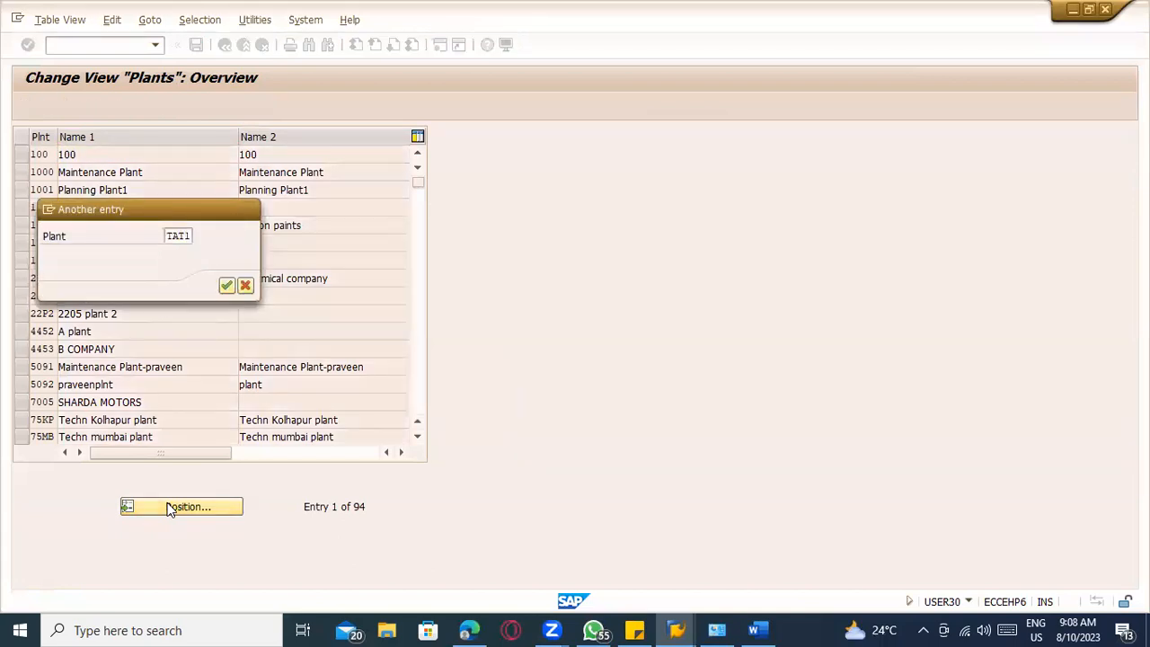
pyautogui.press('Return')
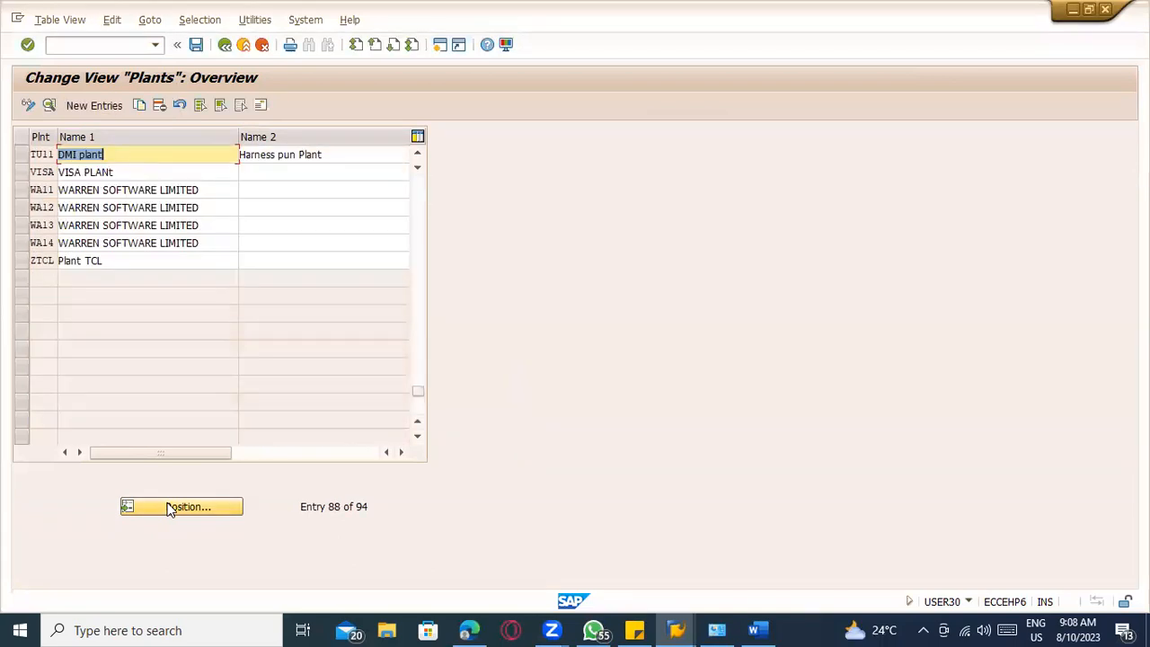
# - Look through the plant list for the Tata Communication plants TACD and TACM and return to the activity selection
pyautogui.scroll(6, 186, 379)
pyautogui.scroll(4, 147, 357)
pyautogui.scroll(-1, 147, 347)
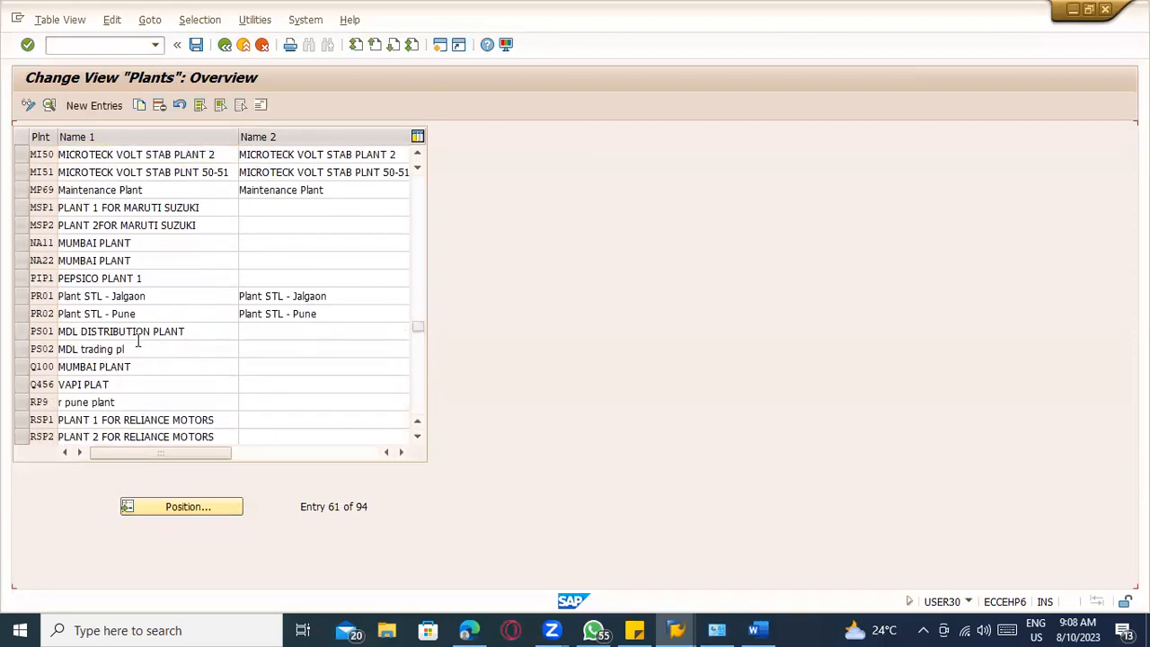
pyautogui.scroll(-3, 138, 341)
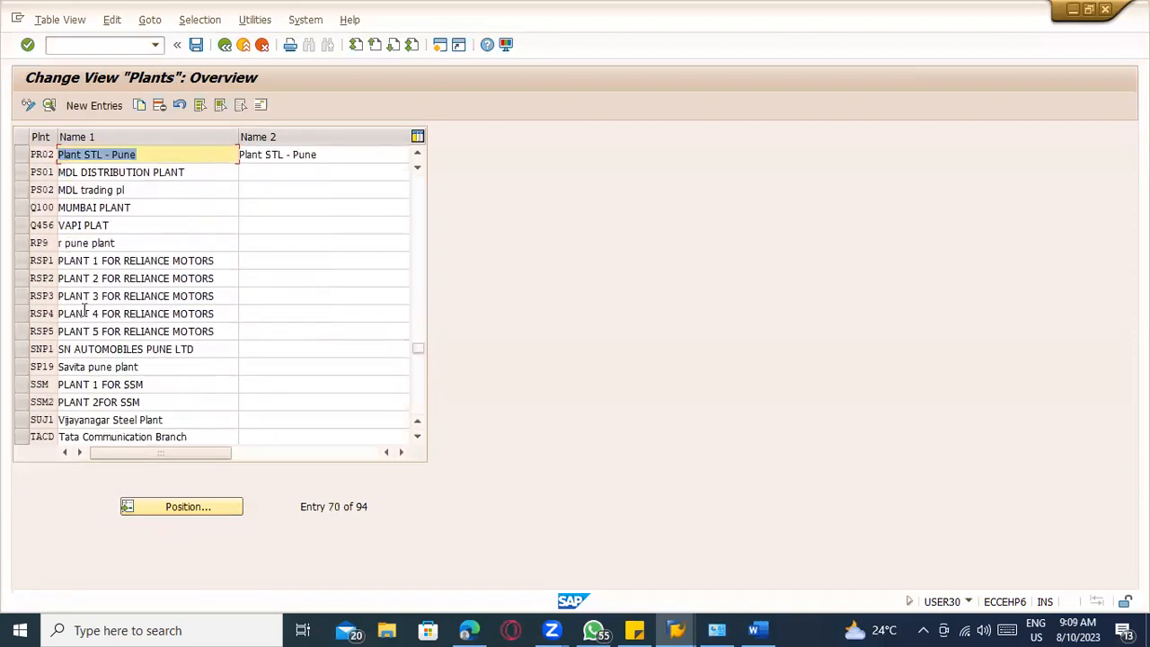
pyautogui.scroll(-3, 83, 310)
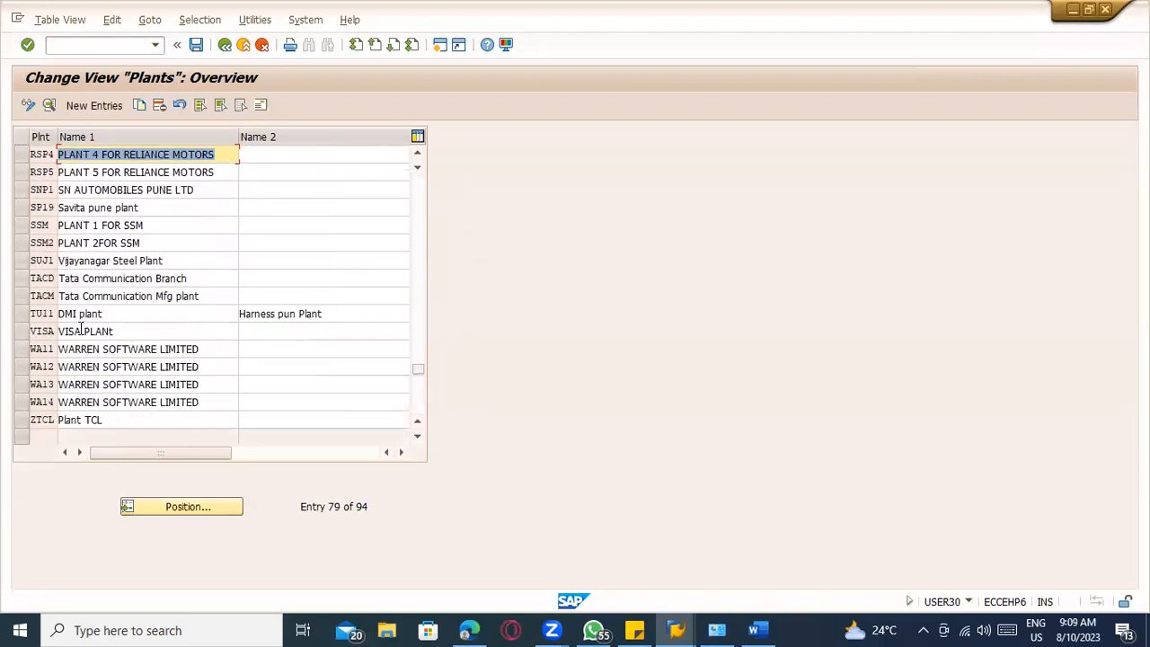
pyautogui.moveTo(20, 280); pyautogui.dragTo(23, 293)
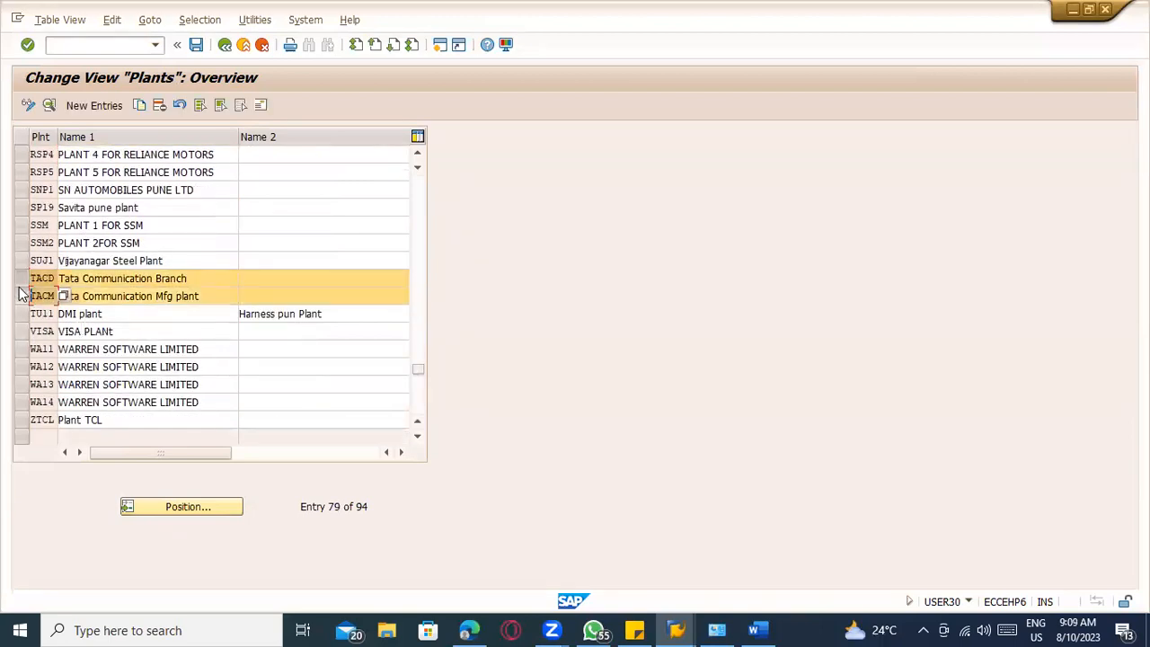
pyautogui.click(21, 296)
pyautogui.click(22, 296)
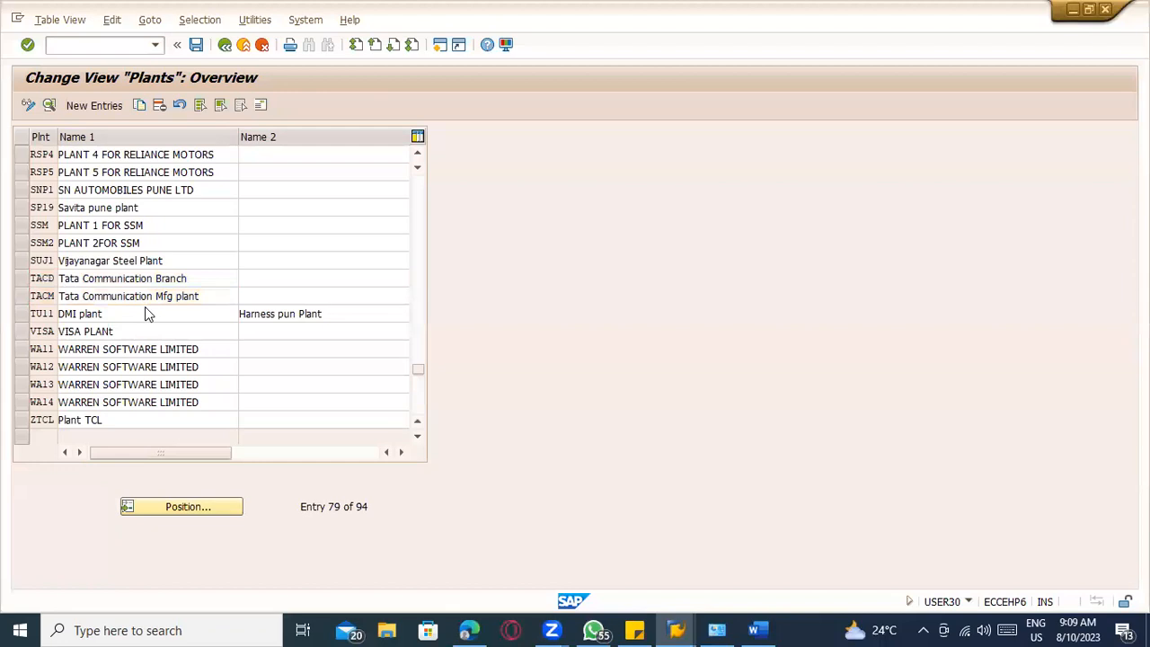
pyautogui.scroll(2, 147, 308)
pyautogui.scroll(1, 213, 216)
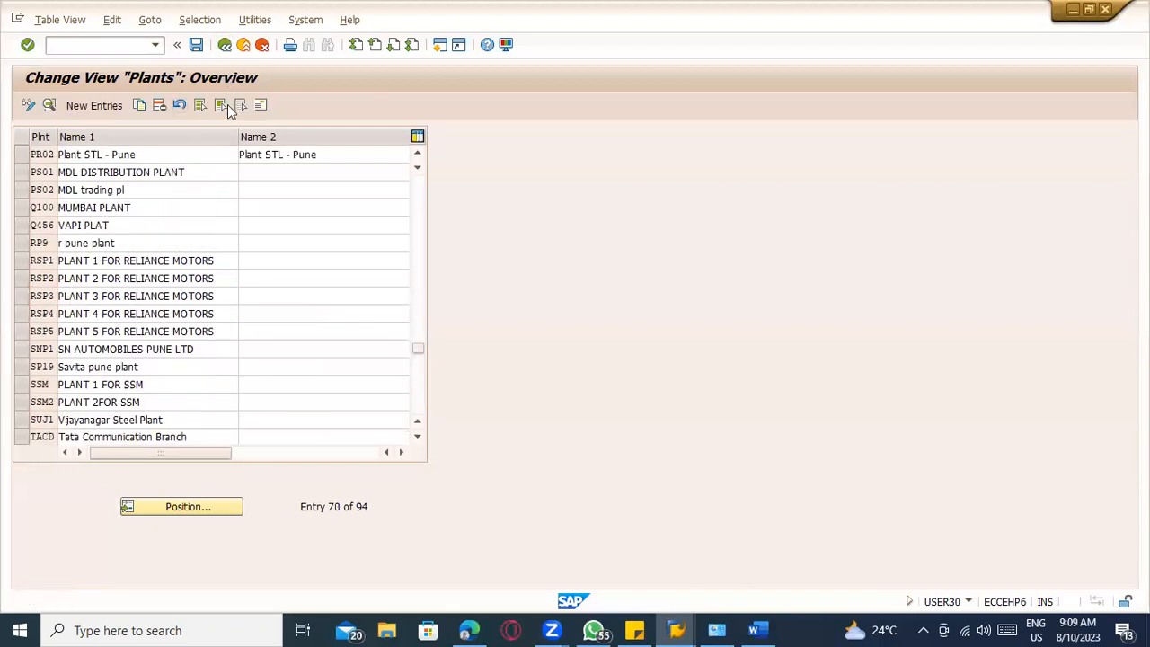
pyautogui.press('F3')
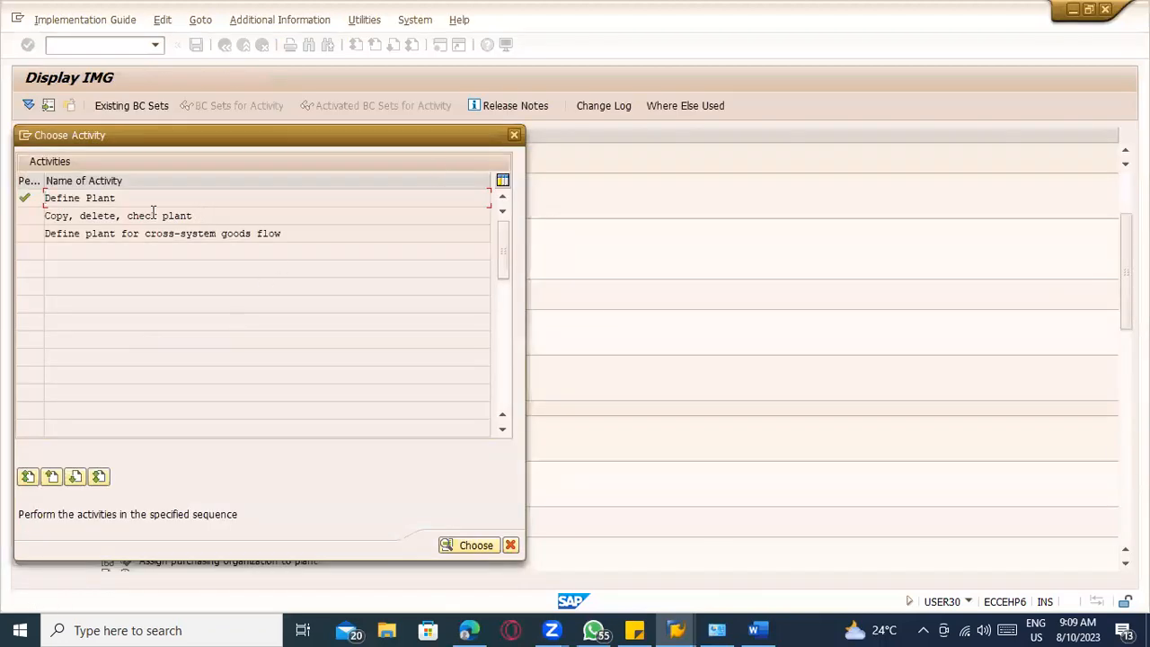
pyautogui.doubleClick(154, 216)
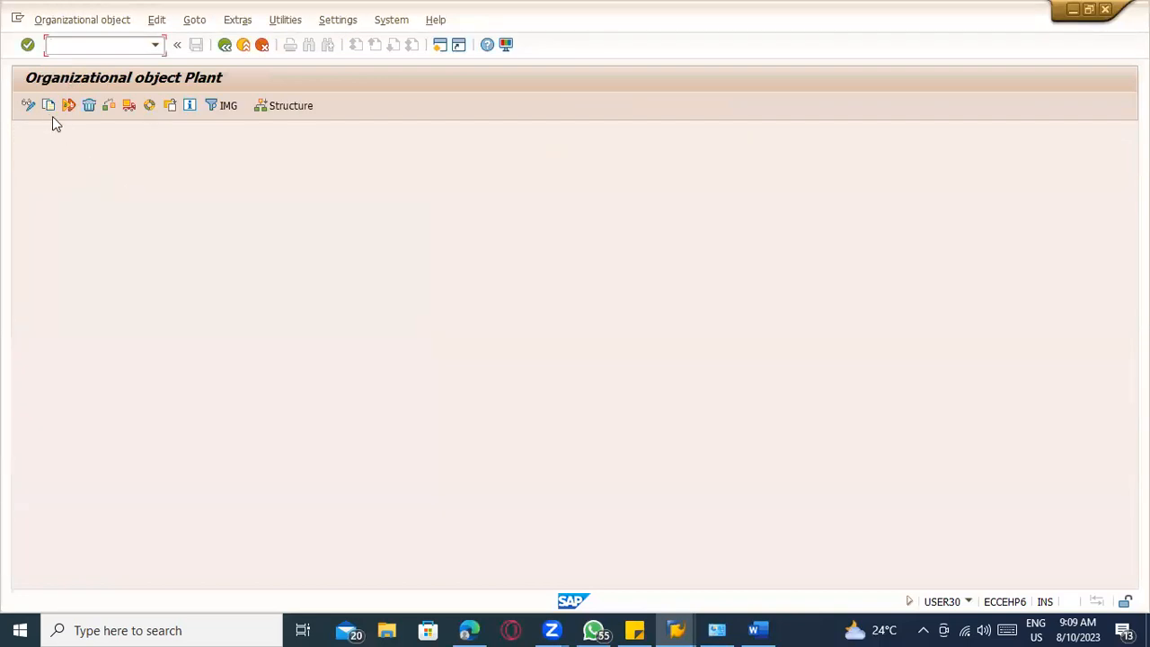
pyautogui.click(53, 106)
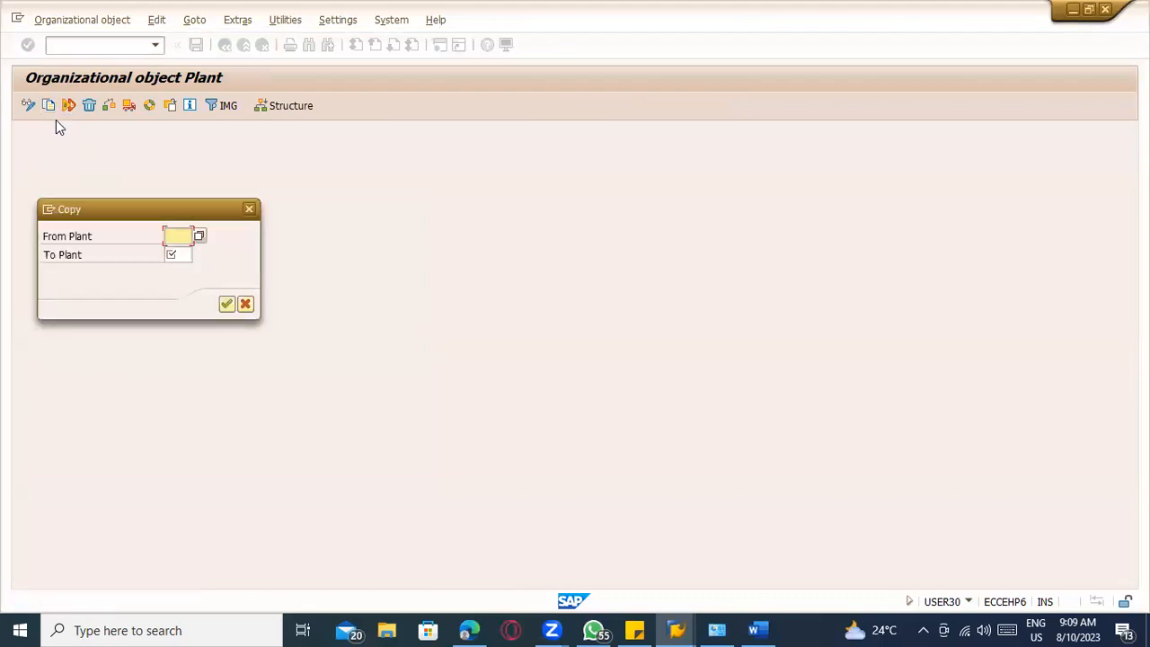
pyautogui.click(250, 208)
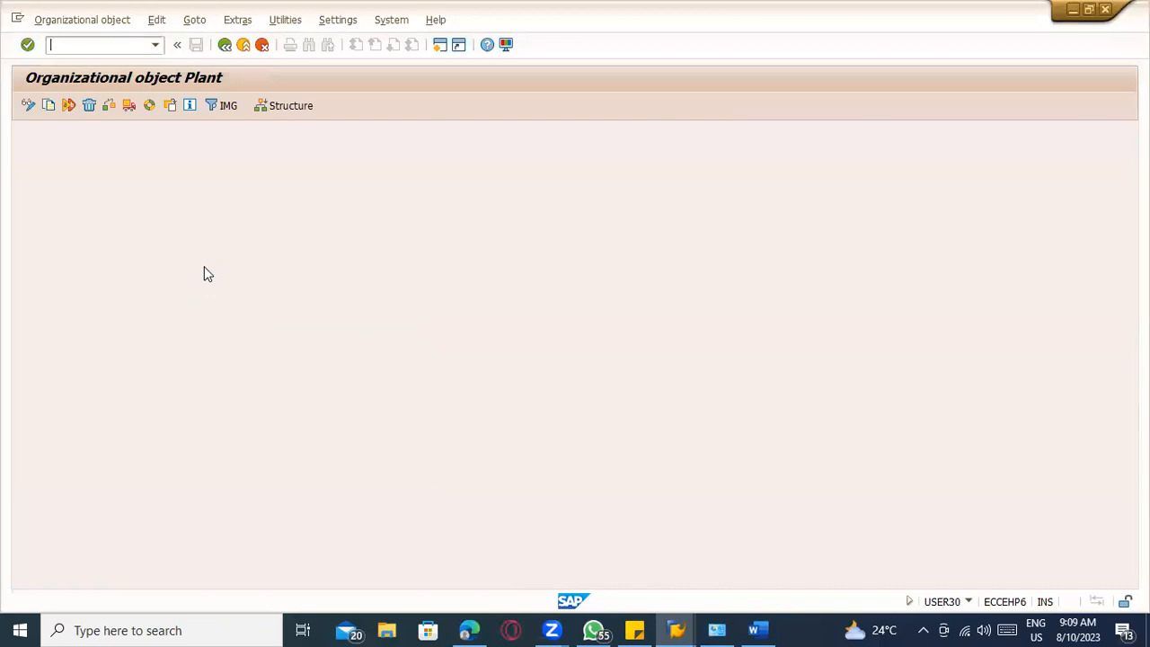
# - Switch to the goods receipt session, check the document, and read the error's long text for the company code
pyautogui.hotkey('alt', 'Tab')
pyautogui.click(186, 107)
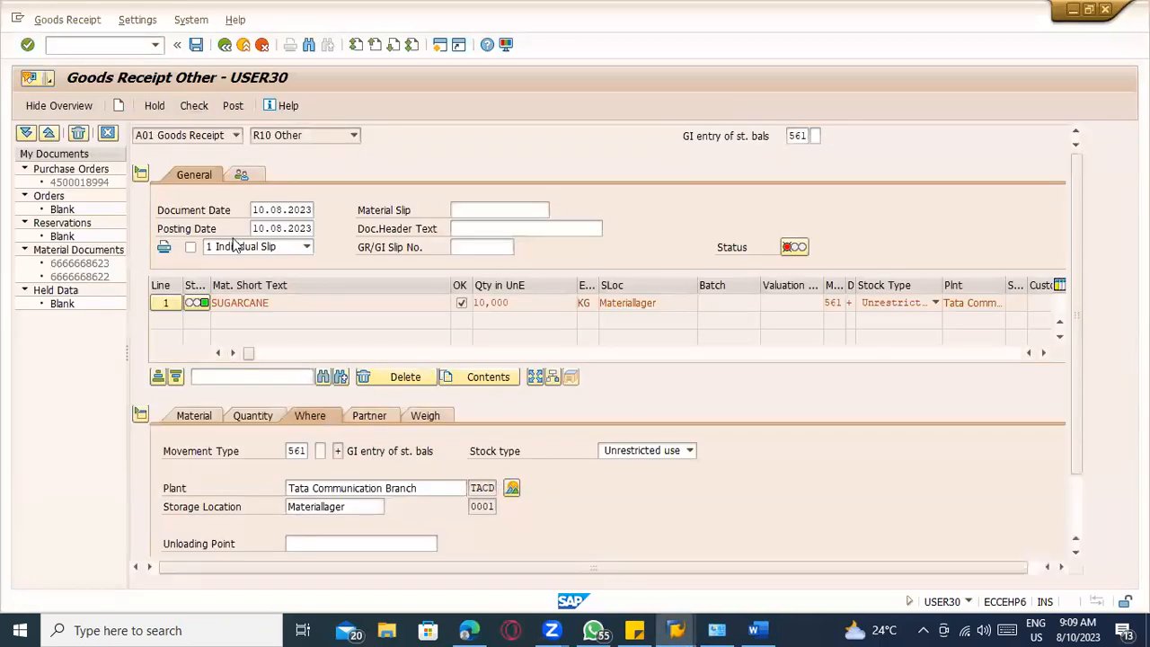
pyautogui.click(526, 275)
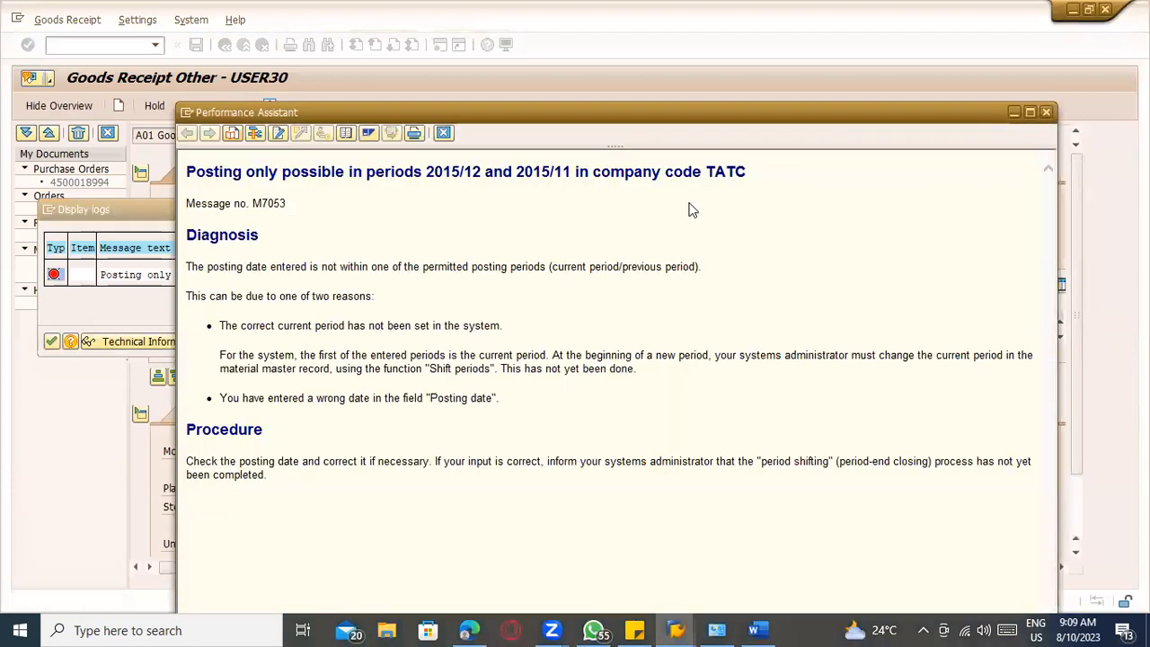
pyautogui.moveTo(703, 172); pyautogui.dragTo(782, 172)
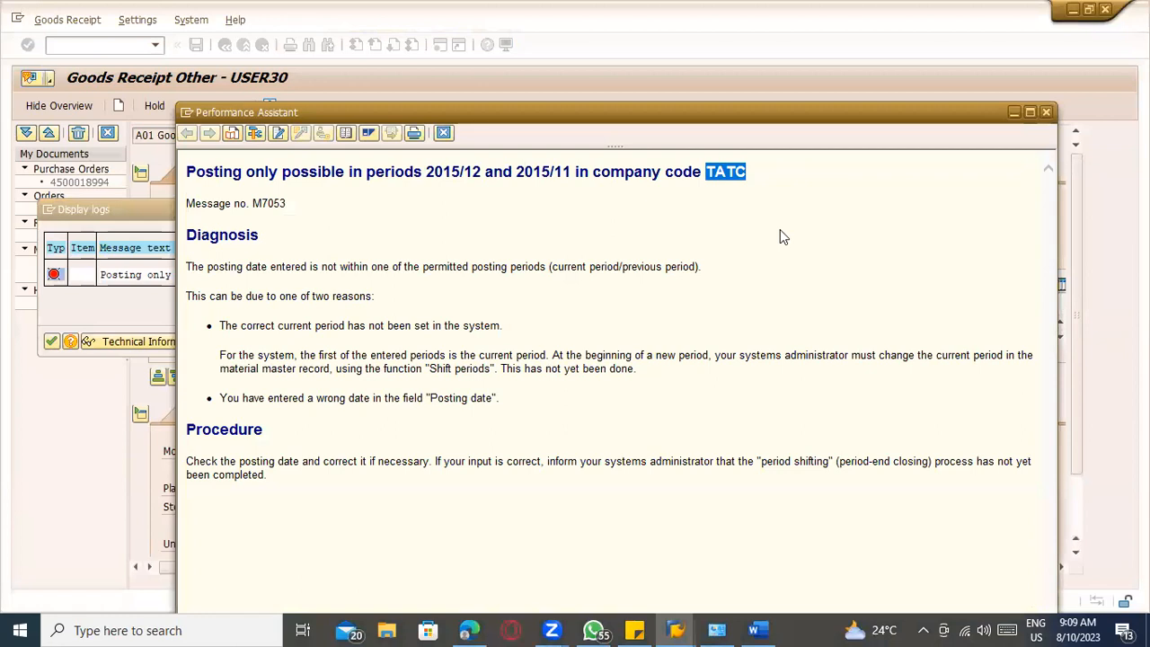
pyautogui.click(1047, 112)
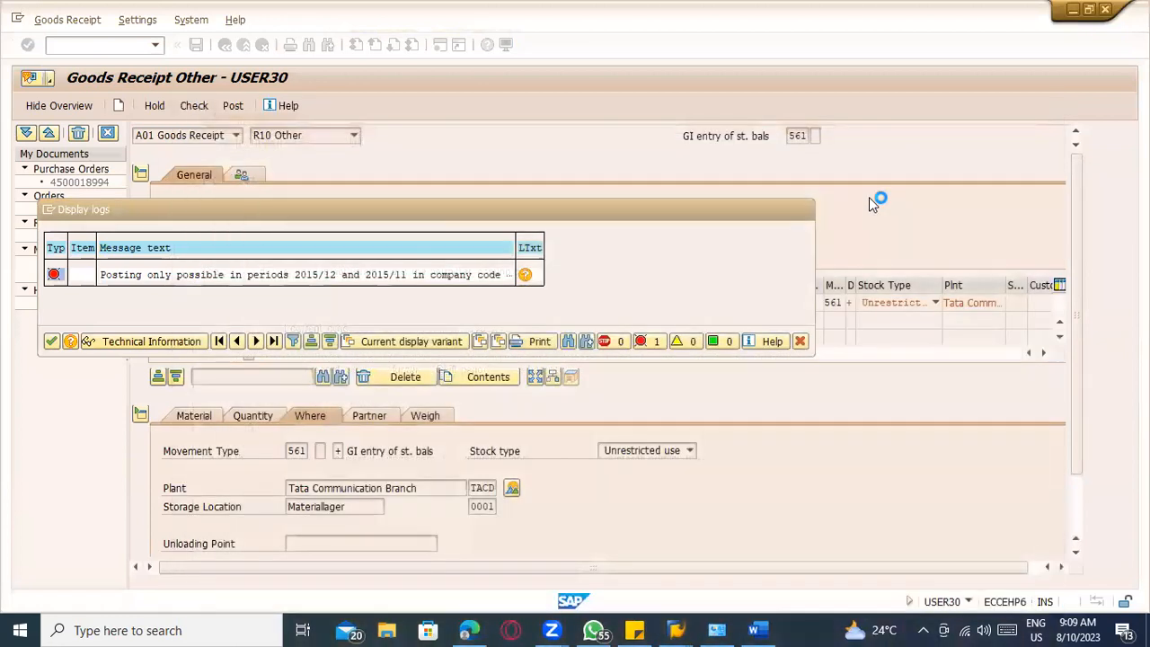
pyautogui.click(806, 214)
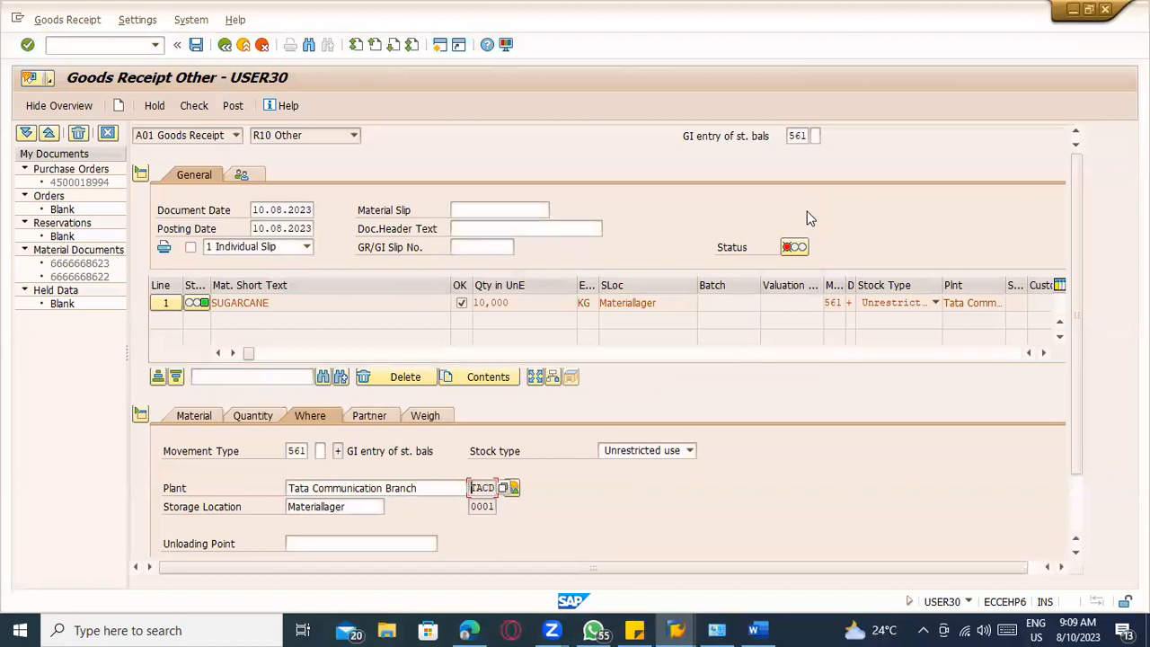
# - Return to the IMG session, close the plant activity selection, and open the assignment of plants to company codes
pyautogui.press('F2')
pyautogui.click(224, 105)
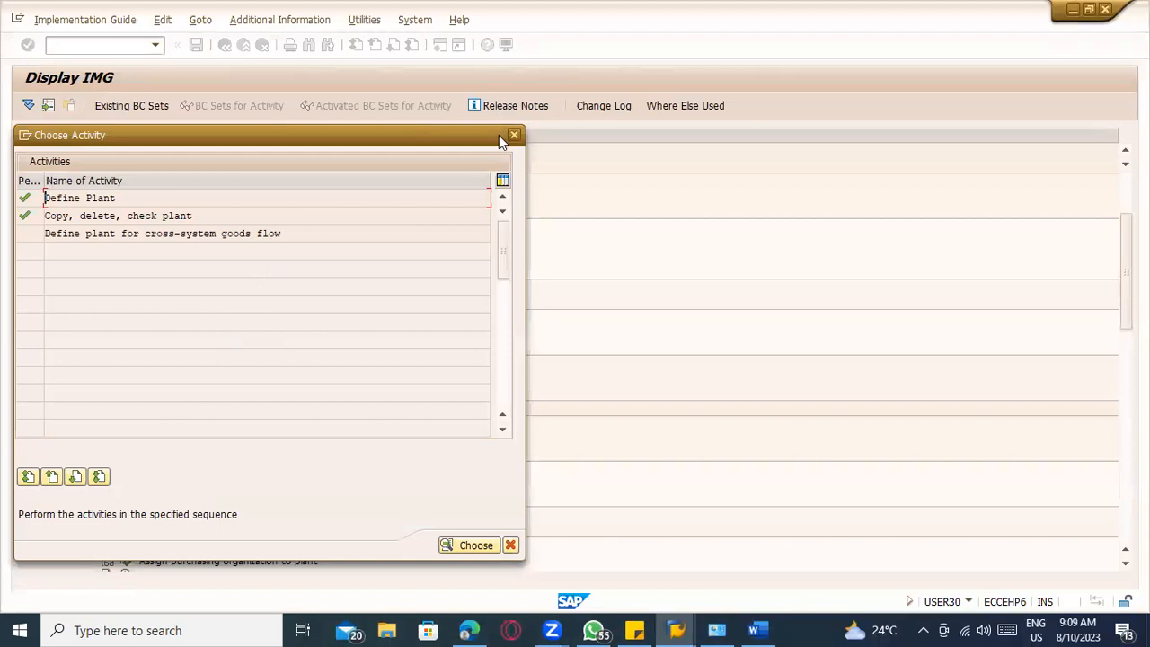
pyautogui.click(514, 136)
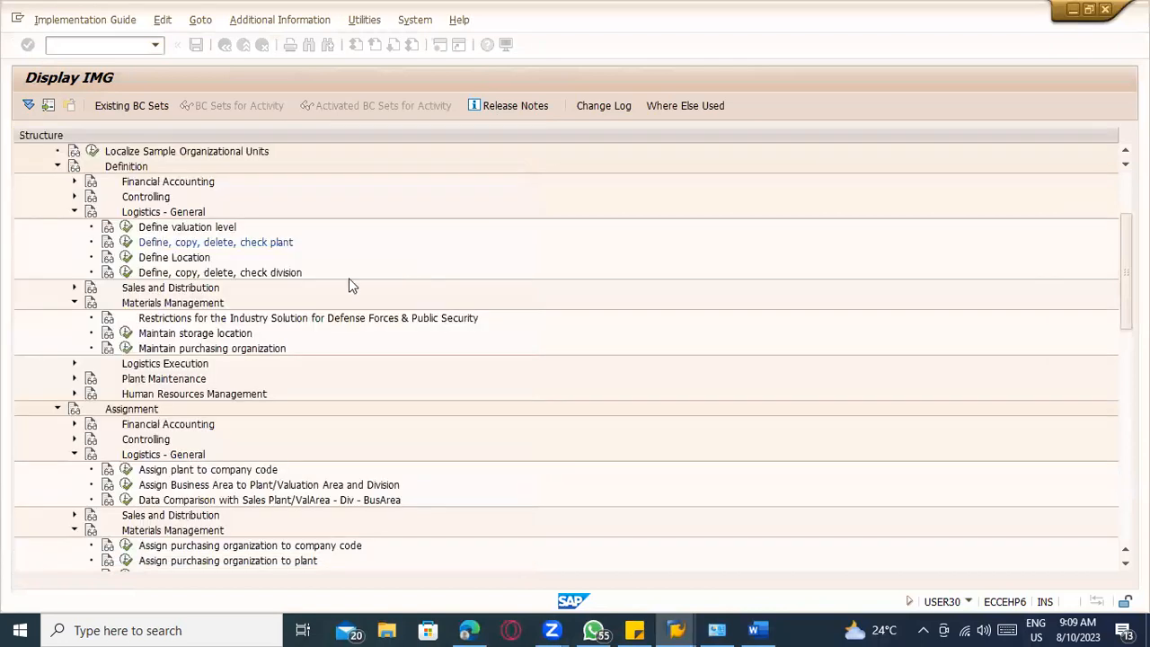
pyautogui.click(125, 469)
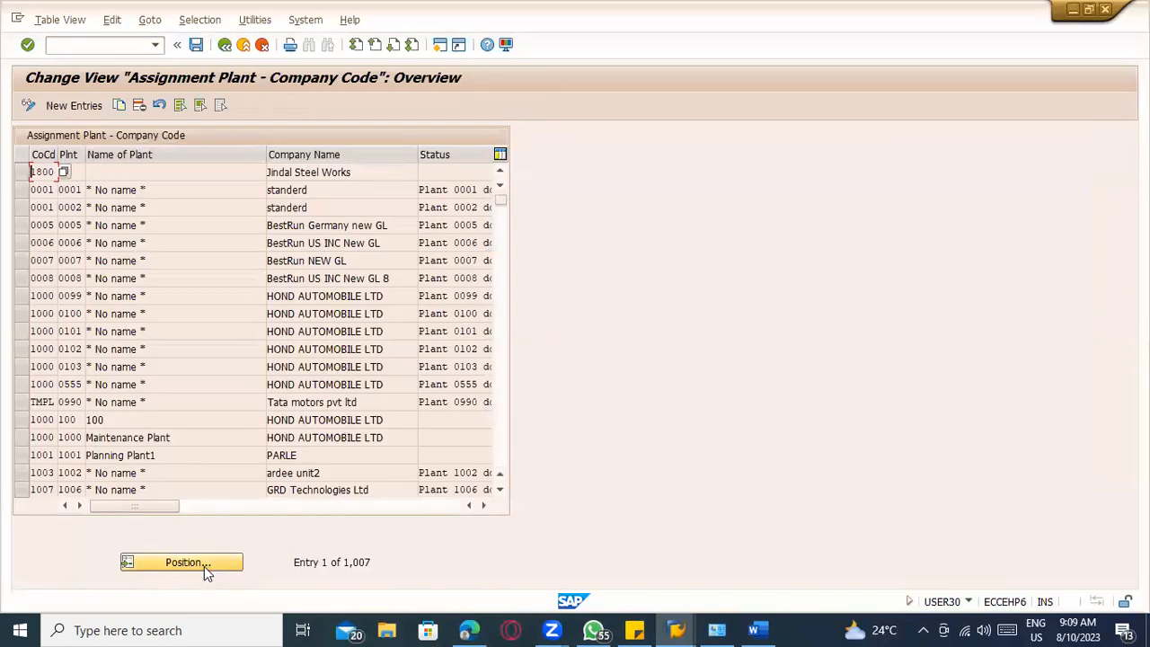
# - Position the plant to company code assignments at plant TACM
pyautogui.click(204, 566)
pyautogui.write('TC M')
pyautogui.press('BackSpace')
pyautogui.press('BackSpace')
pyautogui.press('BackSpace')
pyautogui.write('ACM')
pyautogui.press('Return')
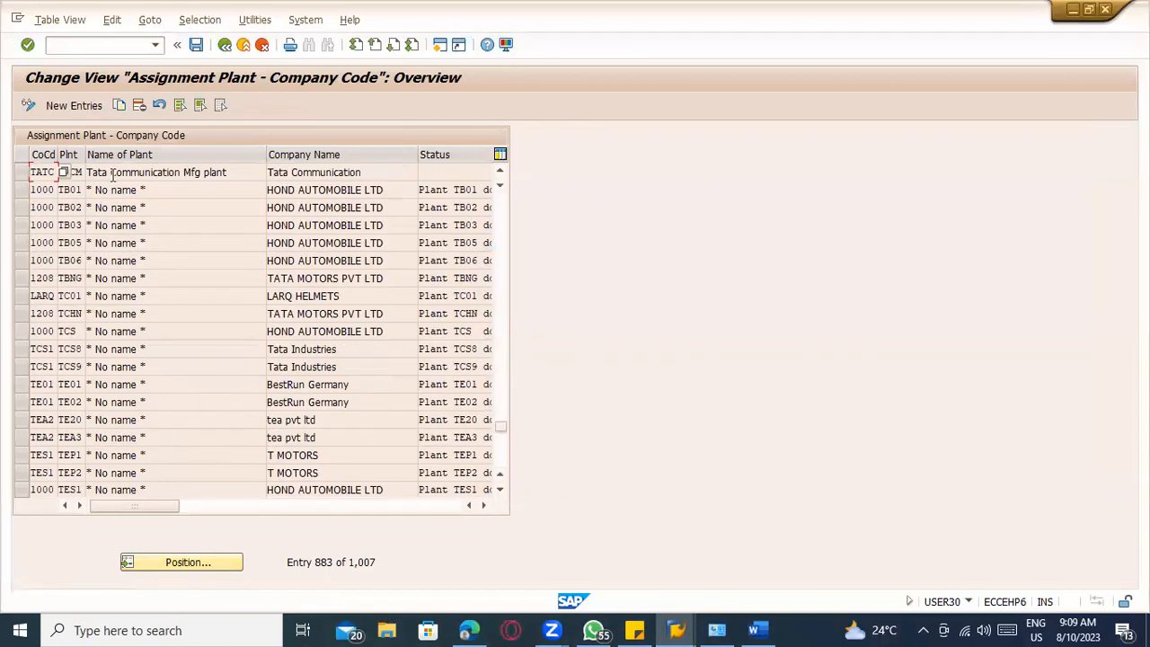
# - Review the TACM plant's company code assignment entry and go back to the Customizing project screen
pyautogui.click(21, 172)
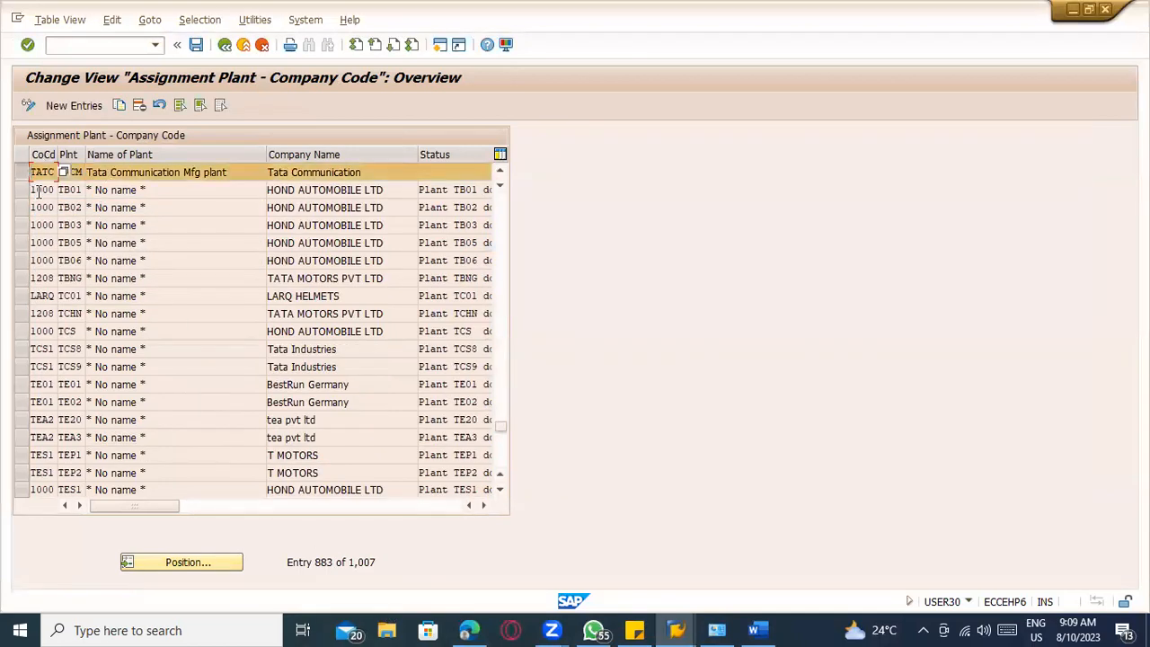
pyautogui.click(175, 174)
pyautogui.click(64, 171)
pyautogui.click(136, 170)
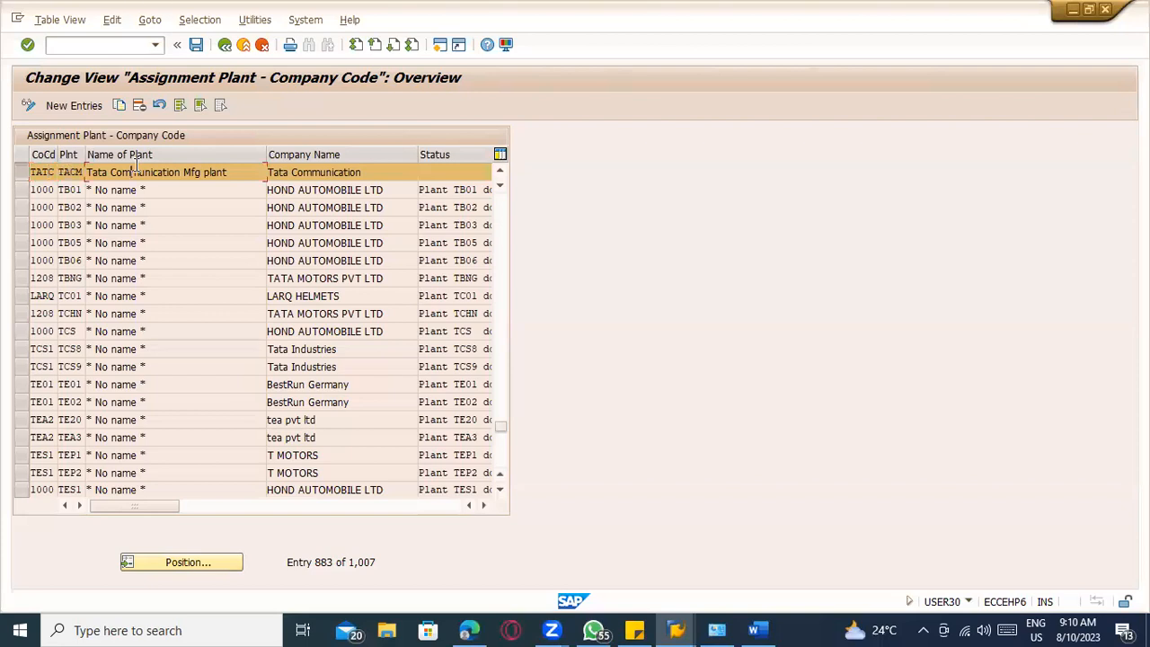
pyautogui.click(242, 45)
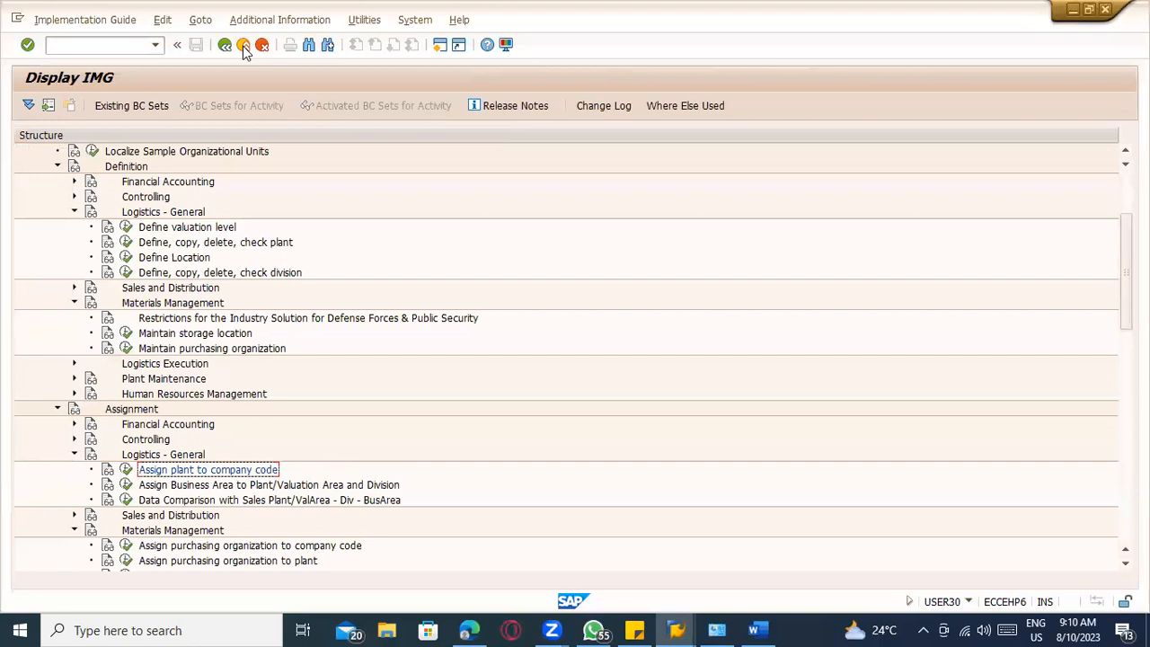
pyautogui.click(243, 45)
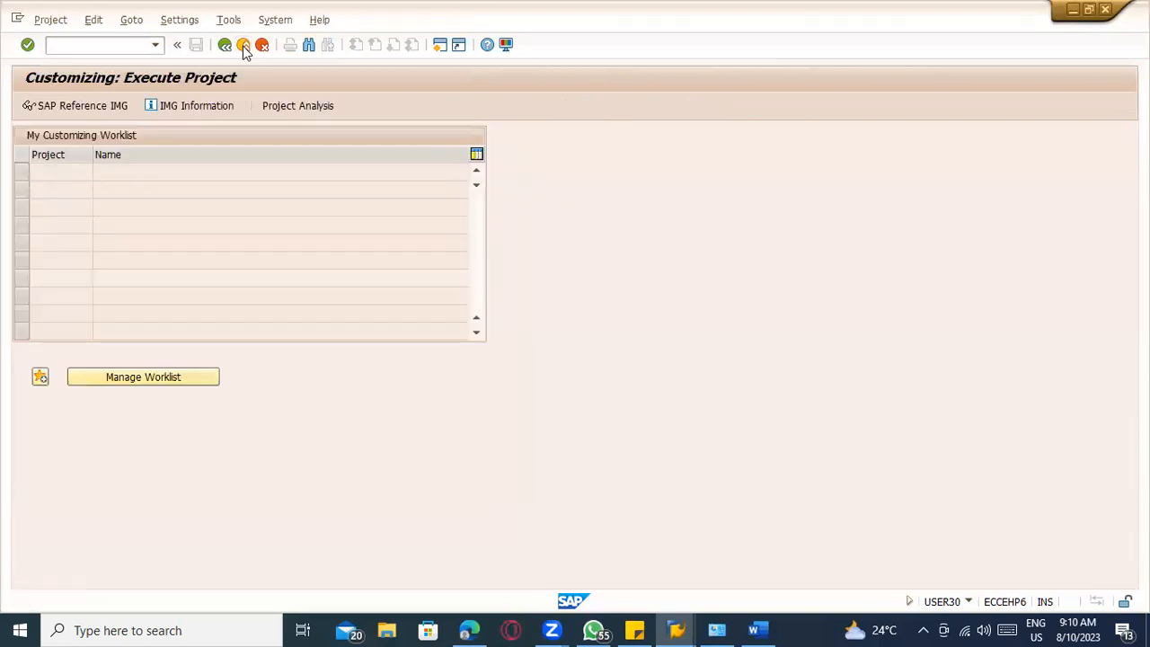
# - Leave the Customizing project screen and open transaction MMPV for closing material master periods
pyautogui.click(242, 45)
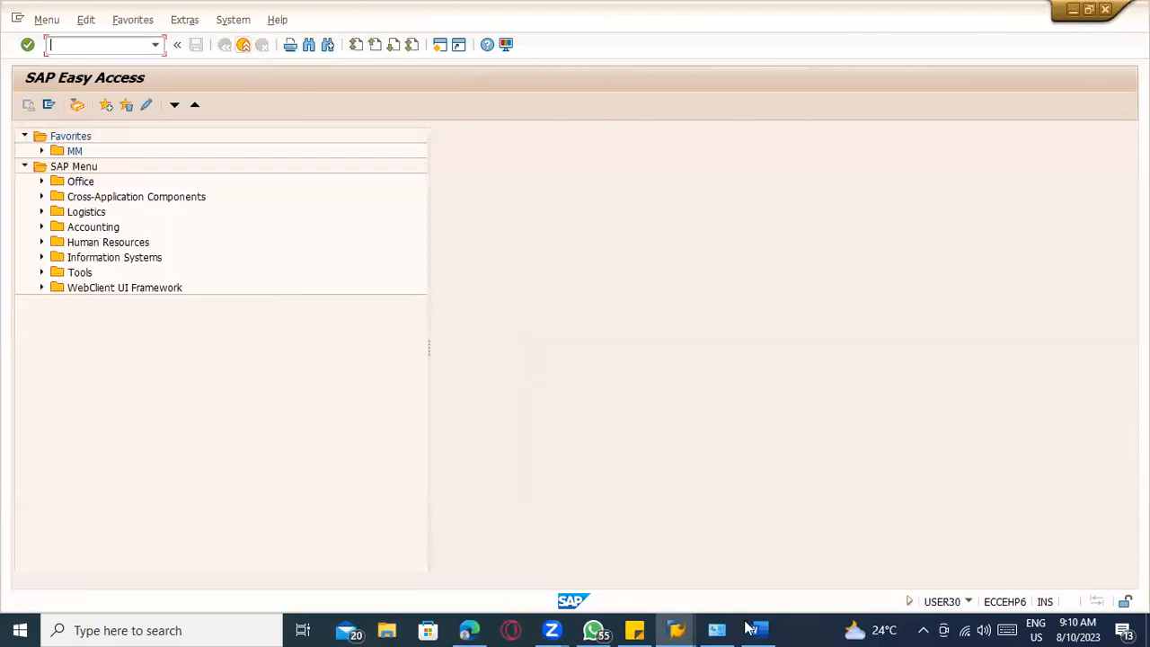
pyautogui.click(923, 629)
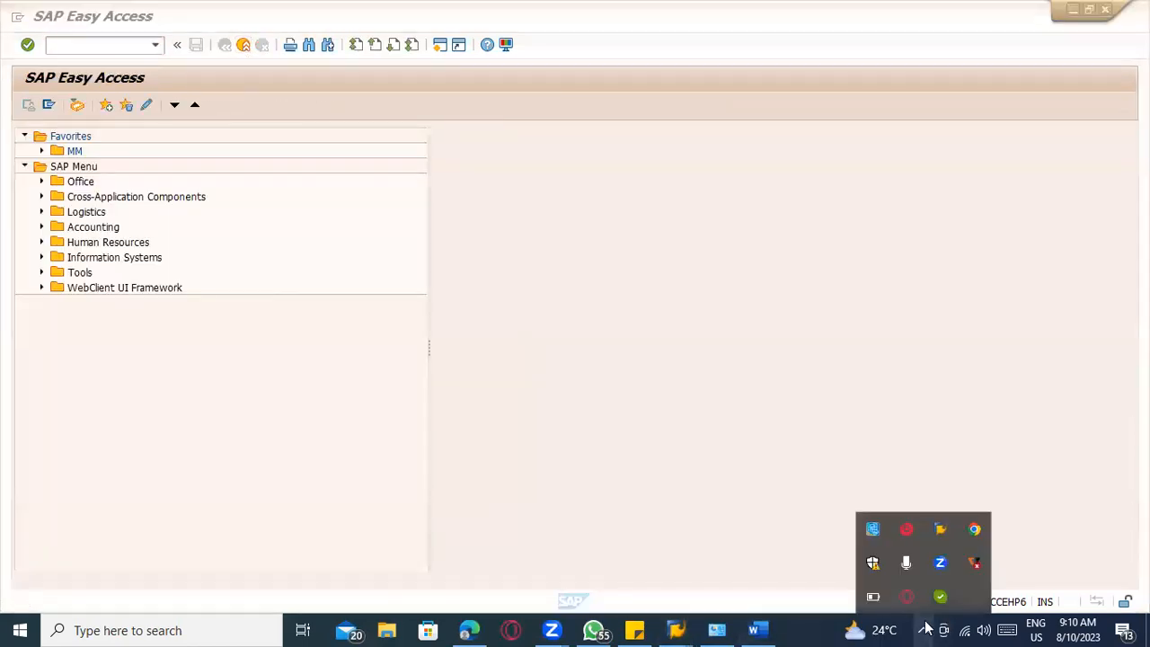
pyautogui.click(589, 368)
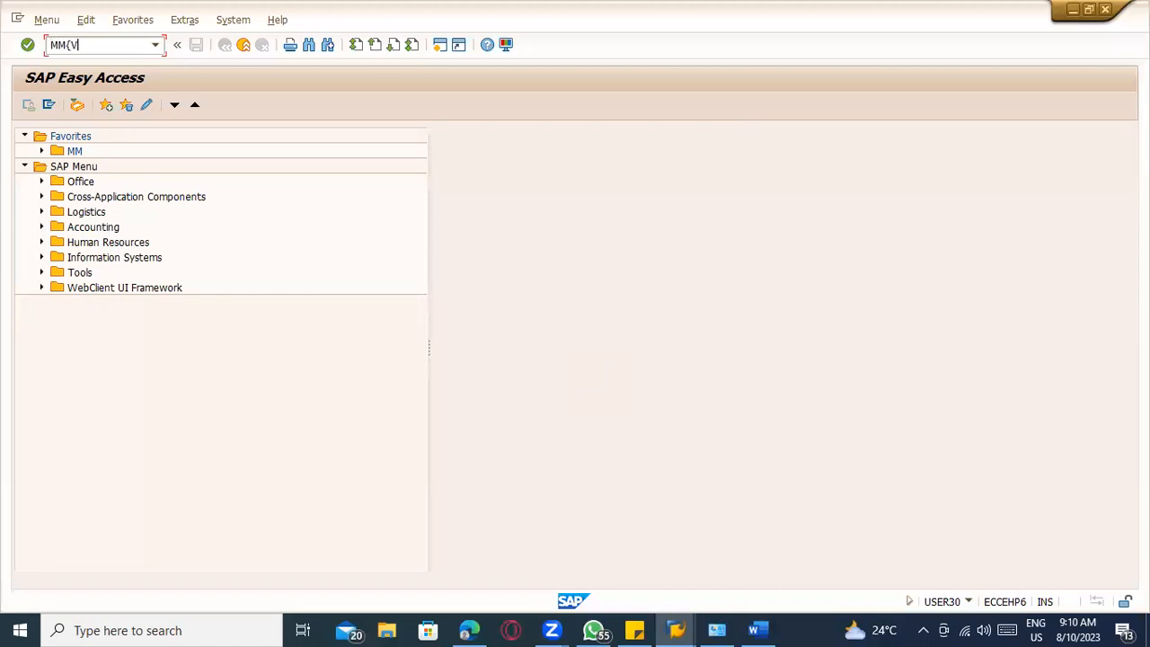
pyautogui.press('BackSpace')
pyautogui.press('BackSpace')
pyautogui.write('PV')
pyautogui.press('Return')
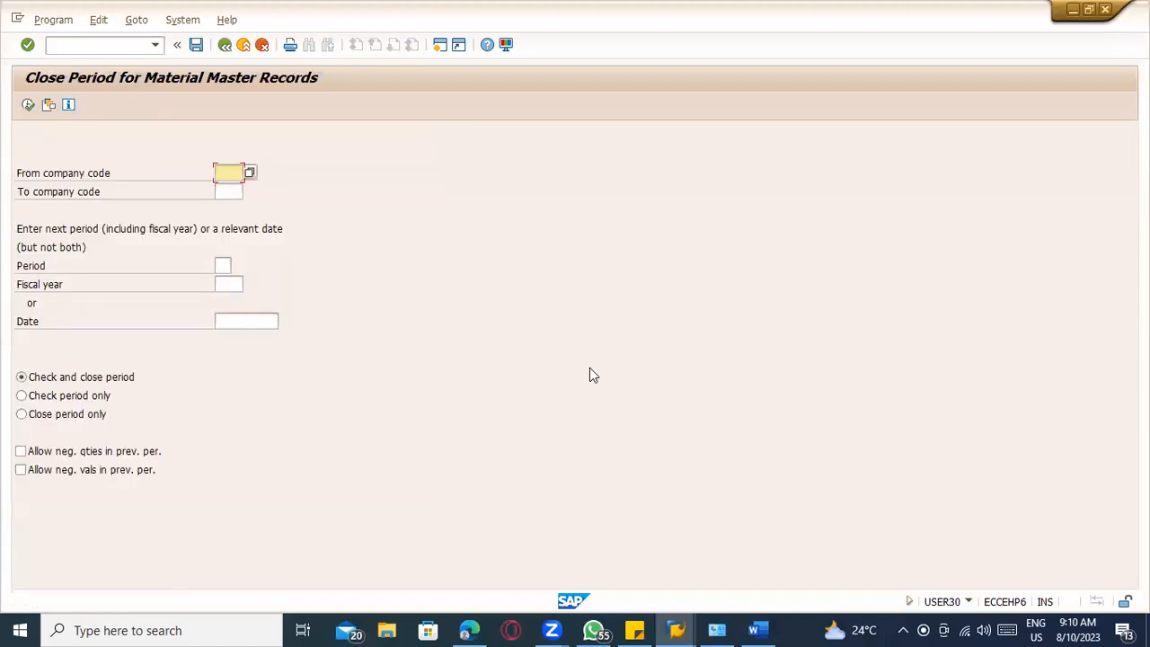
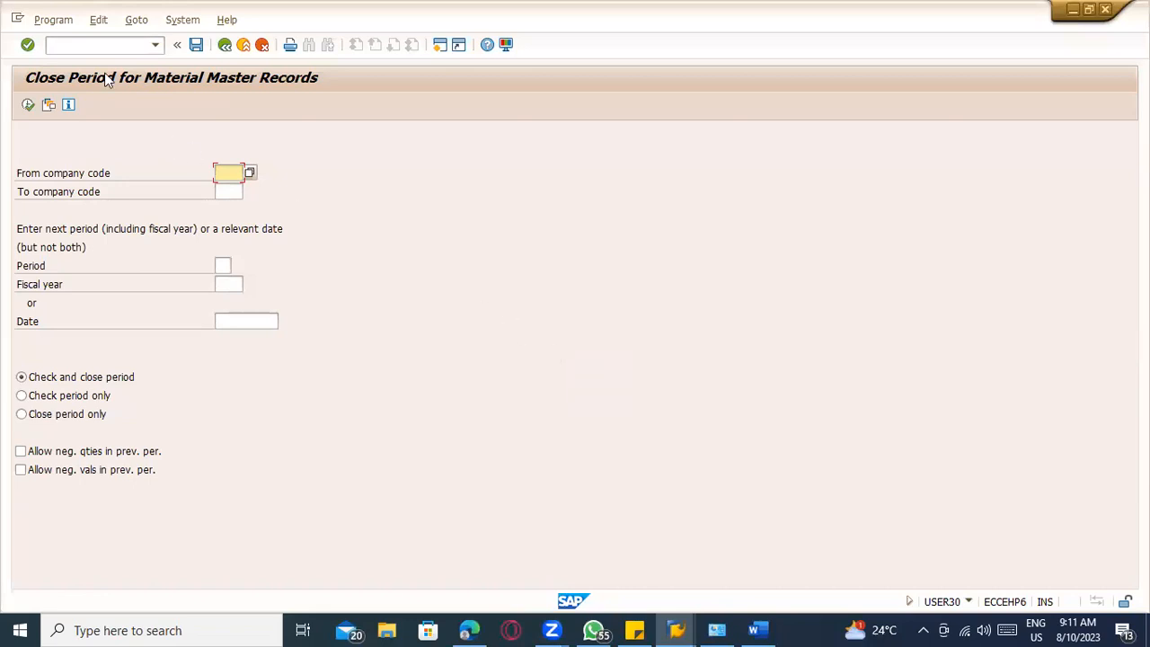
# - Open the Materials Management view on company codes with OMSY, widen the Year column, and examine company code 0005's year
pyautogui.click(80, 45)
pyautogui.write('/no')
pyautogui.press('Return')
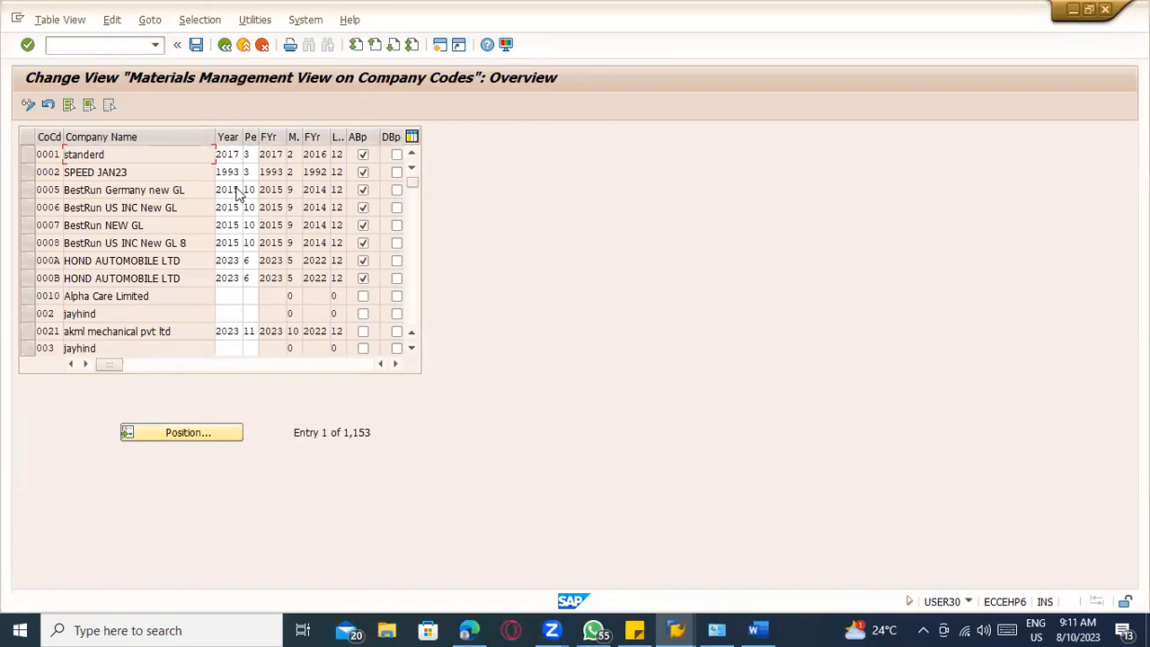
pyautogui.moveTo(242, 193); pyautogui.dragTo(237, 189)
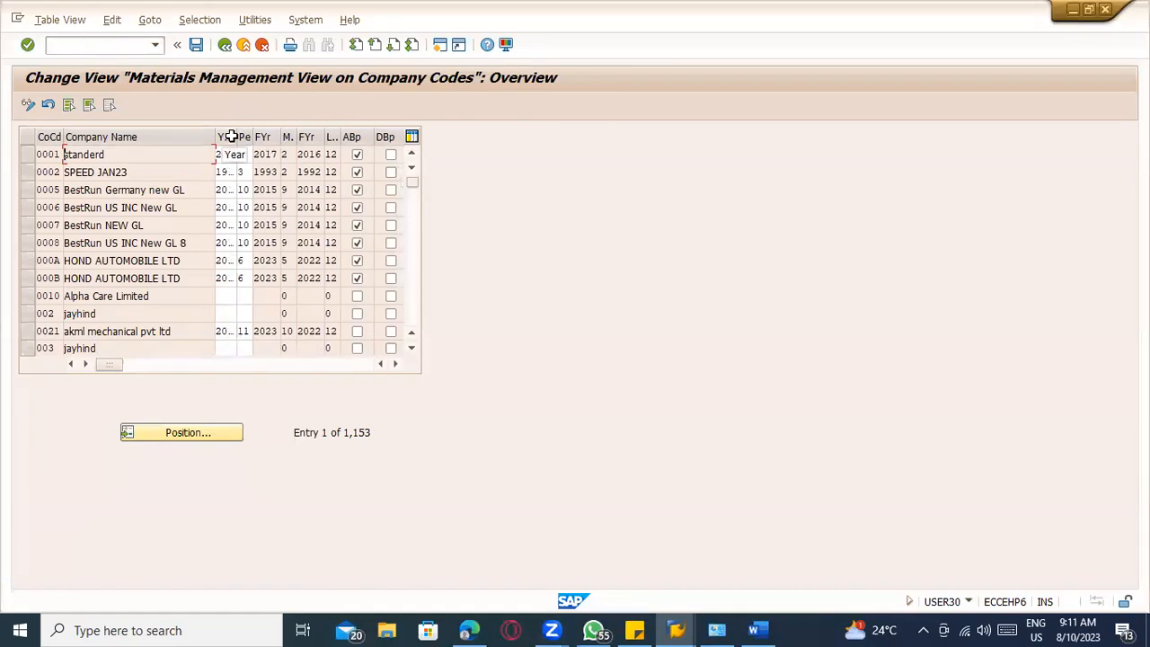
pyautogui.moveTo(238, 137); pyautogui.dragTo(256, 137)
pyautogui.click(248, 189)
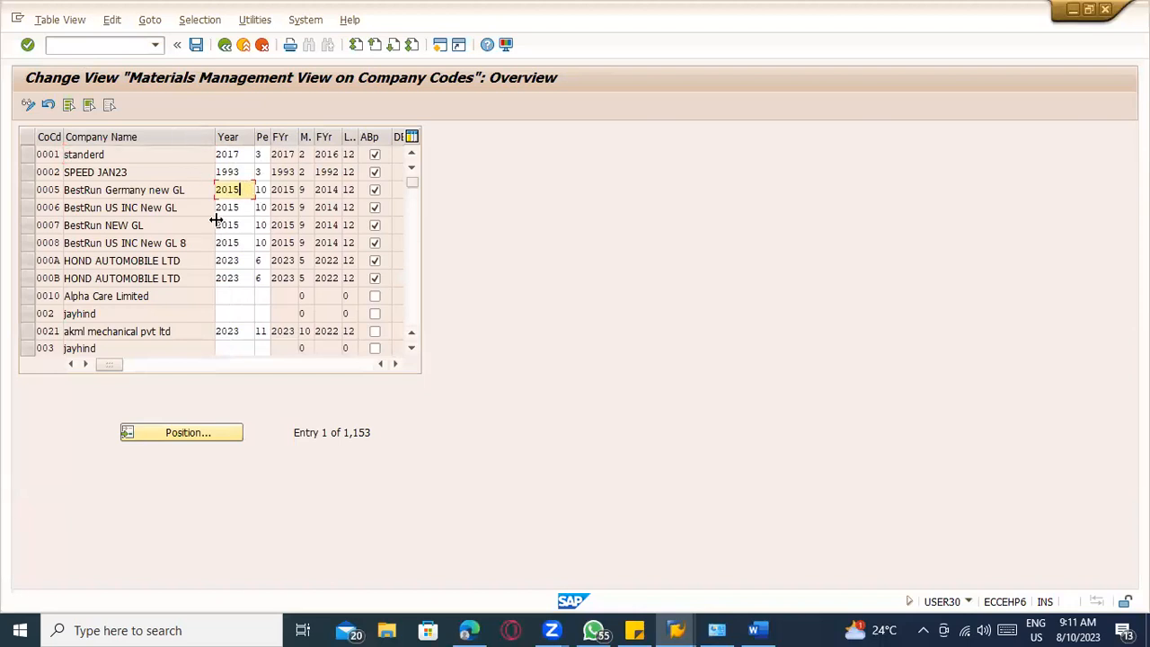
pyautogui.click(27, 191)
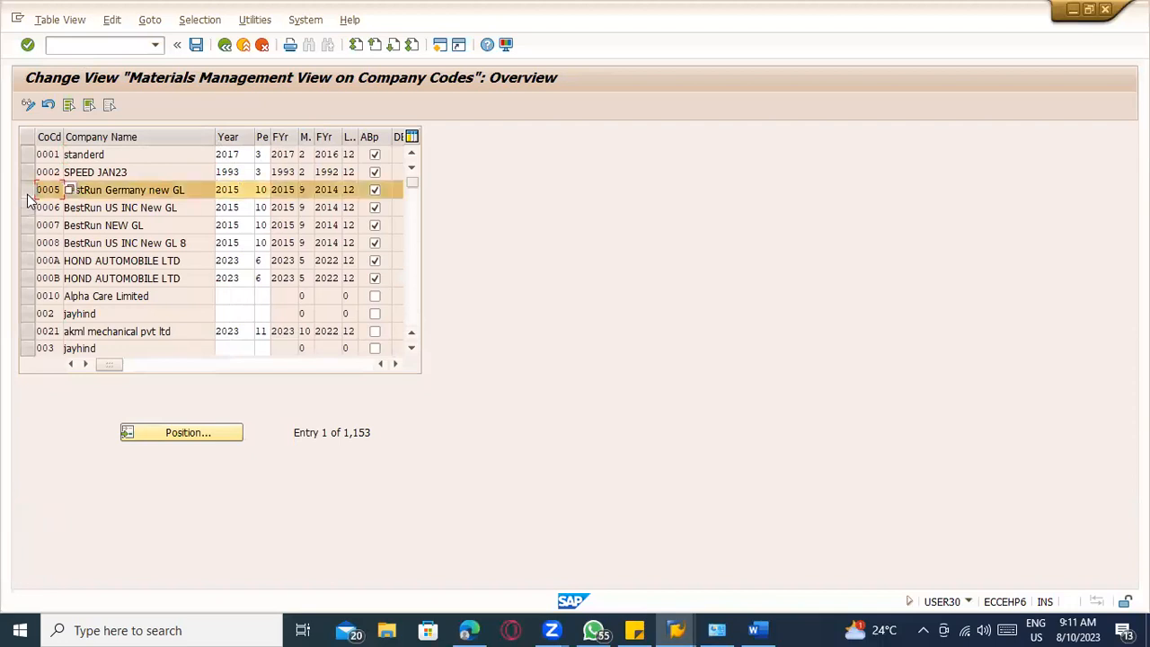
pyautogui.click(36, 190)
pyautogui.doubleClick(243, 190)
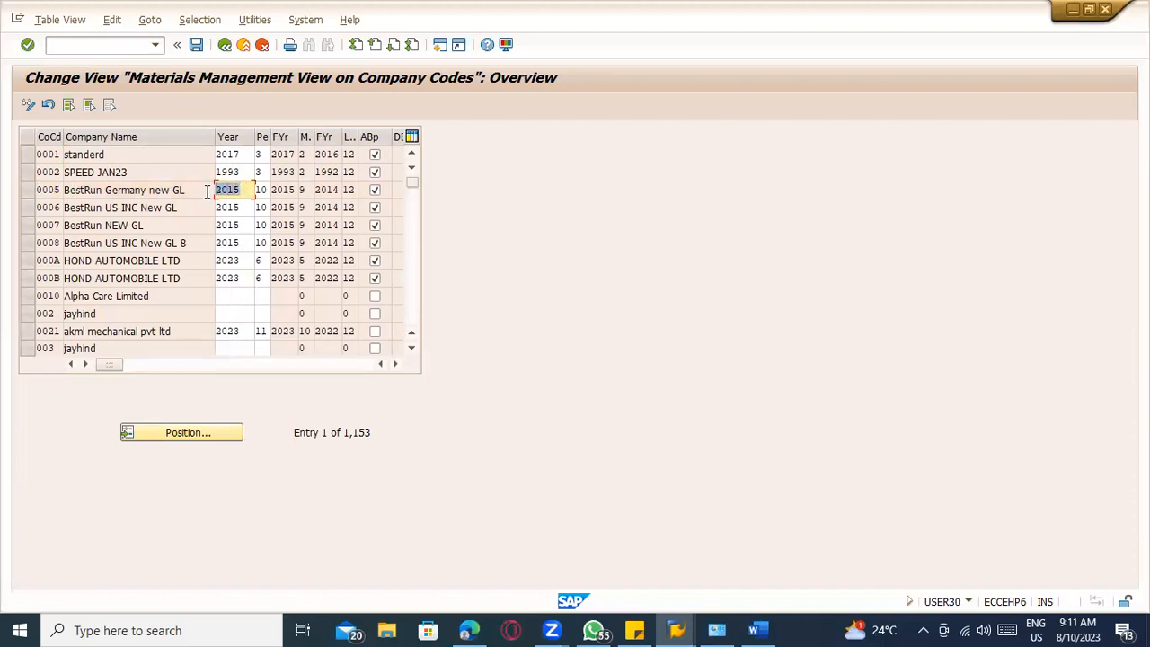
# - Position the company code overview at TATS, review its year entry, and show the transaction code in the system status display
pyautogui.click(189, 430)
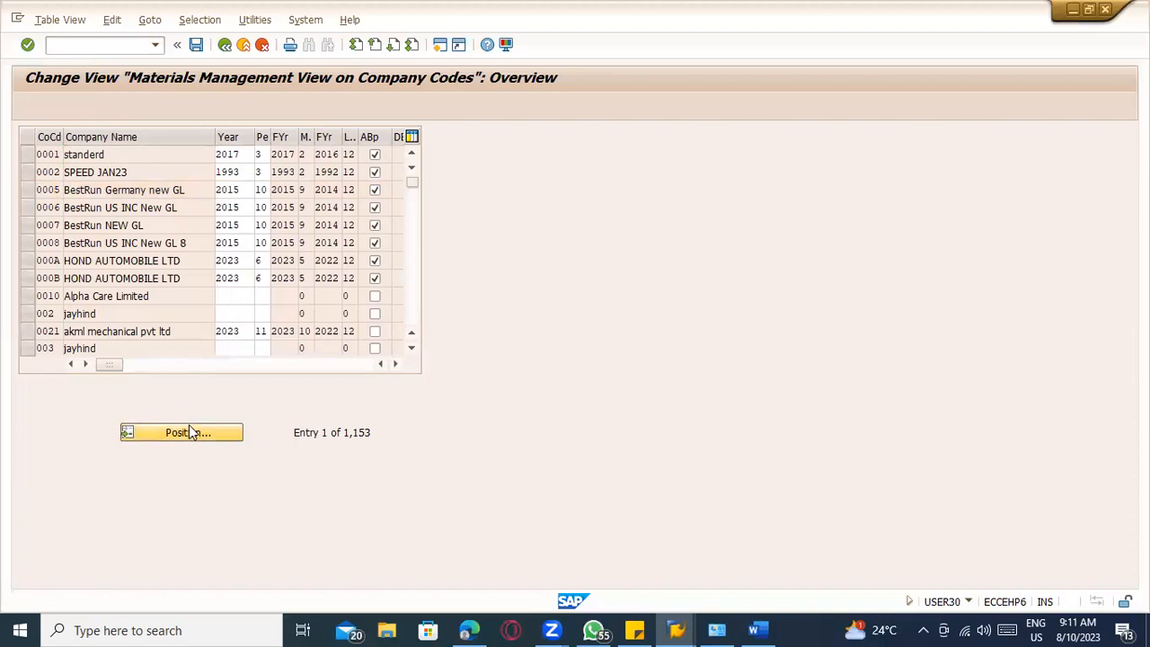
pyautogui.write('T')
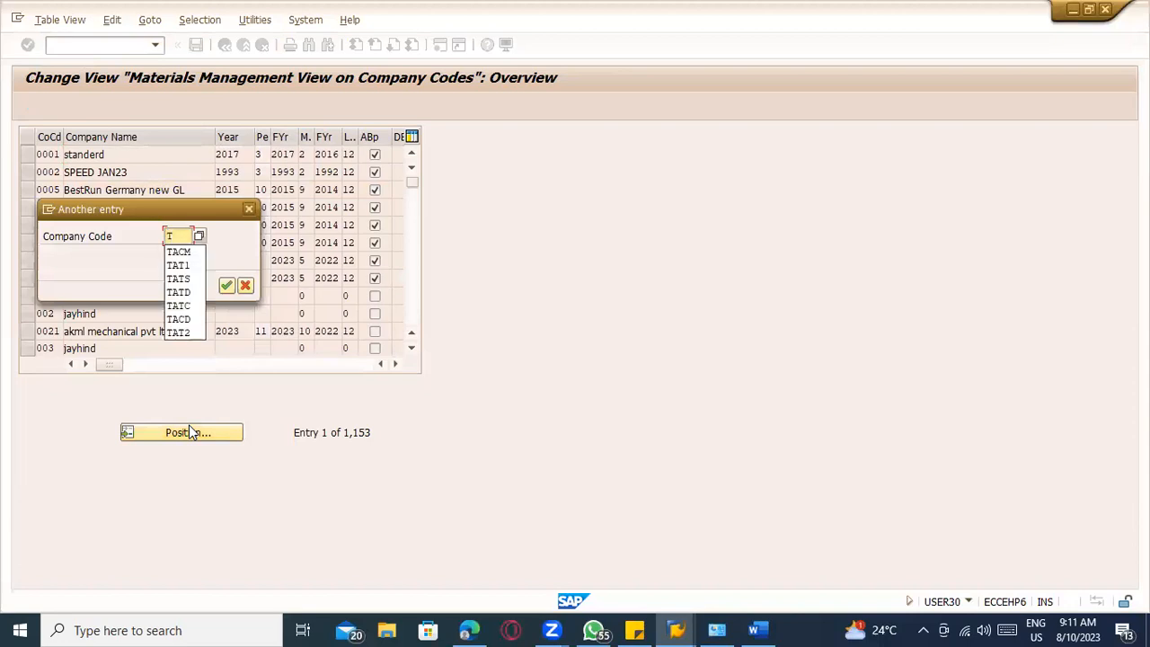
pyautogui.write('ATS')
pyautogui.press('Return')
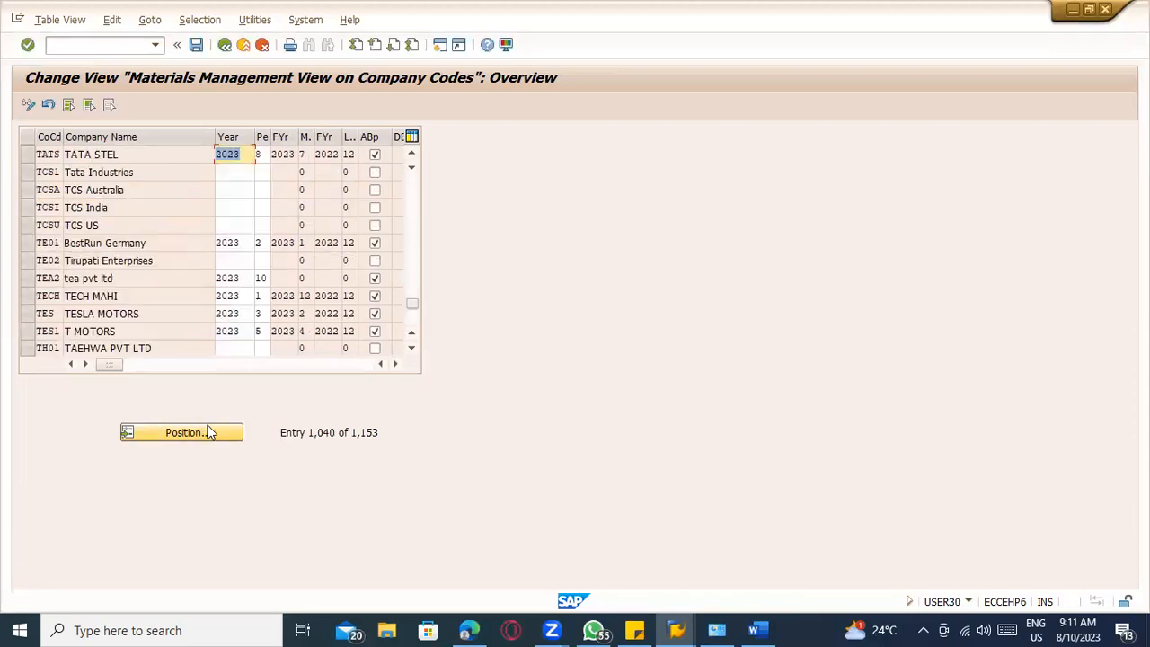
pyautogui.moveTo(239, 156); pyautogui.dragTo(199, 147)
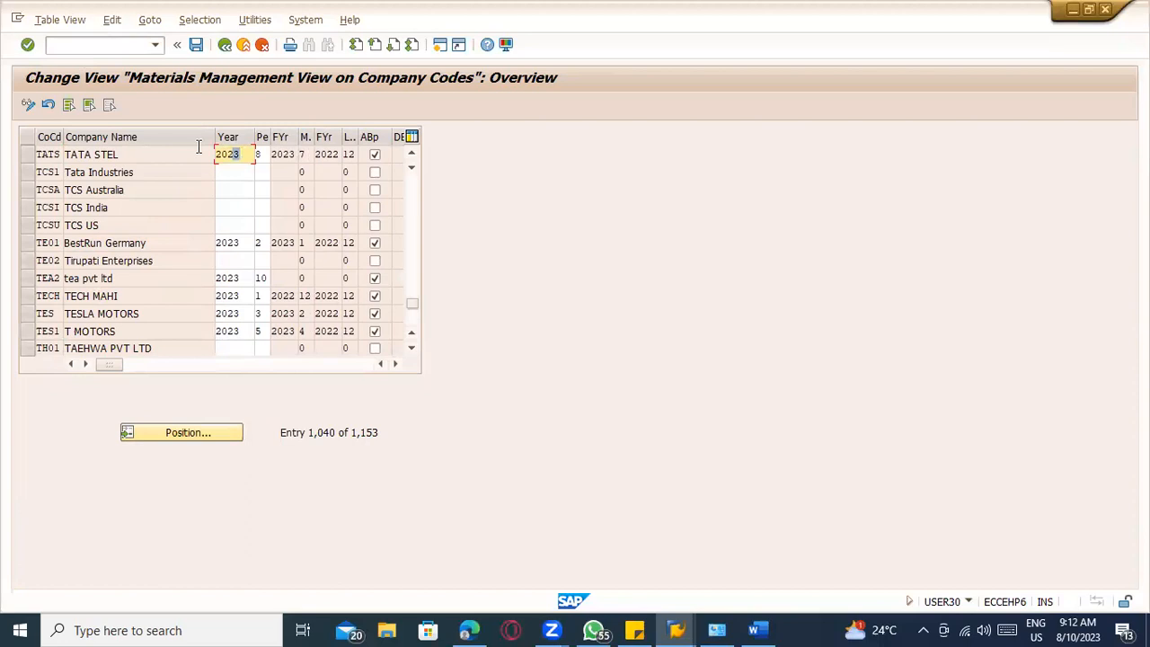
pyautogui.click(46, 155)
pyautogui.click(105, 154)
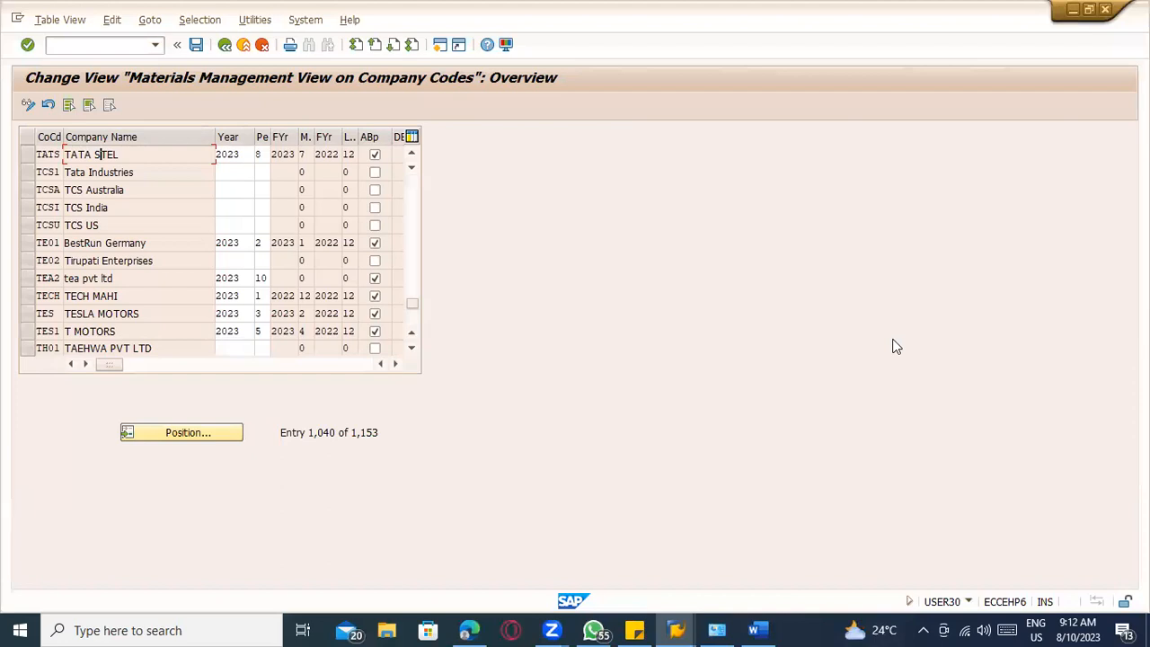
pyautogui.click(970, 601)
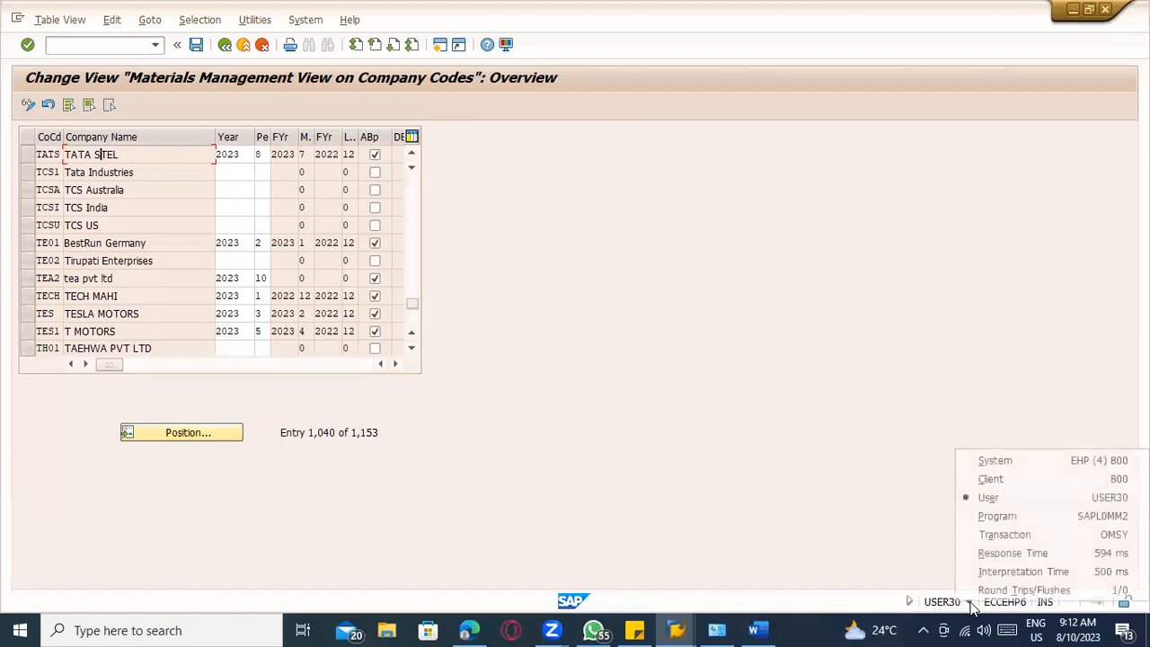
pyautogui.click(1020, 537)
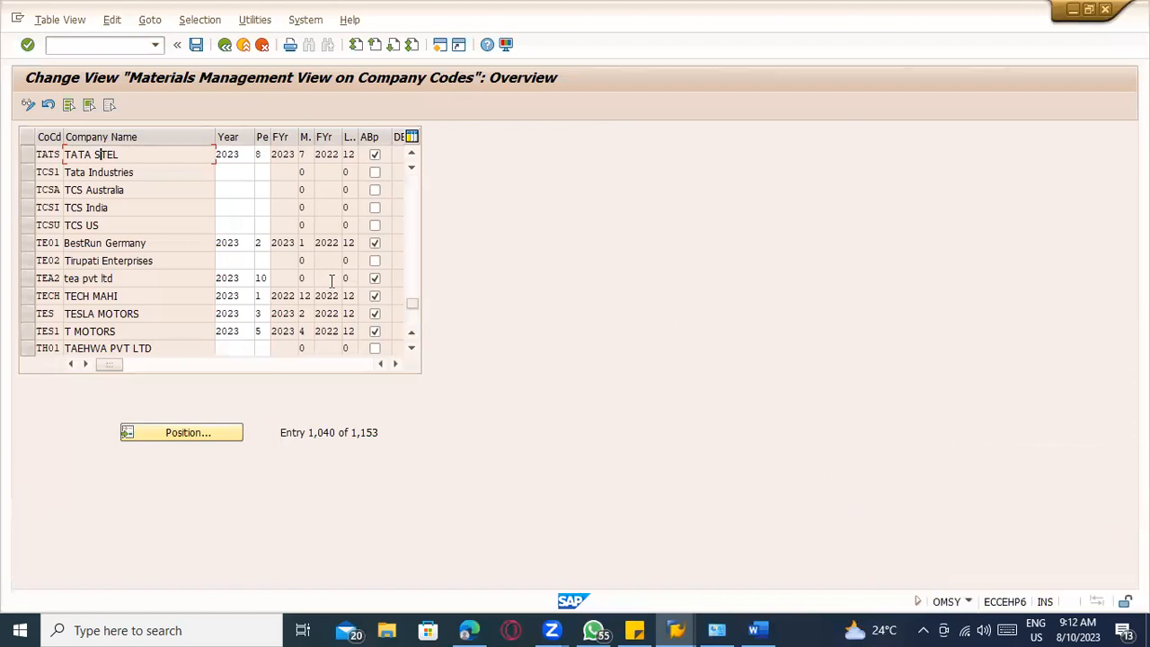
# - Leave the company code overview and the goods receipt, and start transaction MMPV from SAP Easy Access
pyautogui.click(244, 44)
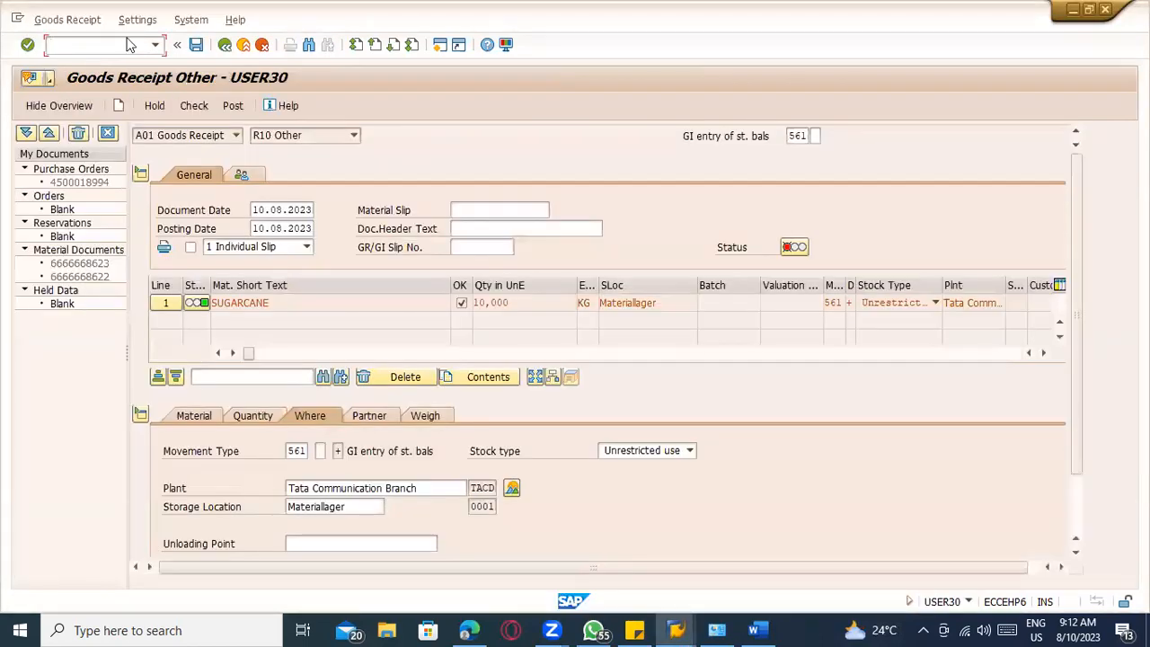
pyautogui.write('n')
pyautogui.press('Return')
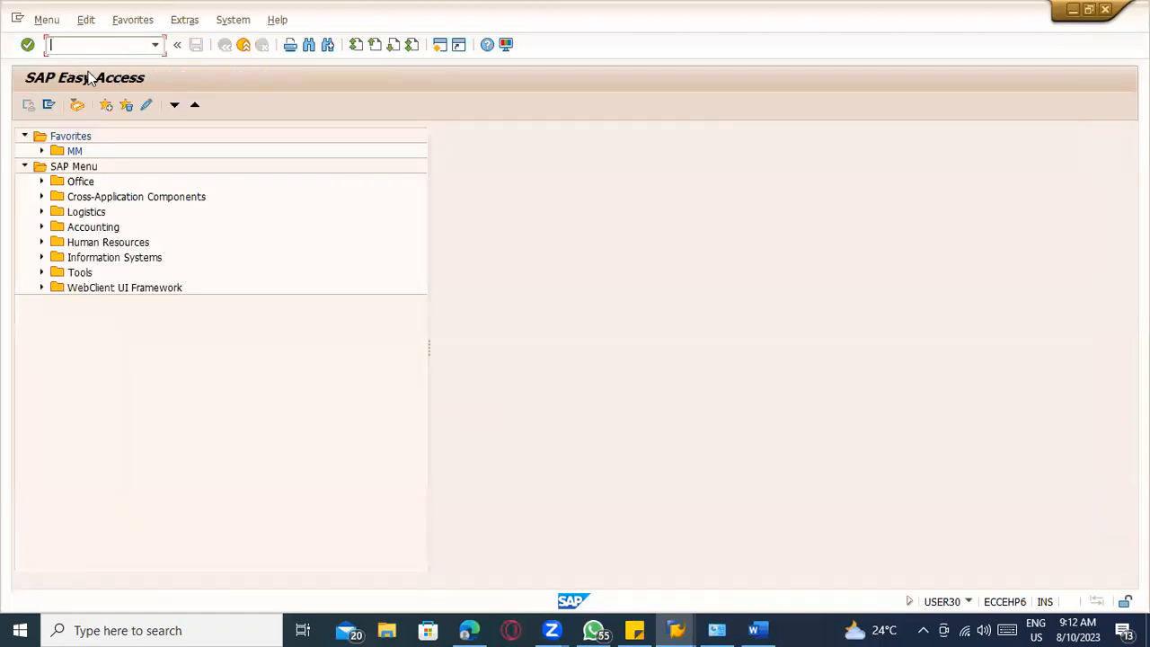
pyautogui.click(925, 629)
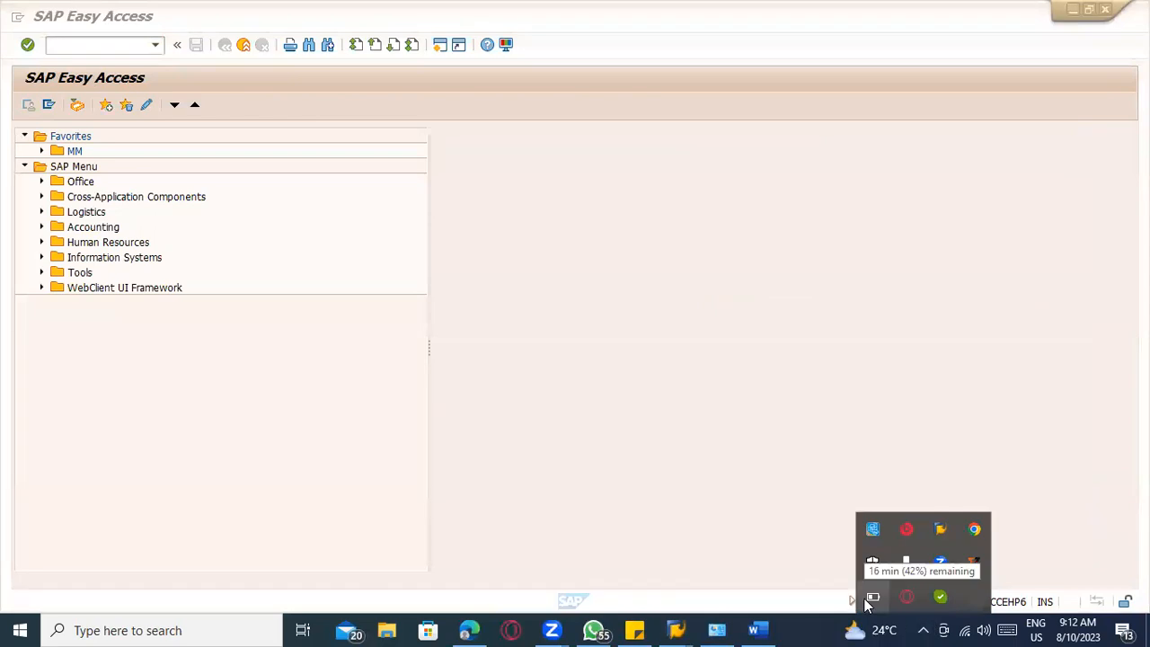
pyautogui.click(683, 485)
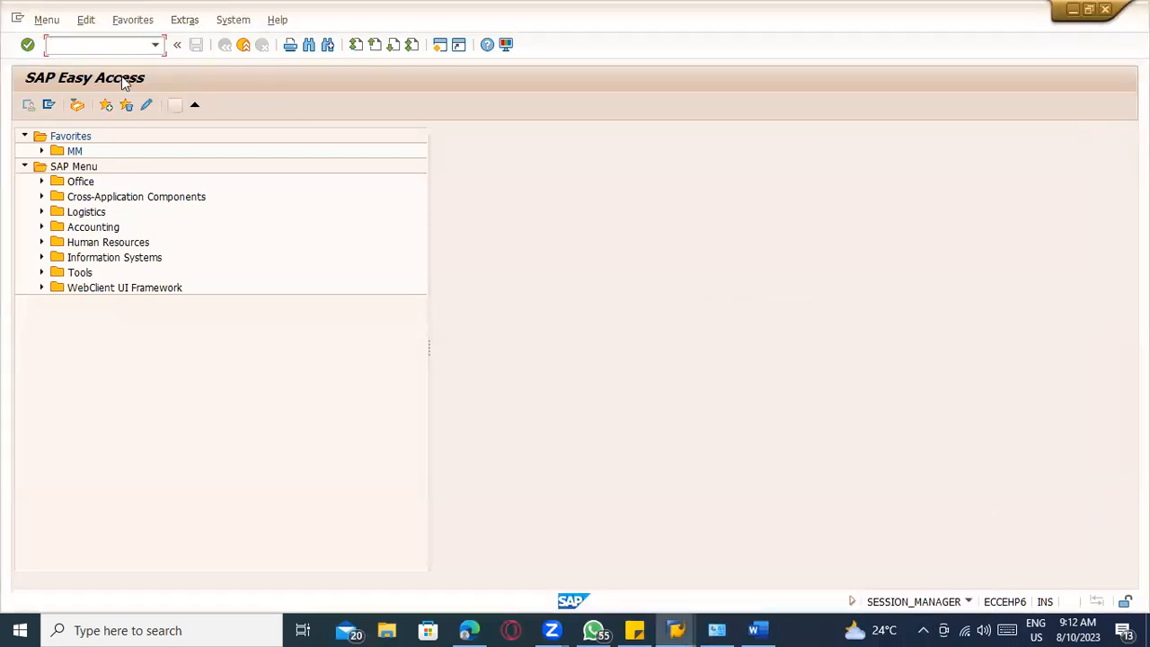
pyautogui.write('mmpv')
pyautogui.press('Return')
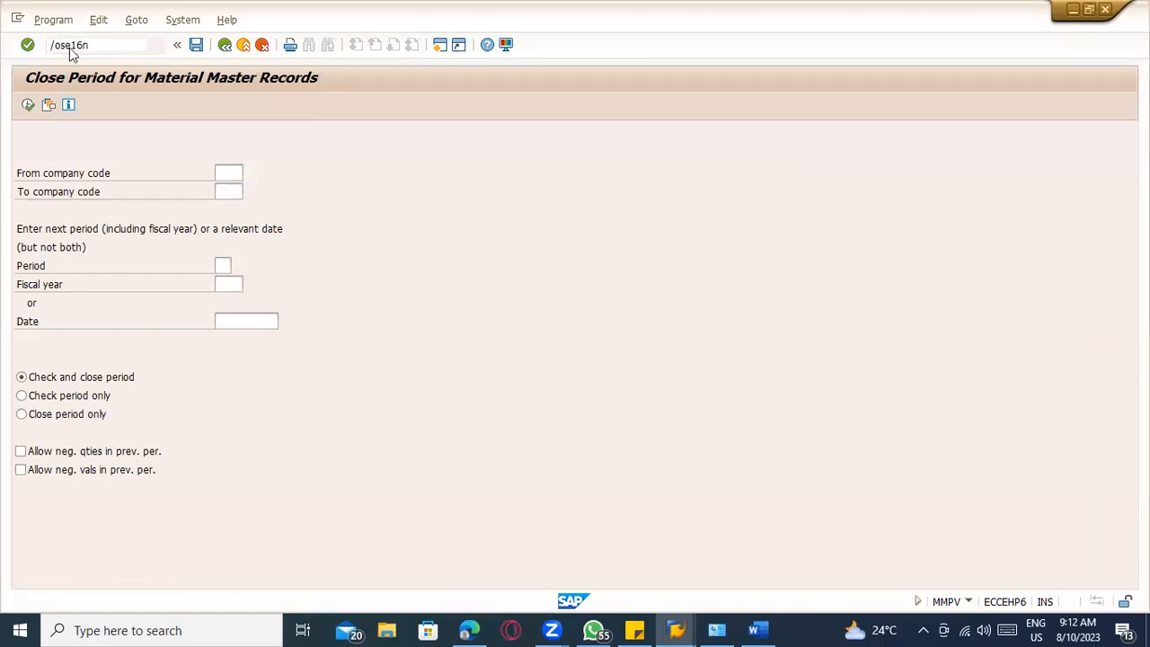
# - Open SE16N in a new session and display the MARV table record for company code TATC
pyautogui.press('Return')
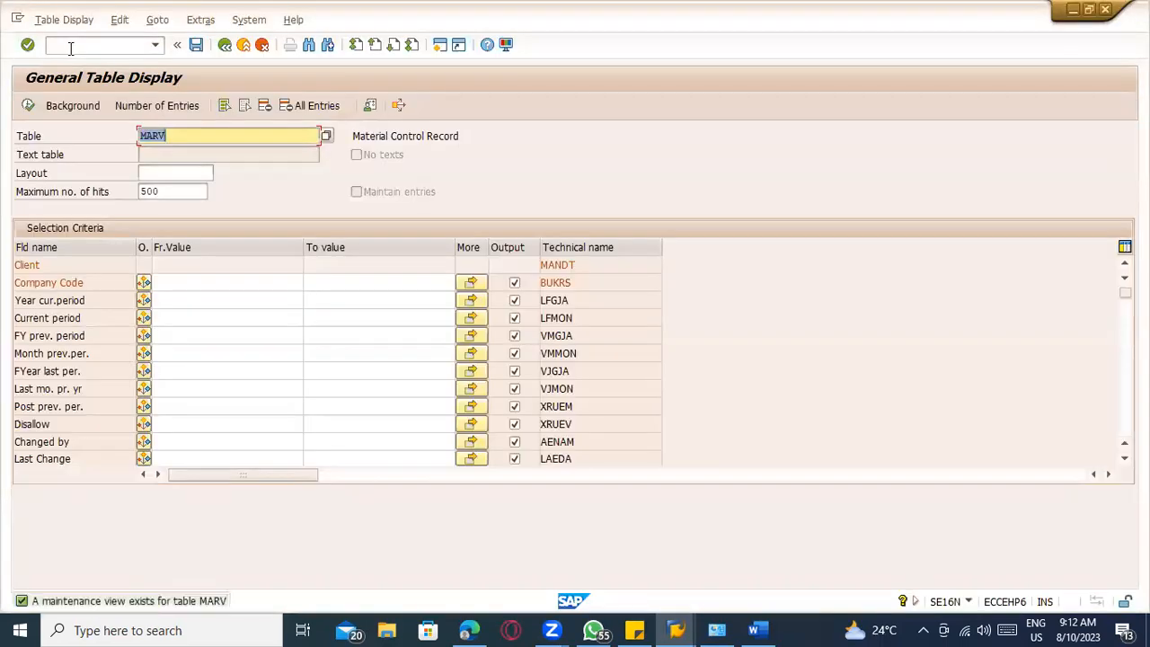
pyautogui.click(192, 280)
pyautogui.write('TATC')
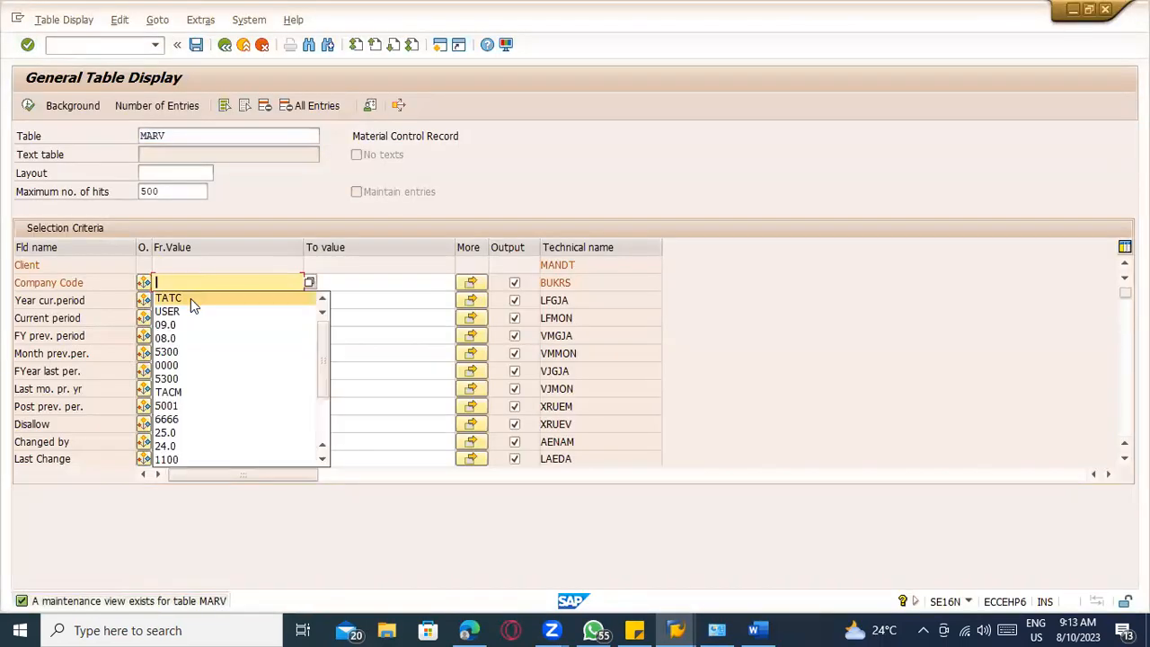
pyautogui.click(29, 105)
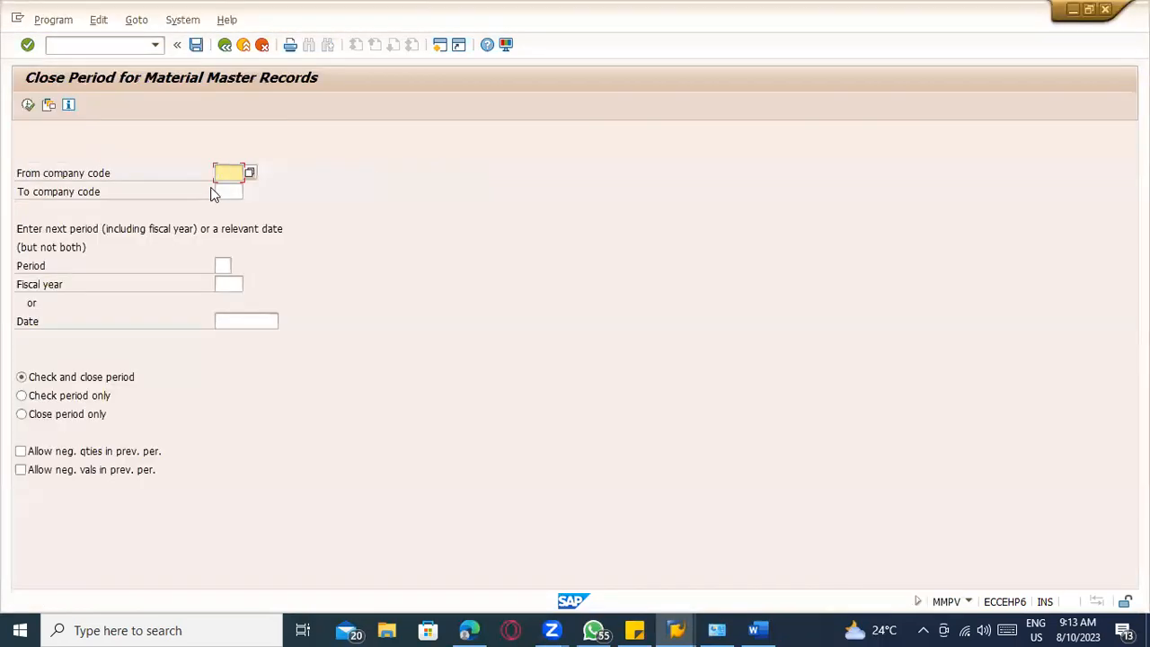
# - In the MMPV session, enter TATC as the starting company code of the period closing
pyautogui.write('1')
pyautogui.press('Tab')
pyautogui.hotkey('shift', 'Tab')
pyautogui.press('BackSpace')
pyautogui.press('BackSpace')
pyautogui.press('Down')
pyautogui.press('Tab')
pyautogui.press('Tab')
pyautogui.press('Tab')
pyautogui.press('Left')
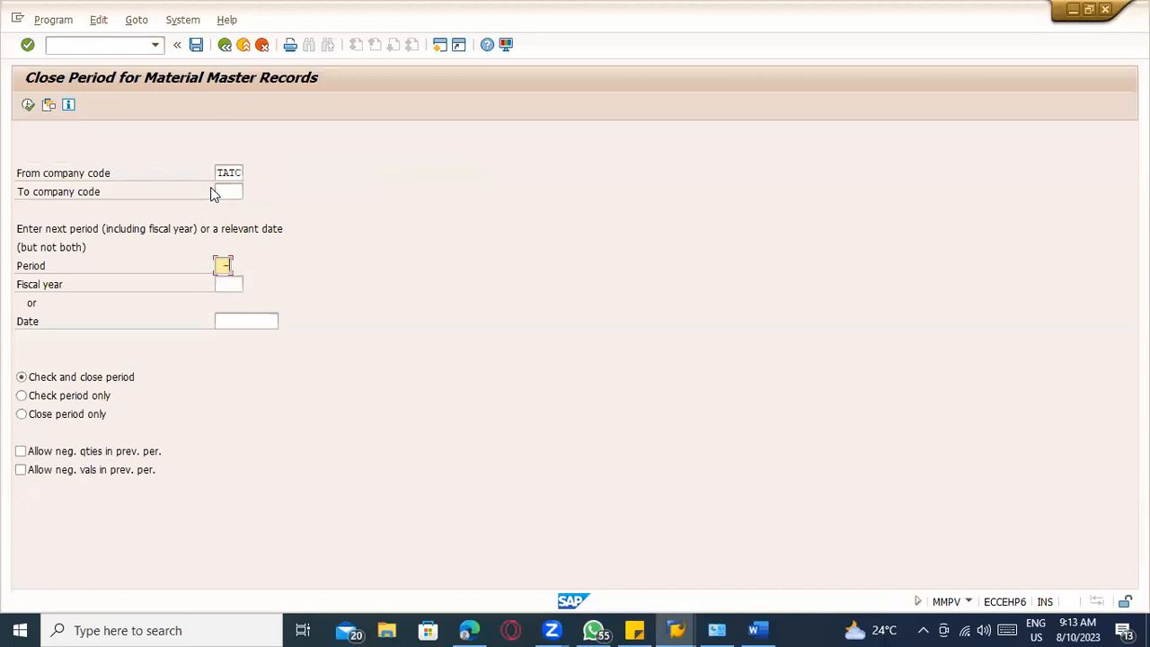
# - Set the period to close into as period 01 of fiscal year 2016
pyautogui.write('0')
pyautogui.write('2')
pyautogui.press('Tab')
pyautogui.hotkey('shift', 'Tab')
pyautogui.write('01')
pyautogui.press('Tab')
pyautogui.write('2023')
pyautogui.press('BackSpace')
pyautogui.press('BackSpace')
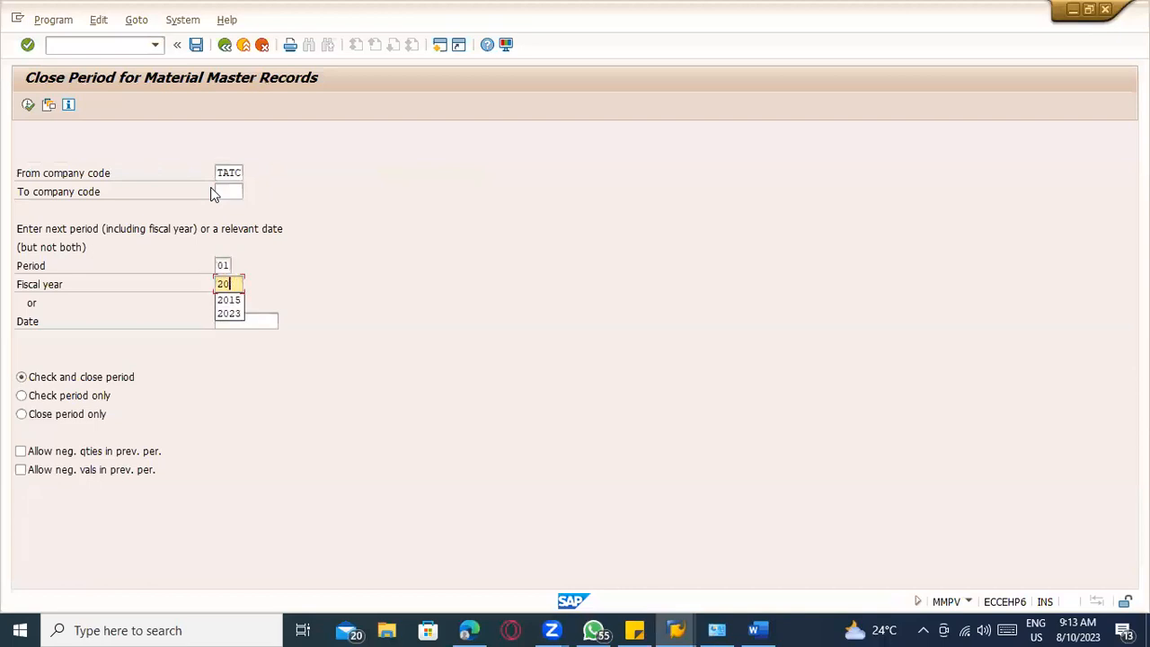
pyautogui.write('16')
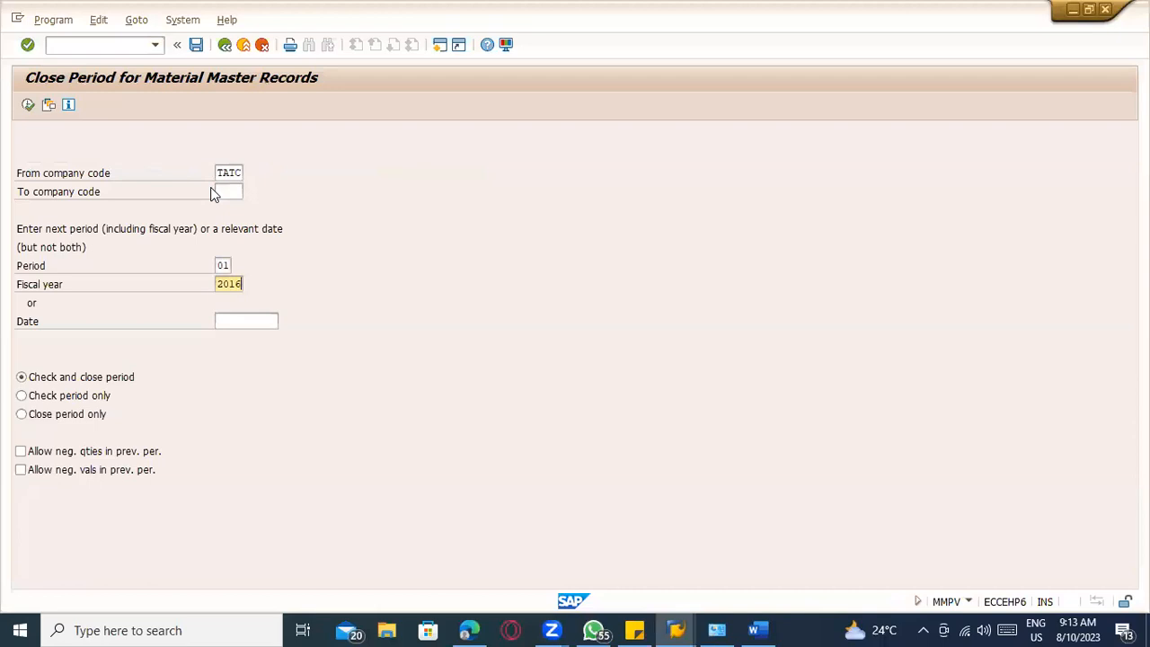
# - Execute the period closing for TATC and refresh its MARV record in the SE16N session
pyautogui.hotkey('alt', 'Tab')
pyautogui.hotkey('alt', 'Tab')
pyautogui.click(27, 106)
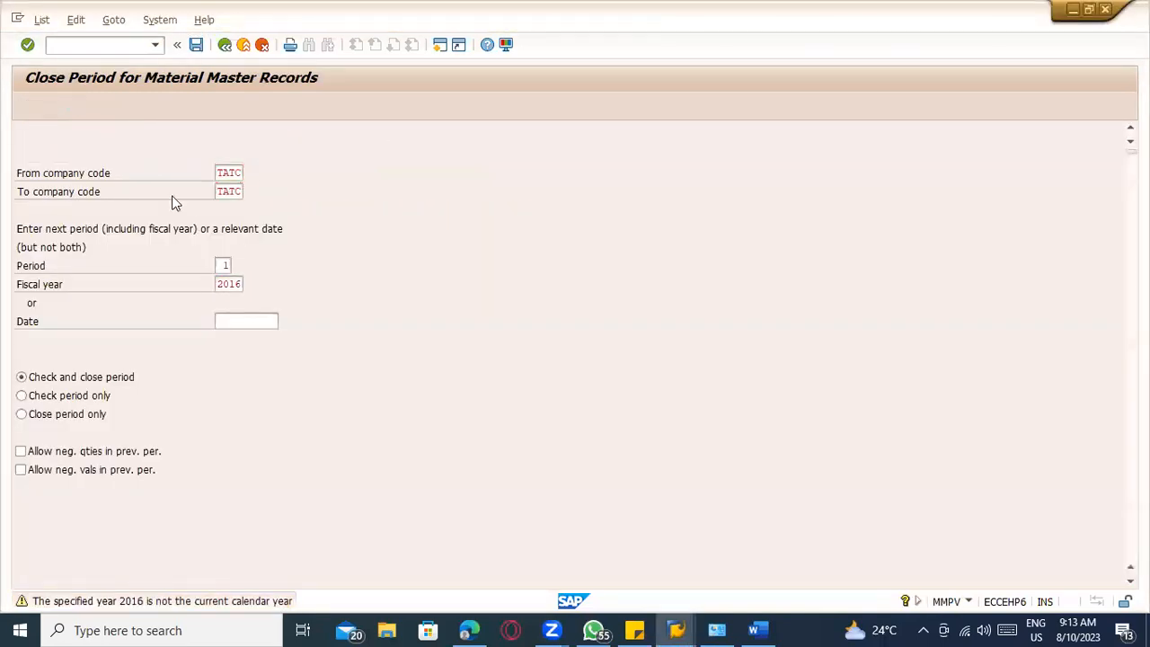
pyautogui.hotkey('alt', 'Tab')
pyautogui.click(29, 106)
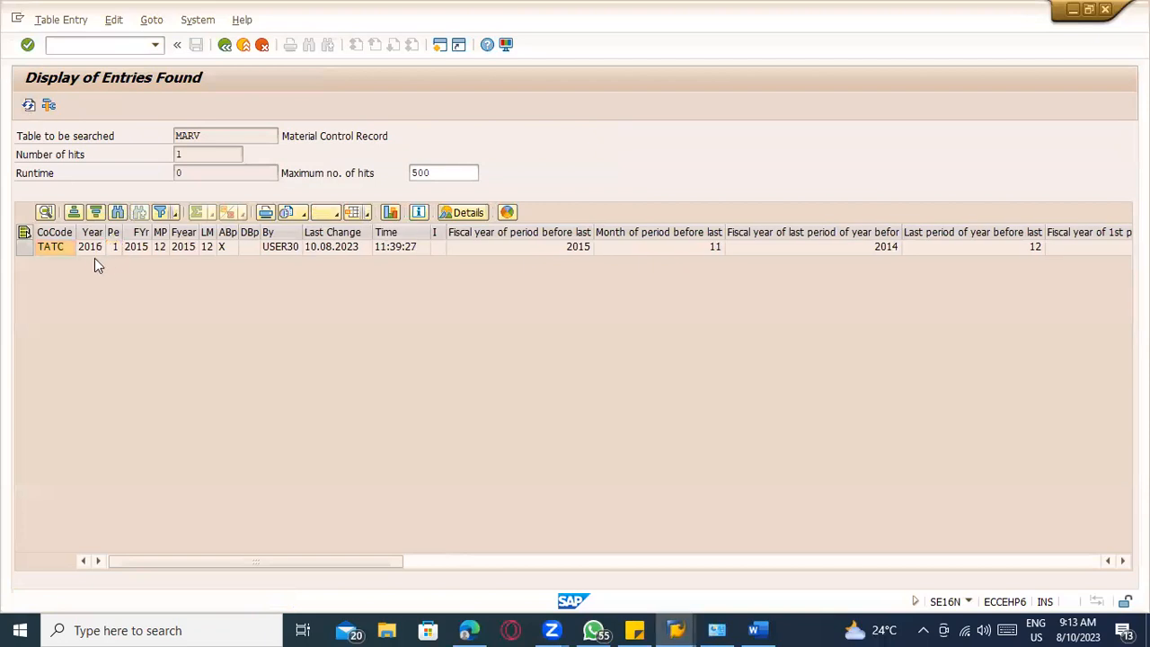
# - Check and close the material master period for company code TATC with period 2 of fiscal year 2016, and refresh the MARV table entries
pyautogui.hotkey('alt', 'Tab')
pyautogui.click(225, 47)
pyautogui.press('Tab')
pyautogui.press('Tab')
pyautogui.press('Tab')
pyautogui.hotkey('shift', 'Tab')
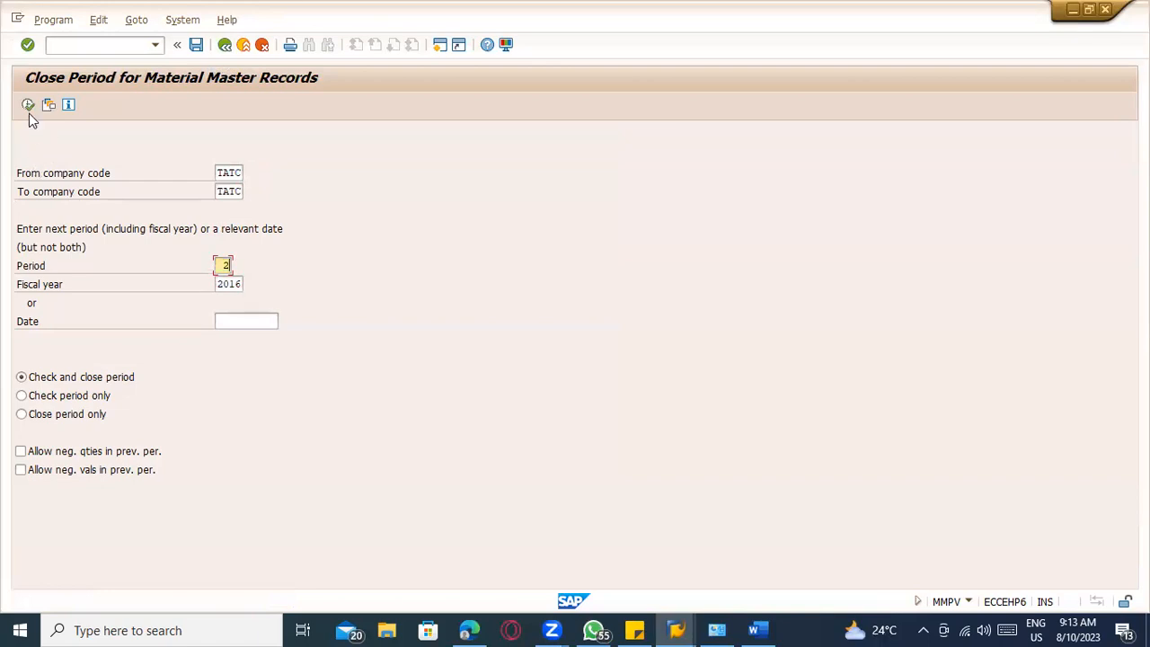
pyautogui.click(25, 104)
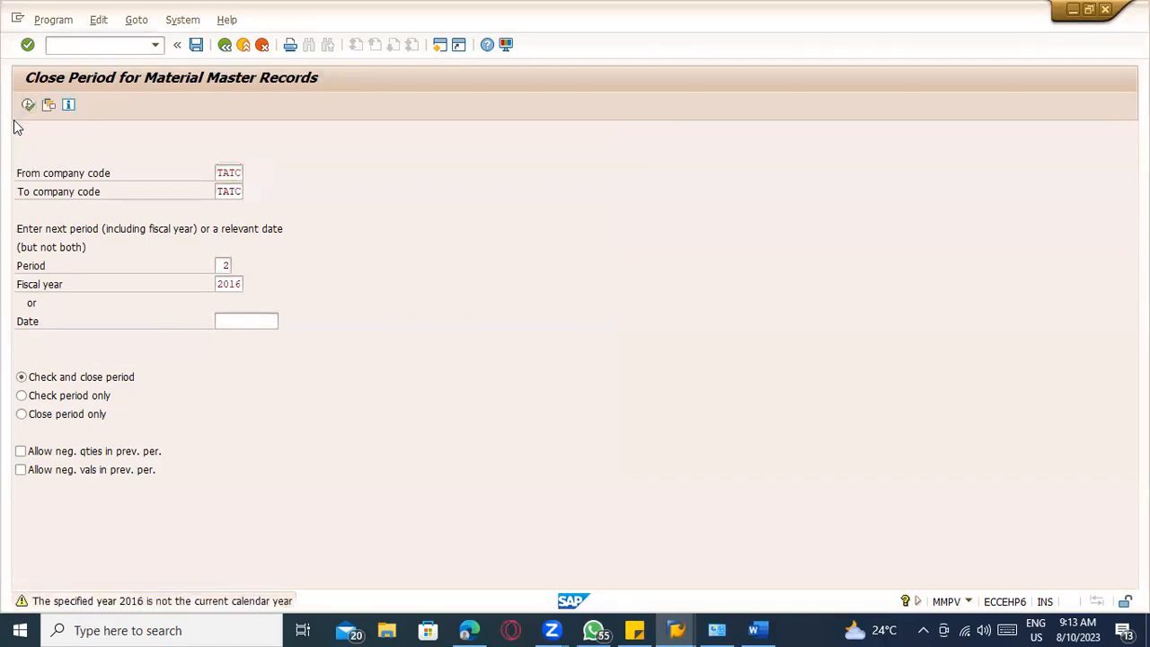
pyautogui.click(24, 110)
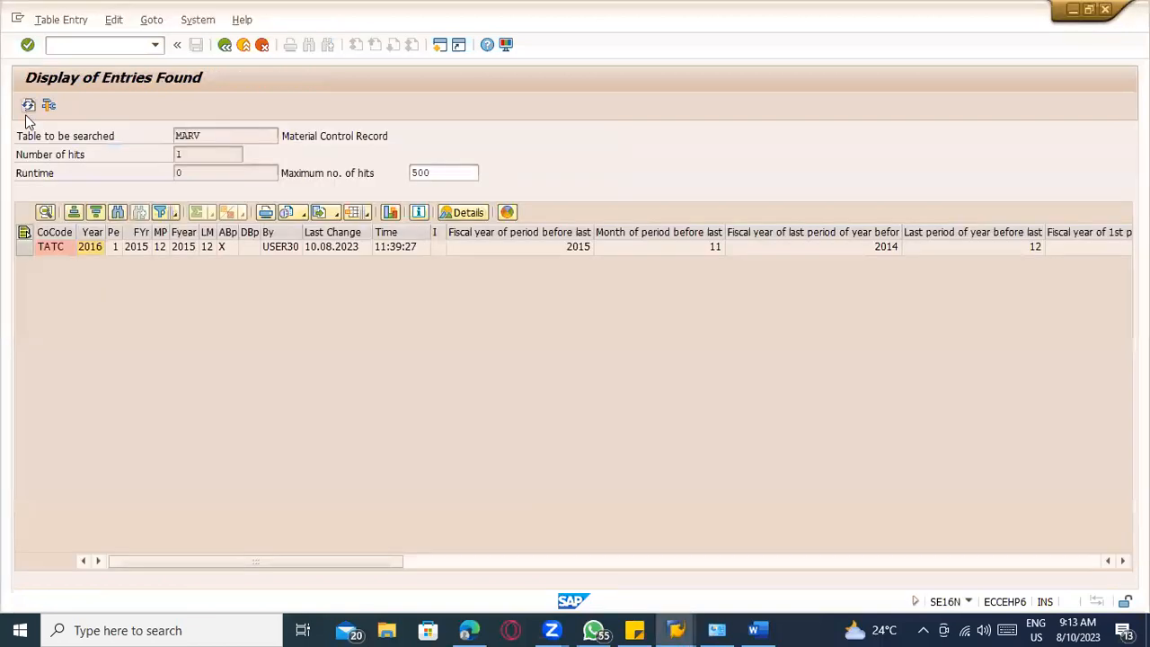
pyautogui.click(28, 105)
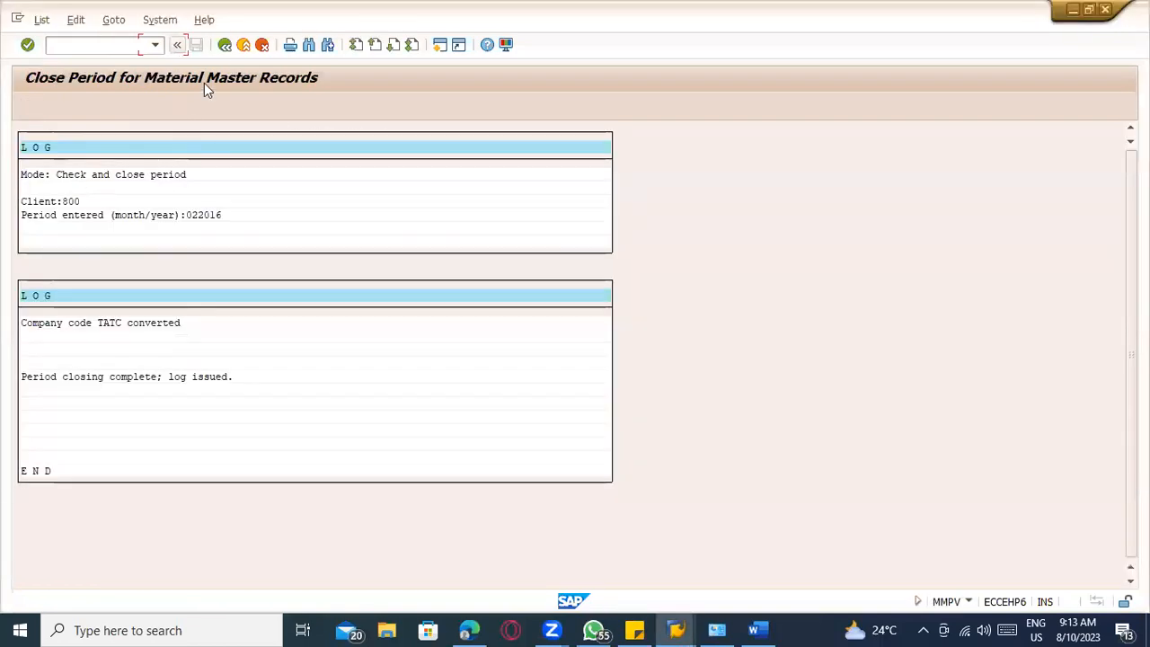
# - Return to the period closing selection and run check and close for company code TATC with period 3 of fiscal year 2016
pyautogui.click(224, 44)
pyautogui.press('Tab')
pyautogui.press('Tab')
pyautogui.hotkey('shift', 'Tab')
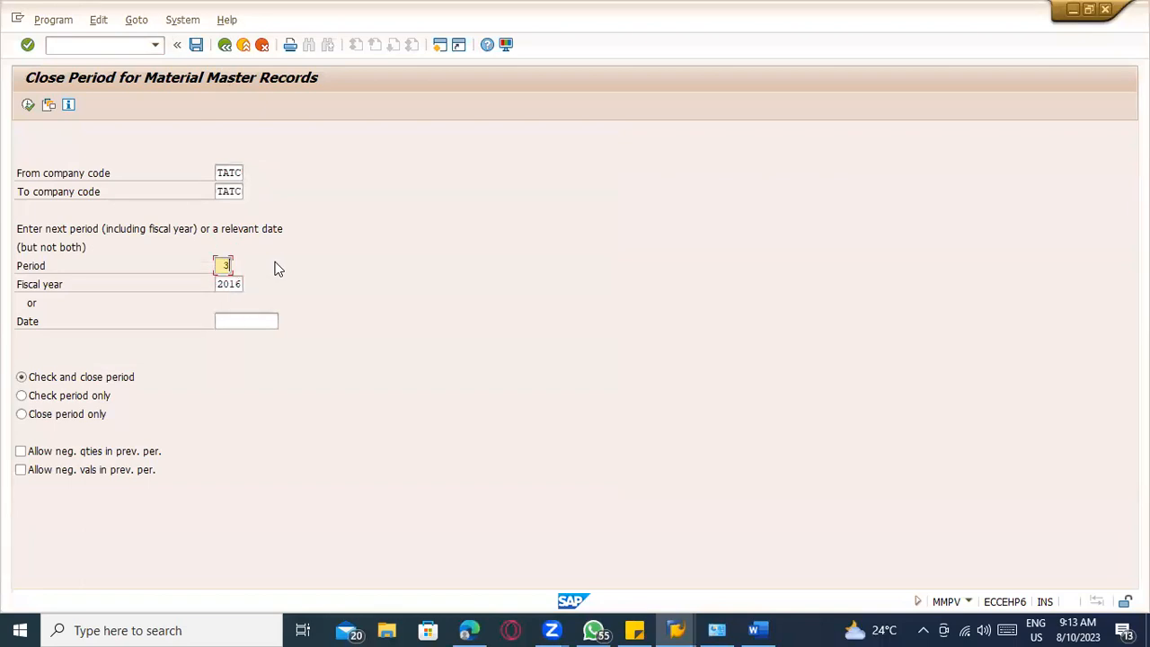
pyautogui.write('3')
pyautogui.press('Return')
pyautogui.click(27, 105)
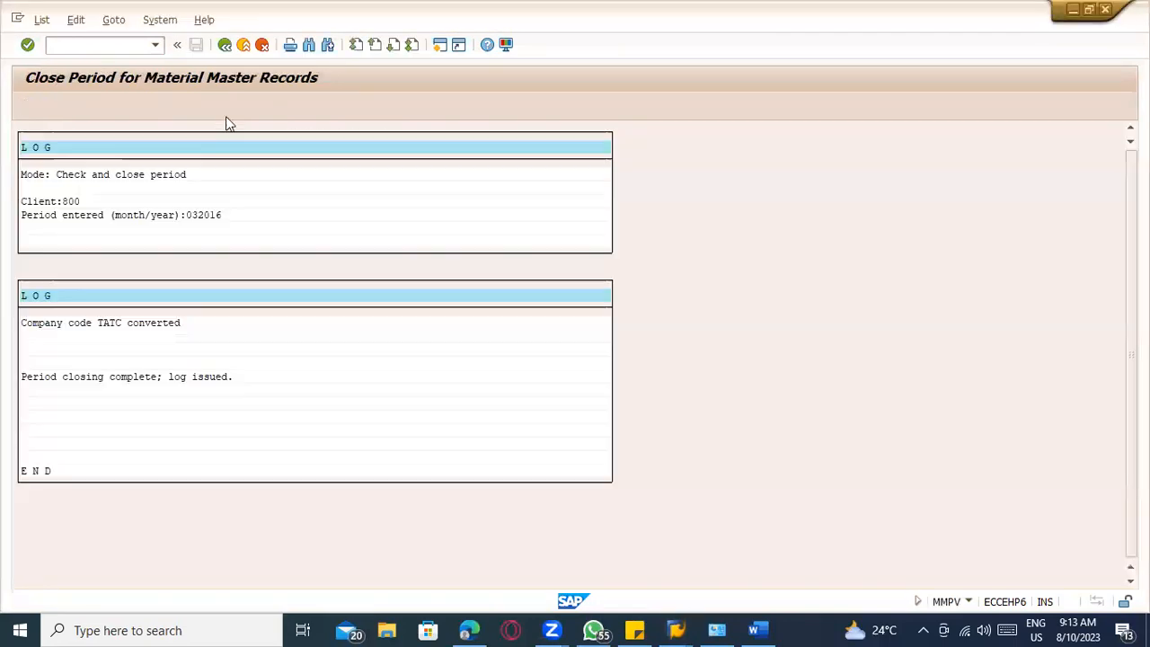
# - Set the next period to 4 of fiscal year 2016 and run the period close for company code TATC
pyautogui.click(225, 45)
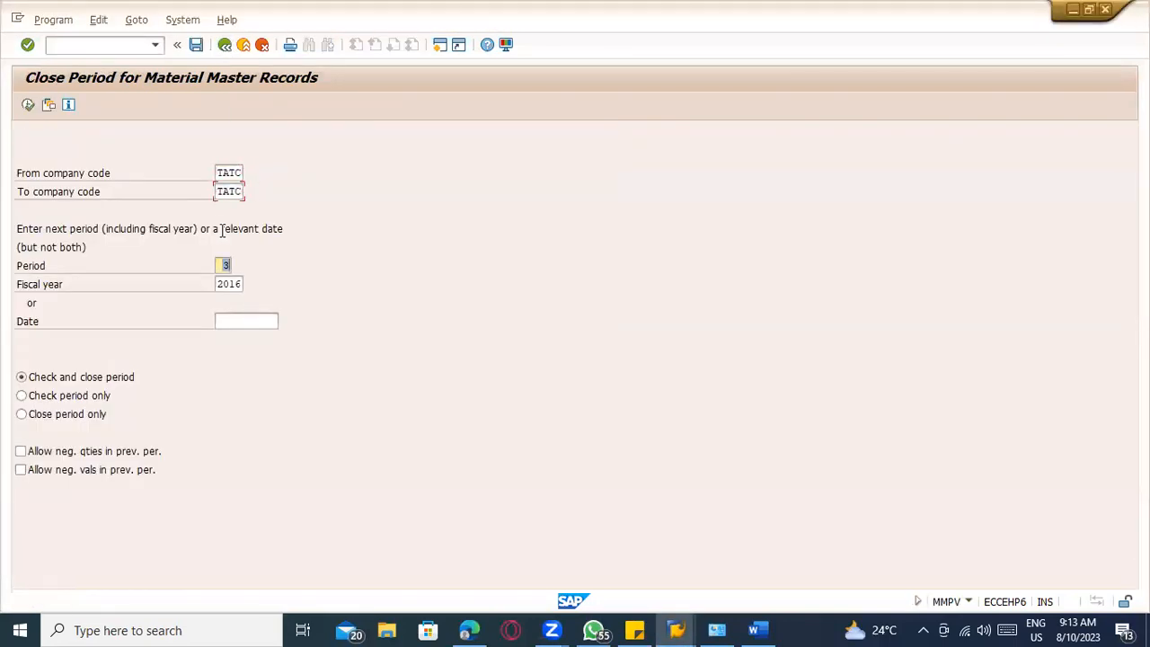
pyautogui.click(28, 105)
pyautogui.click(28, 105)
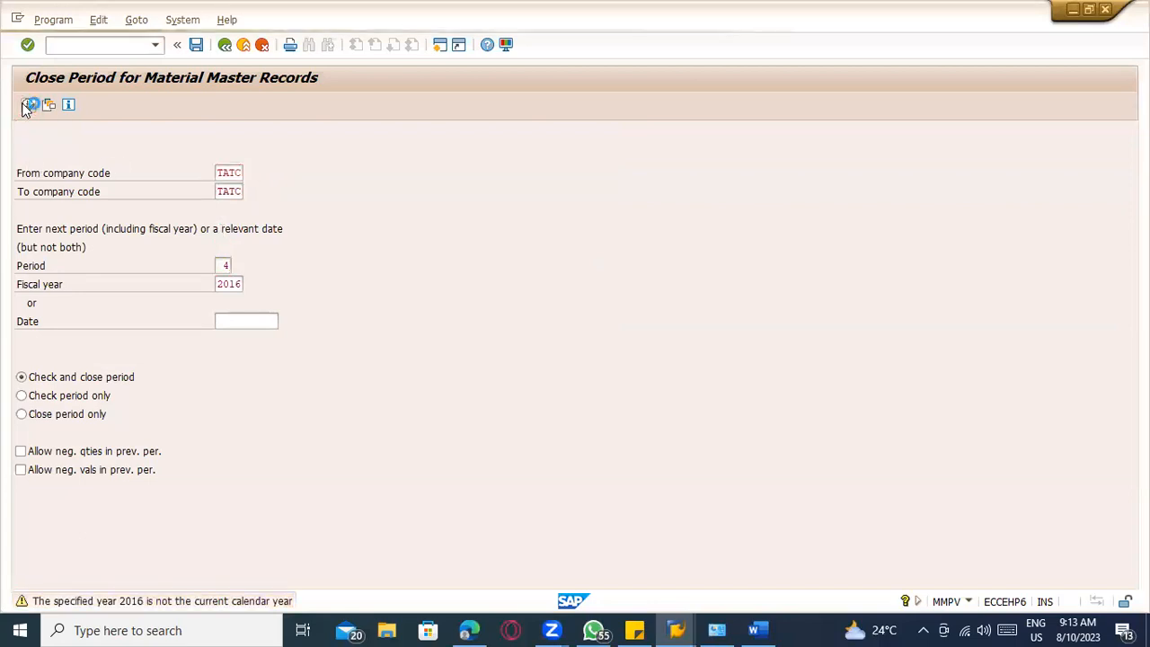
# - Set the next period to 5 of fiscal year 2016 and run the period close for company code TATC
pyautogui.press('F3')
pyautogui.press('Tab')
pyautogui.press('Tab')
pyautogui.write('5')
pyautogui.click(28, 105)
pyautogui.press('Return')
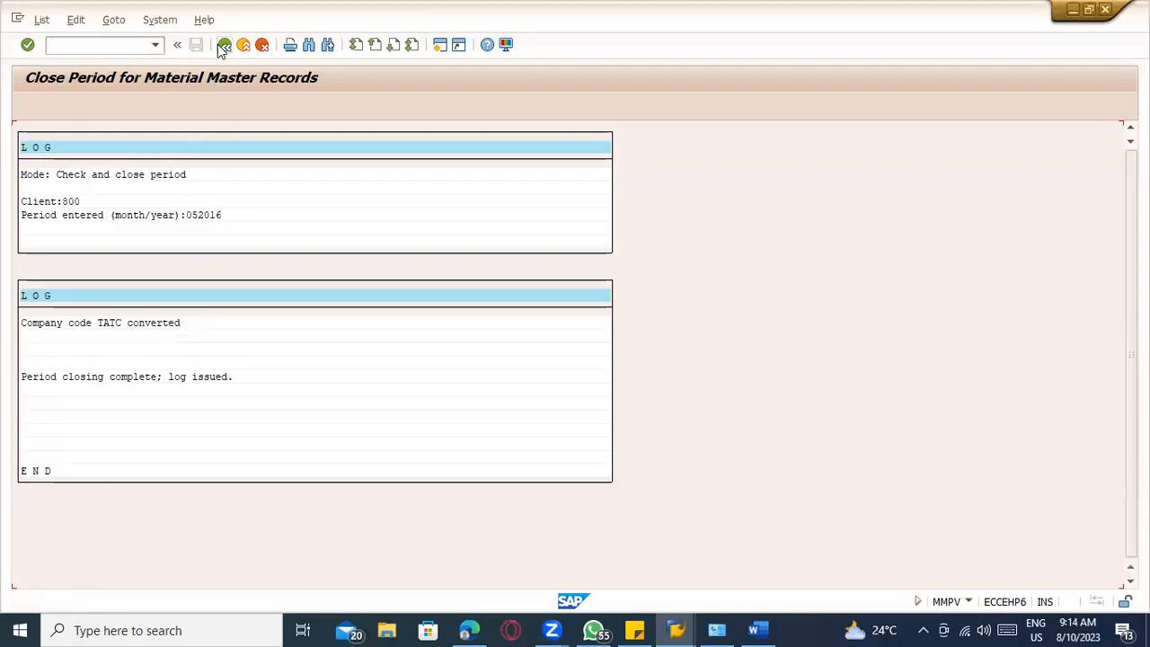
# - Set the next period to 6 of fiscal year 2016 and run the period close for company code TATC
pyautogui.press('F3')
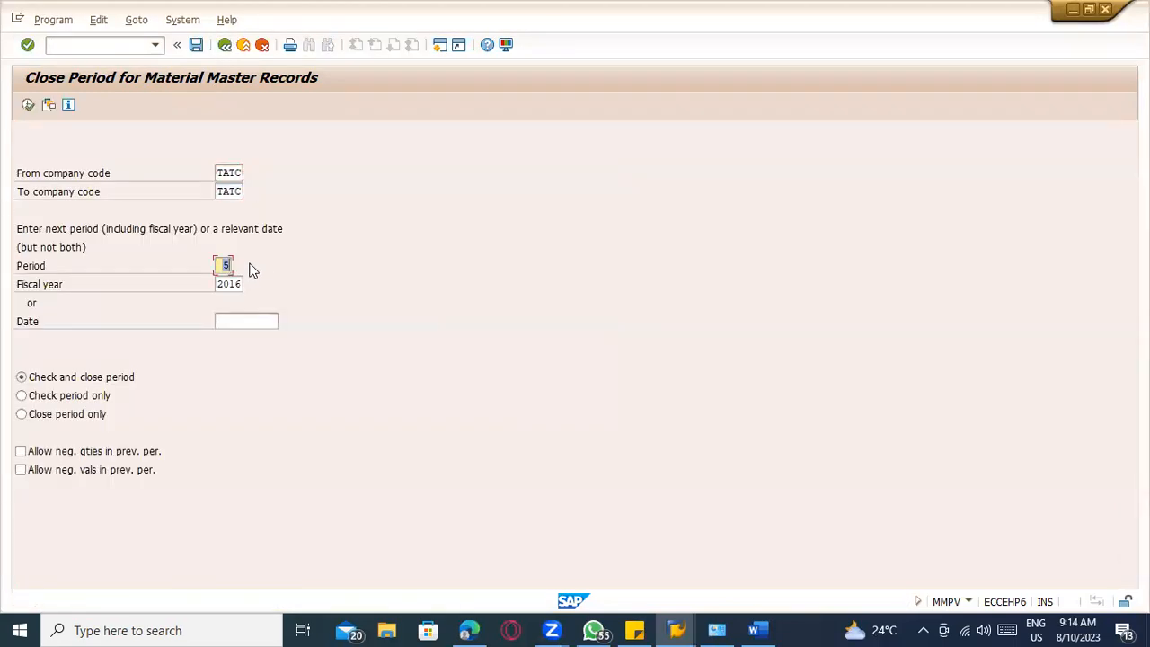
pyautogui.write('6')
pyautogui.click(27, 105)
pyautogui.press('Return')
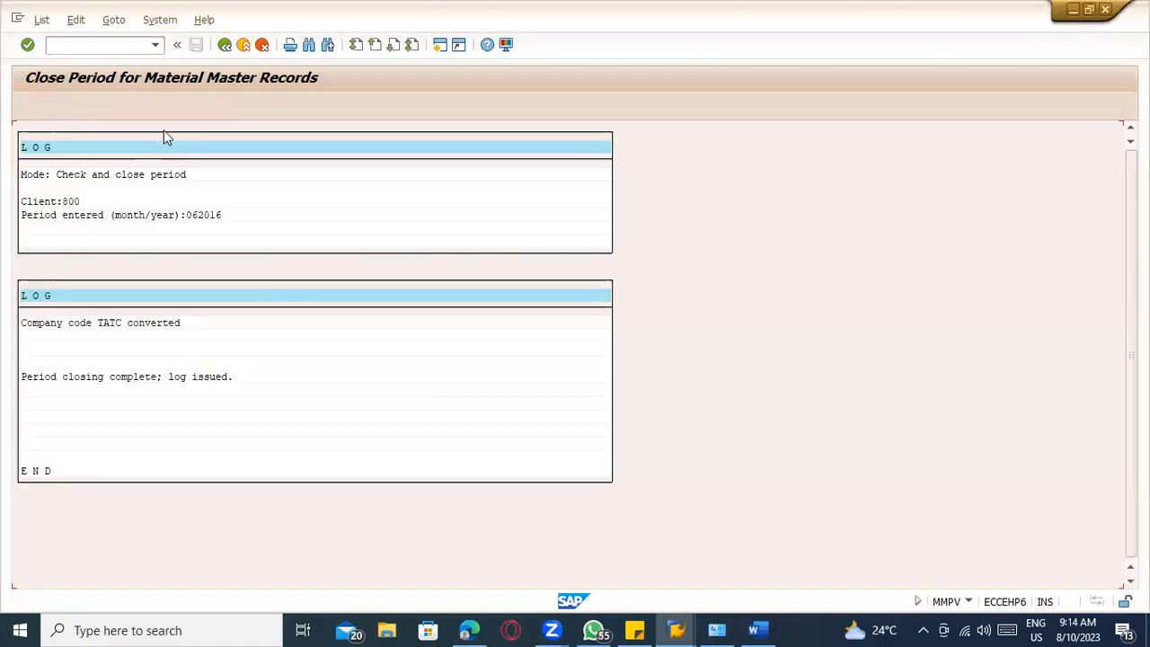
# - Set the next period to 7 of fiscal year 2016 and run the period close for company code TATC
pyautogui.click(242, 45)
pyautogui.click(222, 264)
pyautogui.press('Tab')
pyautogui.hotkey('shift', 'Tab')
pyautogui.write('7')
pyautogui.click(28, 105)
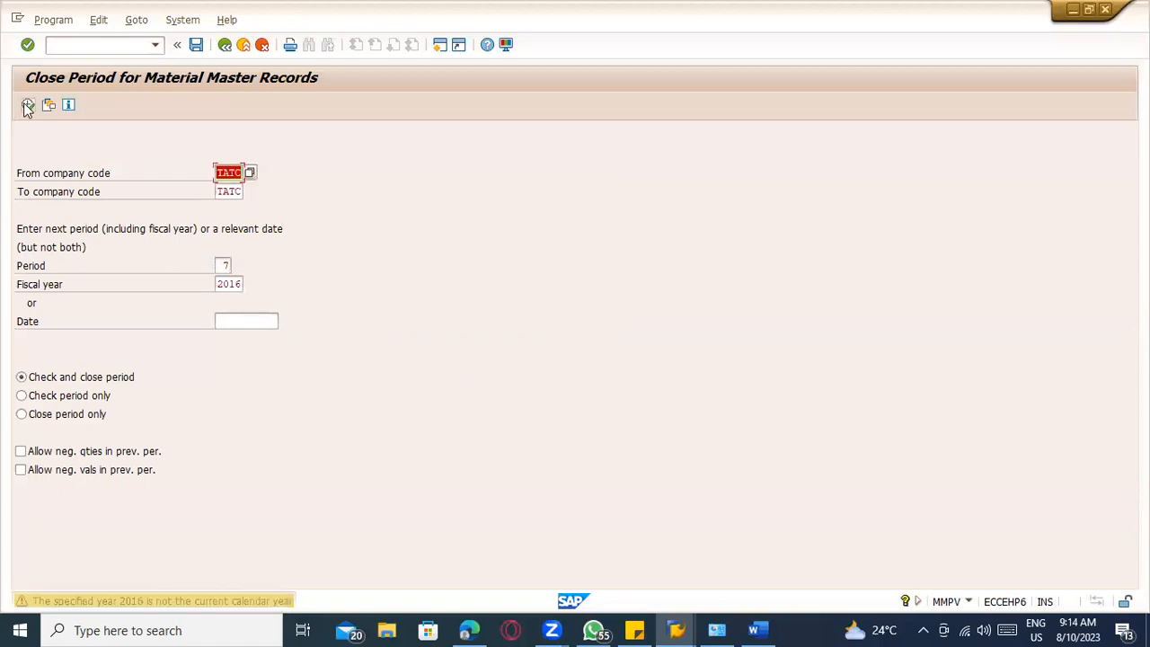
pyautogui.click(27, 106)
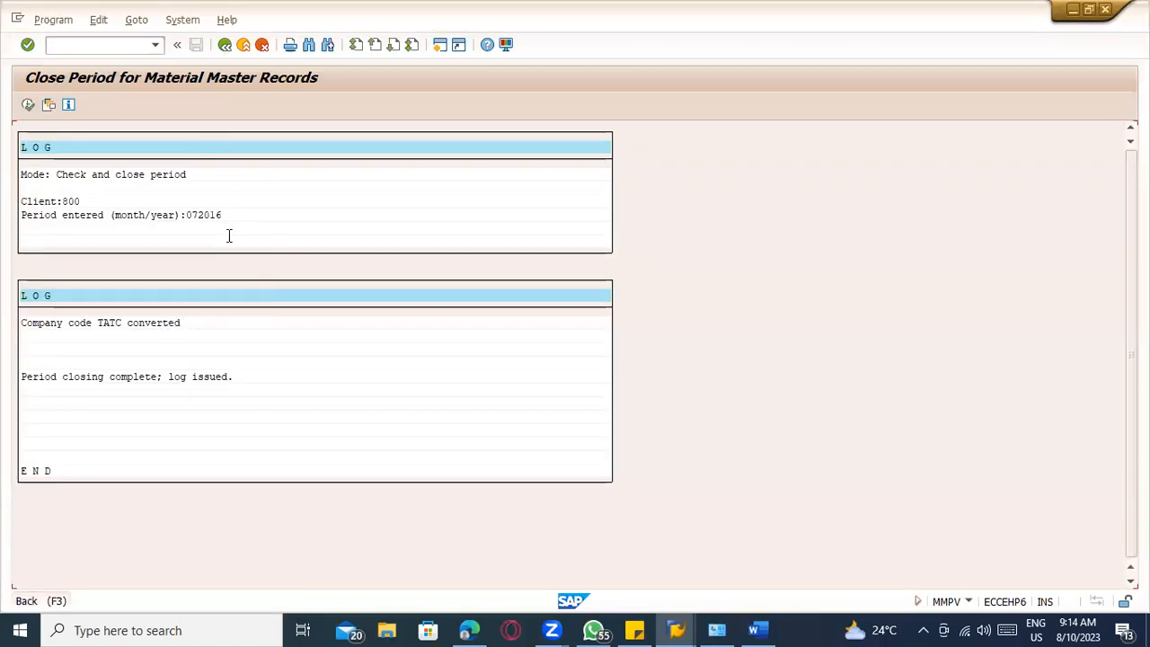
# - Set the next period to 8 of fiscal year 2016 and run the period close for company code TATC
pyautogui.press('F3')
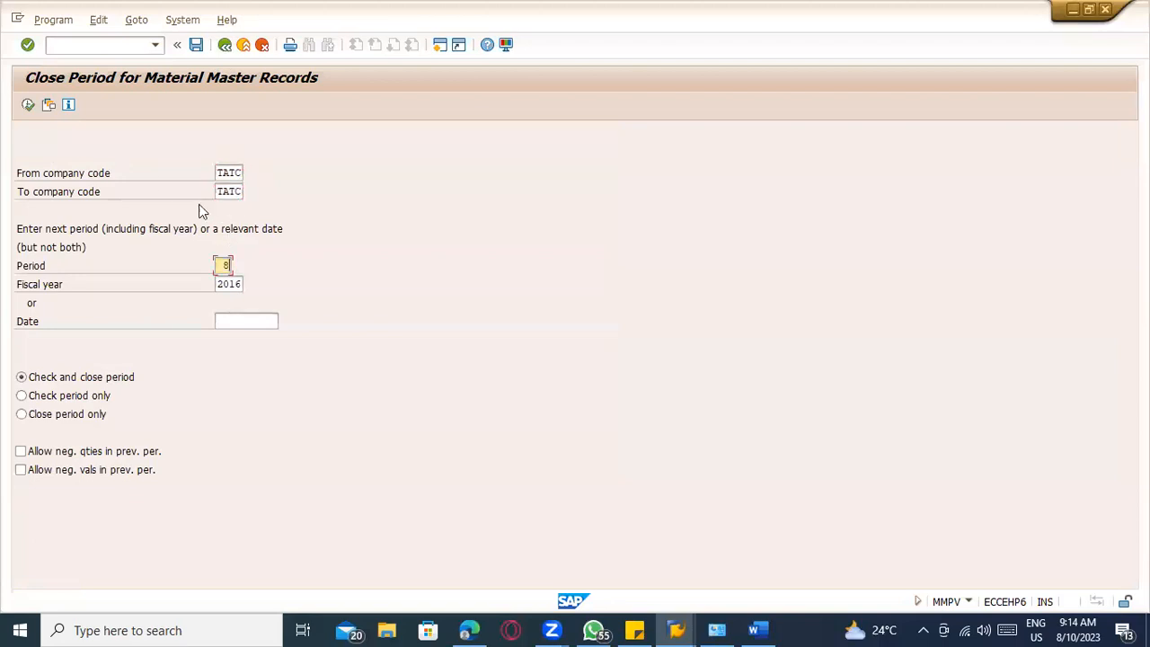
pyautogui.write('8')
pyautogui.click(29, 104)
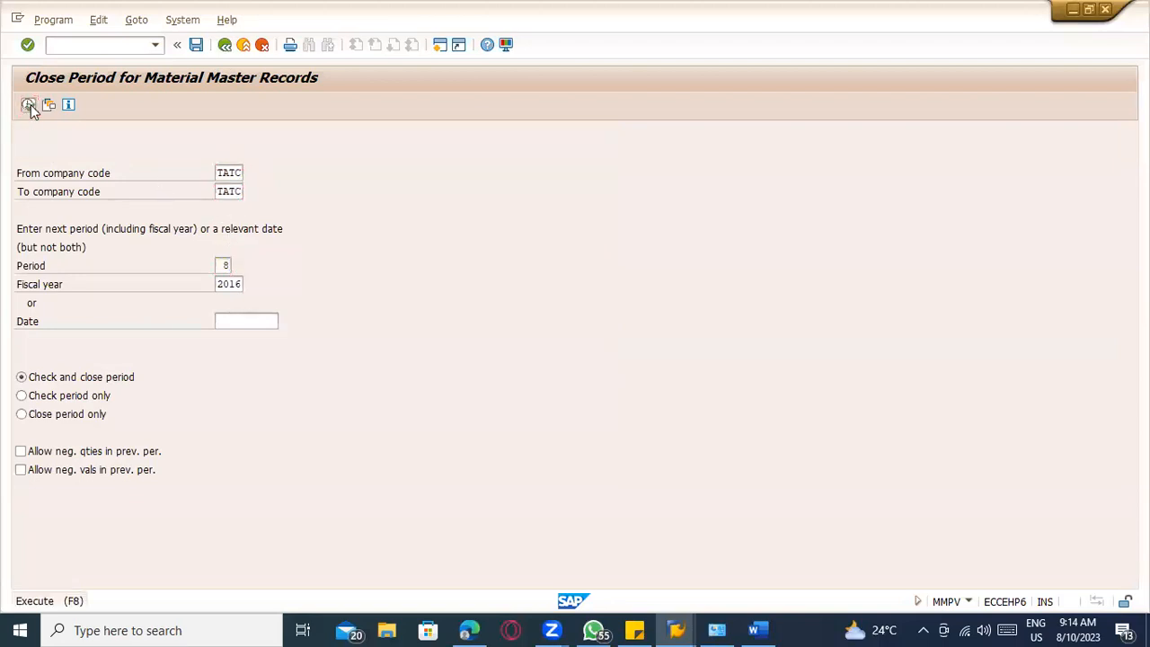
pyautogui.press('Return')
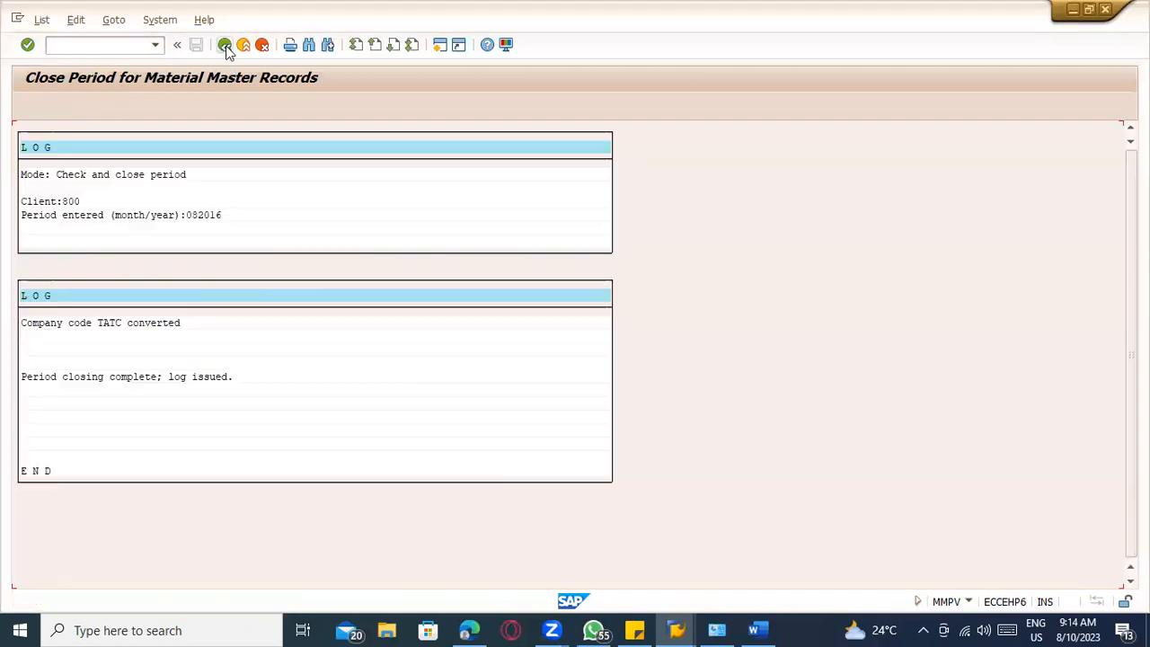
# - Set the next period to 9 of fiscal year 2016 and run the period close for company code TATC
pyautogui.press('F3')
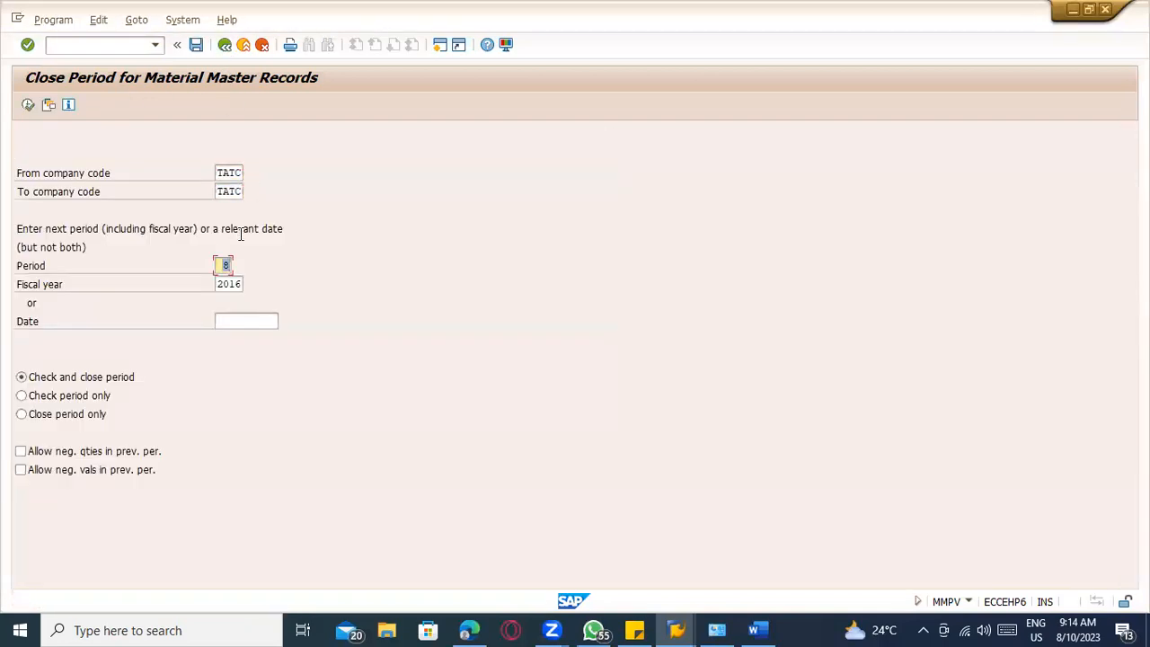
pyautogui.write('9')
pyautogui.click(28, 104)
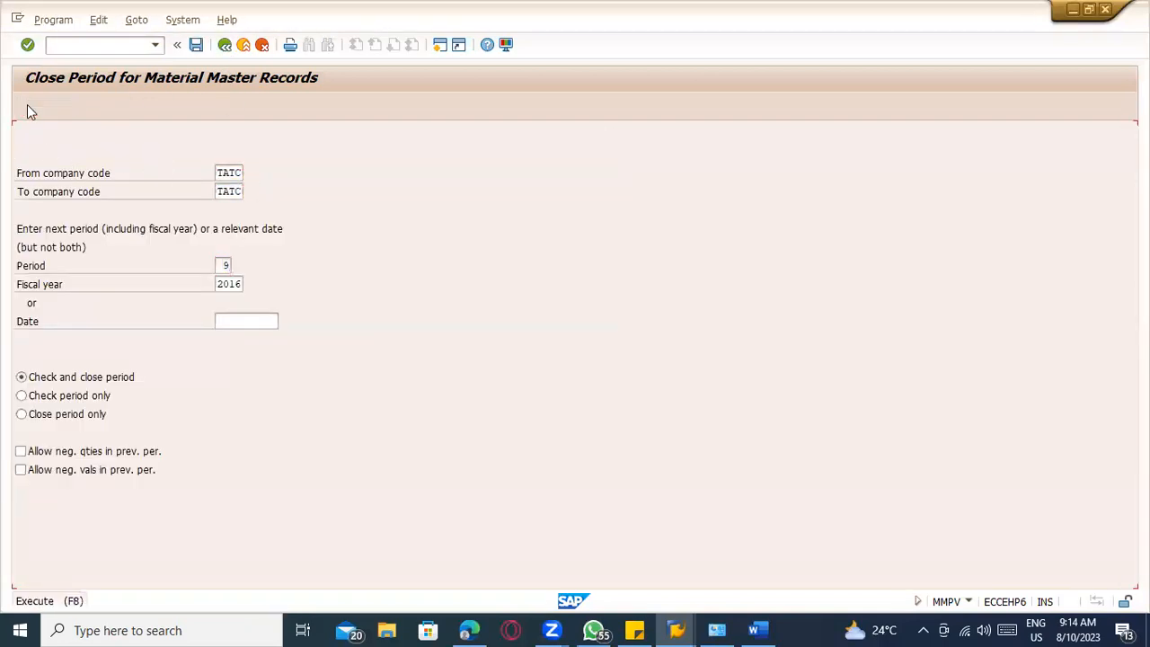
pyautogui.press('Return')
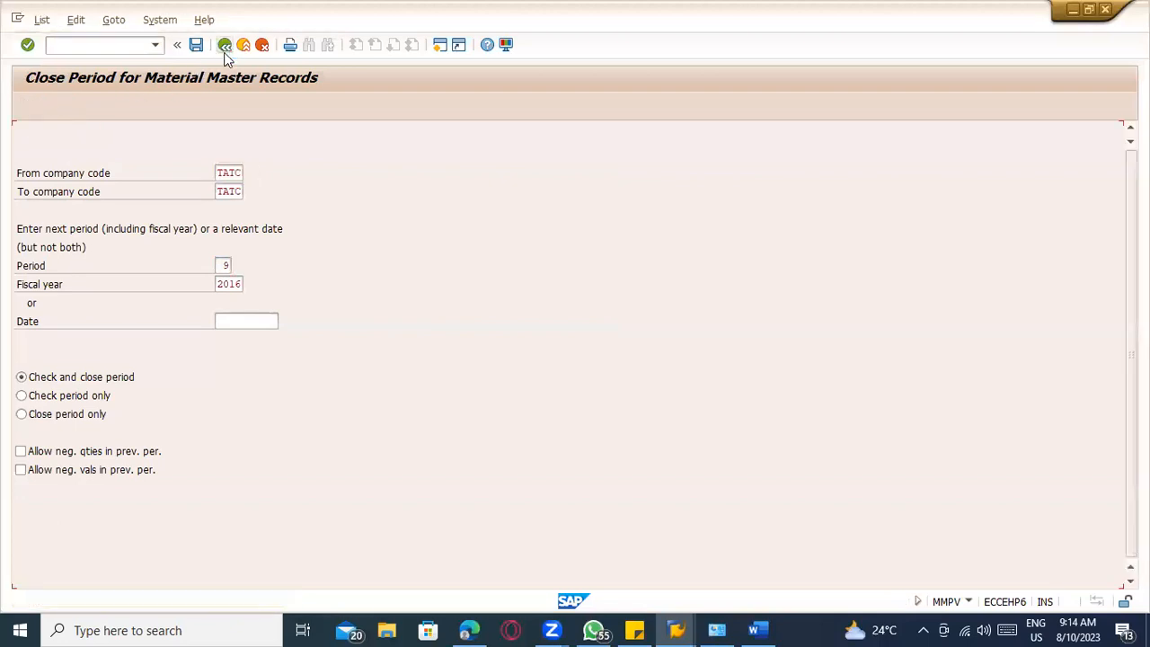
# - Set the next period to 10 of fiscal year 2016 and run the period close for company code TATC
pyautogui.press('F3')
pyautogui.press('Tab')
pyautogui.press('Tab')
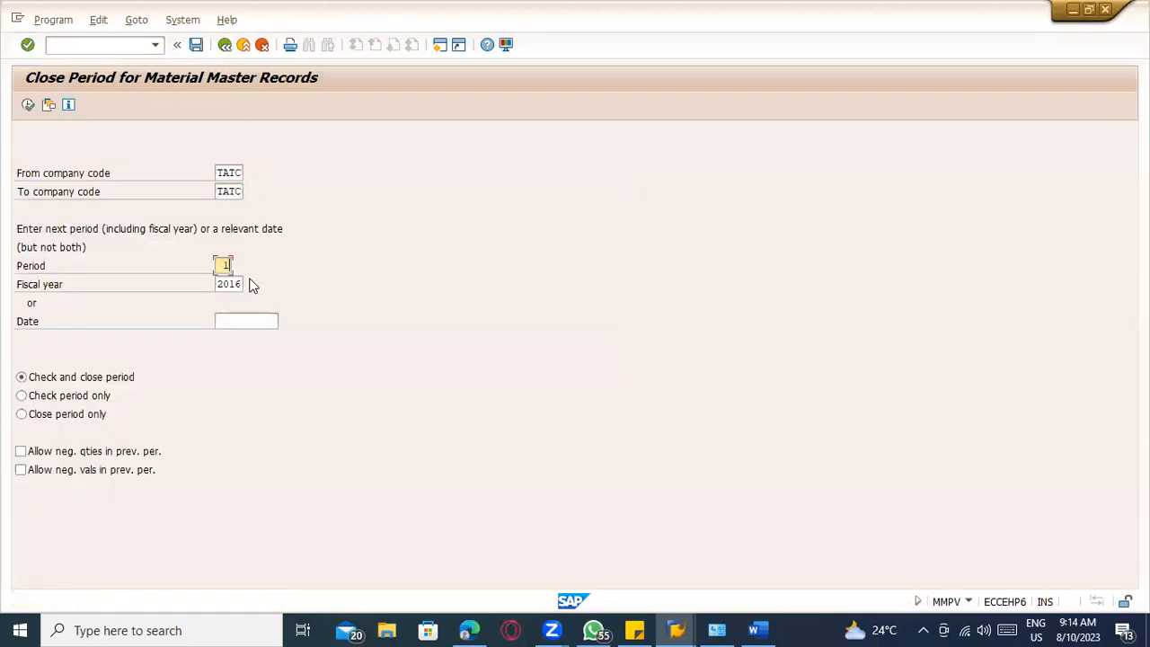
pyautogui.write('10')
pyautogui.click(28, 105)
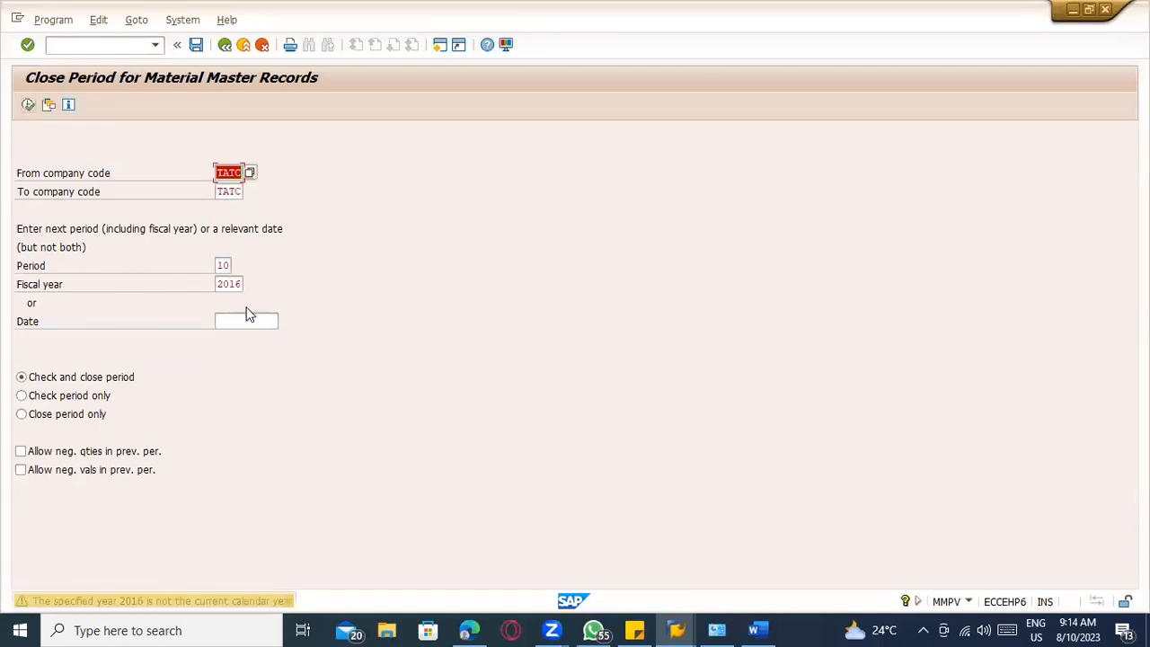
pyautogui.press('Return')
# - Set the next period to 11 of fiscal year 2016 and run the period close for company code TATC
pyautogui.click(224, 44)
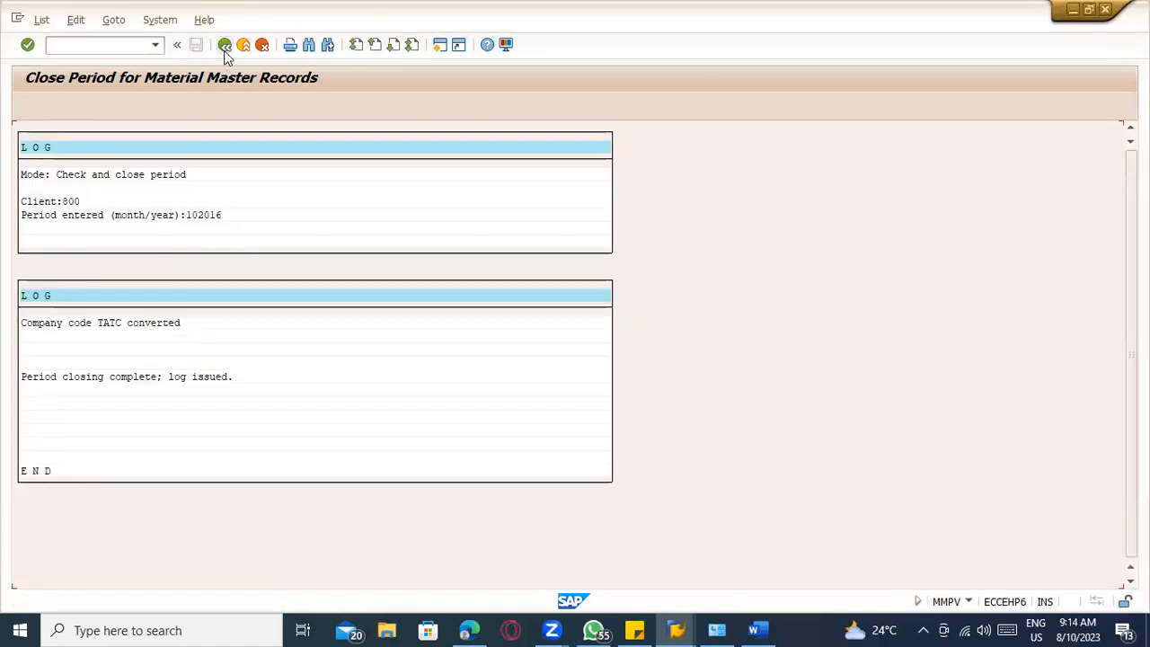
pyautogui.hotkey('shift', 'Tab')
pyautogui.write('11')
pyautogui.click(27, 105)
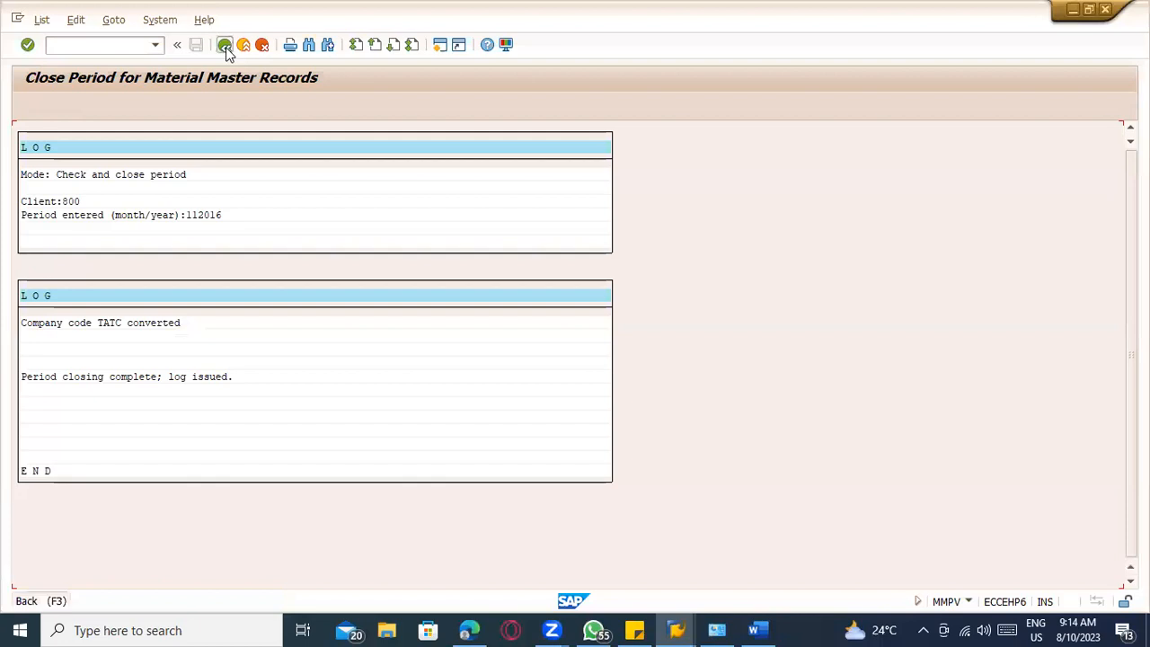
# - Run the period close for company code TATC with period 12 of fiscal year 2016, and refresh the MARV table entries
pyautogui.click(224, 45)
pyautogui.press('Tab')
pyautogui.press('Tab')
pyautogui.write('12')
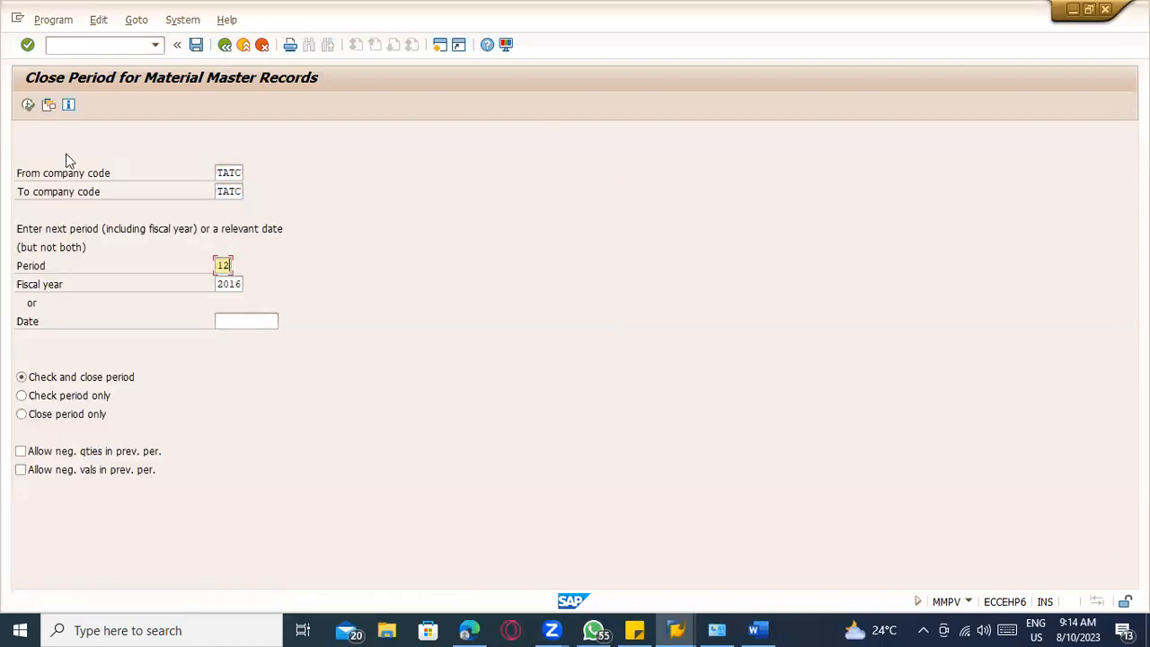
pyautogui.click(28, 105)
pyautogui.press('Return')
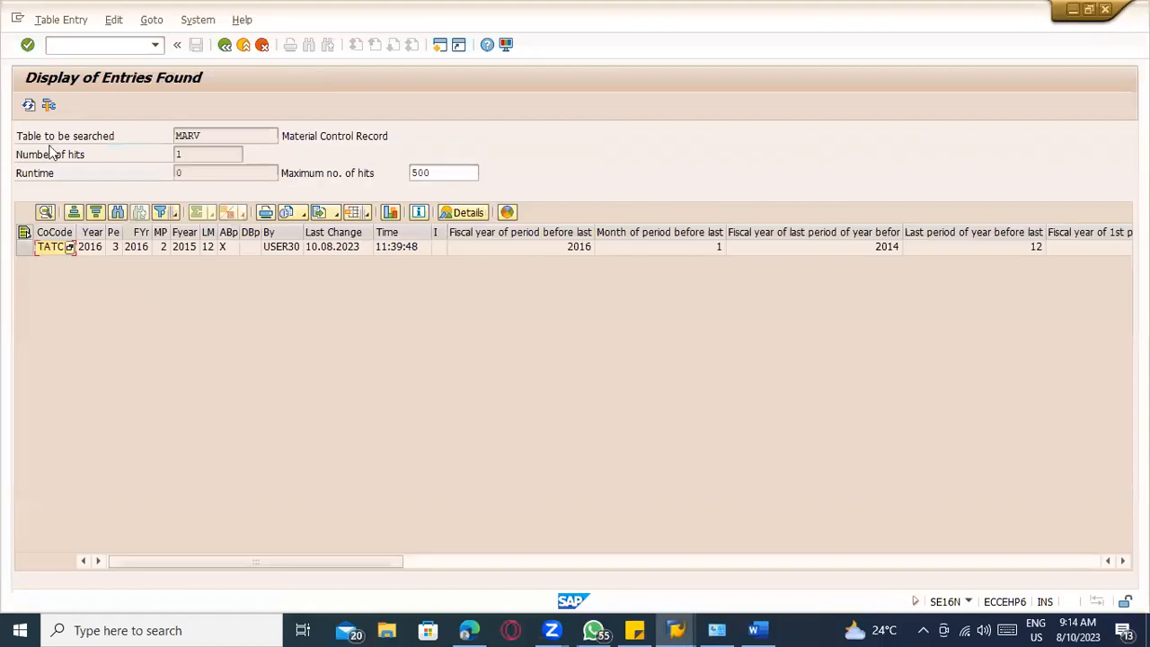
pyautogui.click(29, 104)
pyautogui.click(113, 249)
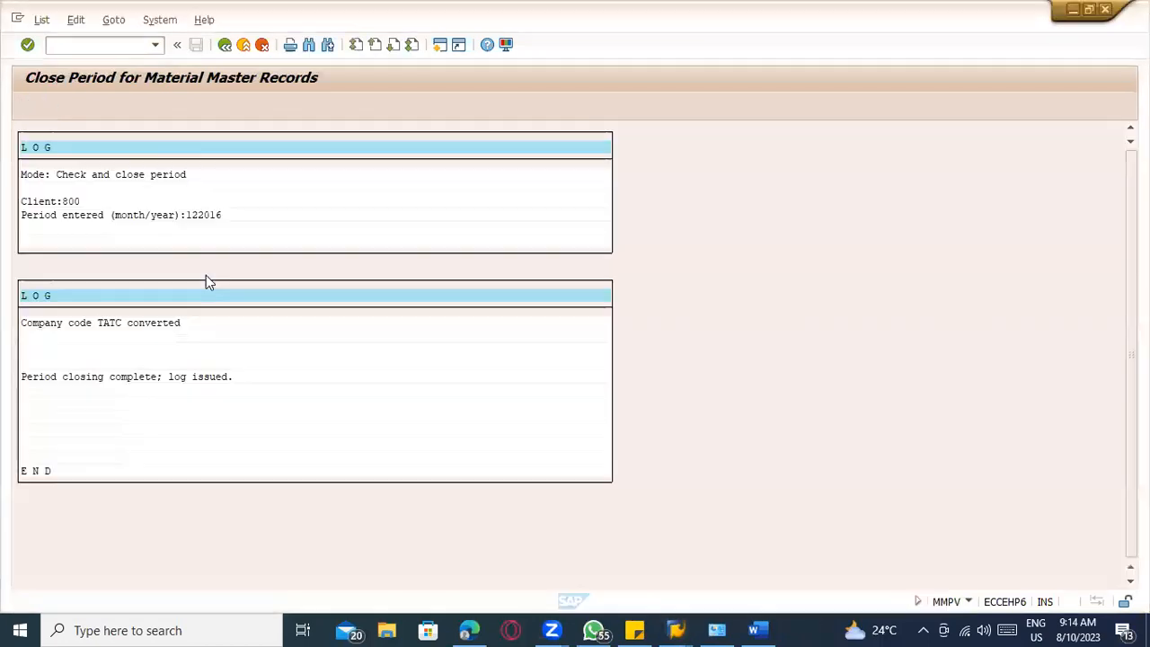
# - Set the next period to 01 and the fiscal year to 2017, and run the period close for company code TATC
pyautogui.click(224, 44)
pyautogui.press('Tab')
pyautogui.press('Tab')
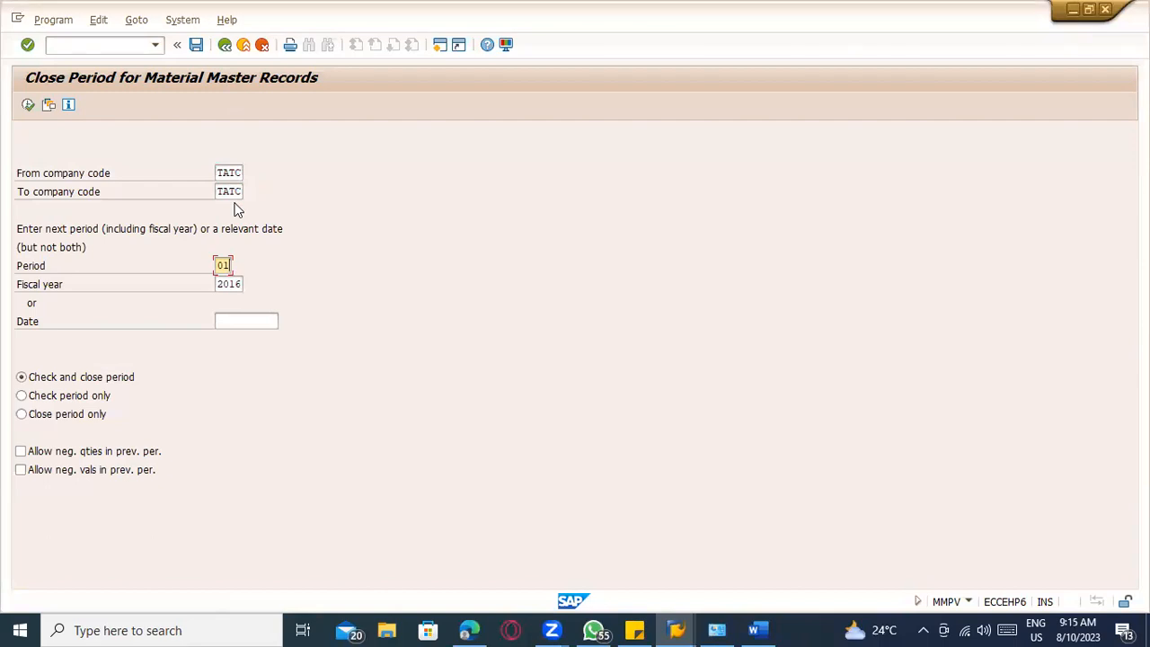
pyautogui.press('Tab')
pyautogui.write('2017')
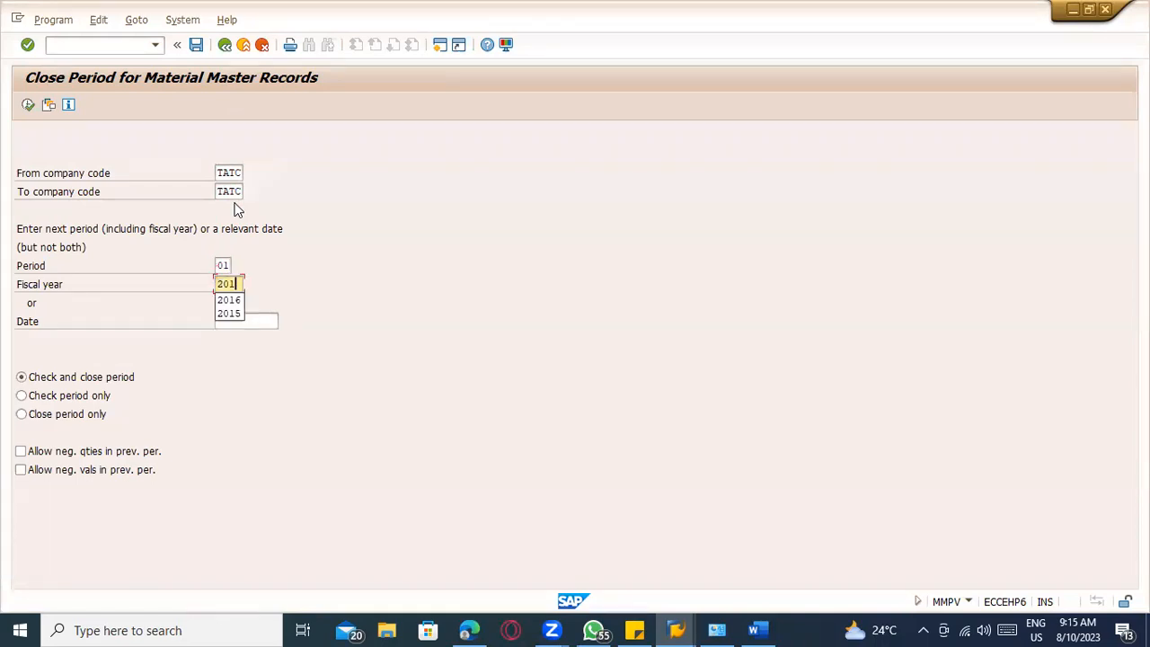
pyautogui.hotkey('shift', 'Tab')
pyautogui.hotkey('shift', 'Tab')
pyautogui.hotkey('shift', 'Tab')
pyautogui.hotkey('shift', 'Tab')
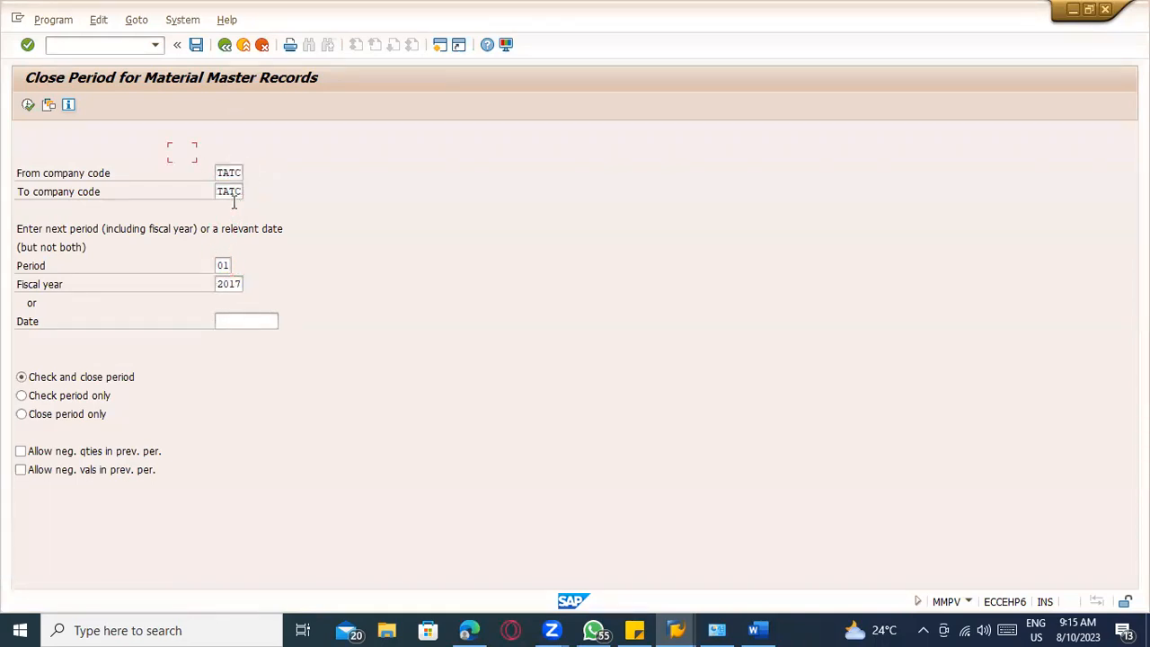
pyautogui.hotkey('shift', 'Tab')
pyautogui.hotkey('shift', 'Tab')
pyautogui.press('Return')
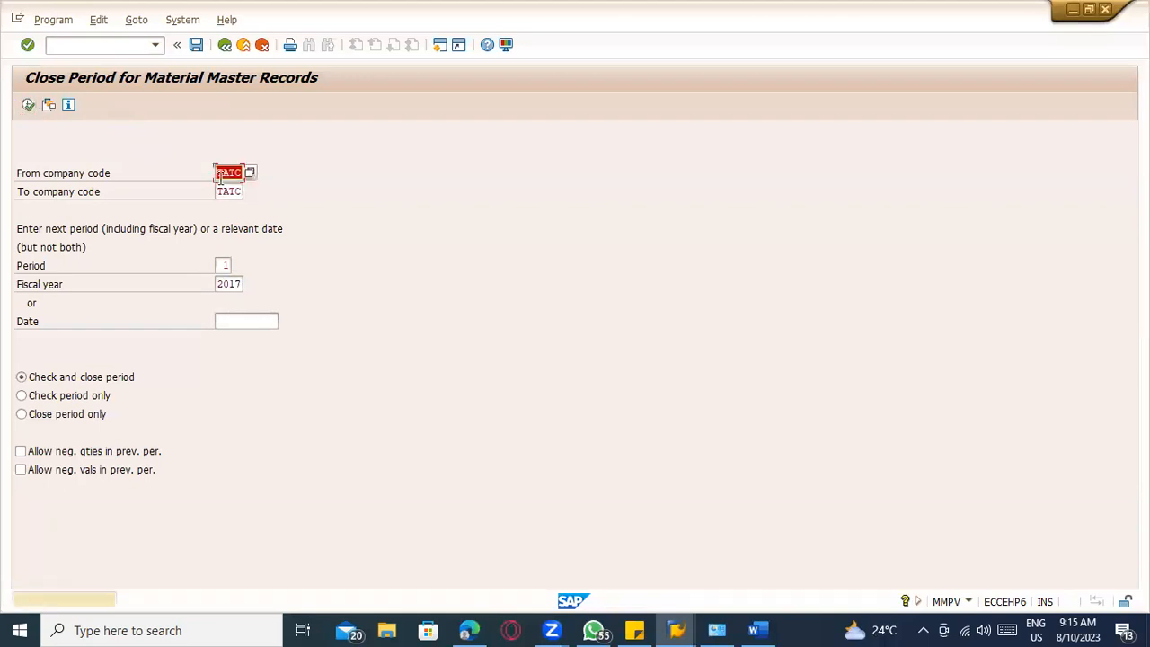
pyautogui.press('Return')
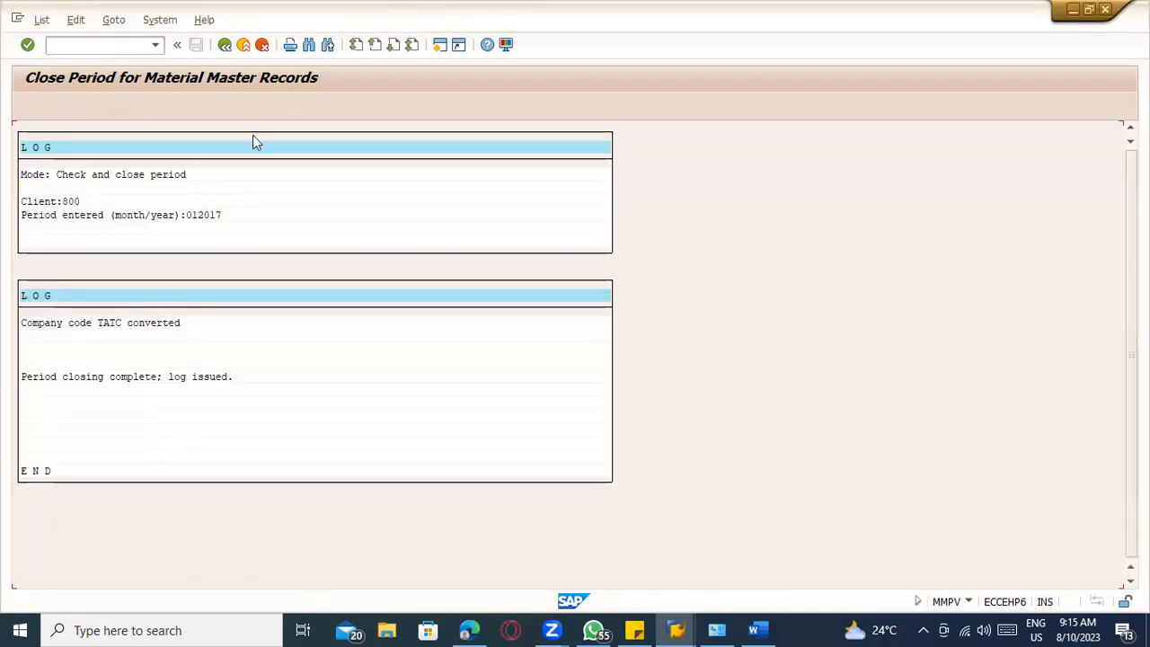
# - Set the next period to 2 of fiscal year 2017 and run the period close for company code TATC
pyautogui.click(226, 46)
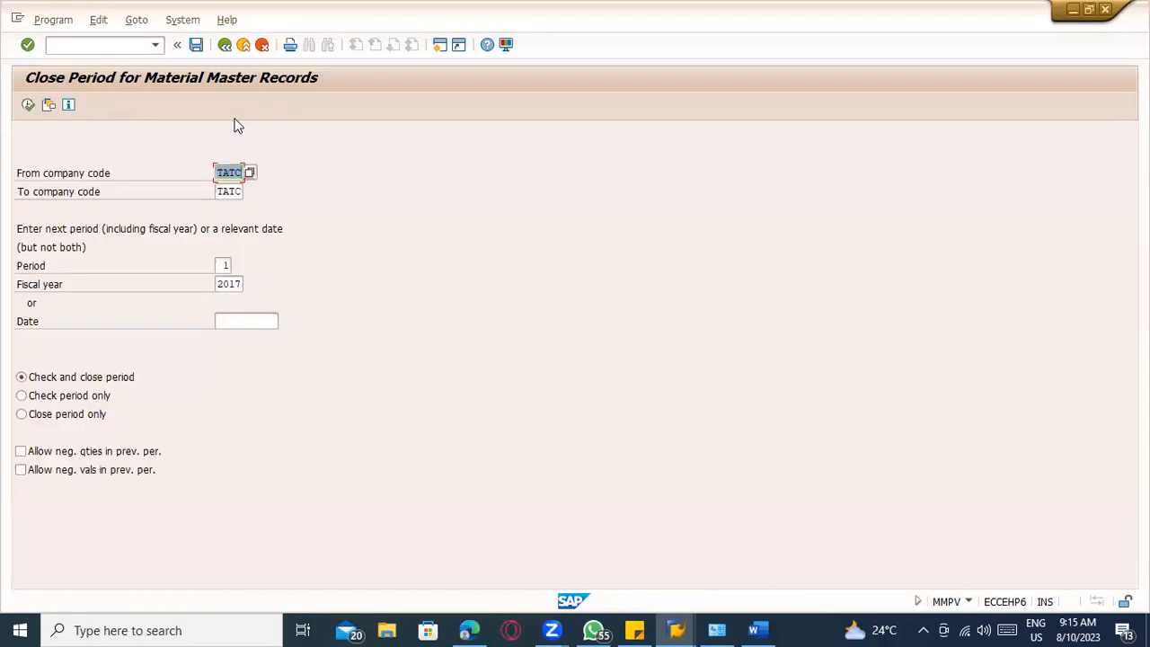
pyautogui.press('Tab')
pyautogui.press('Tab')
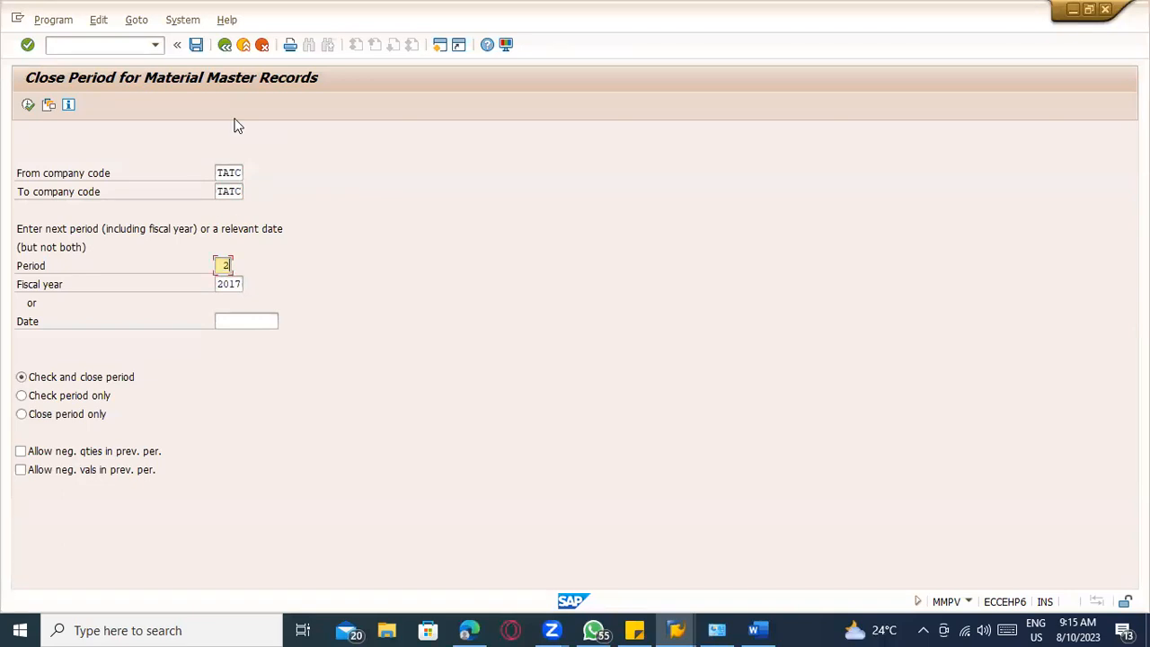
pyautogui.press('XF86AudioRaiseVolume')
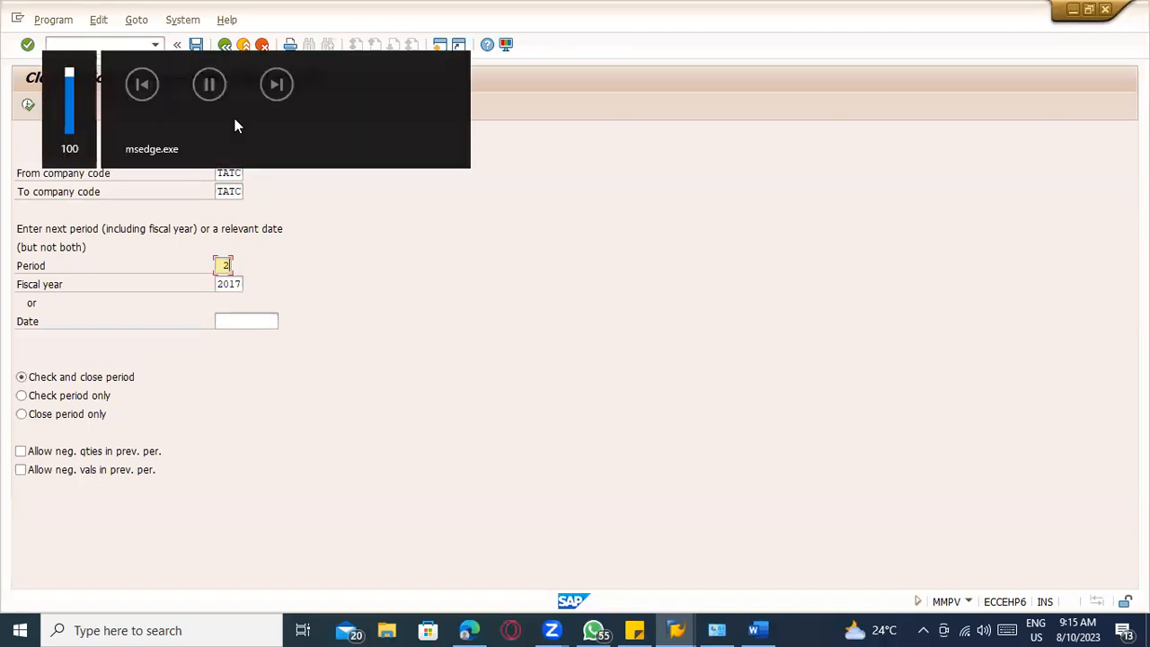
pyautogui.press('Return')
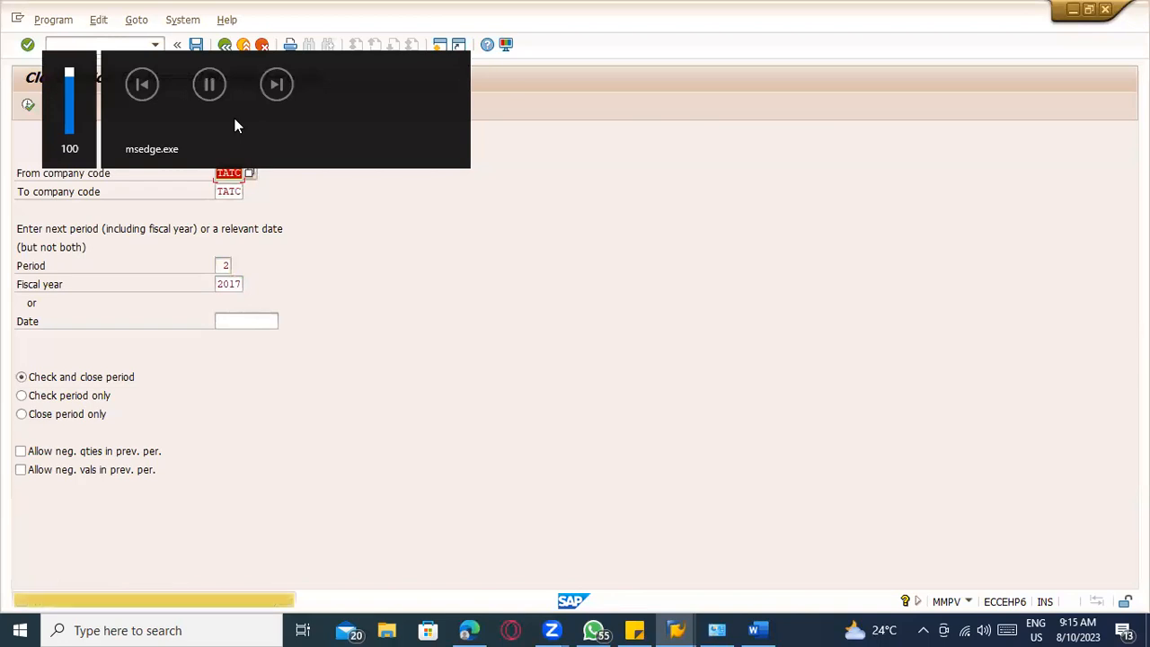
pyautogui.press('F8')
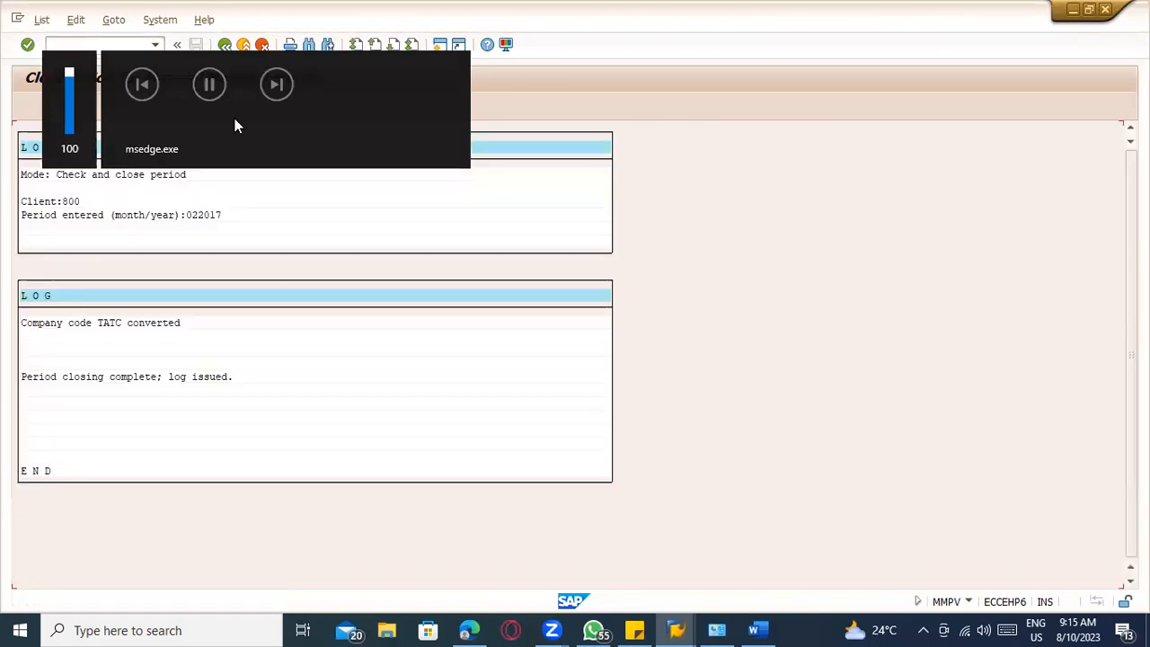
pyautogui.press('XF86MonBrightnessDown')
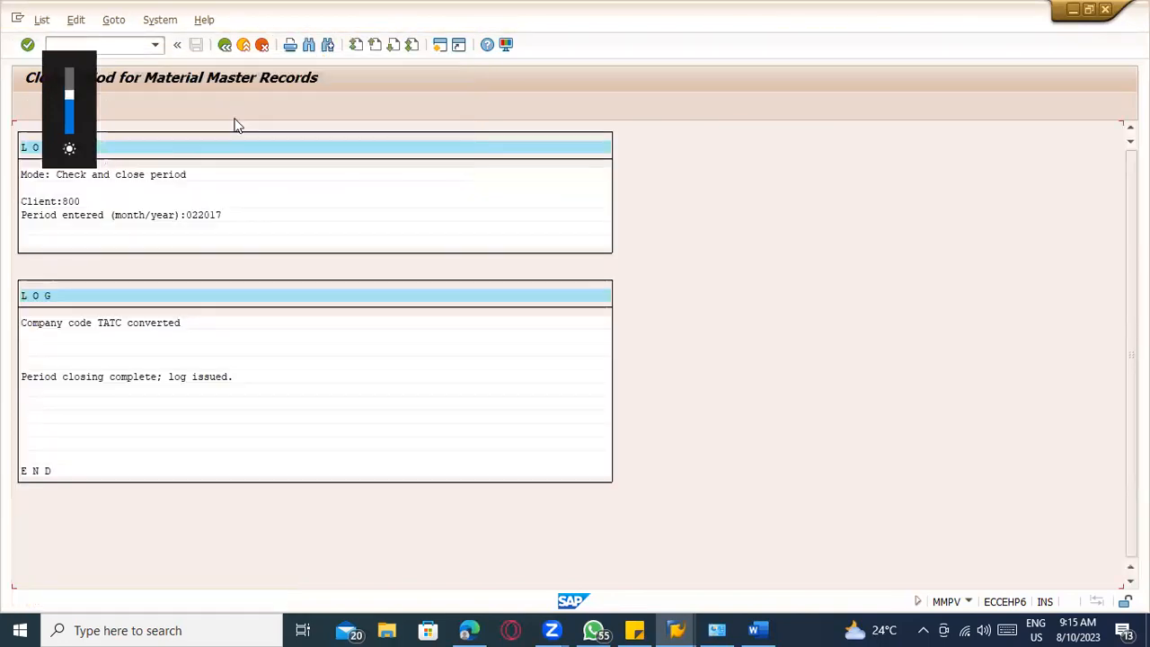
# - Set the next period to 3 of fiscal year 2017 and run the period close for company code TATC
pyautogui.click(225, 45)
pyautogui.write('3')
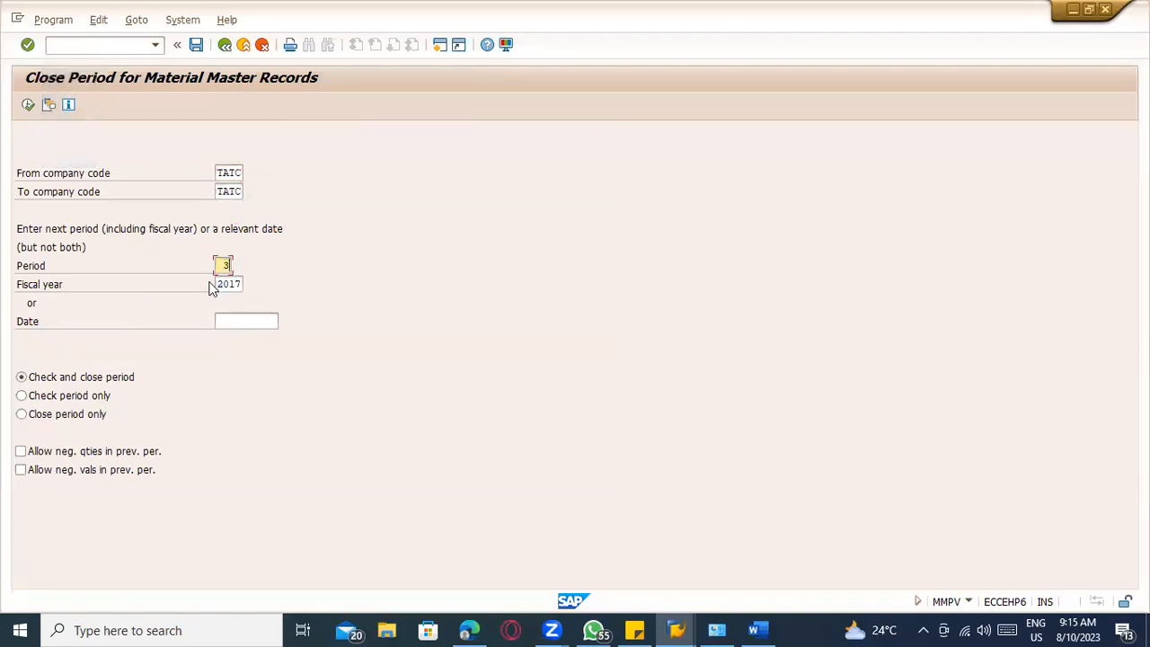
pyautogui.press('F8')
pyautogui.press('Return')
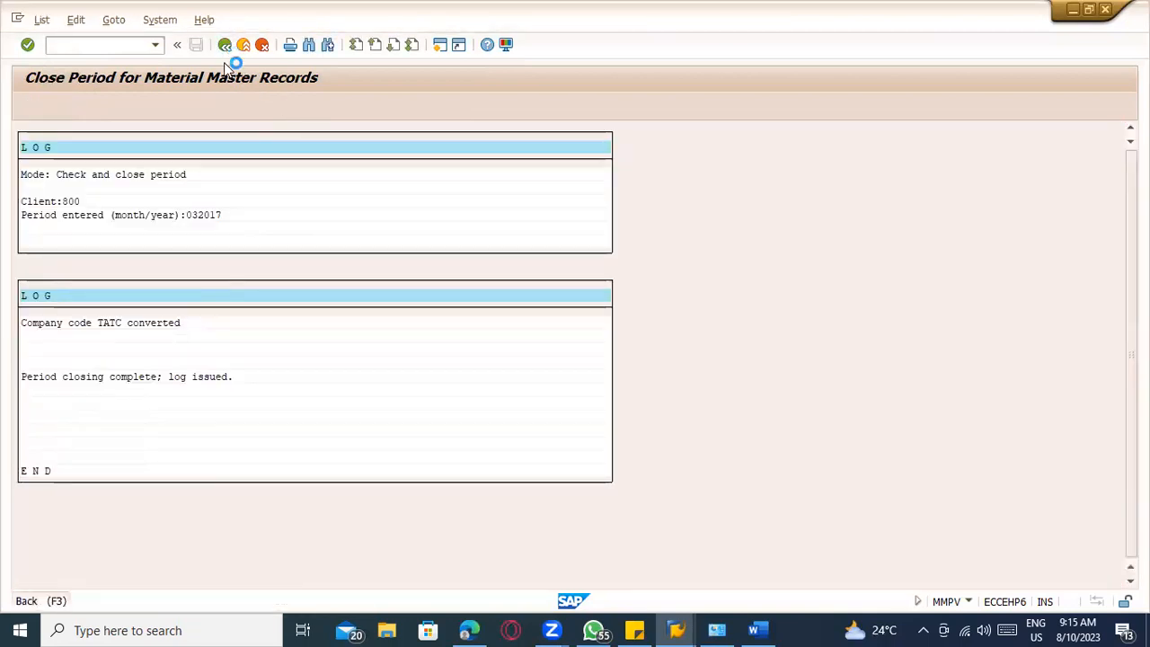
# - Set the next period to 4 of fiscal year 2017 and run the period close for company code TATC
pyautogui.click(224, 45)
pyautogui.press('Tab')
pyautogui.press('Tab')
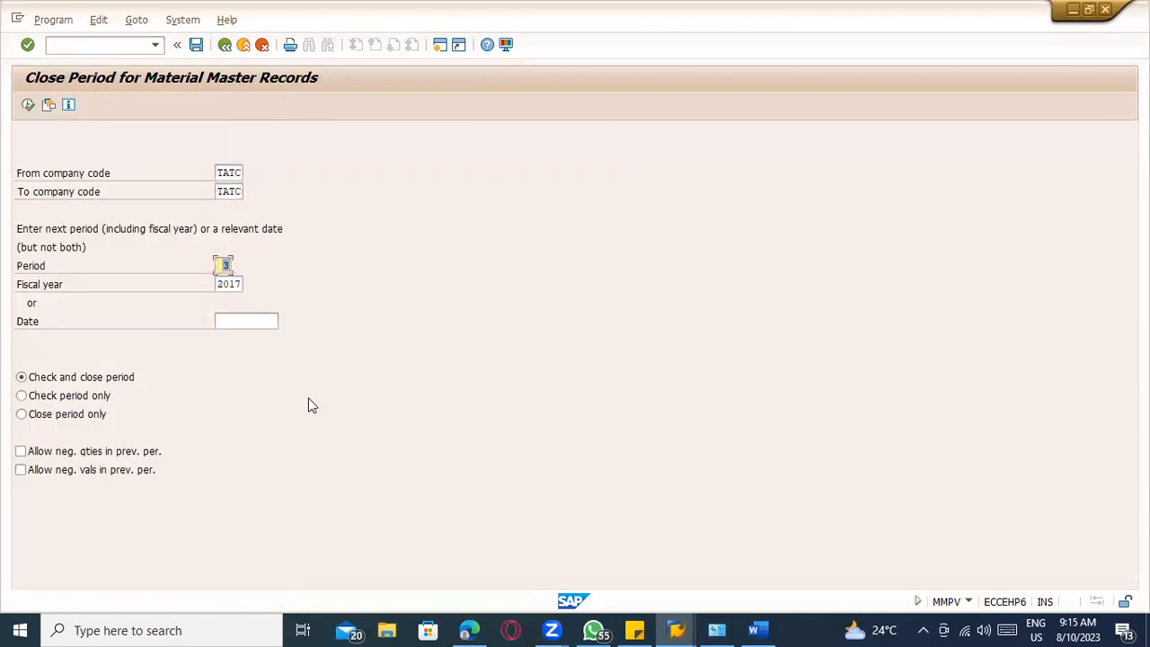
pyautogui.click(27, 105)
pyautogui.press('Return')
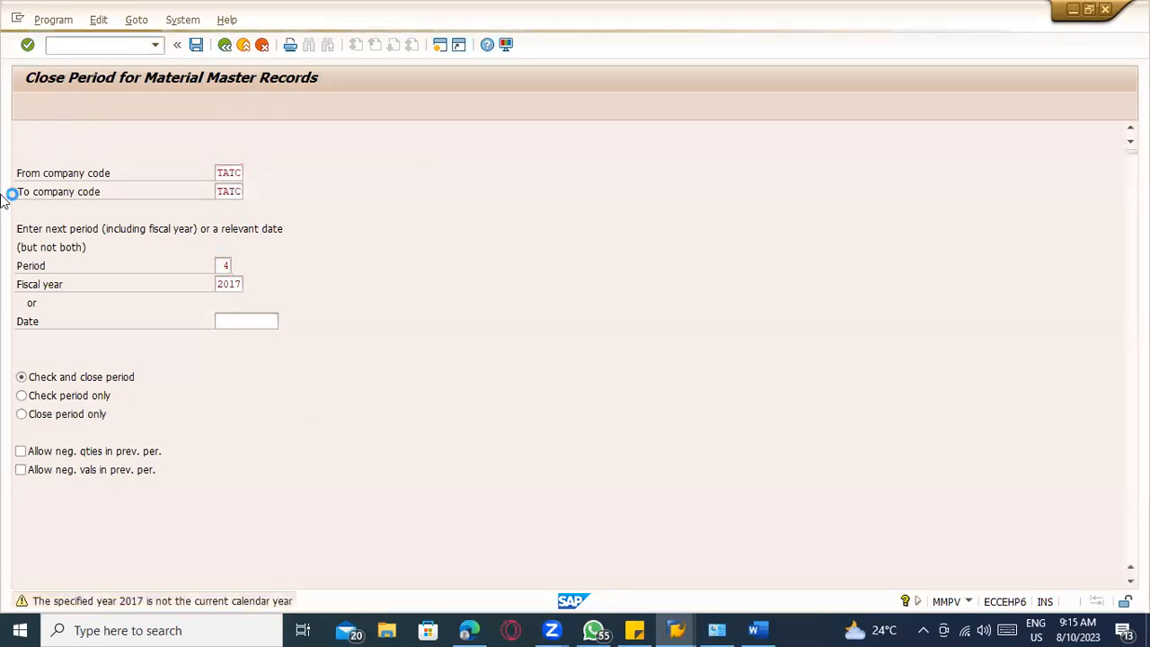
# - Set the next period to 5 of fiscal year 2017 and run the period close for company code TATC
pyautogui.click(225, 45)
pyautogui.press('Tab')
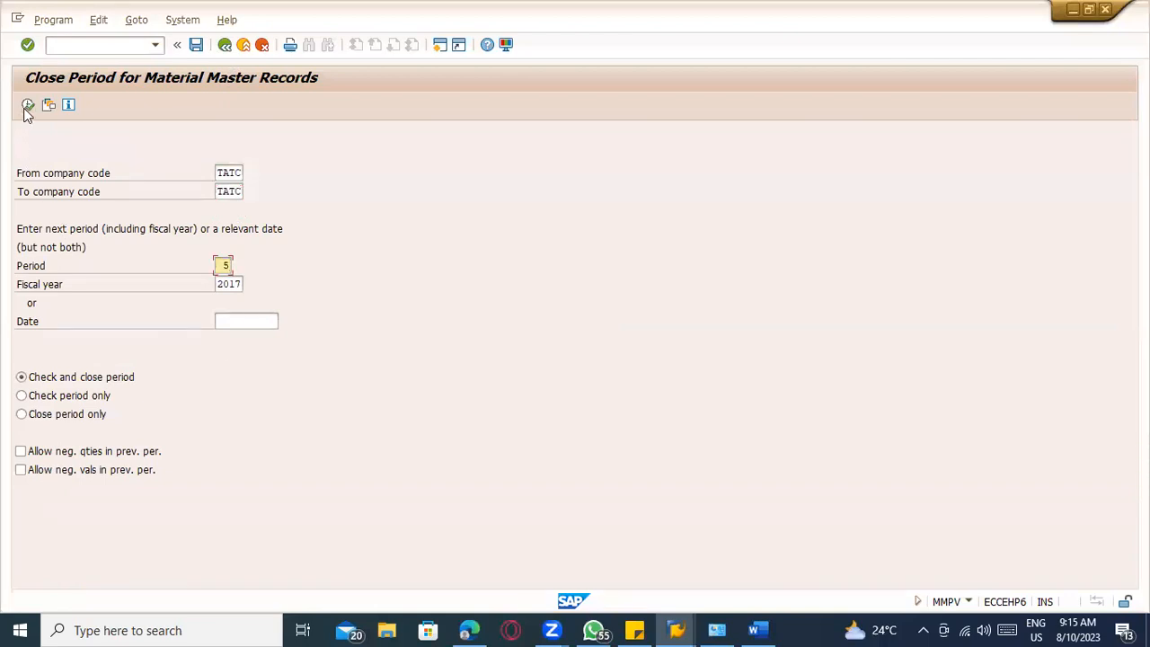
pyautogui.click(27, 105)
pyautogui.click(29, 106)
# - Set the next period to 6 of fiscal year 2017 and run the period close for company code TATC
pyautogui.press('F3')
pyautogui.press('Tab')
pyautogui.press('Tab')
pyautogui.write('6')
pyautogui.click(27, 105)
pyautogui.click(27, 105)
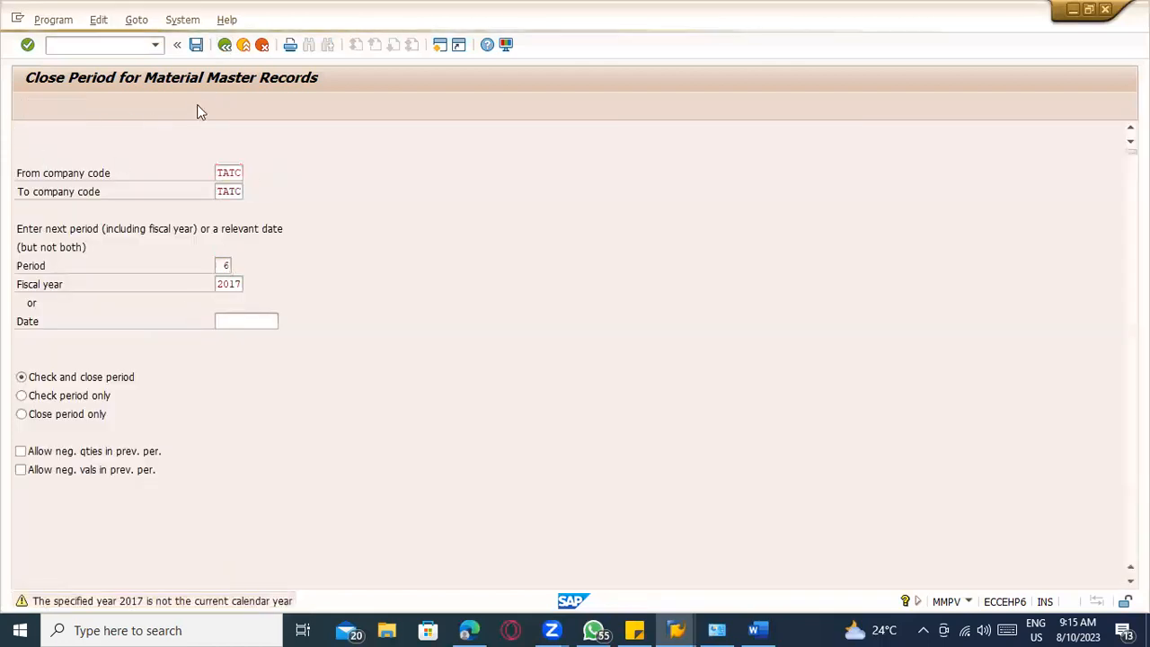
# - Set the next period to 7 of fiscal year 2017 and run the period close for company code TATC
pyautogui.click(226, 45)
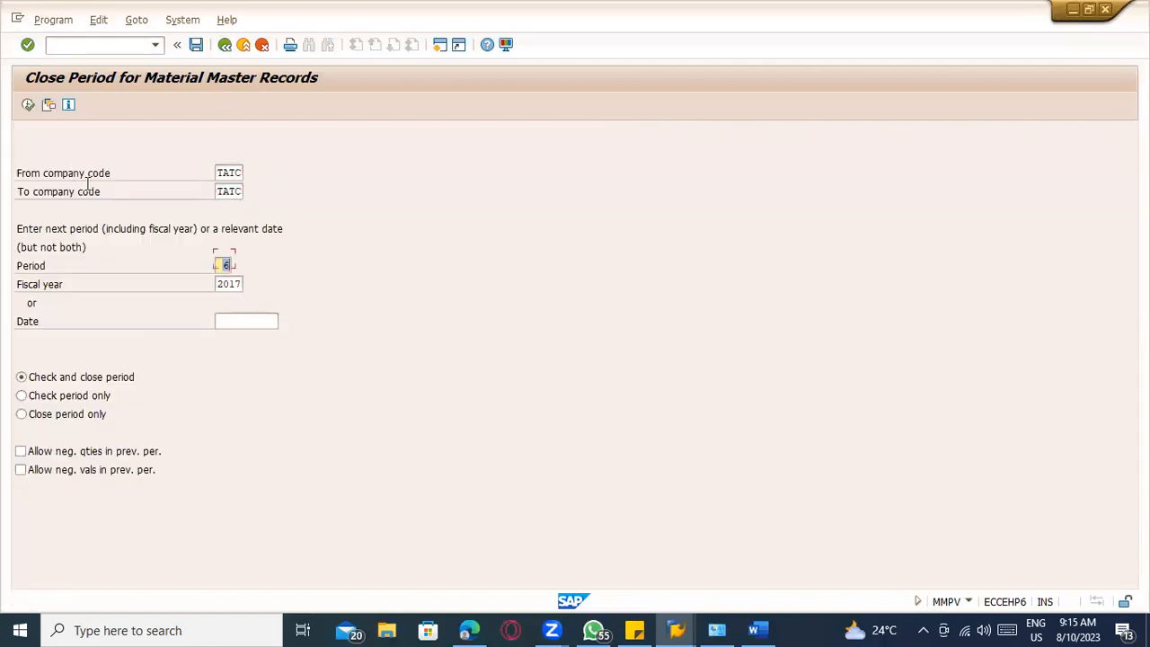
pyautogui.write('7')
pyautogui.click(28, 104)
pyautogui.click(29, 104)
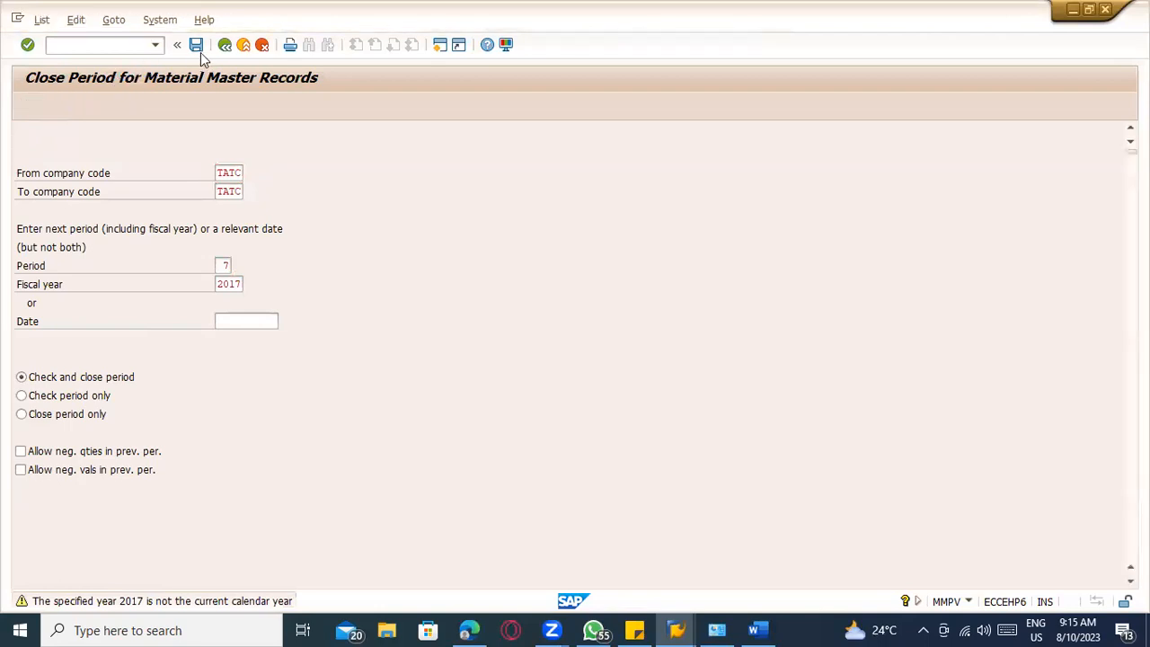
# - Set the next period to 8 of fiscal year 2017 and run the period close for company code TATC
pyautogui.click(224, 45)
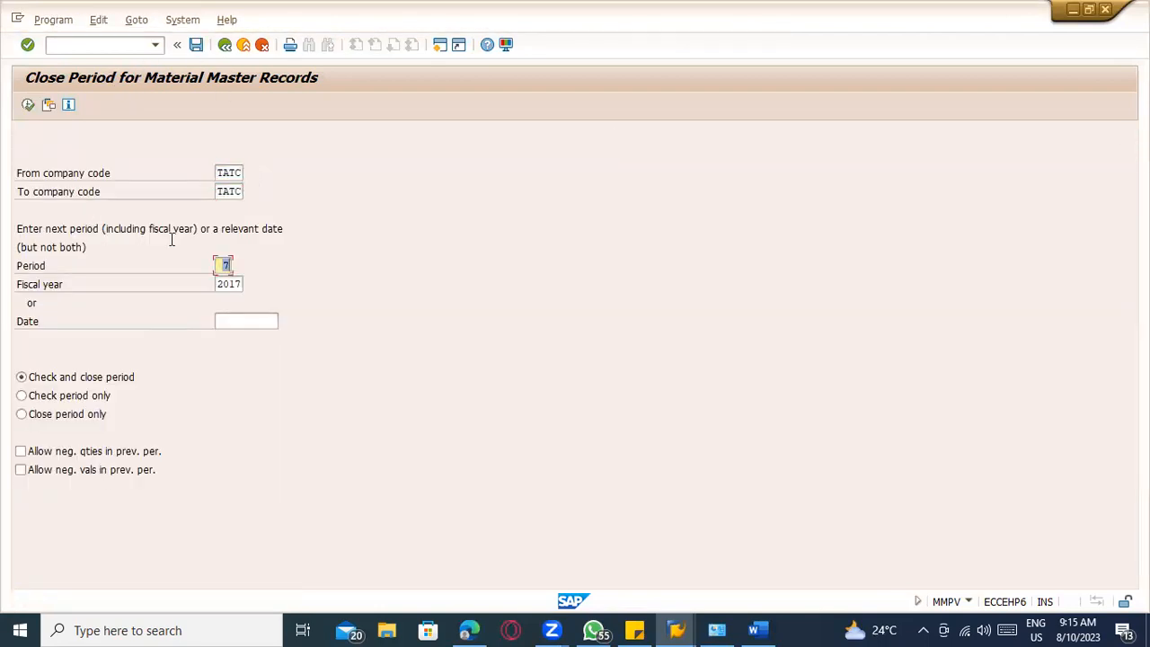
pyautogui.click(28, 105)
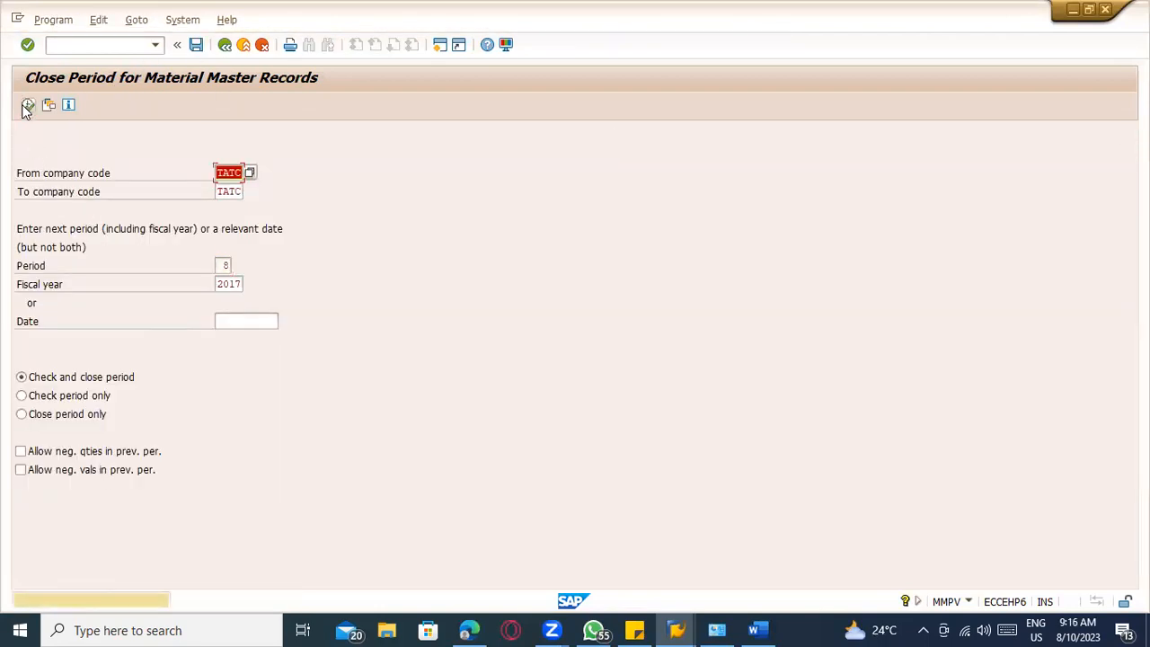
pyautogui.click(29, 104)
# - Set the next period to 9 of fiscal year 2017 and run the period close for company code TATC
pyautogui.click(224, 45)
pyautogui.doubleClick(225, 266)
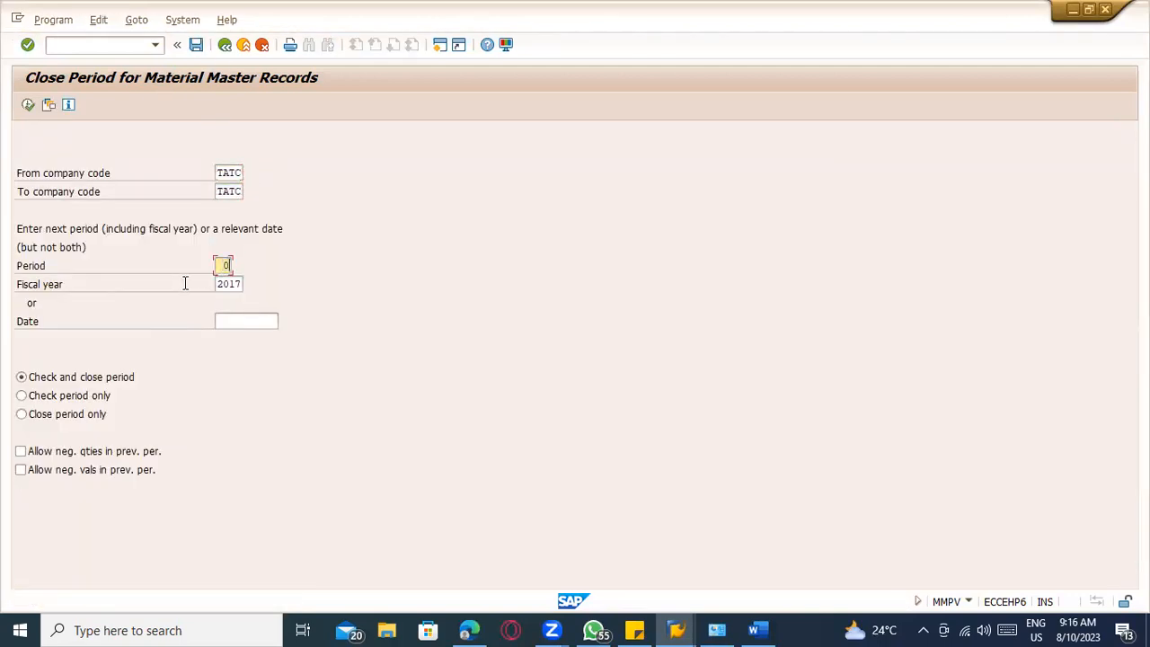
pyautogui.press('BackSpace')
pyautogui.write('9')
pyautogui.click(28, 105)
# - Set the next period to 10 of fiscal year 2017 and run the period close for company code TATC
pyautogui.click(225, 46)
pyautogui.press('Tab')
pyautogui.press('Tab')
pyautogui.click(26, 105)
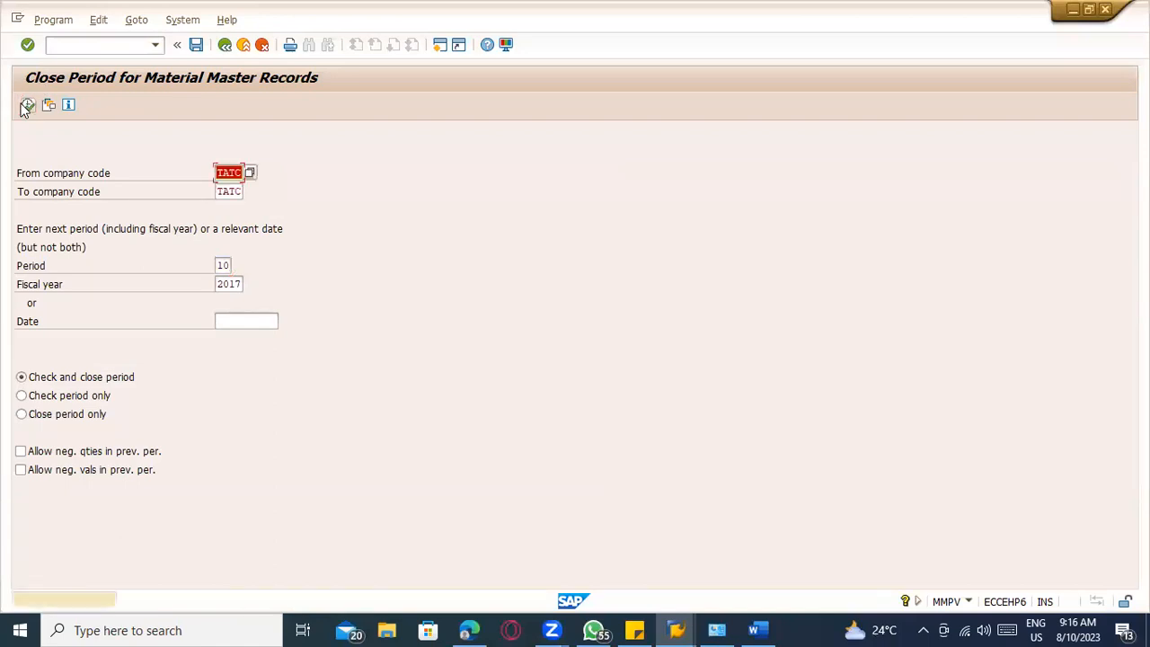
pyautogui.click(28, 106)
# - Set the next period to 11 of fiscal year 2017 and run the period close for company code TATC
pyautogui.click(225, 46)
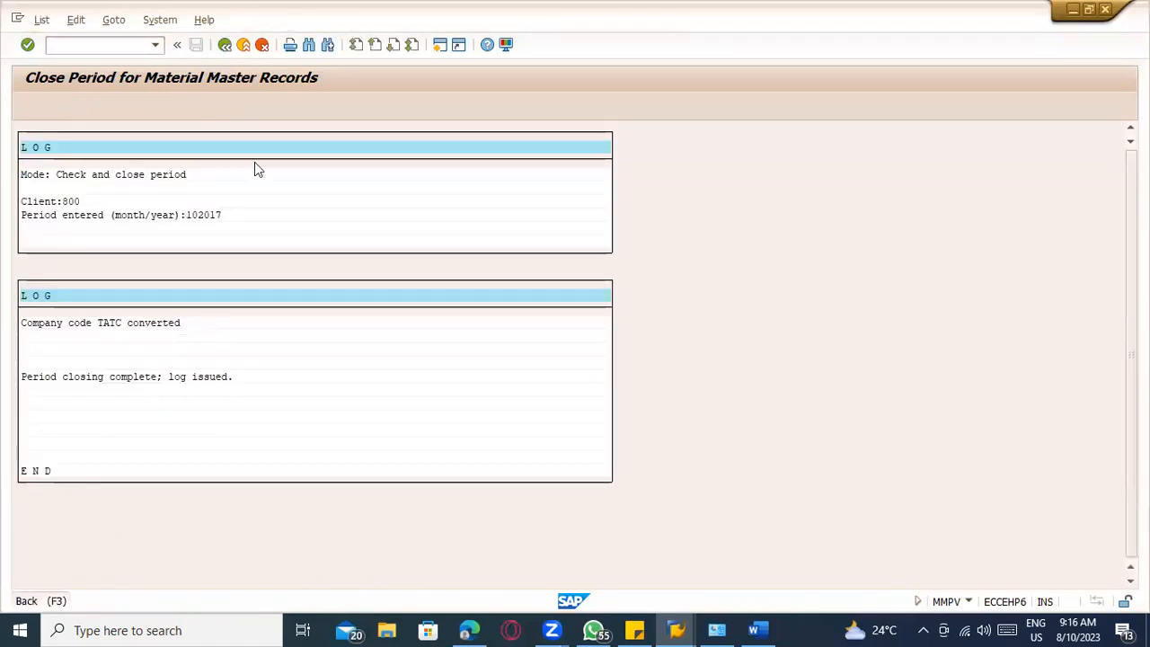
pyautogui.press('Tab')
pyautogui.write('11')
pyautogui.click(28, 105)
pyautogui.click(28, 105)
# - Run the period close for company code TATC with period 12 of fiscal year 2017, and refresh the MARV table entries
pyautogui.click(225, 45)
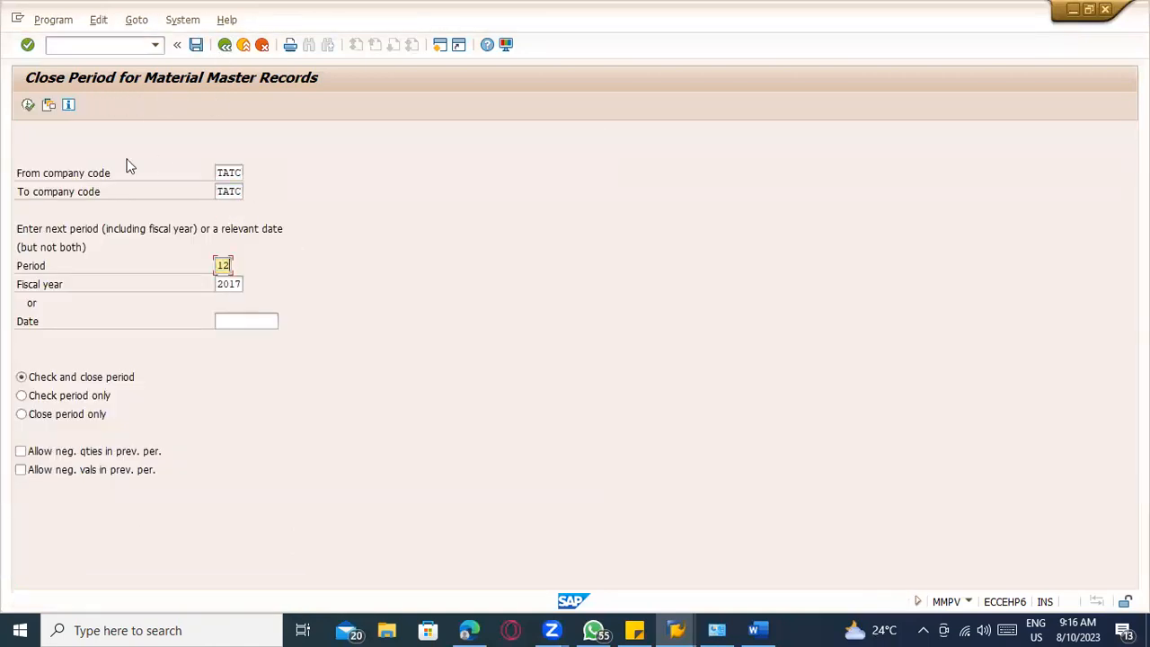
pyautogui.click(28, 105)
pyautogui.click(27, 105)
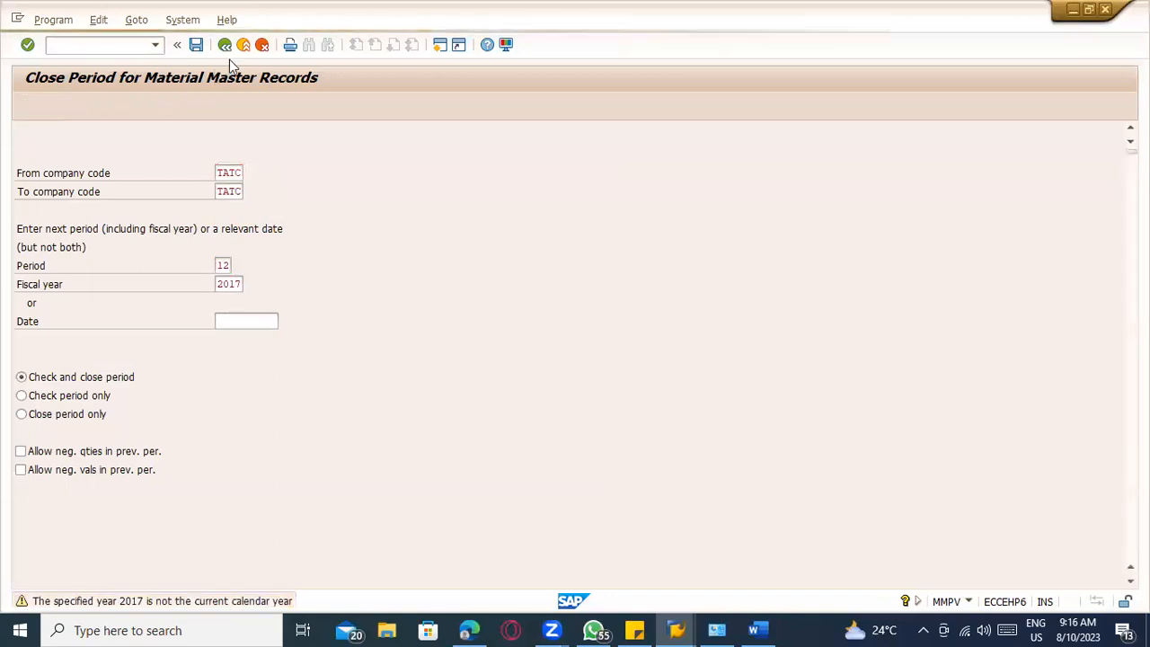
pyautogui.click(225, 45)
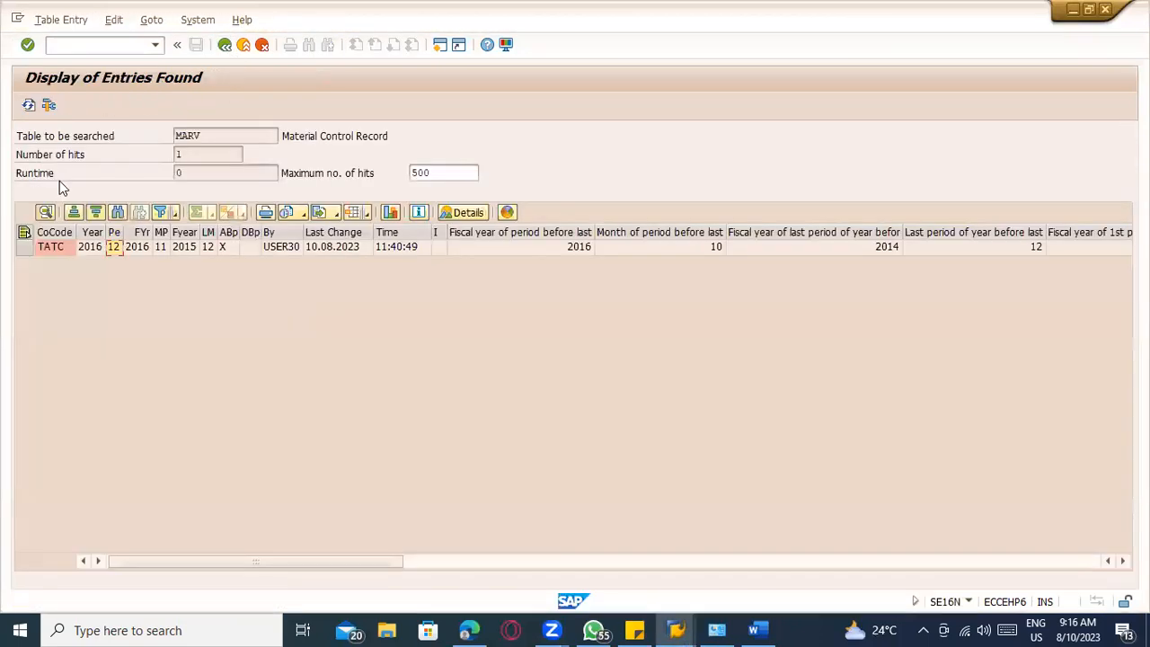
pyautogui.click(28, 105)
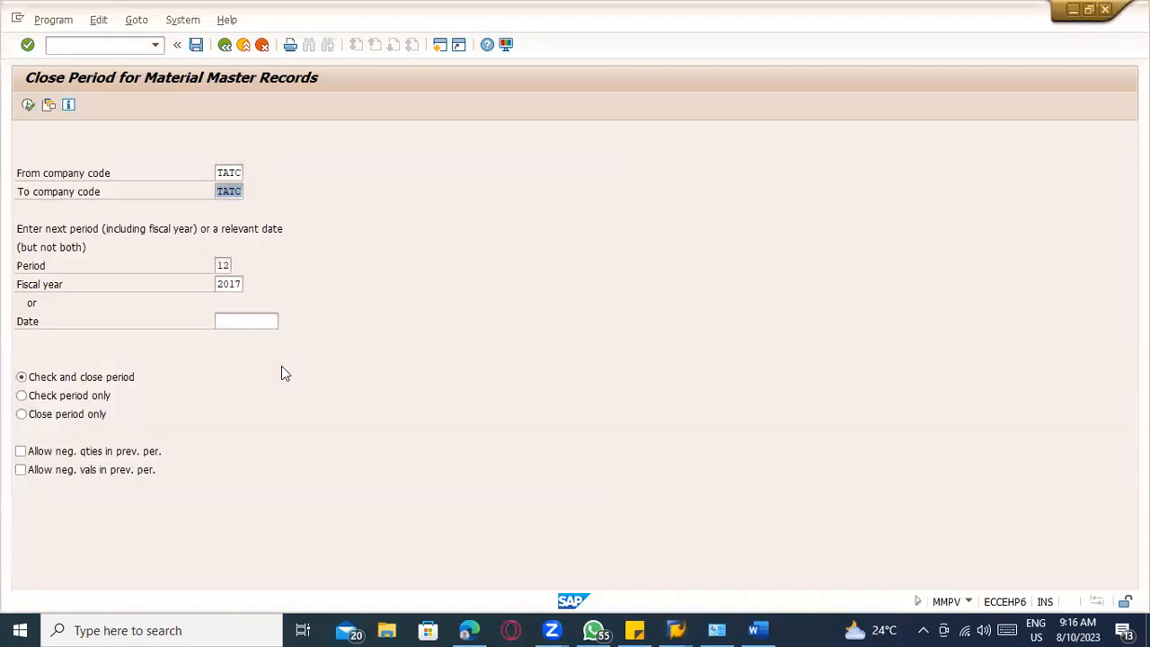
# - Set the next period to 1 and the fiscal year to 2018, and run the period close for company code TATC
pyautogui.press('Tab')
pyautogui.write('1')
pyautogui.press('Tab')
pyautogui.write('2018')
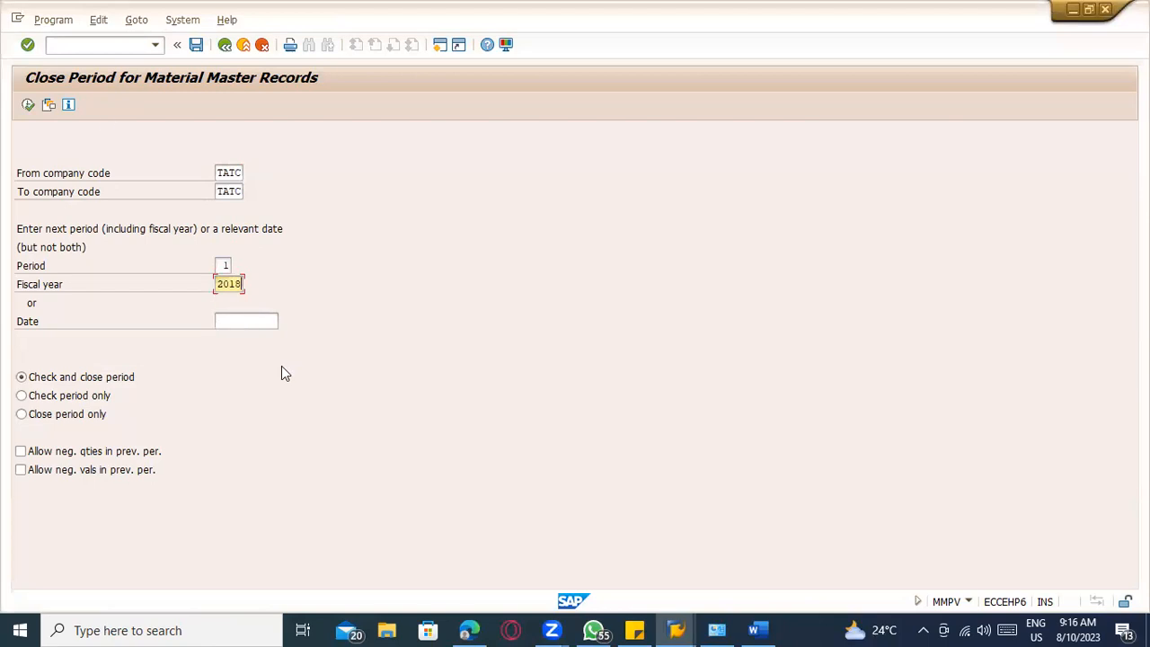
pyautogui.click(28, 106)
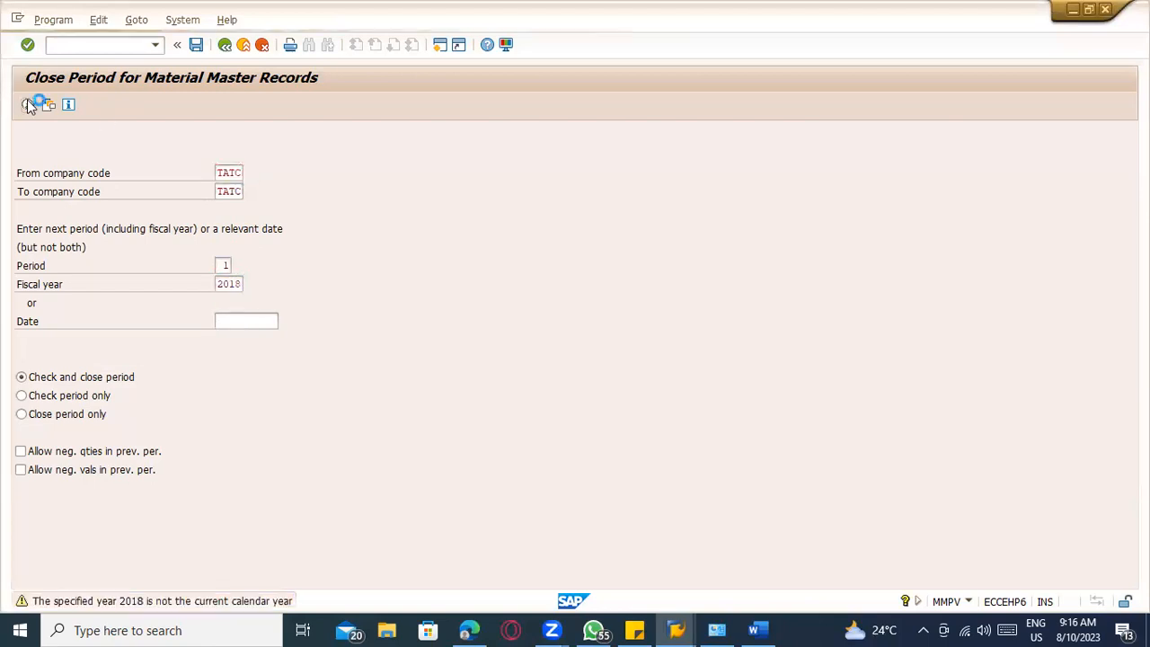
# - Set the next period to 2 of fiscal year 2018 and run the period close for company code TATC
pyautogui.click(225, 44)
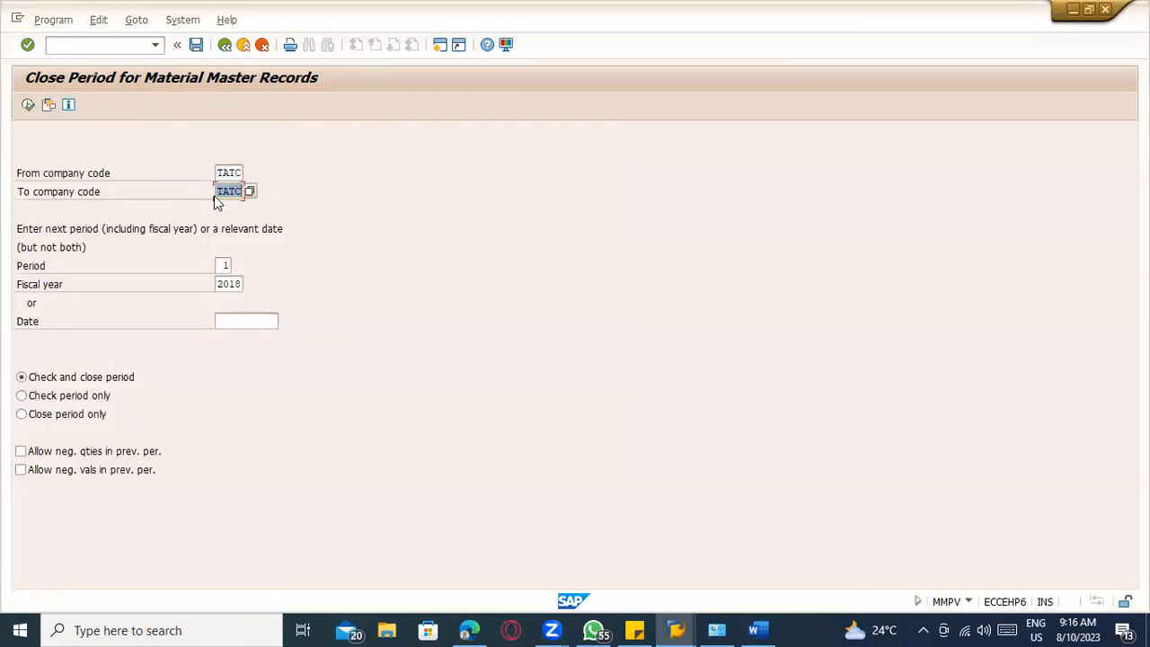
pyautogui.click(26, 108)
pyautogui.click(27, 109)
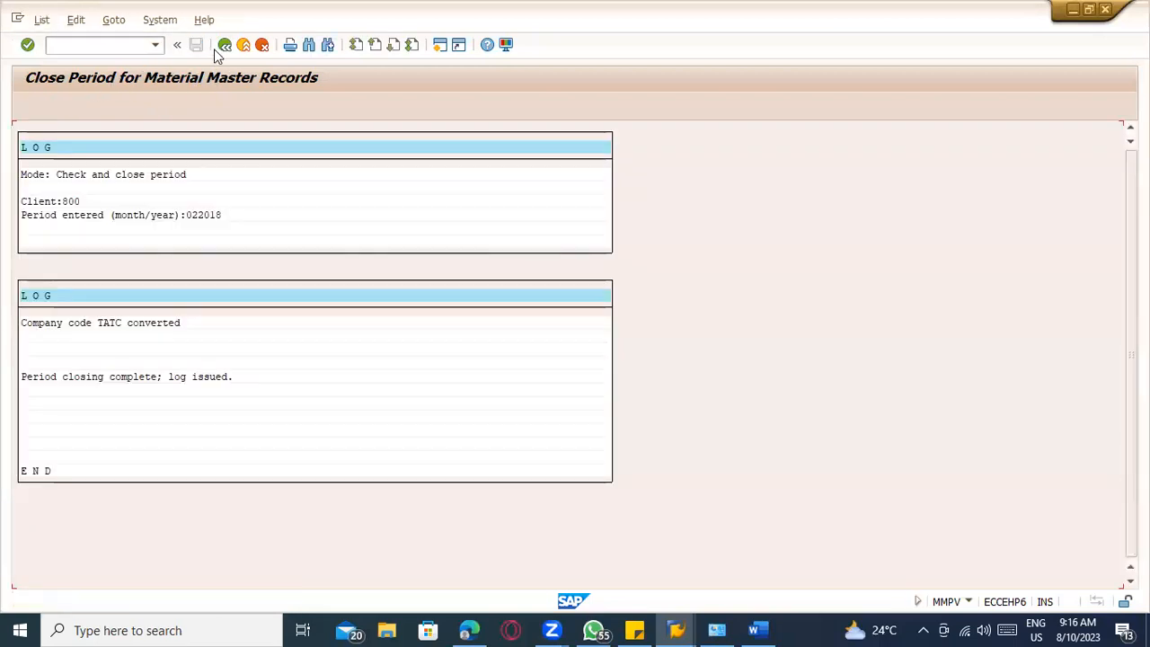
# - Set the next period to 3 of fiscal year 2018 and run the period close for company code TATC
pyautogui.click(224, 44)
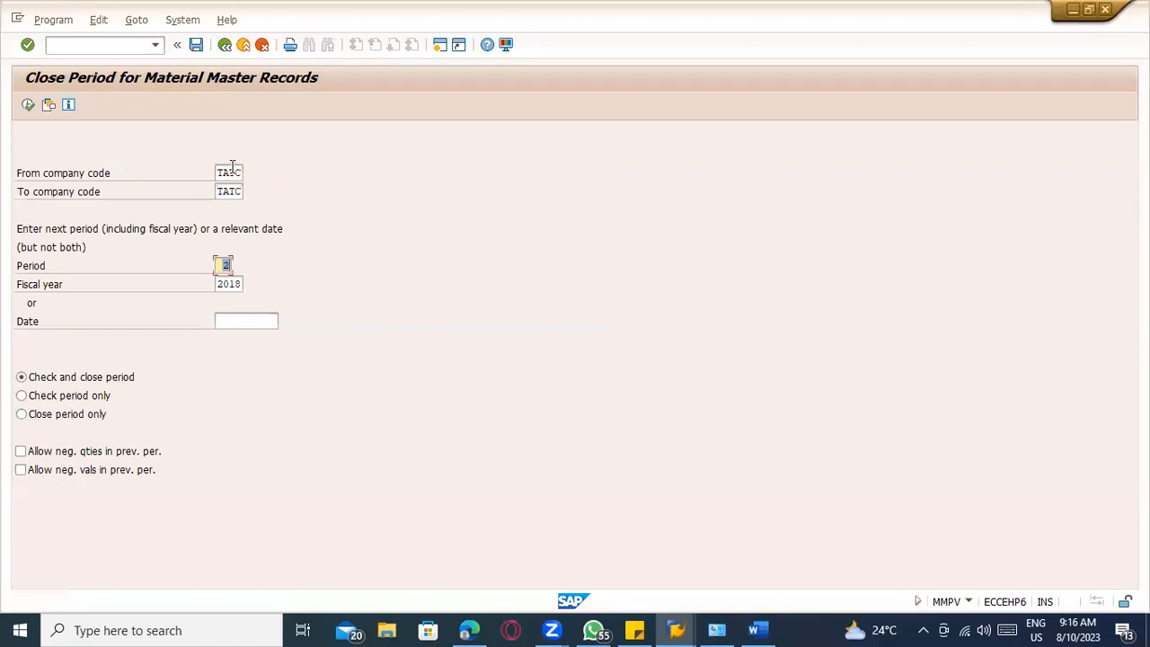
pyautogui.click(27, 106)
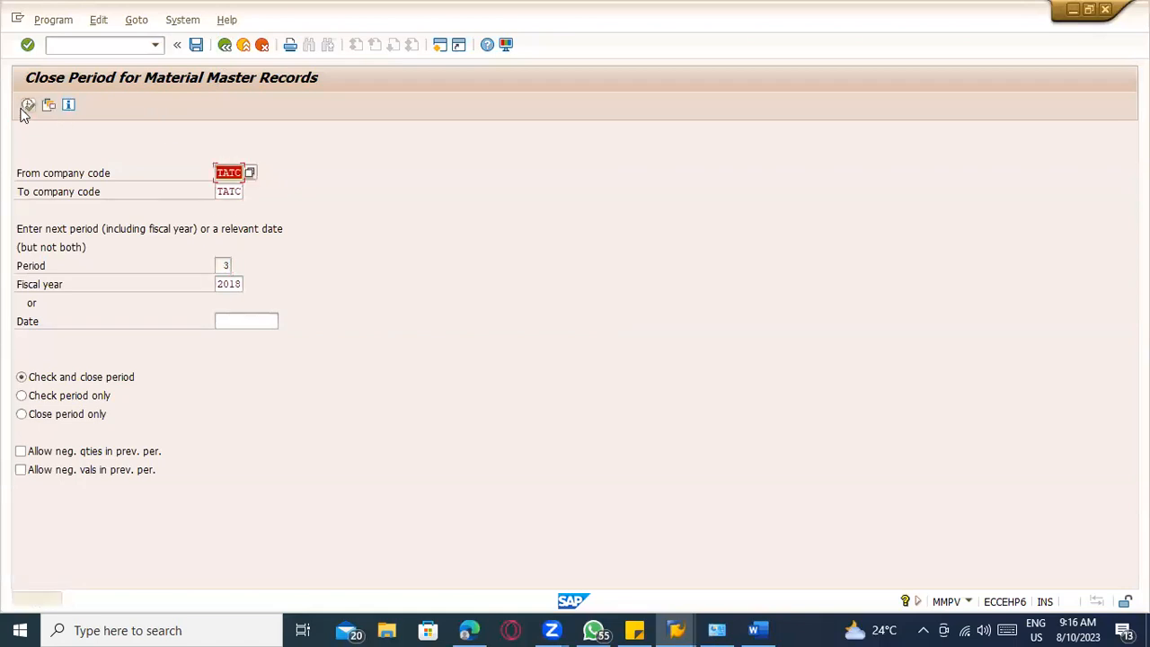
pyautogui.click(27, 108)
# - Set the next period to 4 of fiscal year 2018 and run the period close for company code TATC
pyautogui.click(224, 44)
pyautogui.press('Tab')
pyautogui.press('Tab')
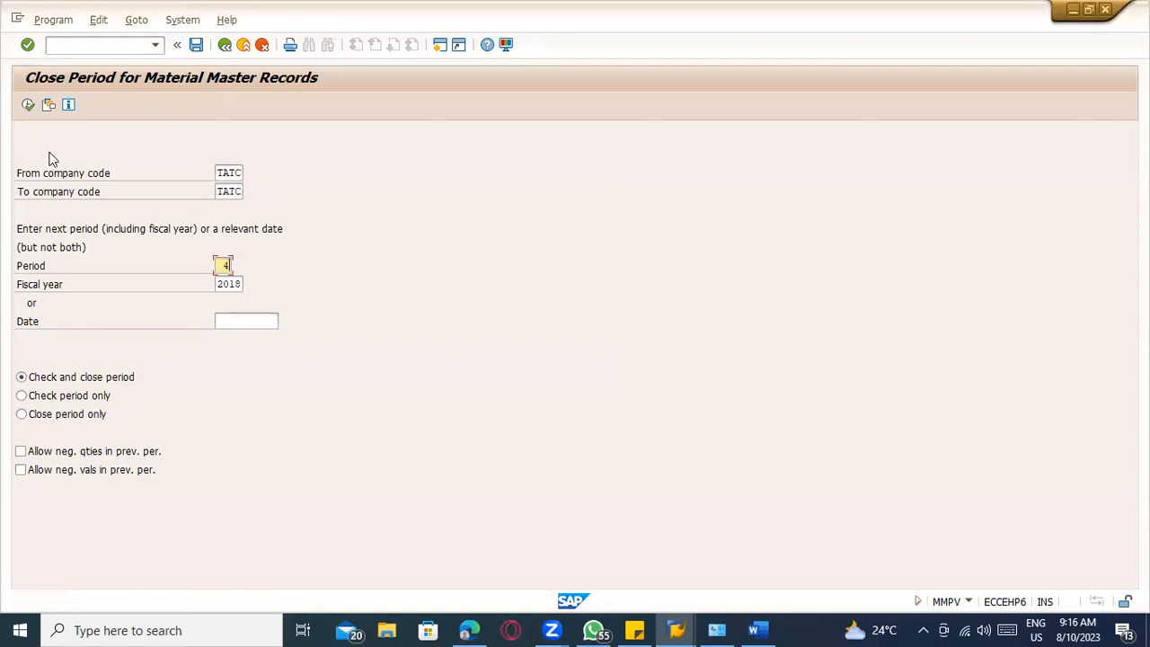
pyautogui.click(29, 107)
pyautogui.click(30, 107)
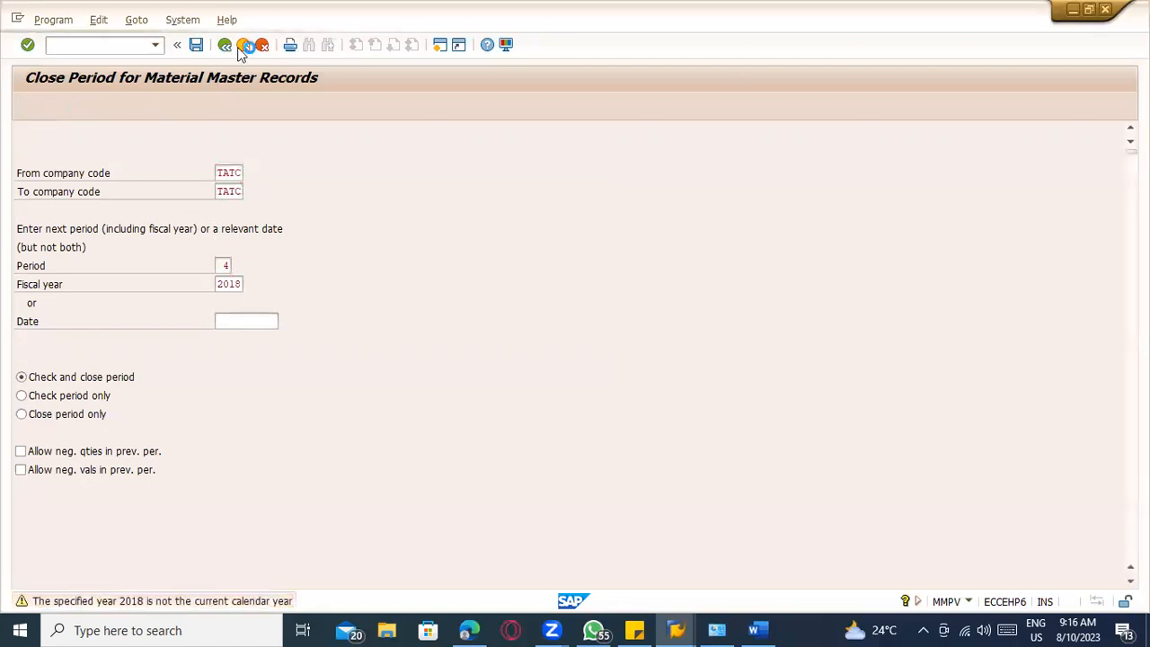
# - Set the next period to 5 of fiscal year 2018 and run the period close for company code TATC
pyautogui.click(225, 44)
pyautogui.press('Tab')
pyautogui.press('Tab')
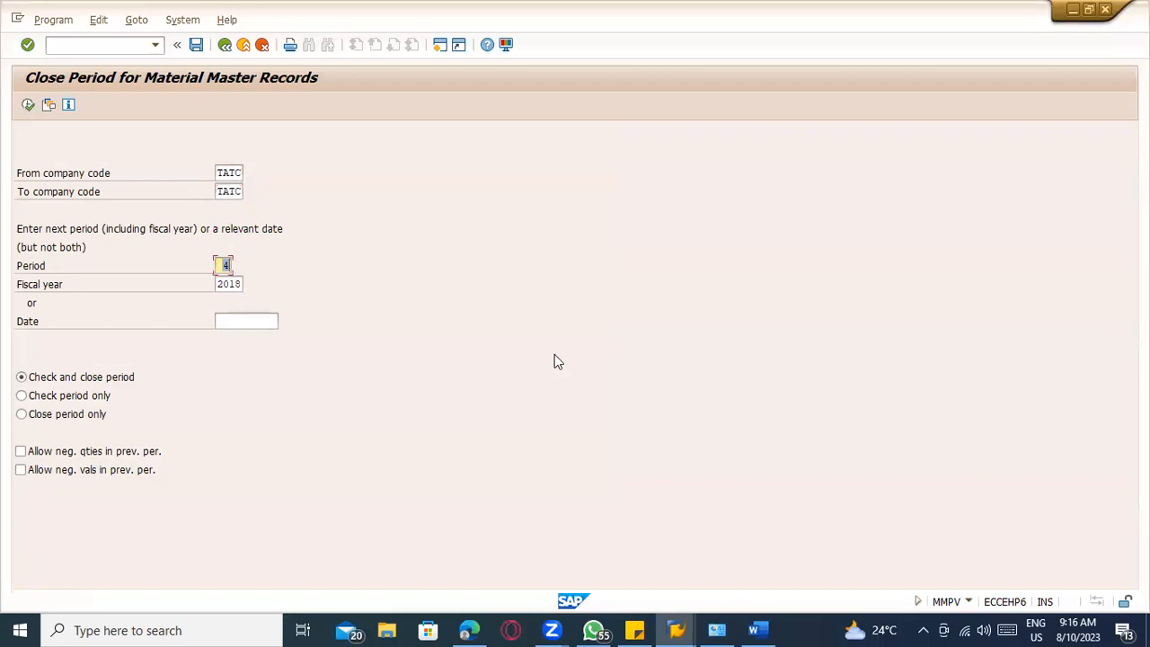
pyautogui.click(29, 105)
pyautogui.click(30, 105)
# - Set the next period to 6 of fiscal year 2018 and run the period close for company code TATC
pyautogui.click(225, 44)
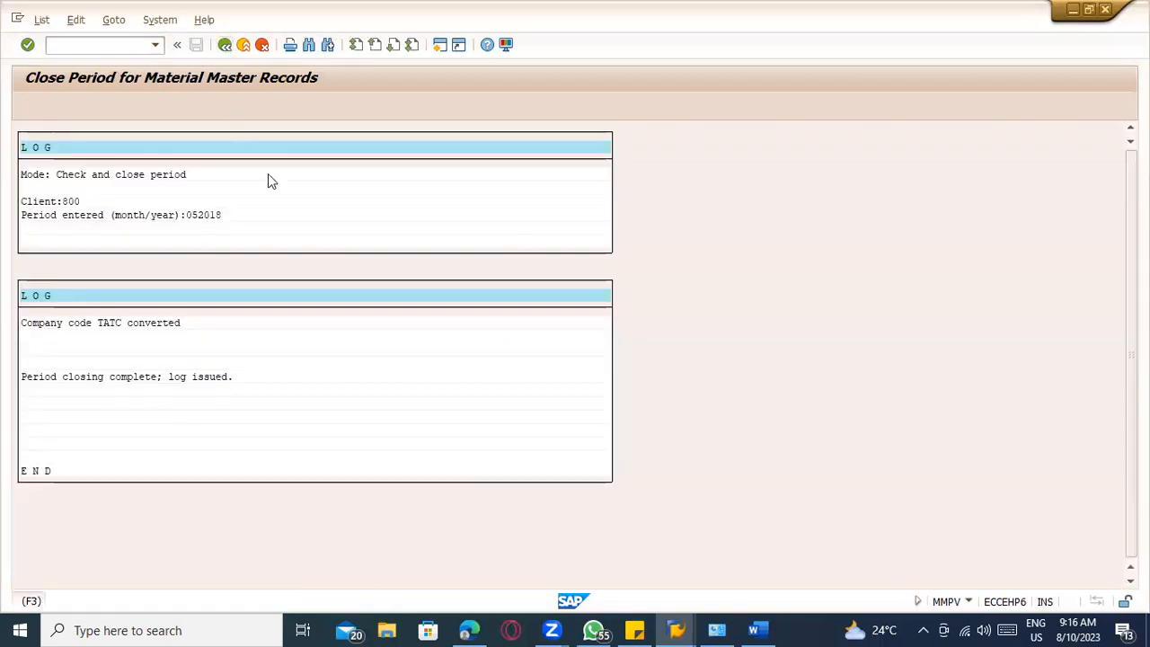
pyautogui.press('Tab')
pyautogui.press('Tab')
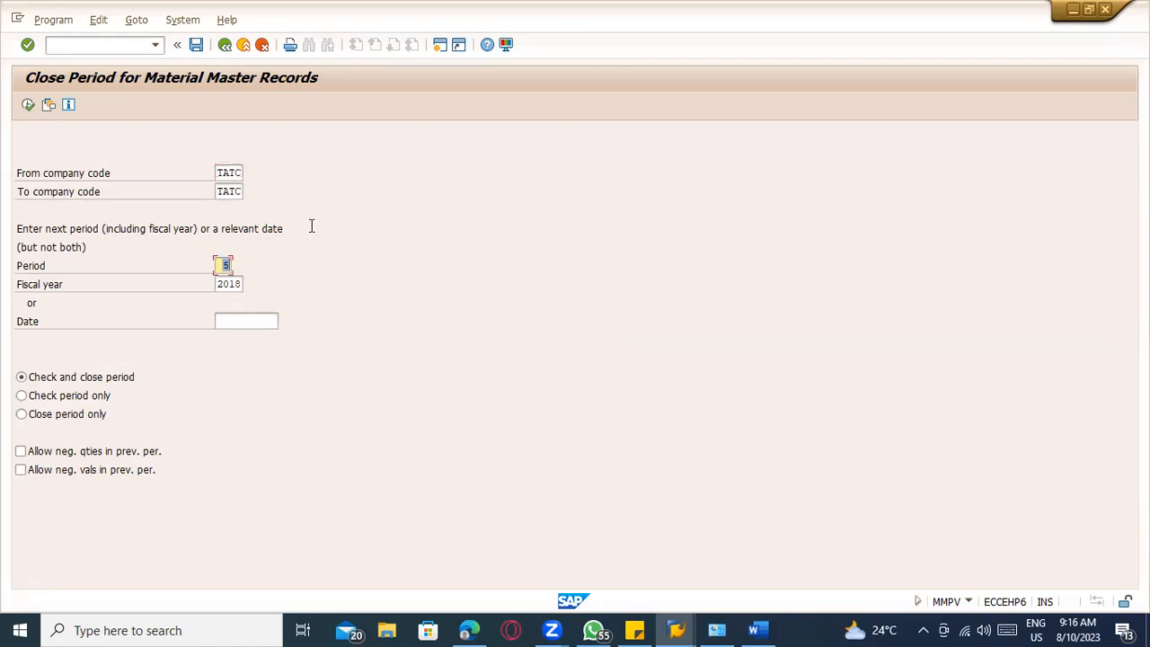
pyautogui.click(28, 105)
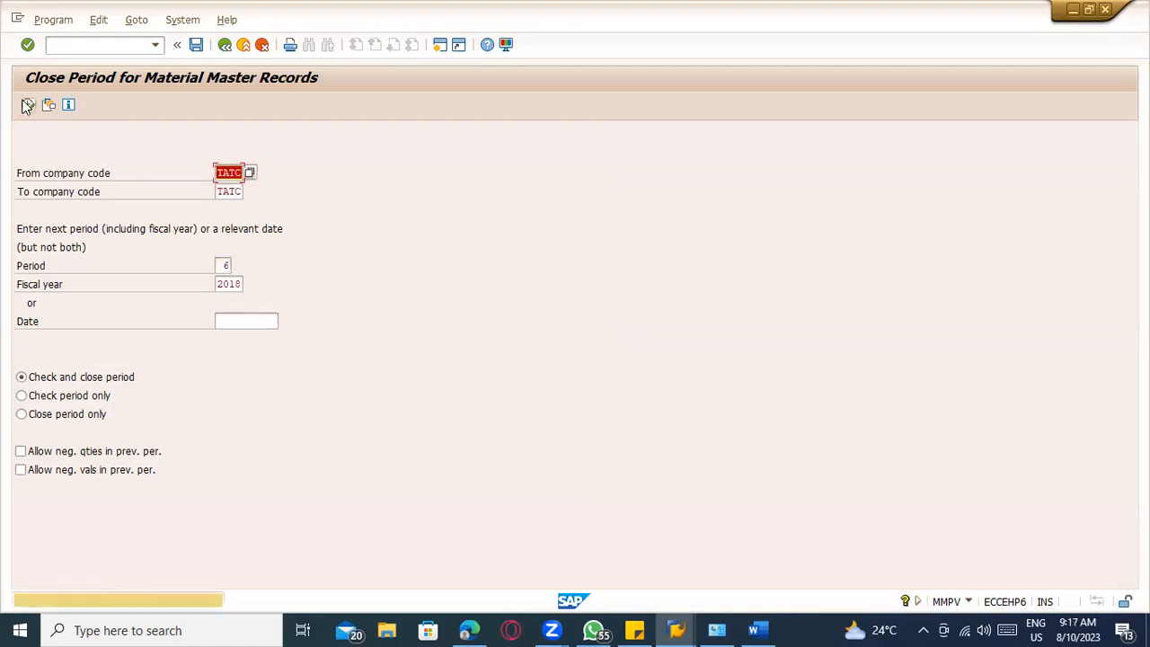
# - Set the next period to 7 of fiscal year 2018 and run the period close for company code TATC
pyautogui.click(225, 45)
pyautogui.press('Tab')
pyautogui.press('Tab')
pyautogui.write('7')
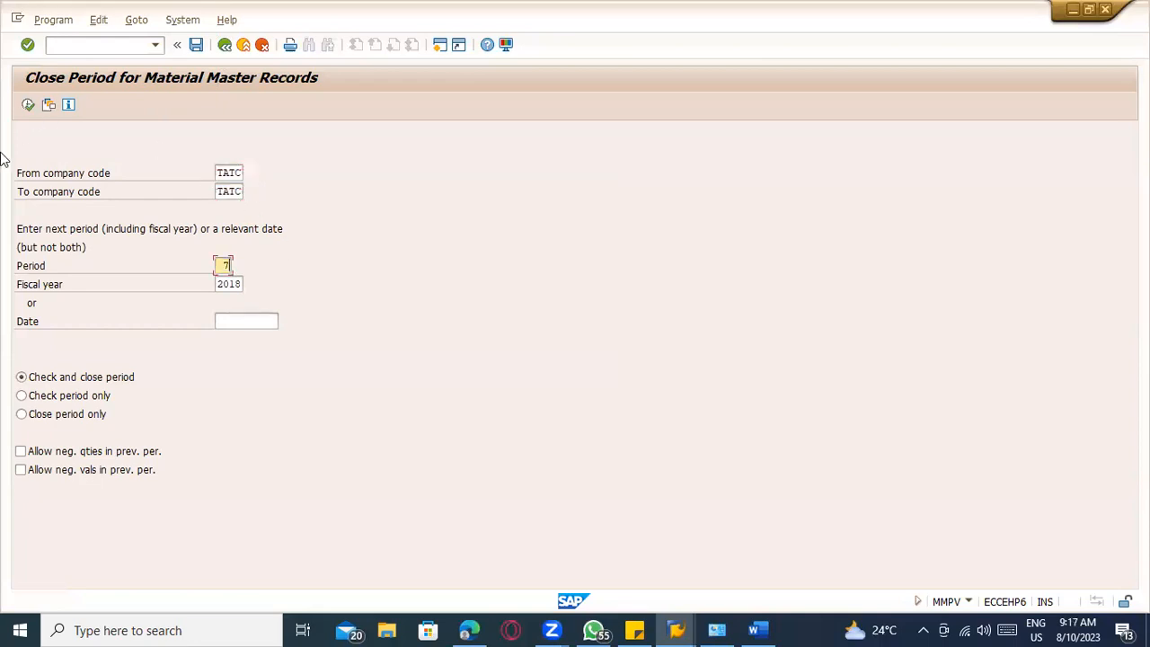
pyautogui.click(28, 105)
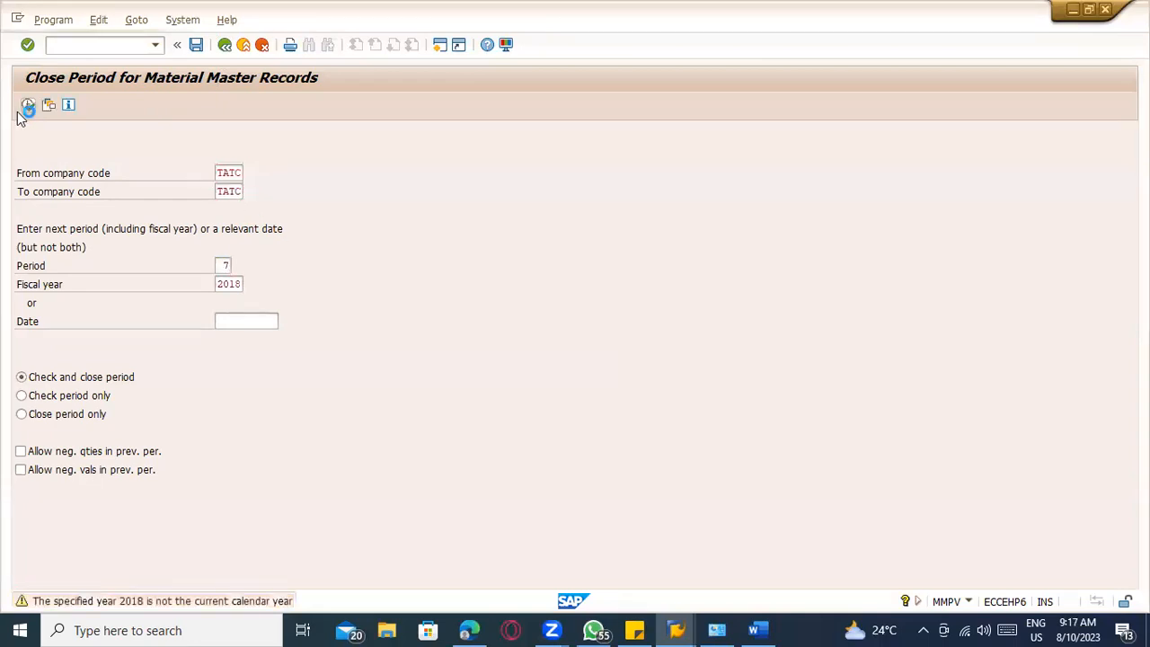
pyautogui.press('Return')
# - Set the next period to 8 of fiscal year 2018 and run the period close for company code TATC
pyautogui.click(224, 45)
pyautogui.press('Tab')
pyautogui.press('Tab')
pyautogui.write('8')
pyautogui.click(27, 105)
pyautogui.press('Return')
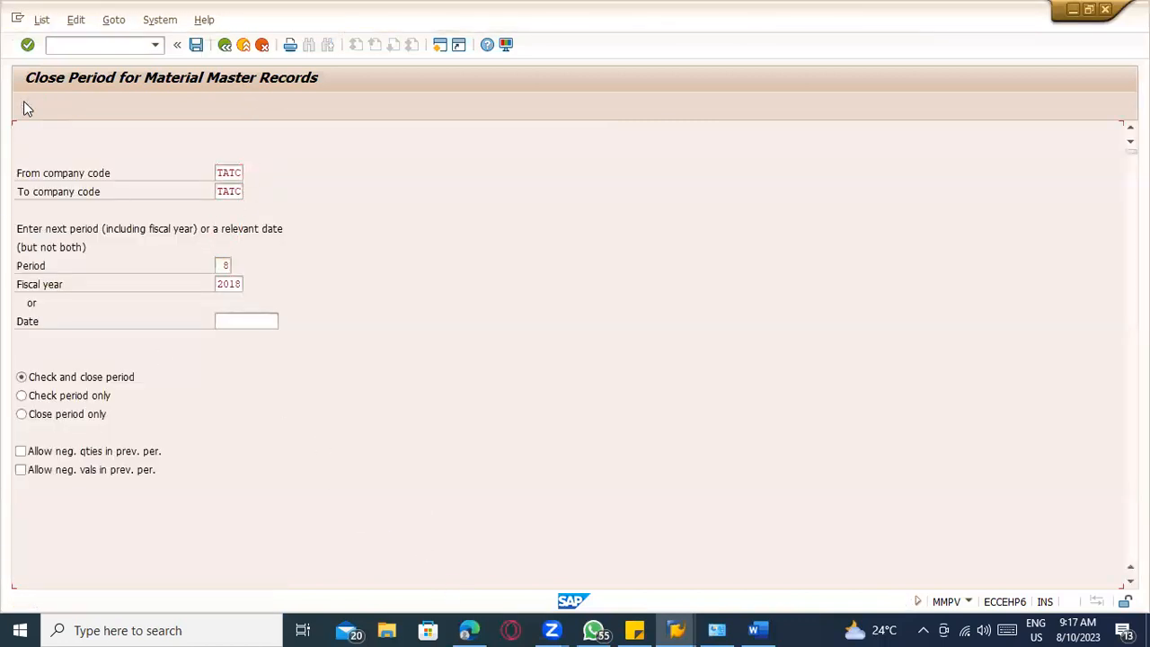
# - Set the next period to 9 of fiscal year 2018 and run the period close for company code TATC
pyautogui.click(224, 45)
pyautogui.press('Tab')
pyautogui.press('Tab')
pyautogui.write('9')
pyautogui.click(28, 105)
pyautogui.click(27, 105)
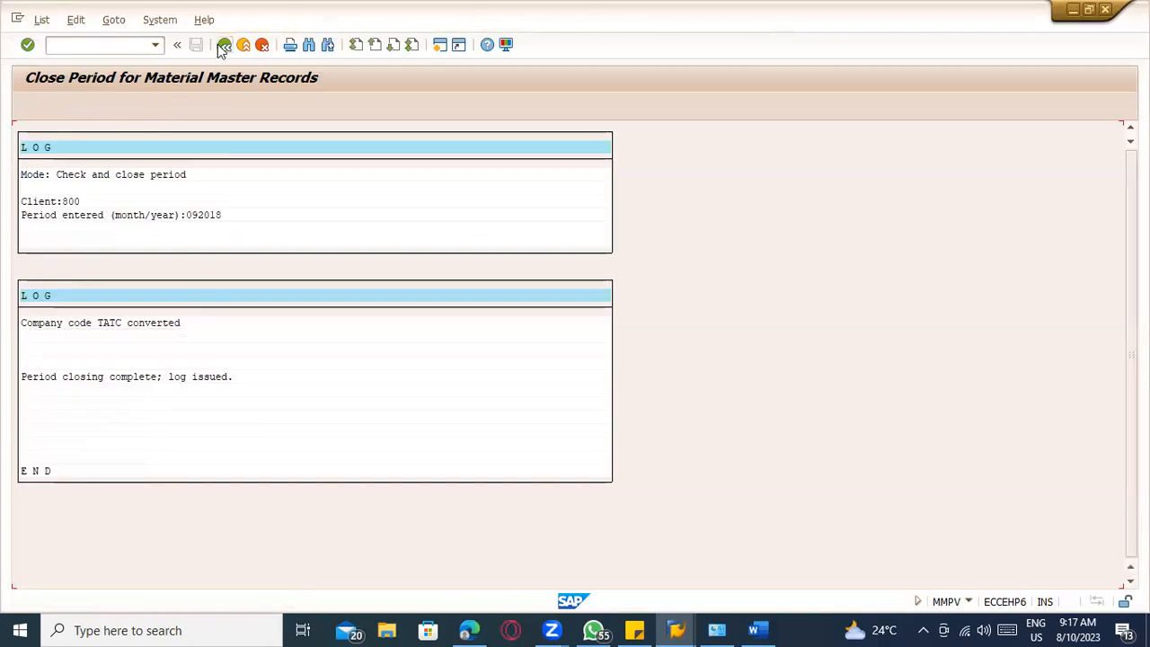
# - Set the next period to 10 of fiscal year 2018 and run the period close for company code TATC
pyautogui.click(223, 45)
pyautogui.press('Tab')
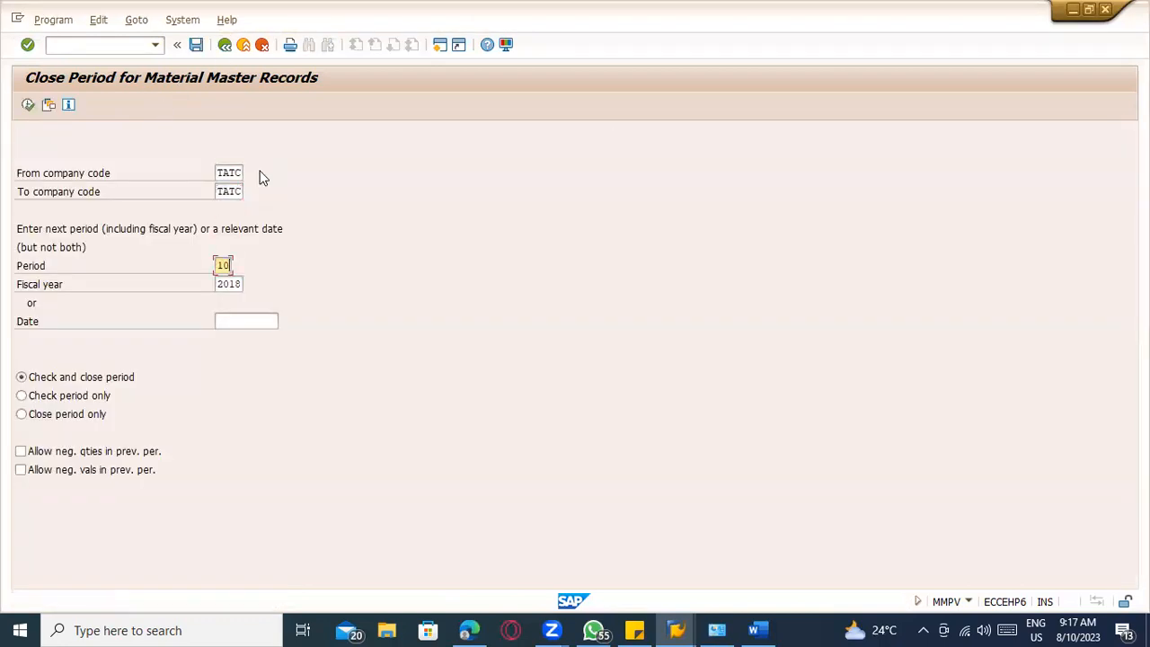
pyautogui.write('10')
pyautogui.click(28, 105)
pyautogui.click(28, 105)
# - Set the next period to 11 of fiscal year 2018 and run the period close for company code TATC
pyautogui.click(225, 45)
pyautogui.press('Tab')
pyautogui.write('11')
pyautogui.click(28, 106)
pyautogui.press('Return')
# - Set the next period to 12 of fiscal year 2018 and run the period close for company code TATC
pyautogui.click(224, 45)
pyautogui.press('Tab')
pyautogui.click(28, 105)
pyautogui.press('Return')
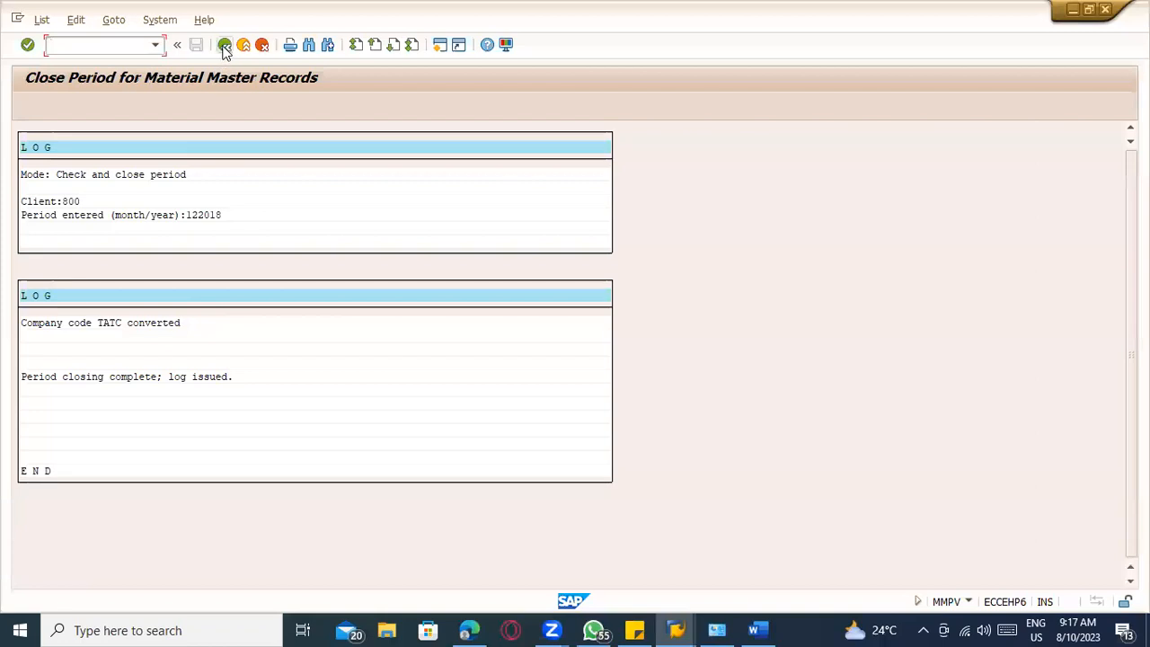
# - Set the next period to 1 of fiscal year 2019 and run the period close for company code TATC
pyautogui.click(224, 44)
pyautogui.press('Tab')
pyautogui.press('Tab')
pyautogui.write('1')
pyautogui.press('Tab')
pyautogui.write('20')
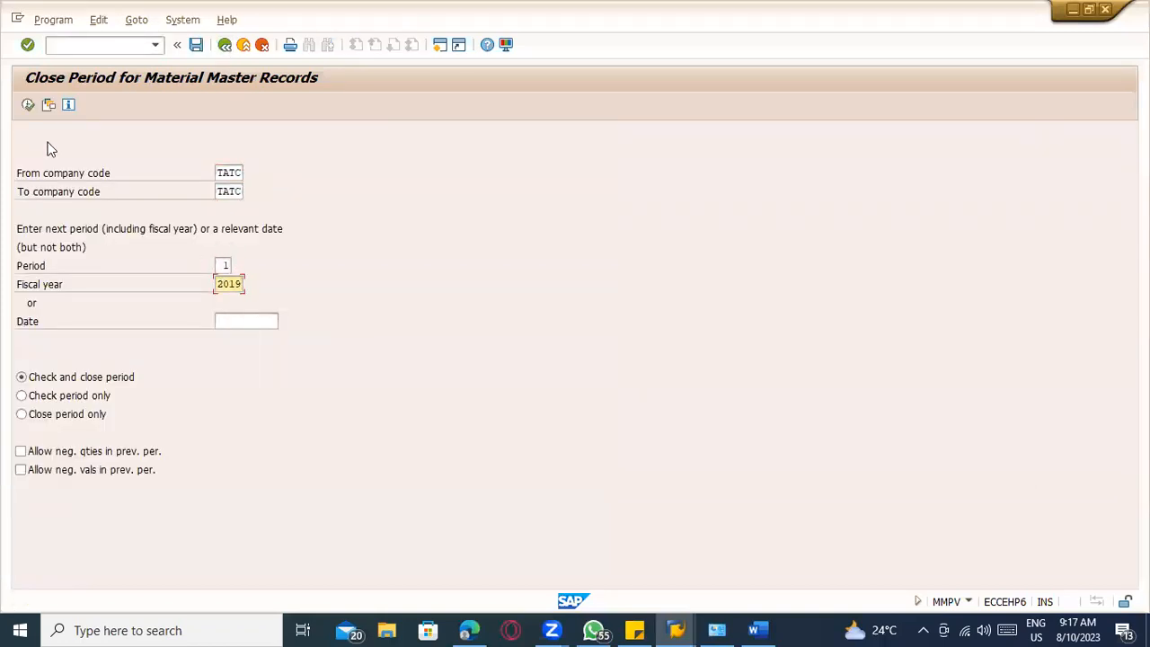
pyautogui.write('19')
pyautogui.click(28, 105)
pyautogui.click(28, 105)
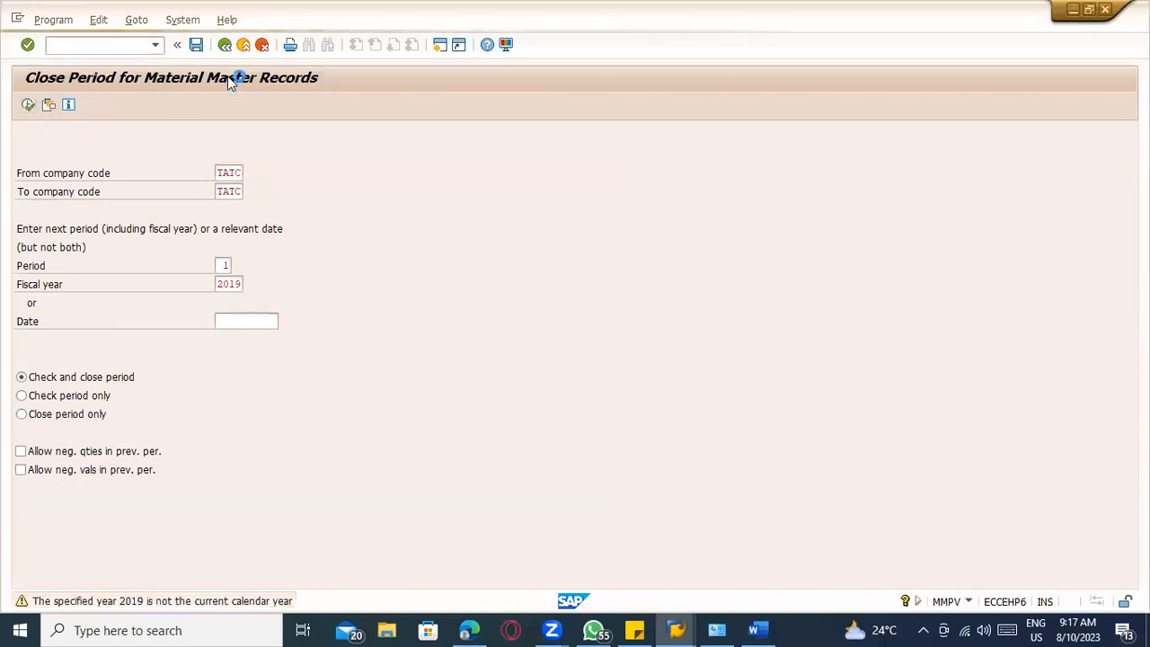
# - Set the next period to 2 of fiscal year 2019 and run the period close for company code TATC
pyautogui.click(224, 44)
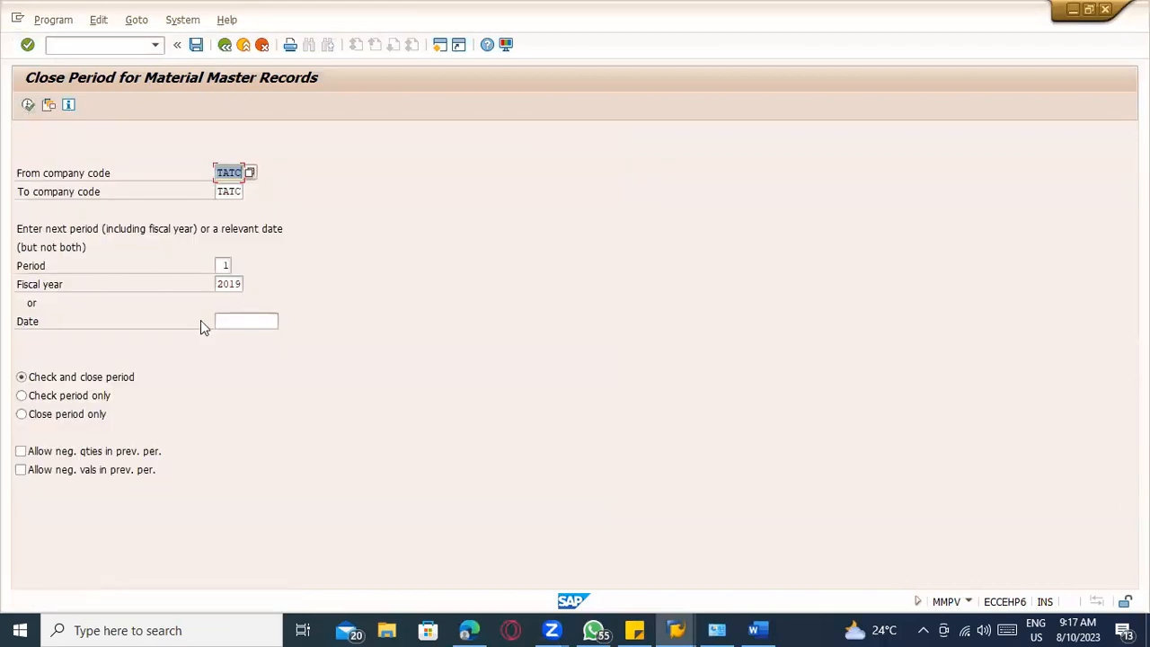
pyautogui.press('Tab')
pyautogui.press('Tab')
pyautogui.write('2')
pyautogui.click(32, 114)
pyautogui.click(32, 114)
# - Set the next period to 3 of fiscal year 2019 and run the period close for company code TATC
pyautogui.click(221, 49)
pyautogui.press('Tab')
pyautogui.press('Tab')
pyautogui.press('Tab')
pyautogui.hotkey('shift', 'Tab')
pyautogui.click(32, 108)
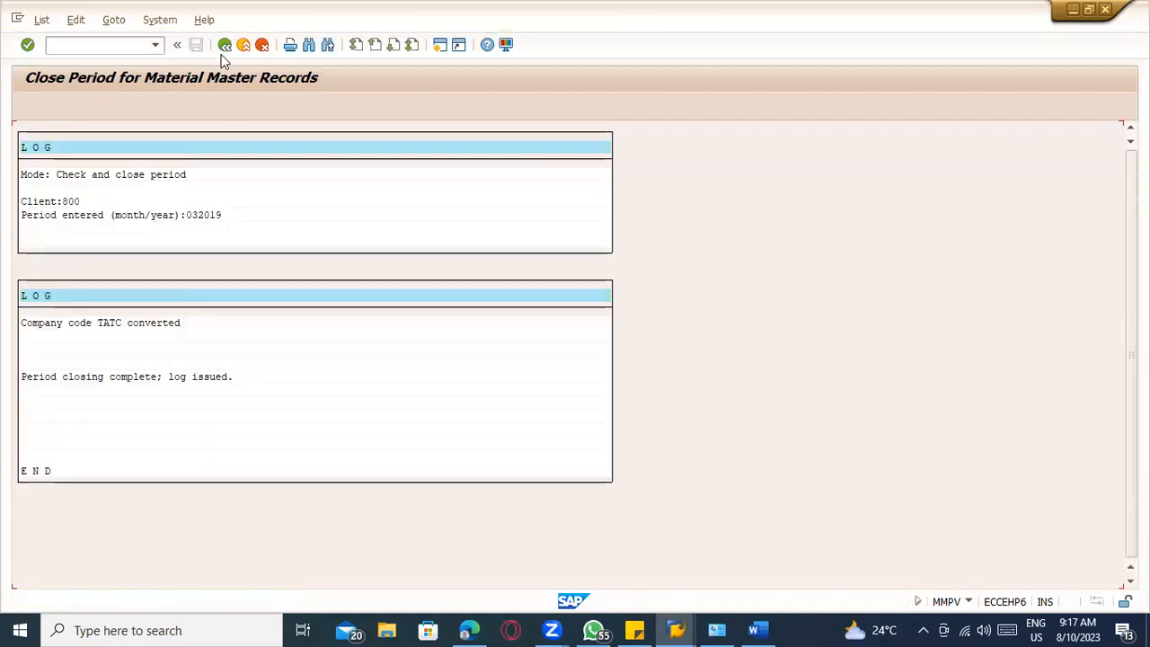
# - Set the next period to 4 of fiscal year 2019 and run the period close for company code TATC
pyautogui.click(225, 44)
pyautogui.press('Tab')
pyautogui.hotkey('shift', 'Tab')
pyautogui.write('4')
pyautogui.click(28, 104)
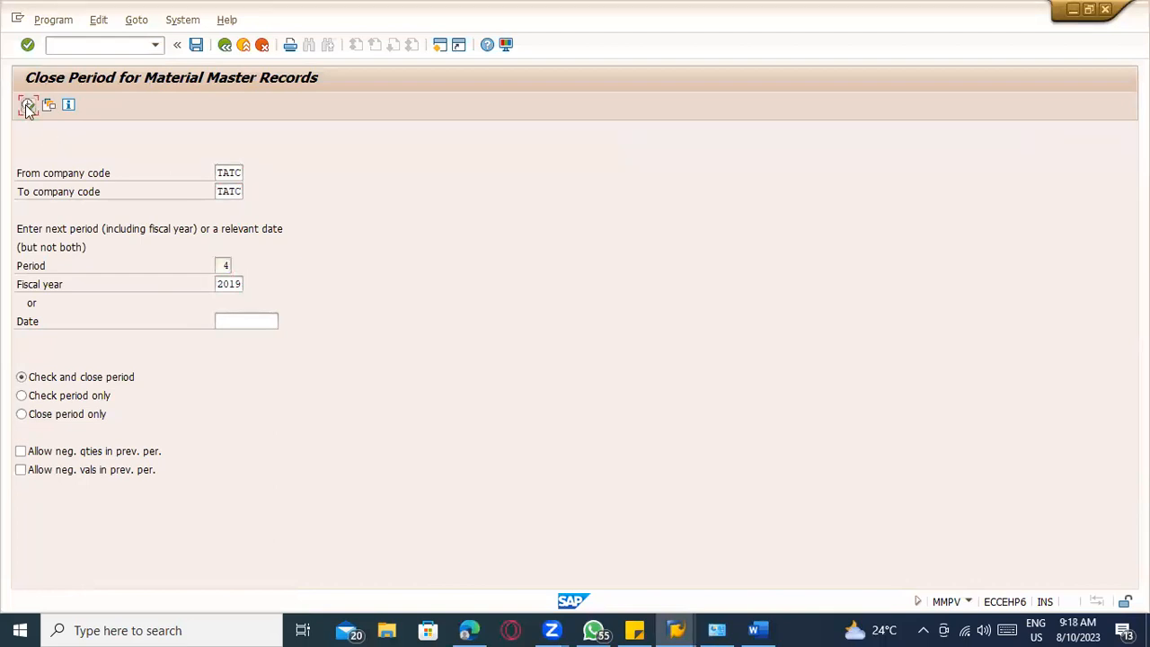
pyautogui.click(28, 104)
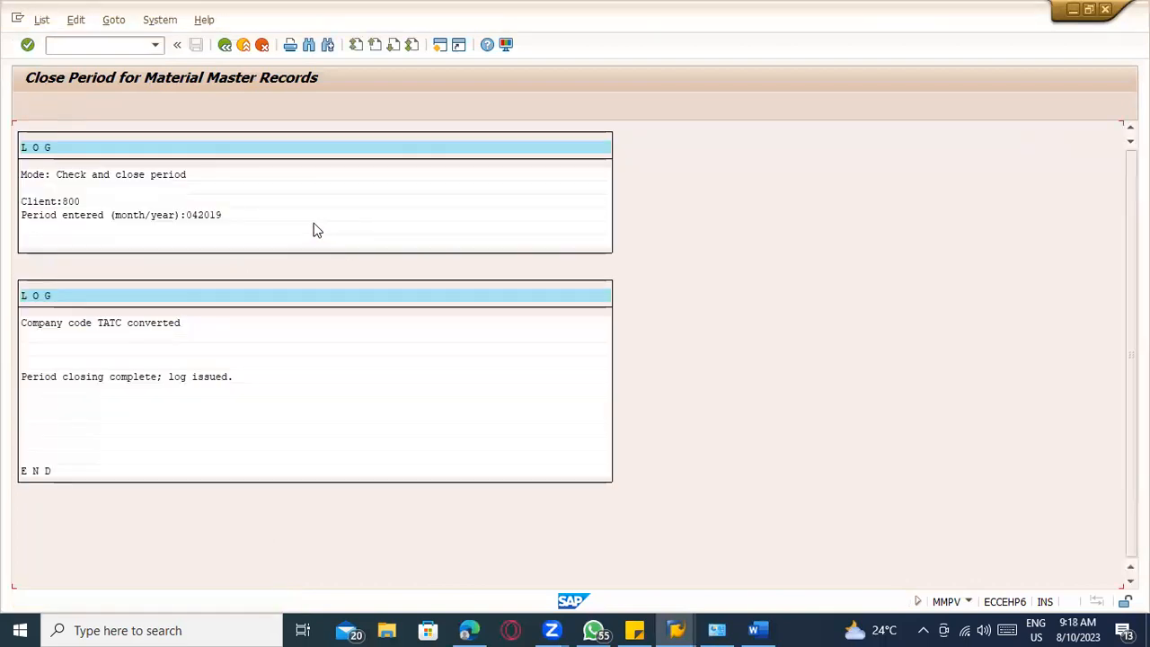
# - Set the next period to 5 of fiscal year 2019 and run the period close for company code TATC
pyautogui.click(226, 46)
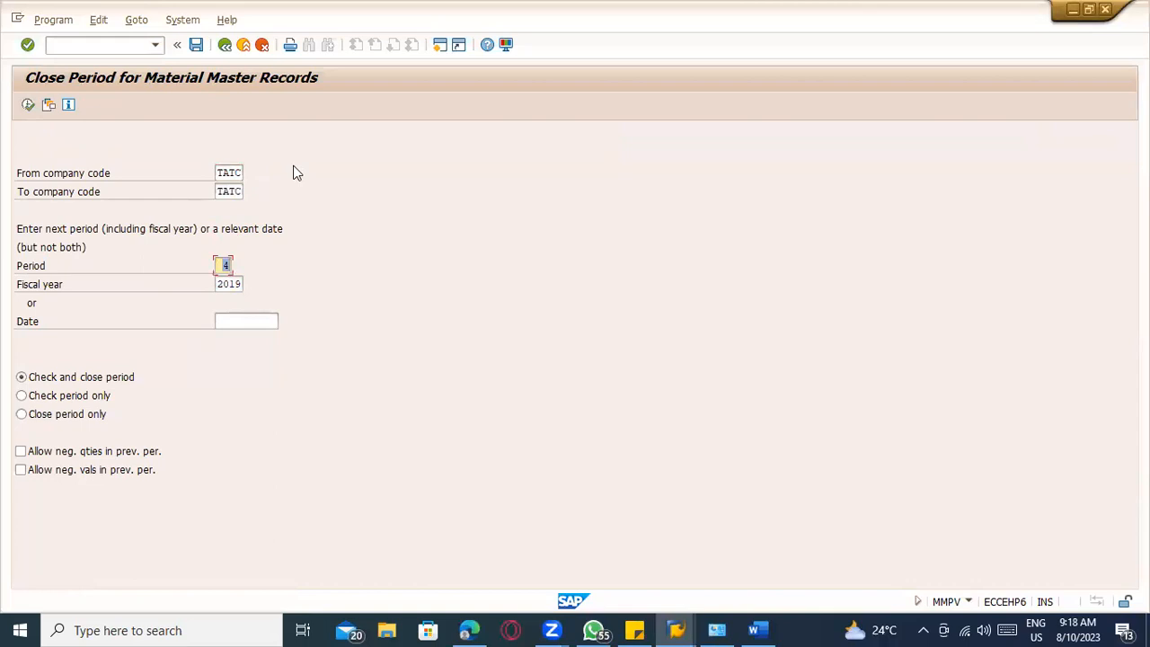
pyautogui.write('5')
pyautogui.click(27, 106)
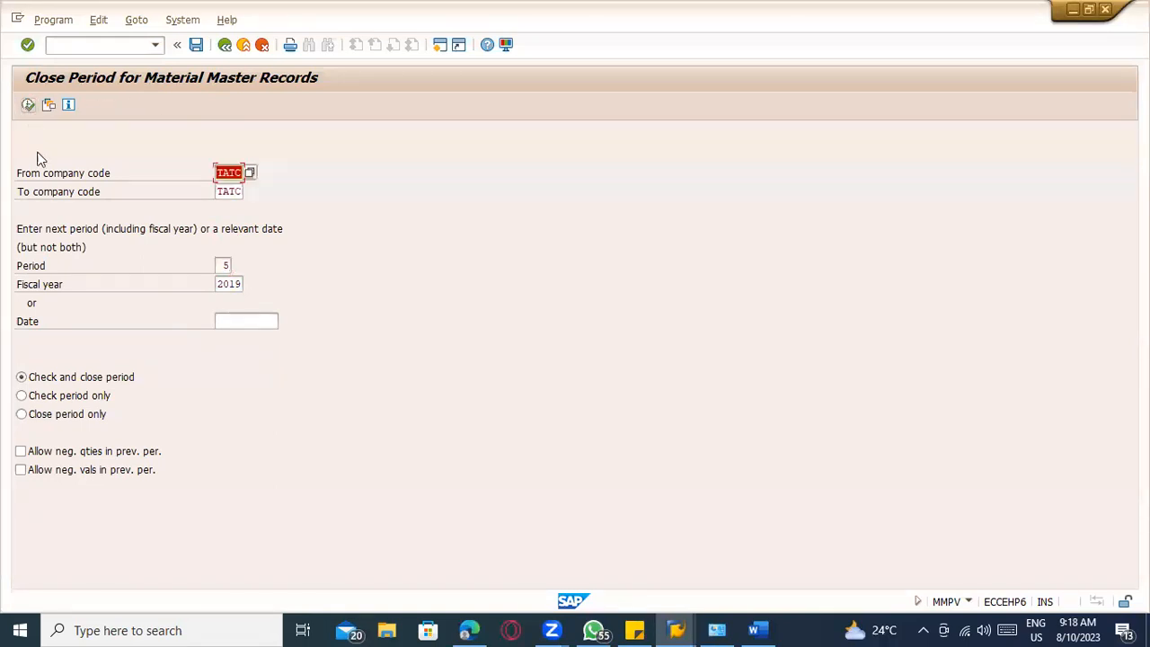
pyautogui.click(27, 107)
pyautogui.click(27, 107)
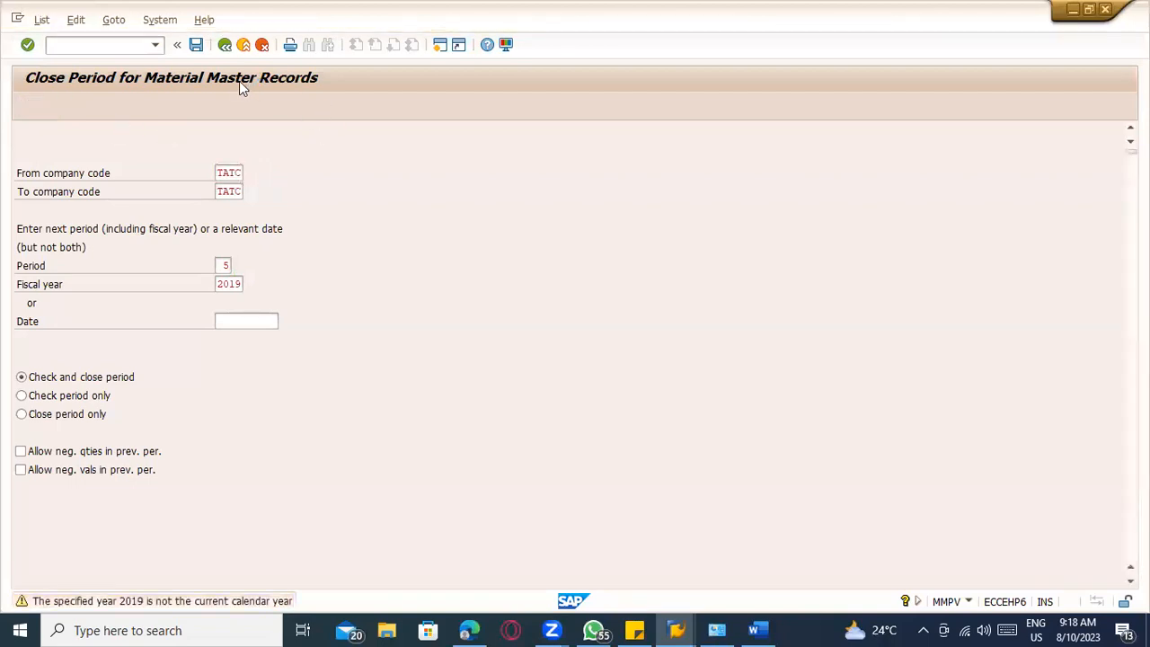
# - Set the next period to 6 of fiscal year 2019 and run the period close for company code TATC
pyautogui.click(224, 44)
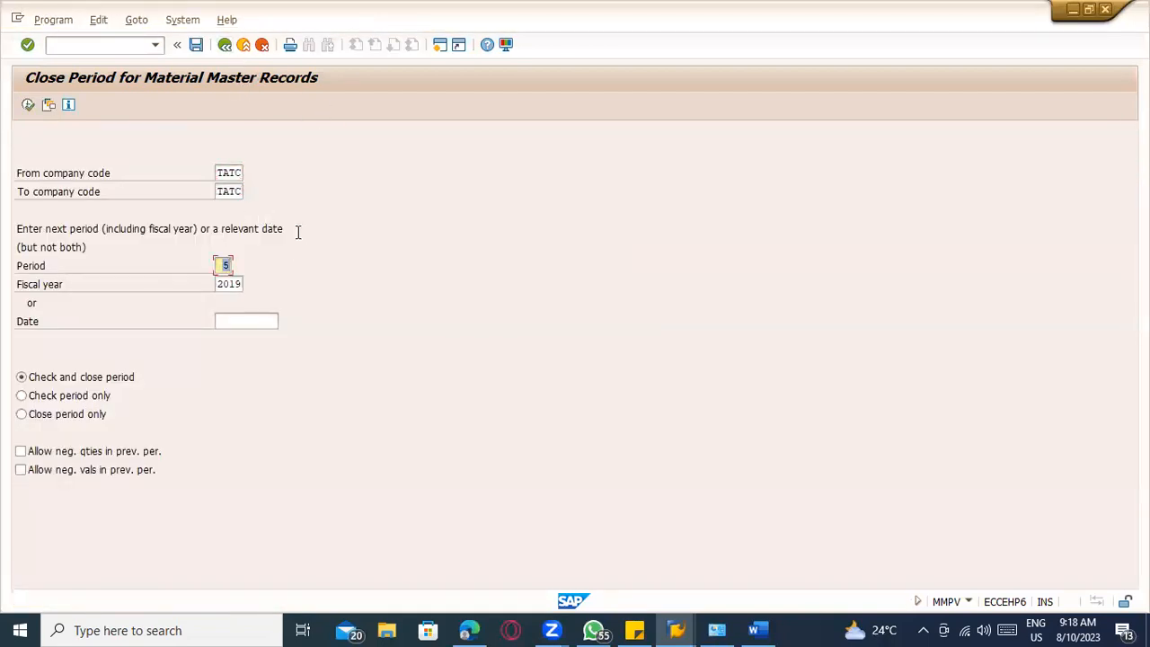
pyautogui.click(27, 106)
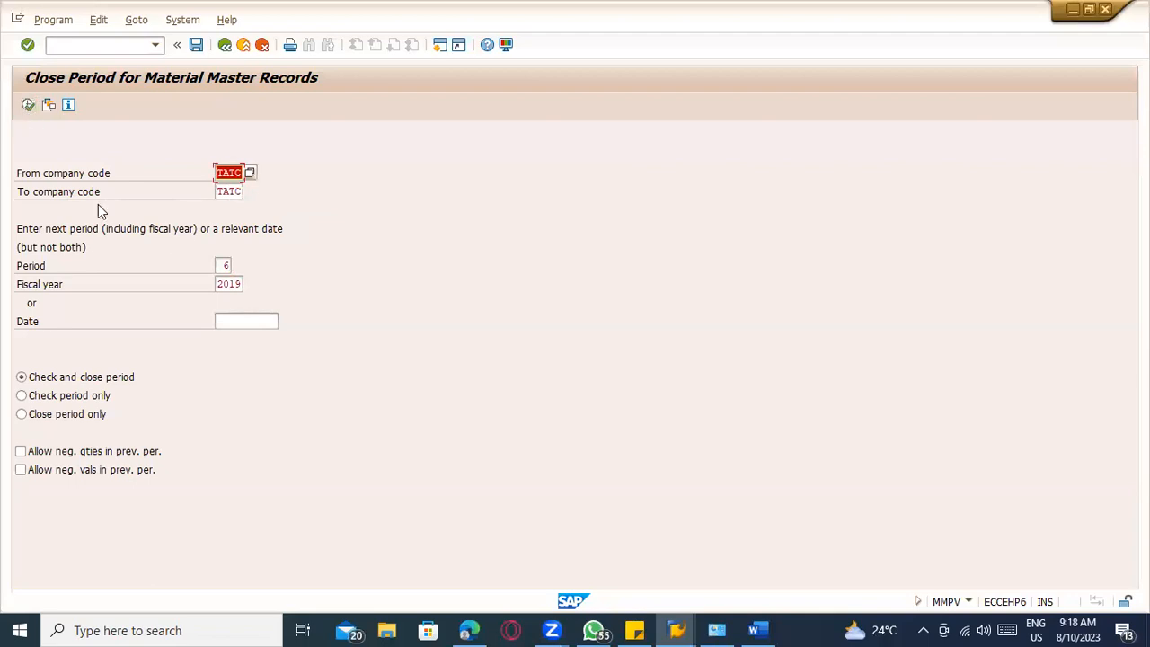
pyautogui.press('Return')
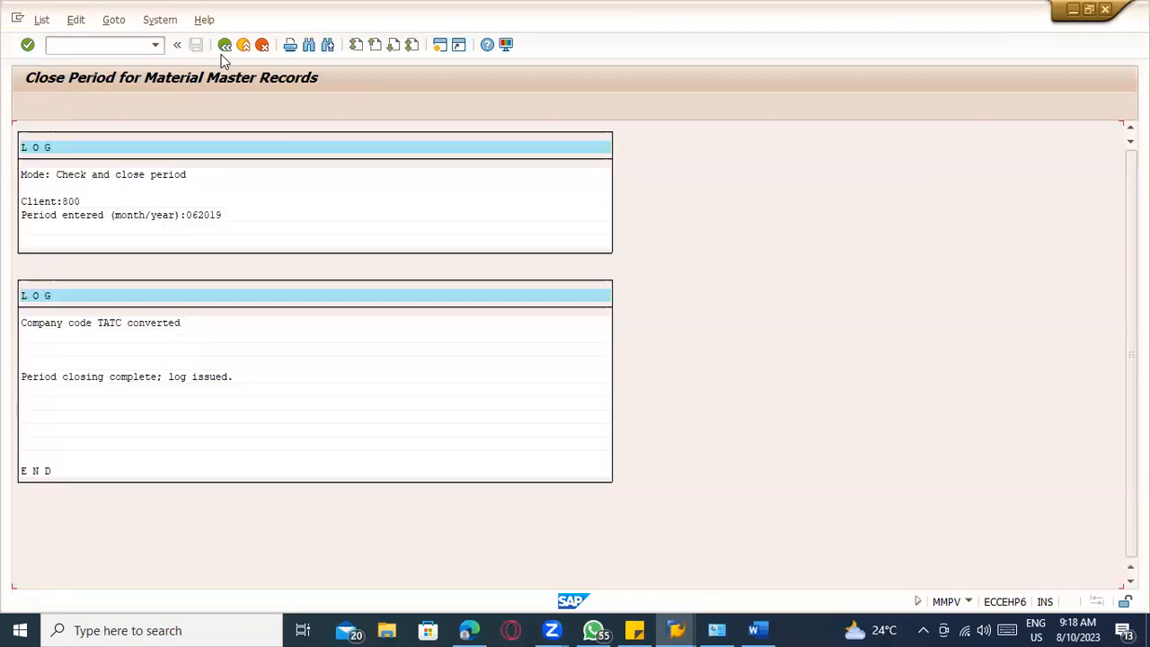
# - Set the next period to 7 of fiscal year 2019 and run the period close for company code TATC
pyautogui.click(225, 44)
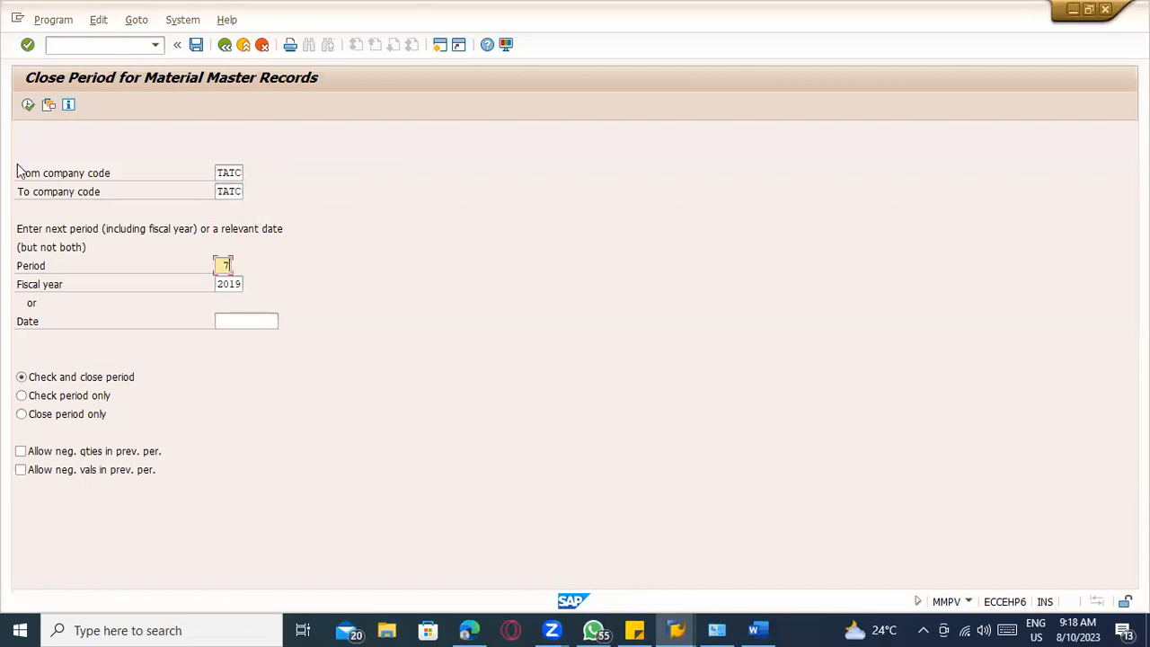
pyautogui.click(27, 105)
pyautogui.press('Return')
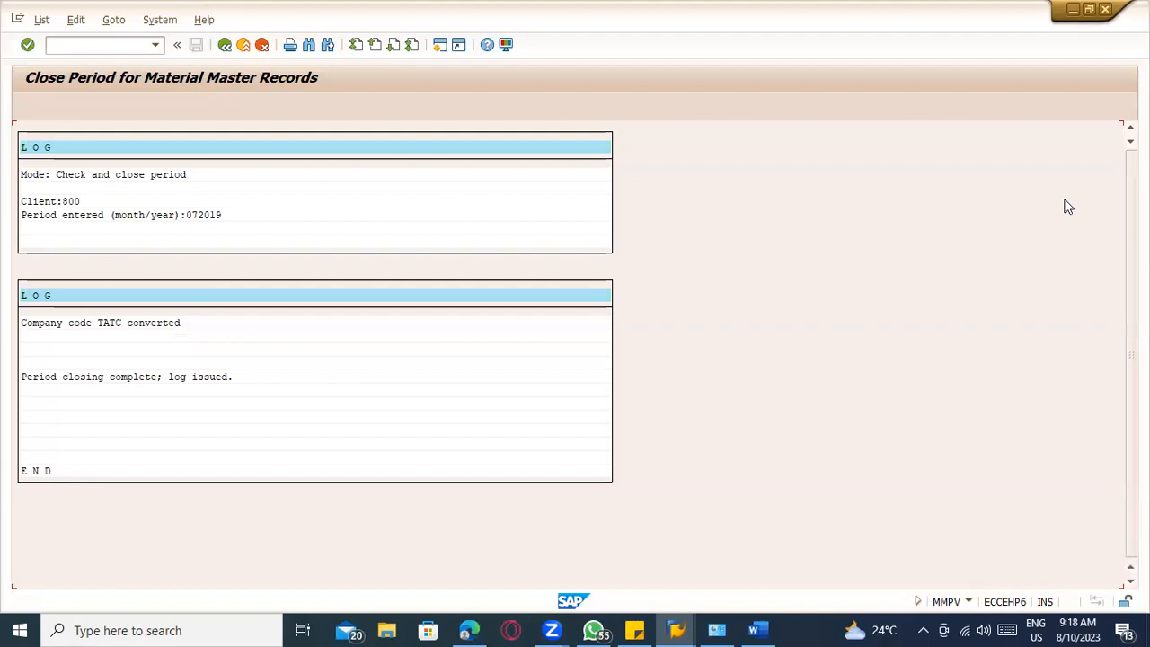
# - Set the next period to 8 of fiscal year 2019 and run the period close for company code TATC
pyautogui.click(225, 44)
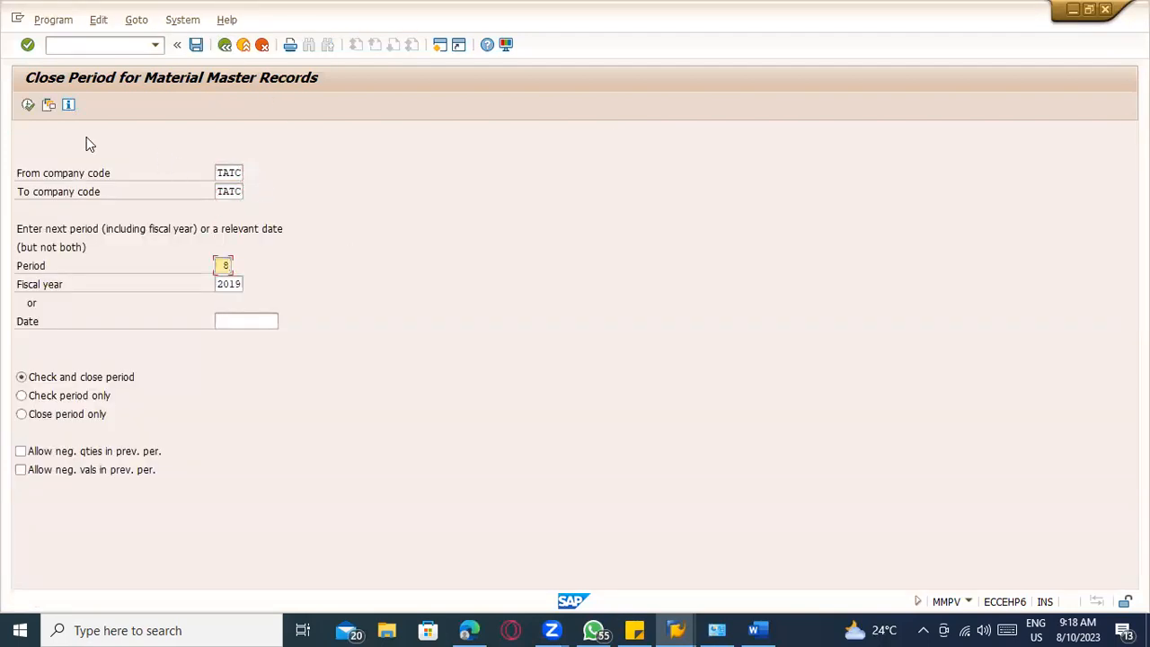
pyautogui.click(27, 105)
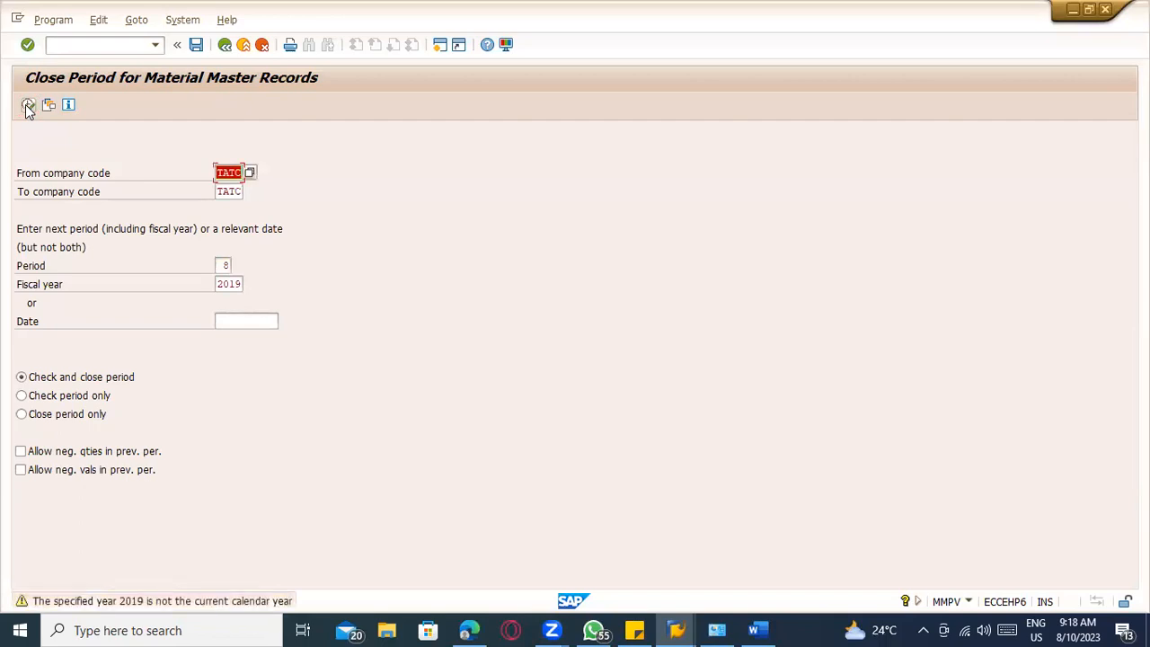
pyautogui.click(28, 105)
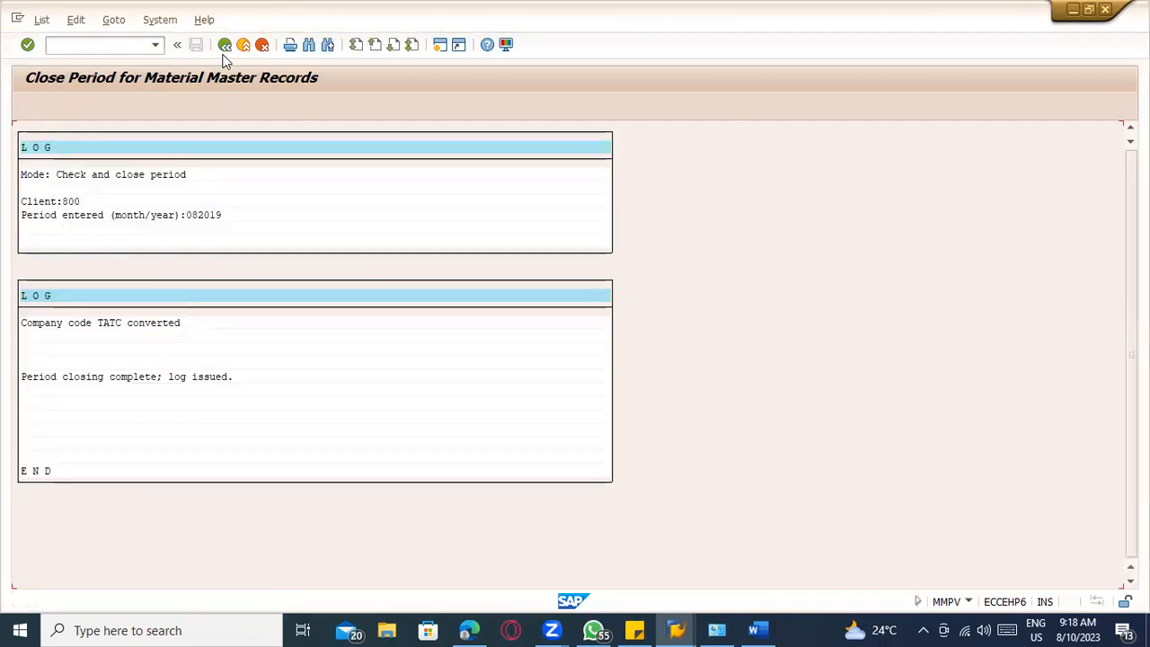
# - Set the next period to 9 of fiscal year 2019 and run the period close for company code TATC
pyautogui.click(226, 44)
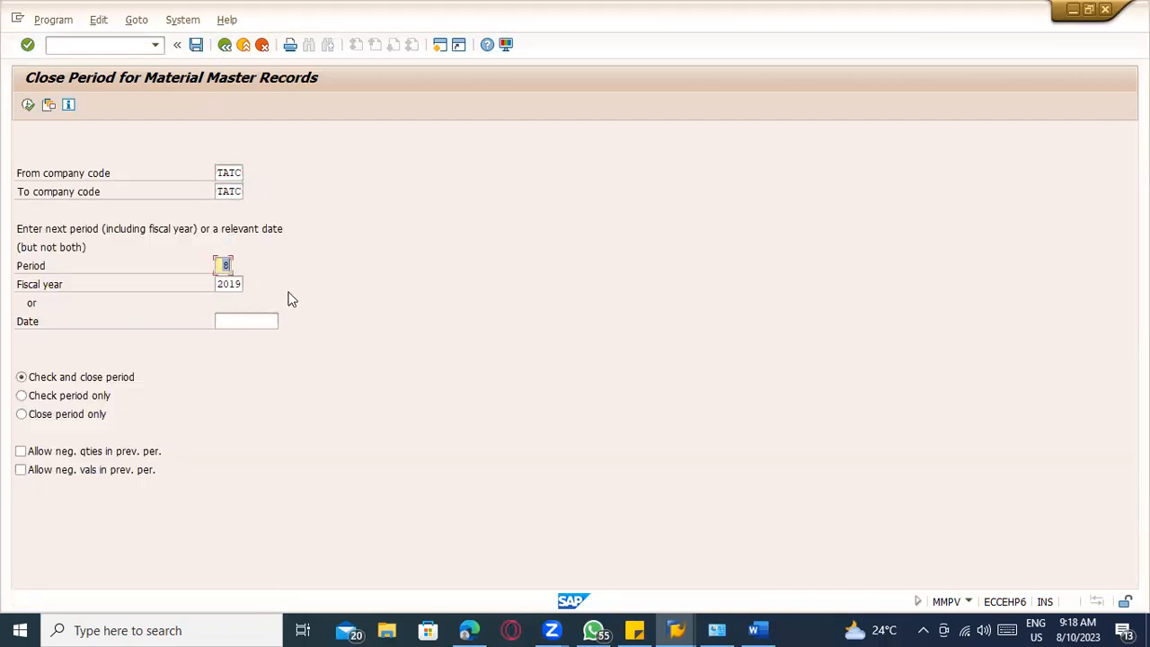
pyautogui.click(28, 105)
pyautogui.click(28, 105)
# - Set the next period to 10 of fiscal year 2019 and run the period close for company code TATC
pyautogui.click(226, 45)
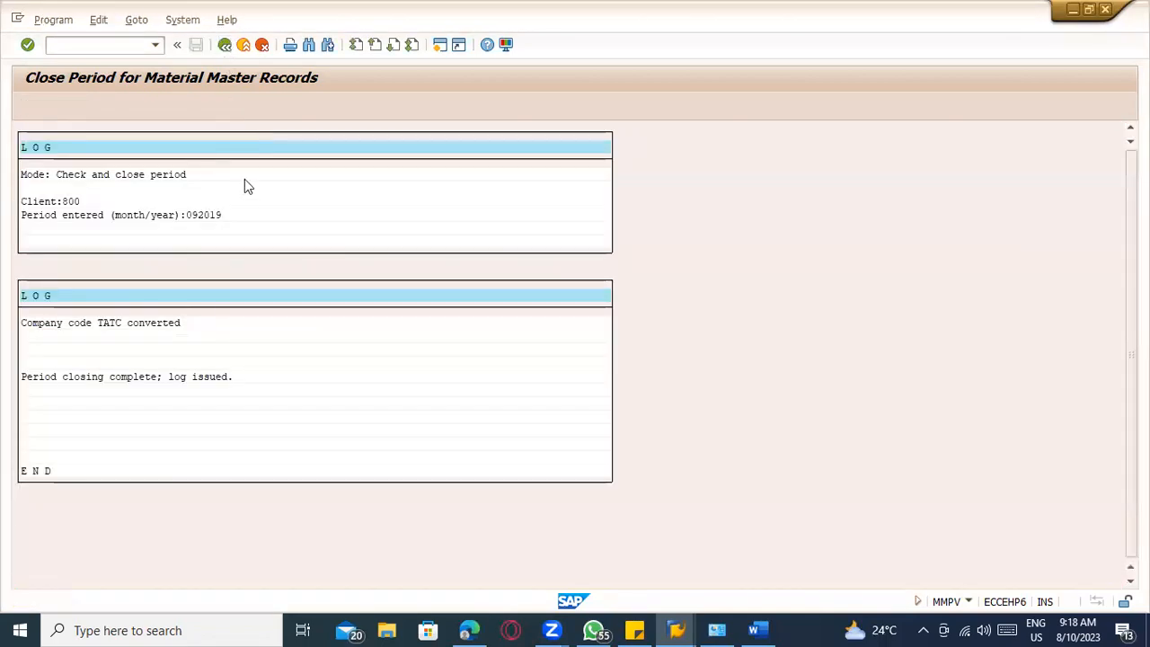
pyautogui.write('10')
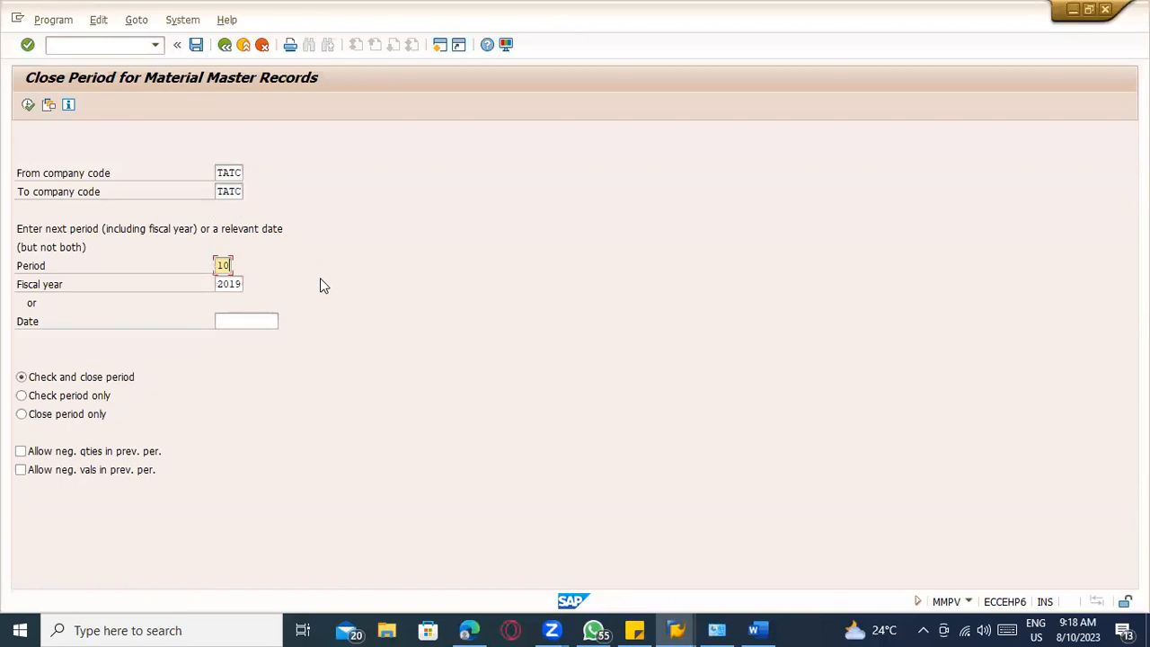
pyautogui.click(28, 105)
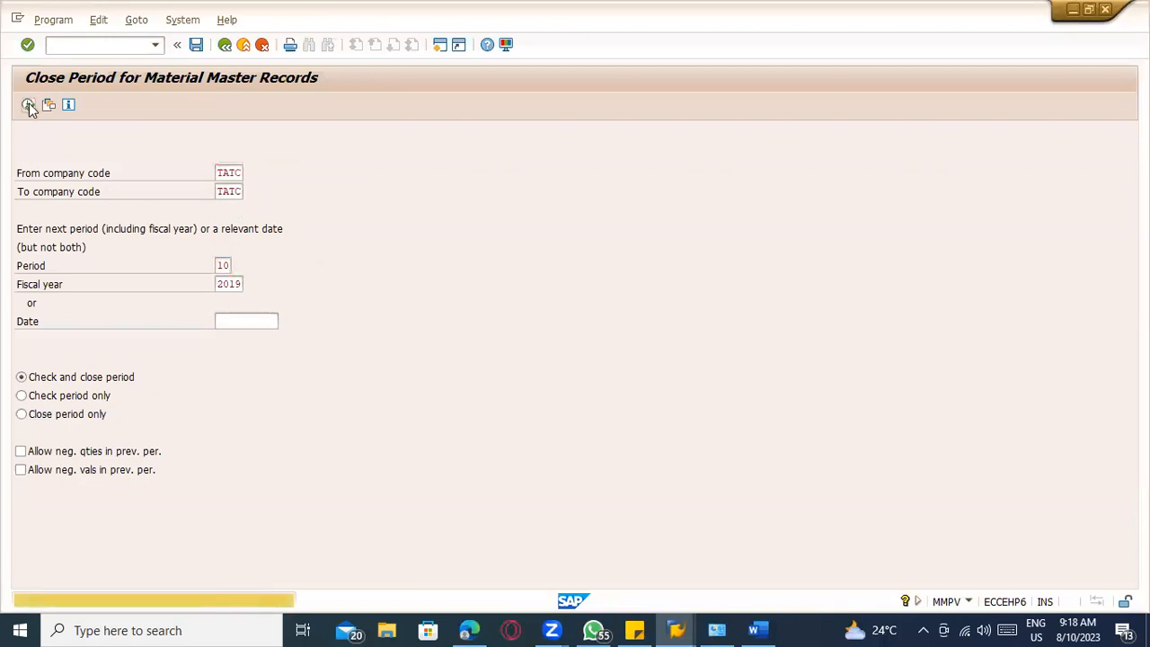
pyautogui.press('Return')
# - Set the next period to 11 of fiscal year 2019 and run the period close for company code TATC
pyautogui.click(226, 45)
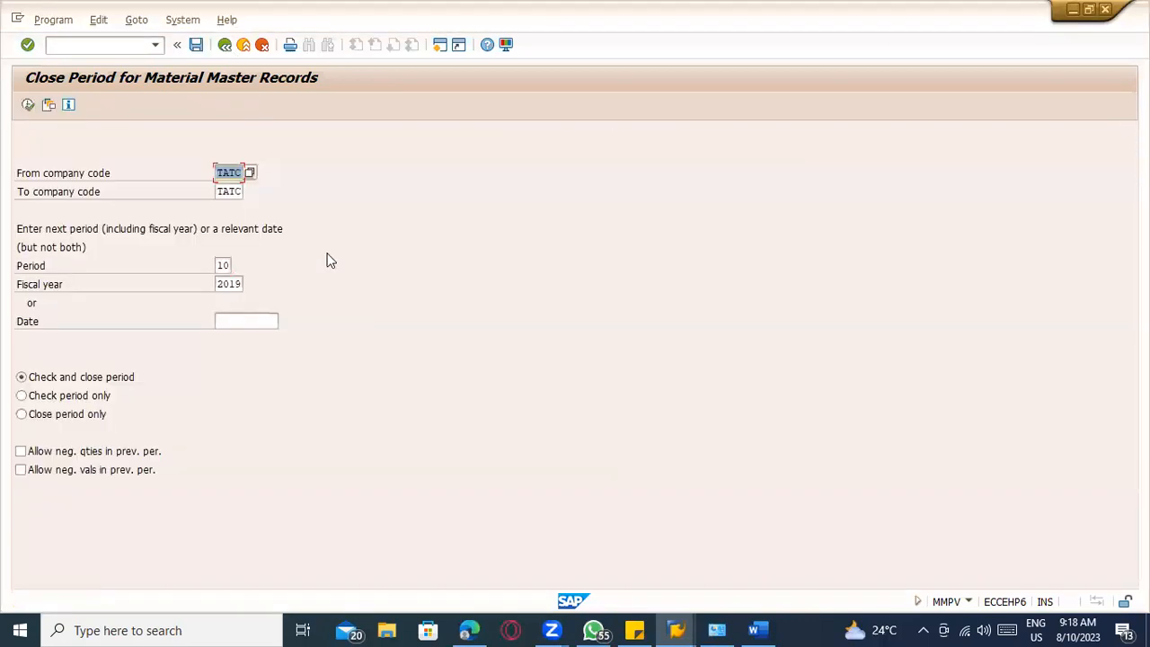
pyautogui.write('11')
pyautogui.click(28, 105)
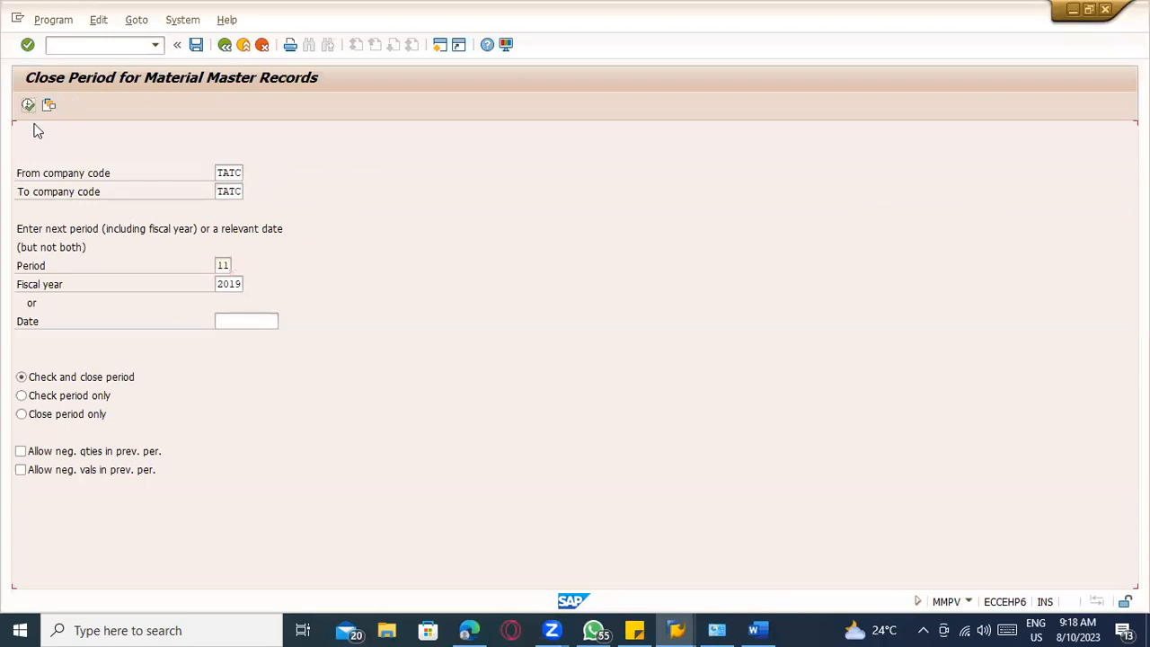
pyautogui.press('Return')
# - Set the next period to 12 of fiscal year 2019 and run the period close for company code TATC
pyautogui.click(225, 45)
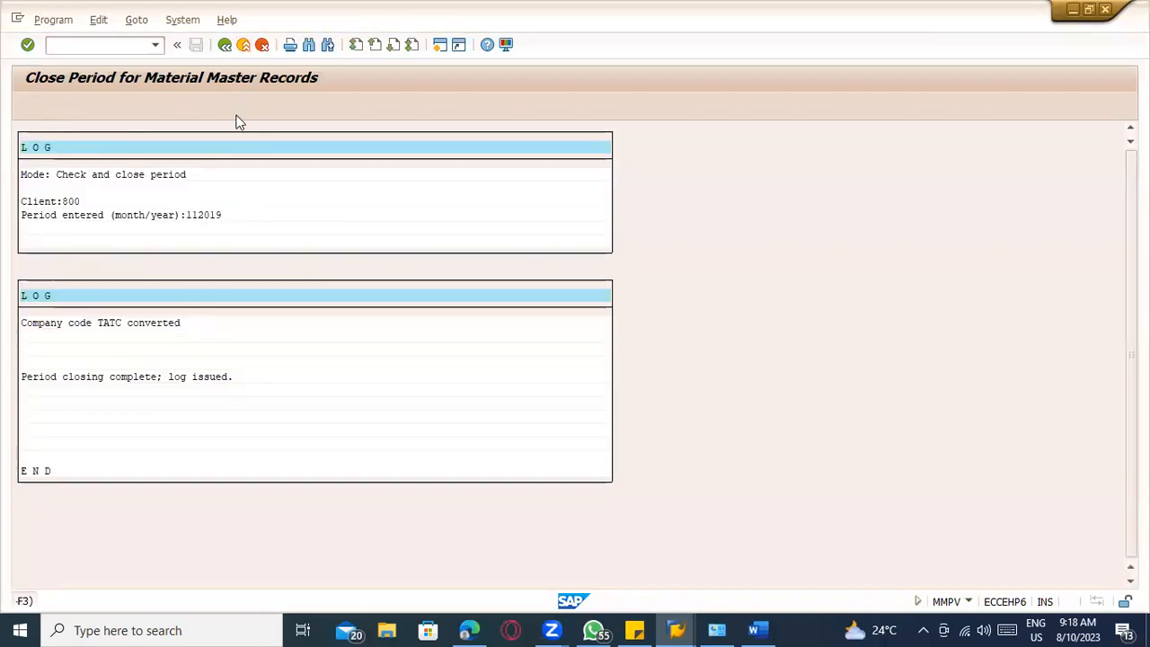
pyautogui.write('12')
pyautogui.click(28, 105)
pyautogui.press('Return')
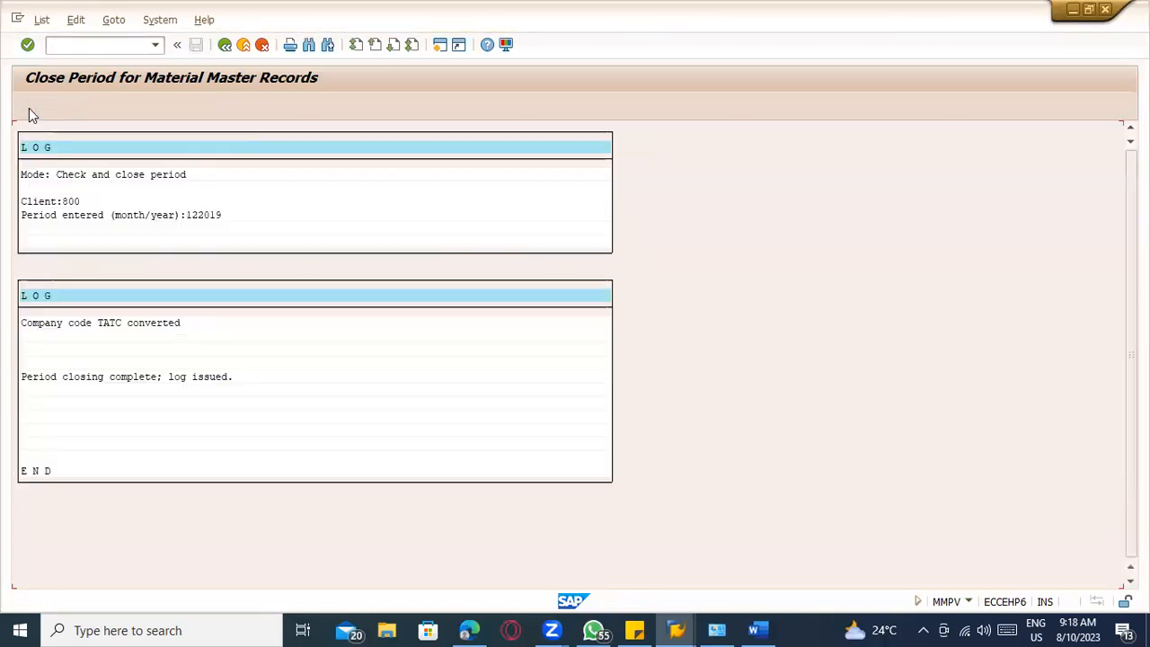
# - Refresh the MARV entries in the other SAP session to check the current period of company code TATC
pyautogui.hotkey('alt', 'Tab')
pyautogui.click(29, 105)
pyautogui.hotkey('alt', 'Tab')
# - Set the next period to 1 of fiscal year 2020 and run the period close for company code TATC
pyautogui.click(225, 45)
pyautogui.write('2020')
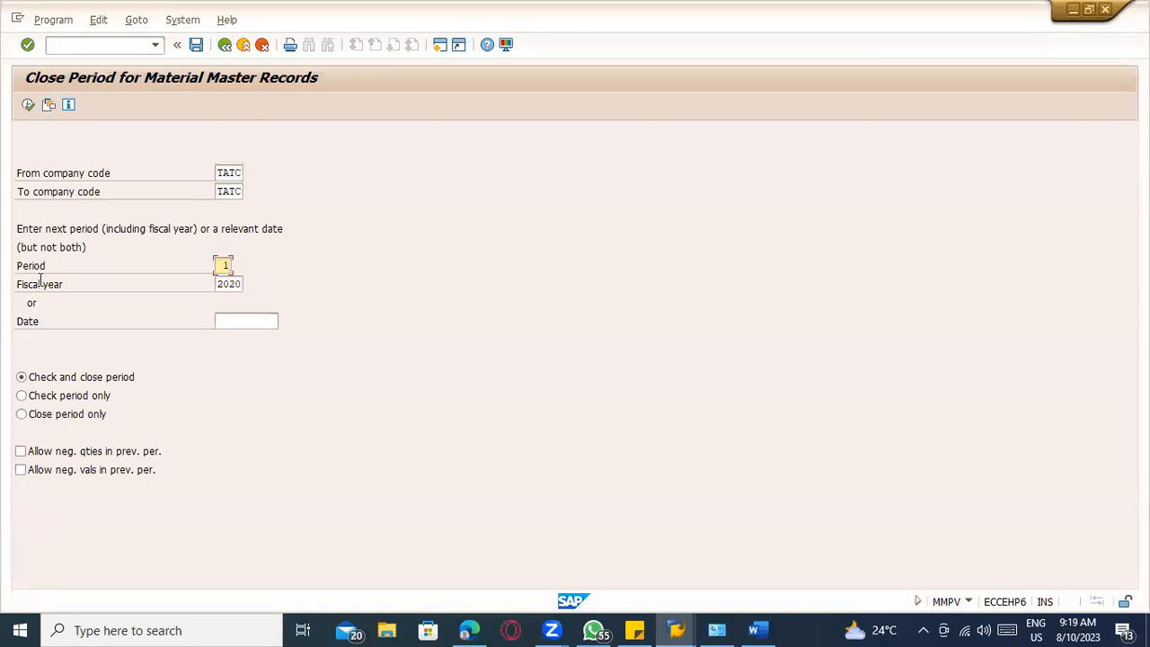
pyautogui.click(28, 106)
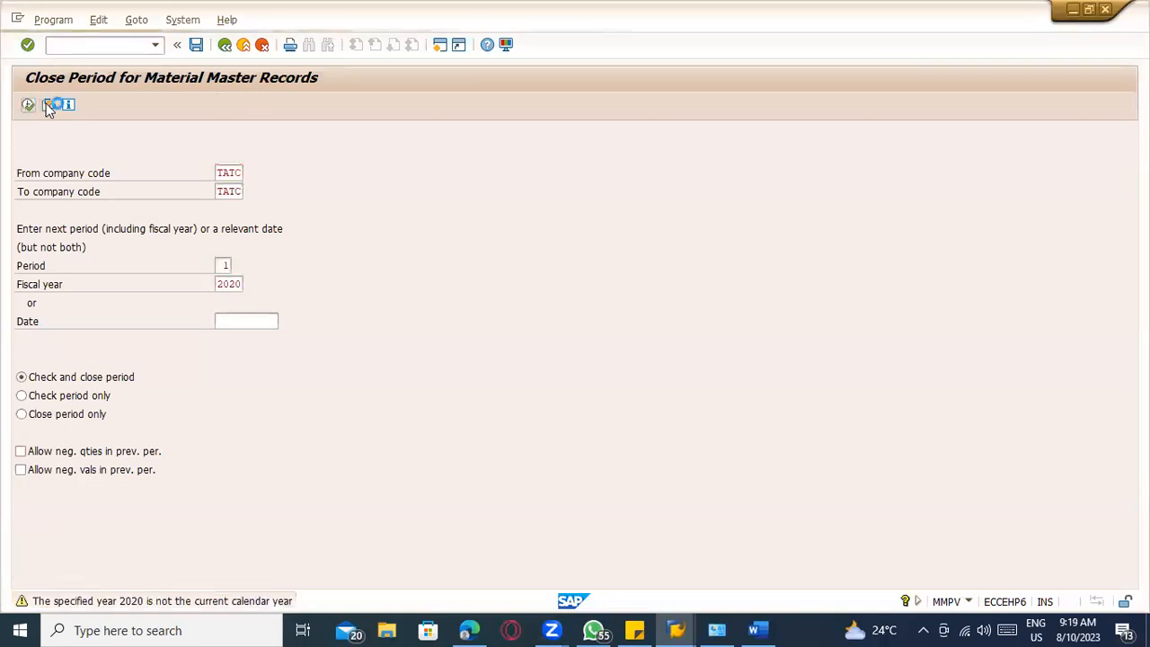
pyautogui.press('Return')
# - Set the next period to 2 of fiscal year 2020 and run the period close for company code TATC
pyautogui.click(225, 45)
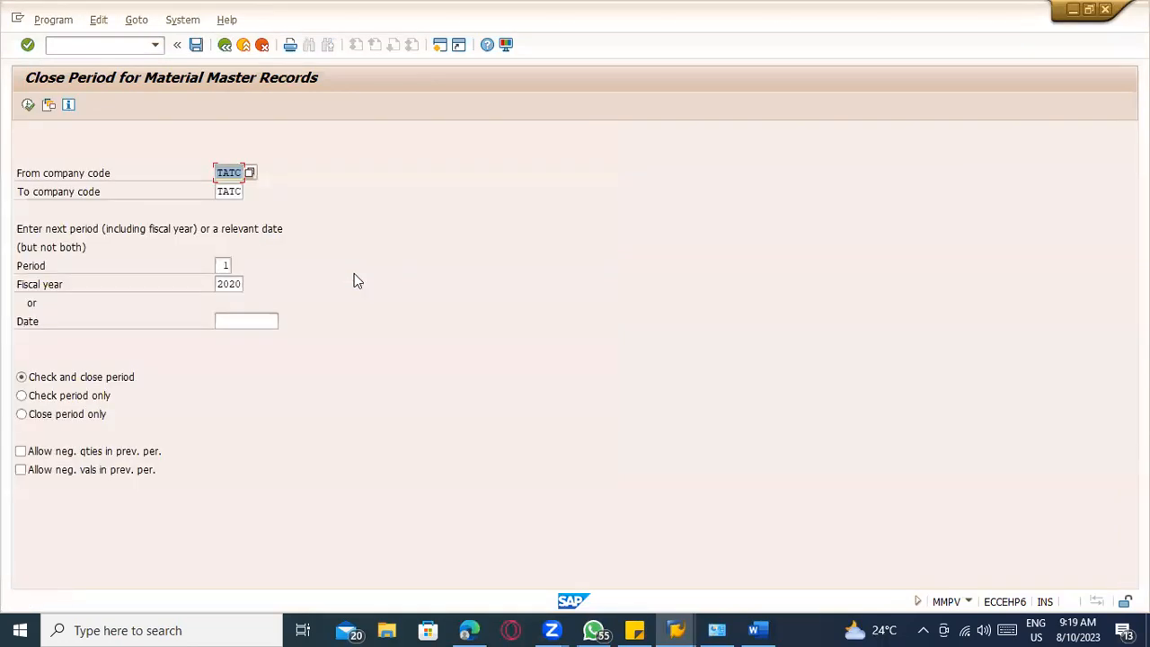
pyautogui.click(28, 106)
pyautogui.press('Return')
# - Set the next period to 3 of fiscal year 2020 and run the period close for company code TATC
pyautogui.click(224, 45)
pyautogui.press('Tab')
pyautogui.write('3')
pyautogui.click(27, 106)
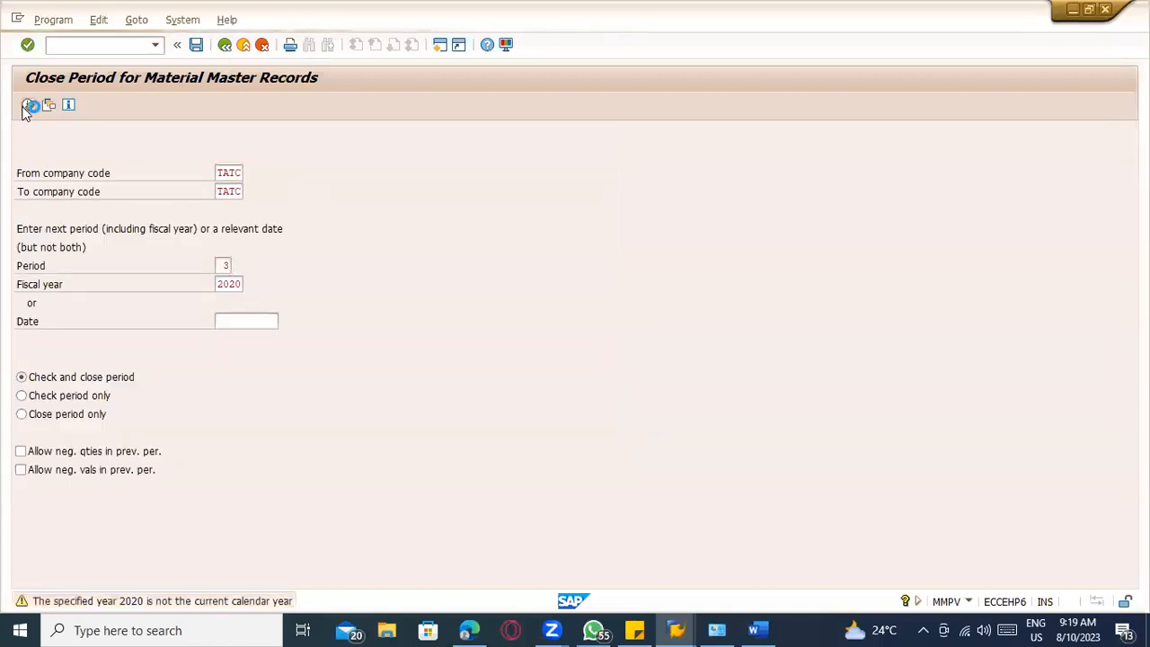
pyautogui.press('Return')
# - Set the next period to 4 of fiscal year 2020 and run the period close for company code TATC
pyautogui.click(225, 45)
pyautogui.press('Tab')
pyautogui.press('Tab')
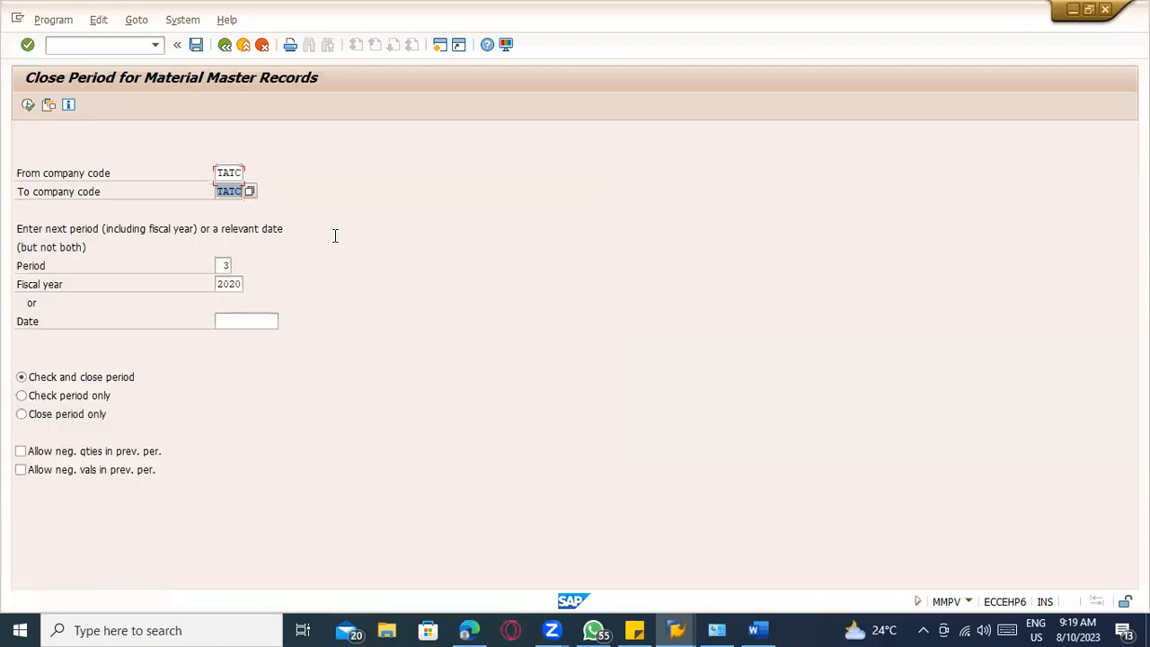
pyautogui.write('4')
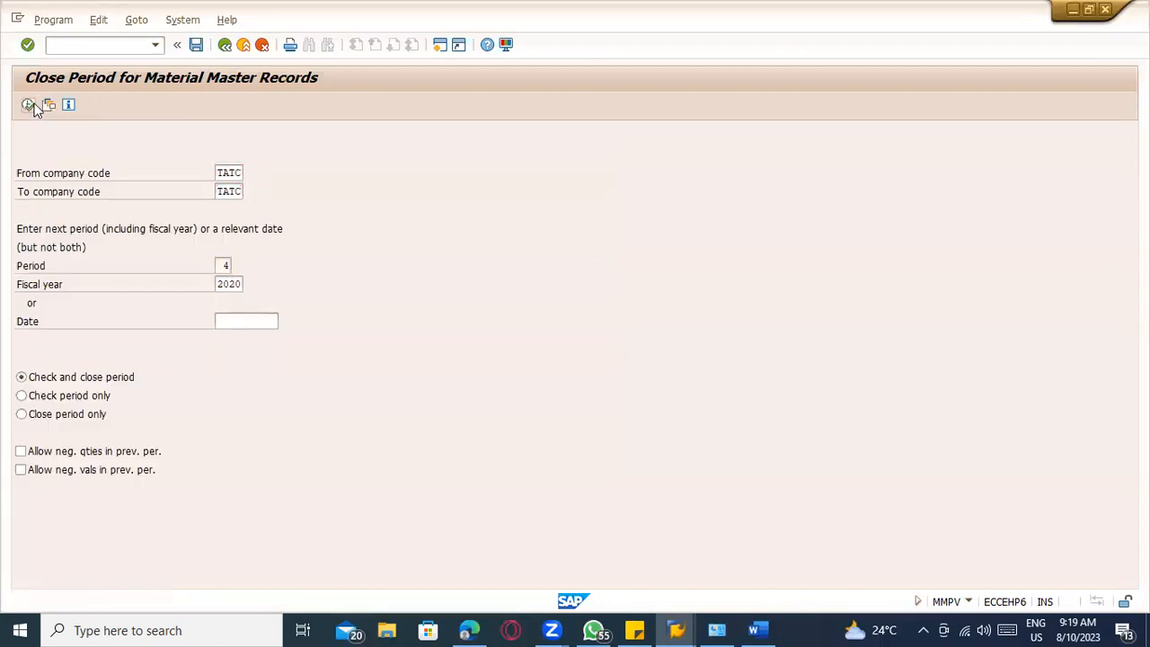
pyautogui.click(28, 105)
pyautogui.press('Return')
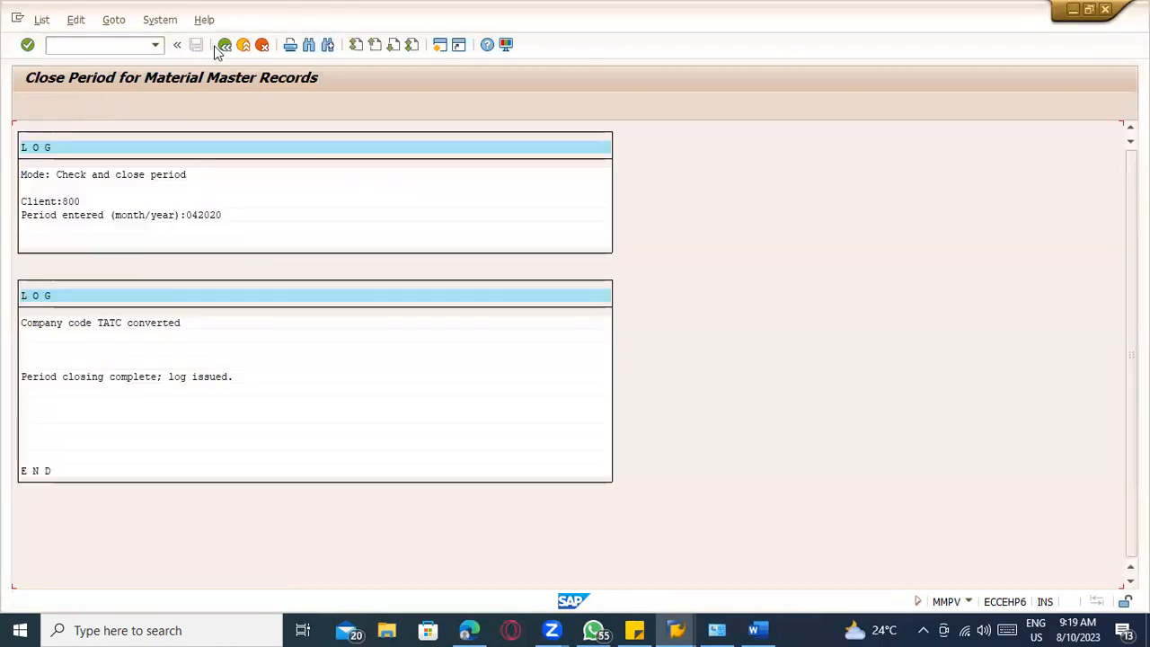
# - Set the next period to 5 of fiscal year 2020 and run the period close for company code TATC
pyautogui.click(224, 44)
pyautogui.press('Tab')
pyautogui.press('Tab')
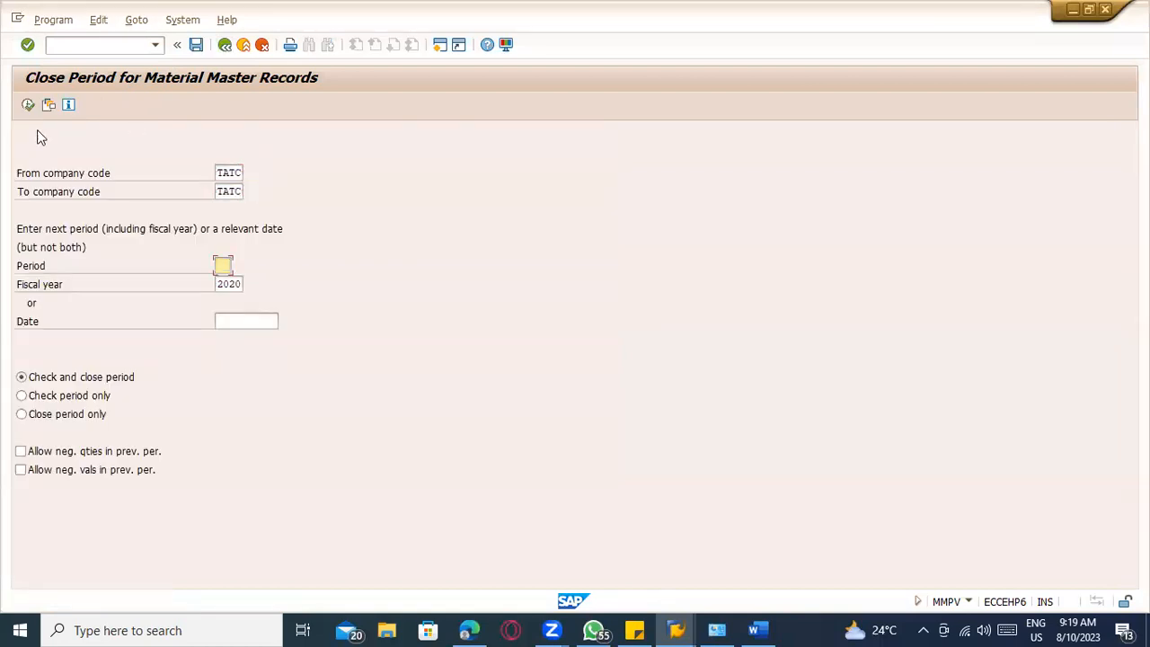
pyautogui.click(26, 103)
pyautogui.press('Return')
# - Set the next period to 6 of fiscal year 2020 and run the period close for company code TATC
pyautogui.click(225, 45)
pyautogui.press('Tab')
pyautogui.press('Tab')
pyautogui.write('6')
pyautogui.click(28, 105)
pyautogui.press('Return')
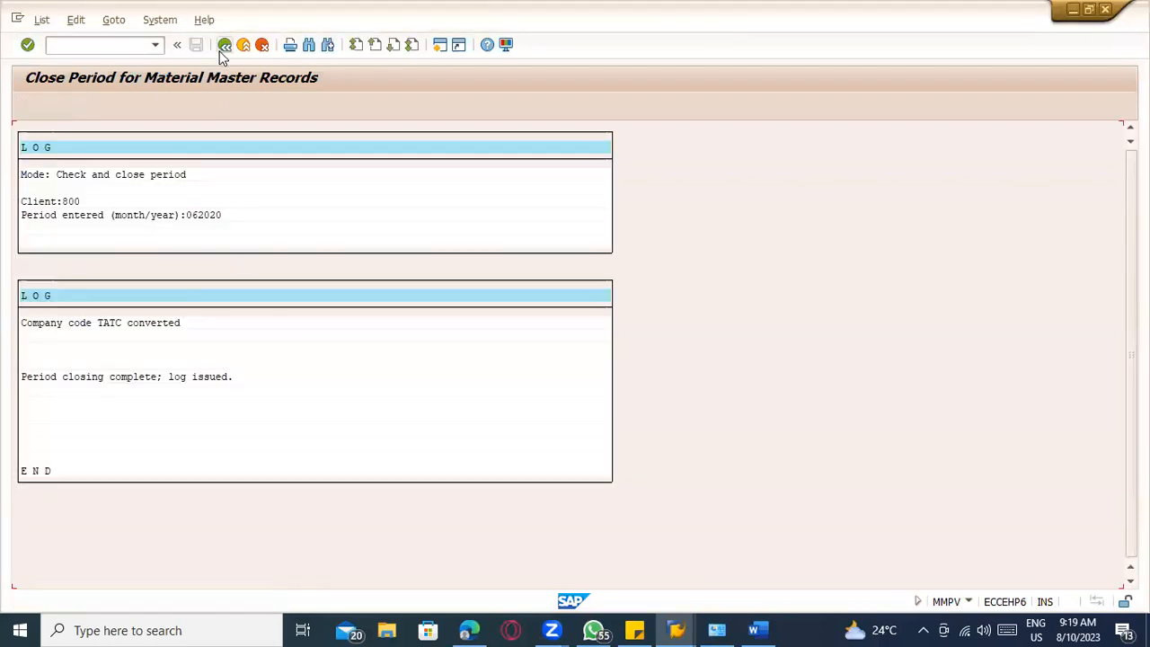
# - Set the next period to 7 of fiscal year 2020 and run the period close for company code TATC
pyautogui.press('F3')
pyautogui.press('Tab')
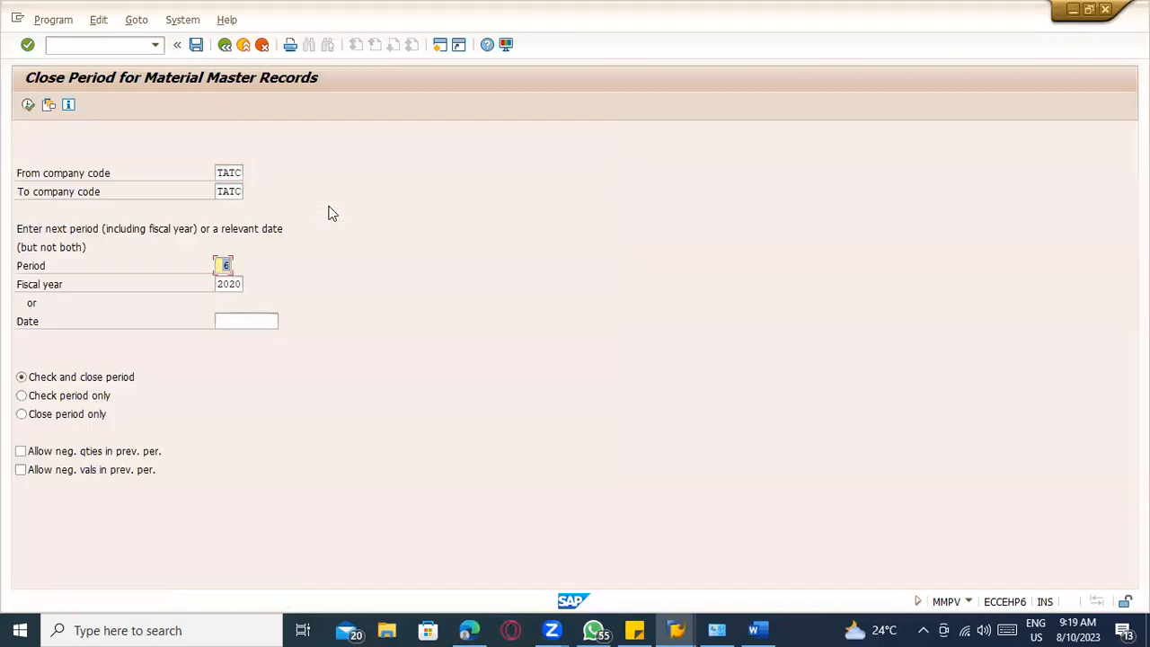
pyautogui.write('7')
pyautogui.click(28, 104)
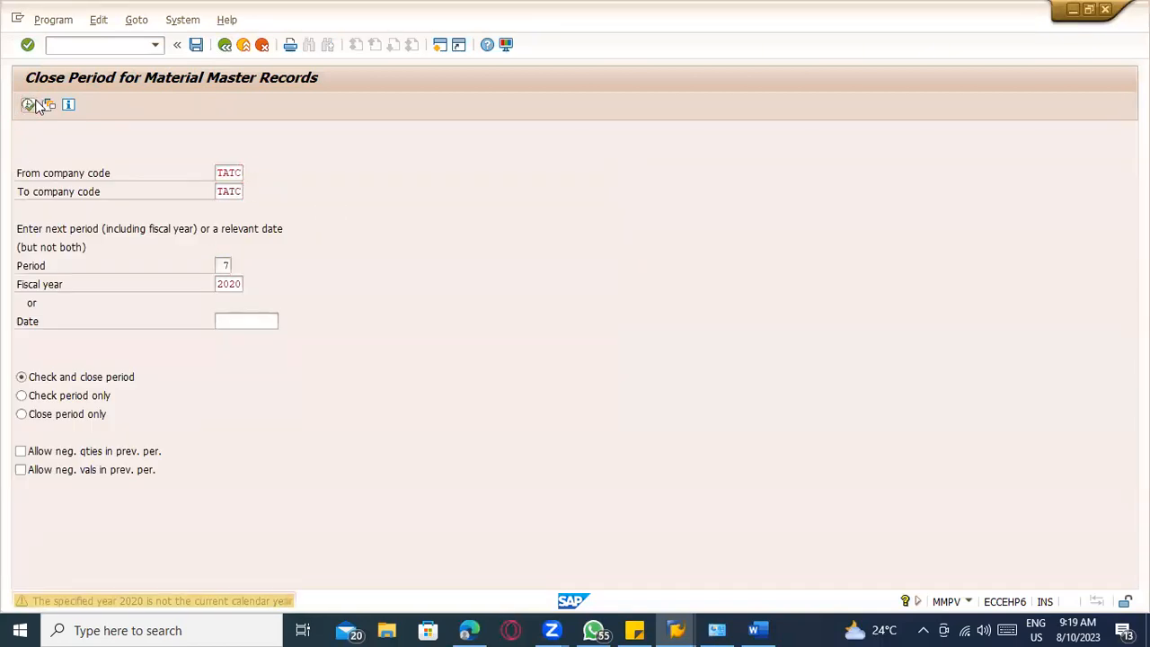
pyautogui.press('Return')
# - Set the next period to 8 of fiscal year 2020 and run the period close for company code TATC
pyautogui.click(229, 46)
pyautogui.press('Tab')
pyautogui.press('Tab')
pyautogui.press('Tab')
pyautogui.write('8')
pyautogui.click(27, 106)
pyautogui.press('Return')
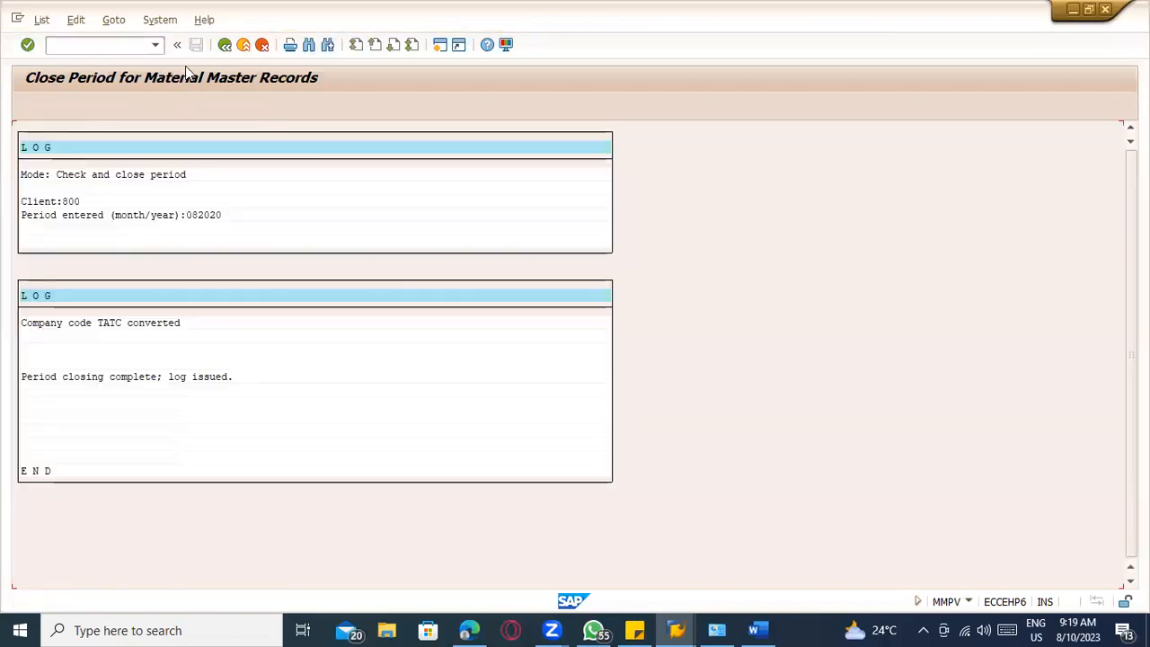
# - Set the next period to 9 of fiscal year 2020 and run the period close for company code TATC
pyautogui.click(225, 46)
pyautogui.press('Tab')
pyautogui.press('Tab')
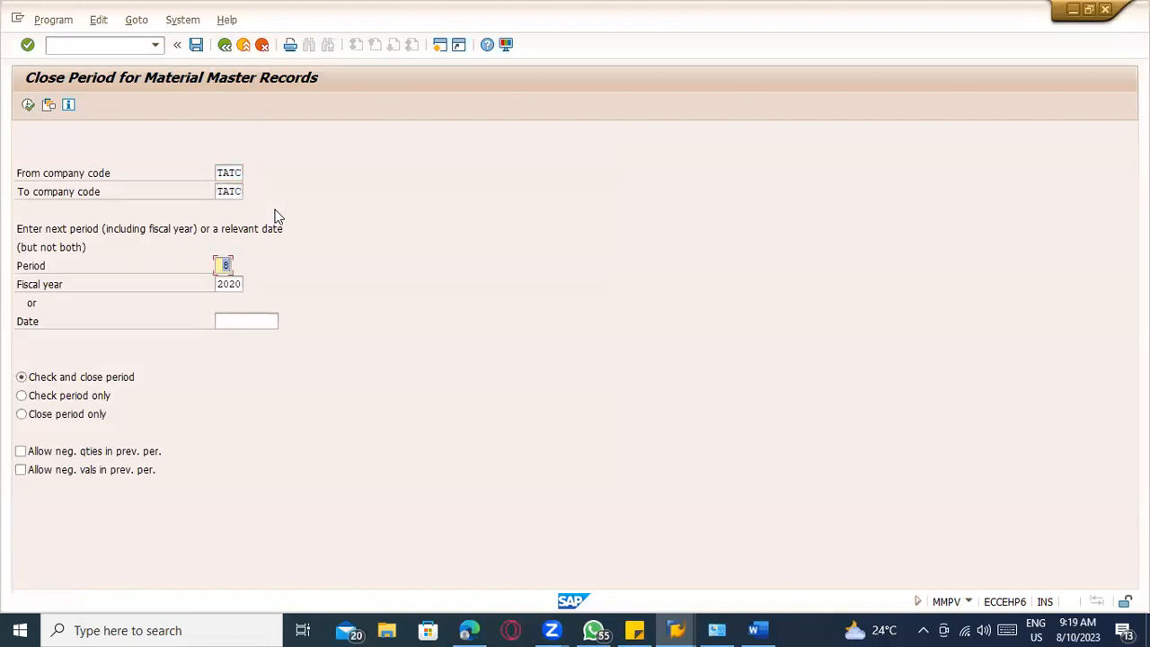
pyautogui.click(27, 106)
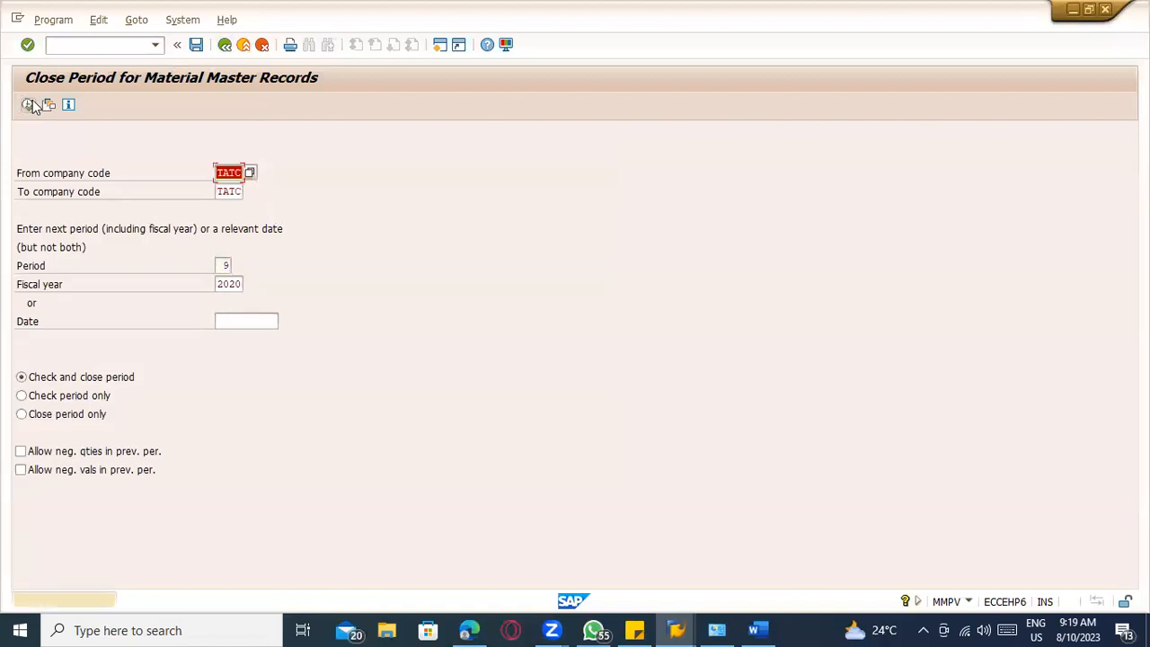
pyautogui.click(33, 101)
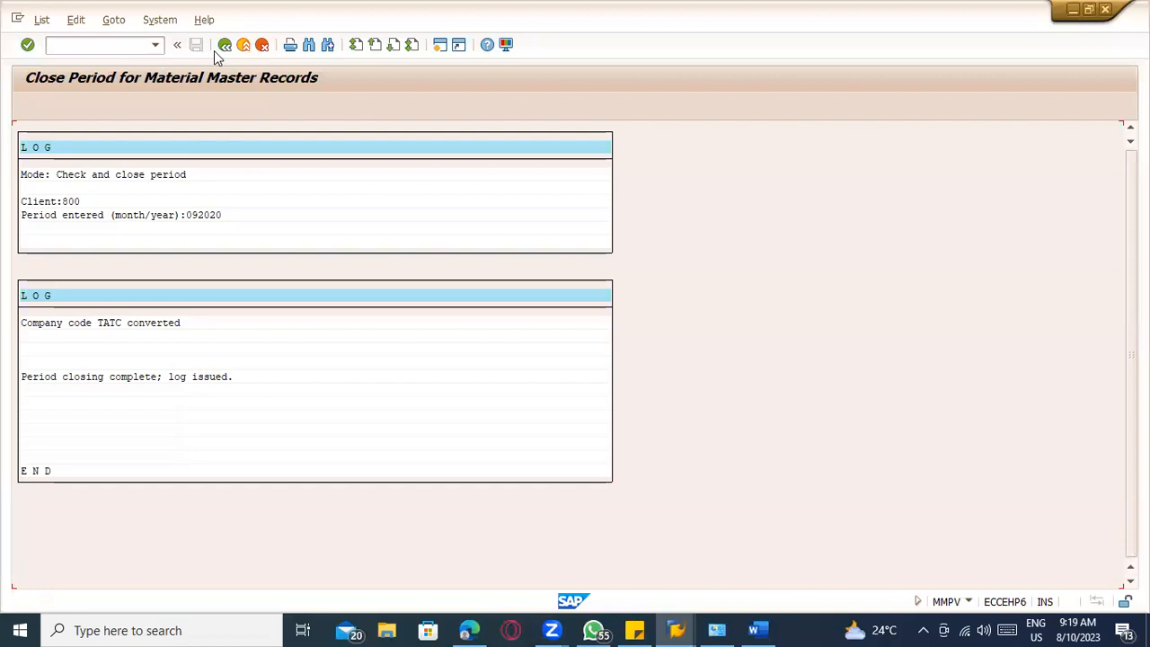
# - Set the next period to 10 of fiscal year 2020 and run the period close for company code TATC
pyautogui.click(222, 48)
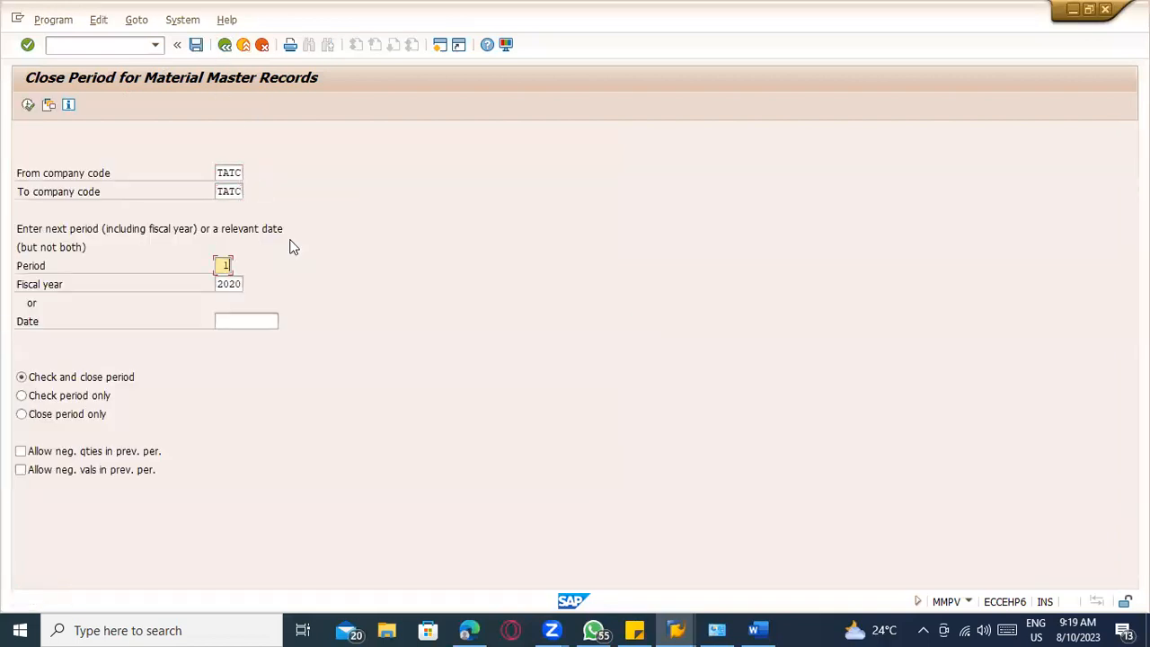
pyautogui.press('Return')
pyautogui.click(27, 106)
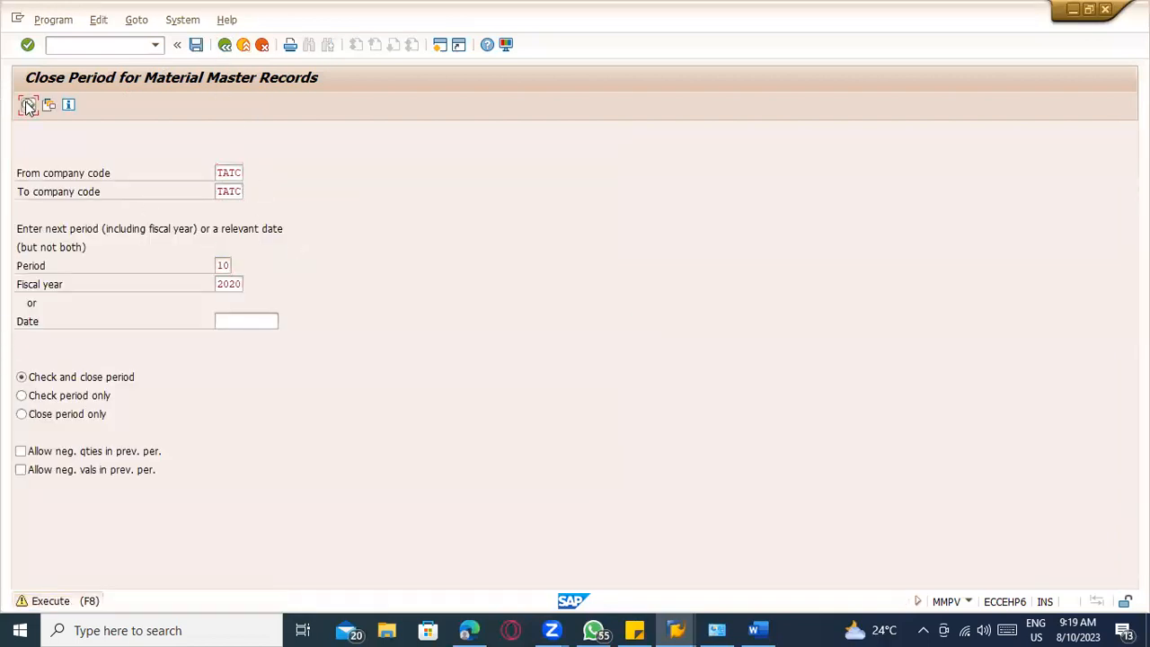
pyautogui.press('Return')
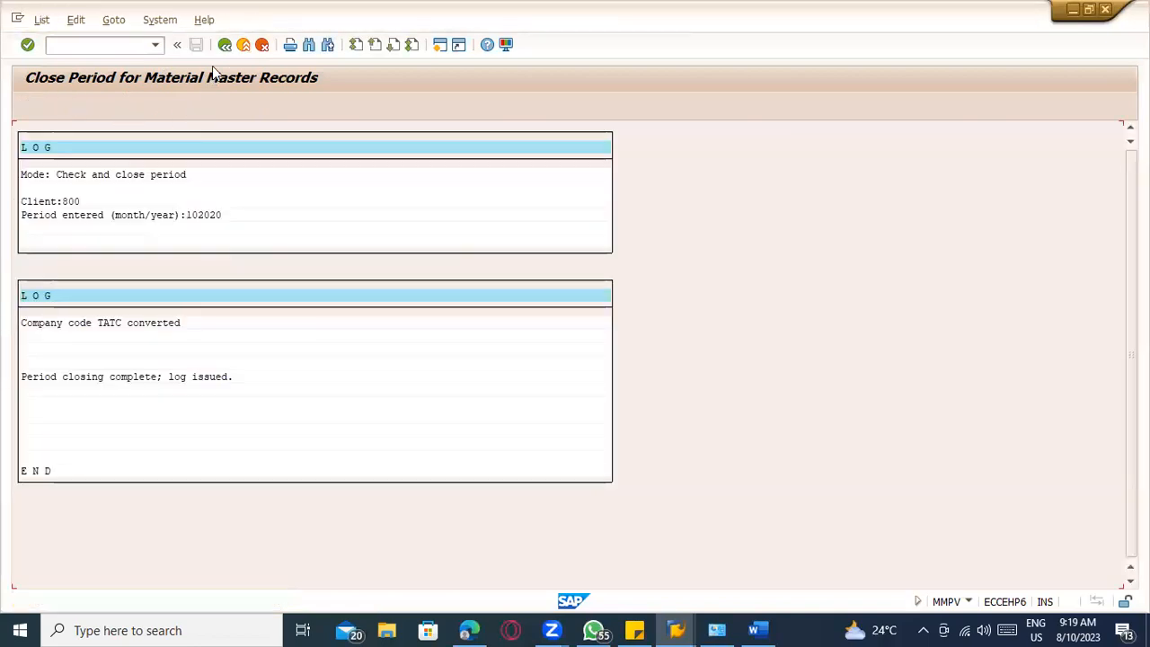
# - Set the next period to 11 of fiscal year 2020 and run the period close for company code TATC
pyautogui.press('F3')
pyautogui.press('Tab')
pyautogui.press('Tab')
pyautogui.press('Tab')
pyautogui.hotkey('shift', 'Tab')
pyautogui.write('1')
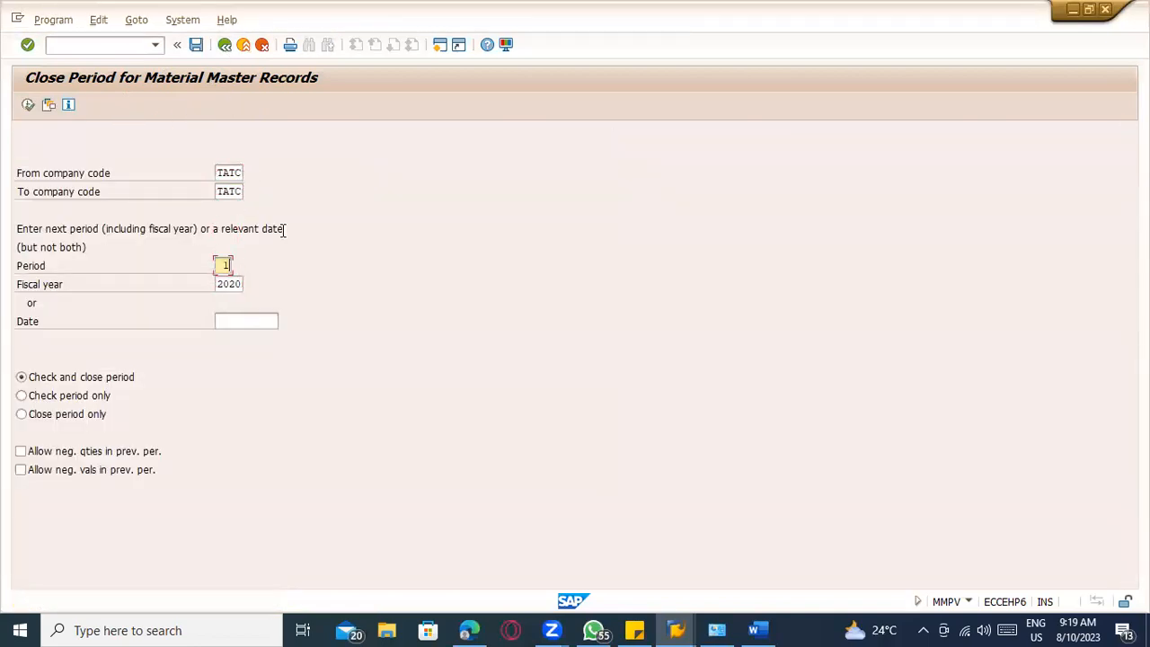
pyautogui.write('1')
pyautogui.click(29, 106)
pyautogui.press('Return')
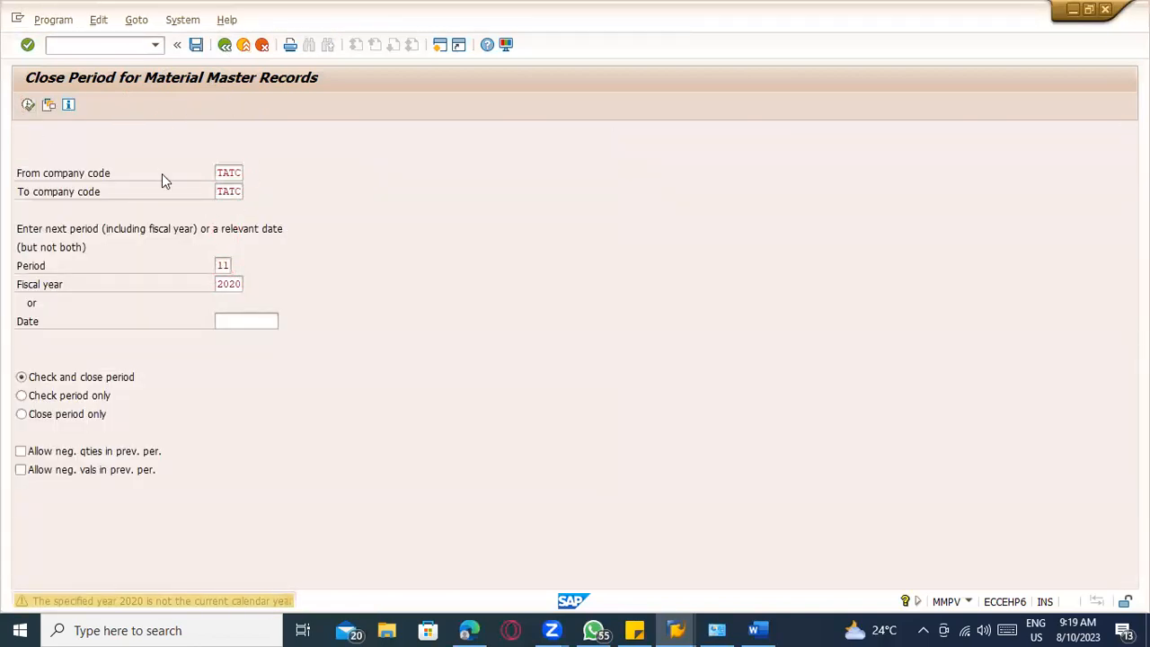
# - Set the next period to 12 of fiscal year 2020 and run the period close for company code TATC
pyautogui.click(224, 45)
pyautogui.press('Tab')
pyautogui.press('Tab')
pyautogui.write('12')
pyautogui.click(28, 106)
pyautogui.press('Return')
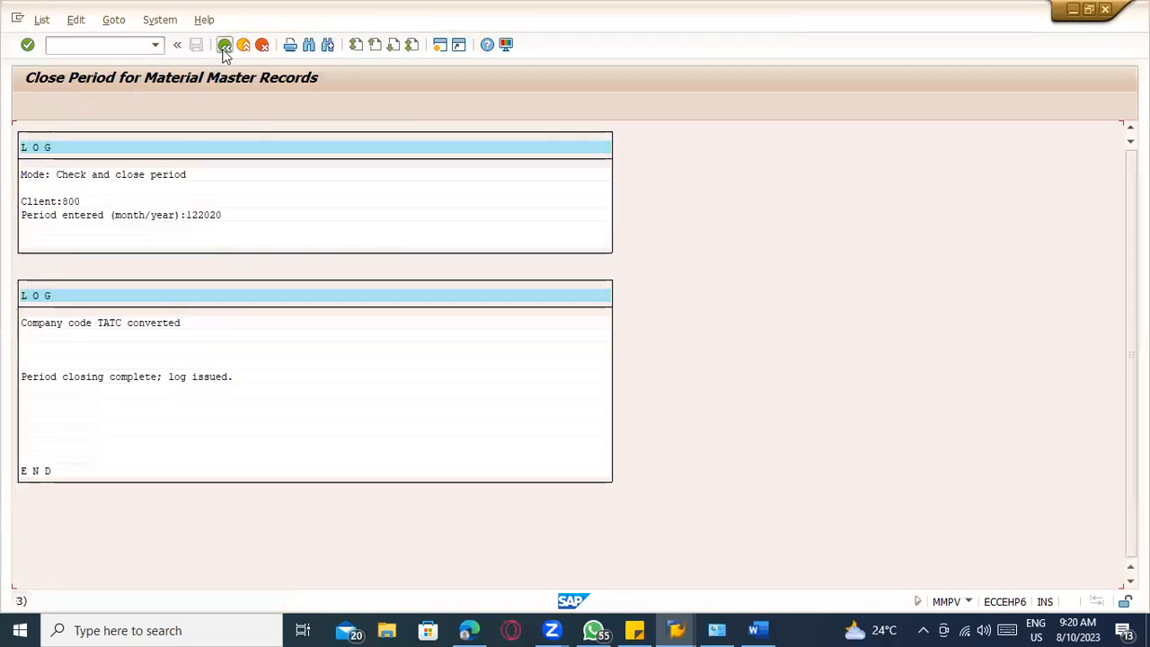
# - Leave the closing log and refresh the MARV entries in the other session to check TATC's current period
pyautogui.click(224, 45)
pyautogui.press('Tab')
pyautogui.hotkey('alt', 'Tab')
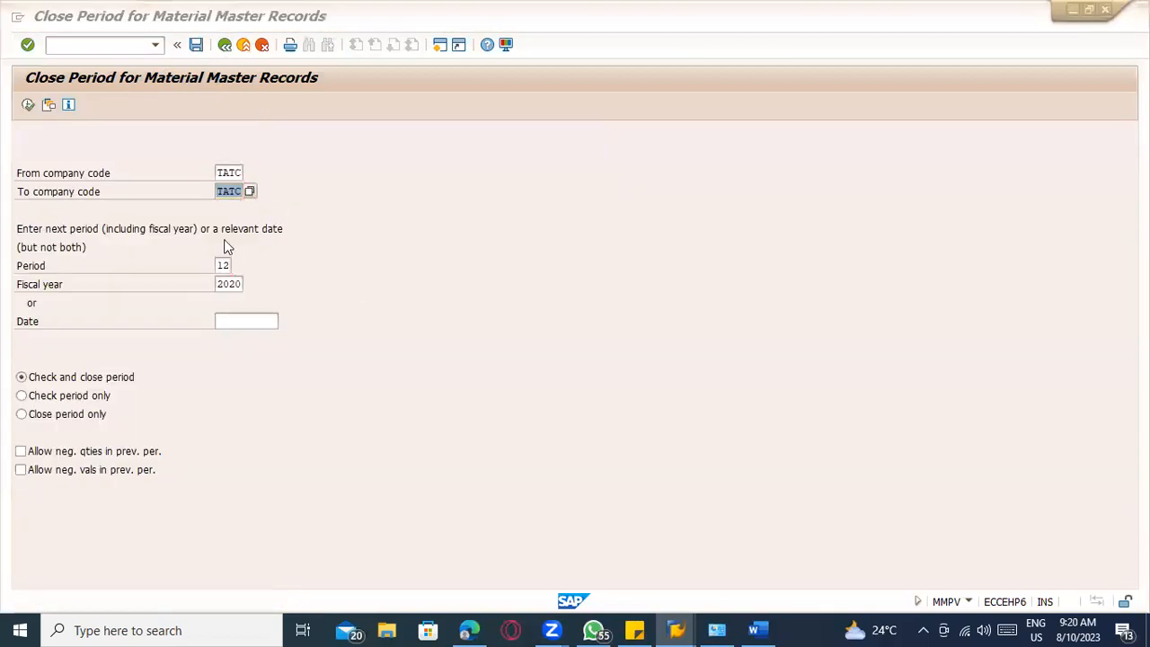
pyautogui.click(32, 108)
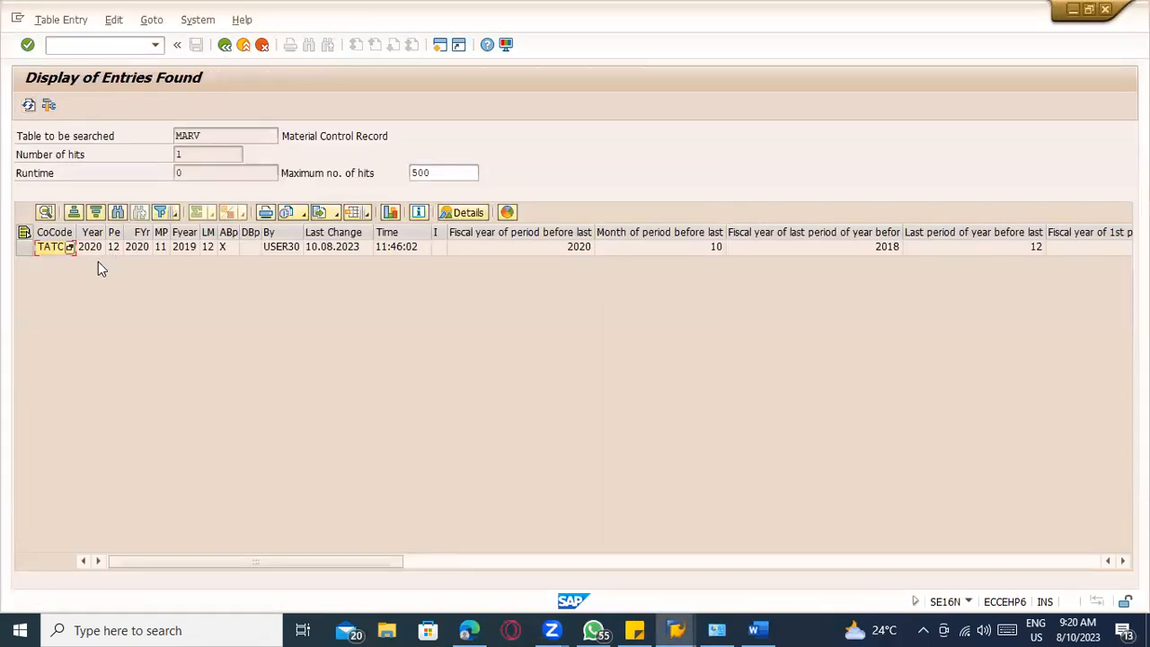
pyautogui.hotkey('alt', 'Tab')
# - Set the next period to 1 of fiscal year 2021 and run the period close for company code TATC
pyautogui.press('Tab')
pyautogui.write('1')
pyautogui.press('Tab')
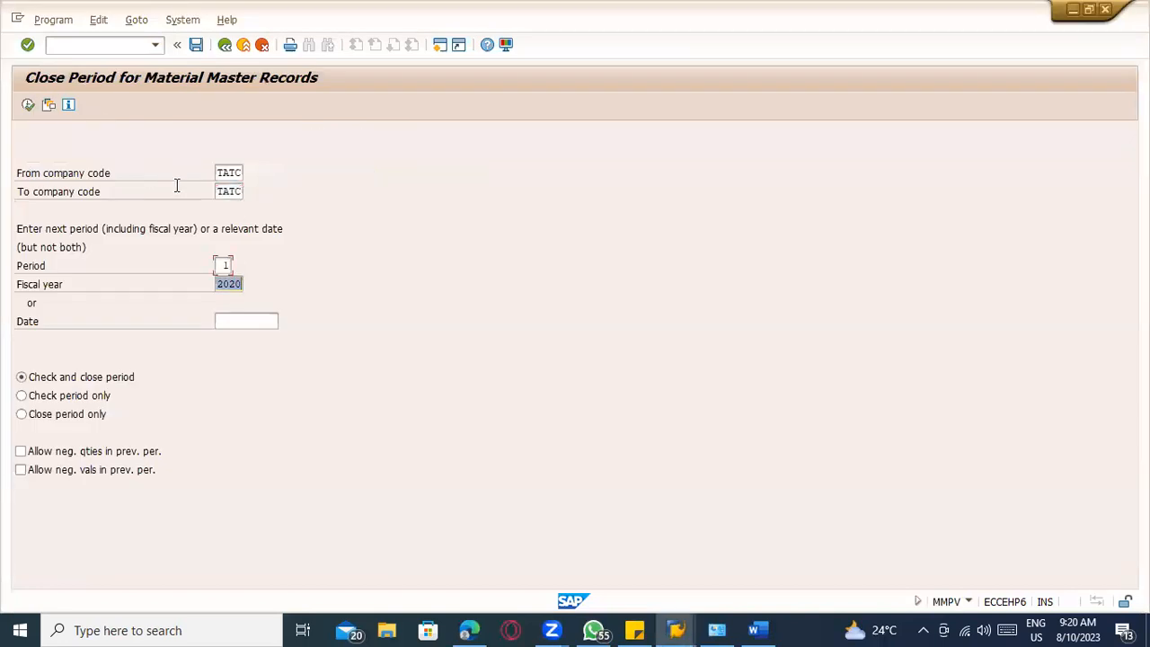
pyautogui.write('2021')
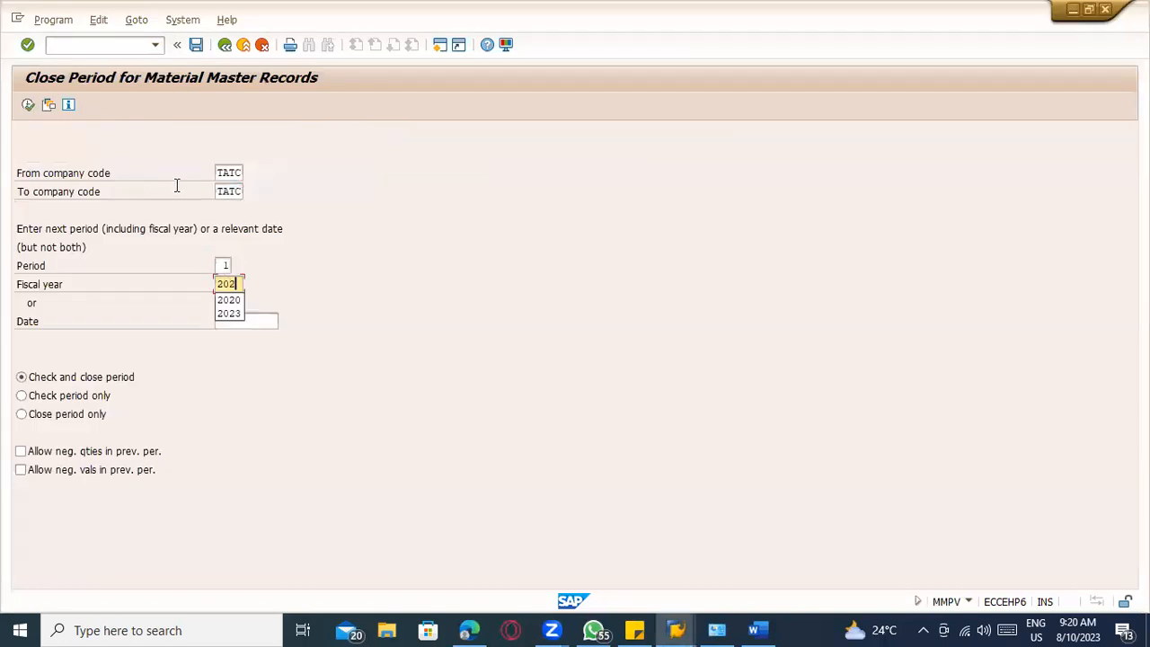
pyautogui.click(27, 105)
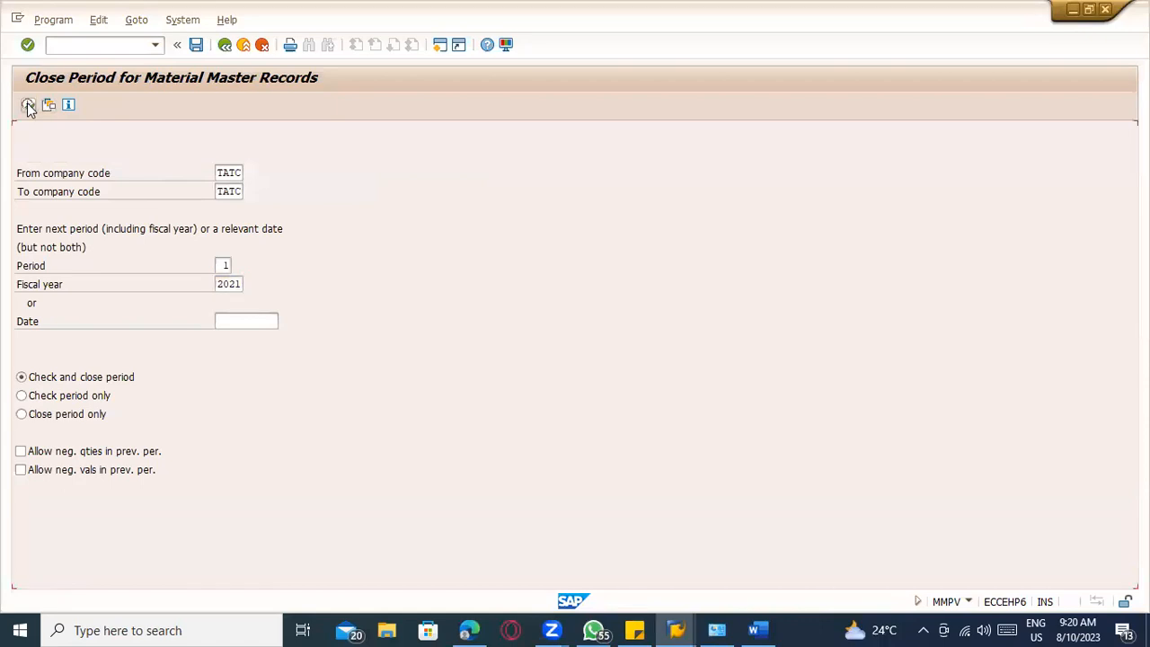
pyautogui.click(27, 104)
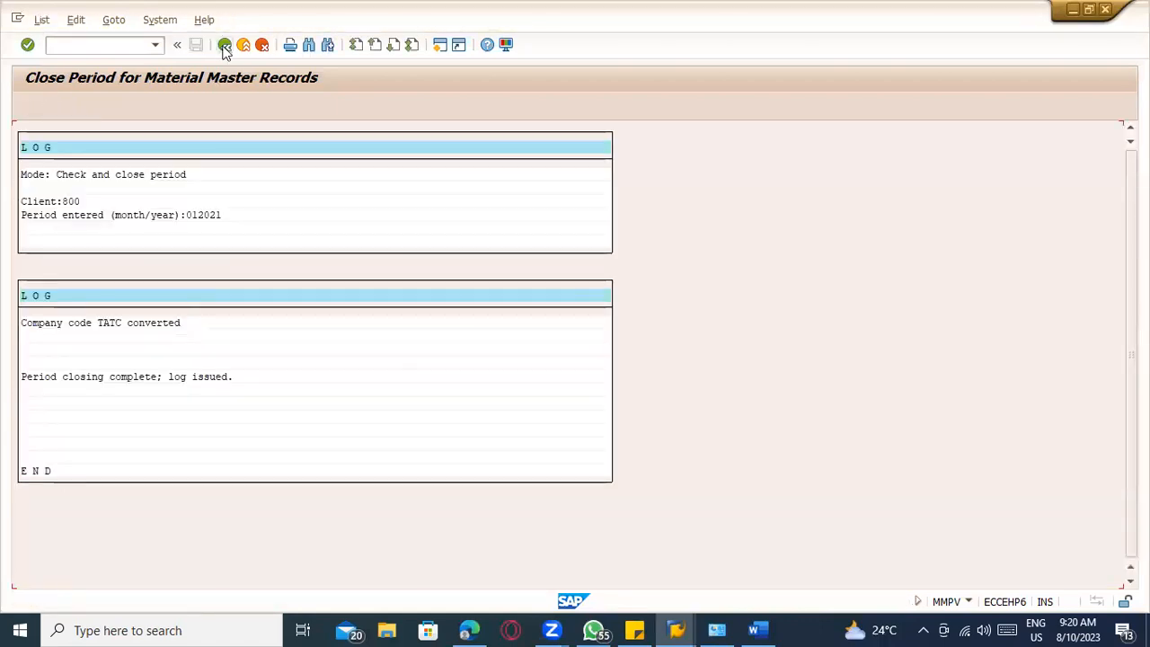
# - Set the next period to 2 of fiscal year 2021 and run the period close for company code TATC
pyautogui.click(225, 45)
pyautogui.press('Tab')
pyautogui.press('Tab')
pyautogui.write('202')
pyautogui.press('BackSpace')
pyautogui.write('21')
pyautogui.hotkey('shift', 'Tab')
pyautogui.write('2')
pyautogui.press('Return')
pyautogui.click(28, 105)
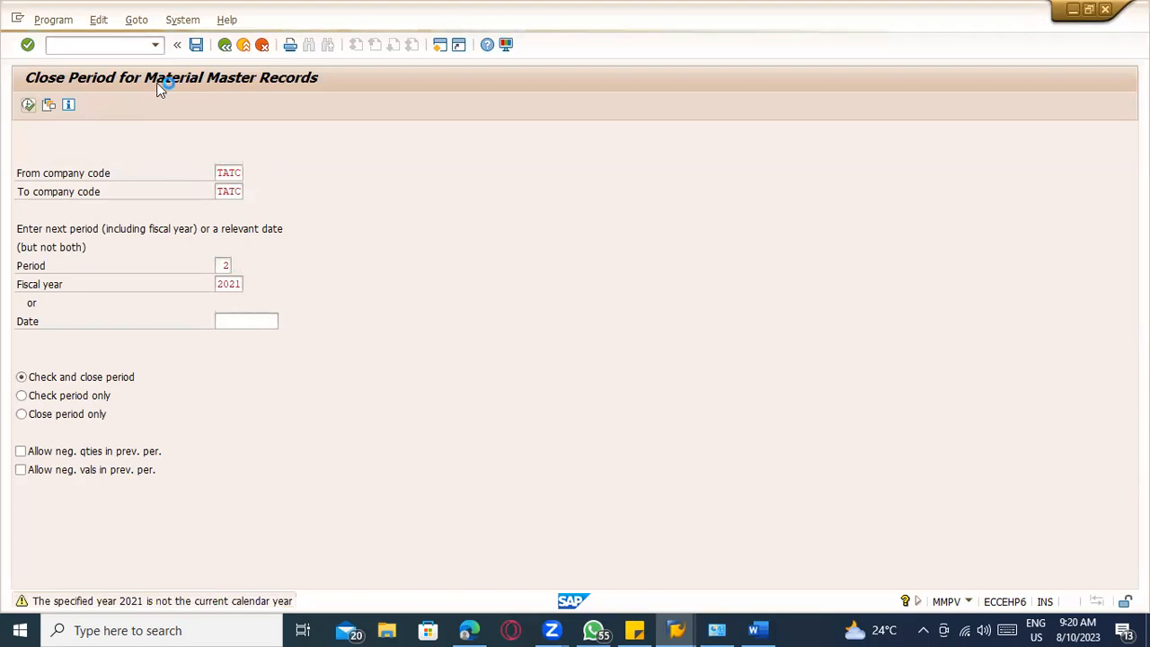
pyautogui.press('Return')
# - Set the next period to 3 of fiscal year 2021 and run the period close for company code TATC
pyautogui.click(224, 44)
pyautogui.press('Tab')
pyautogui.press('Tab')
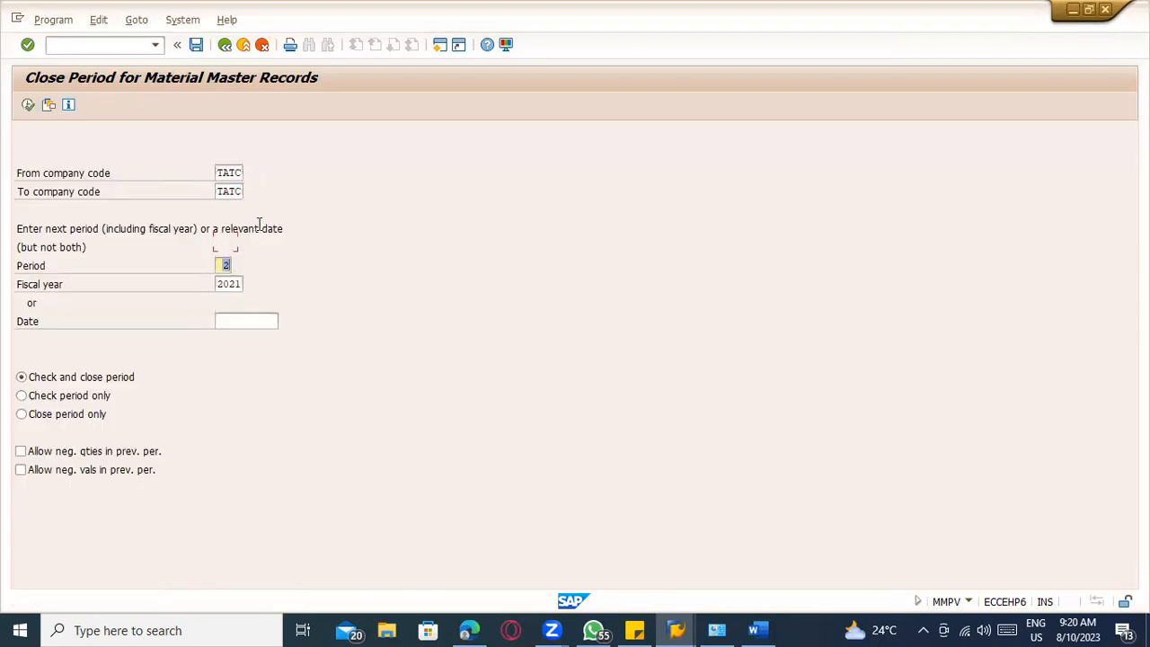
pyautogui.click(27, 106)
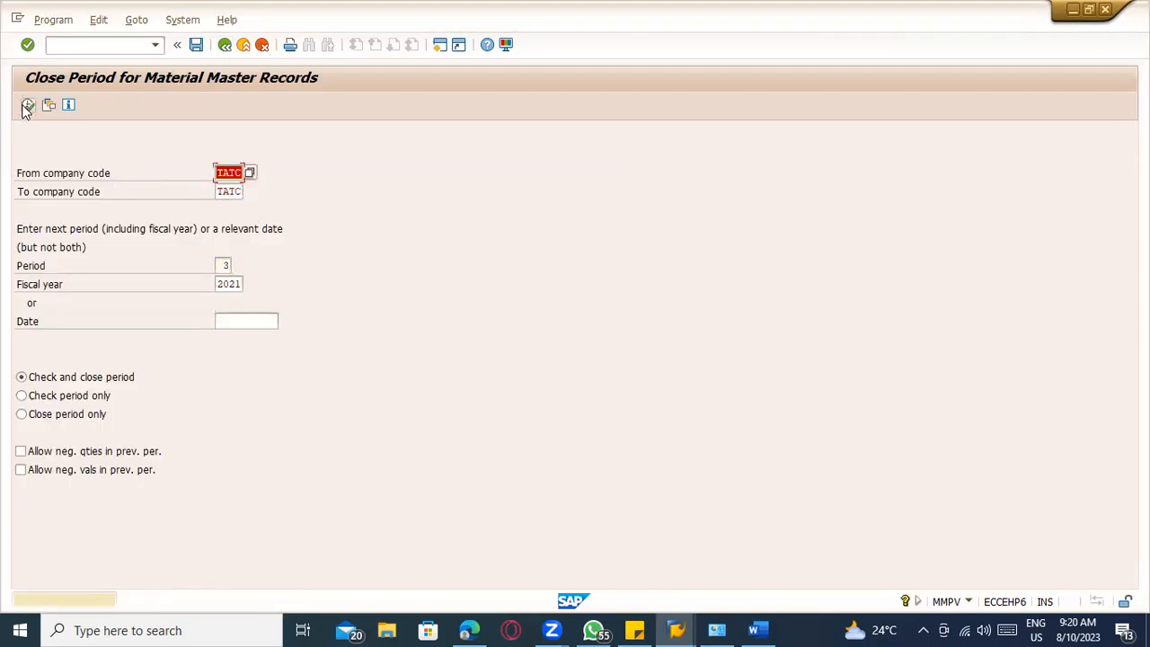
pyautogui.click(27, 106)
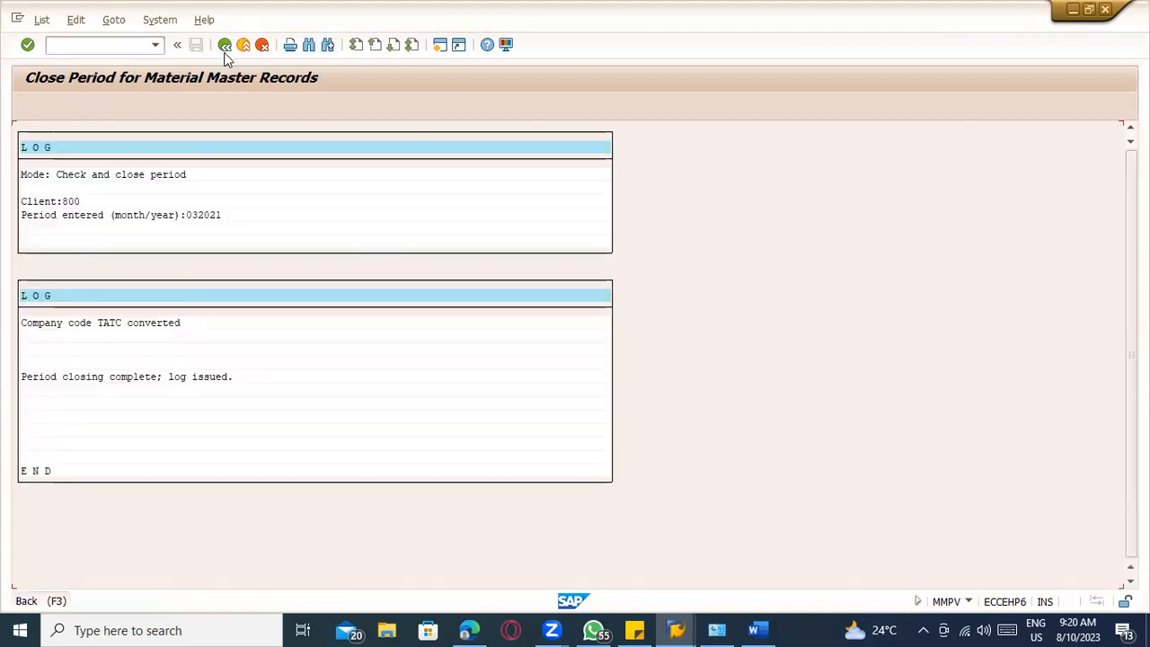
# - Set the next period to 4 of fiscal year 2021 and run the period close for company code TATC
pyautogui.click(225, 45)
pyautogui.write('4')
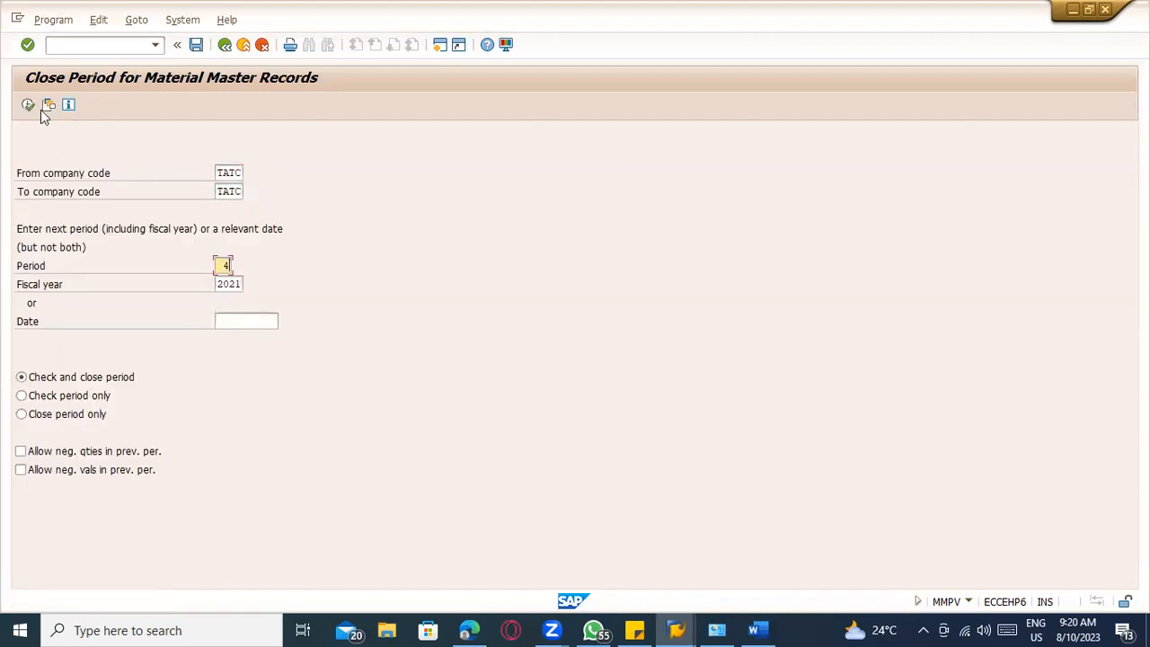
pyautogui.click(27, 106)
pyautogui.press('Return')
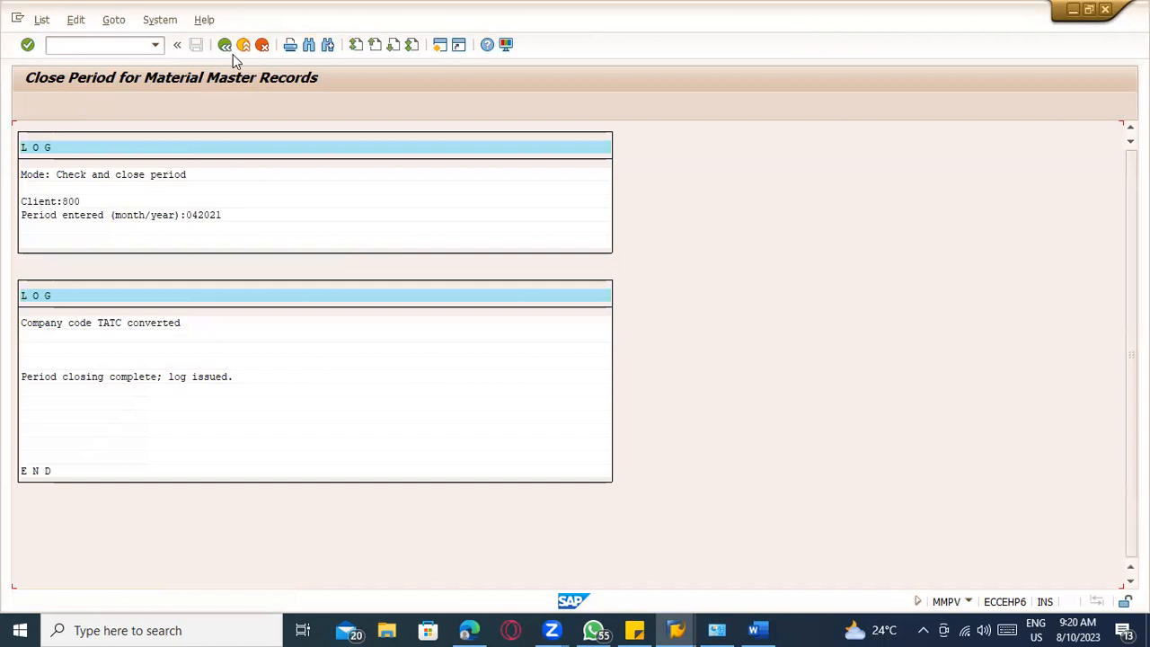
# - Run the period close for company code TATC with next period 5 and again with next period 6 of fiscal year 2021
pyautogui.click(225, 45)
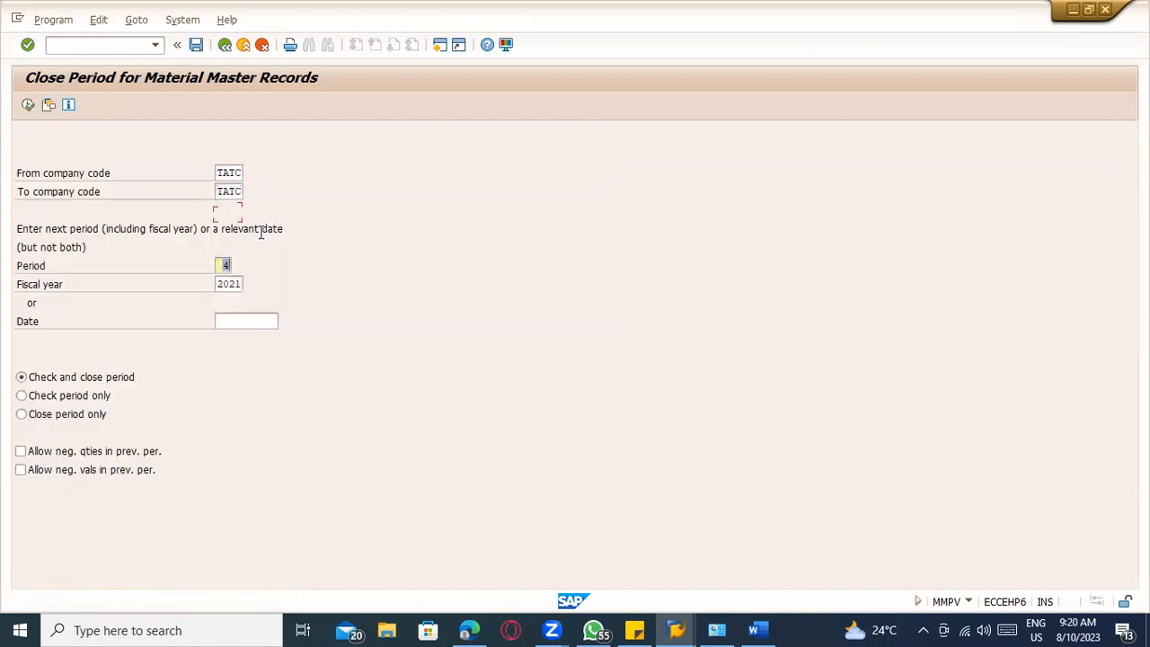
pyautogui.click(28, 106)
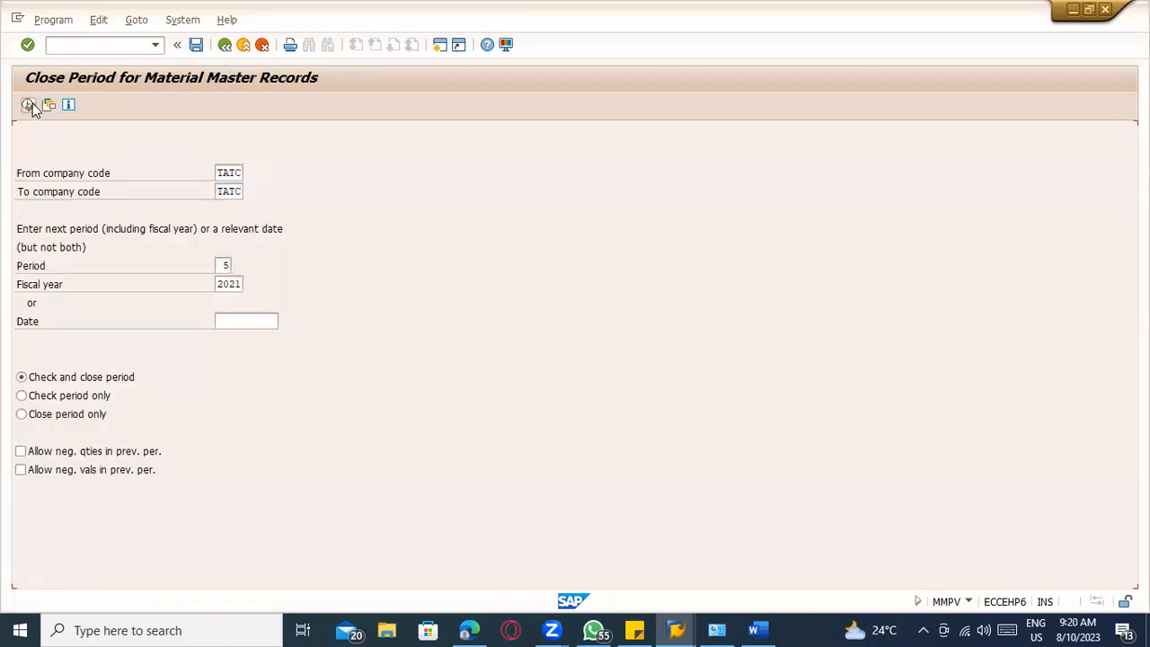
pyautogui.press('Return')
pyautogui.click(220, 45)
pyautogui.click(27, 106)
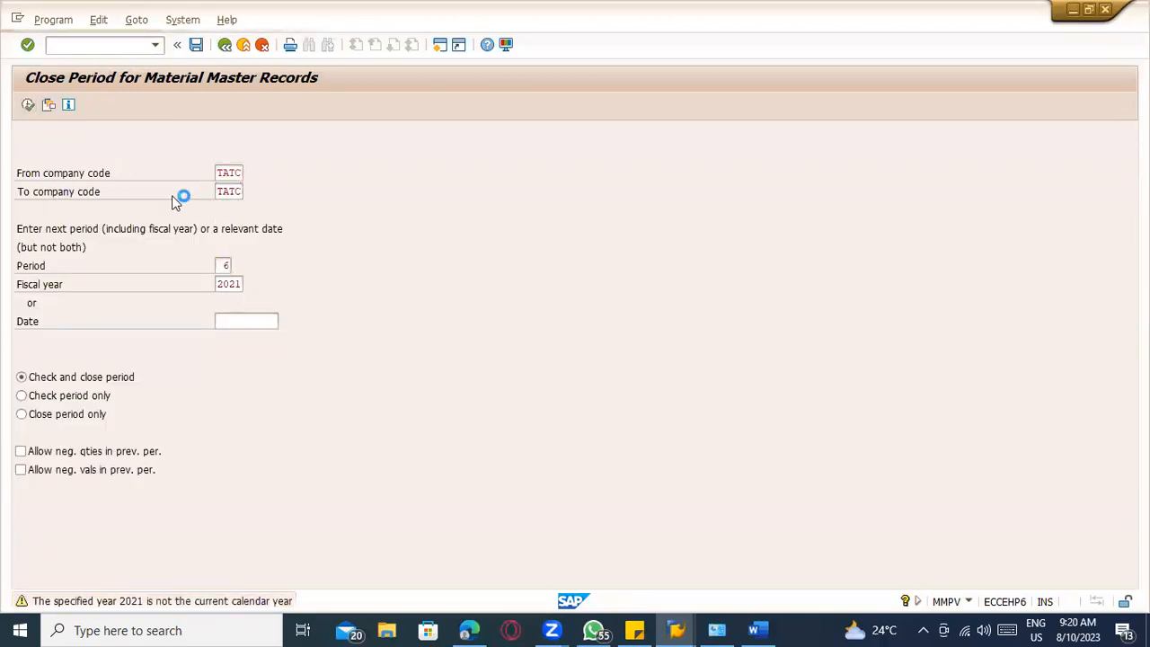
pyautogui.press('Return')
# - Run the period close for company code TATC with next period 7 and again with next period 8 of fiscal year 2021
pyautogui.press('F3')
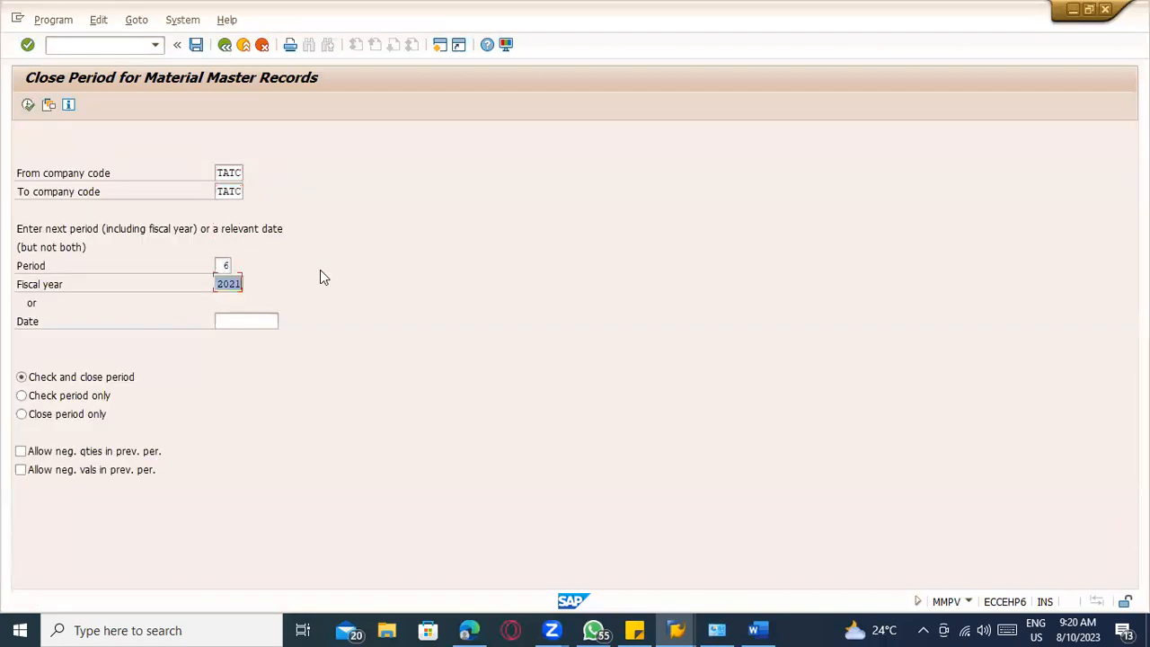
pyautogui.click(27, 106)
pyautogui.press('Return')
pyautogui.press('F3')
pyautogui.press('Tab')
pyautogui.press('Tab')
pyautogui.click(28, 106)
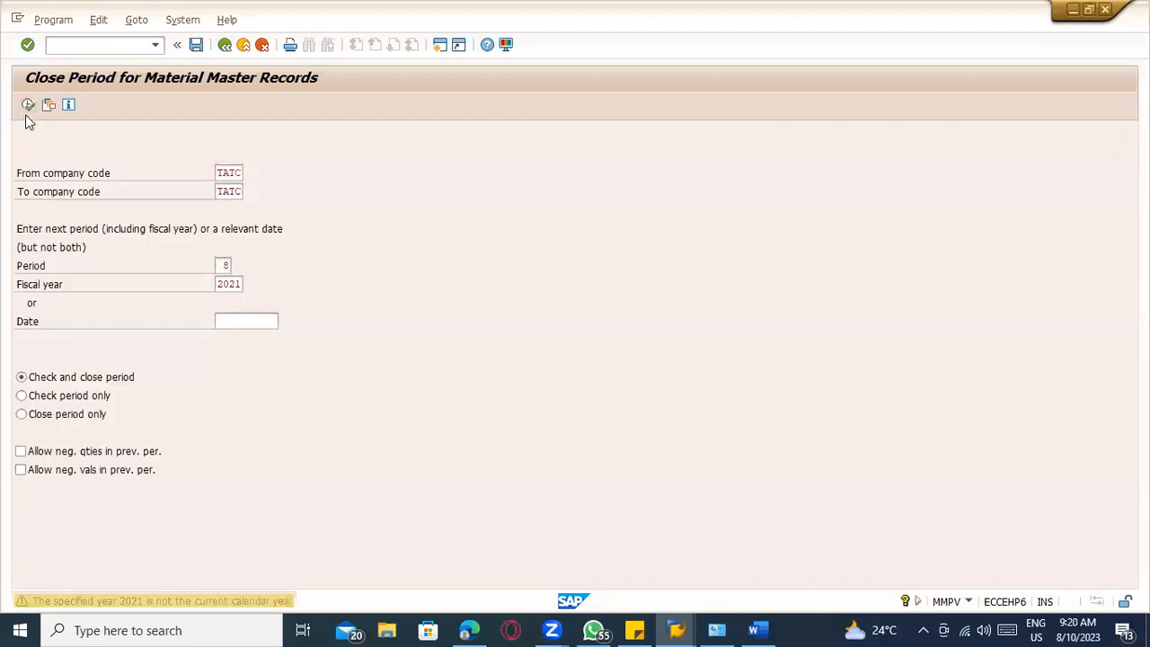
pyautogui.press('Return')
# - Run the period close for company code TATC with next period 9 and again with next period 10 of fiscal year 2021
pyautogui.click(224, 44)
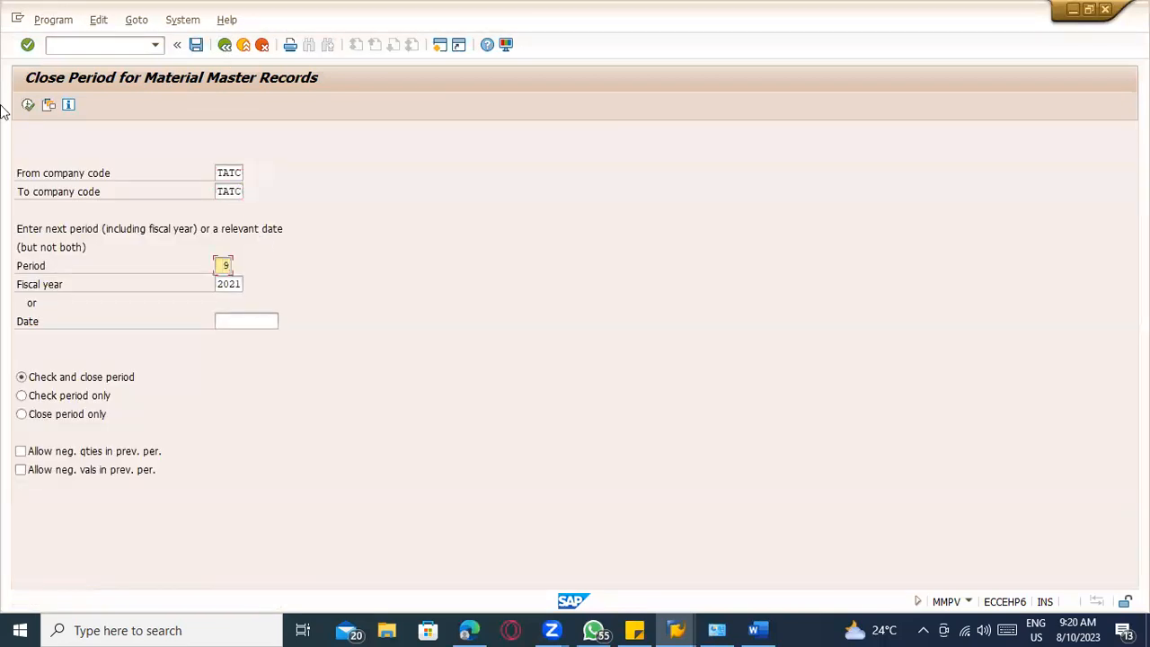
pyautogui.click(30, 110)
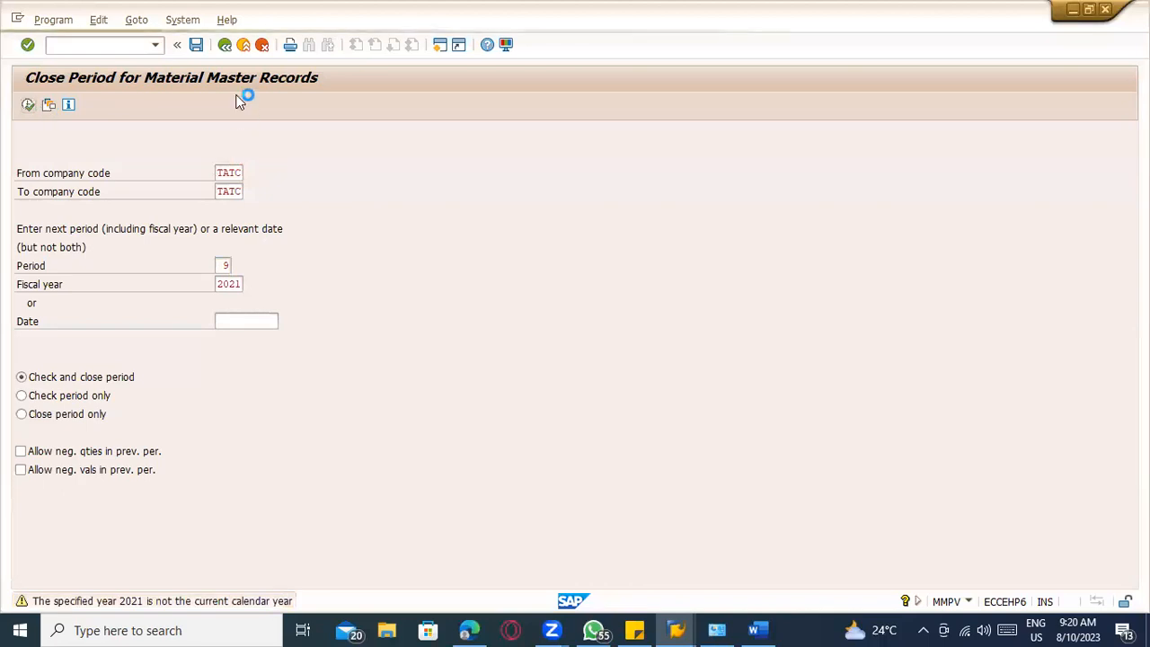
pyautogui.press('Return')
pyautogui.click(225, 44)
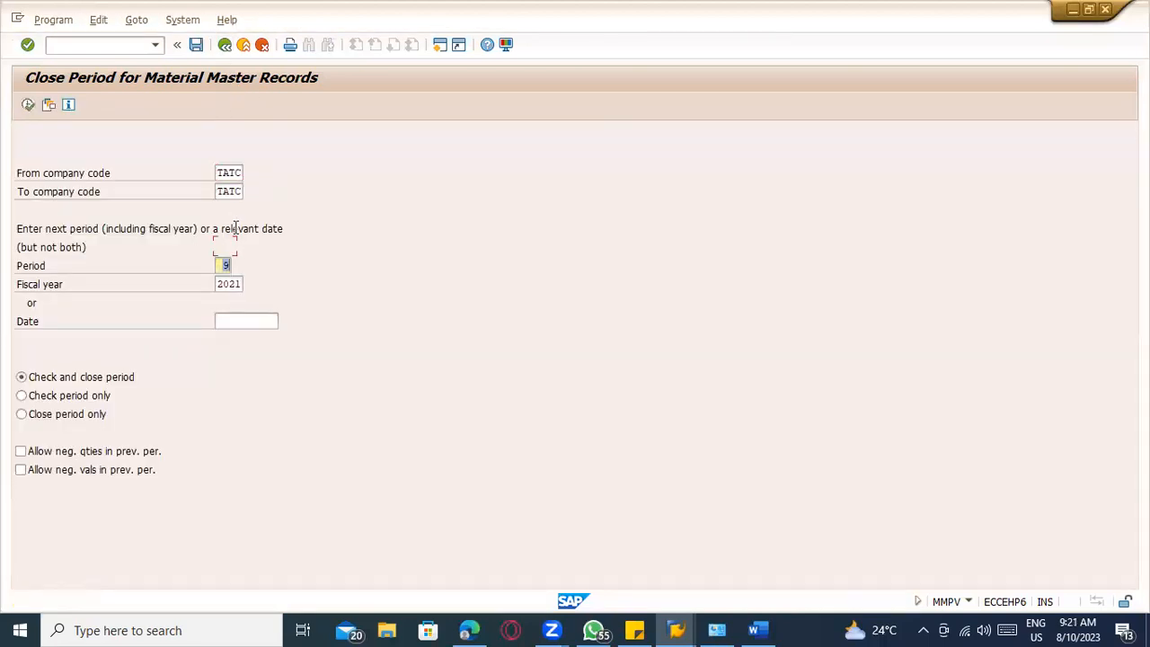
pyautogui.click(29, 107)
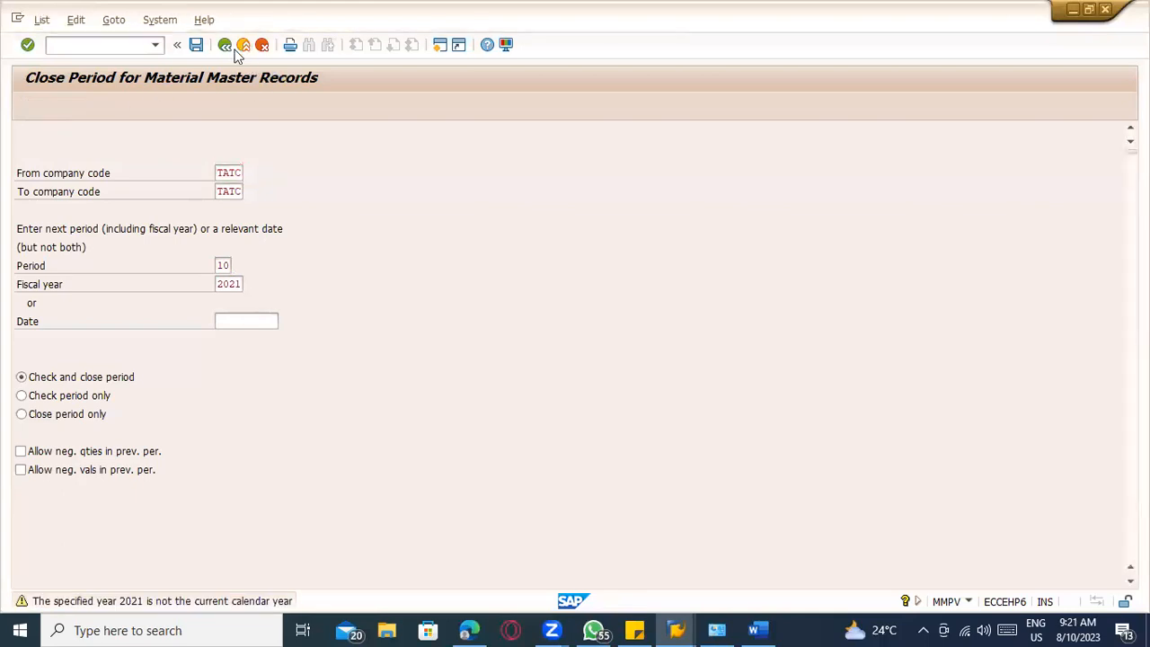
# - Set the next period to 11 of fiscal year 2021 and run the period close for company code TATC
pyautogui.click(224, 44)
pyautogui.press('Tab')
pyautogui.press('Tab')
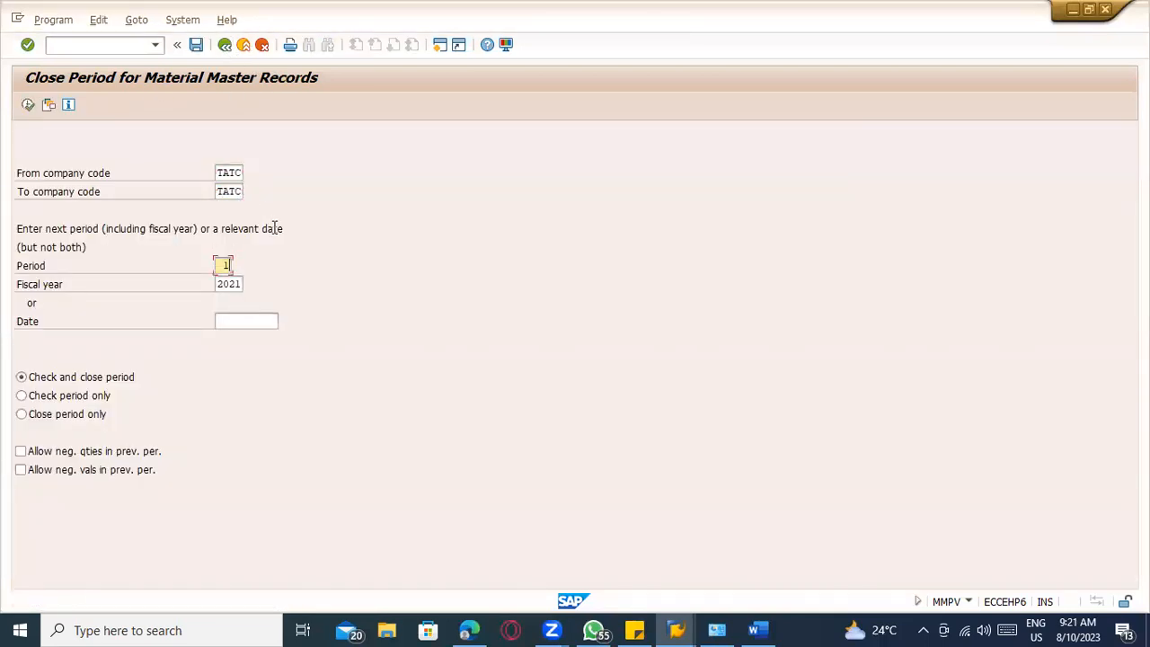
pyautogui.click(28, 105)
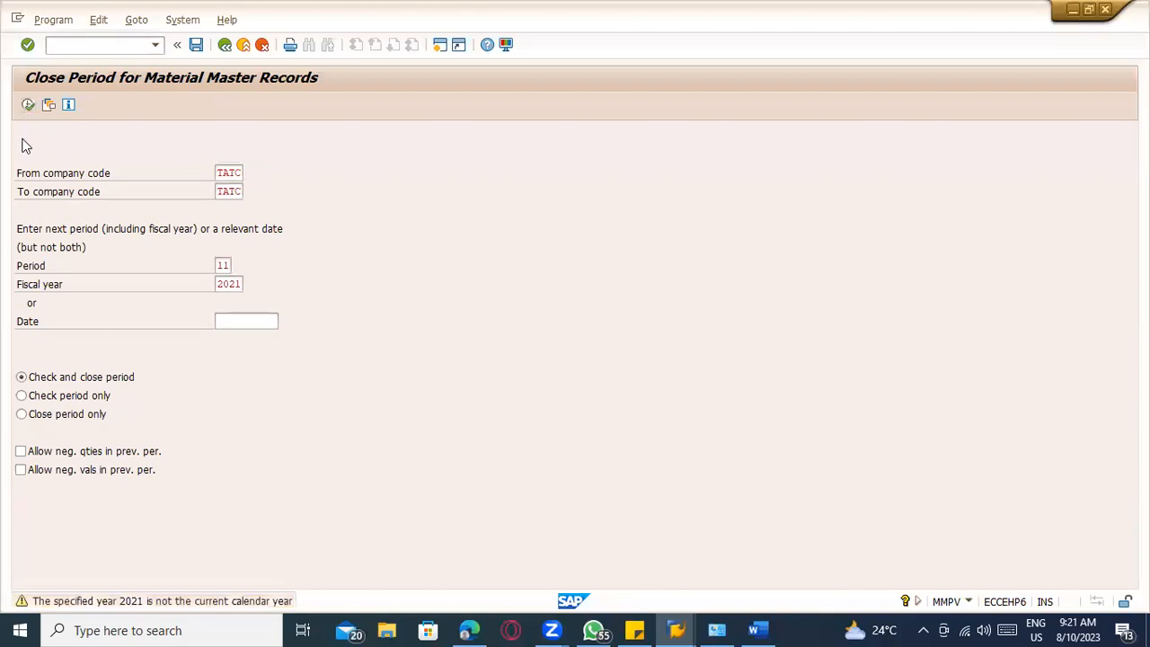
# - Run the period close for company code TATC with next period 12 of fiscal year 2021 and check table MARV
pyautogui.click(224, 45)
pyautogui.press('Tab')
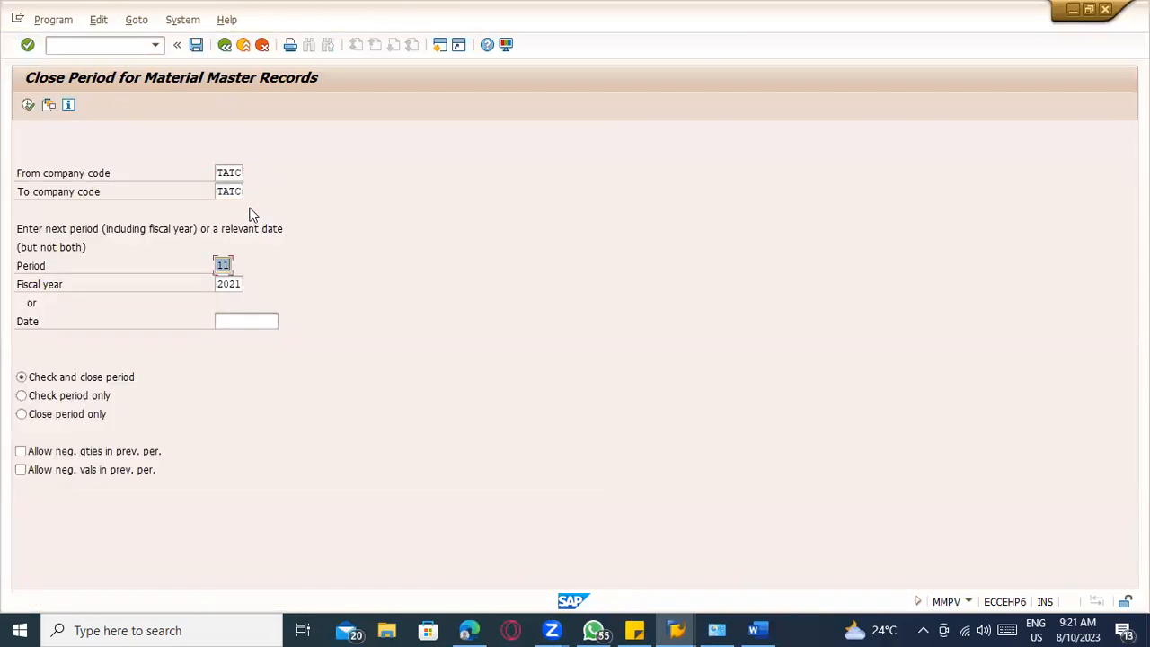
pyautogui.click(27, 105)
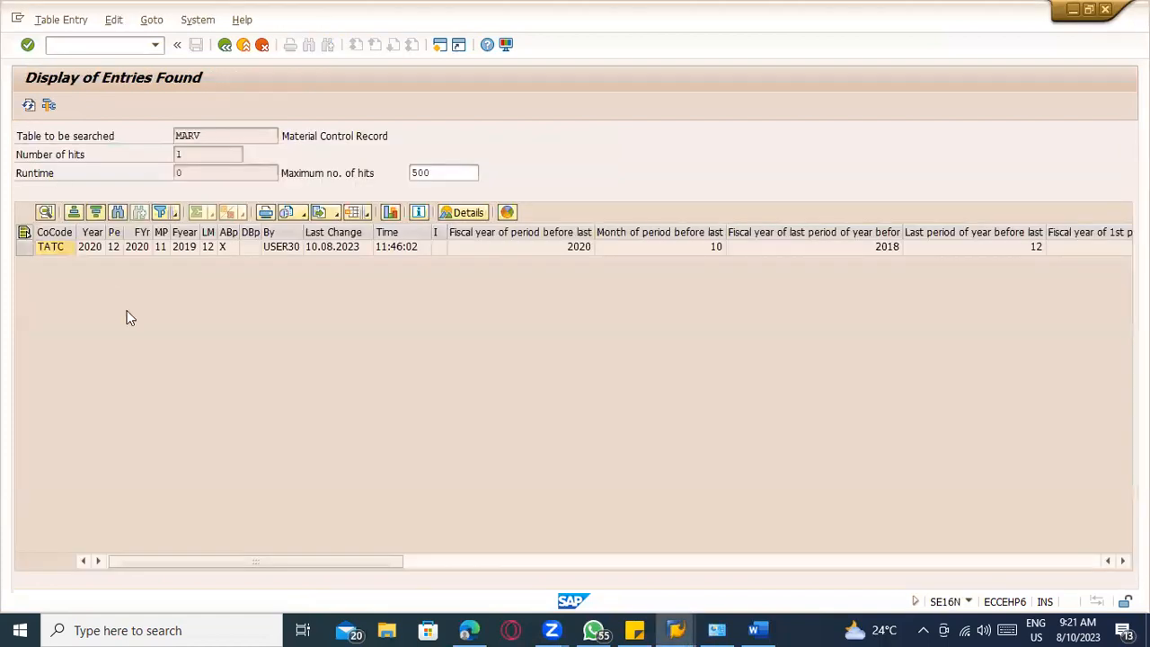
# - Set the next period to 1 of fiscal year 2022 and run the period close for company code TATC
pyautogui.click(224, 45)
pyautogui.press('Tab')
pyautogui.press('Tab')
pyautogui.write('2022')
pyautogui.hotkey('shift', 'Tab')
pyautogui.write('1')
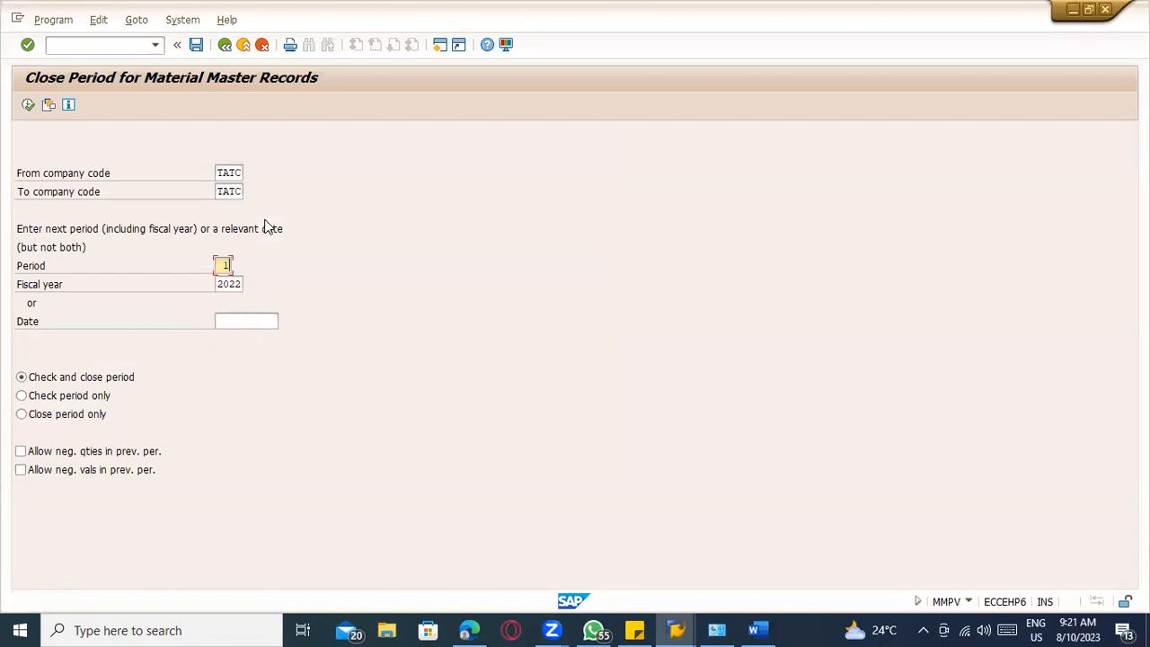
pyautogui.click(28, 105)
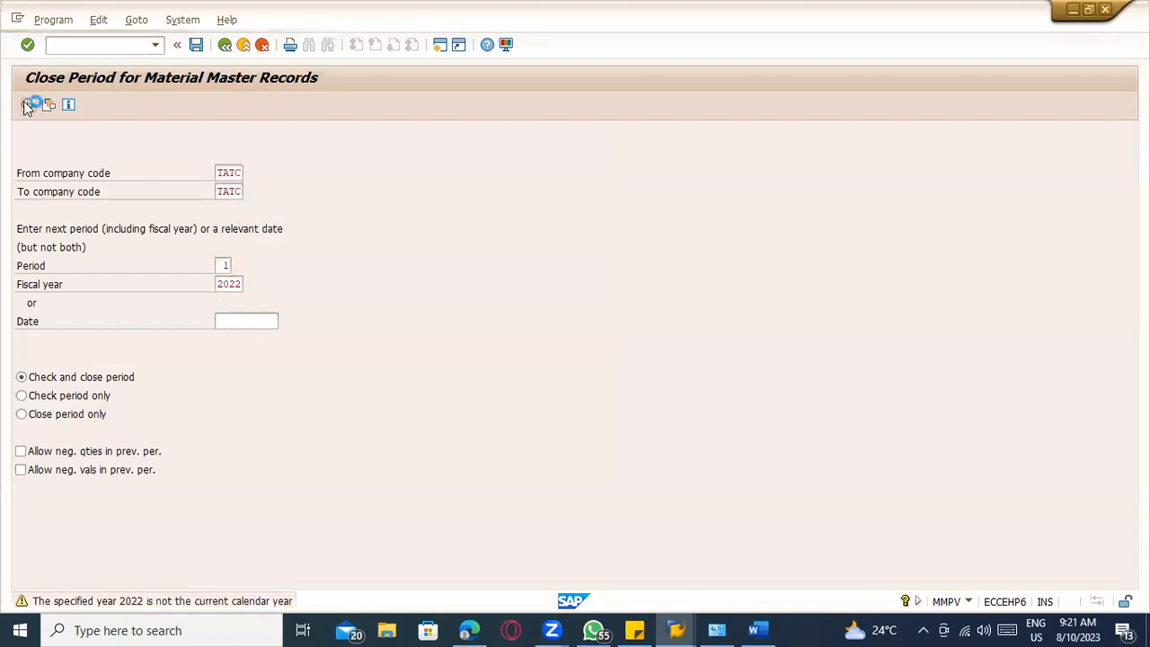
pyautogui.press('Return')
# - Set the next period to 2 of fiscal year 2022 and run the period close for company code TATC
pyautogui.click(225, 45)
pyautogui.press('Tab')
pyautogui.press('Tab')
pyautogui.write('2')
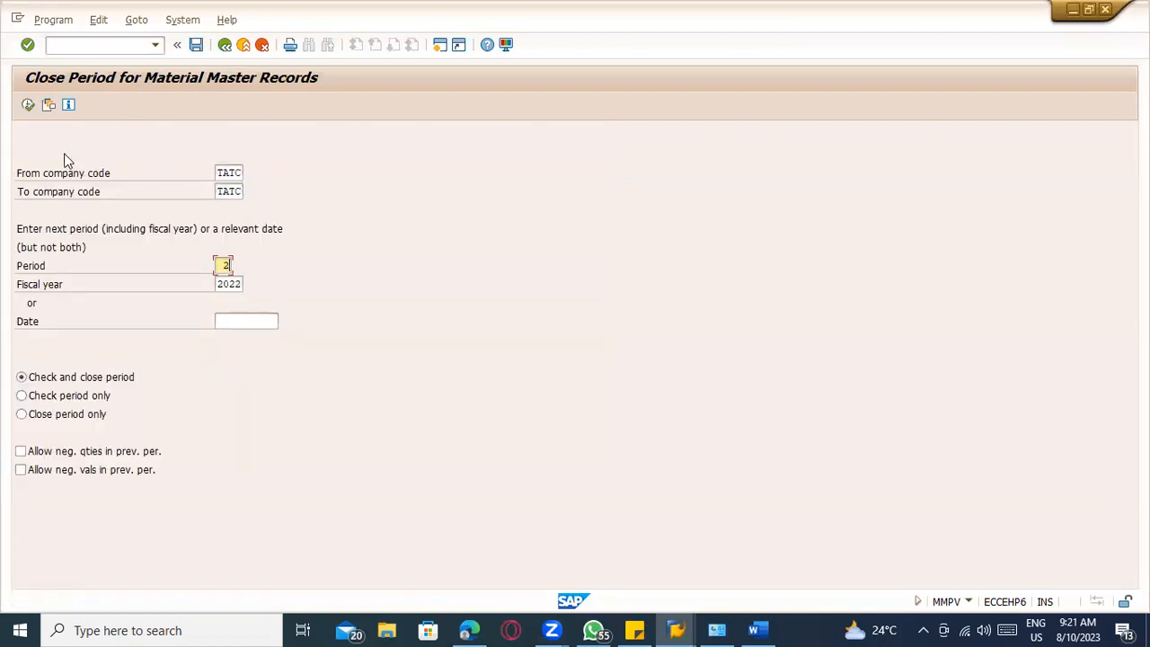
pyautogui.click(28, 106)
pyautogui.press('Return')
# - Set the next period to 3 of fiscal year 2022 and run the period close for company code TATC
pyautogui.press('F3')
pyautogui.press('Tab')
pyautogui.press('Tab')
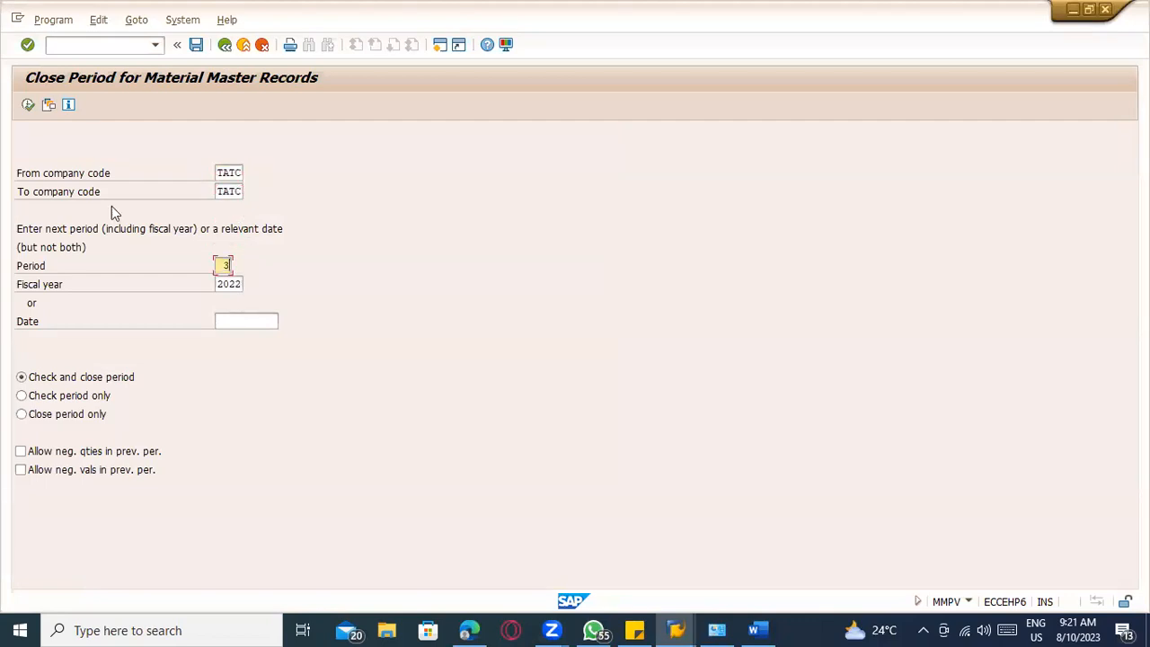
pyautogui.click(28, 105)
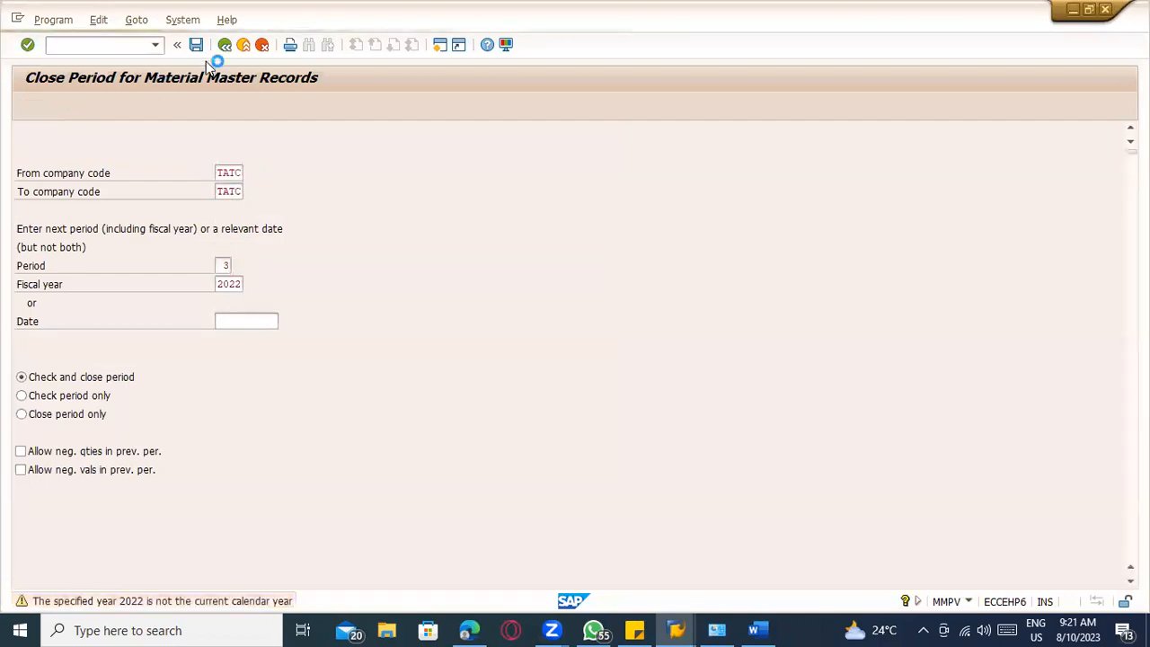
pyautogui.press('Return')
# - Set the next period to 4 of fiscal year 2022 and run the period close for company code TATC
pyautogui.click(223, 45)
pyautogui.press('Tab')
pyautogui.press('Tab')
pyautogui.write('4')
pyautogui.click(27, 105)
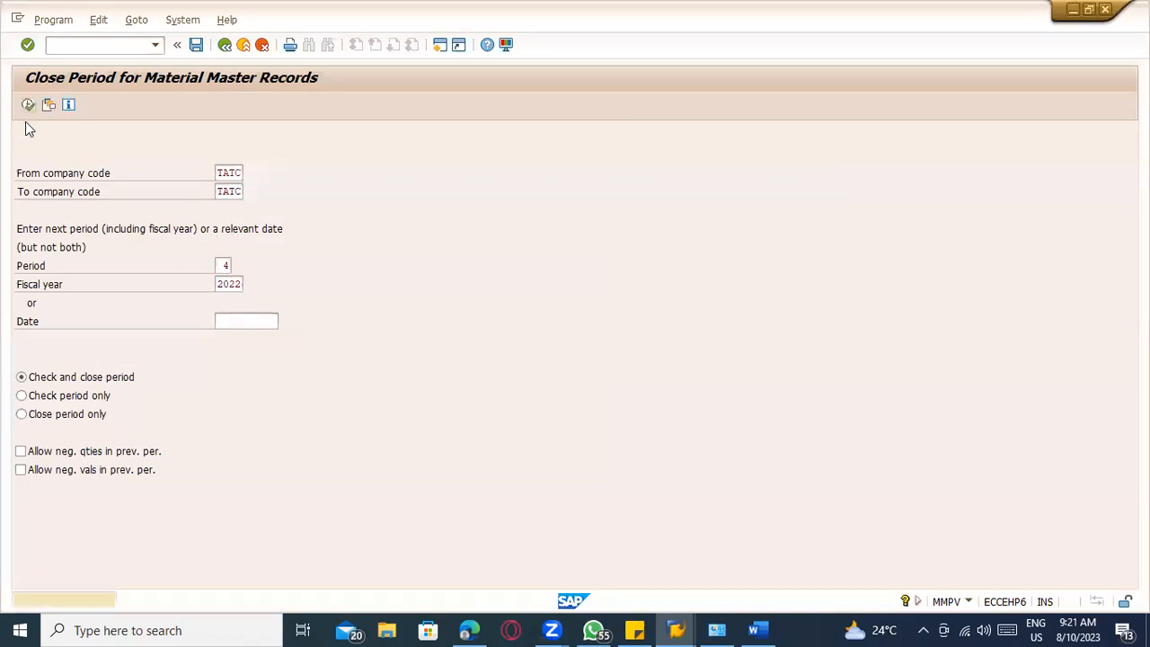
pyautogui.press('Return')
# - Set the next period to 5 of fiscal year 2022 and run the period close for company code TATC
pyautogui.click(221, 49)
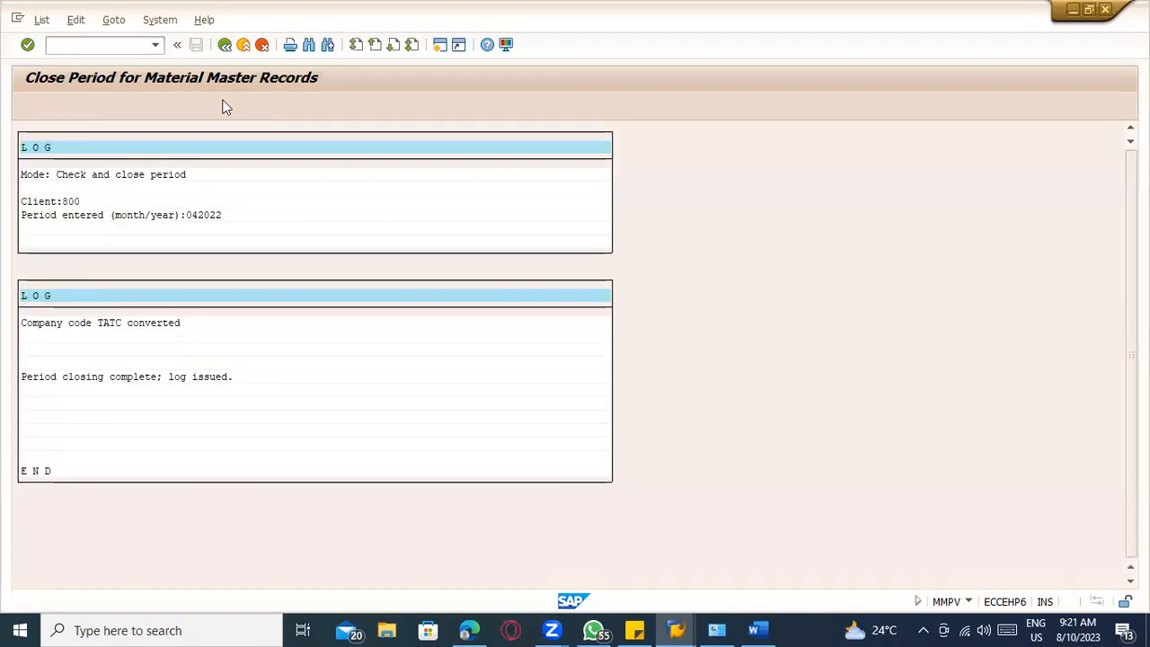
pyautogui.write('5')
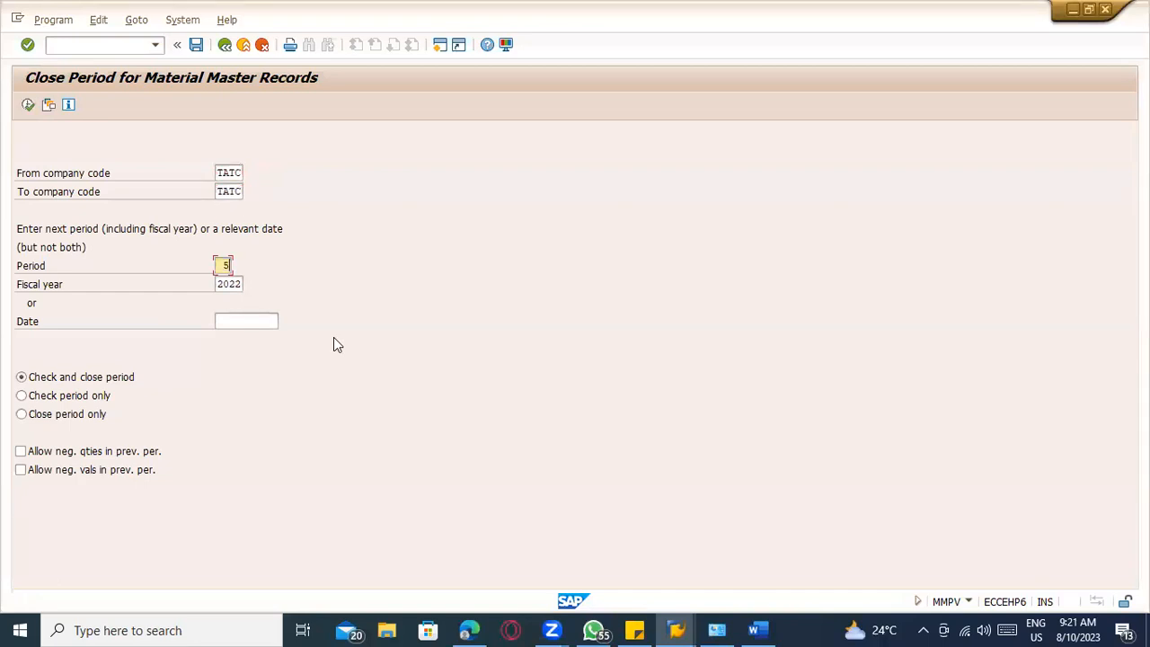
pyautogui.press('Return')
pyautogui.click(28, 106)
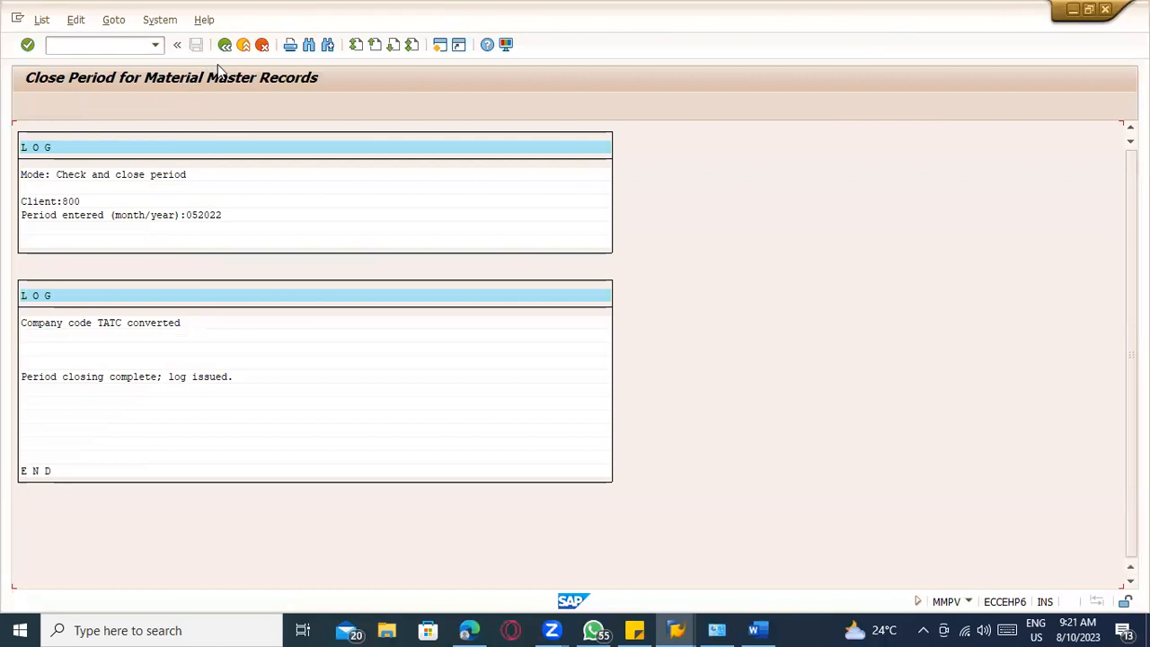
# - Set the next period to 6 of fiscal year 2022 and run the period close for company code TATC
pyautogui.click(242, 48)
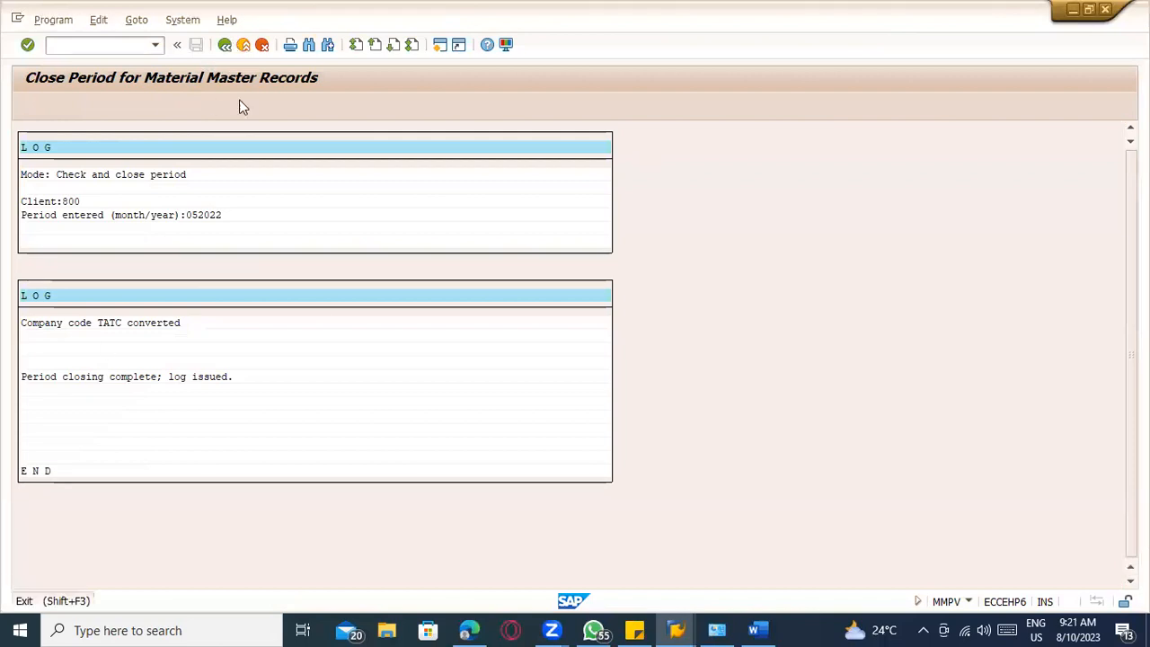
pyautogui.press('Tab')
pyautogui.press('Tab')
pyautogui.write('6')
pyautogui.click(28, 105)
pyautogui.press('Return')
# - Set the next period to 7 of fiscal year 2022 and run the period close for company code TATC
pyautogui.click(224, 45)
pyautogui.press('Tab')
pyautogui.press('Tab')
pyautogui.write('7')
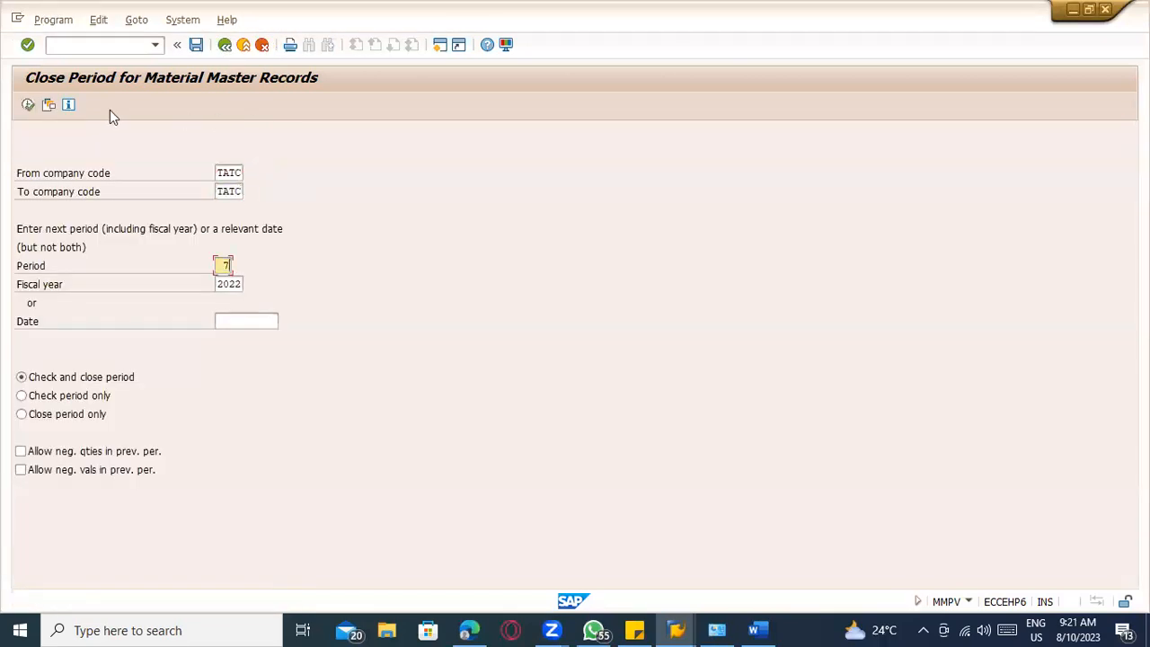
pyautogui.click(30, 105)
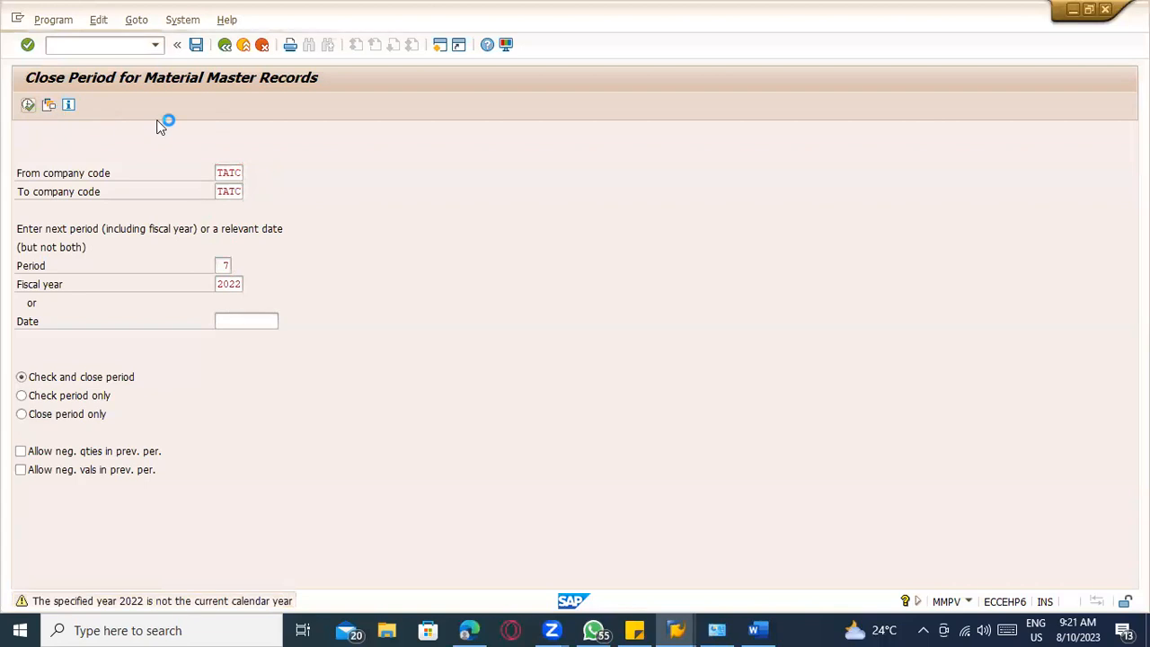
pyautogui.press('Return')
# - Set the next period to 8 of fiscal year 2022 and run the period close for company code TATC
pyautogui.click(224, 45)
pyautogui.press('Tab')
pyautogui.press('Tab')
pyautogui.write('8')
pyautogui.click(28, 106)
pyautogui.press('Return')
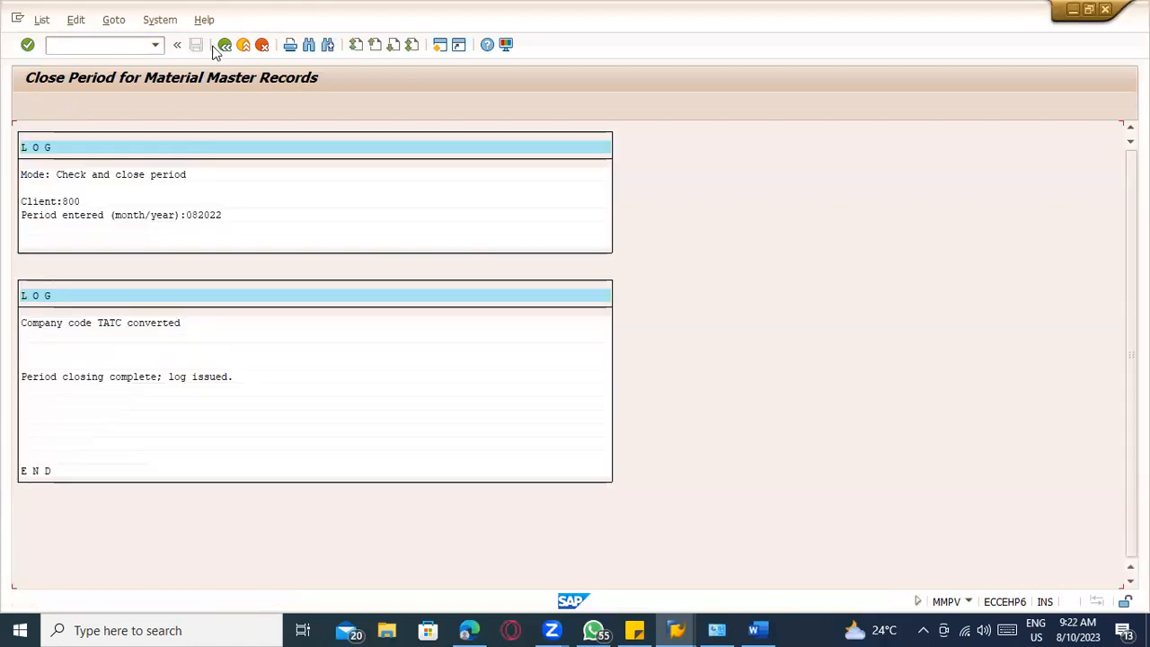
# - Set the next period to 9 of fiscal year 2022 and run the period close for company code TATC
pyautogui.click(223, 45)
pyautogui.press('Tab')
pyautogui.write('9')
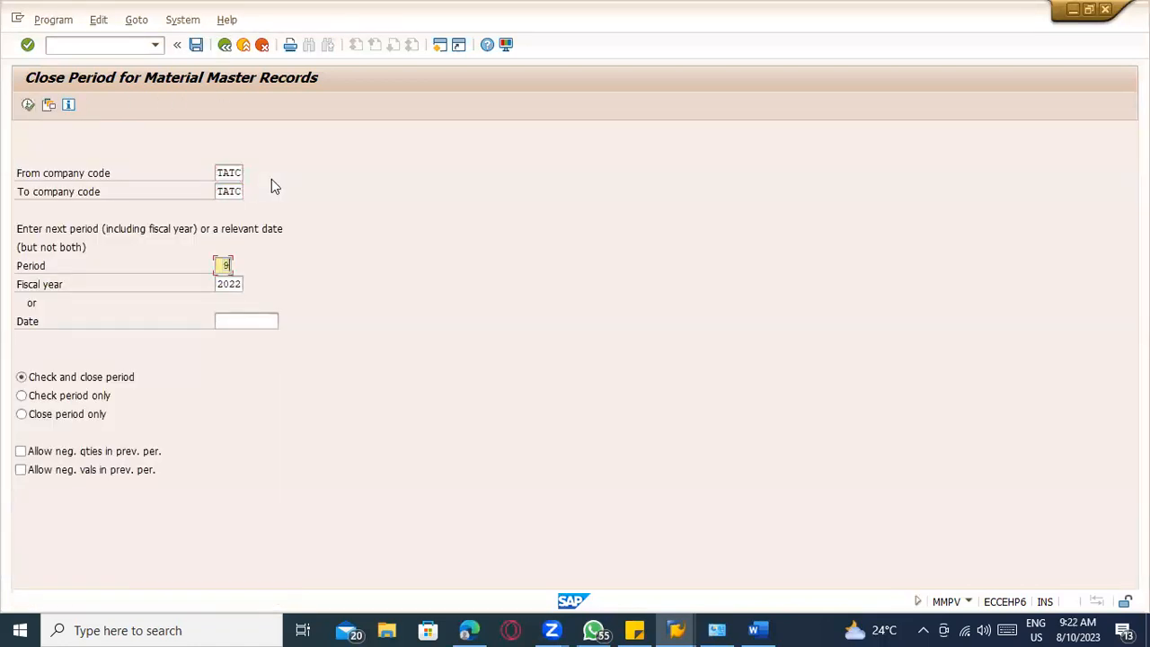
pyautogui.click(28, 105)
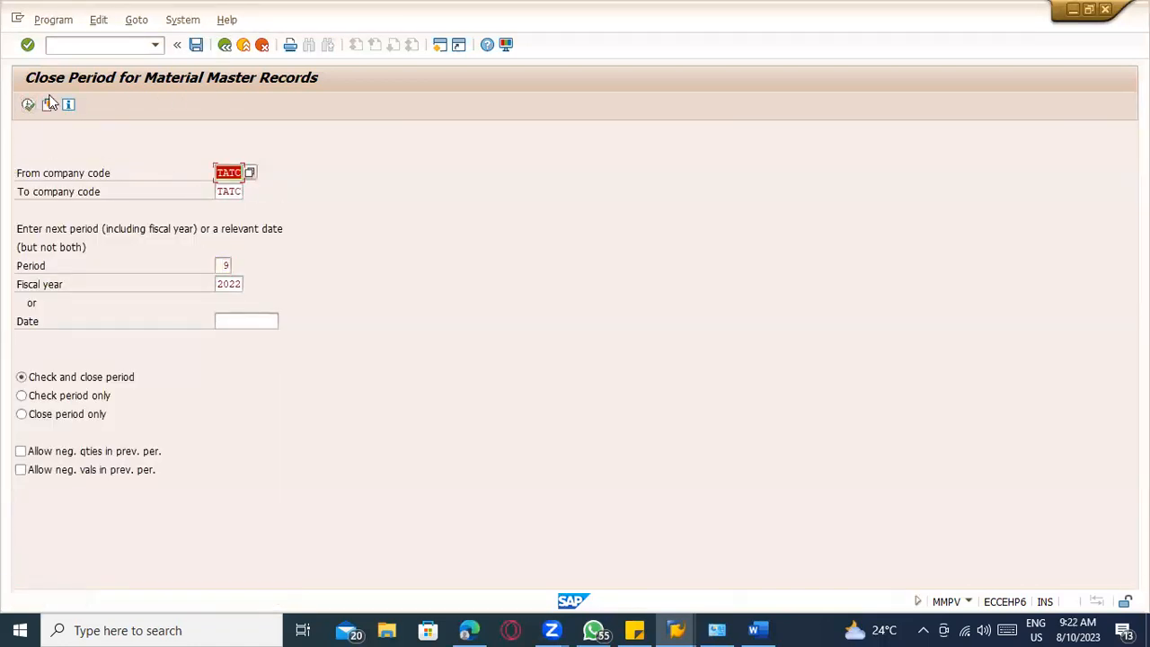
pyautogui.click(27, 105)
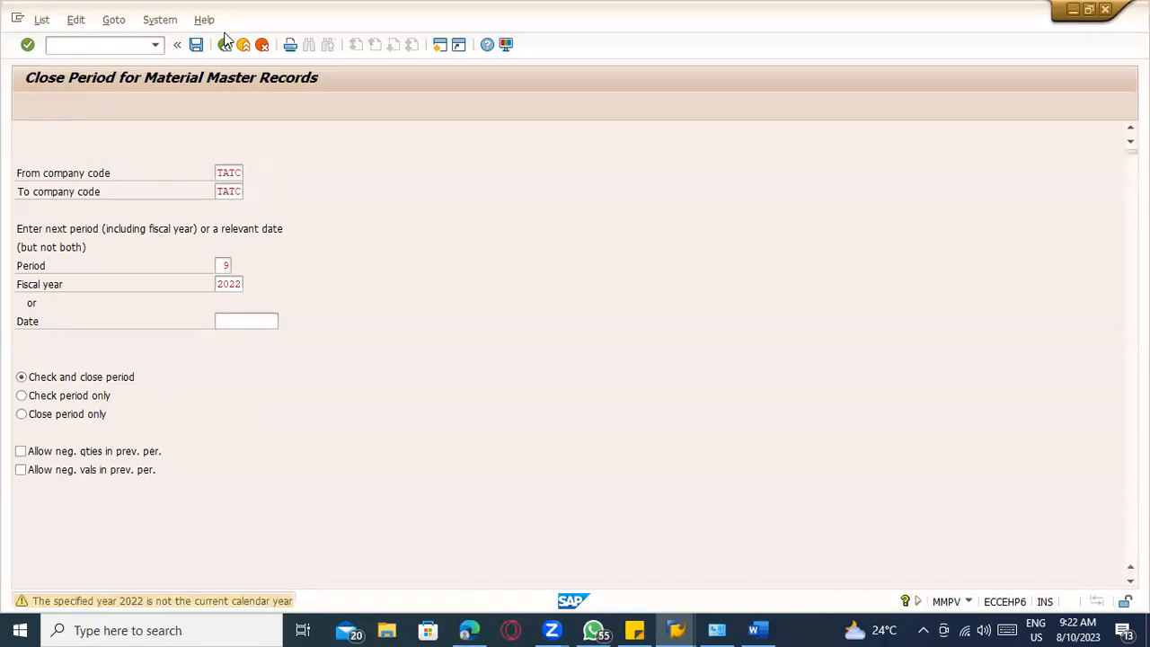
# - Run the period close for company code TATC with next period 10 and again with next period 11 of fiscal year 2022
pyautogui.click(224, 44)
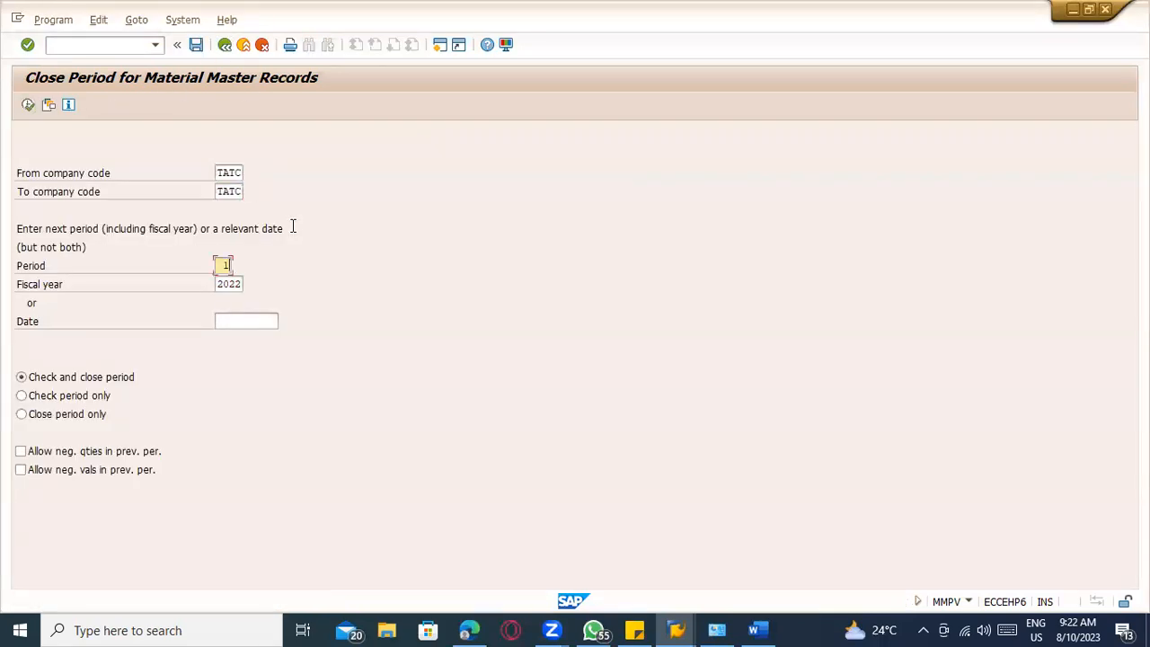
pyautogui.click(28, 105)
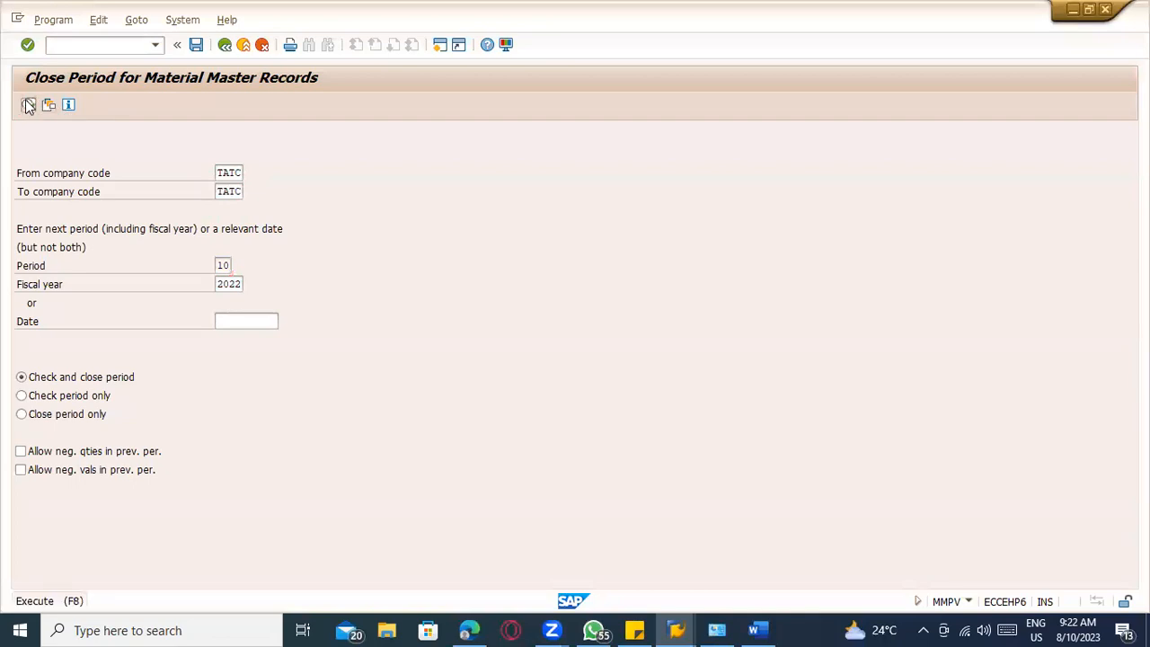
pyautogui.click(225, 45)
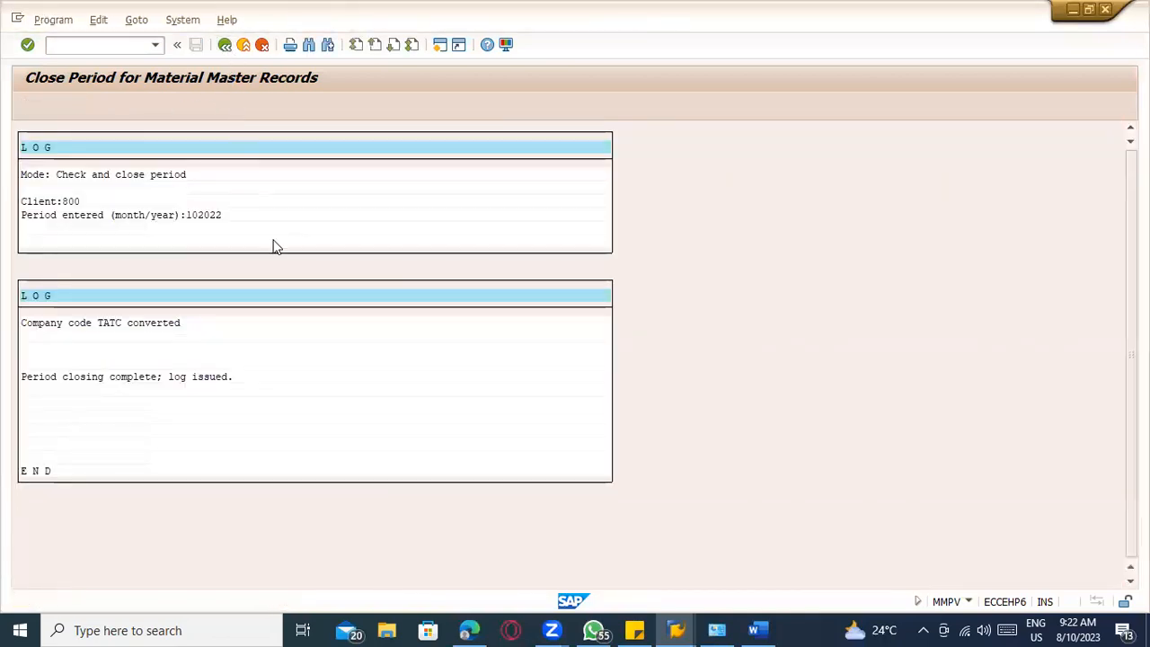
pyautogui.write('11')
pyautogui.click(28, 105)
# - Run the period close for company code TATC with next period 12 of fiscal year 2022 and bring up the MARV table entries
pyautogui.click(224, 45)
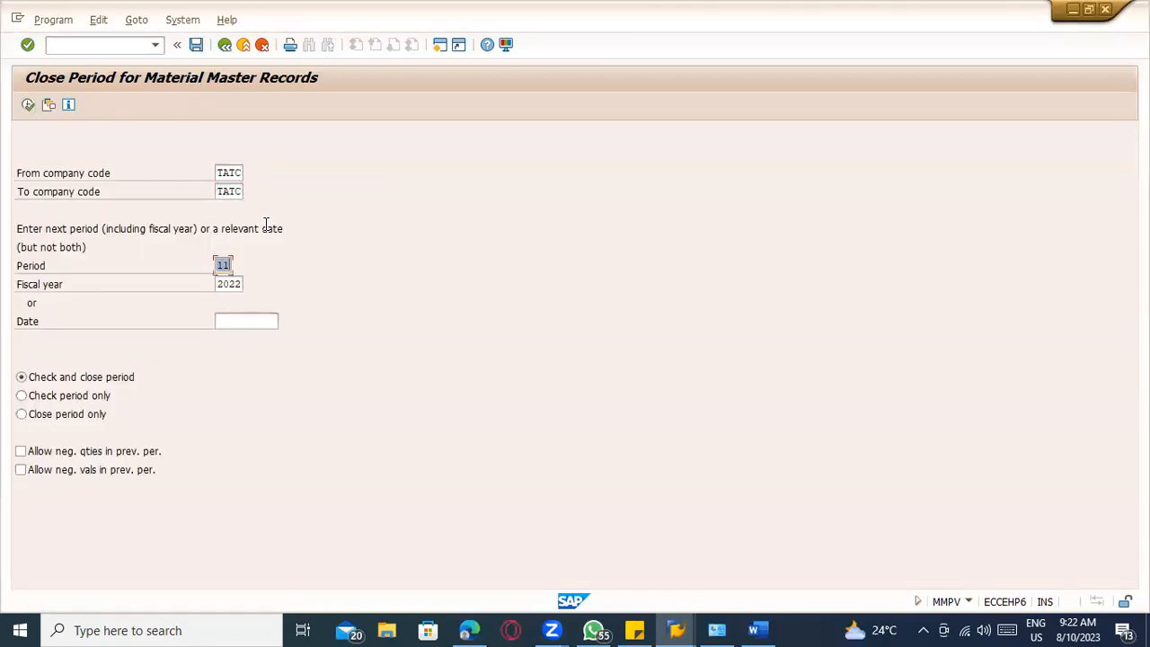
pyautogui.click(27, 105)
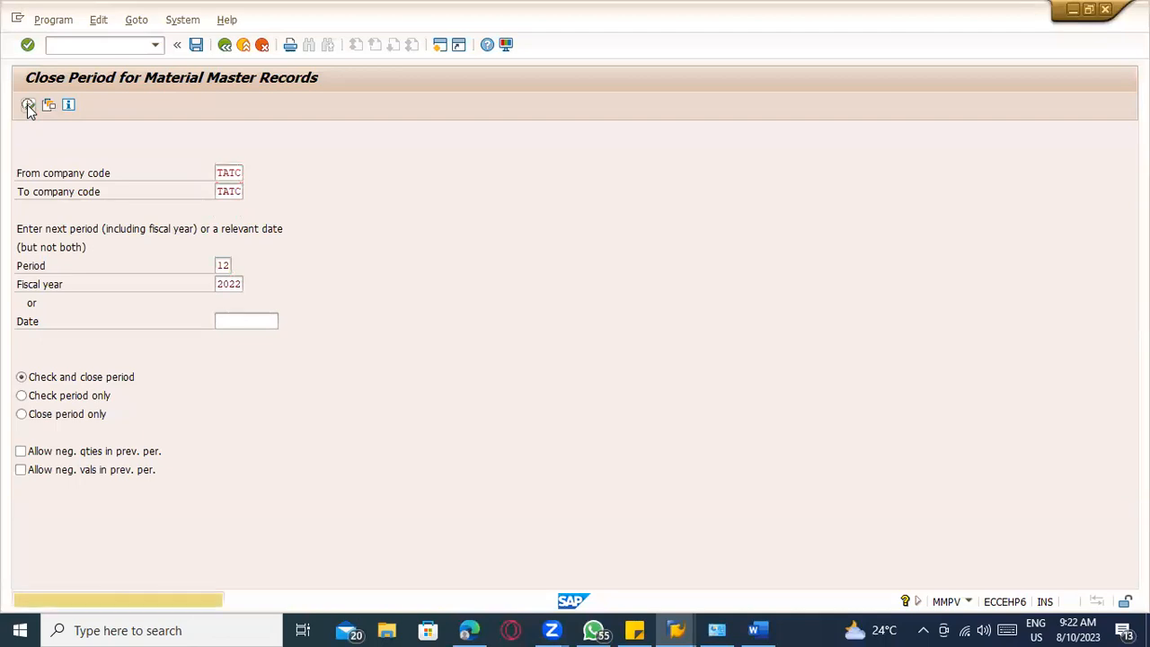
pyautogui.hotkey('alt', 'Tab')
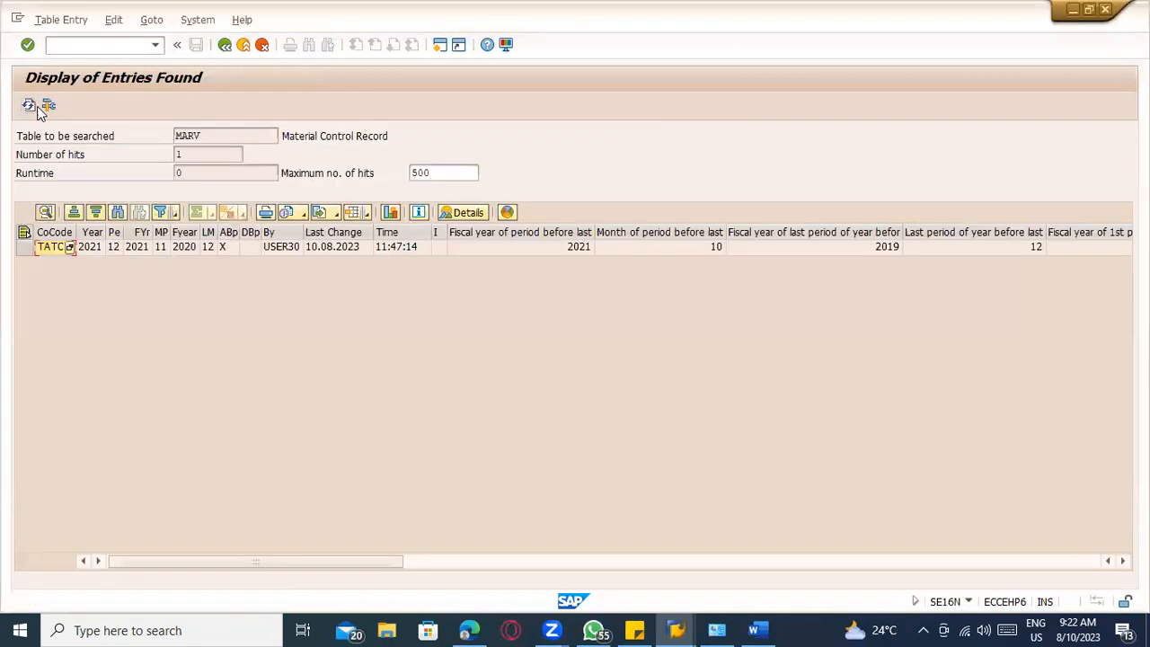
# - Refresh the MARV entries and run the period close for company code TATC with next period 1 of fiscal year 2023
pyautogui.click(30, 106)
pyautogui.hotkey('alt', 'Tab')
pyautogui.click(225, 44)
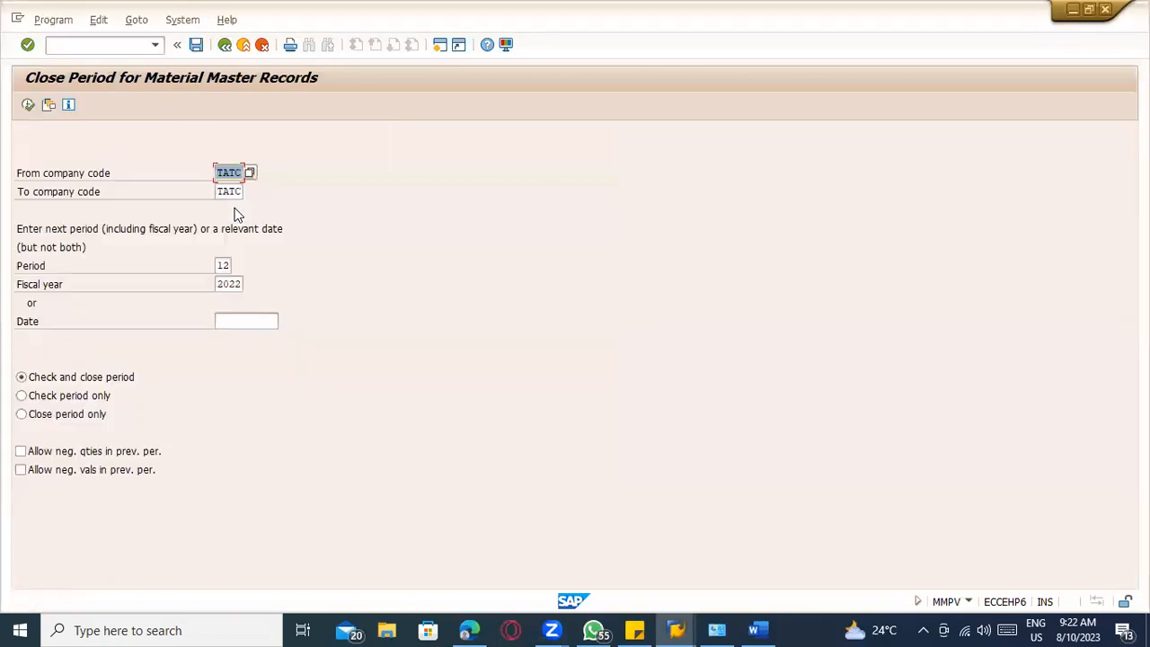
pyautogui.press('Tab')
pyautogui.press('Tab')
pyautogui.write('1')
pyautogui.press('Tab')
pyautogui.write('20')
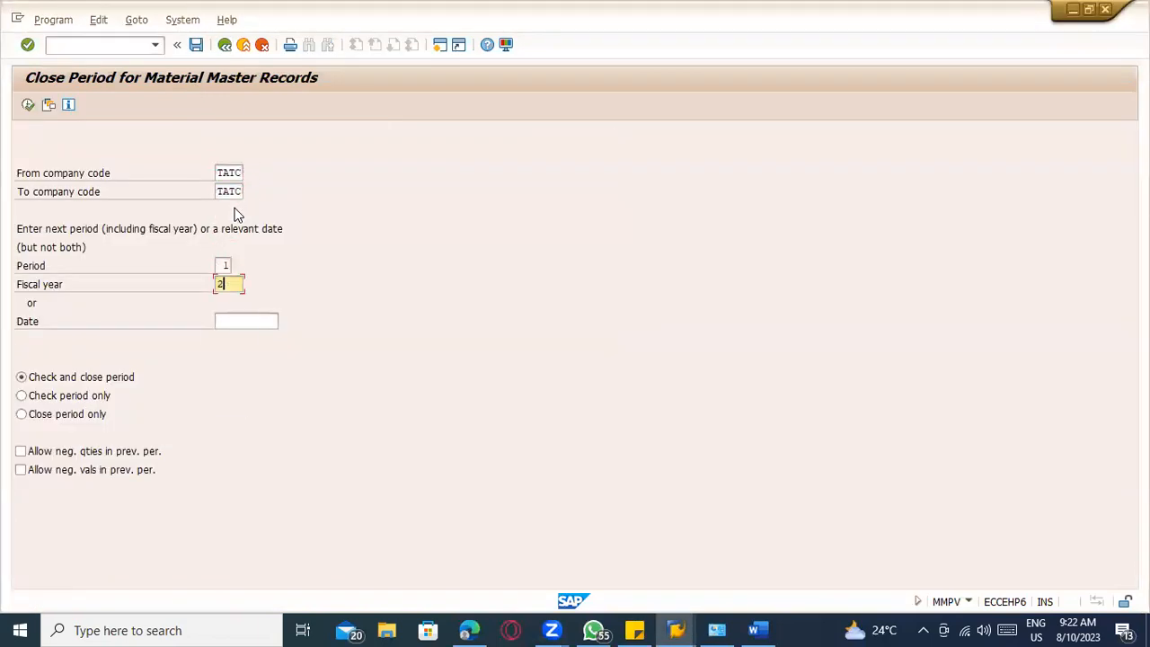
pyautogui.write('23')
pyautogui.click(27, 104)
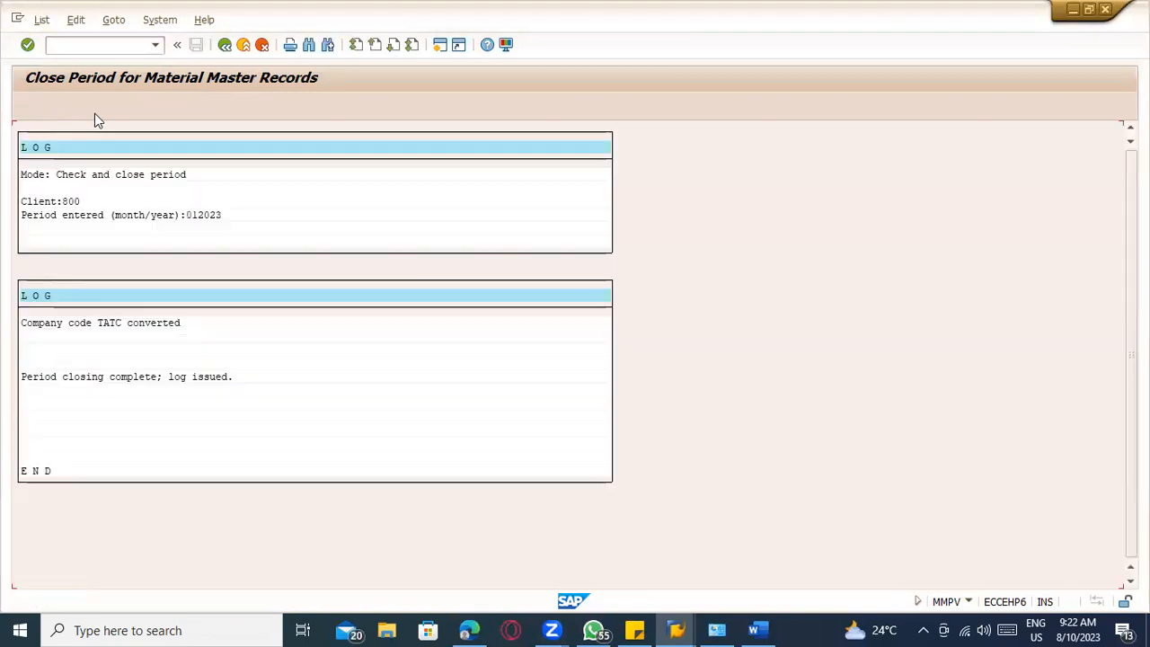
# - Run the period close for company code TATC with next period 2 and again with next period 3 of fiscal year 2023
pyautogui.click(225, 44)
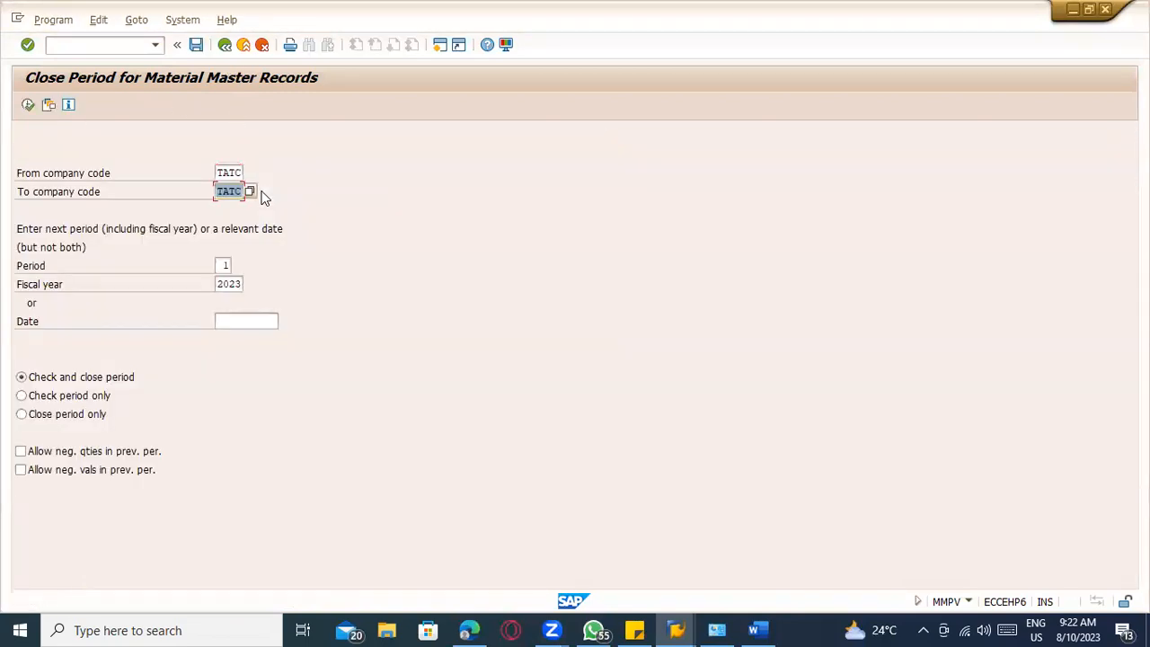
pyautogui.write('2')
pyautogui.click(27, 105)
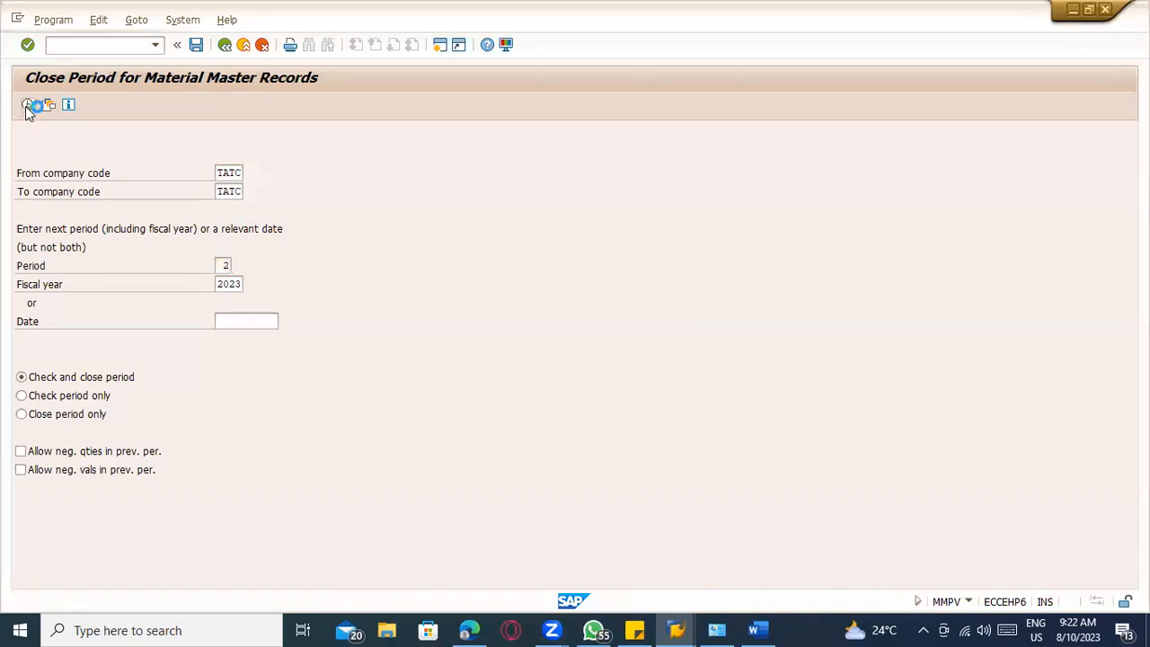
pyautogui.click(225, 44)
pyautogui.write('3')
pyautogui.click(28, 105)
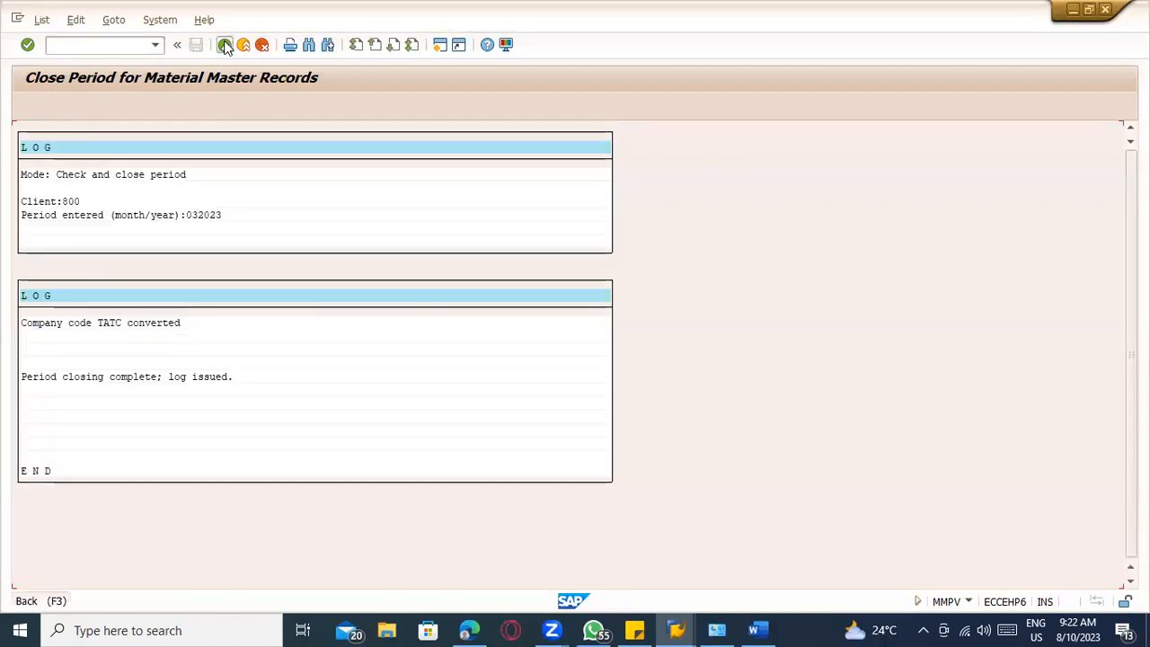
# - Set the next period to 4 of fiscal year 2023 and run the period close for company code TATC
pyautogui.click(225, 44)
pyautogui.press('Tab')
pyautogui.press('Tab')
pyautogui.write('4')
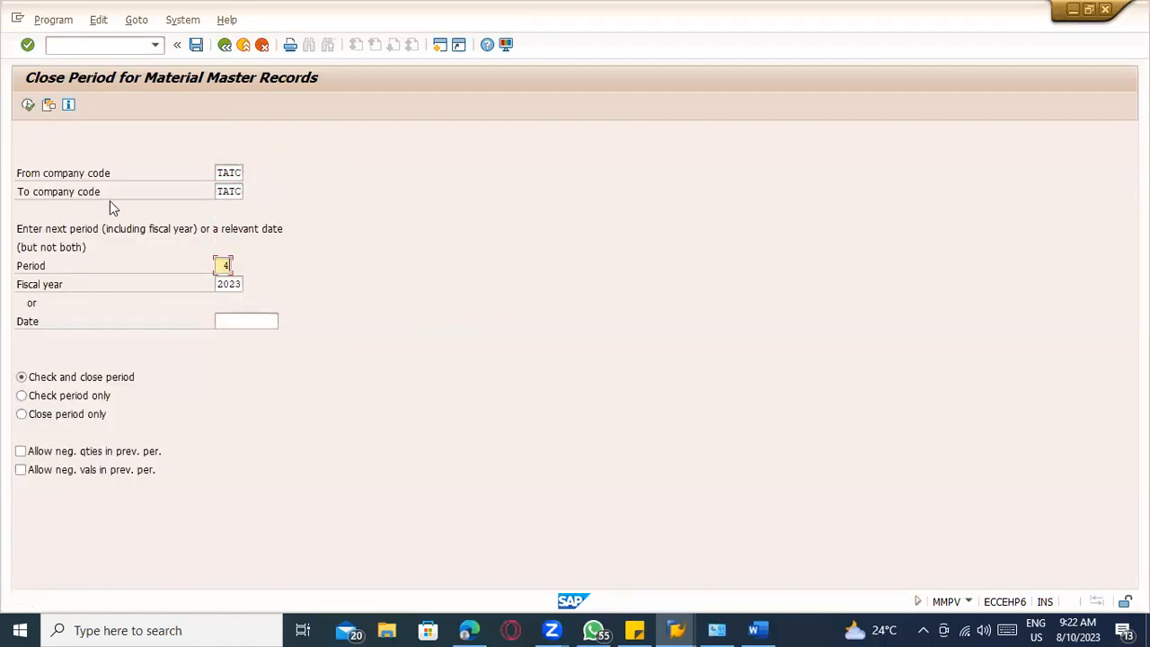
pyautogui.click(28, 105)
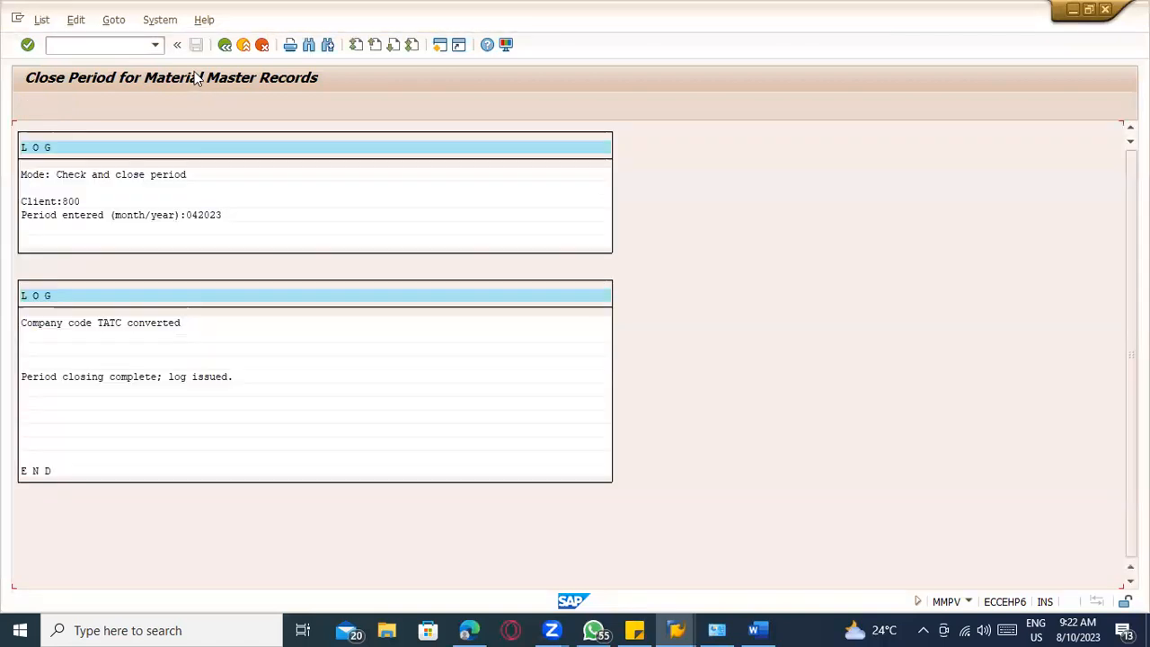
# - Run the period close for company code TATC with next period 5 and again with next period 6 of fiscal year 2023
pyautogui.press('F3')
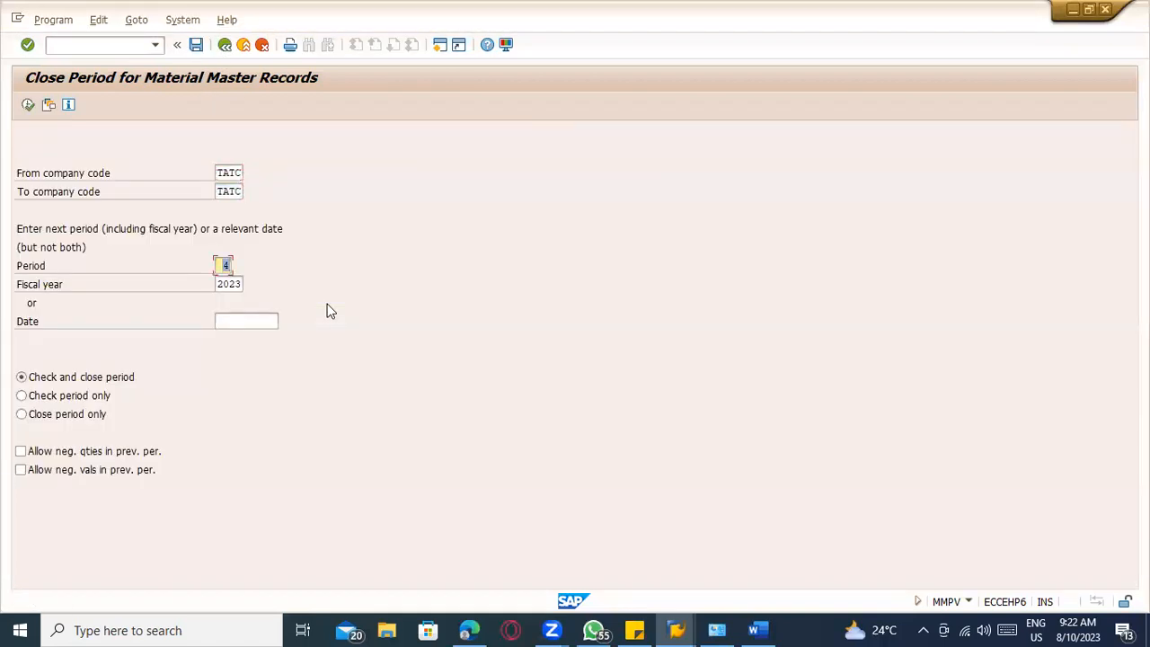
pyautogui.write('5')
pyautogui.click(28, 105)
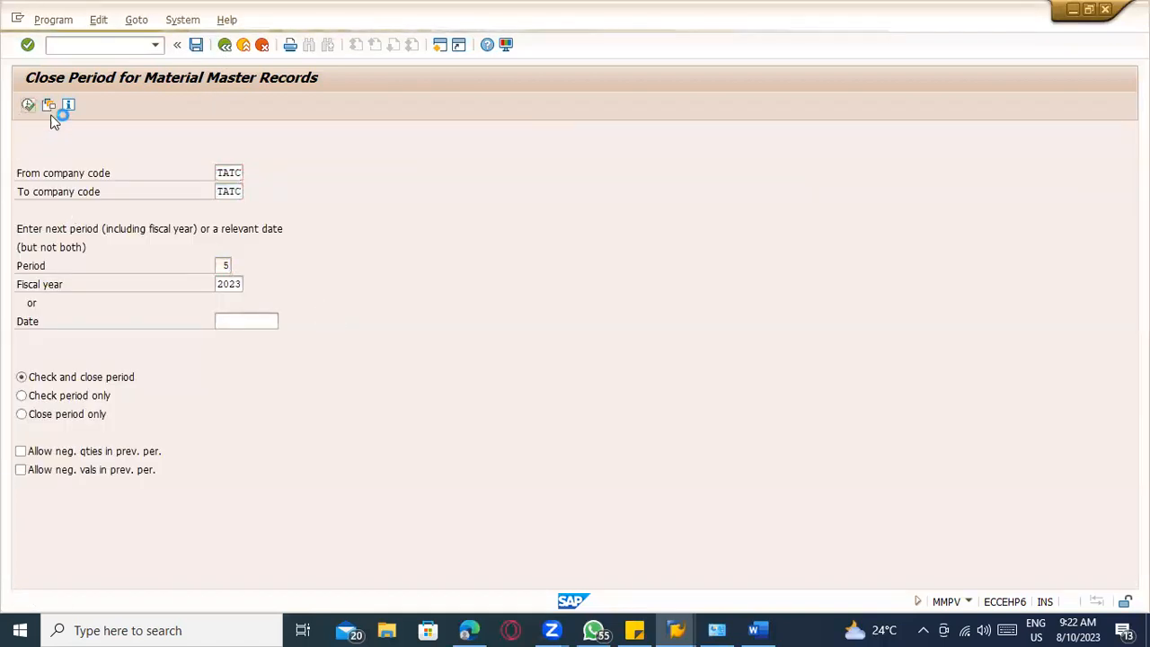
pyautogui.click(223, 45)
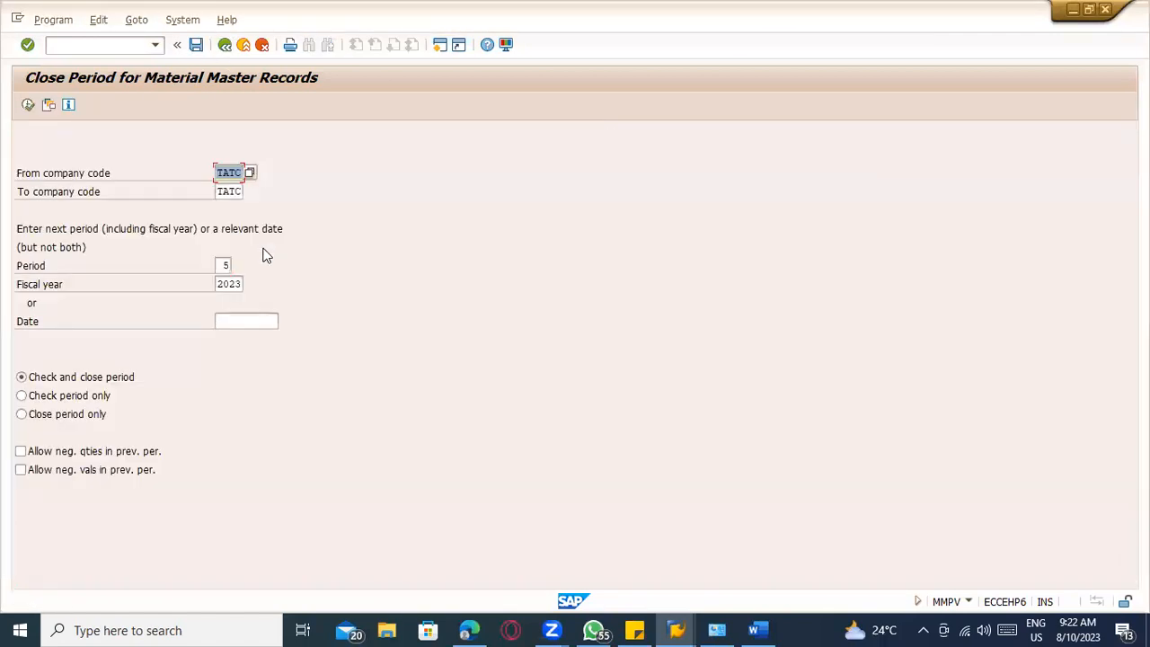
pyautogui.write('6')
pyautogui.click(26, 106)
# - Run the period close for company code TATC with next period 7 and again with next period 8 of fiscal year 2023
pyautogui.click(224, 45)
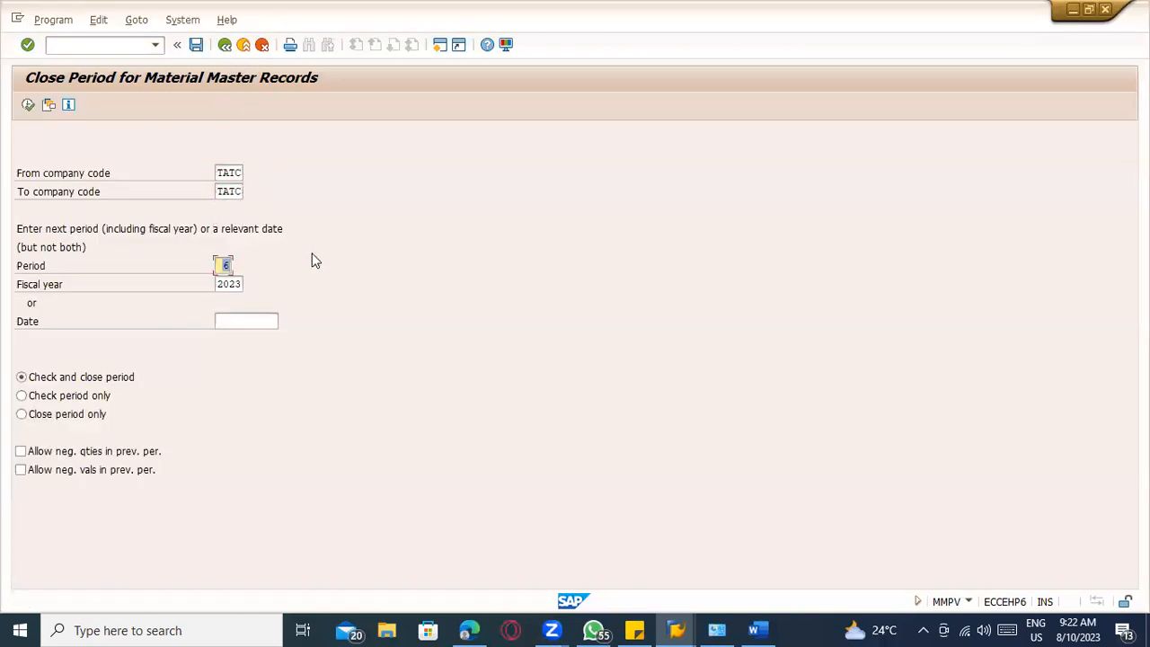
pyautogui.write('7')
pyautogui.click(27, 105)
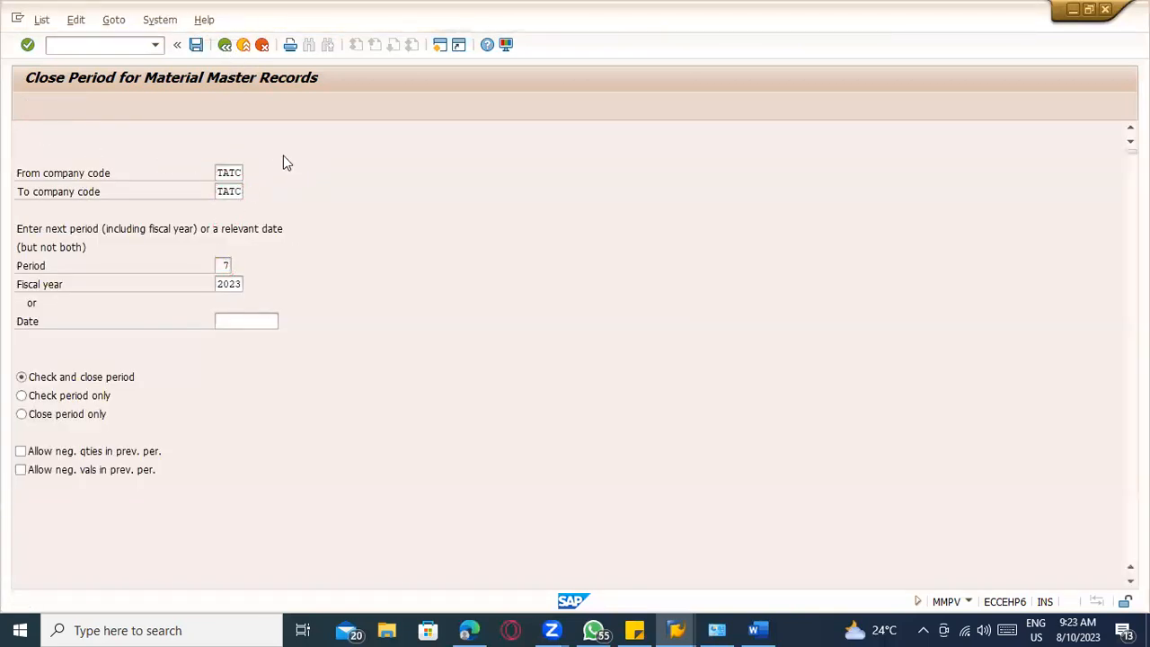
pyautogui.click(226, 47)
pyautogui.write('8')
pyautogui.click(26, 105)
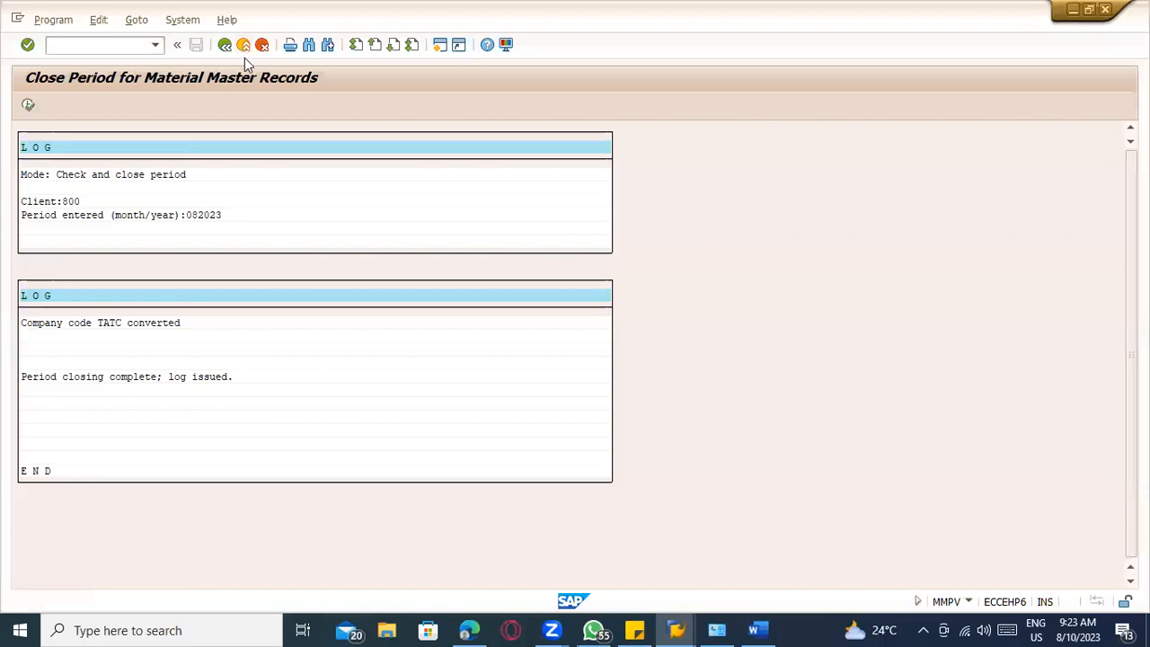
# - Check the current and previous period of company code TATC in the MARV table entries
pyautogui.click(244, 57)
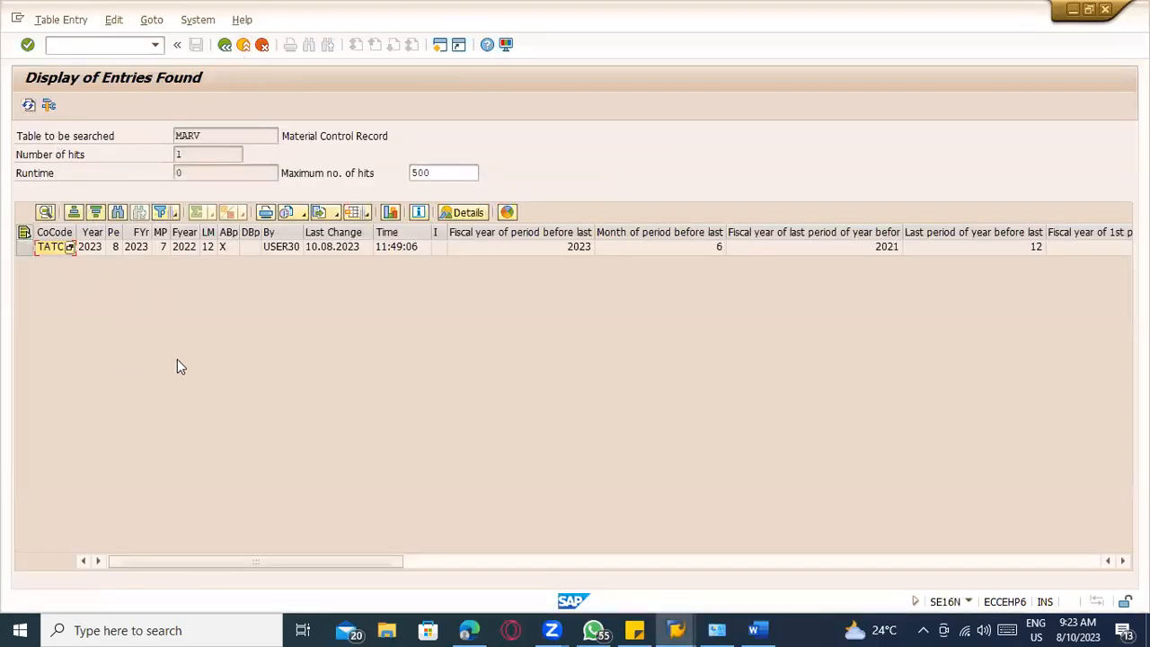
pyautogui.click(116, 247)
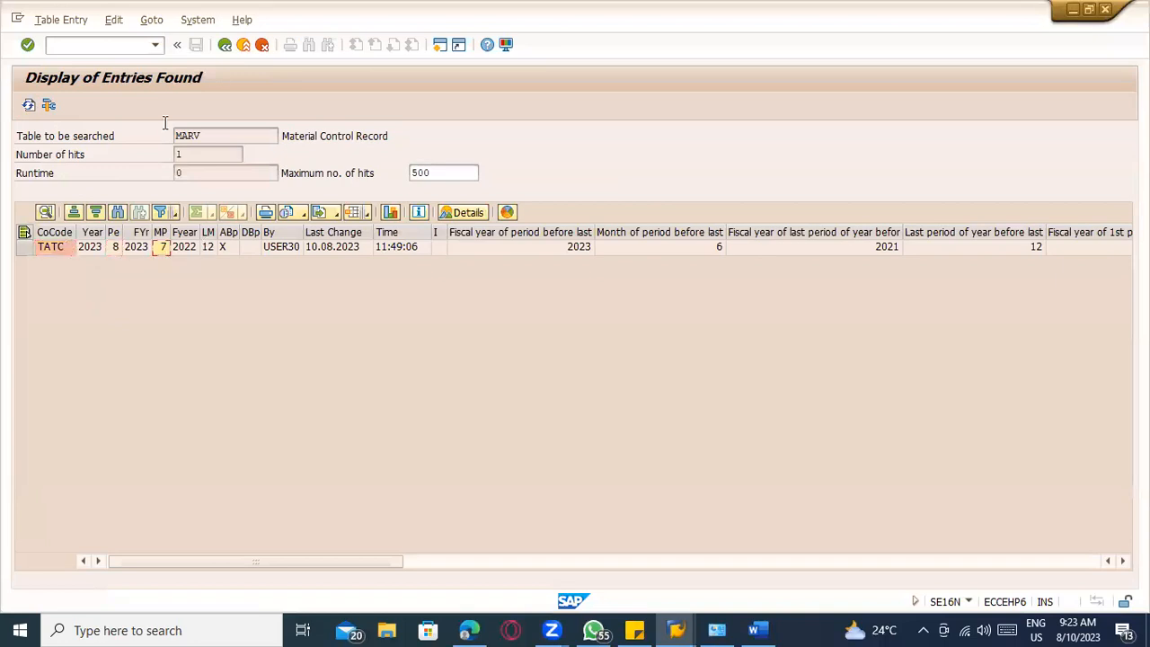
pyautogui.click(225, 45)
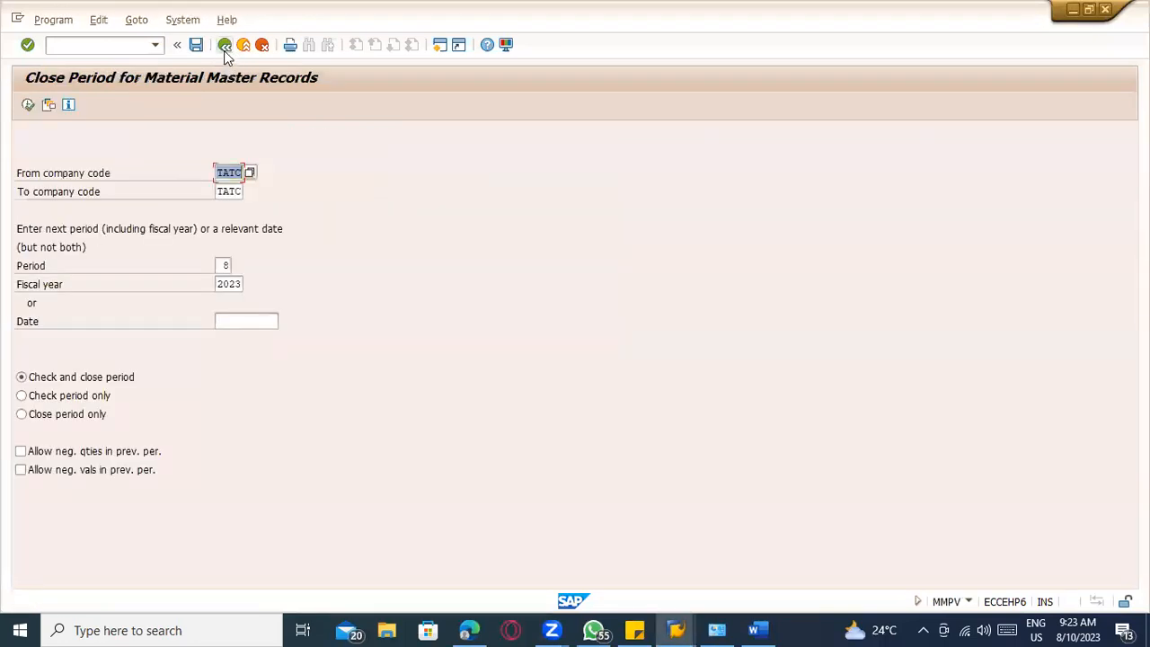
# - Start a goods receipt with transaction MIGO and choose Sugarcane as the material of the first item
pyautogui.click(224, 44)
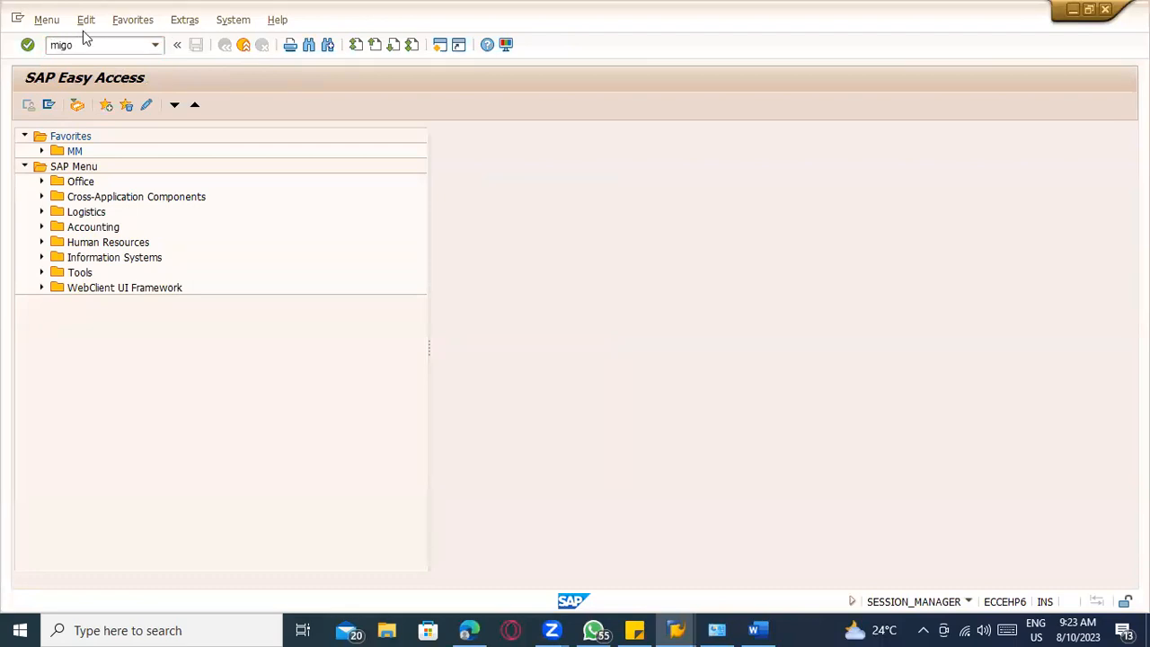
pyautogui.press('Return')
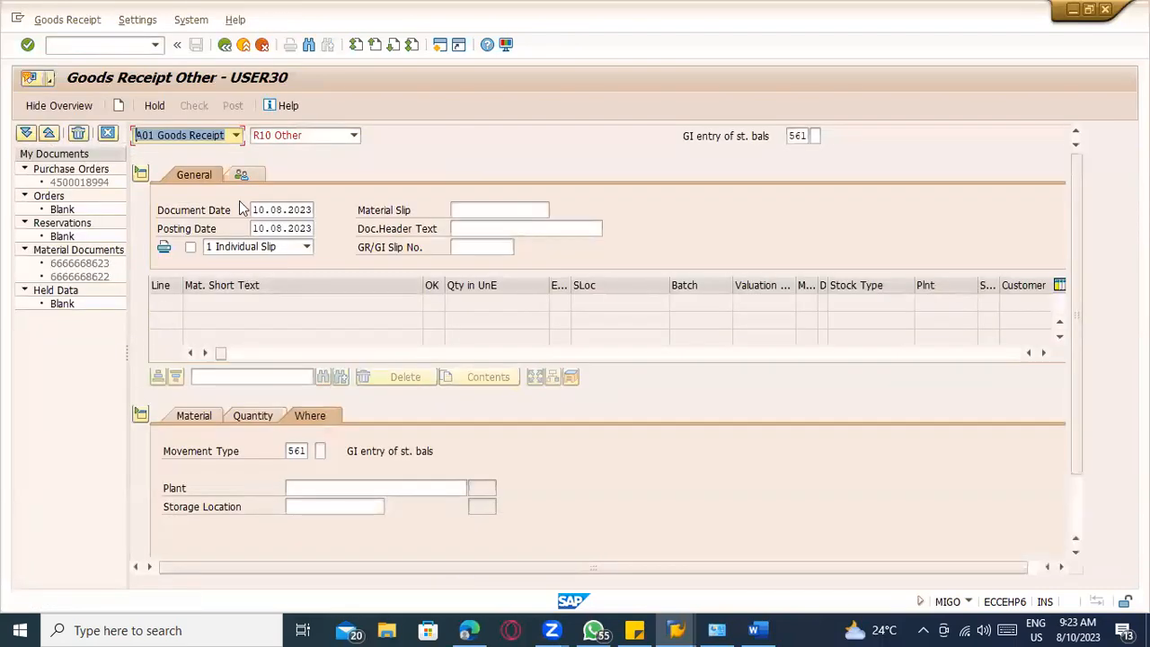
pyautogui.click(194, 416)
pyautogui.click(296, 452)
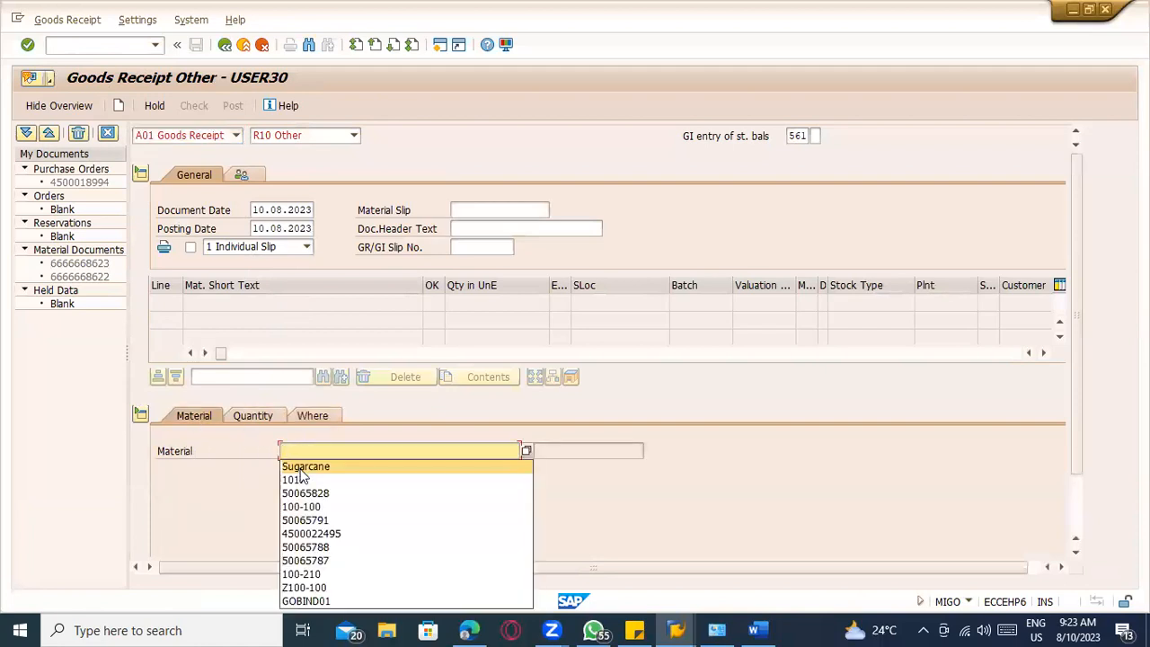
pyautogui.click(304, 467)
# - Enter a quantity of 10000 and an external amount in local currency for the Sugarcane item
pyautogui.click(252, 415)
pyautogui.click(310, 452)
pyautogui.click(360, 465)
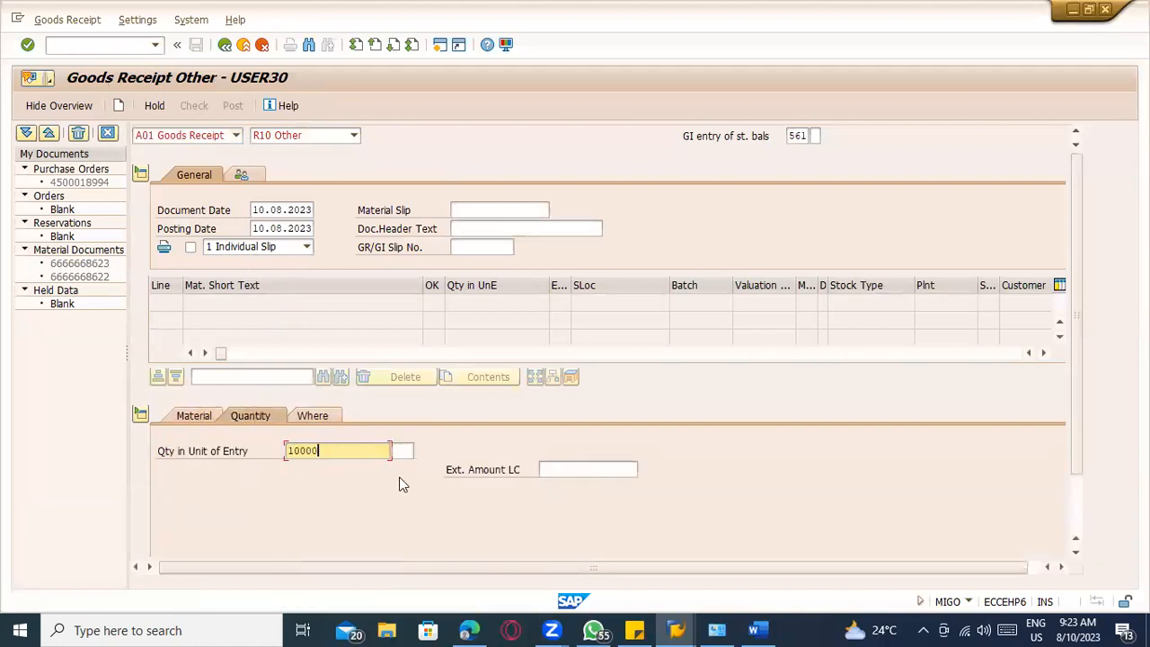
pyautogui.click(561, 465)
pyautogui.click(563, 485)
pyautogui.press('Return')
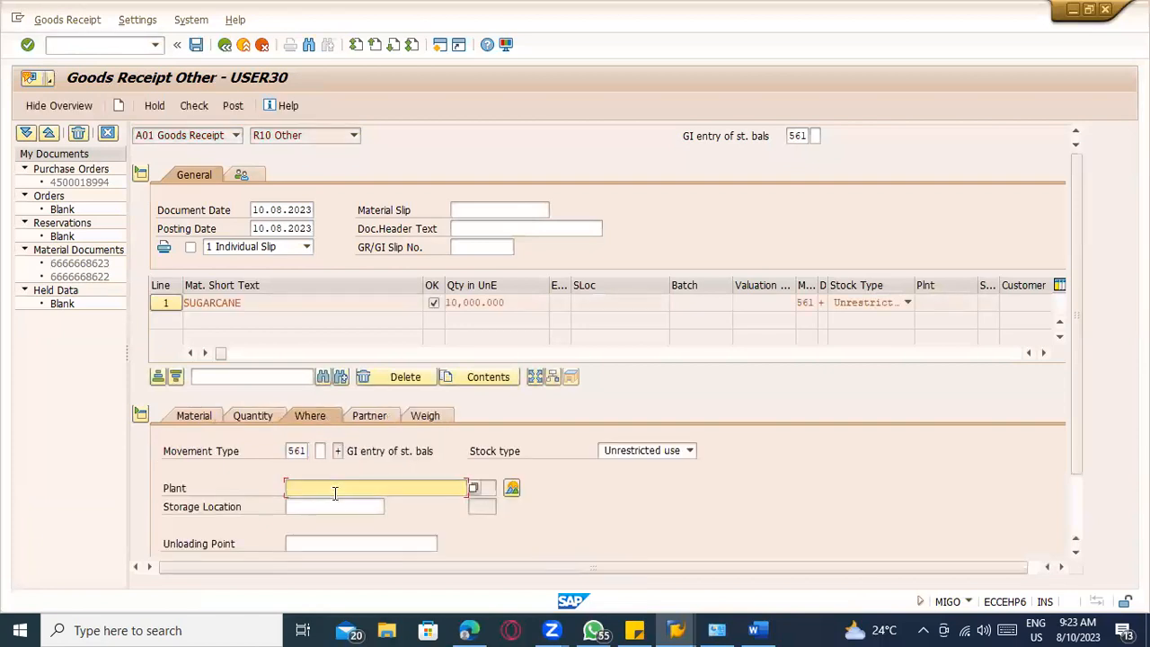
# - Assign plant TACD and storage location 0001 to the Sugarcane item
pyautogui.click(334, 493)
pyautogui.click(339, 502)
pyautogui.click(346, 509)
pyautogui.click(346, 521)
pyautogui.press('Return')
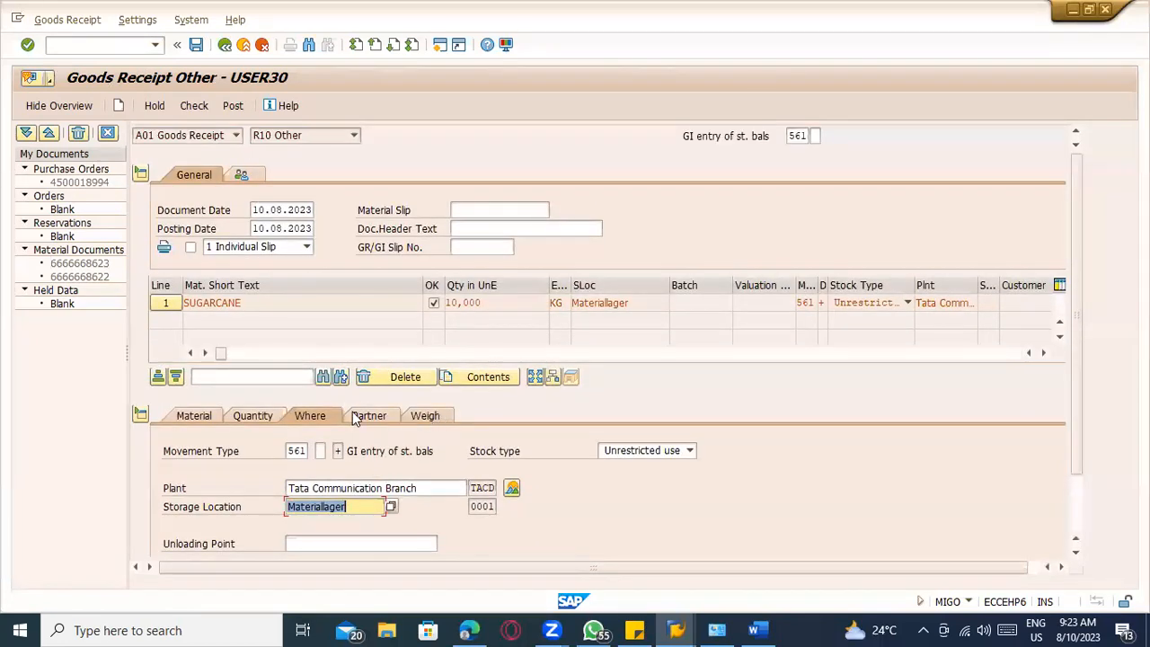
# - Start a second goods receipt item and choose its material from the previously used entries
pyautogui.scroll(-2, 187, 454)
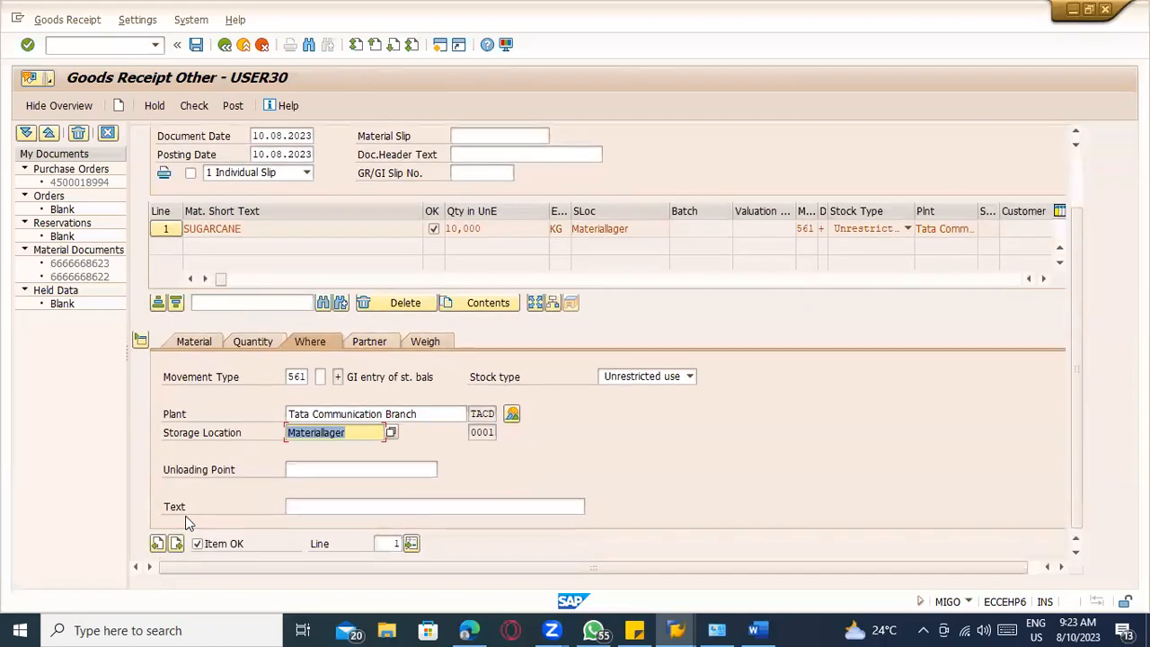
pyautogui.click(201, 344)
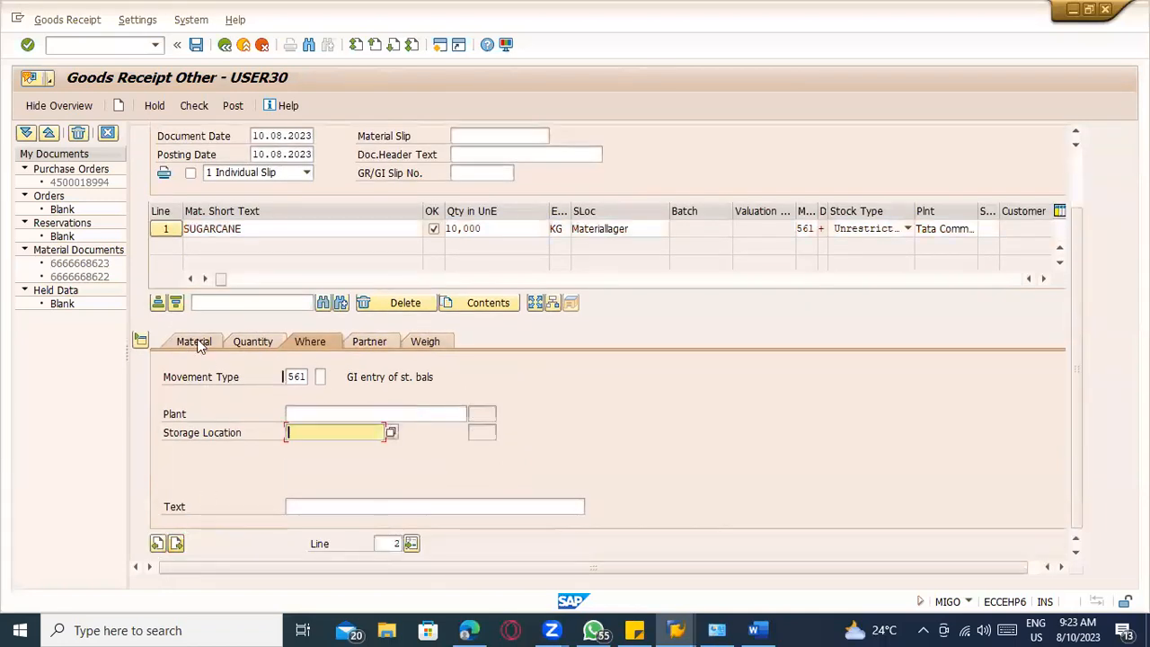
pyautogui.click(307, 377)
pyautogui.click(305, 389)
# - Fill in the quantity and the external amount in local currency for the second goods receipt item
pyautogui.click(253, 342)
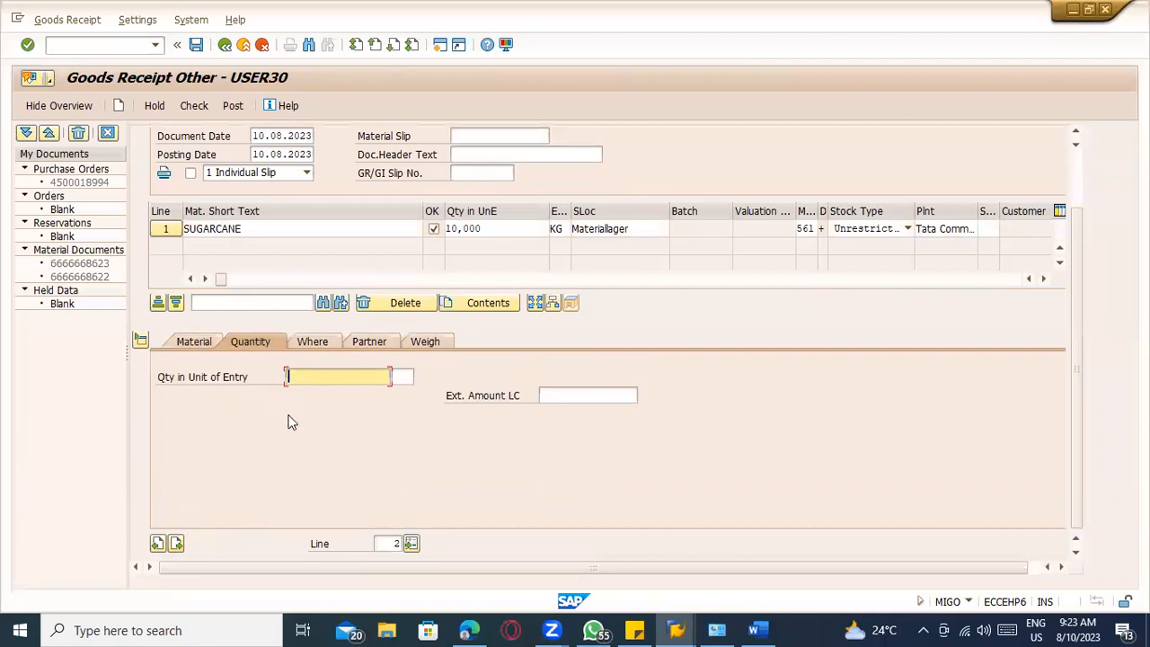
pyautogui.click(296, 377)
pyautogui.click(305, 390)
pyautogui.click(596, 397)
pyautogui.click(588, 408)
# - Assign plant TACM and storage location TATR to the second goods receipt item
pyautogui.click(310, 346)
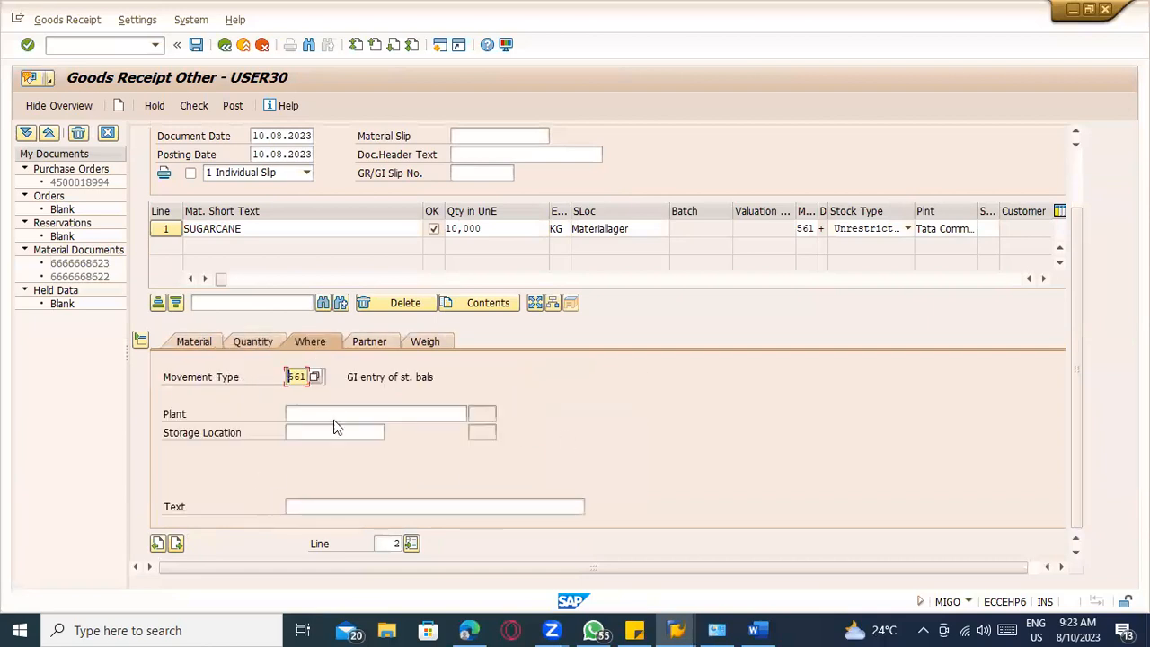
pyautogui.click(332, 412)
pyautogui.click(333, 441)
pyautogui.click(325, 433)
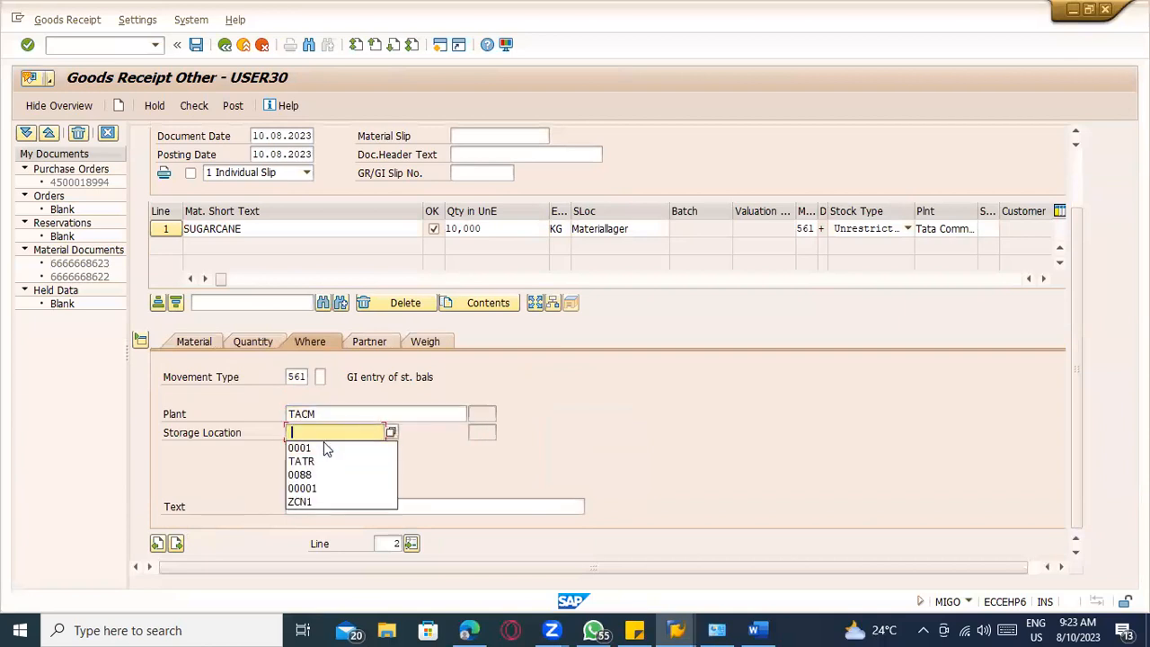
pyautogui.click(331, 461)
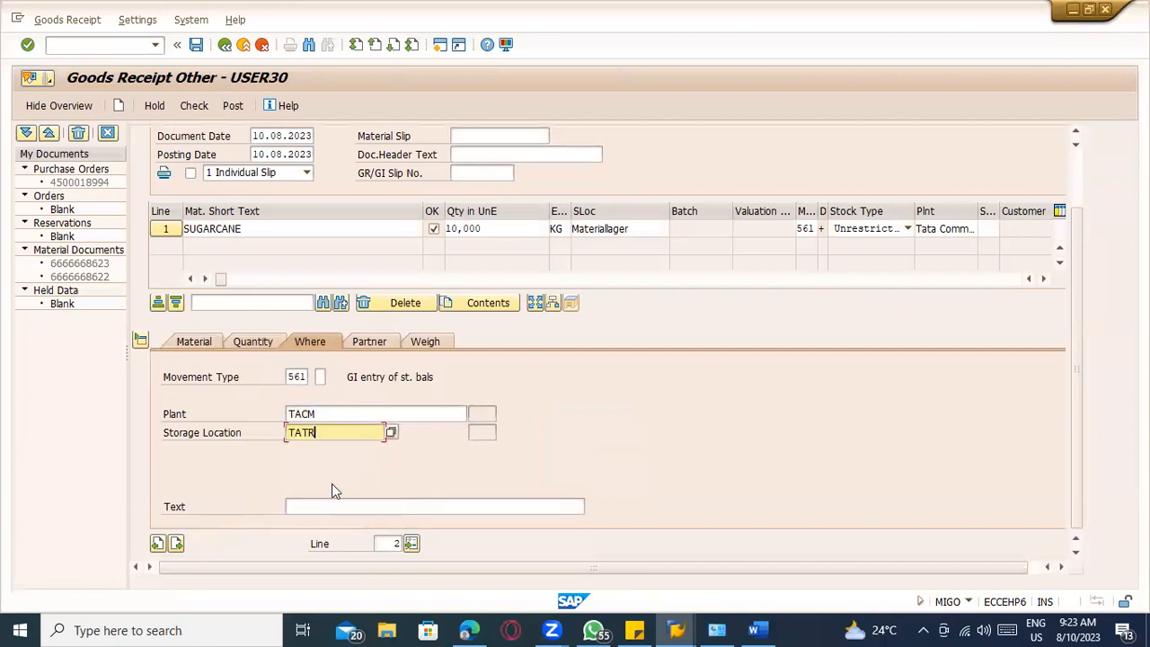
# - Run the check on the goods receipt document with its two items
pyautogui.click(369, 343)
pyautogui.scroll(2, 296, 480)
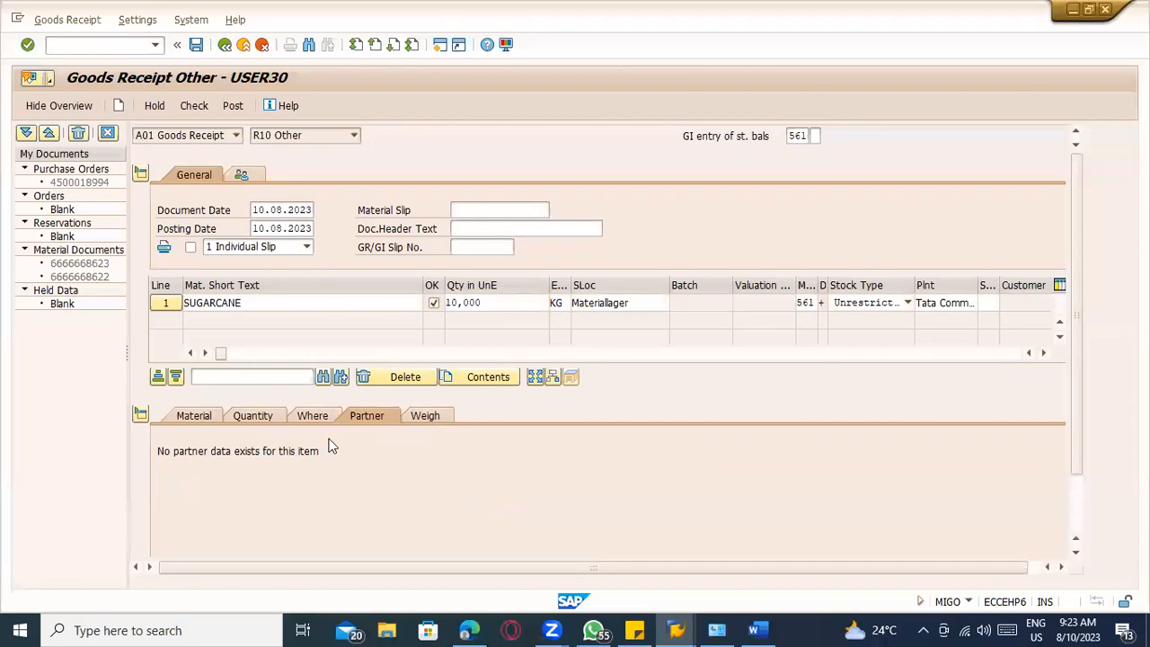
pyautogui.click(194, 105)
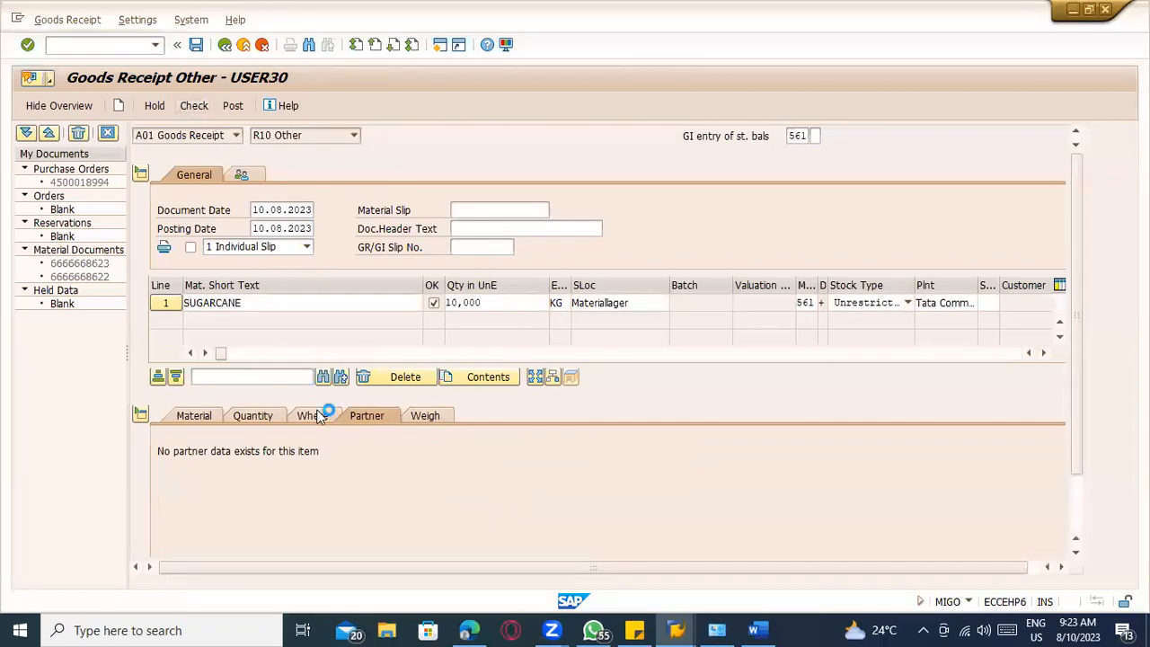
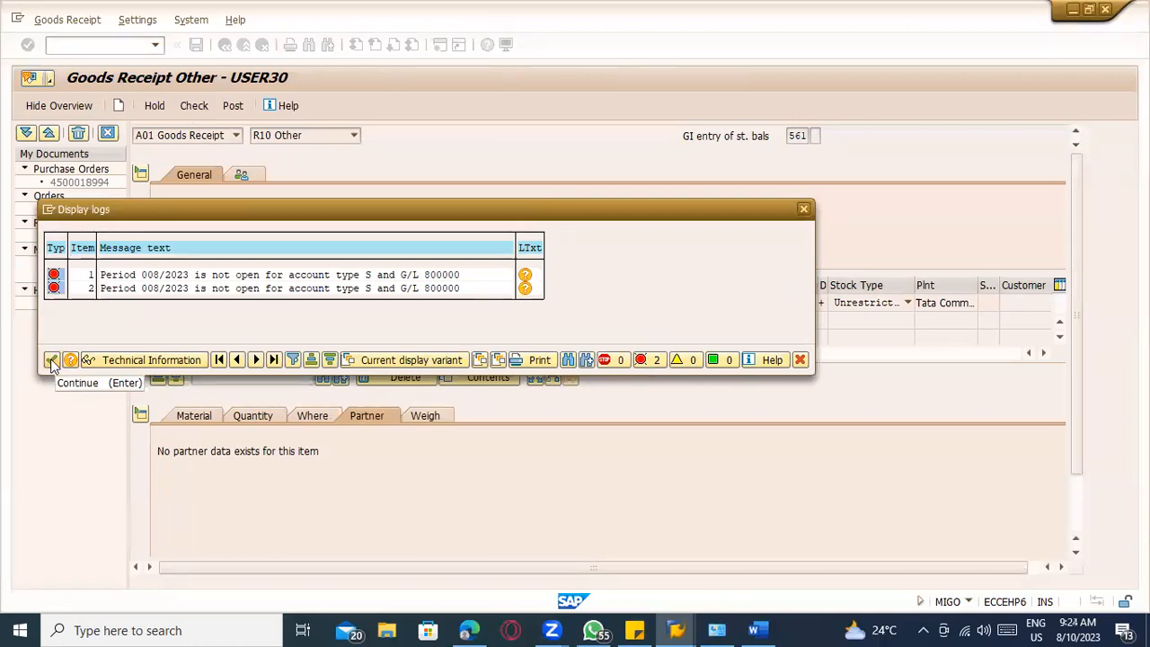
# - Open the posting period time intervals for maintenance with transaction OB52
pyautogui.click(49, 210)
pyautogui.click(72, 274)
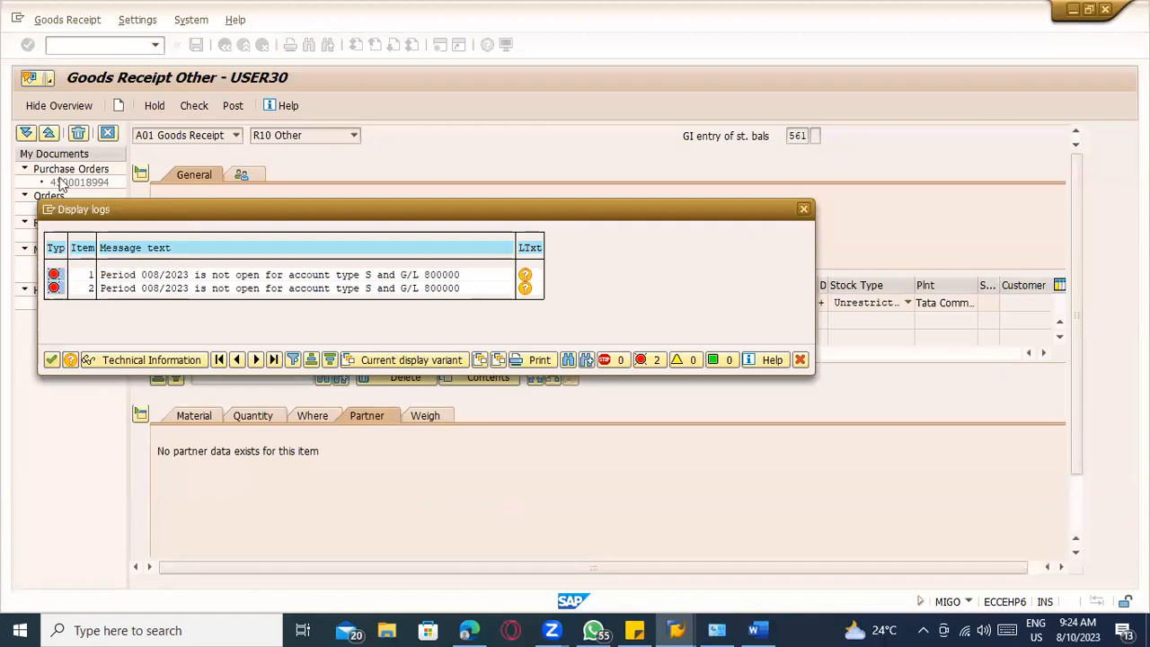
pyautogui.write('ob52')
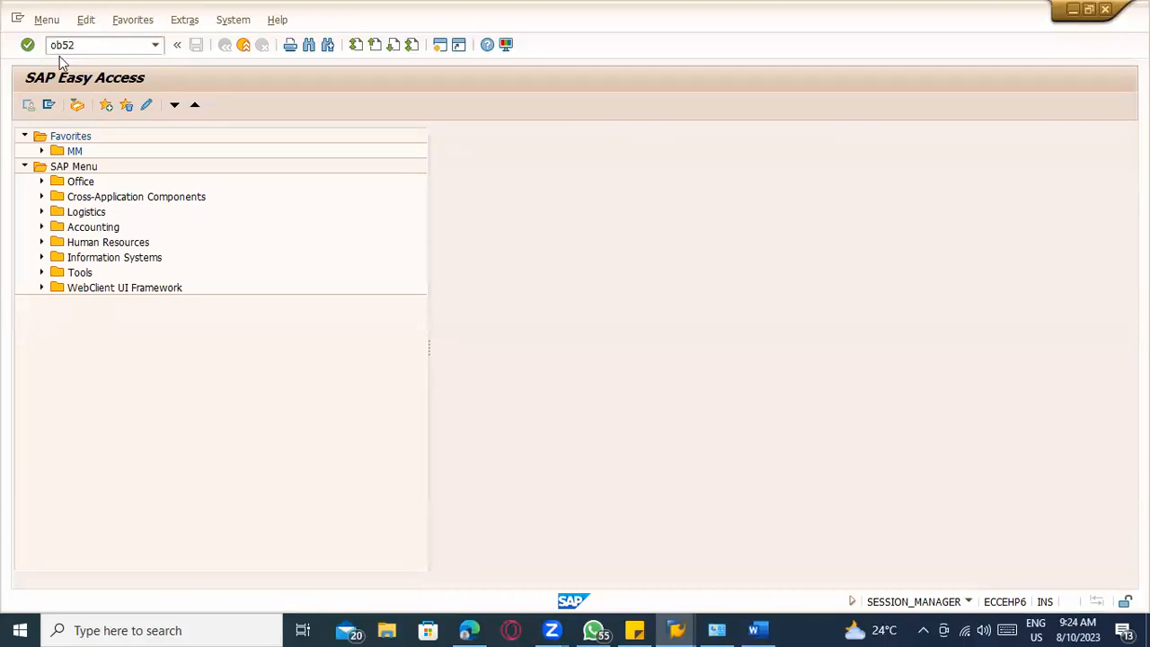
pyautogui.press('Return')
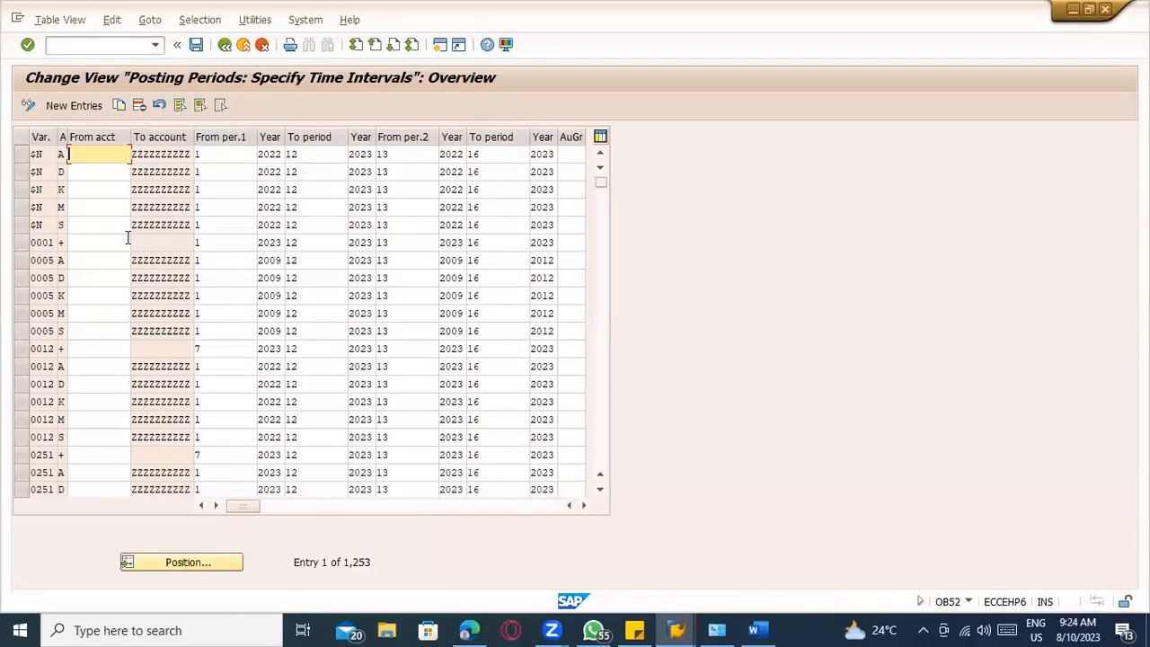
# - Check the goods receipt log for the account type and period that block posting, and return to the posting periods table
pyautogui.hotkey('alt', 'Tab')
pyautogui.click(309, 276)
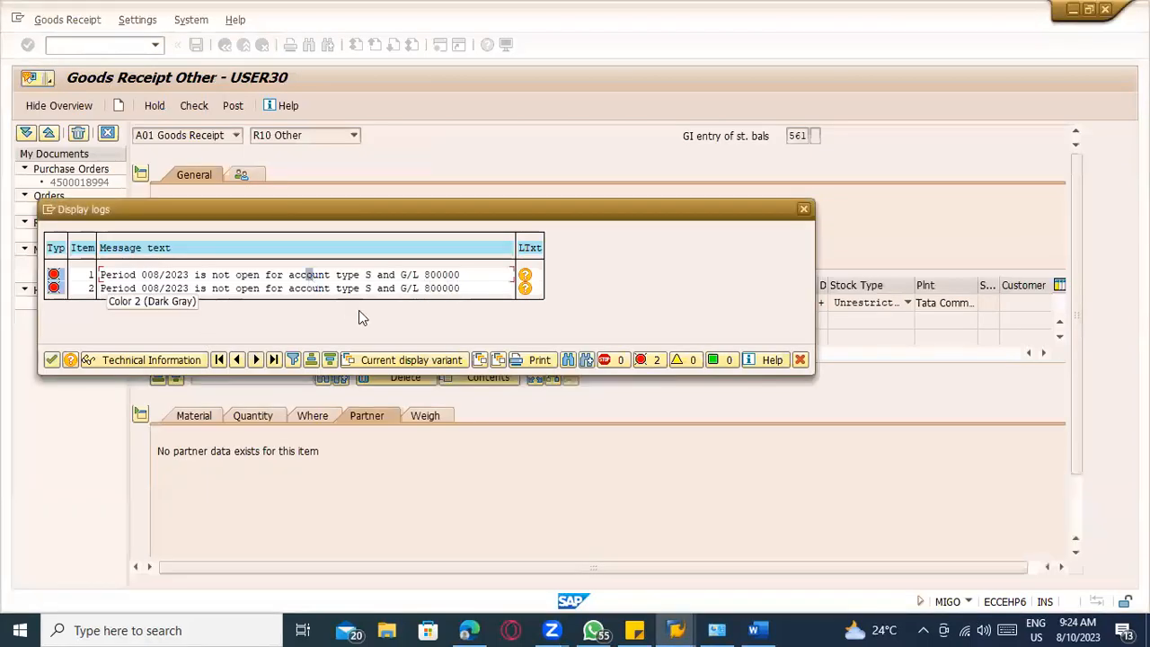
pyautogui.hotkey('alt', 'Tab')
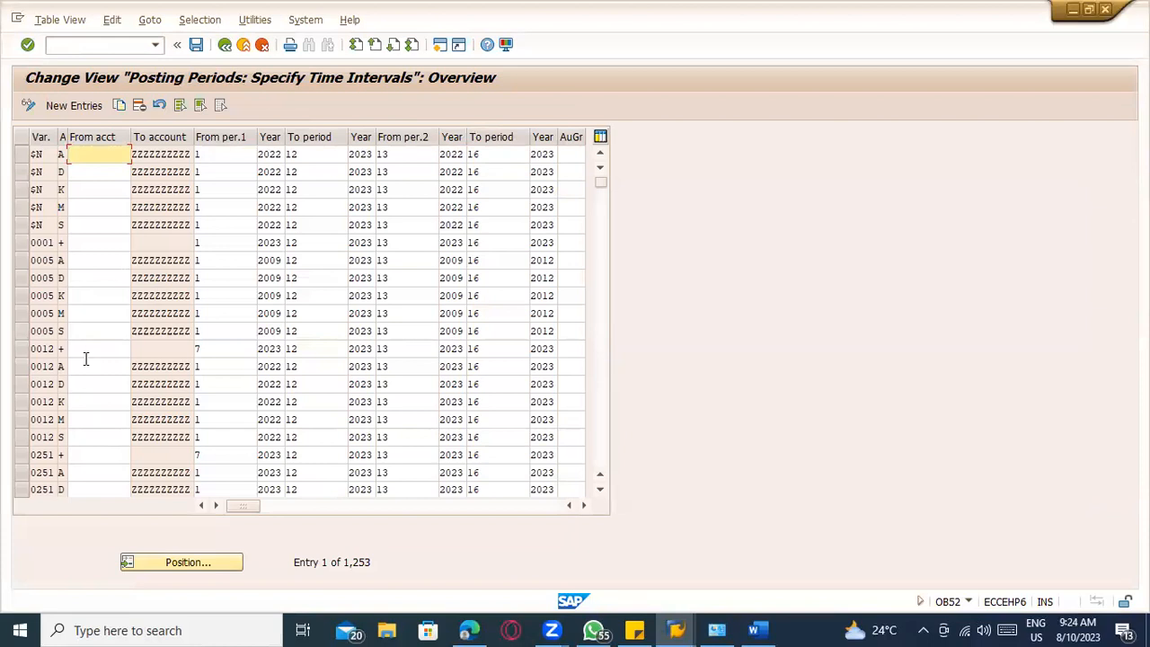
# - Examine the posting period intervals of variant 1000, especially the row for account type S
pyautogui.scroll(-3, 83, 352)
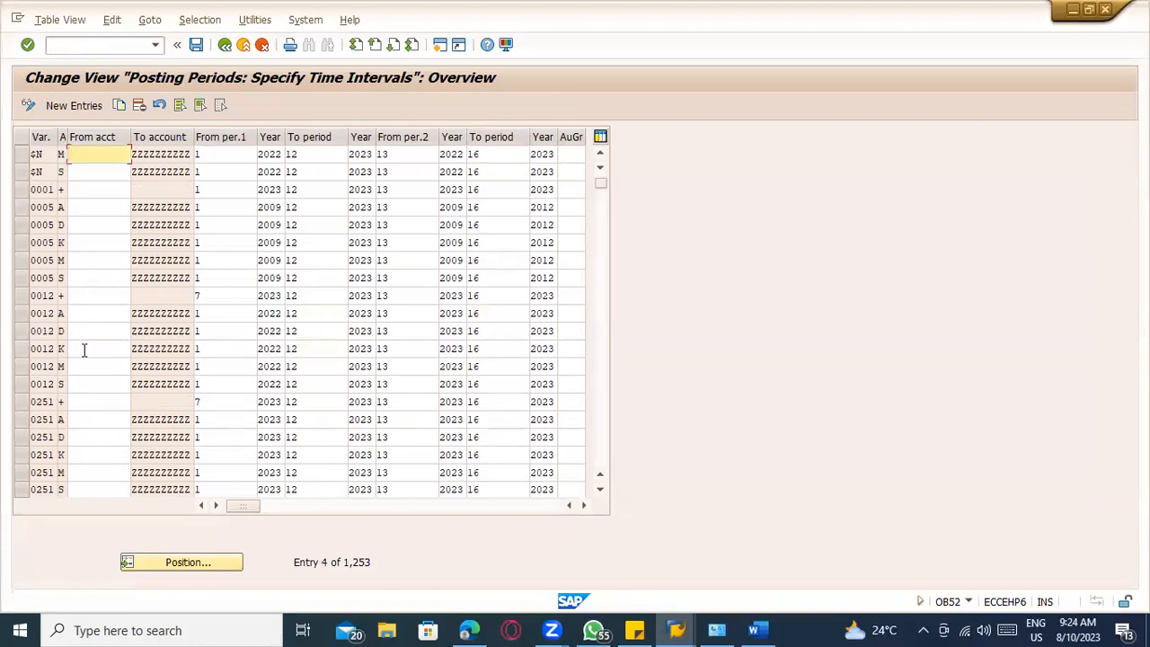
pyautogui.scroll(-5, 82, 360)
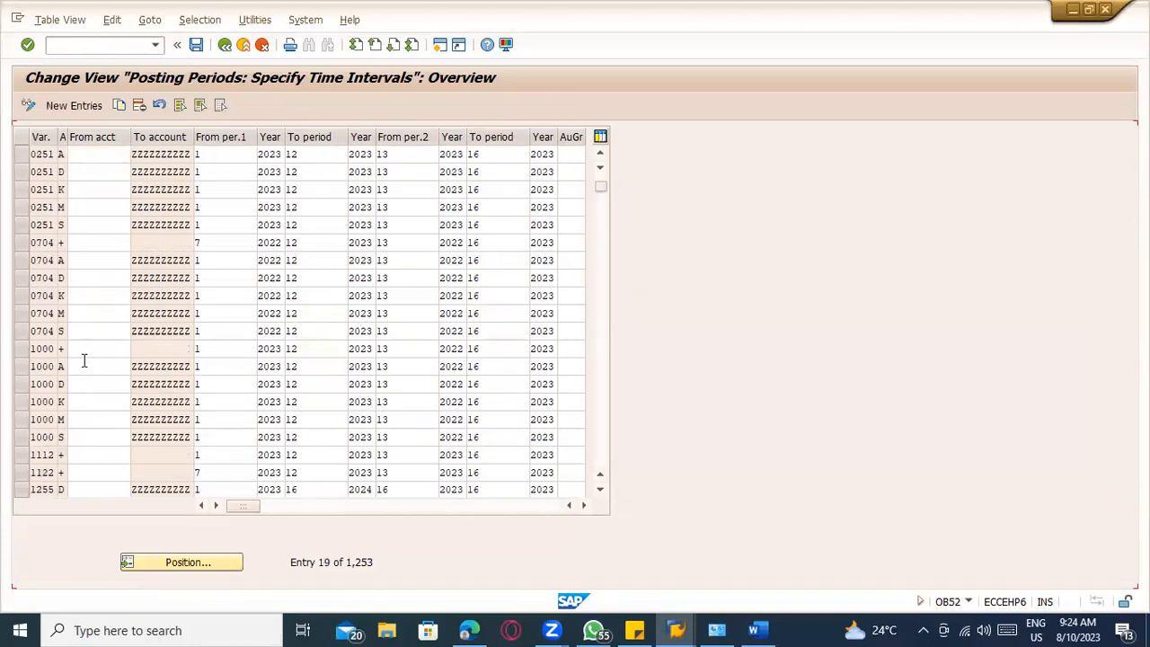
pyautogui.click(75, 333)
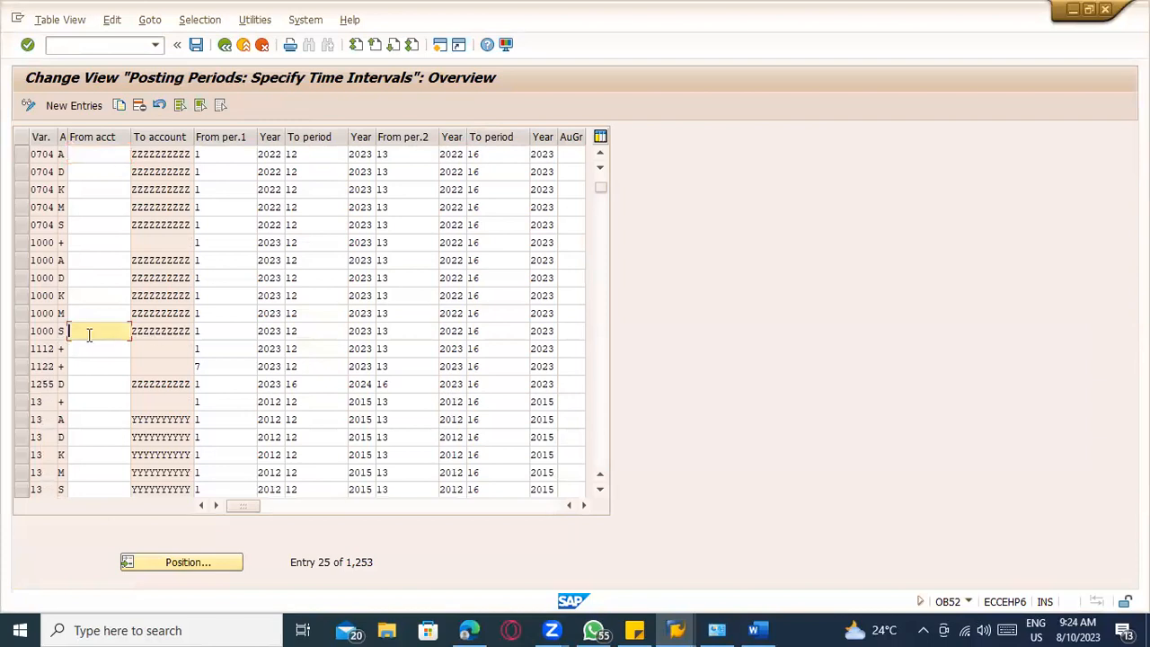
pyautogui.click(225, 331)
pyautogui.press('Tab')
pyautogui.press('Tab')
pyautogui.hotkey('shift', 'Tab')
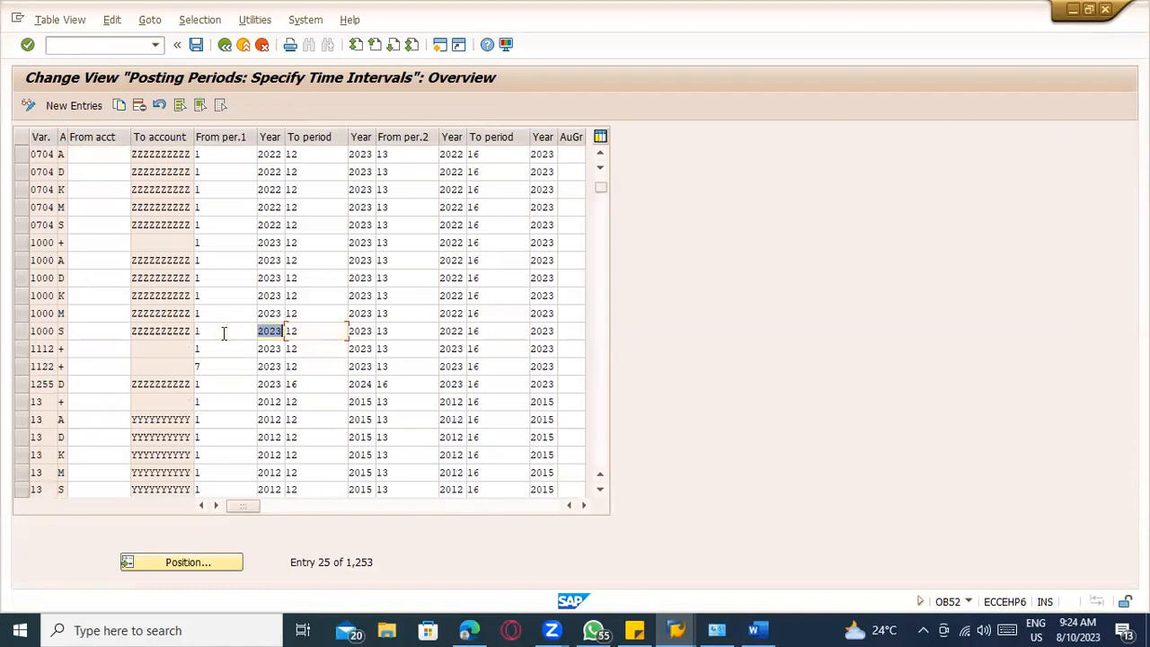
pyautogui.hotkey('shift', 'Tab')
# - Set the first interval's start year to 2023 for account types S, K and D of variant 2000
pyautogui.scroll(-2, 179, 392)
pyautogui.scroll(-3, 173, 401)
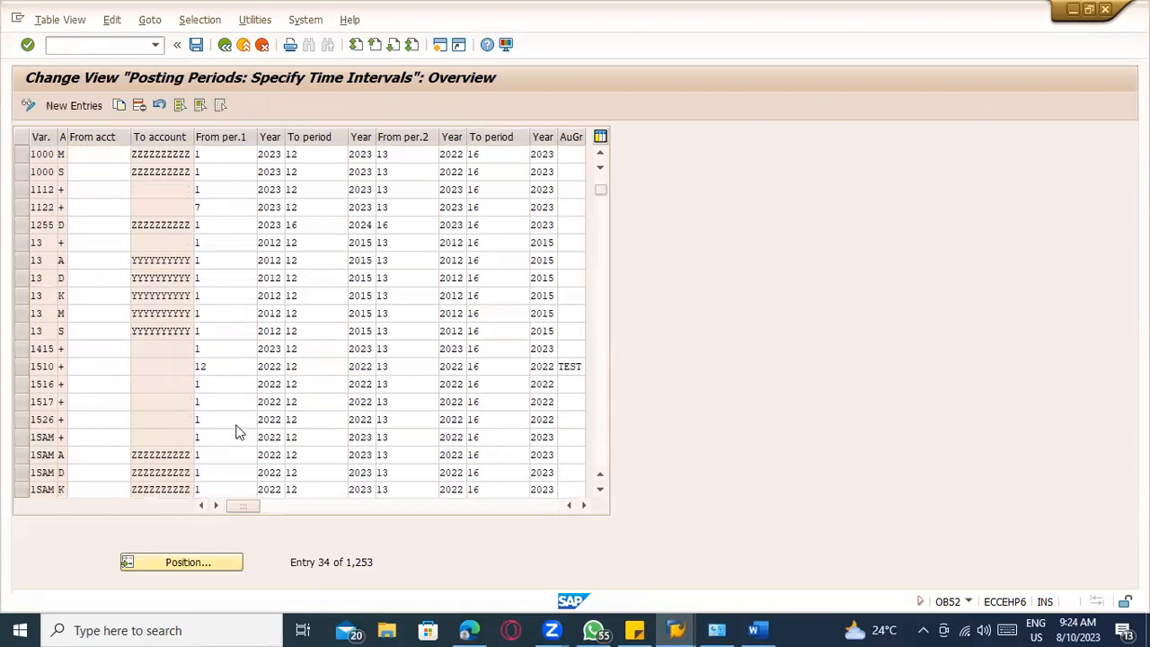
pyautogui.scroll(-1, 179, 411)
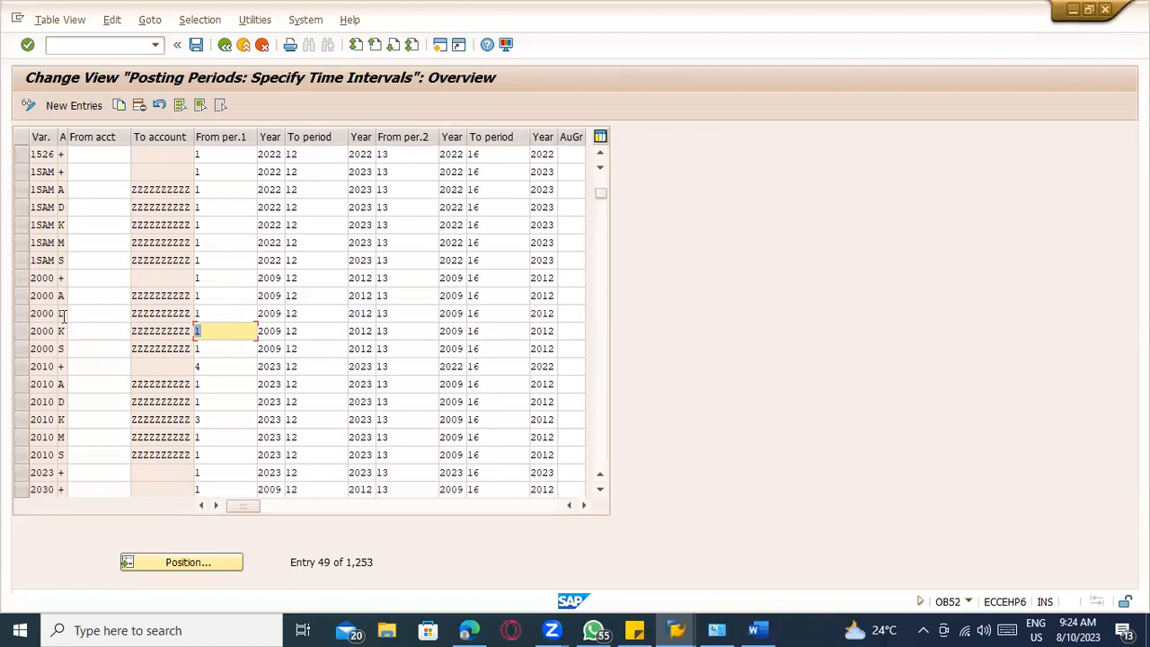
pyautogui.click(209, 348)
pyautogui.press('Tab')
pyautogui.write('2023')
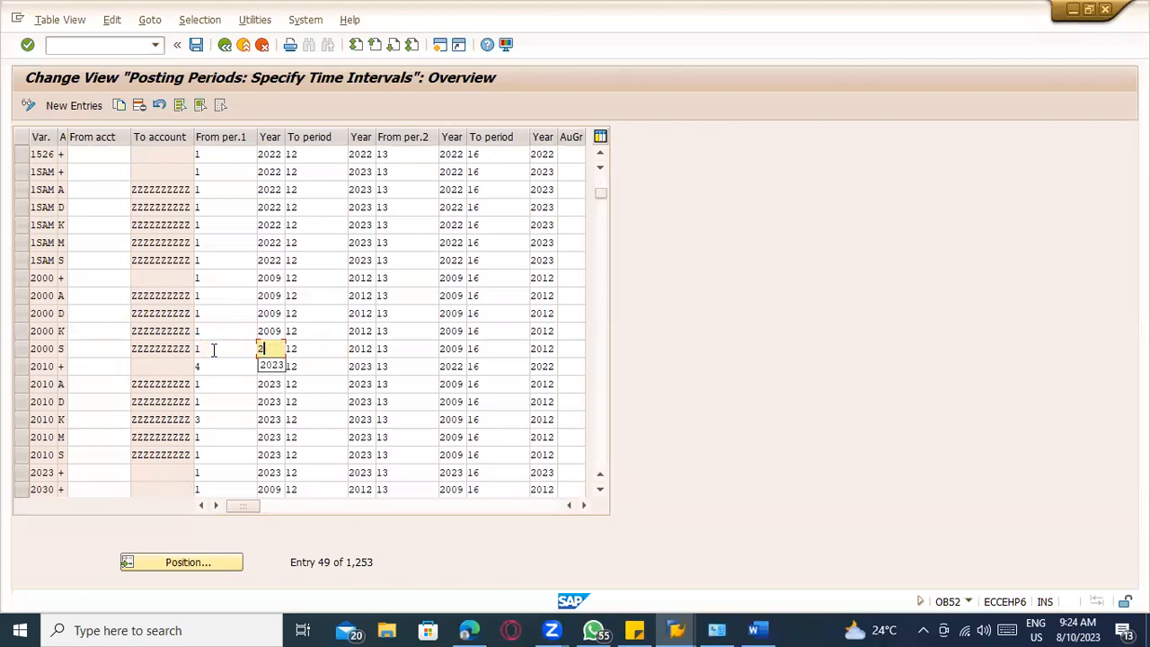
pyautogui.press('Up')
pyautogui.write('2023')
pyautogui.press('Down')
pyautogui.press('Up')
pyautogui.press('Up')
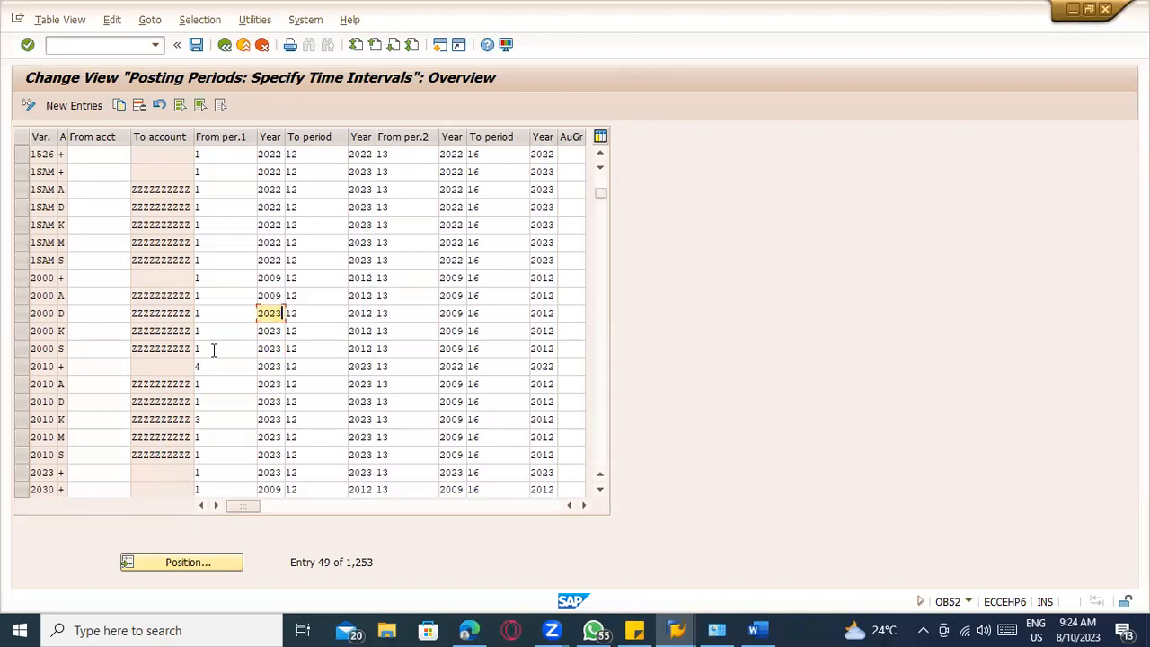
# - Set the first interval's start year to 2023 for the + row of variant 2000
pyautogui.press('Up')
pyautogui.press('Up')
pyautogui.write('20')
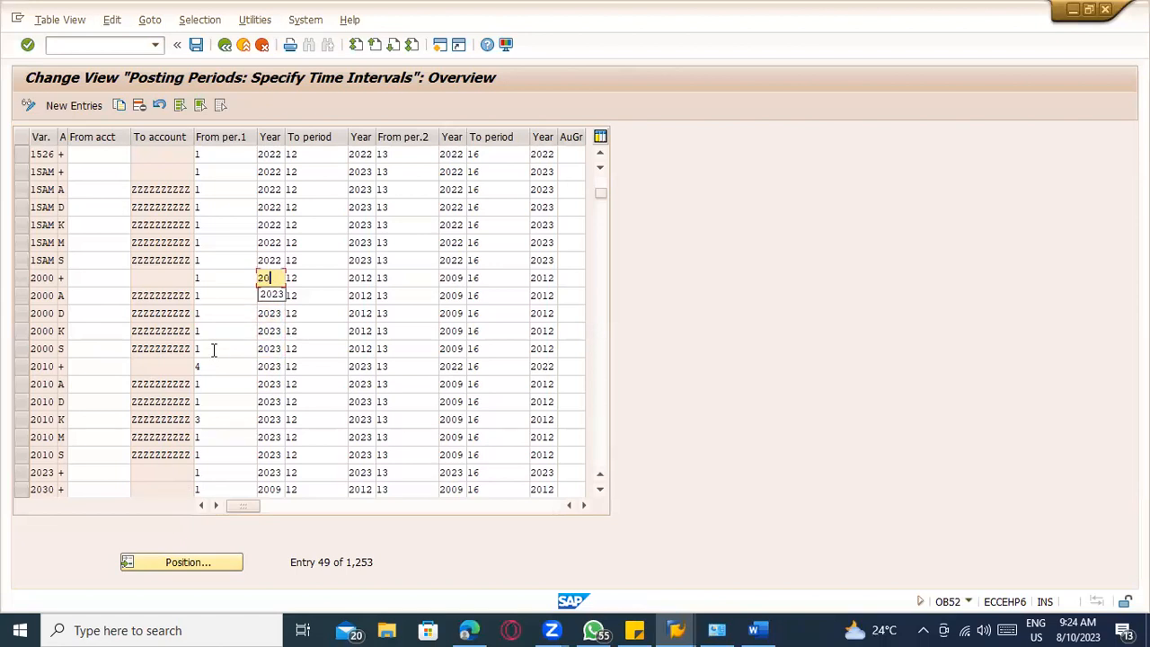
pyautogui.write('23')
pyautogui.press('Return')
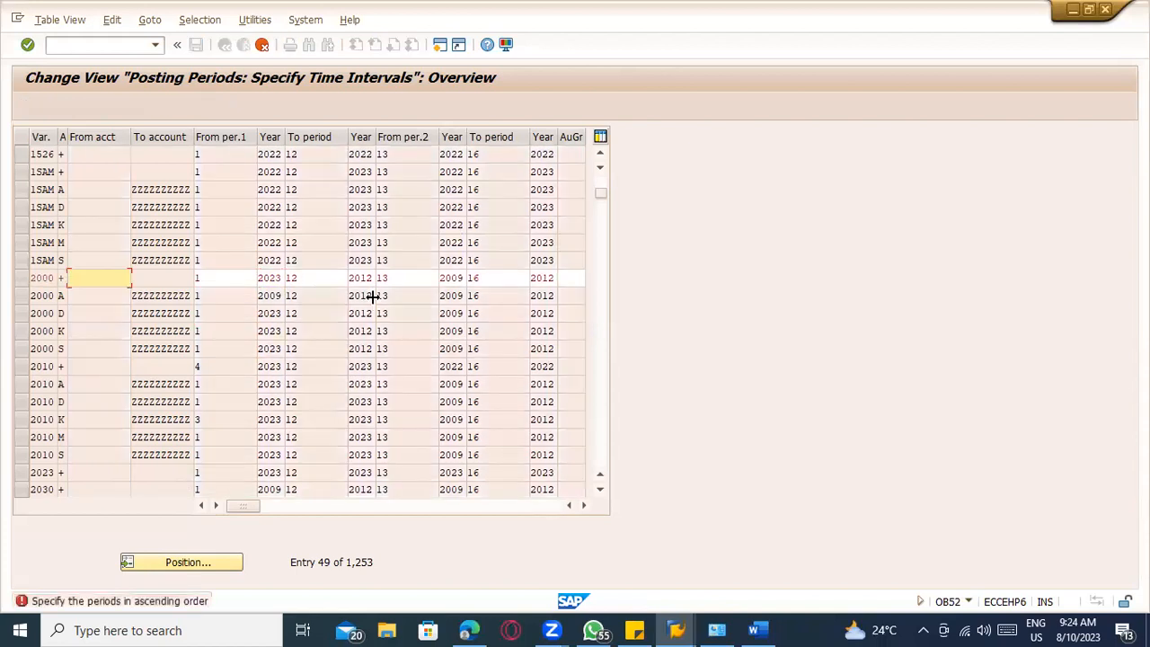
# - Set the first interval's end year to 2023 for the + row of variant 2000
pyautogui.press('Tab')
pyautogui.press('Tab')
pyautogui.press('Tab')
pyautogui.press('Tab')
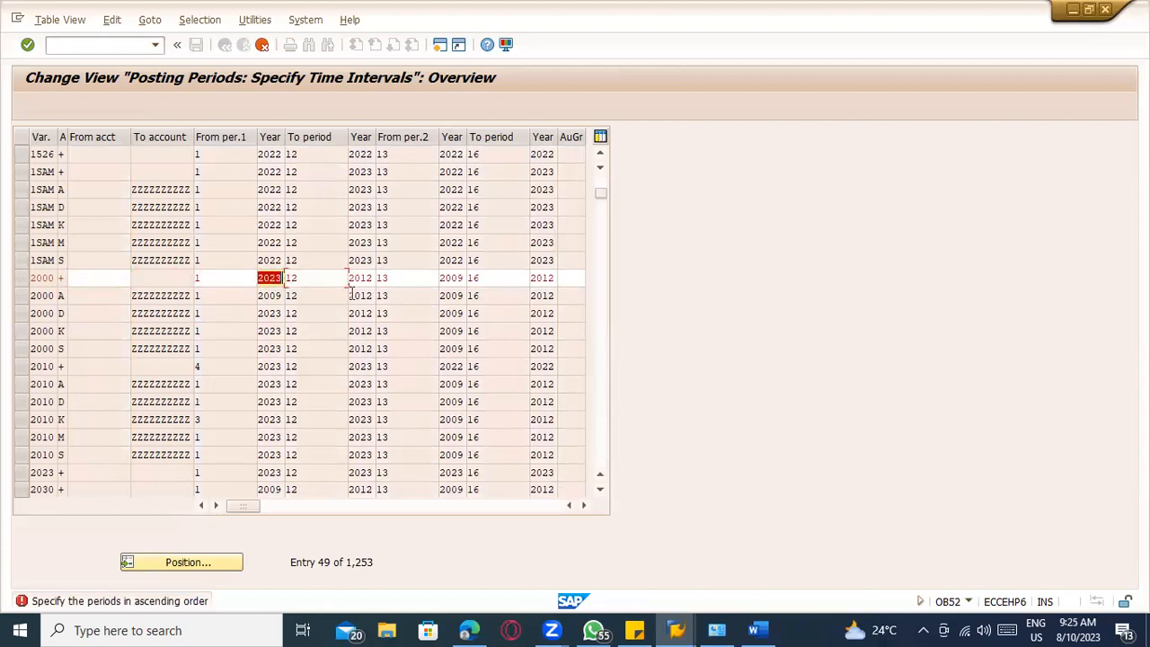
pyautogui.press('Tab')
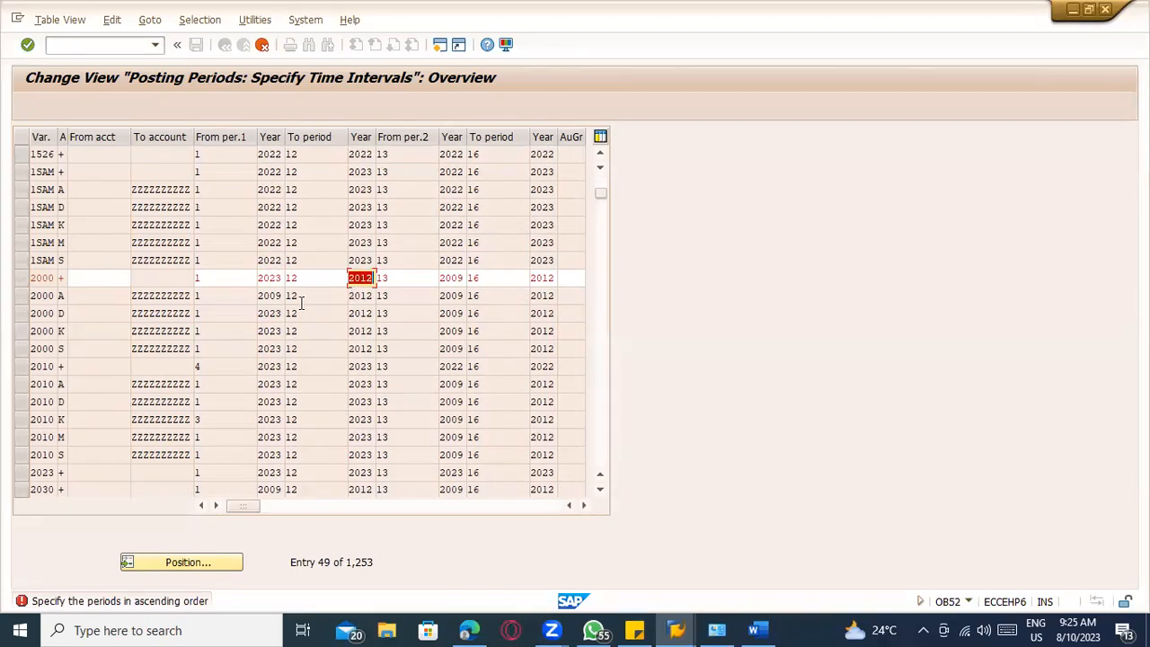
pyautogui.write('2023')
pyautogui.press('Return')
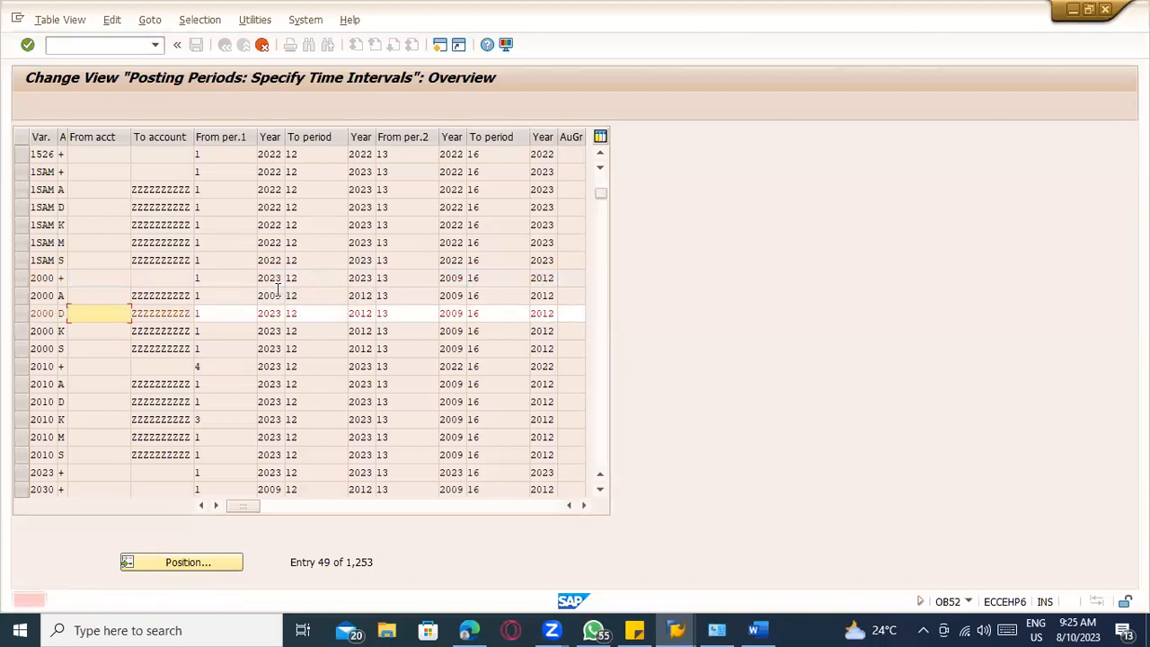
# - Set the first interval's end year to 2023 for account types D, K and S of variant 2000
pyautogui.press('Tab')
pyautogui.press('Tab')
pyautogui.press('Tab')
pyautogui.press('Tab')
pyautogui.write('2023')
pyautogui.press('Return')
pyautogui.press('Tab')
pyautogui.write('20')
pyautogui.write('23')
pyautogui.press('Return')
pyautogui.press('Tab')
pyautogui.write('2023')
pyautogui.press('Return')
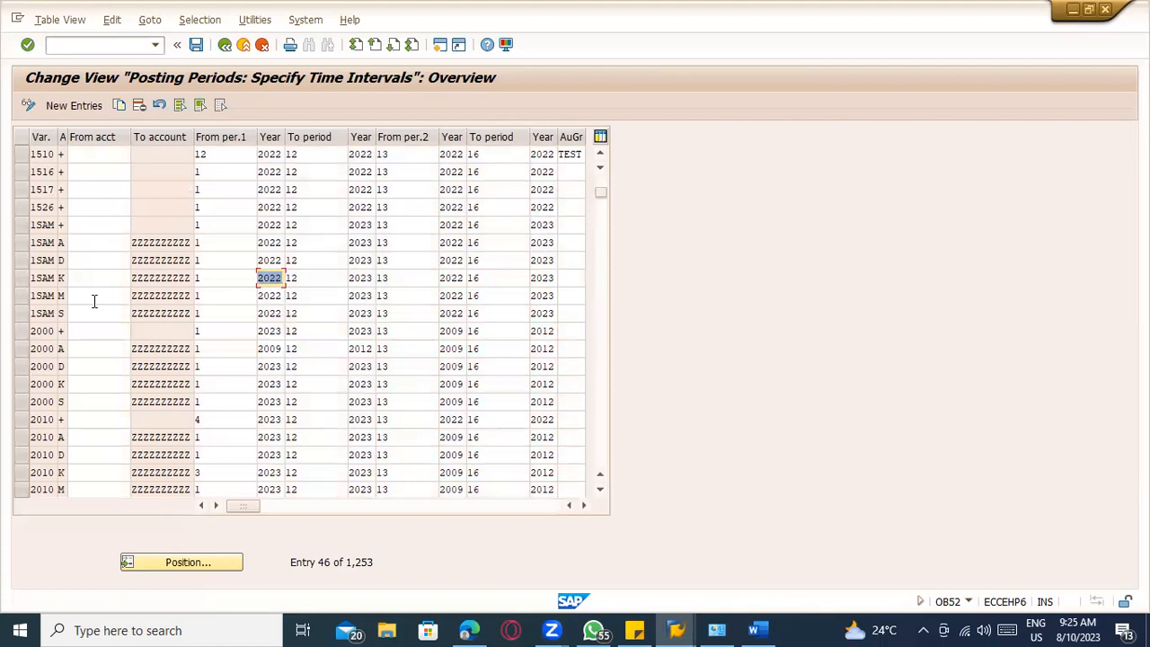
# - Set the first interval's start and end years to 2023 for account type A of variant 2000, and save the posting periods
pyautogui.click(229, 331)
pyautogui.click(272, 349)
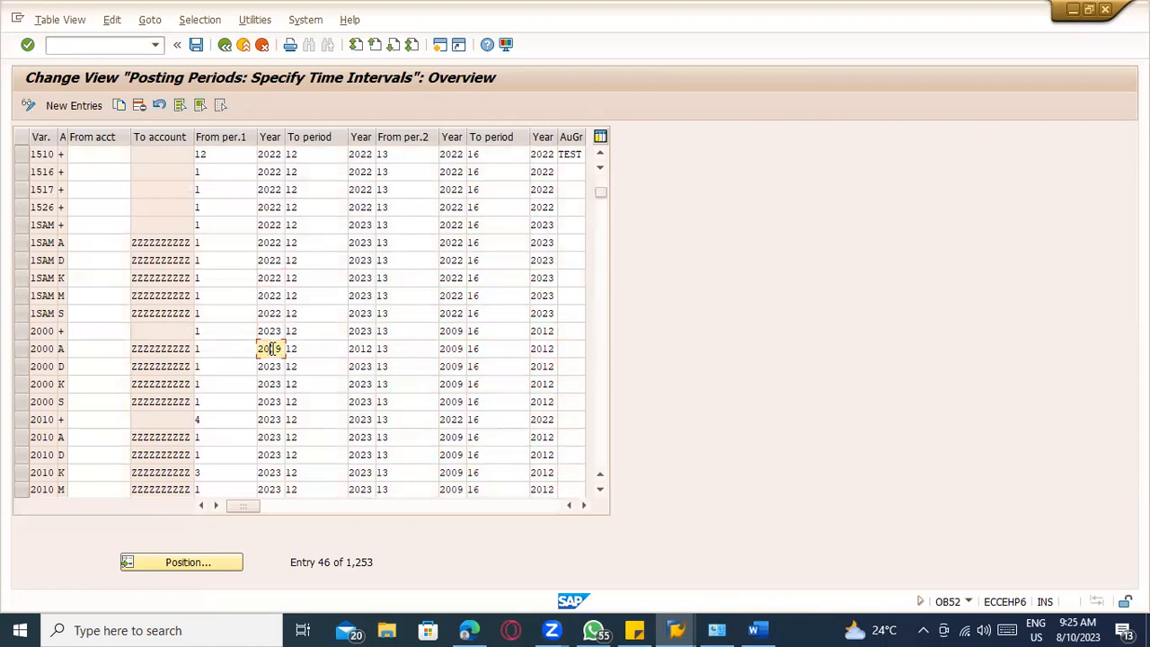
pyautogui.write('2023')
pyautogui.press('Tab')
pyautogui.write('2023')
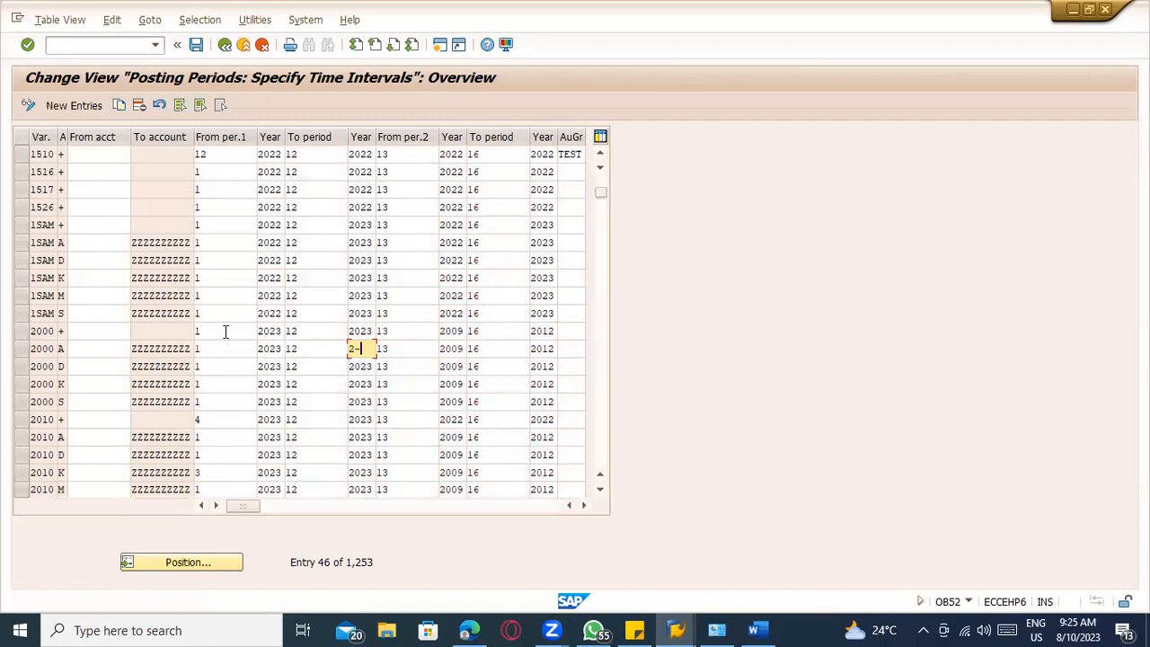
pyautogui.press('Return')
pyautogui.hotkey('ctrl', 's')
pyautogui.press('Return')
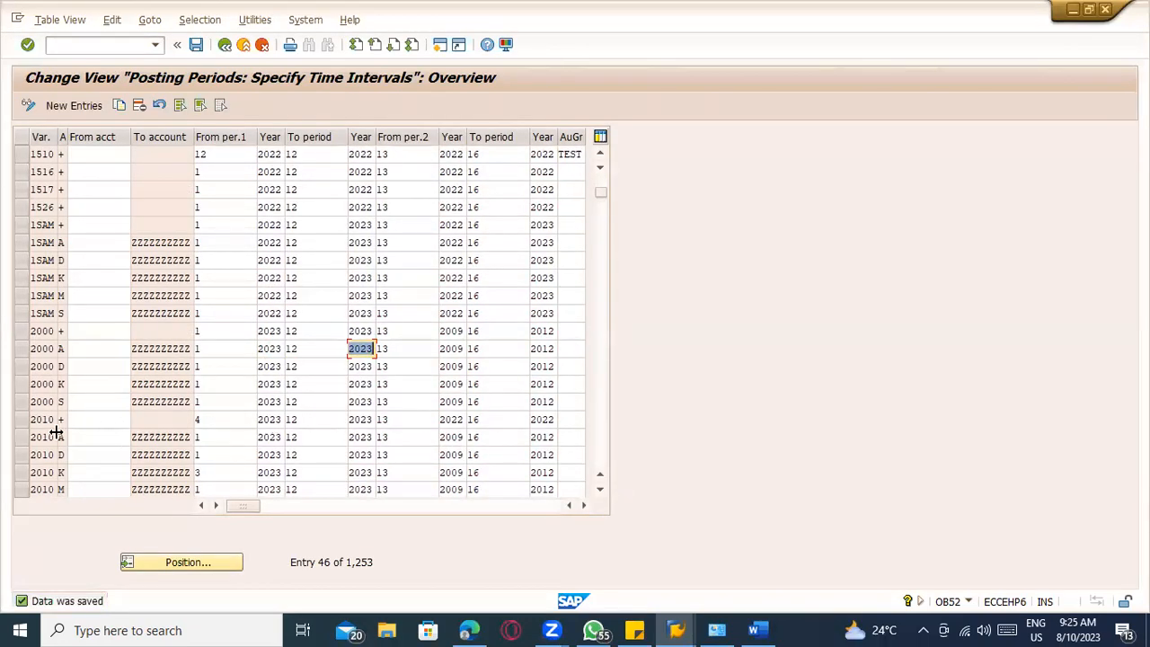
pyautogui.scroll(-1, 47, 225)
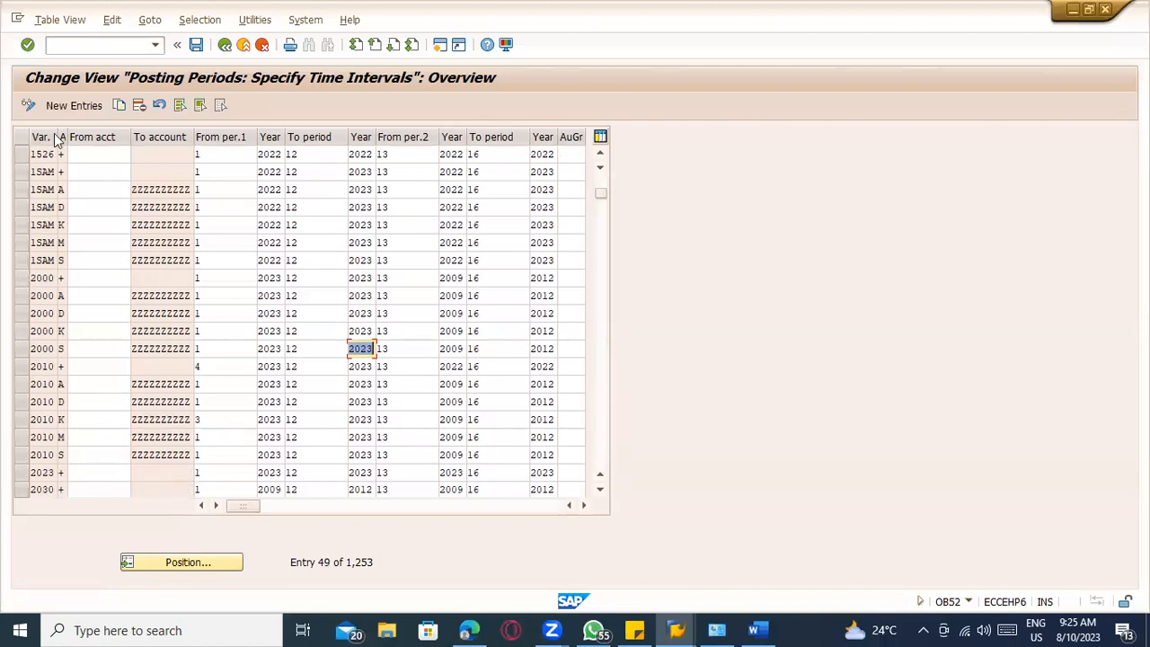
pyautogui.moveTo(58, 138); pyautogui.dragTo(188, 138)
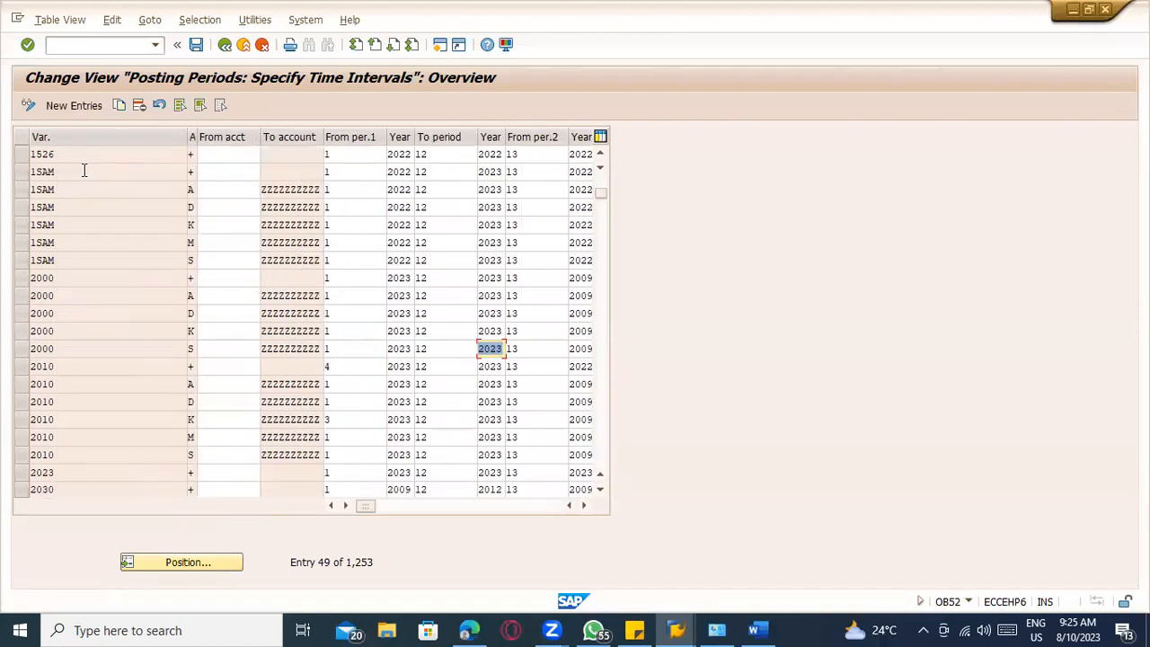
# - Dismiss the goods receipt error log and run the document check again
pyautogui.hotkey('alt', 'Tab')
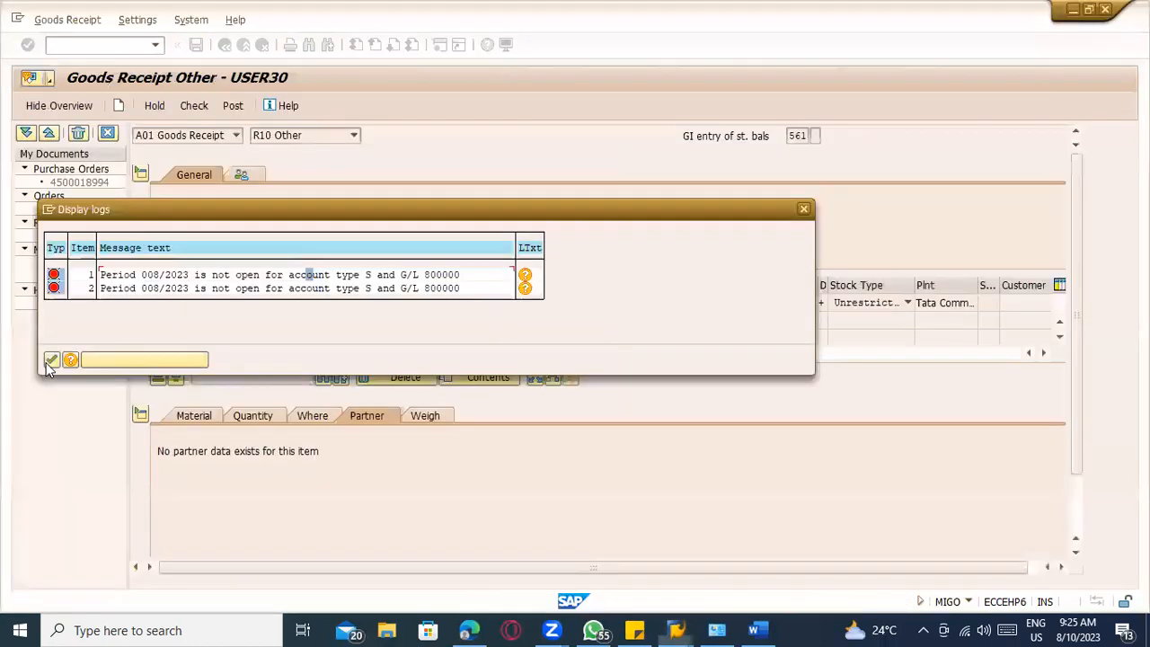
pyautogui.click(52, 361)
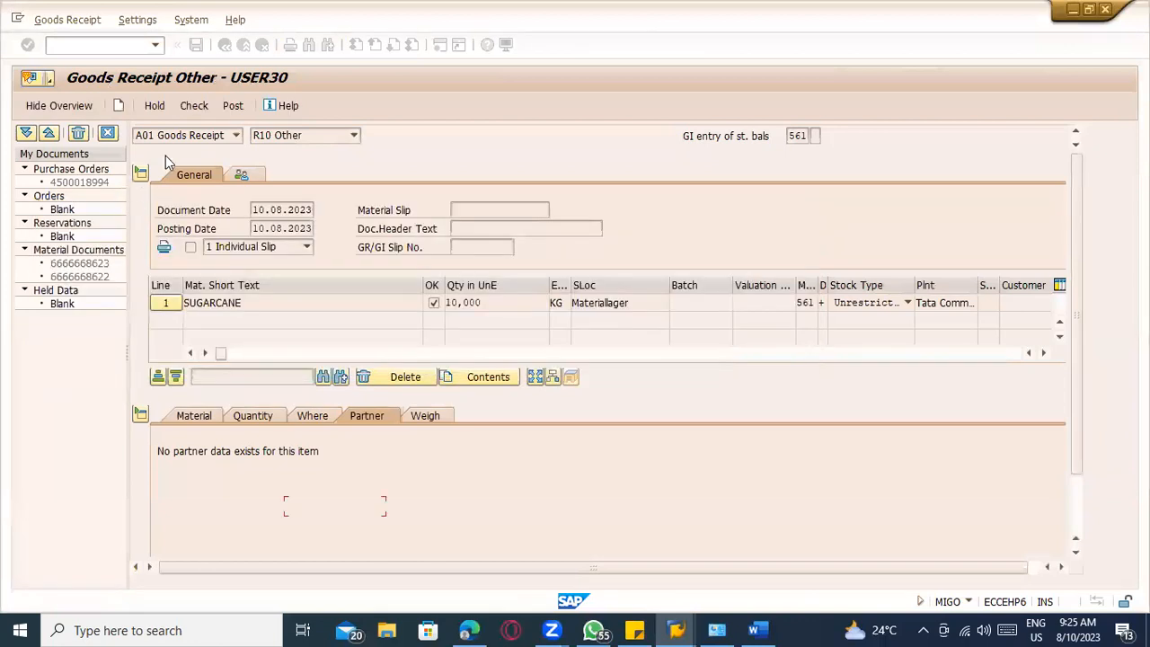
pyautogui.click(203, 101)
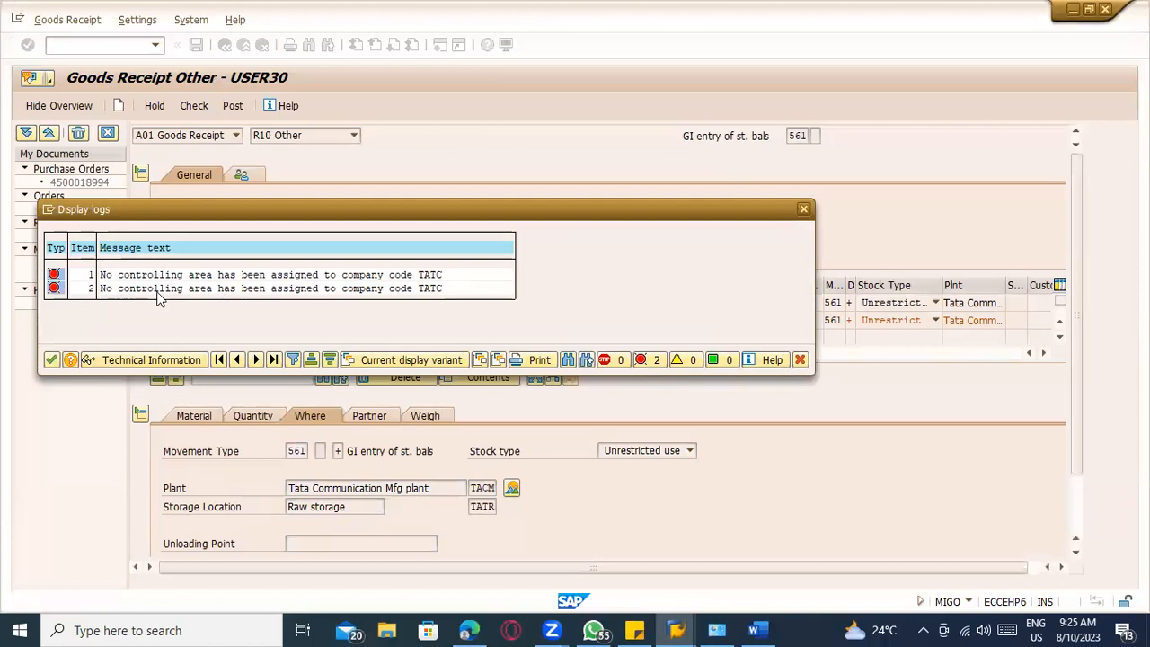
# - Open the SAP Customizing Implementation Guide with transaction SPRO in the posting periods session
pyautogui.press('super+shift+s')
pyautogui.hotkey('alt', 'Tab')
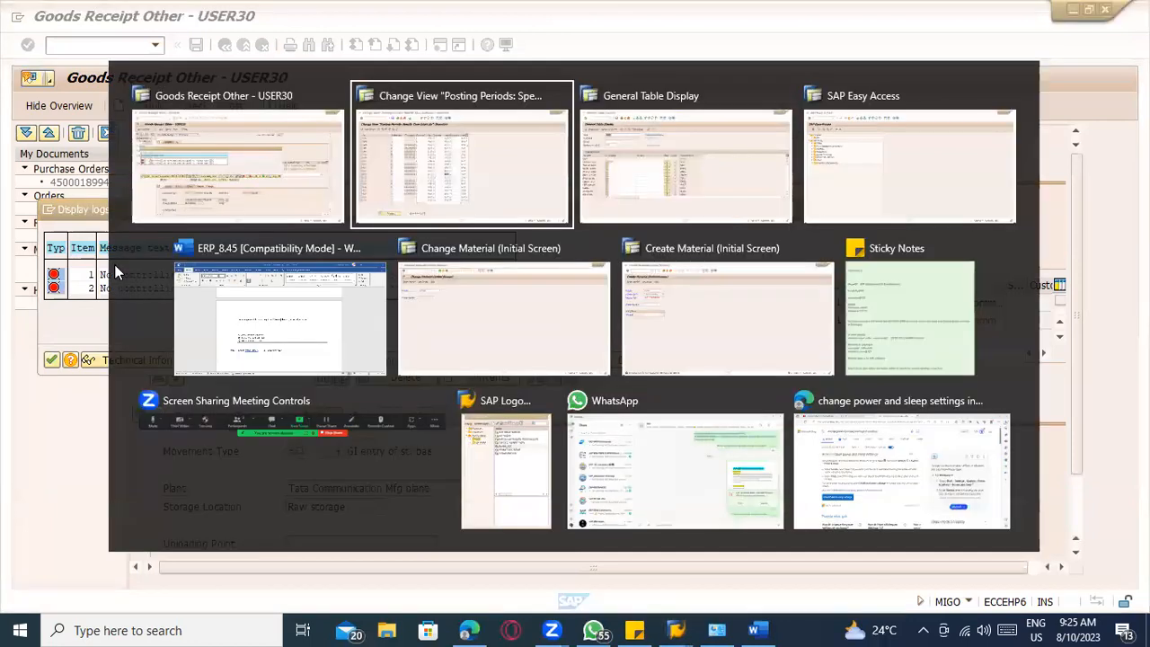
pyautogui.write('/n')
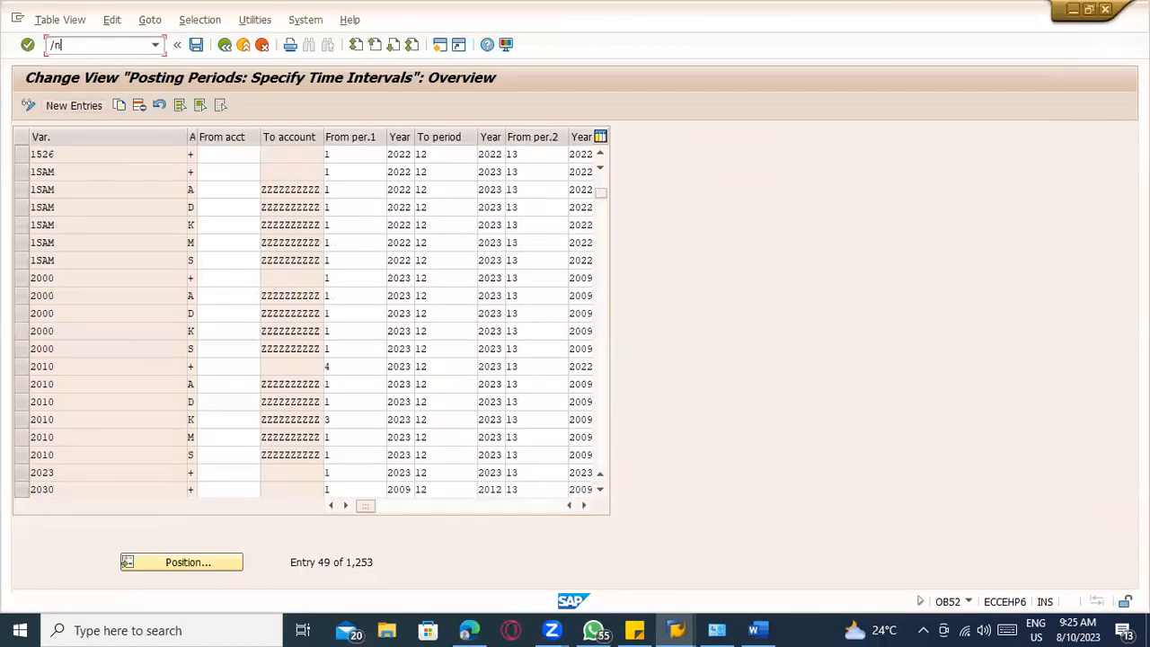
pyautogui.write('spro')
pyautogui.press('Return')
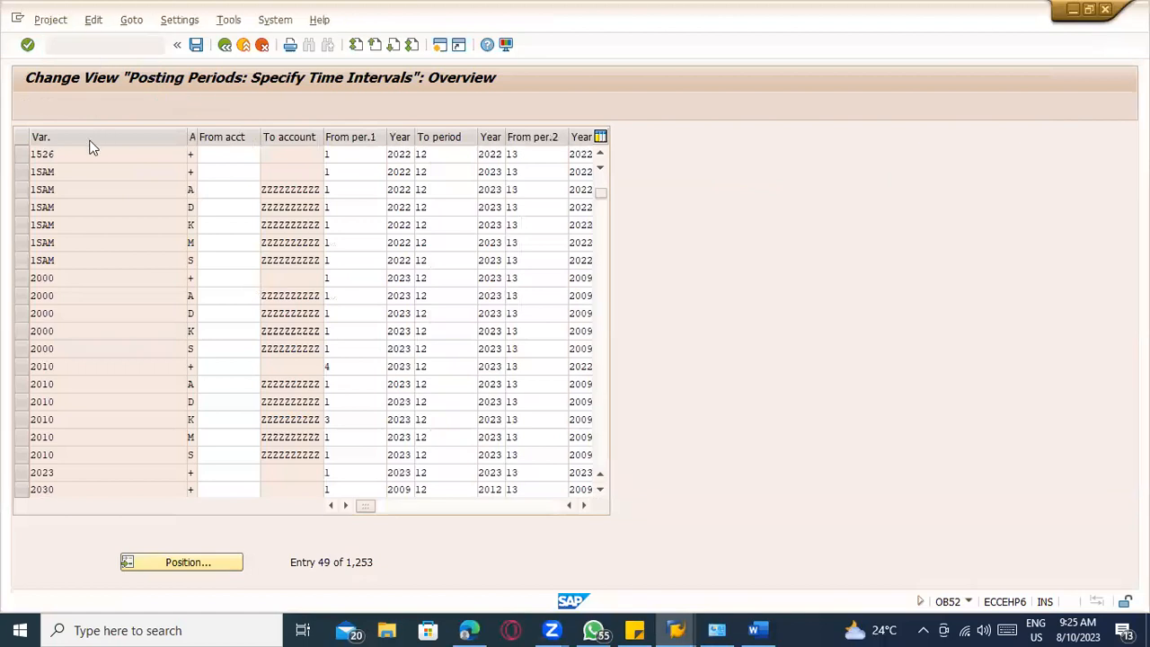
pyautogui.click(78, 104)
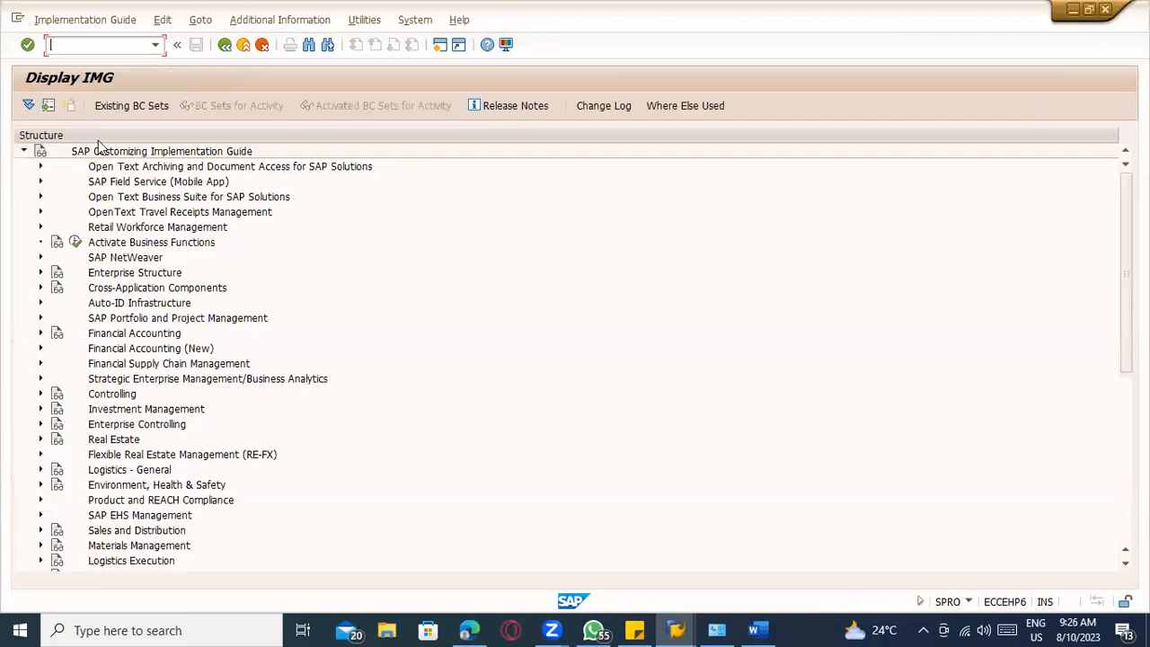
# - Open the company code to controlling area assignment activity under Enterprise Structure, Assignment, Controlling
pyautogui.click(40, 273)
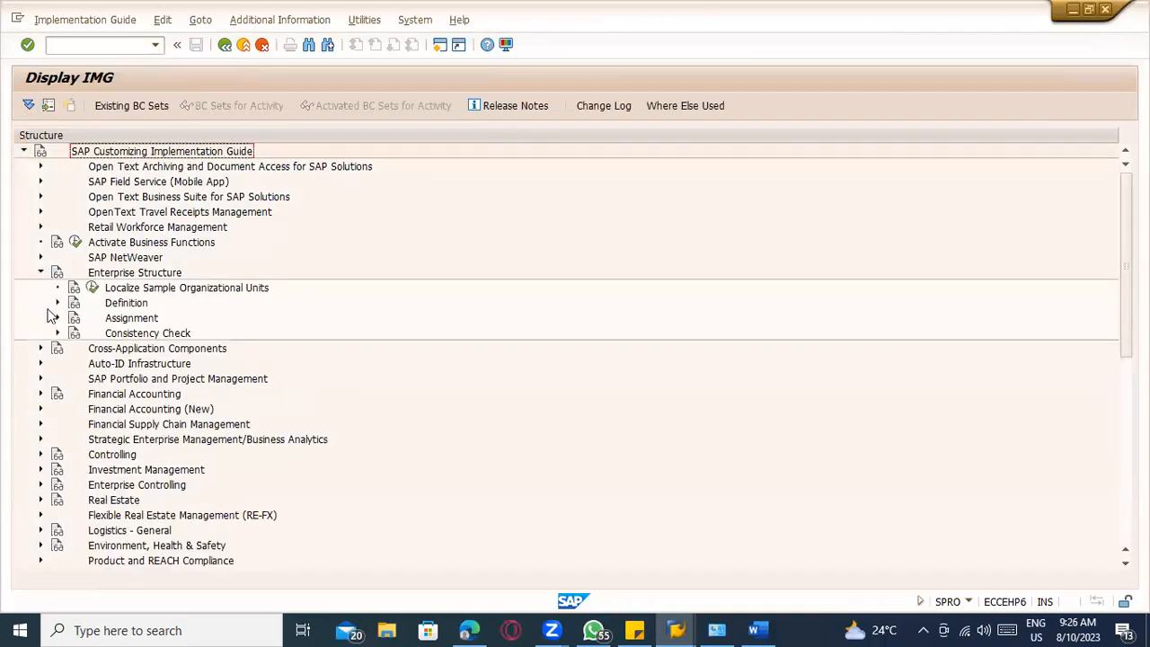
pyautogui.click(57, 303)
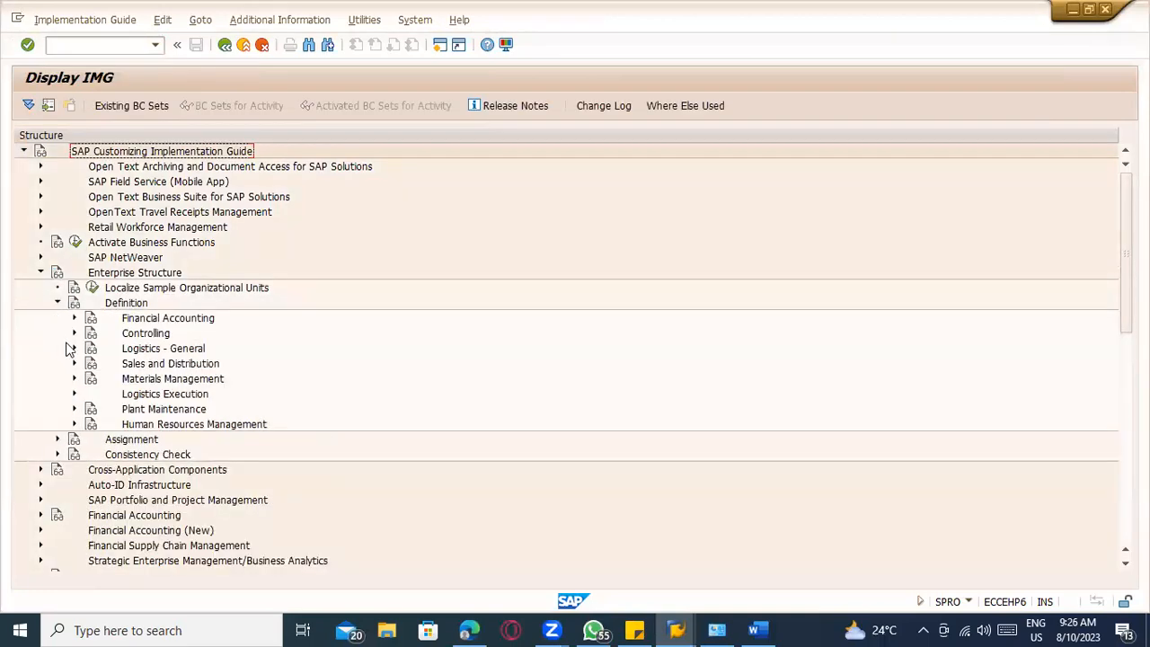
pyautogui.click(57, 439)
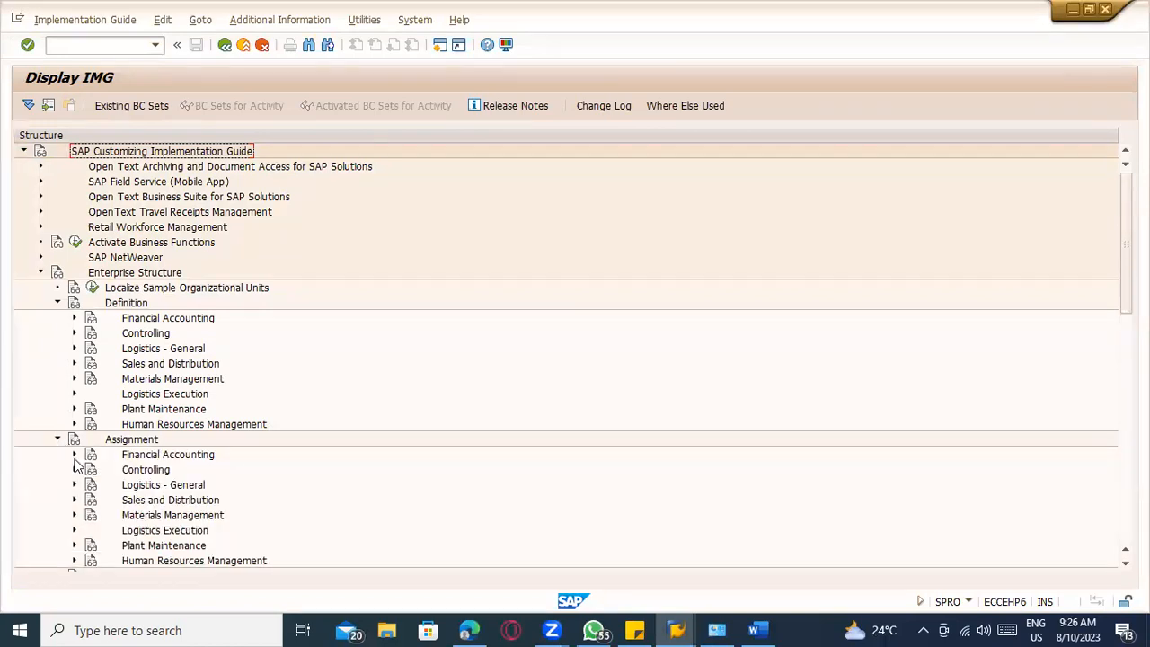
pyautogui.scroll(-2, 59, 431)
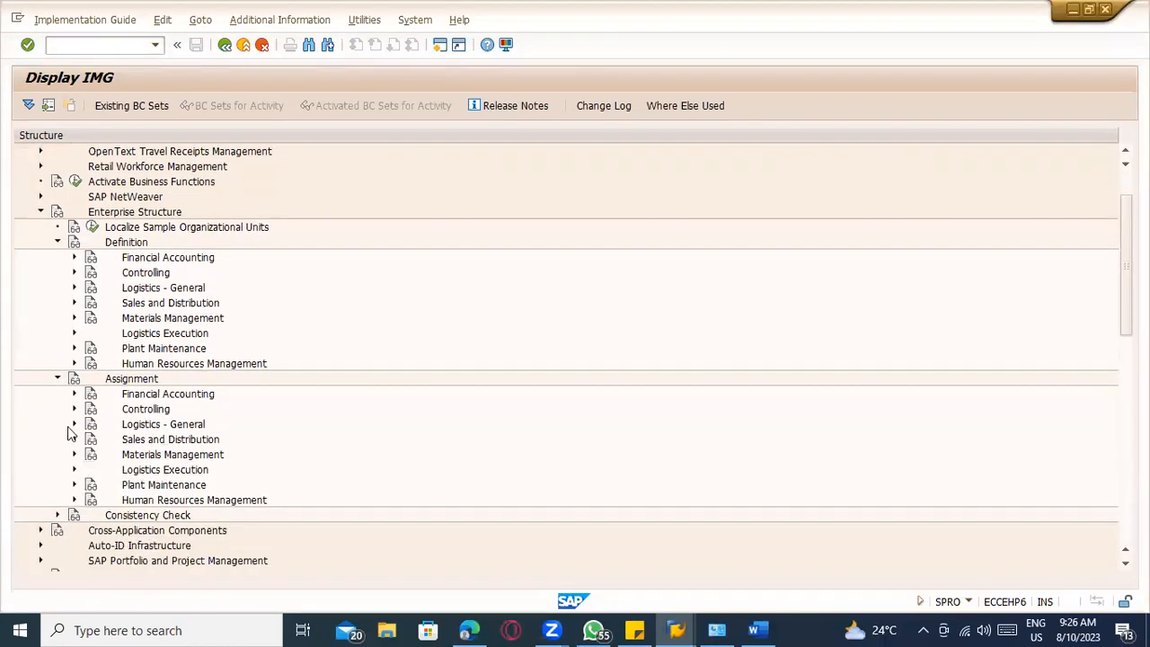
pyautogui.click(74, 424)
pyautogui.scroll(-2, 86, 405)
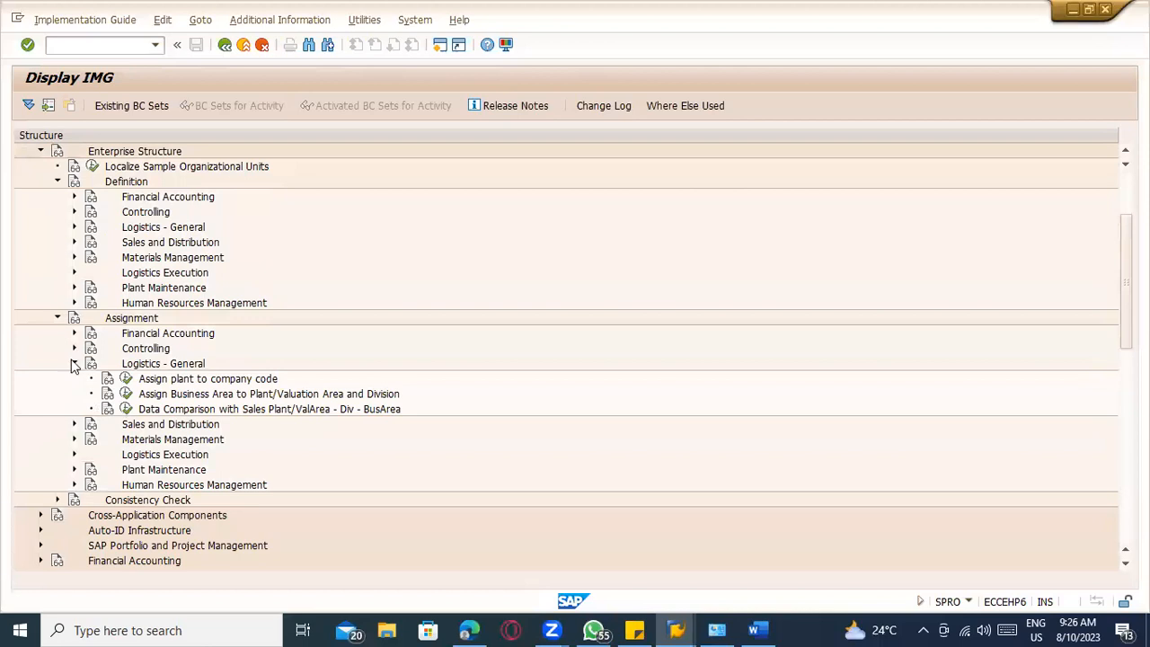
pyautogui.click(74, 348)
pyautogui.click(125, 364)
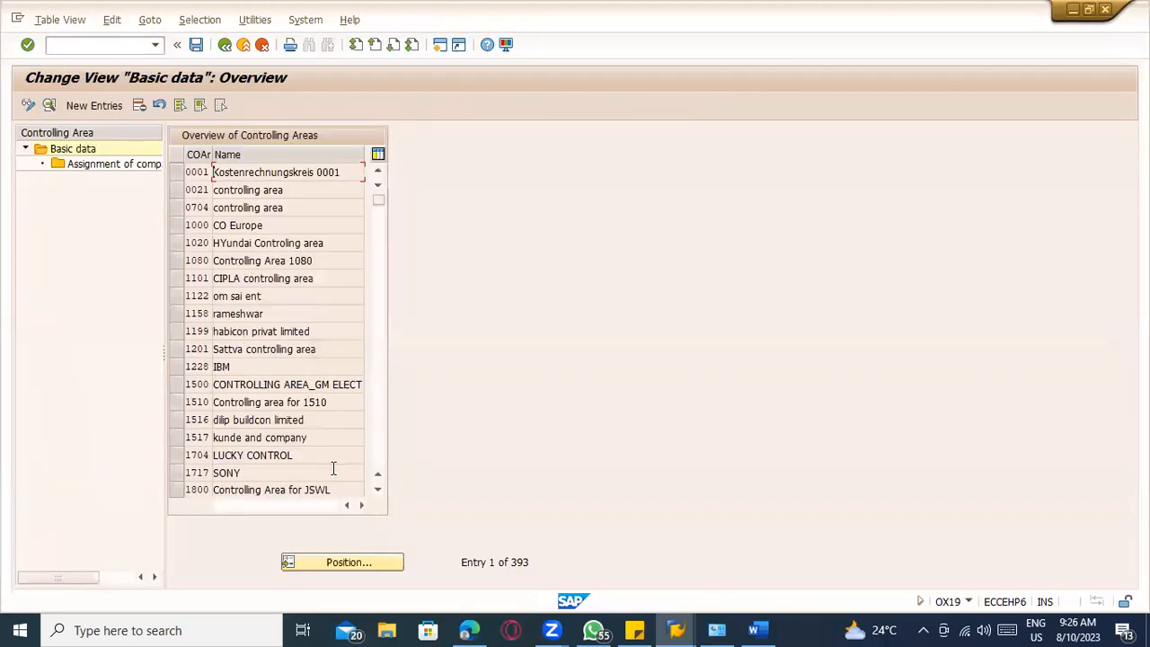
# - Assign company code TATC to controlling area 1000 as a new entry, save it and leave the assignment view
pyautogui.click(176, 225)
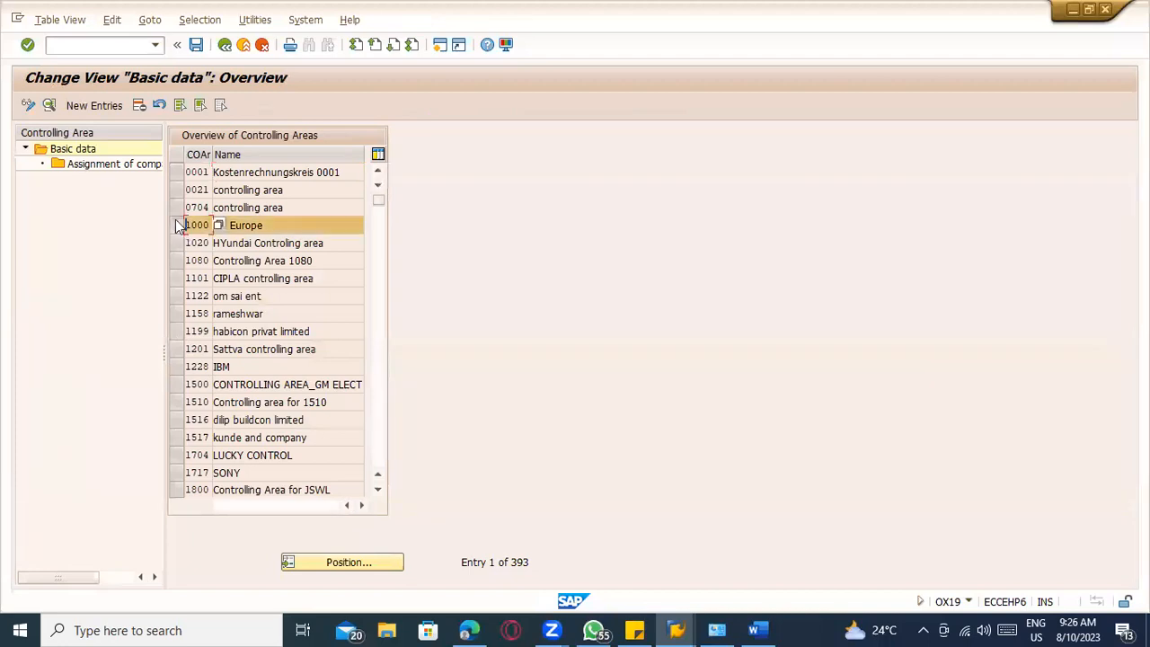
pyautogui.doubleClick(106, 168)
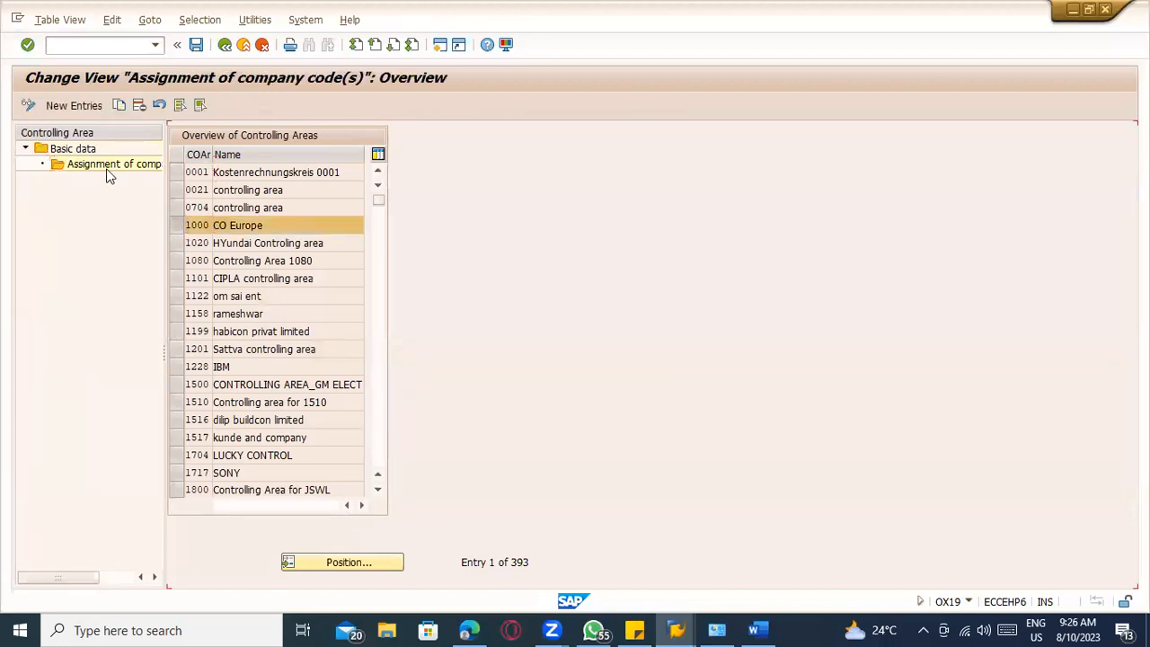
pyautogui.click(95, 106)
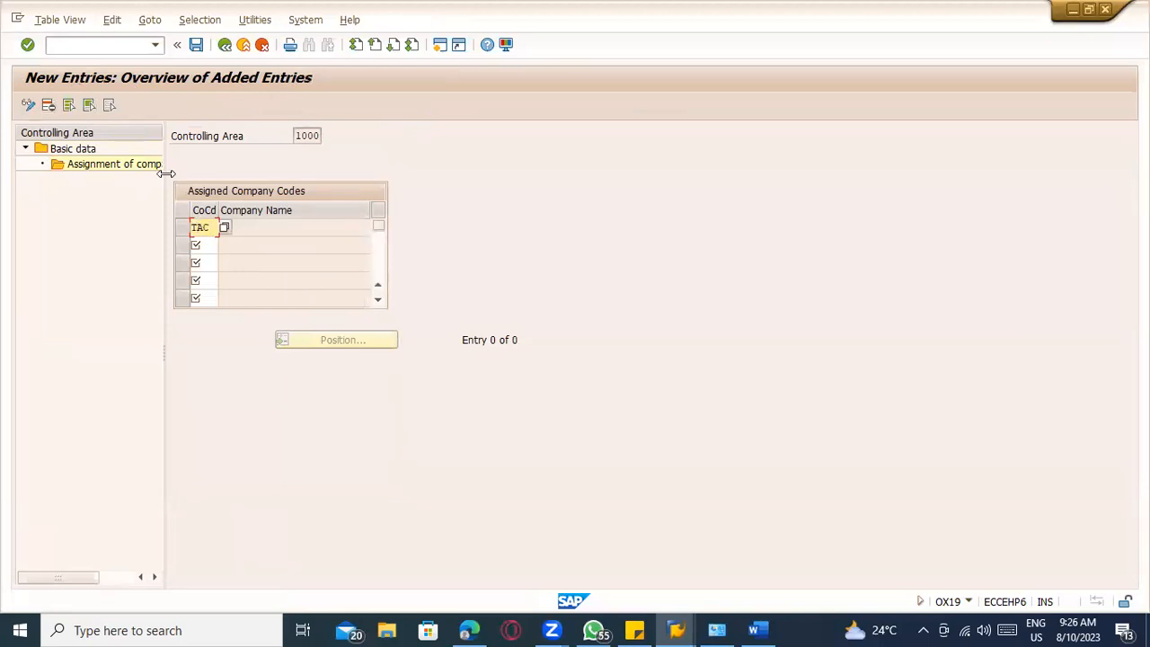
pyautogui.write('TATC')
pyautogui.press('Return')
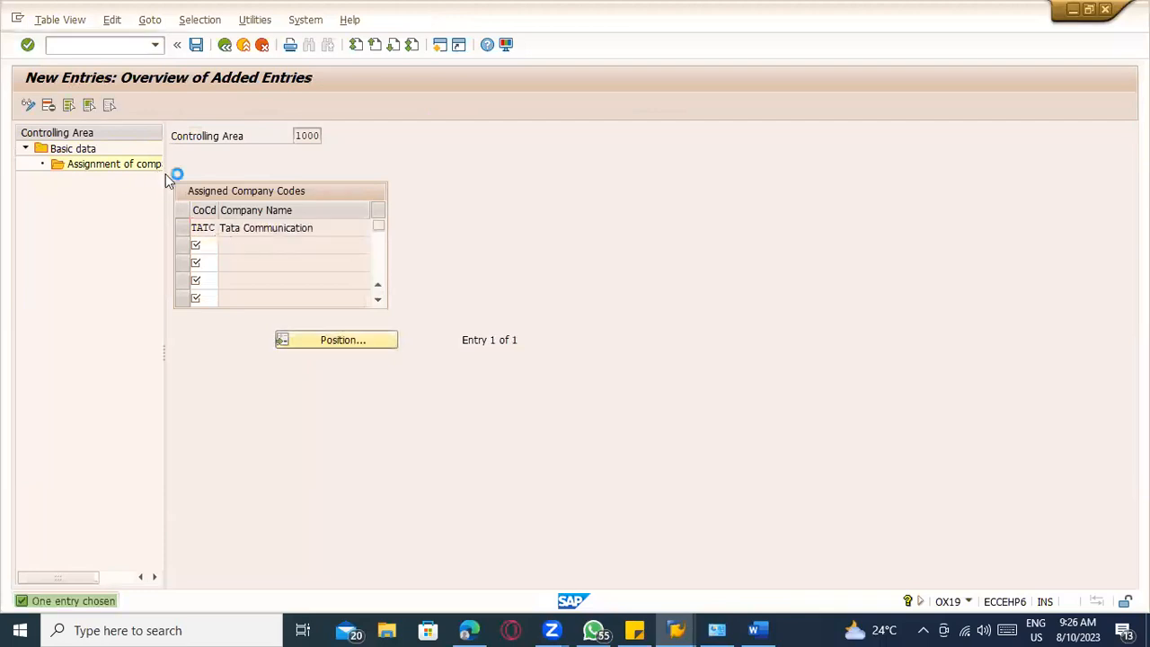
pyautogui.hotkey('ctrl', 's')
pyautogui.press('Return')
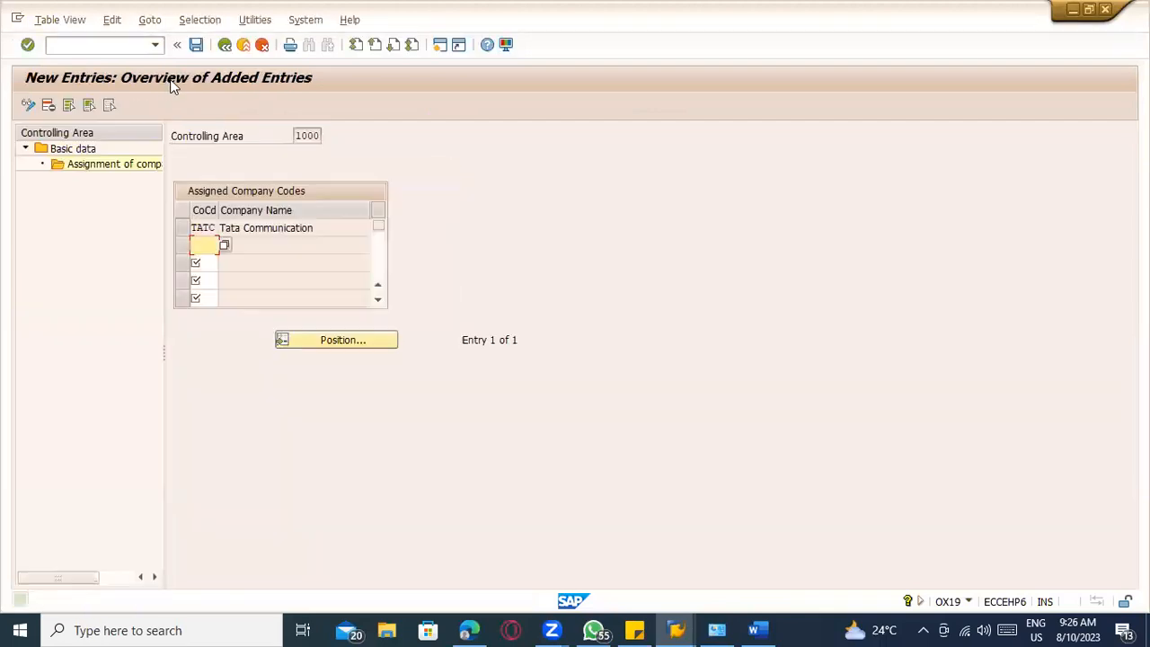
pyautogui.click(226, 45)
pyautogui.click(226, 46)
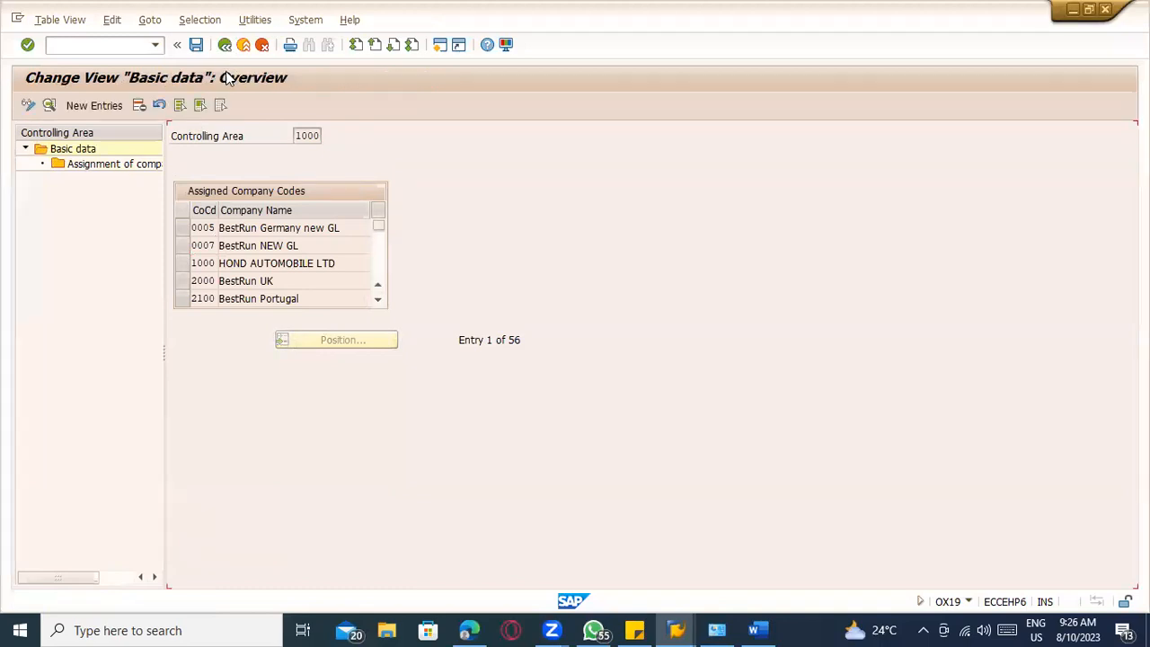
pyautogui.click(226, 46)
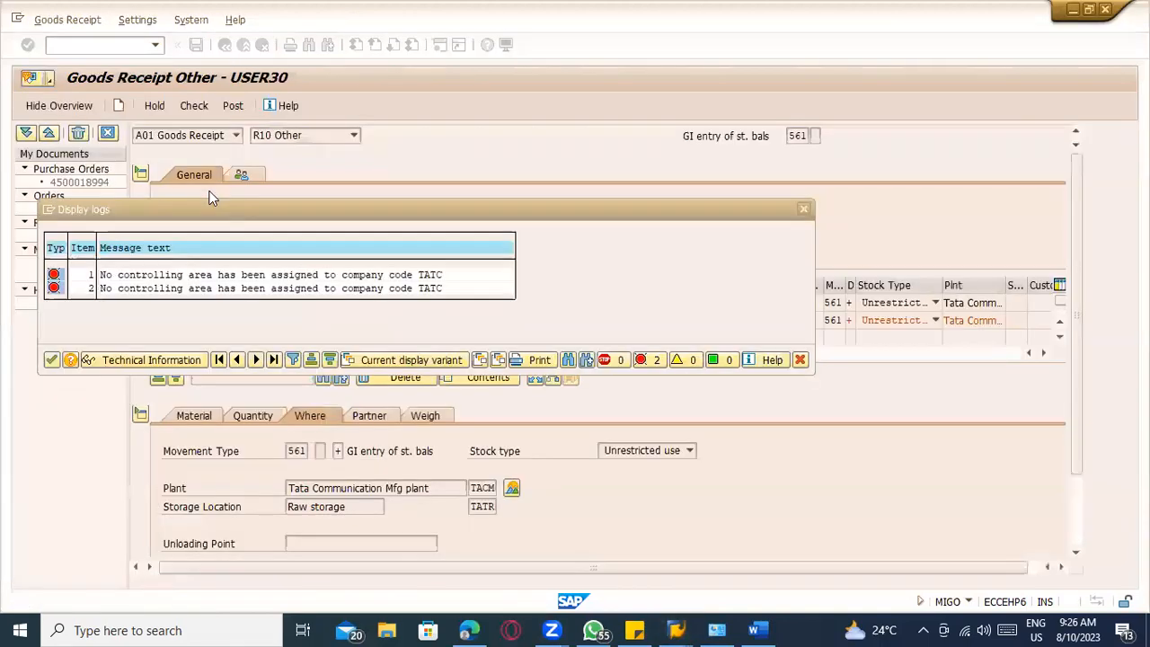
# - Dismiss the goods receipt error log, run the document check again and try to post the document
pyautogui.press('Return')
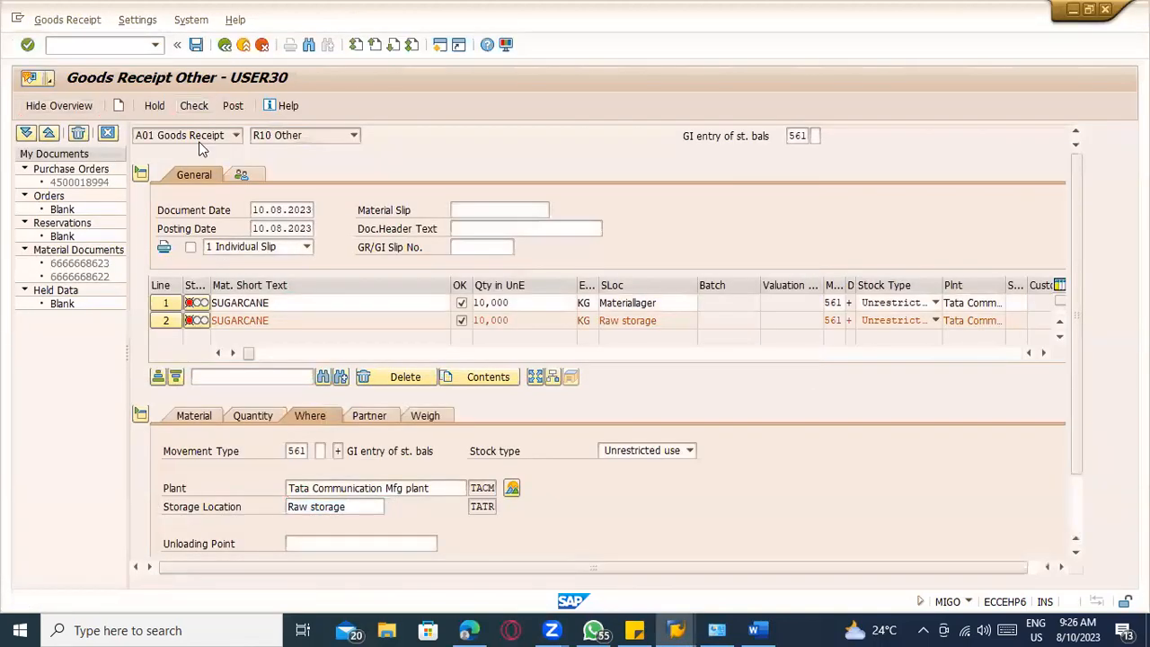
pyautogui.scroll(-1, 290, 470)
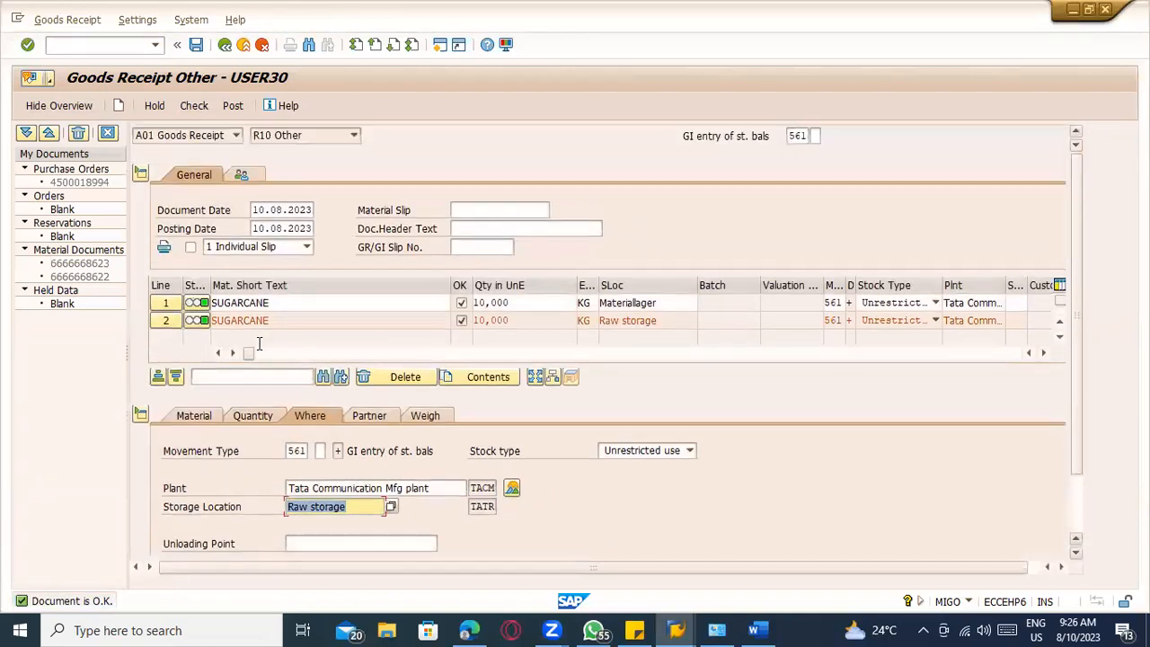
pyautogui.click(233, 105)
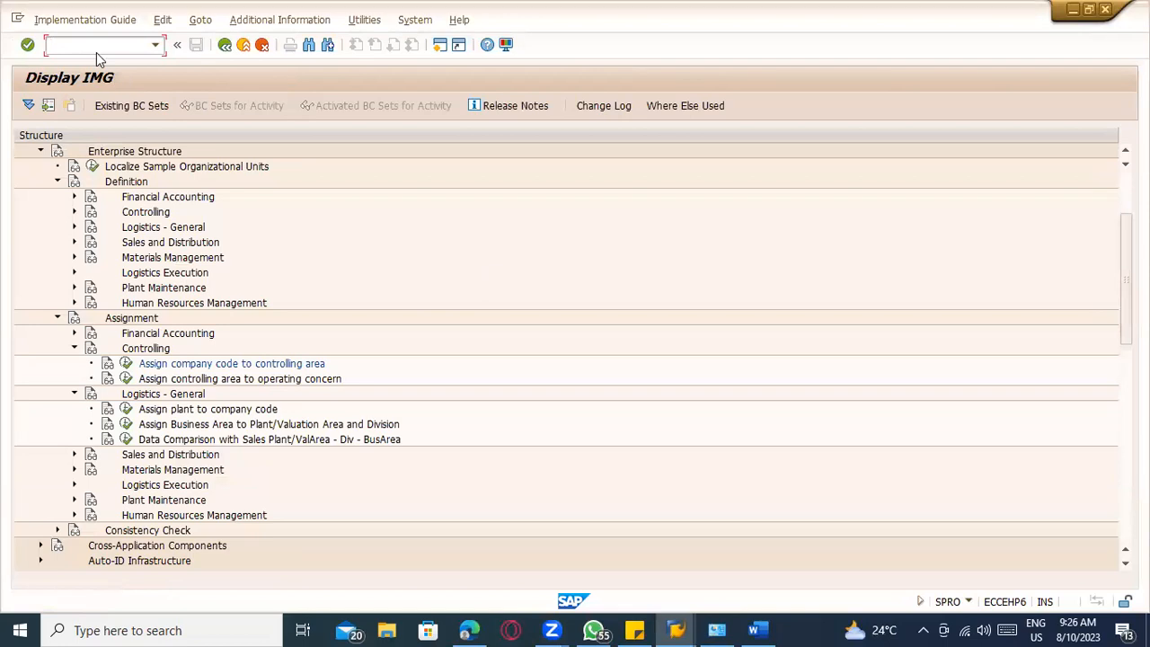
# - Open accounting document number range maintenance with transaction FBN1 in the customizing session
pyautogui.write('/nfbn1')
pyautogui.press('Return')
pyautogui.hotkey('alt', 'Tab')
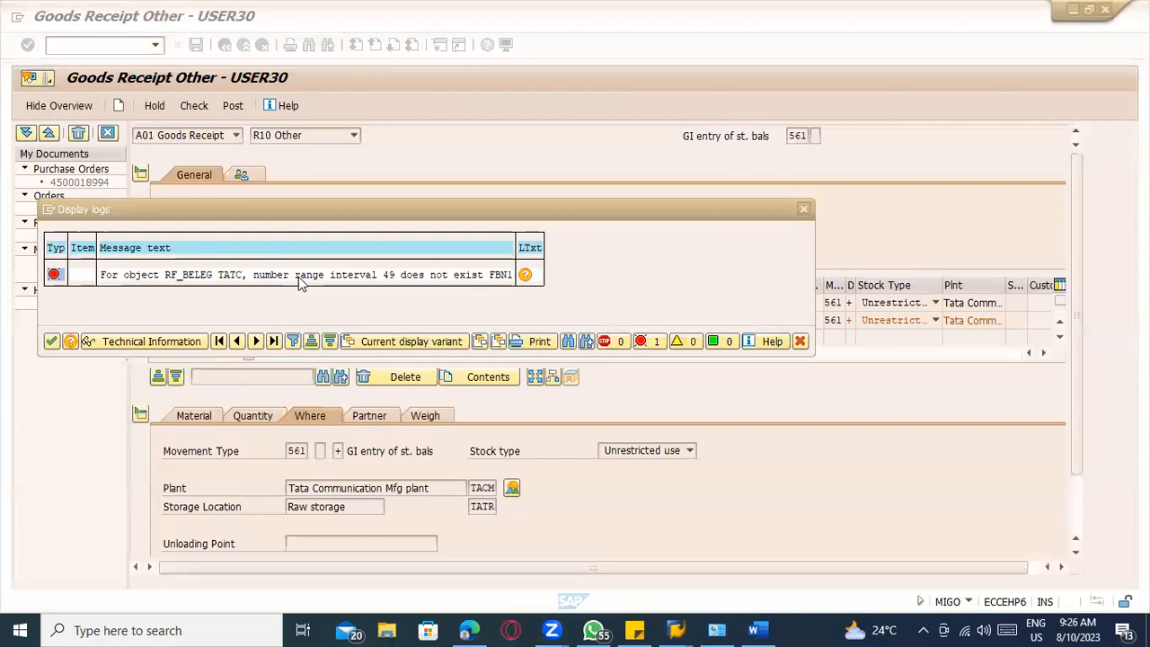
pyautogui.hotkey('alt', 'Tab')
pyautogui.hotkey('alt', 'Tab')
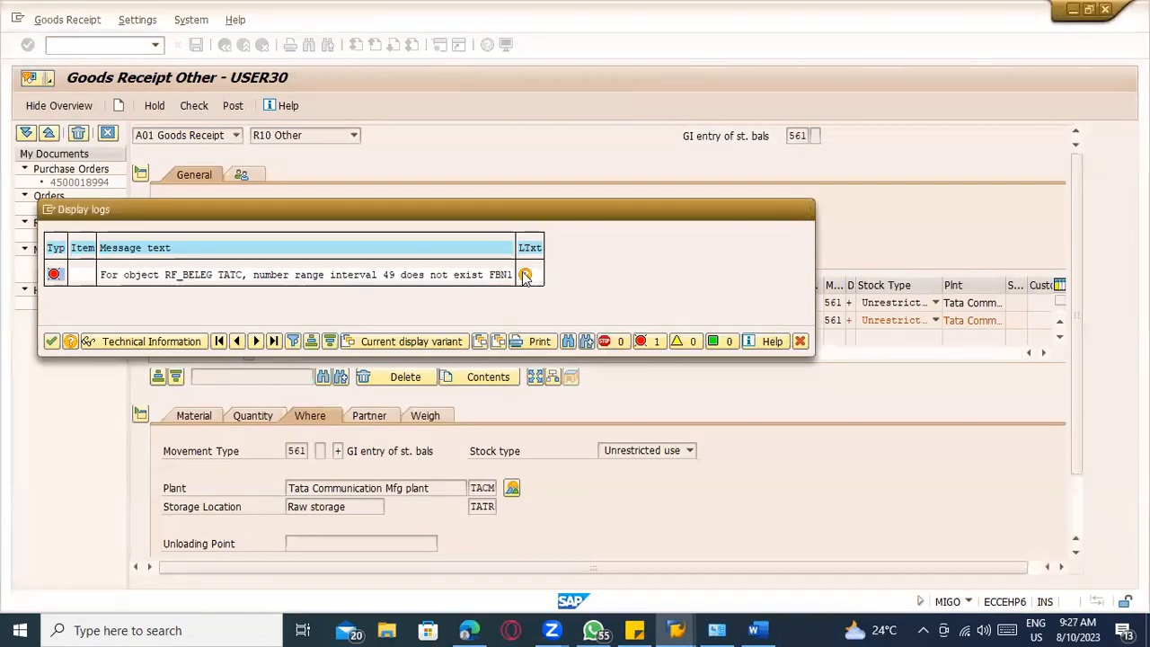
# - Open the long text of the goods receipt posting error and examine the missing interval and the proposed transaction
pyautogui.click(529, 274)
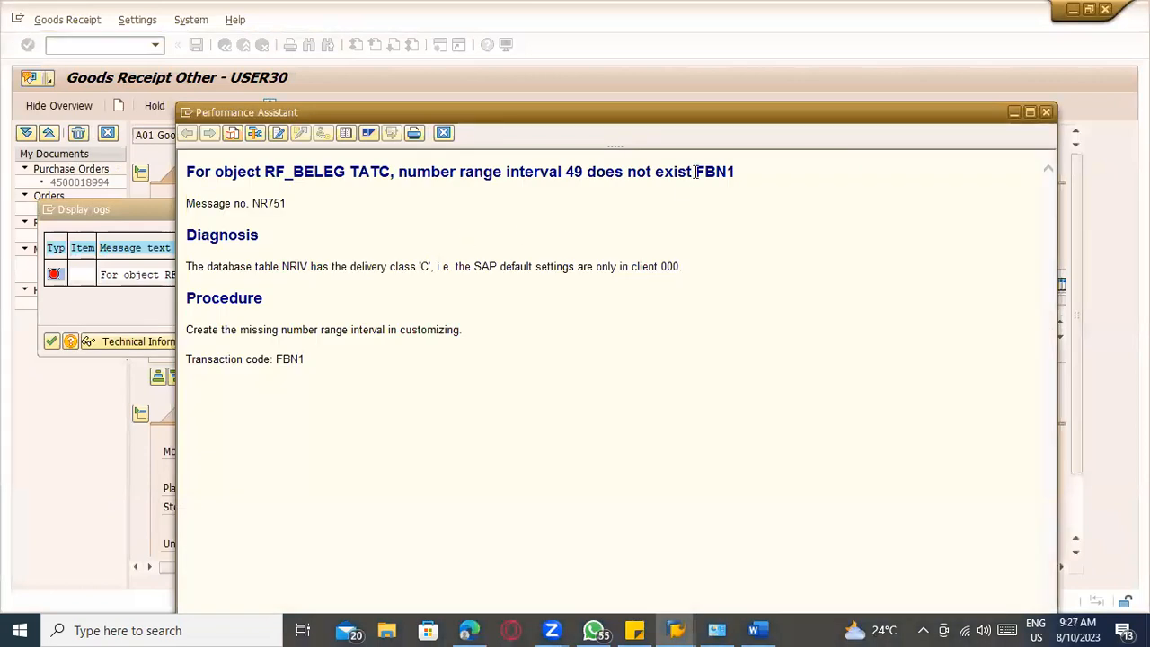
pyautogui.moveTo(696, 171); pyautogui.dragTo(784, 175)
pyautogui.moveTo(566, 171)
pyautogui.mouseDown()
pyautogui.moveTo(626, 171)
pyautogui.moveTo(582, 171)
pyautogui.mouseUp()
pyautogui.hotkey('alt', 'Tab')
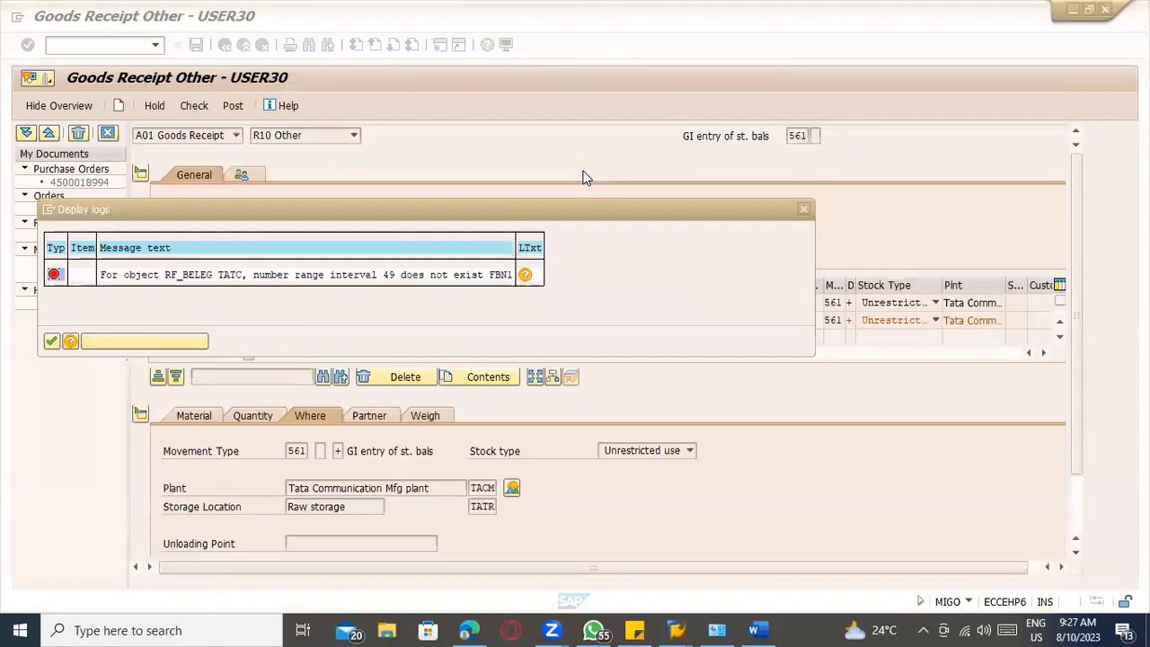
# - Open the accounting document number range intervals of company code TATC for editing
pyautogui.hotkey('alt', 'Tab')
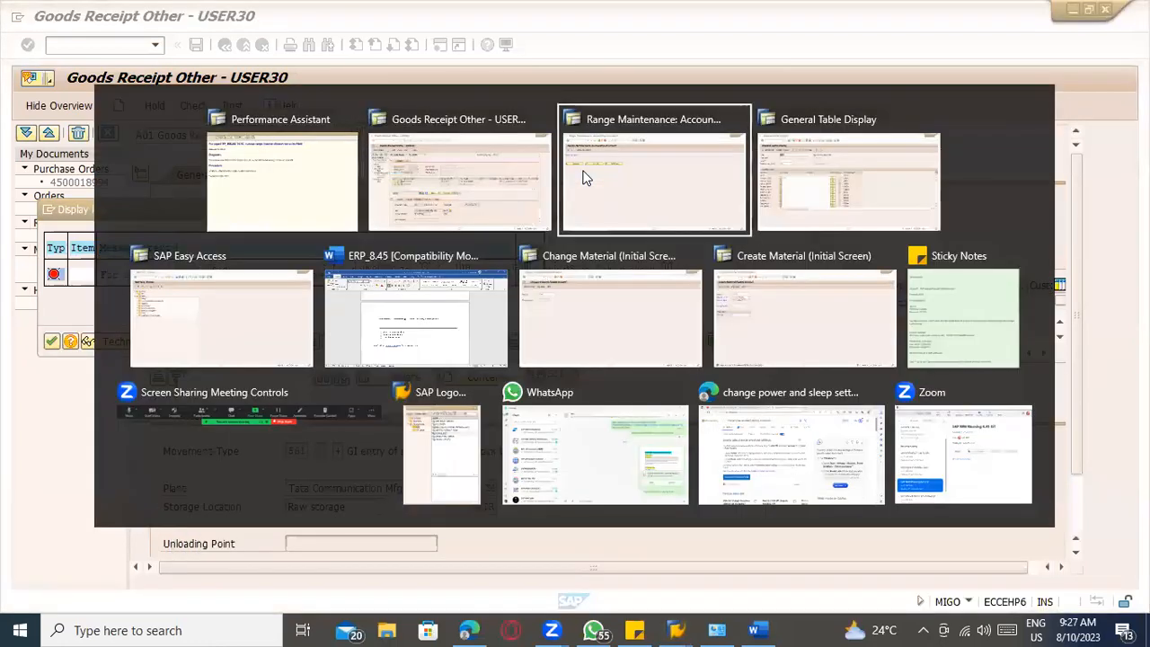
pyautogui.click(584, 177)
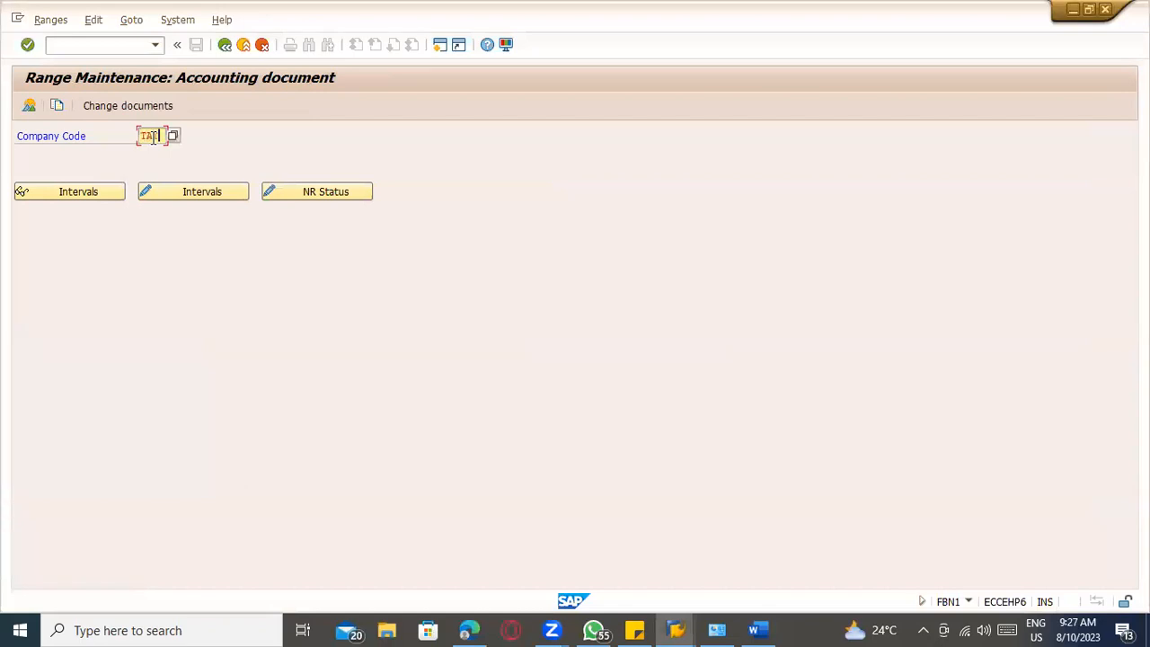
pyautogui.click(183, 191)
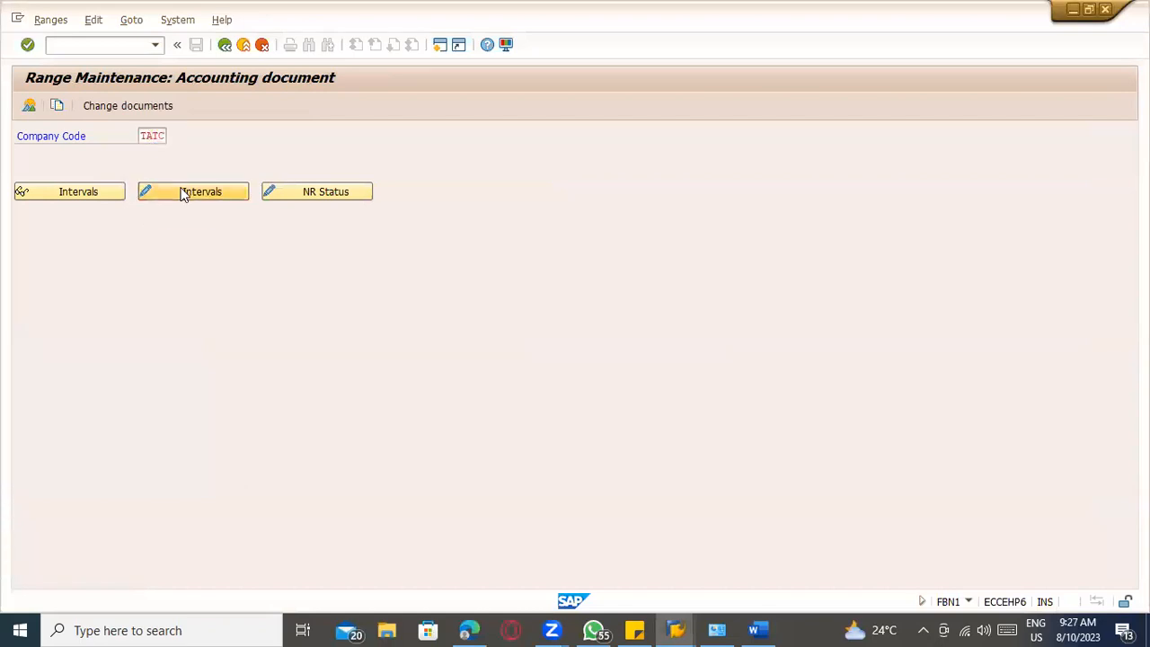
# - Recheck the interval number in the error text and copy the number limits of the 2015 row of number range 49
pyautogui.hotkey('alt', 'Tab')
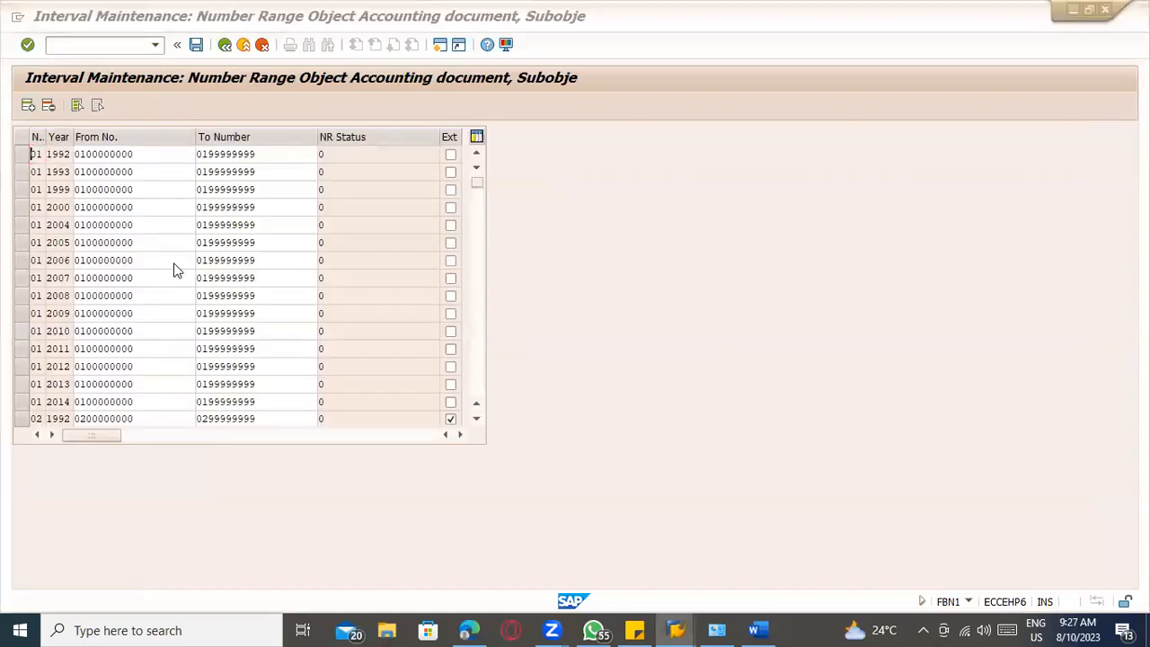
pyautogui.doubleClick(563, 170)
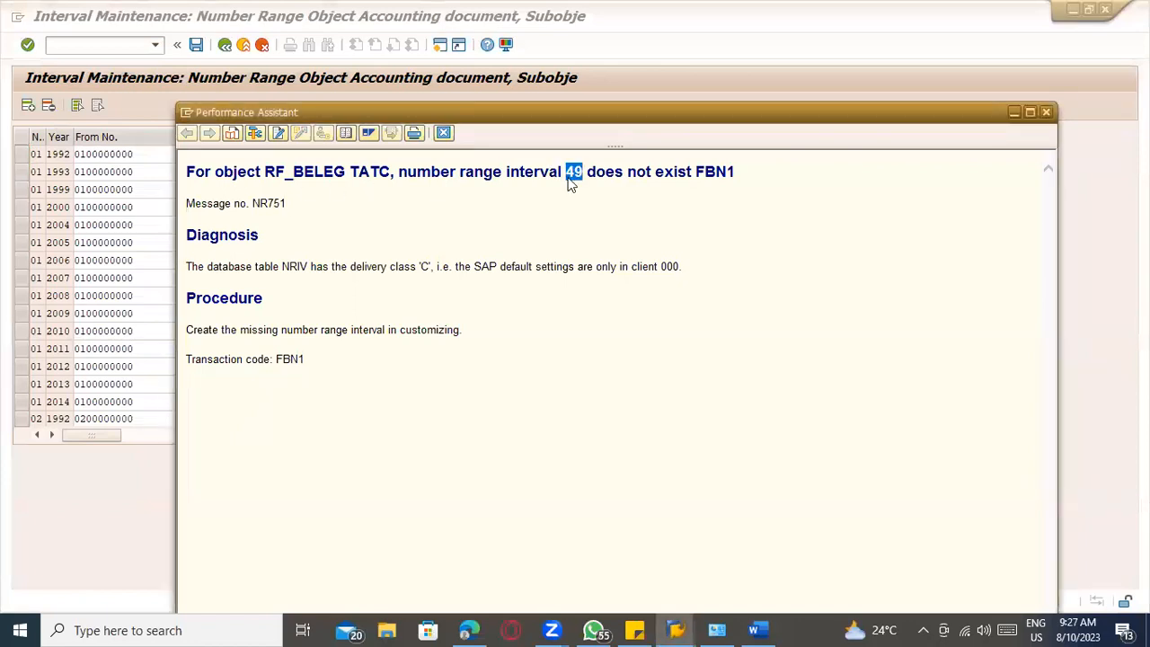
pyautogui.click(114, 301)
pyautogui.scroll(-6, 115, 299)
pyautogui.scroll(-15, 115, 301)
pyautogui.scroll(-15, 116, 310)
pyautogui.scroll(-15, 115, 320)
pyautogui.scroll(-6, 121, 333)
pyautogui.click(60, 328)
pyautogui.scroll(-4, 85, 384)
pyautogui.scroll(-2, 88, 377)
pyautogui.click(52, 279)
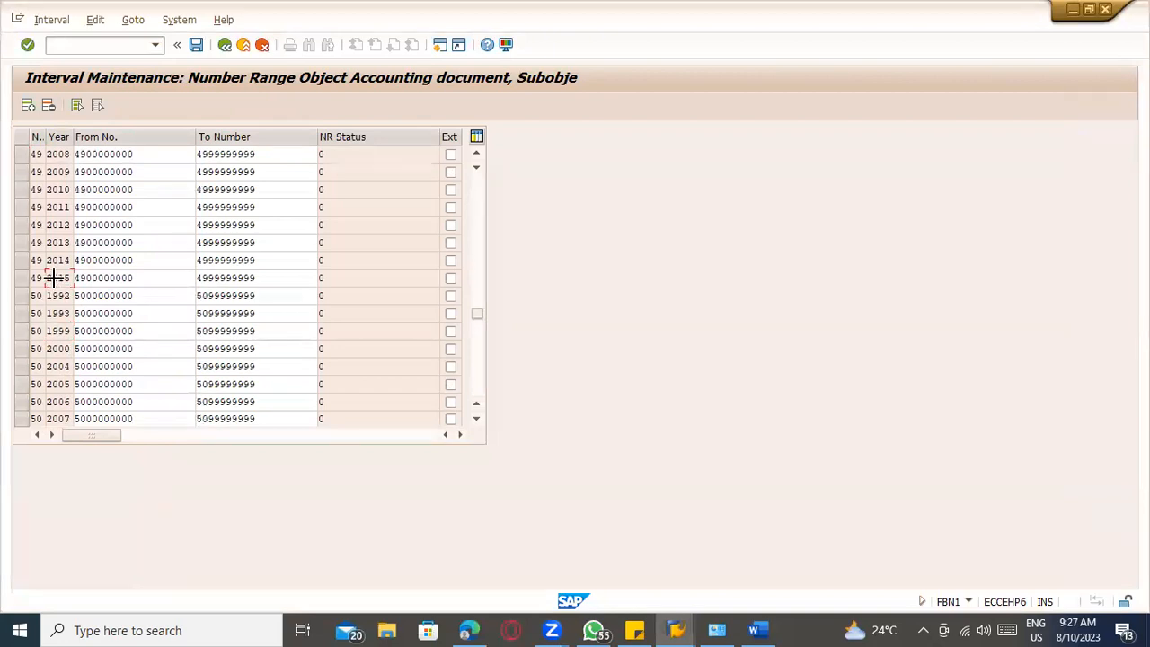
pyautogui.hotkey('ctrl', 'y')
pyautogui.moveTo(76, 275); pyautogui.dragTo(236, 278)
pyautogui.hotkey('ctrl', 'c')
# - Insert a new interval row among the first number range entries with number 49 and year 2023
pyautogui.click(27, 105)
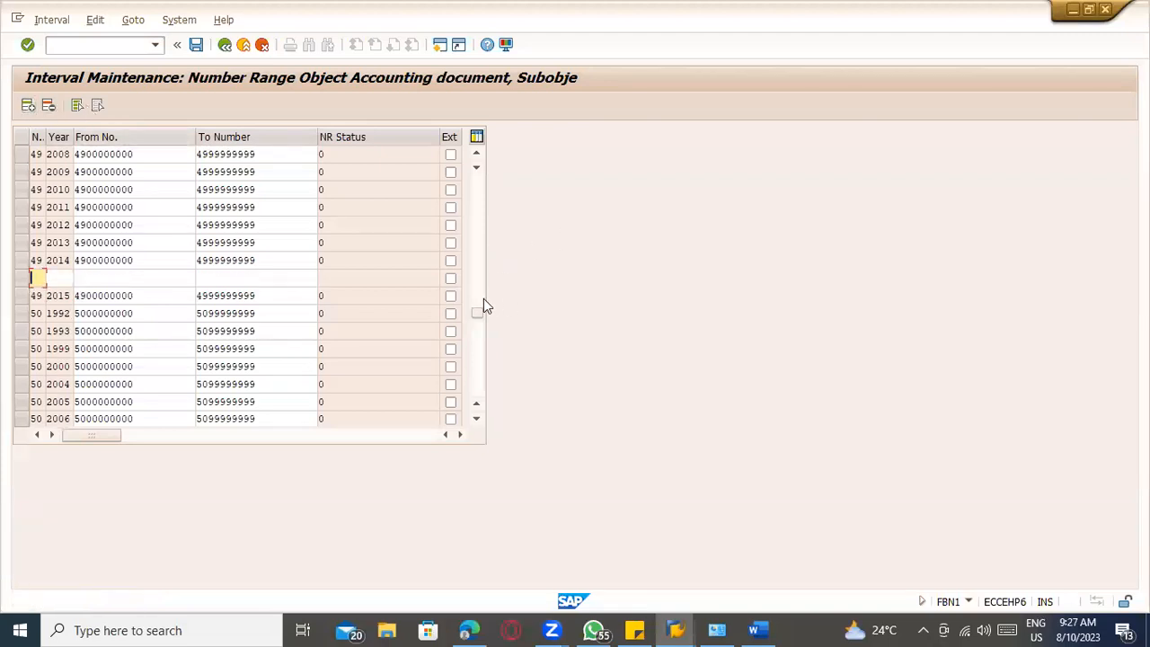
pyautogui.moveTo(478, 312); pyautogui.dragTo(503, 128)
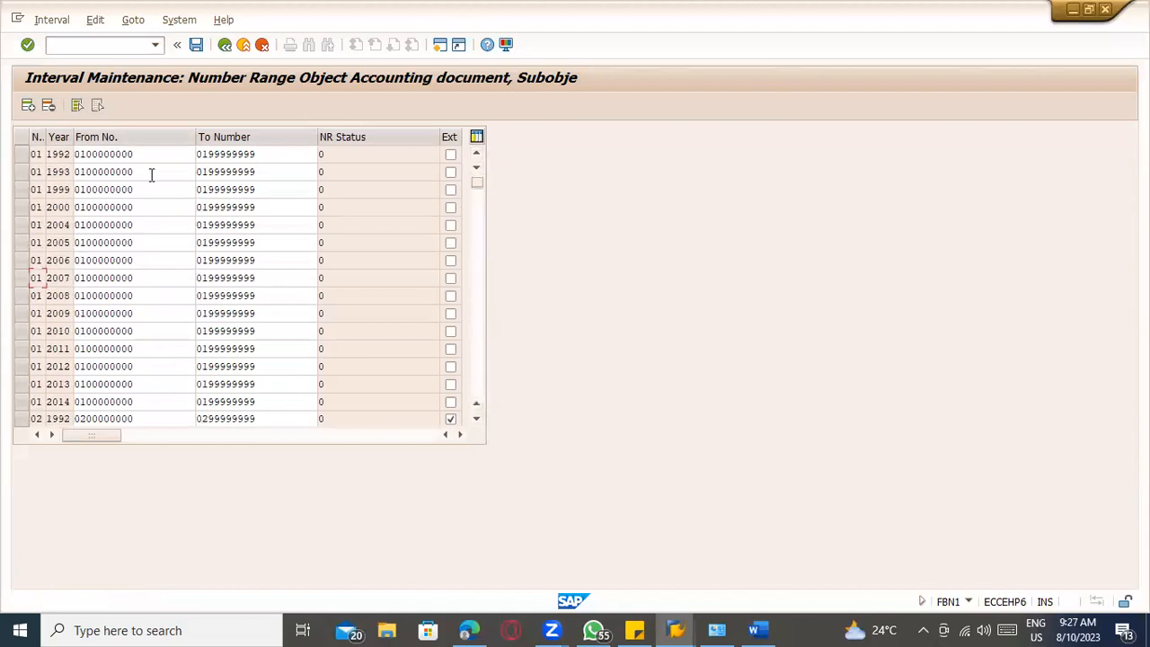
pyautogui.click(27, 106)
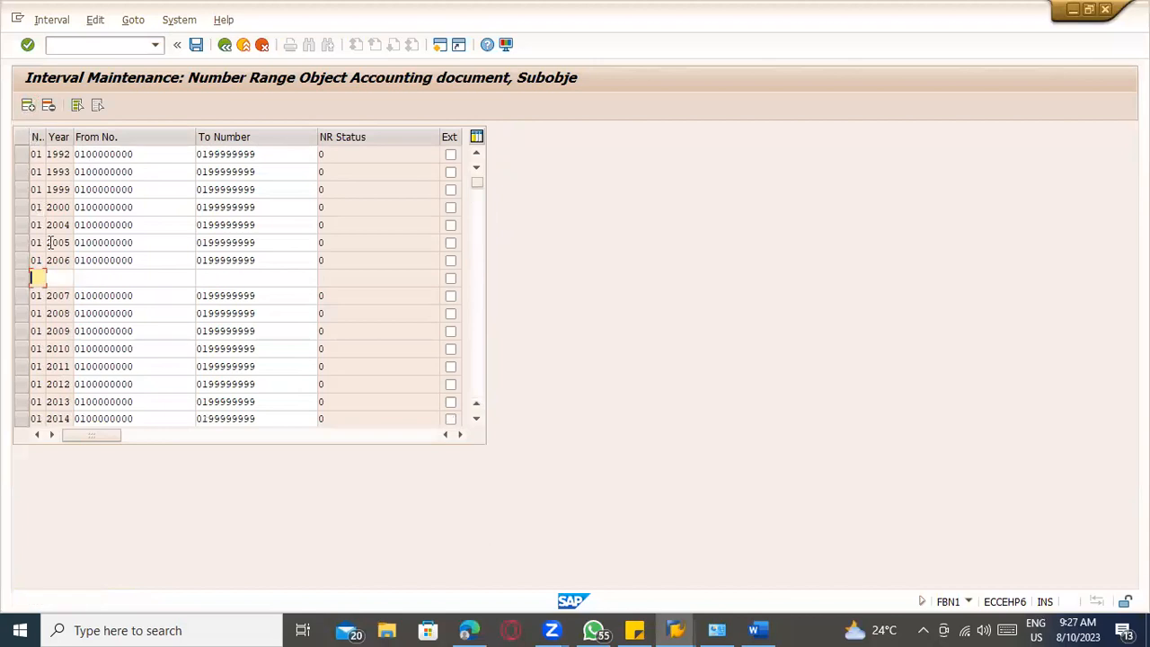
pyautogui.write('48')
pyautogui.press('BackSpace')
pyautogui.press('BackSpace')
pyautogui.write('49')
pyautogui.press('Tab')
pyautogui.write('292')
pyautogui.press('BackSpace')
pyautogui.press('BackSpace')
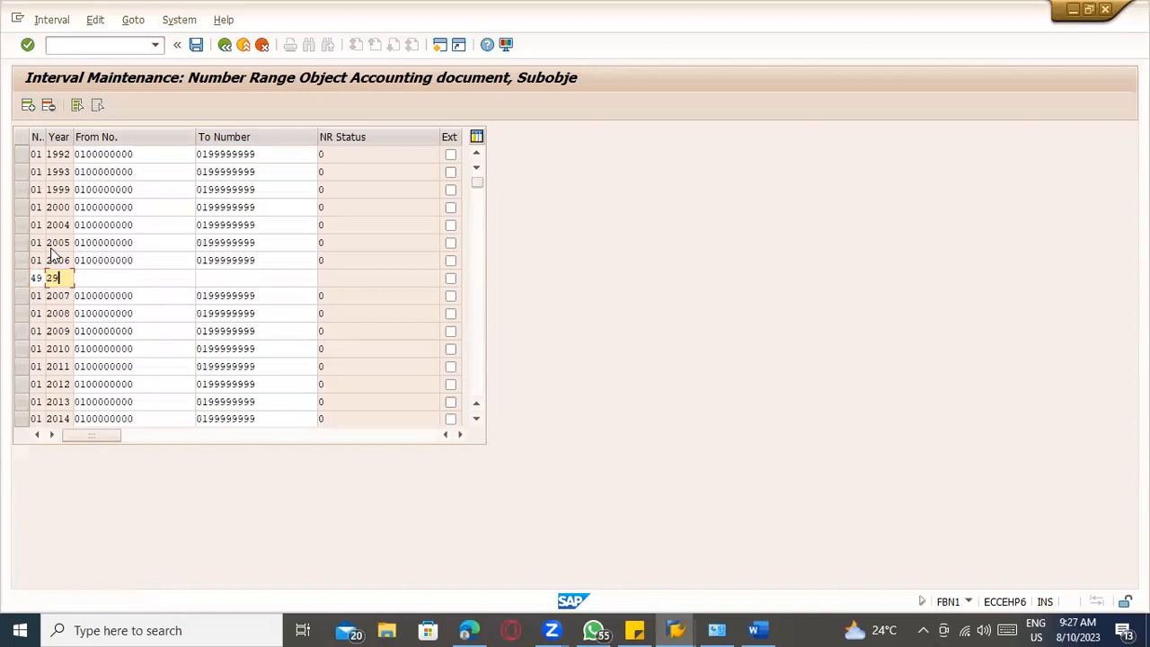
pyautogui.press('Tab')
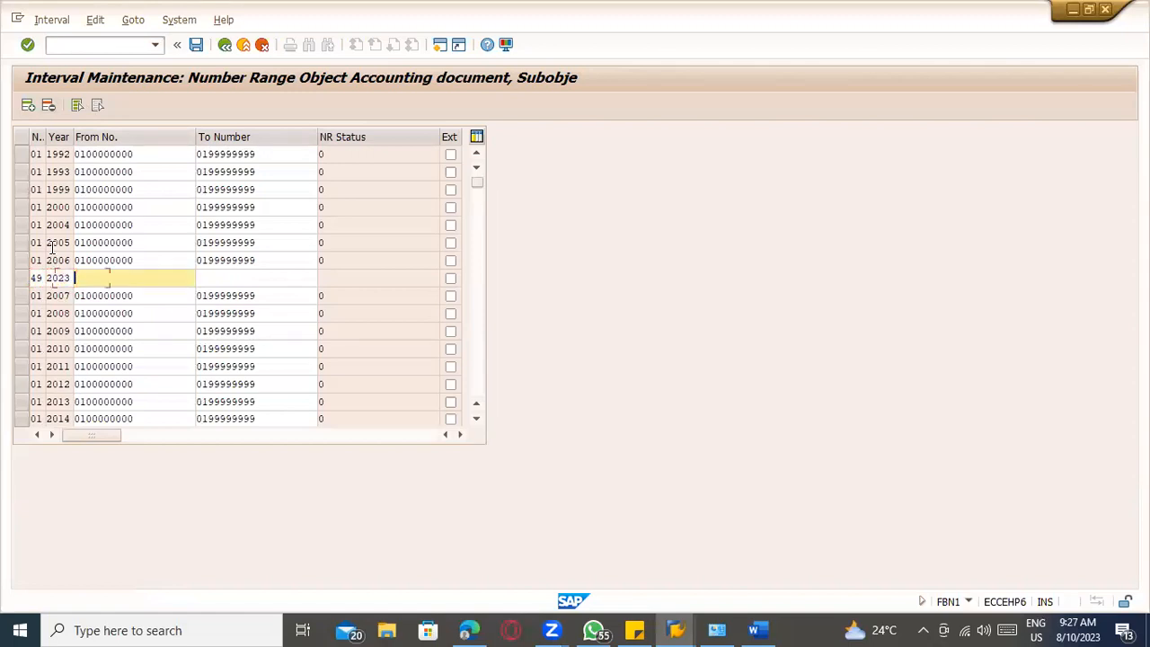
pyautogui.hotkey('ctrl', 'v')
pyautogui.click(54, 247)
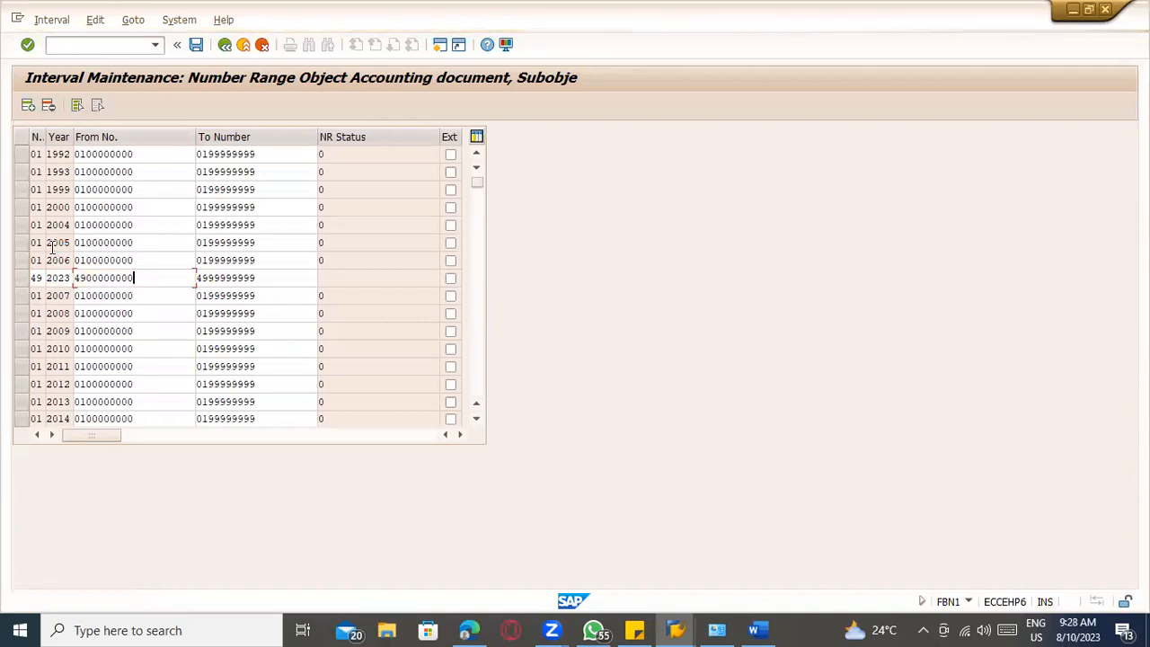
pyautogui.hotkey('ctrl', 's')
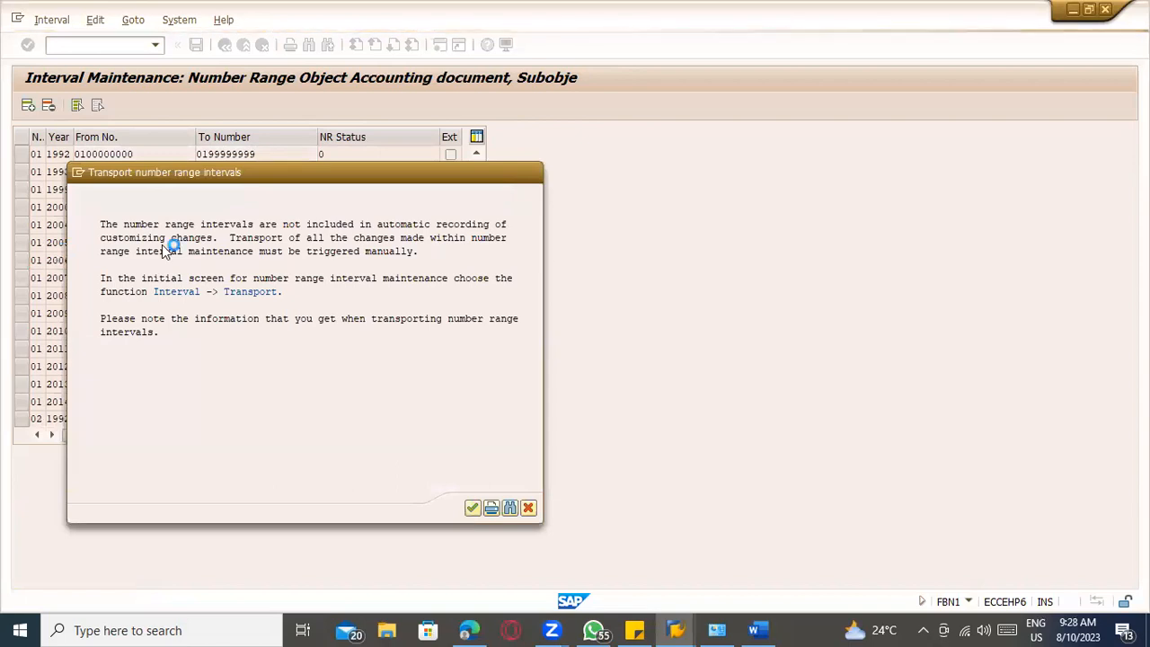
pyautogui.hotkey('alt', 'Tab')
pyautogui.hotkey('alt', 'Tab')
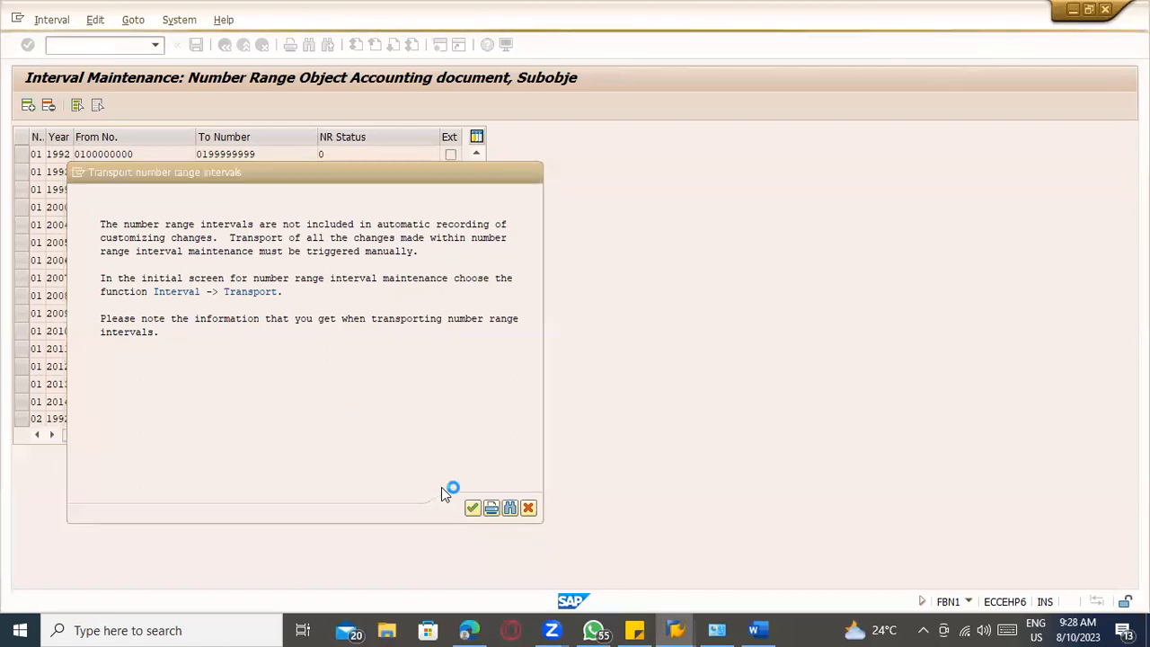
pyautogui.hotkey('alt', 'Tab')
pyautogui.hotkey('alt', 'Tab')
pyautogui.press('Return')
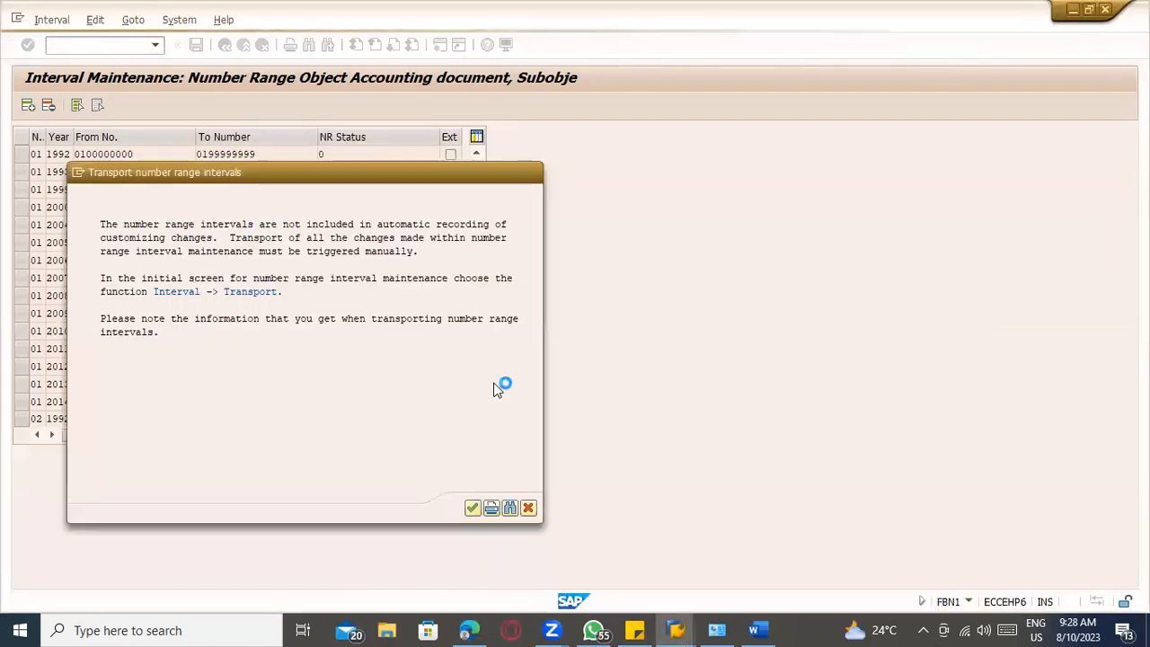
# - Return to the goods receipt, dismiss its error log, check the document again and post it
pyautogui.hotkey('alt', 'Tab')
pyautogui.hotkey('alt', 'Tab')
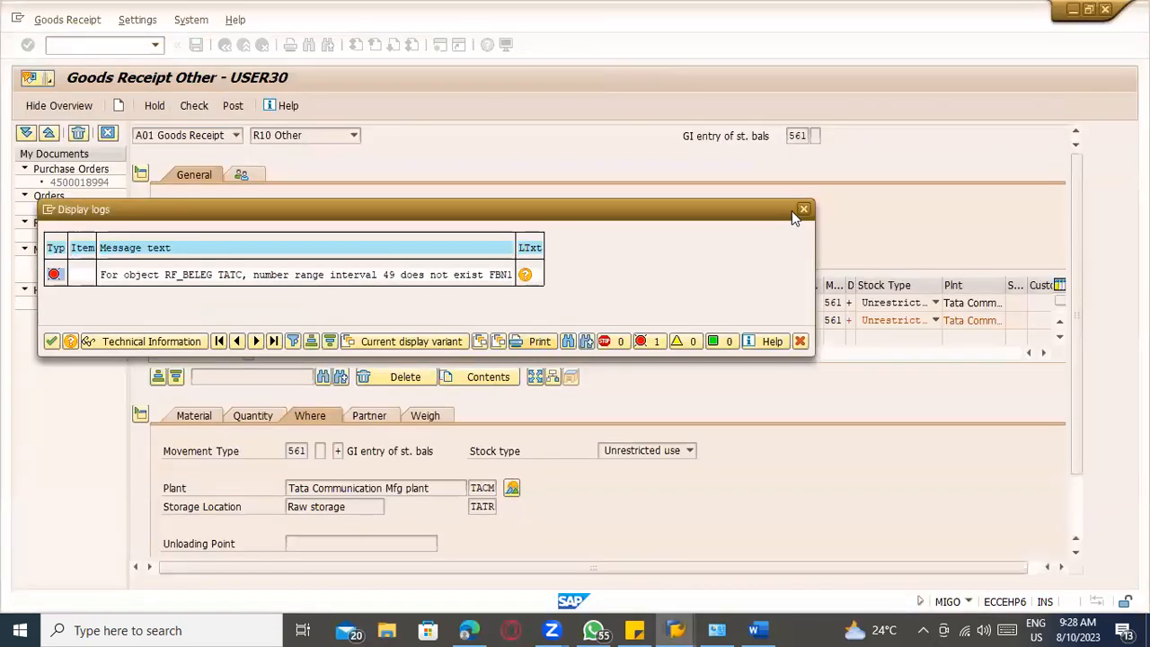
pyautogui.click(803, 210)
pyautogui.click(194, 108)
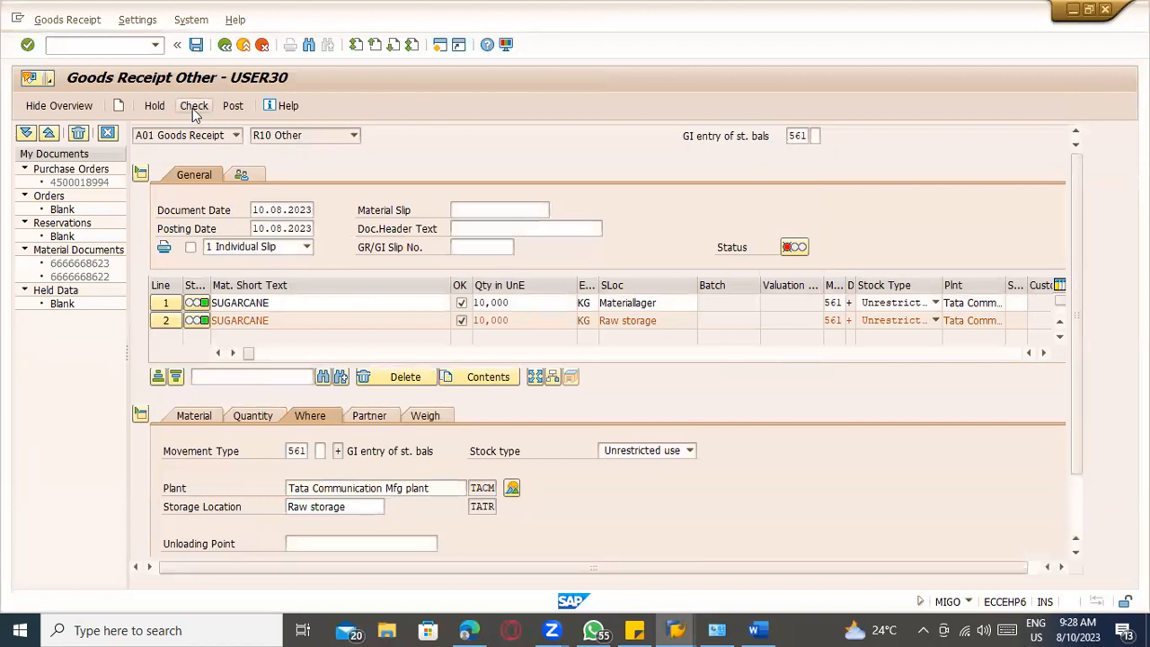
pyautogui.click(230, 108)
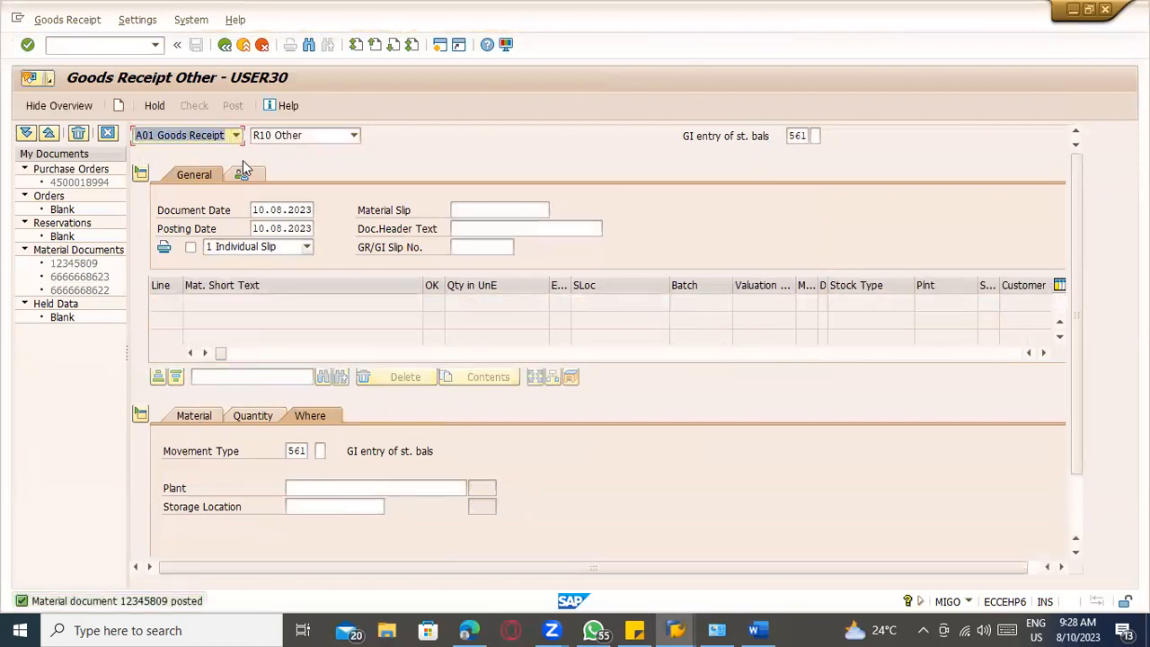
# - Display the posted material document in MIGO and try to open the stock overview for plant TACD
pyautogui.click(235, 135)
pyautogui.click(167, 189)
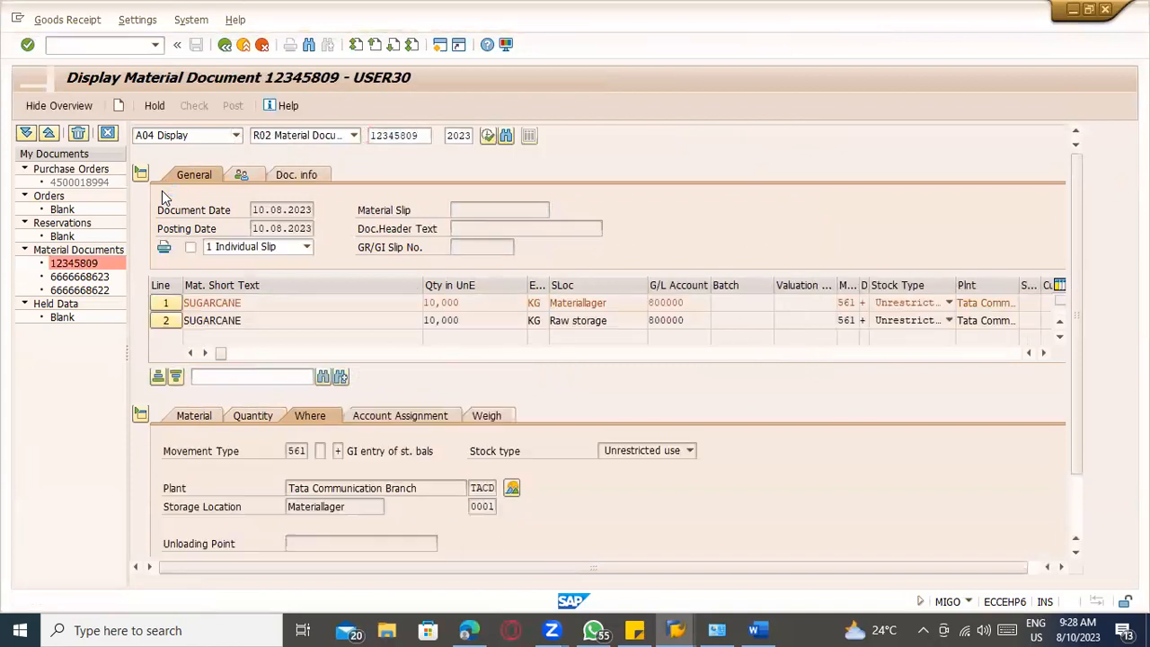
pyautogui.click(510, 490)
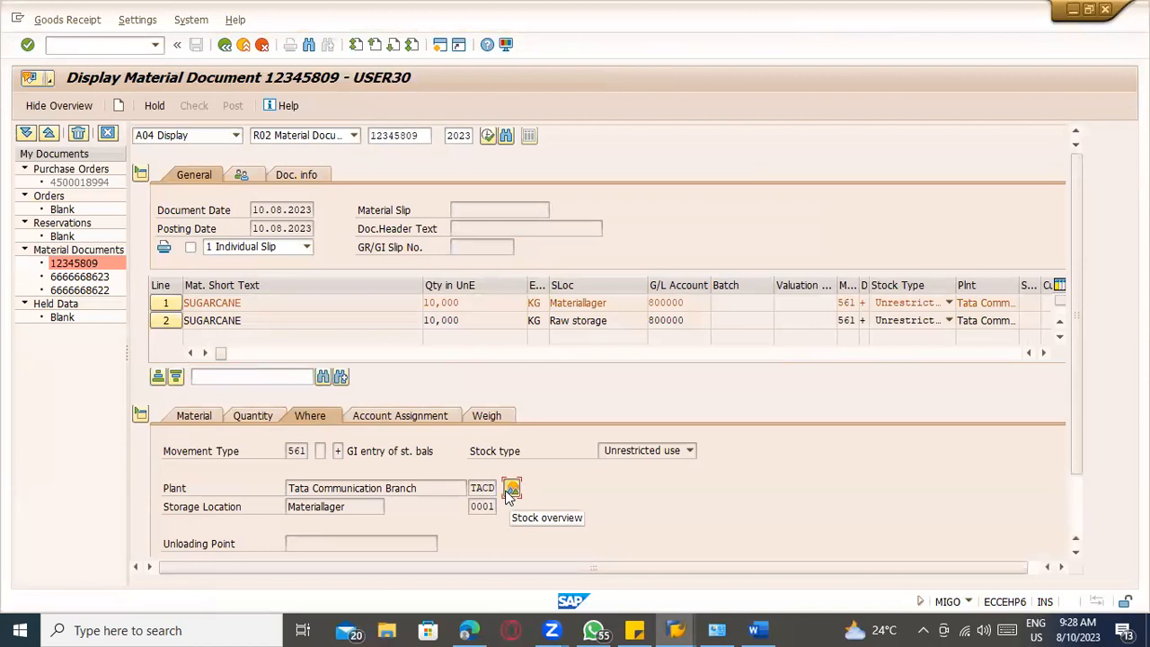
# - Try to open the stock overview in a new session with transaction MMBE
pyautogui.click(94, 45)
pyautogui.write('/ommbe')
pyautogui.press('Return')
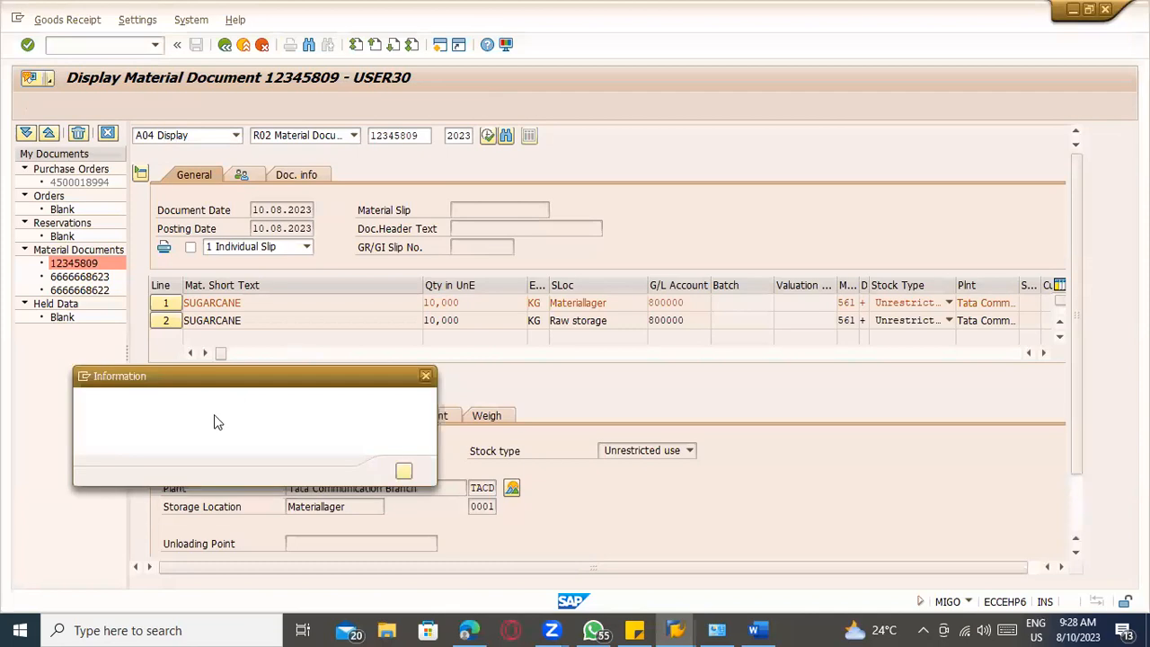
# - Dismiss the information message and open the stock overview with transaction MMBE in the number range session
pyautogui.click(404, 470)
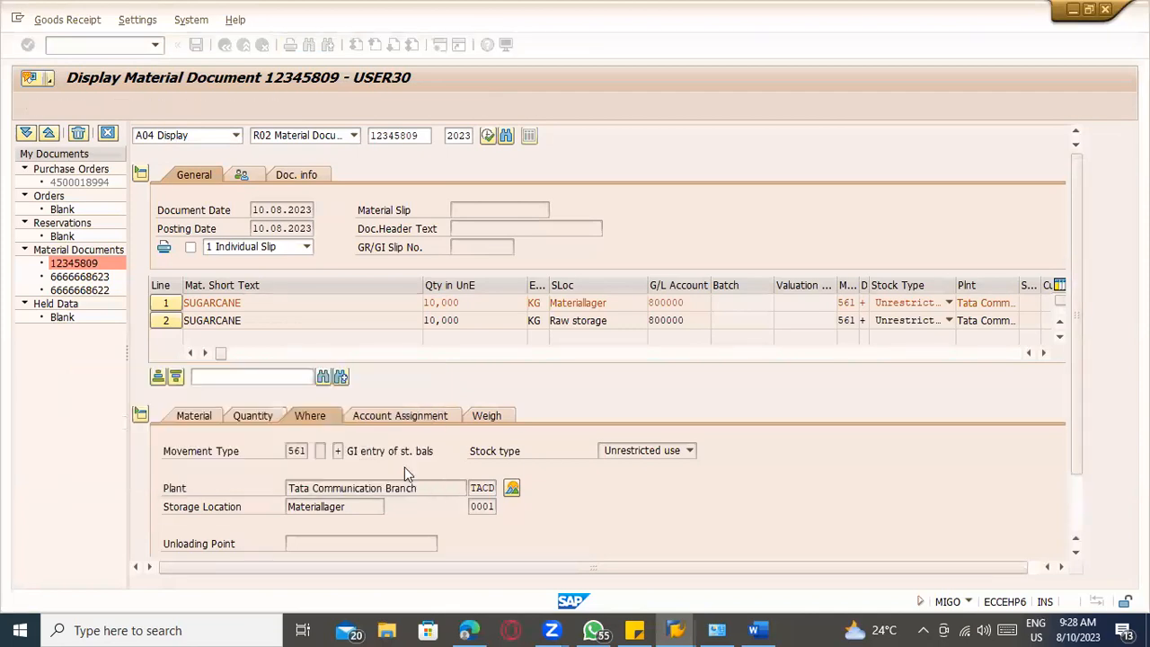
pyautogui.hotkey('alt', 'Tab')
pyautogui.click(93, 48)
pyautogui.write('/nmmb')
pyautogui.press('Return')
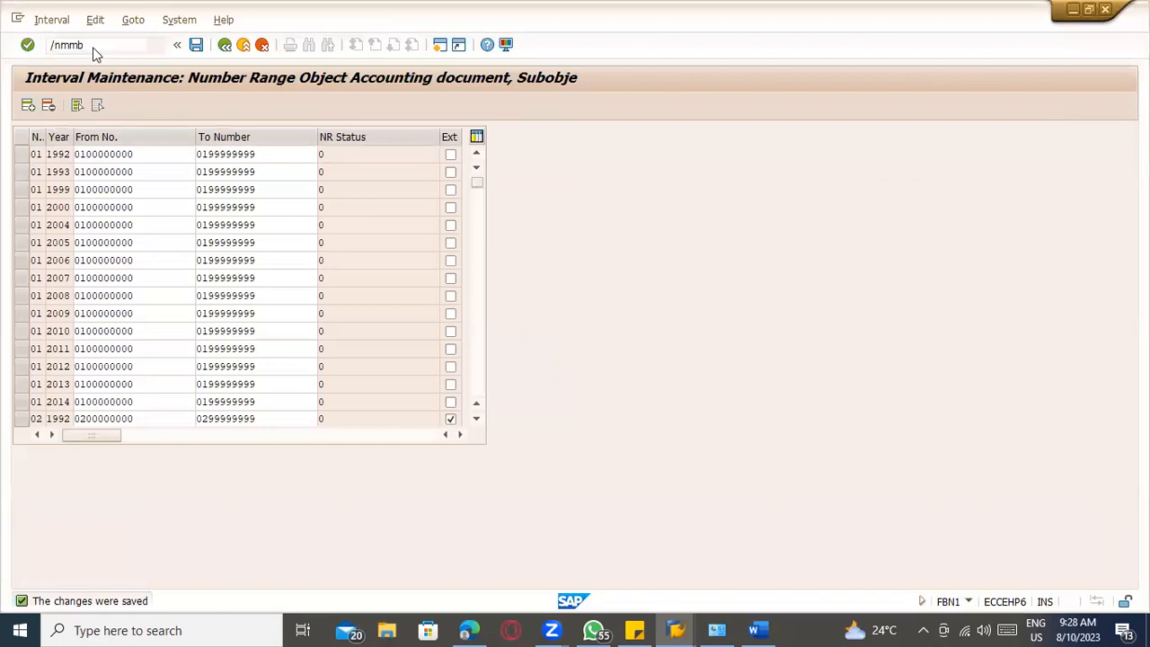
pyautogui.write('mmbe')
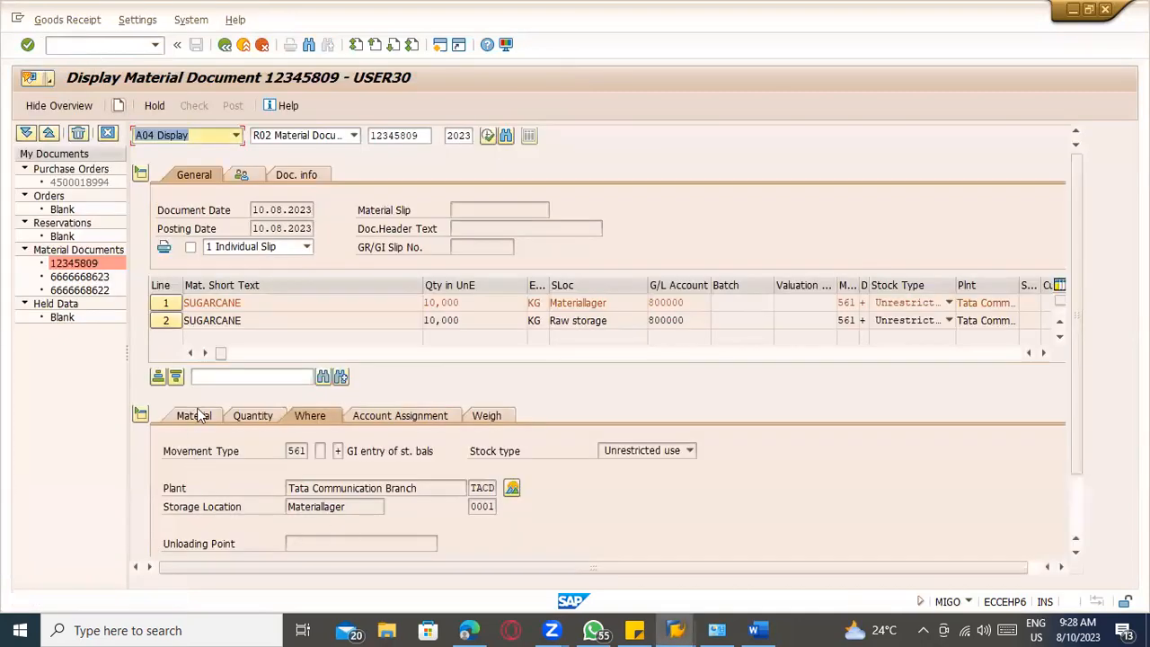
# - Copy the material SUGARCANE from the material document's item into the material selection of the stock overview
pyautogui.click(199, 415)
pyautogui.moveTo(360, 446); pyautogui.dragTo(272, 445)
pyautogui.hotkey('ctrl', 'c')
pyautogui.hotkey('alt', 'Tab')
pyautogui.hotkey('ctrl', 'v')
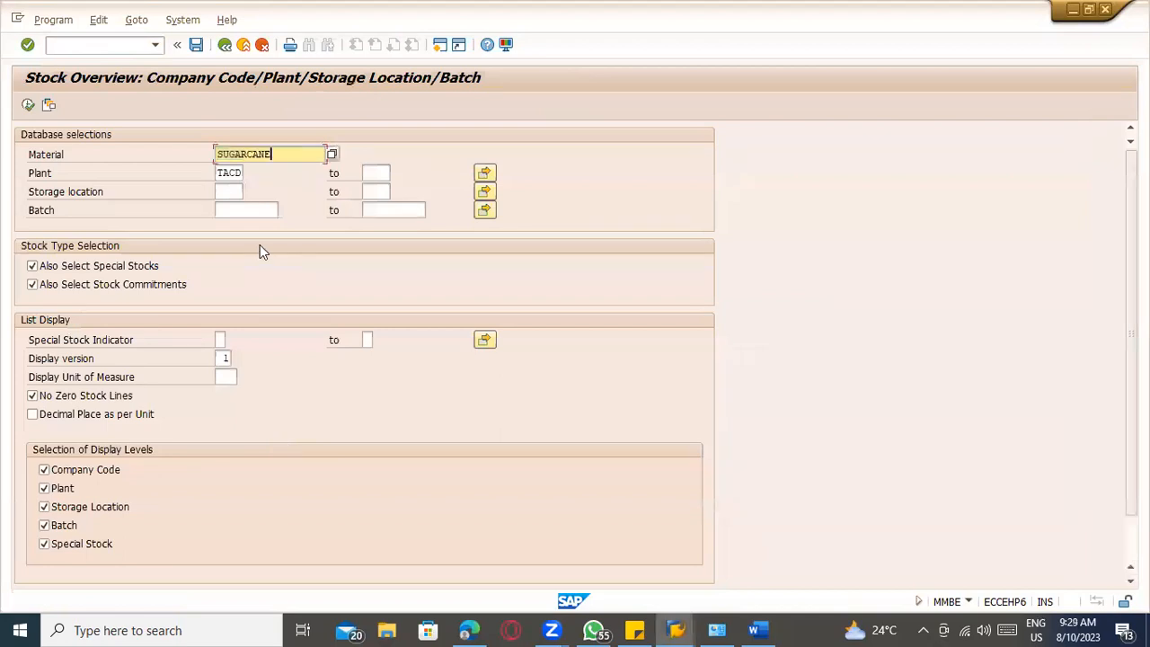
# - Clear the plant restriction, run the stock overview for SUGARCANE and check the unrestricted stock of plants TACD and TACM
pyautogui.press('Tab')
pyautogui.press('Tab')
pyautogui.hotkey('shift', 'Tab')
pyautogui.press('BackSpace')
pyautogui.press('Down')
pyautogui.press('Down')
pyautogui.click(98, 173)
pyautogui.click(30, 107)
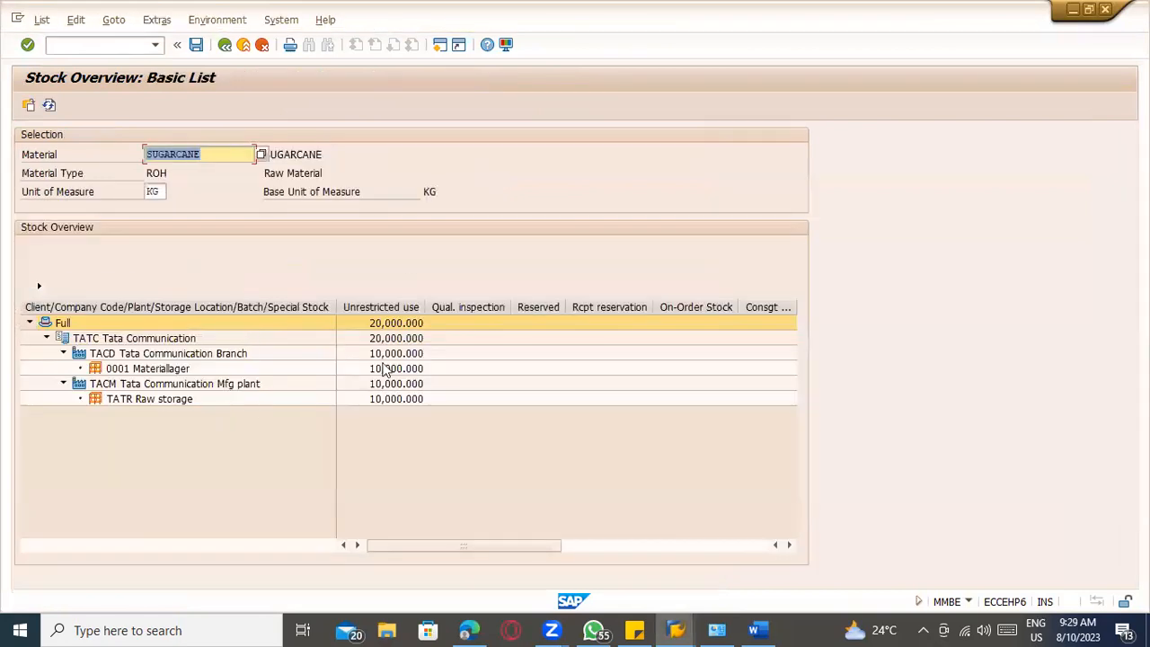
pyautogui.click(385, 356)
pyautogui.click(386, 385)
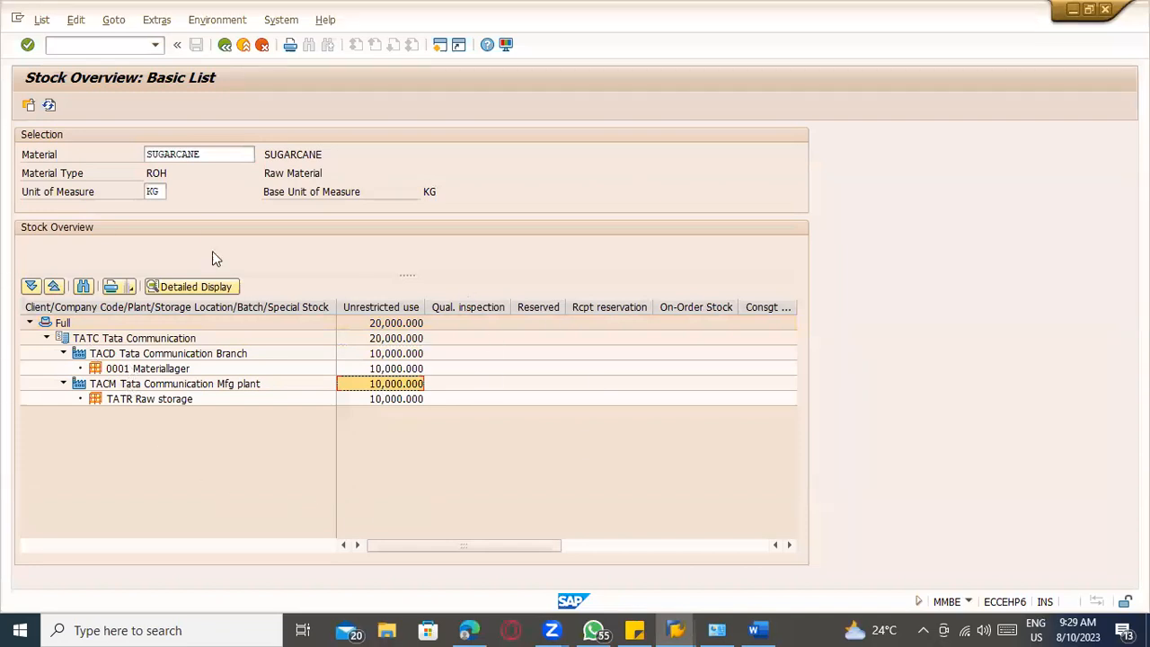
# - Return to the displayed material document, check the movement type of its first item and exit the document
pyautogui.hotkey('alt', 'Tab')
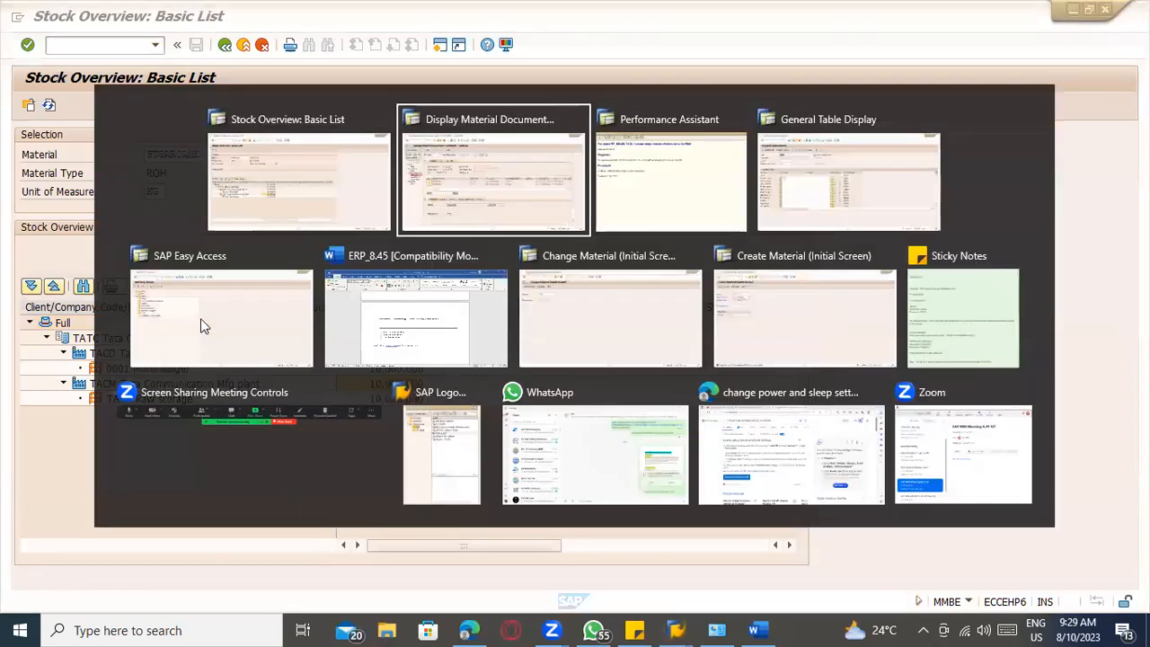
pyautogui.hotkey('alt', 'Tab')
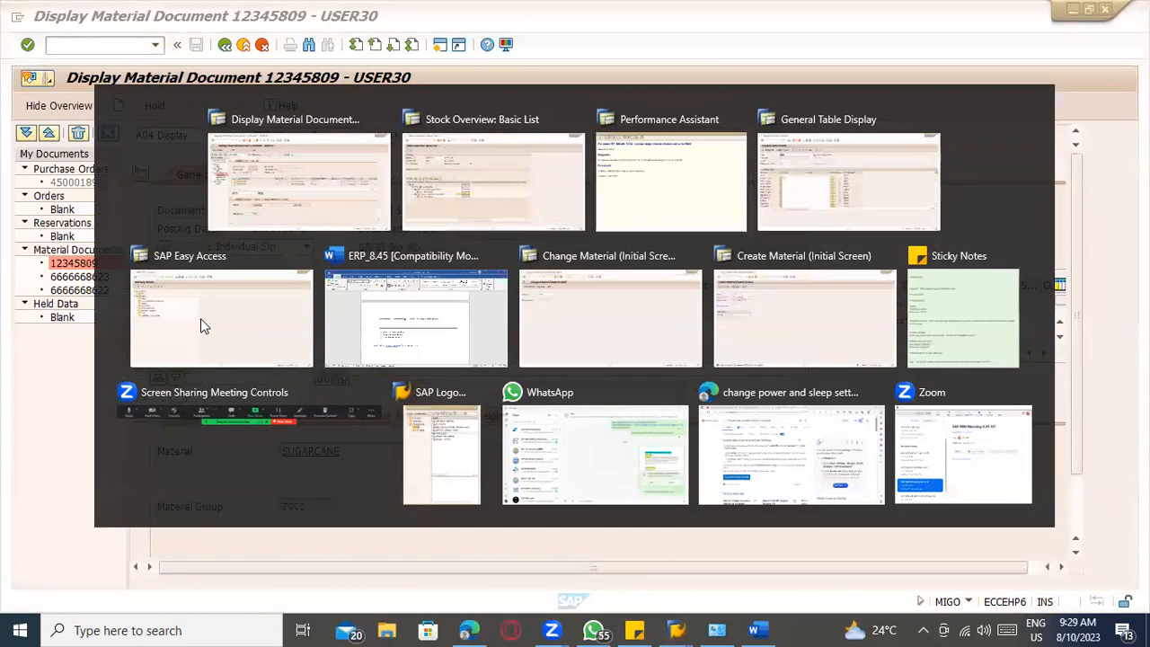
pyautogui.click(447, 133)
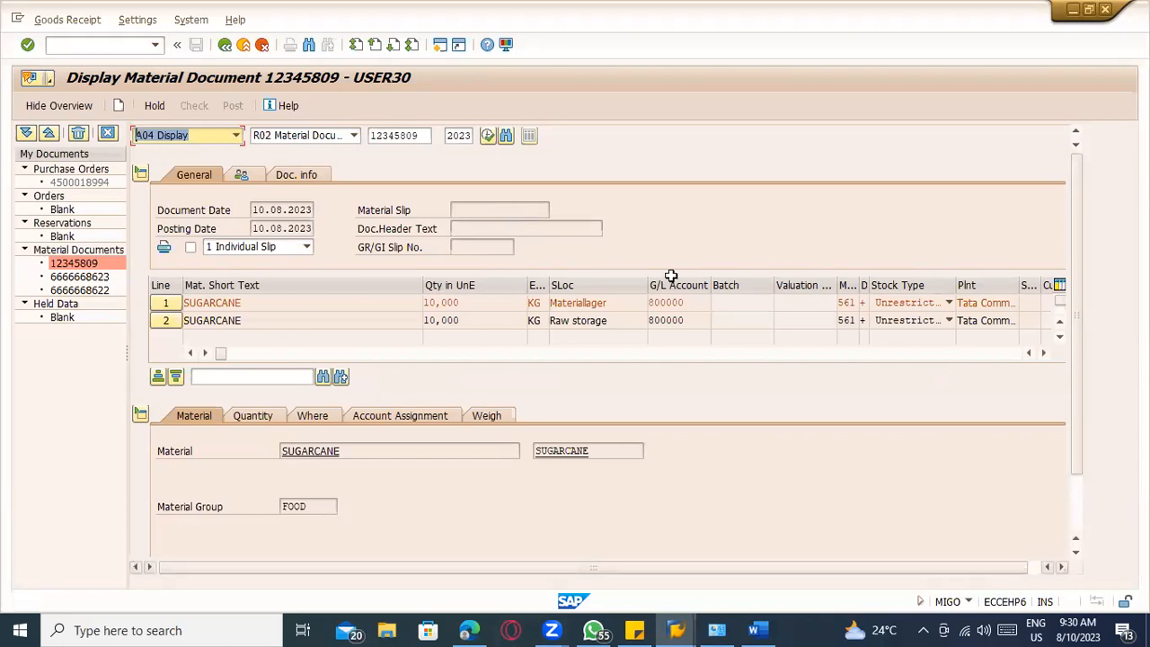
pyautogui.click(313, 414)
pyautogui.click(289, 451)
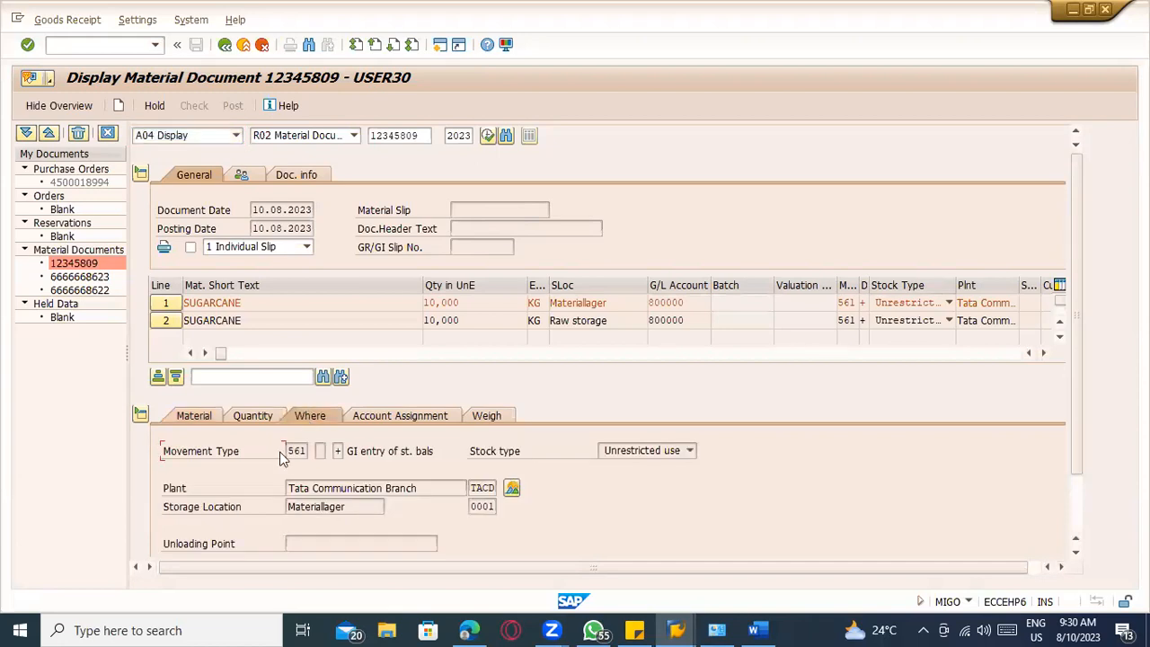
pyautogui.click(243, 44)
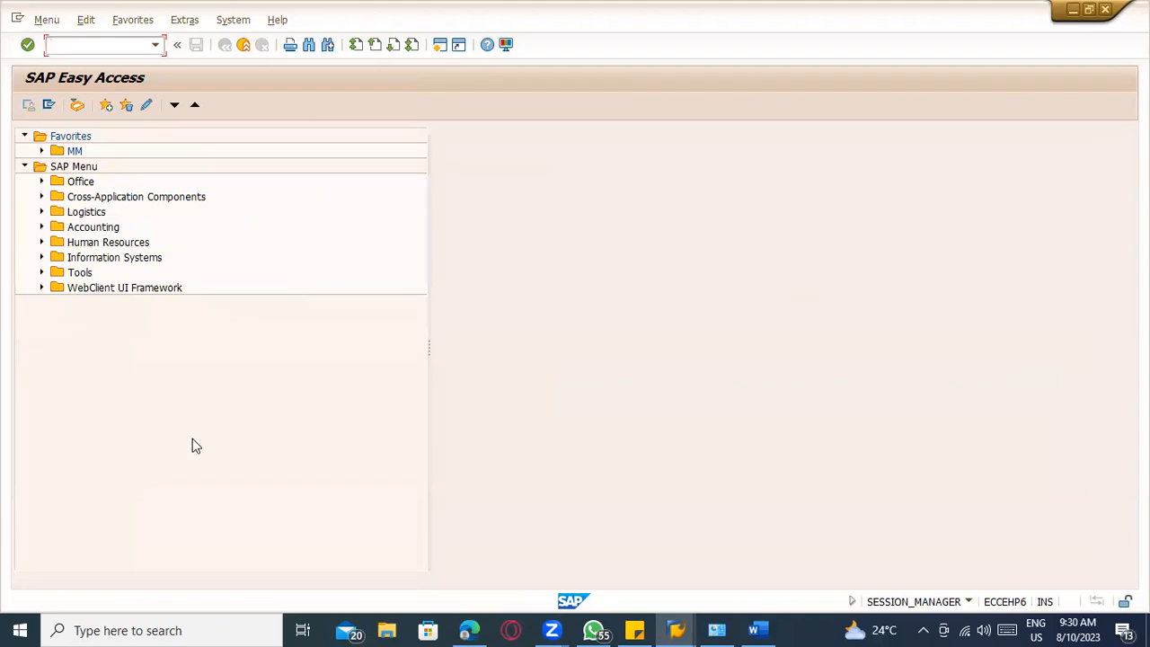
# - Switch to the Word notes and review the component stock options: initial stock upload 561 and GR without PO 501
pyautogui.click(754, 630)
pyautogui.click(488, 398)
pyautogui.moveTo(489, 410)
pyautogui.mouseDown()
pyautogui.moveTo(397, 418)
pyautogui.moveTo(468, 411)
pyautogui.mouseUp()
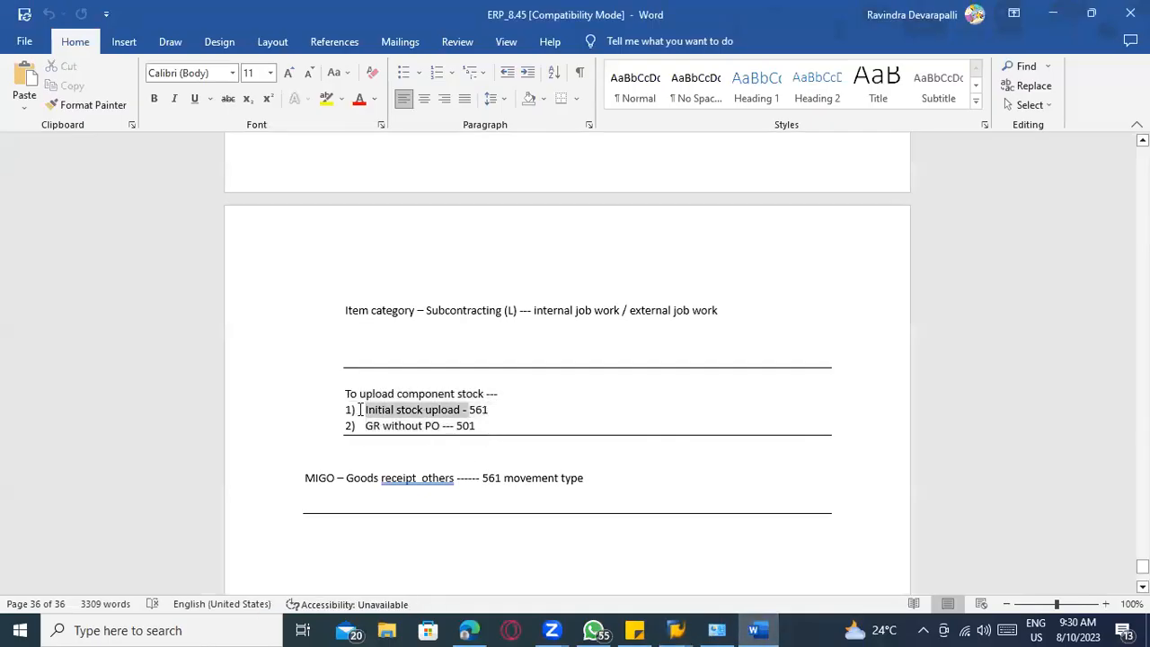
pyautogui.click(489, 409)
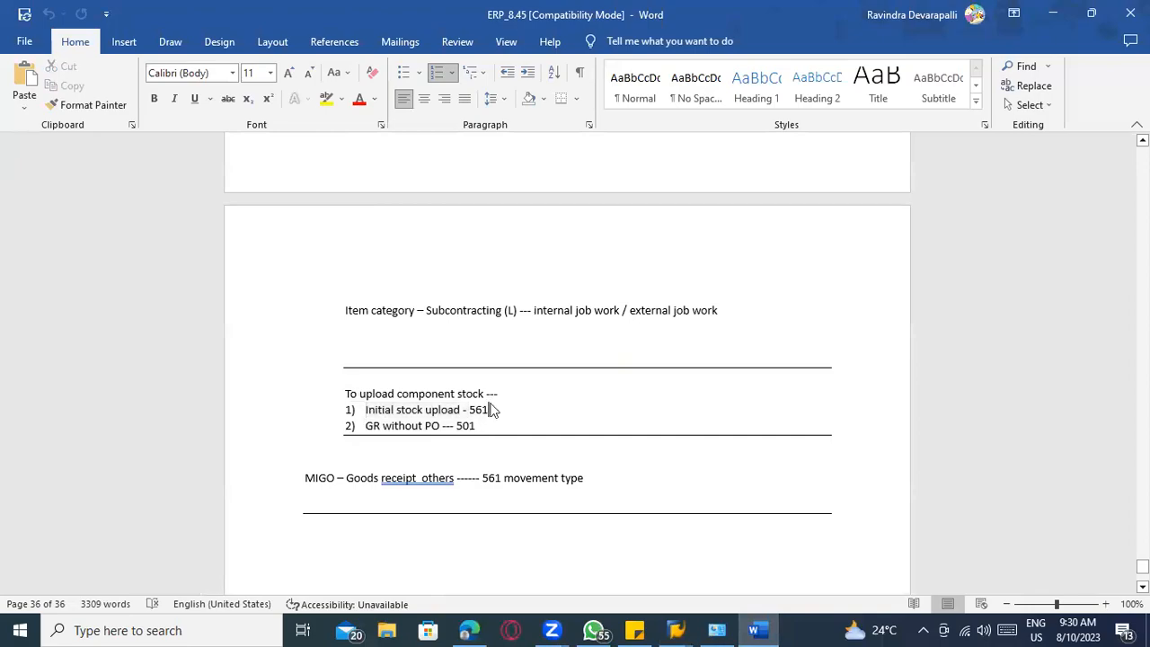
pyautogui.moveTo(483, 426); pyautogui.dragTo(366, 432)
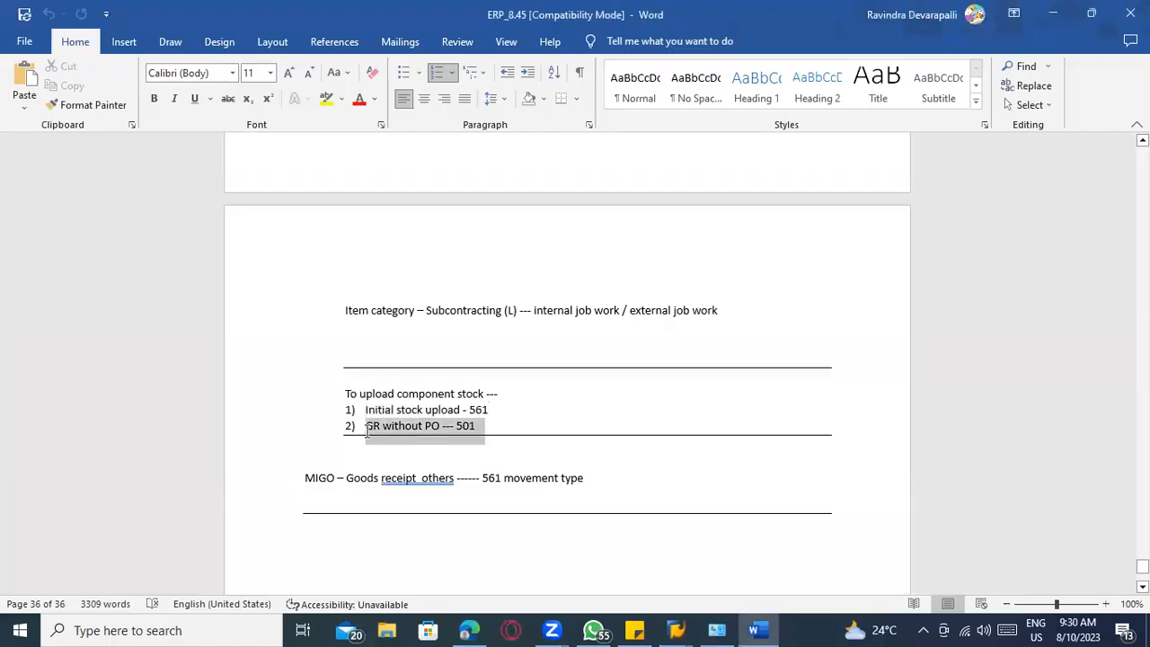
# - Switch back to SAP and start a MIGO goods receipt with reference Other and movement type 501
pyautogui.hotkey('alt', 'Tab')
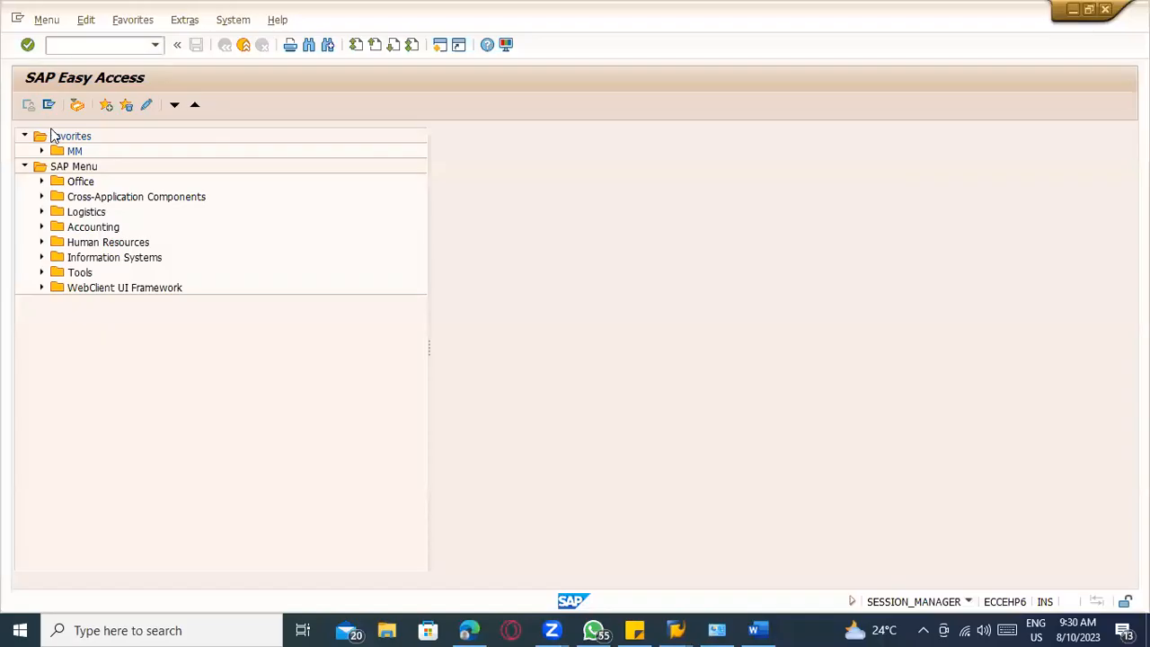
pyautogui.write('migo')
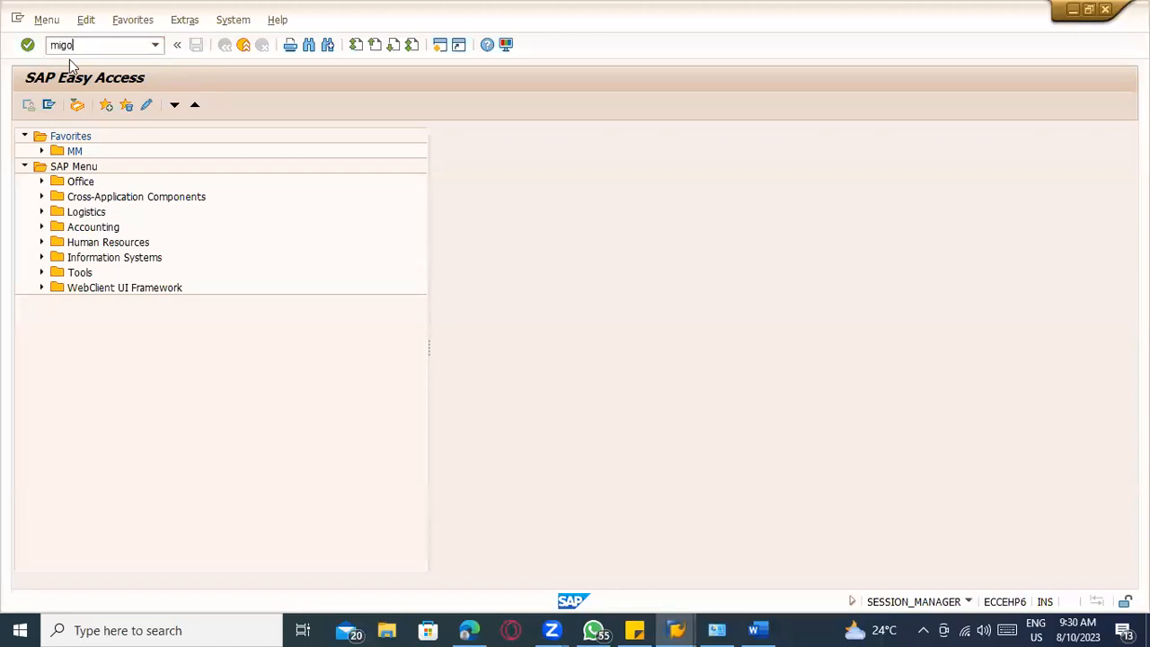
pyautogui.press('Return')
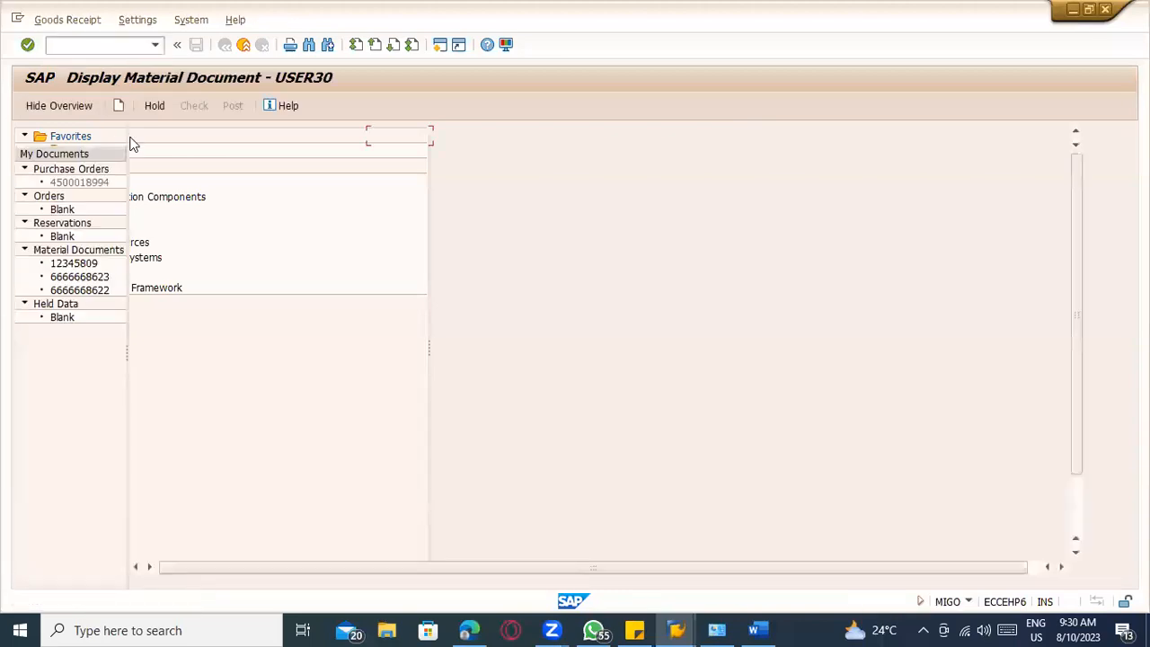
pyautogui.click(214, 135)
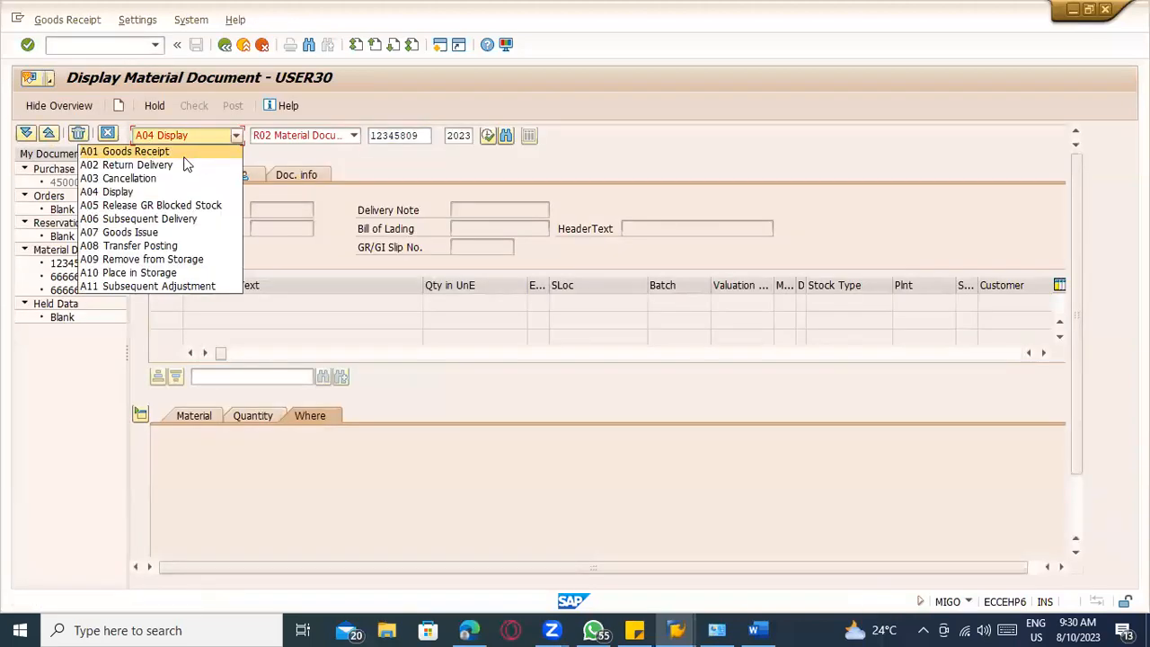
pyautogui.click(200, 150)
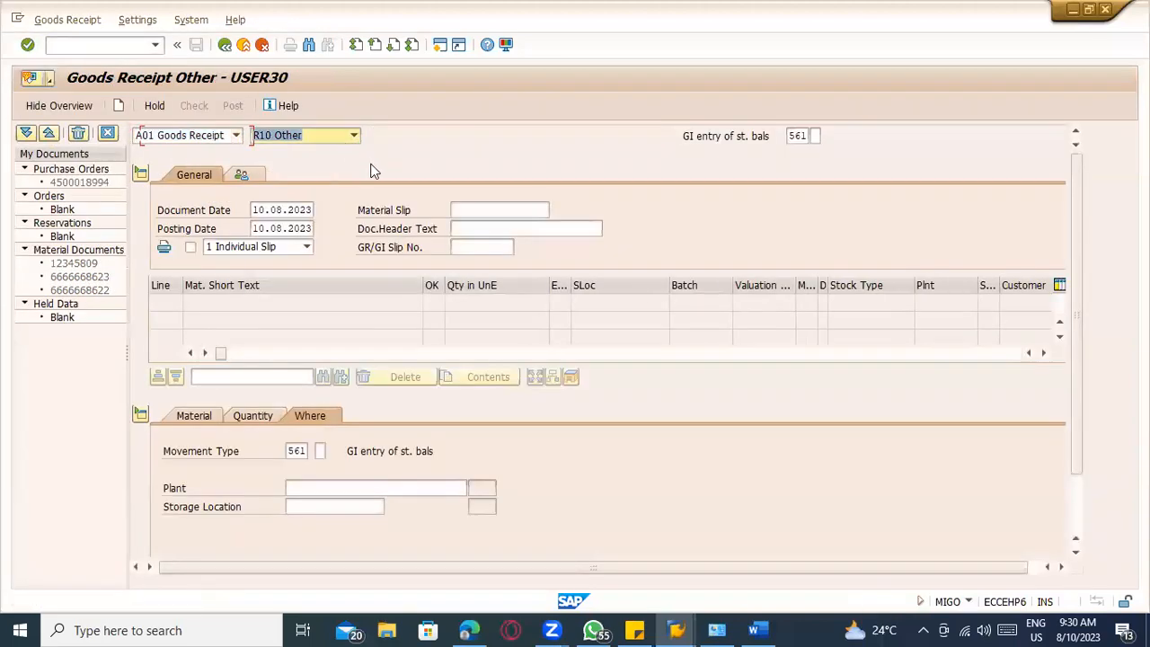
pyautogui.write('501')
pyautogui.press('Return')
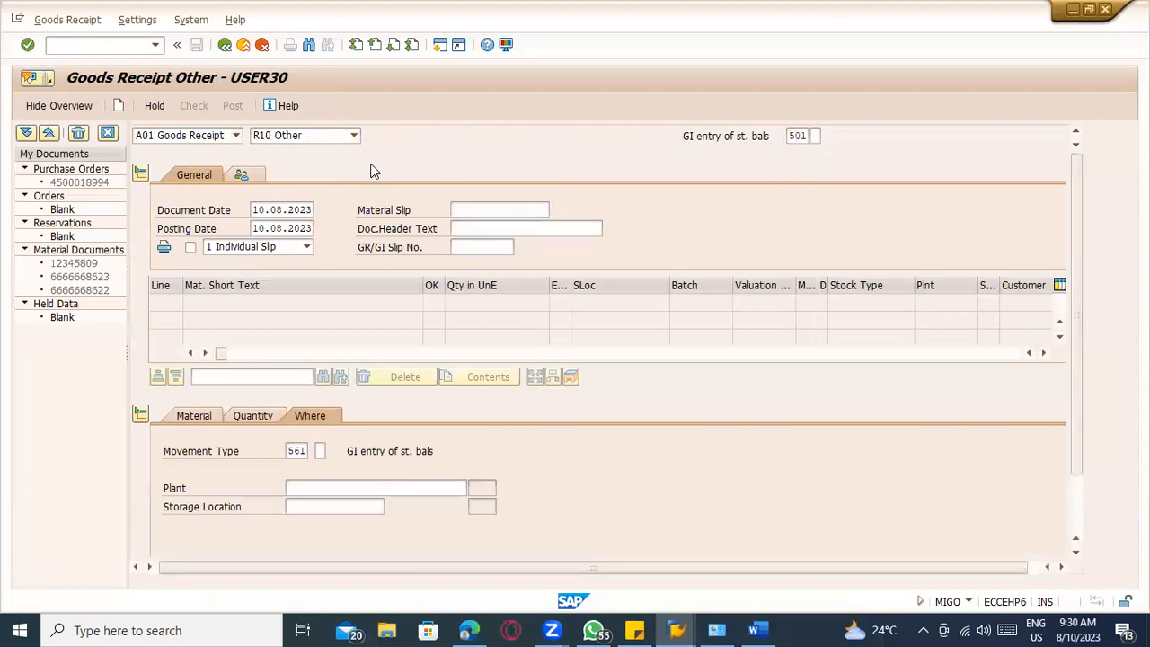
pyautogui.press('Return')
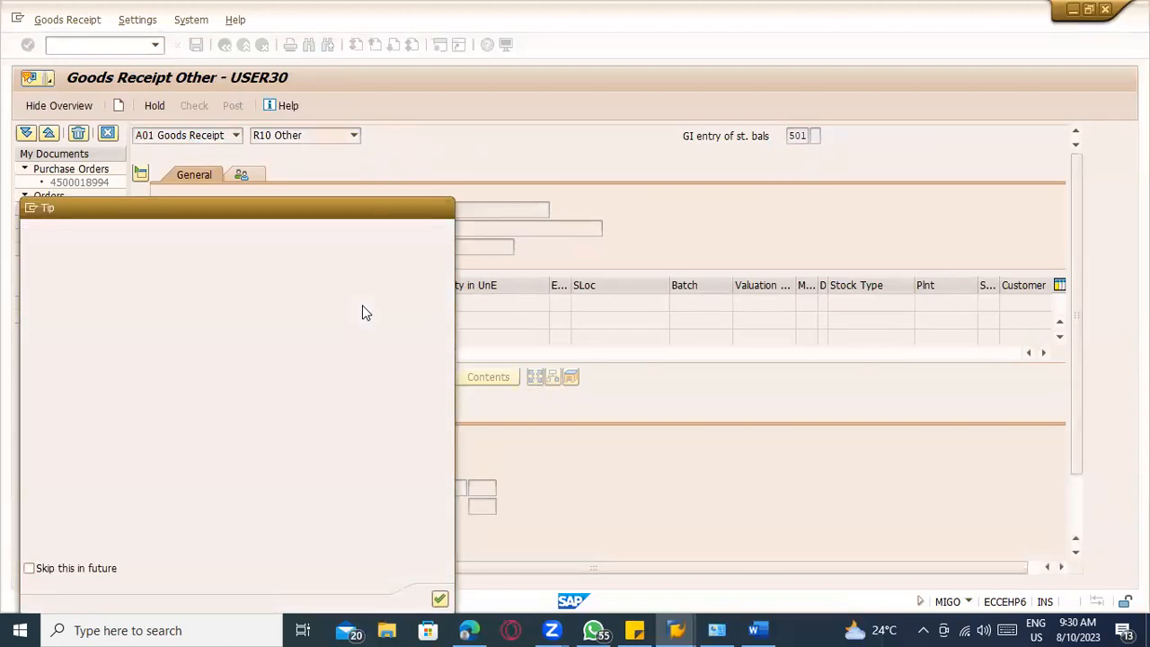
# - Enter the material SUGARCANE with a quantity of 10,000 for the goods receipt item
pyautogui.click(281, 451)
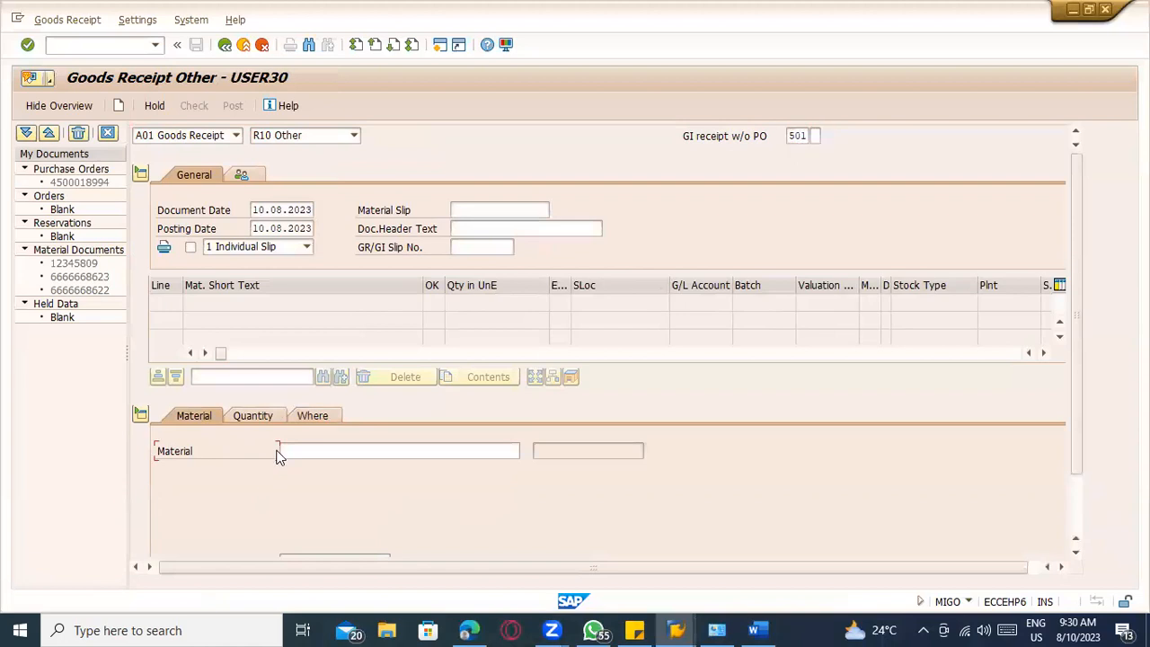
pyautogui.click(302, 469)
pyautogui.press('Return')
pyautogui.click(253, 416)
pyautogui.click(297, 451)
pyautogui.click(300, 465)
pyautogui.press('Return')
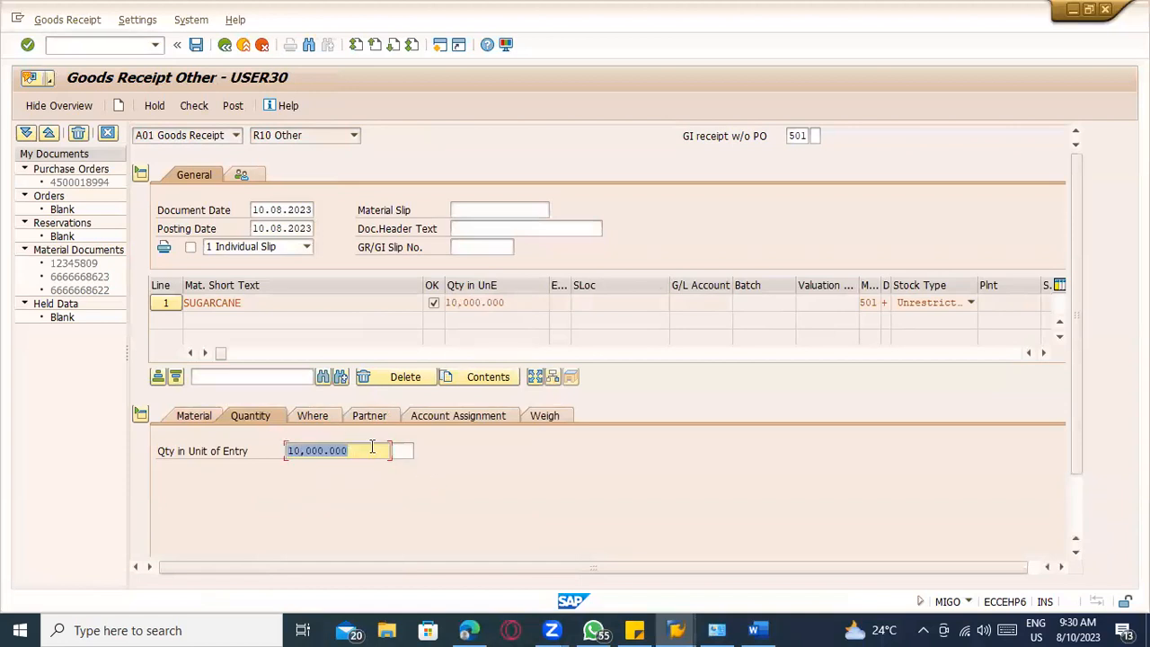
# - Set the receipt item's plant to TACM and open its vendor entry
pyautogui.click(323, 417)
pyautogui.click(326, 484)
pyautogui.click(318, 506)
pyautogui.click(317, 505)
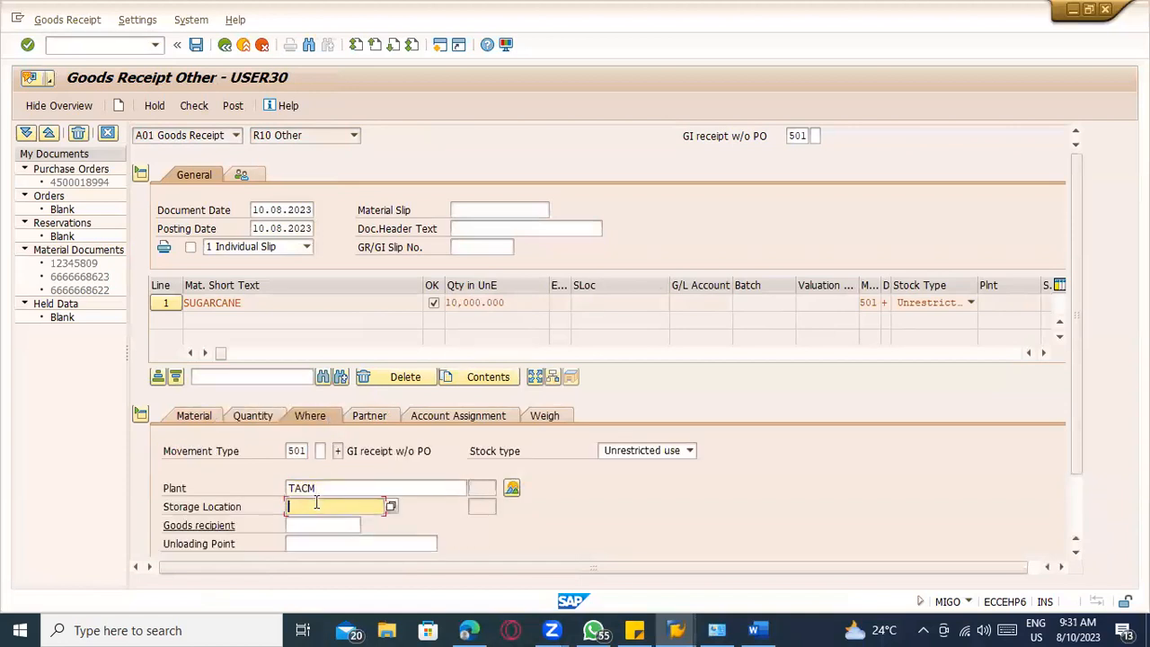
pyautogui.click(320, 523)
pyautogui.click(367, 416)
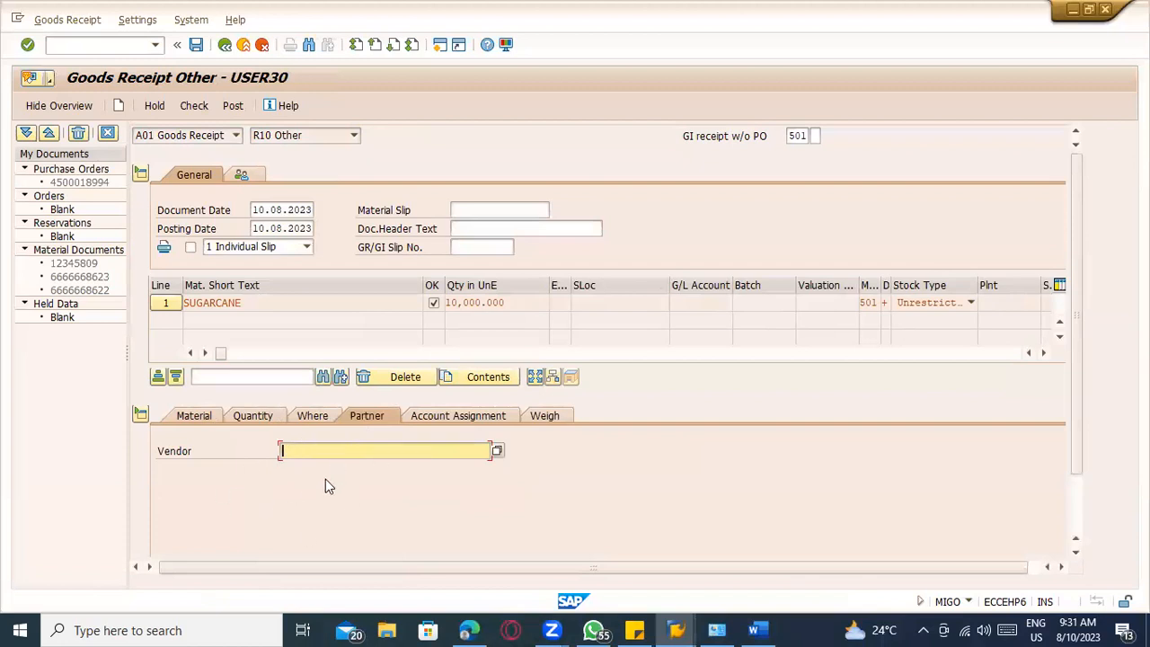
# - Review the GR without PO line in the Word notes and exit the goods receipt without saving it
pyautogui.hotkey('alt', 'Tab')
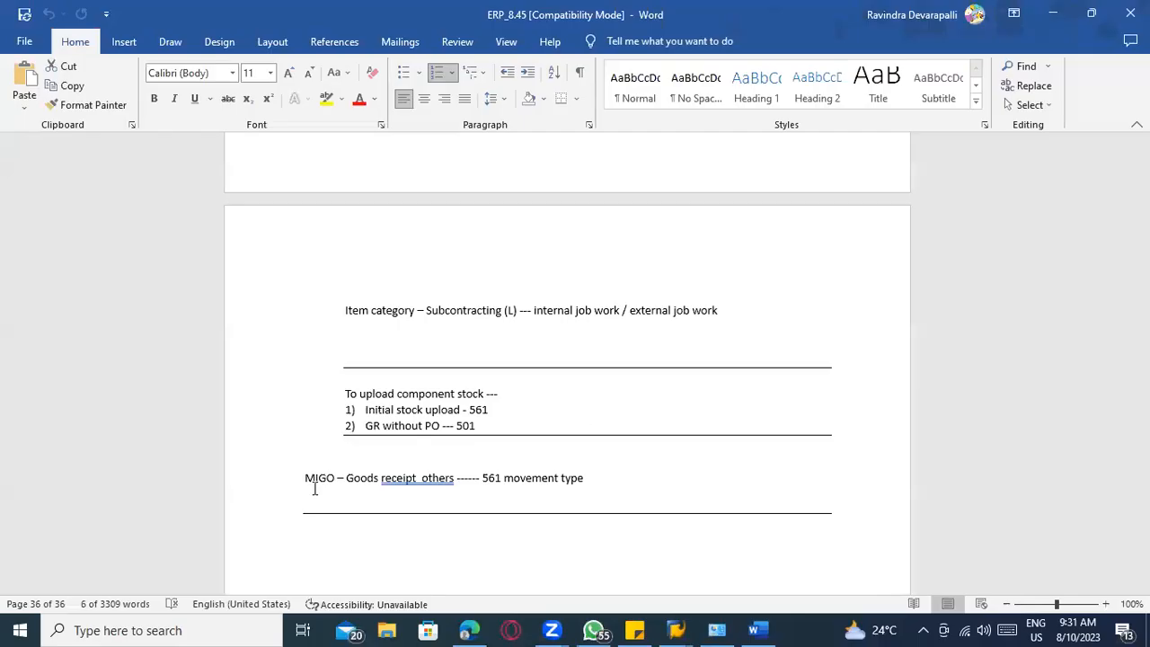
pyautogui.moveTo(366, 426); pyautogui.dragTo(479, 448)
pyautogui.hotkey('alt', 'Tab')
pyautogui.click(295, 451)
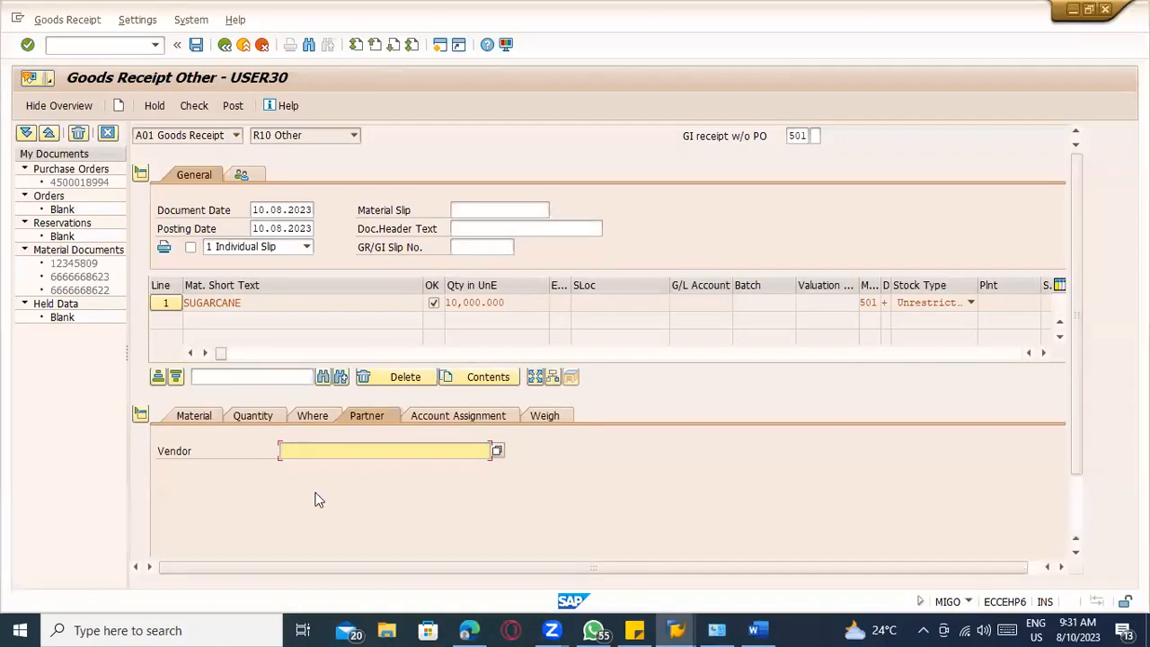
pyautogui.click(242, 44)
pyautogui.click(313, 315)
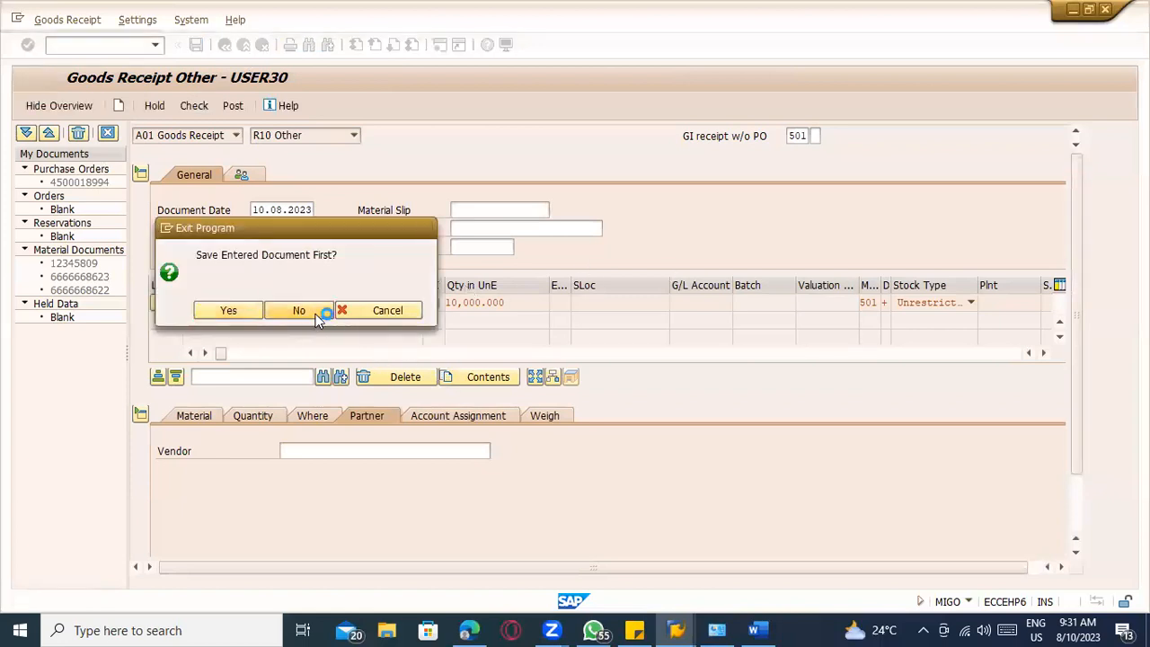
# - In the Word notes, add the line "Back to Subcontracting processs" followed by the numbered item "Components stock"
pyautogui.hotkey('alt', 'Tab')
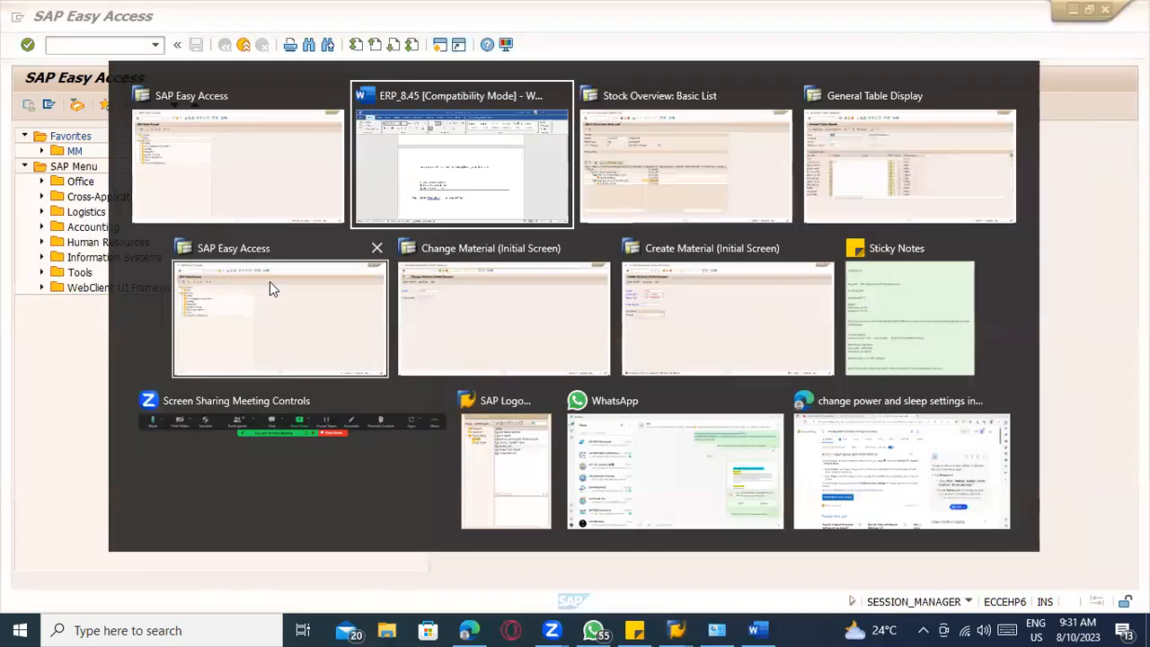
pyautogui.press('Return')
pyautogui.write('Back to')
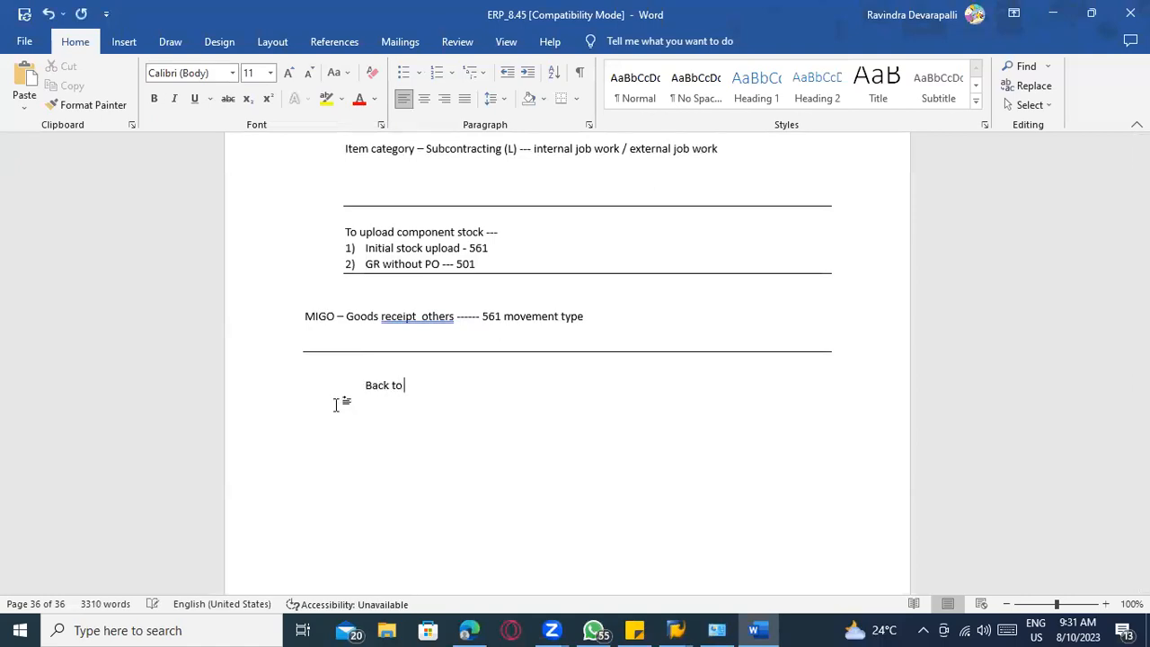
pyautogui.write(' Subcontracting processs')
pyautogui.press('Return')
pyautogui.write('1) Components stock')
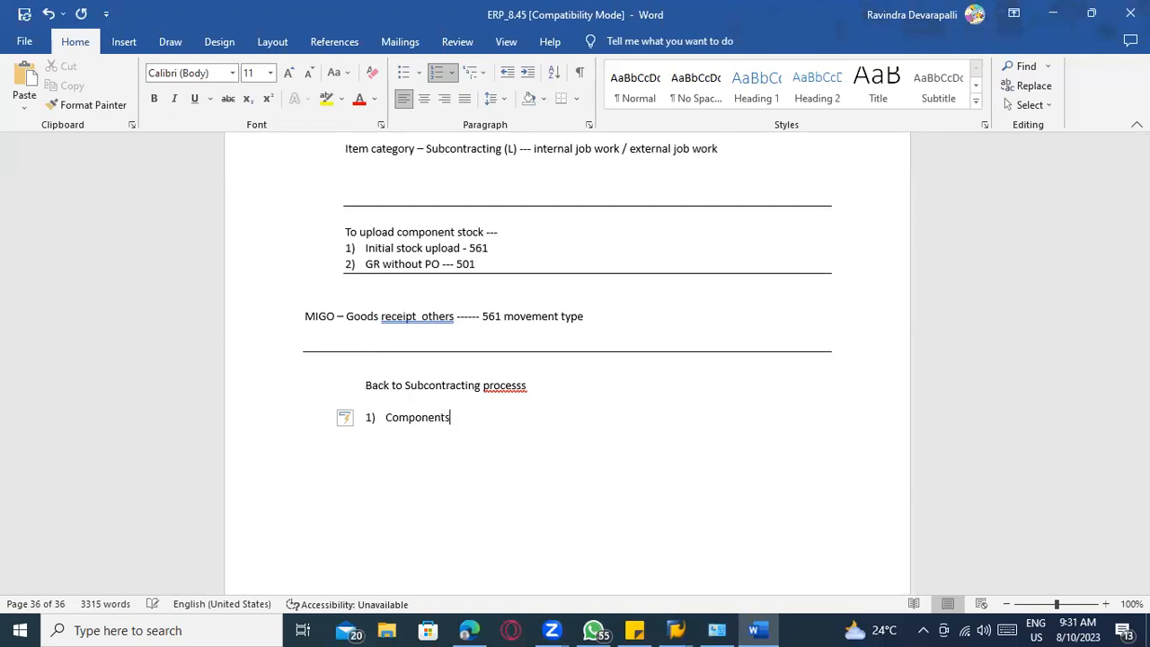
# - Below the list, add the heading "Process steps" with the first numbered item "Subcontracting PO – Completed"
pyautogui.press('Return')
pyautogui.press('Return')
pyautogui.press('Return')
pyautogui.write('Process steps')
pyautogui.press('Return')
pyautogui.write('1) Subc')
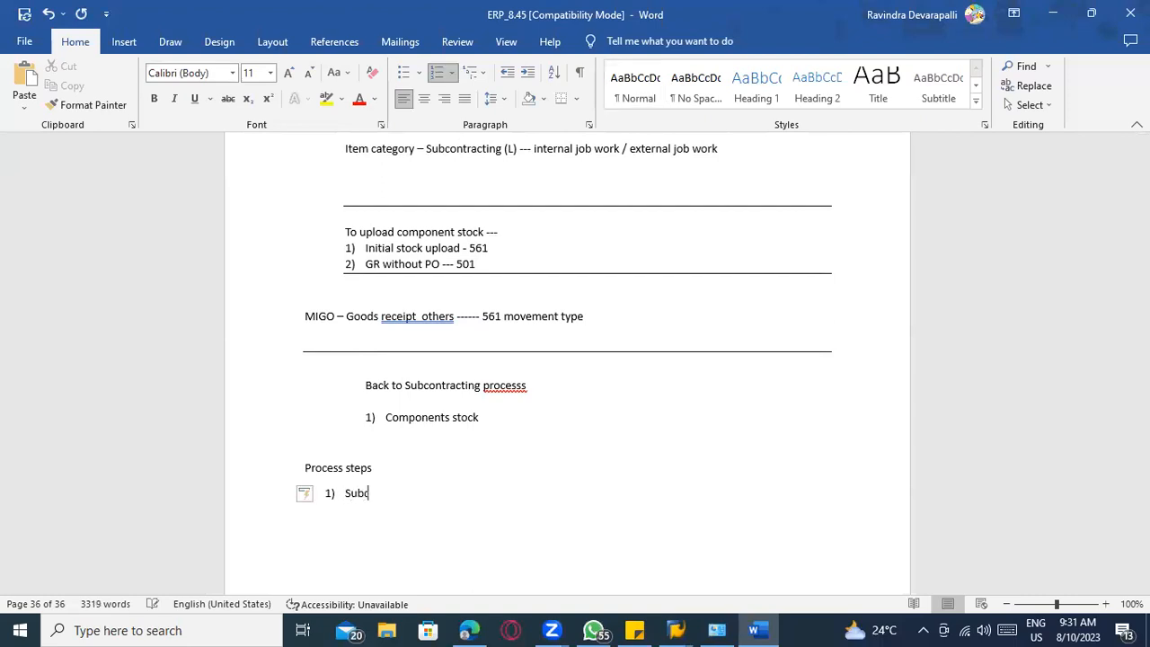
pyautogui.write('ontracting PO =')
pyautogui.write('- Completed ')
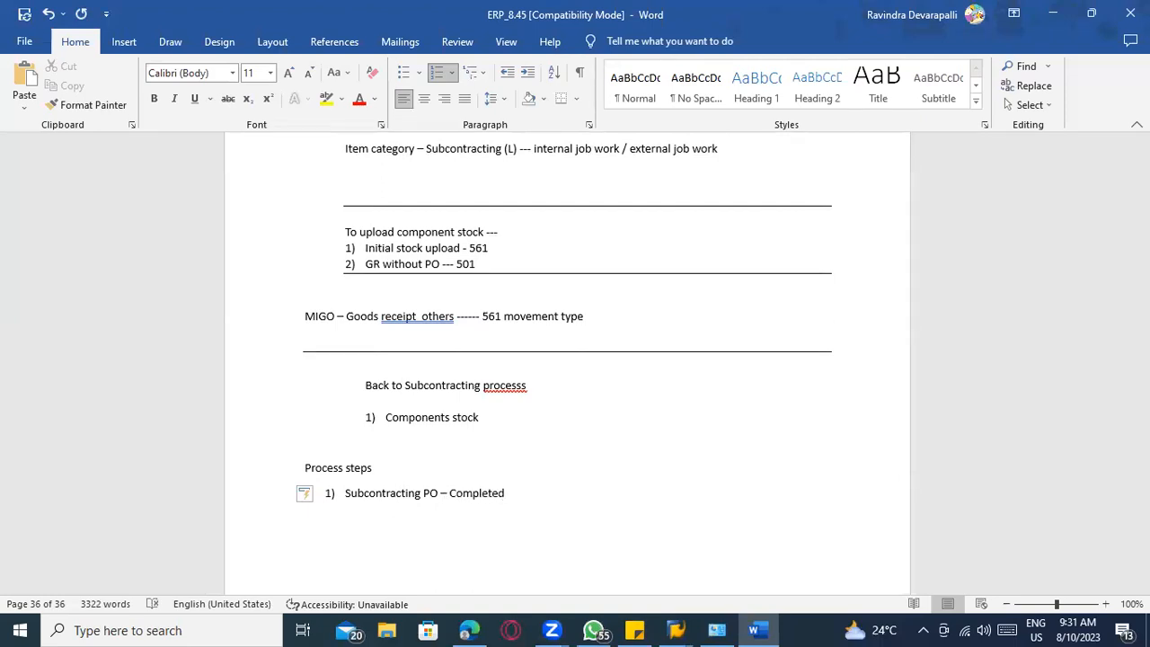
# - Append an arrow and "Item category L" to the Subcontracting PO item and start a second numbered item
pyautogui.write('------> le')
pyautogui.press('BackSpace')
pyautogui.write('tem category L')
pyautogui.press('Return')
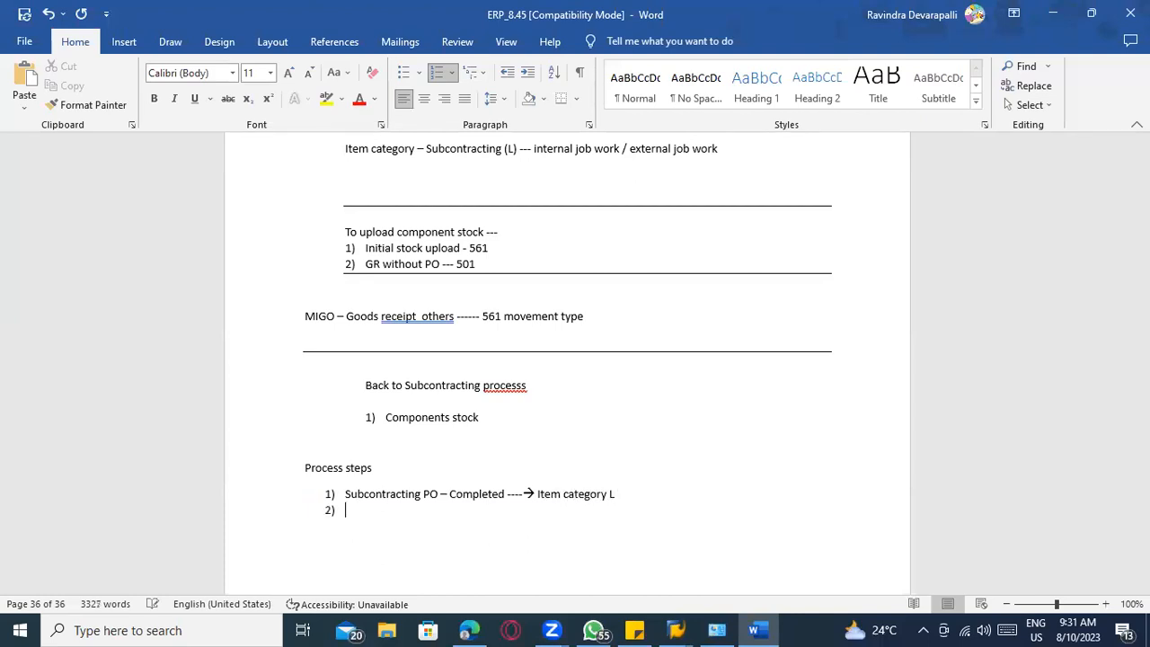